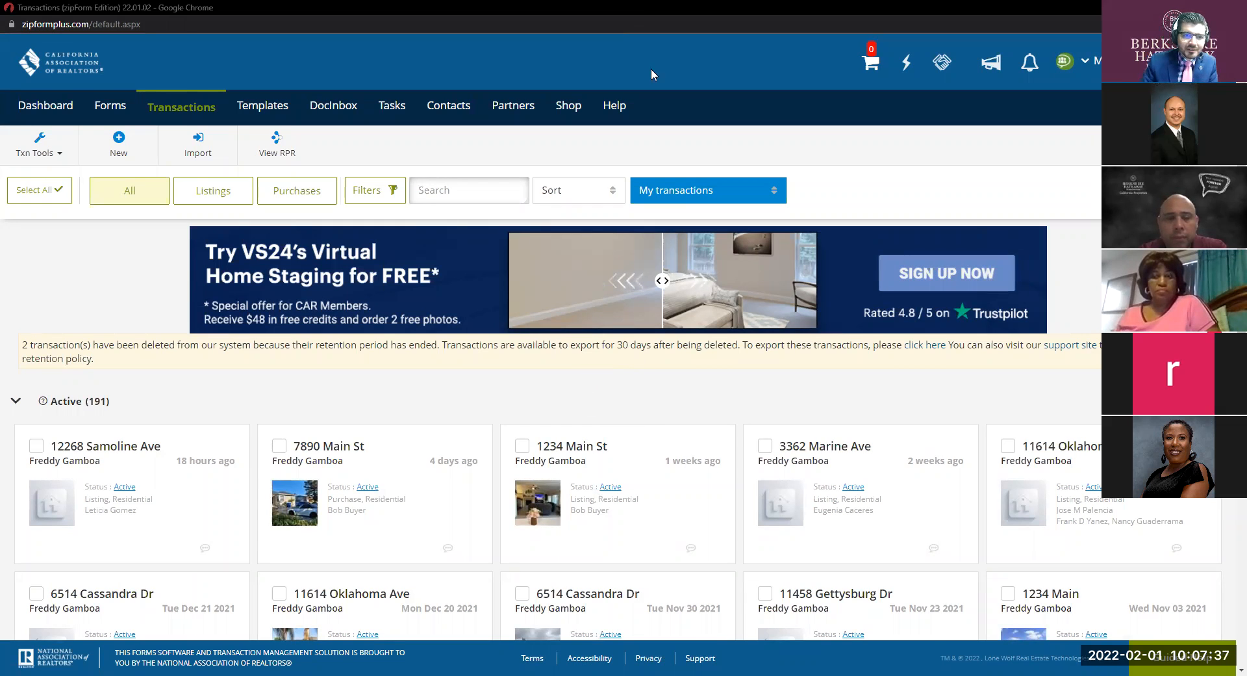
Return from the transactions list to the dashboard showing weekly tasks and sales summaries.
key(ctrl)
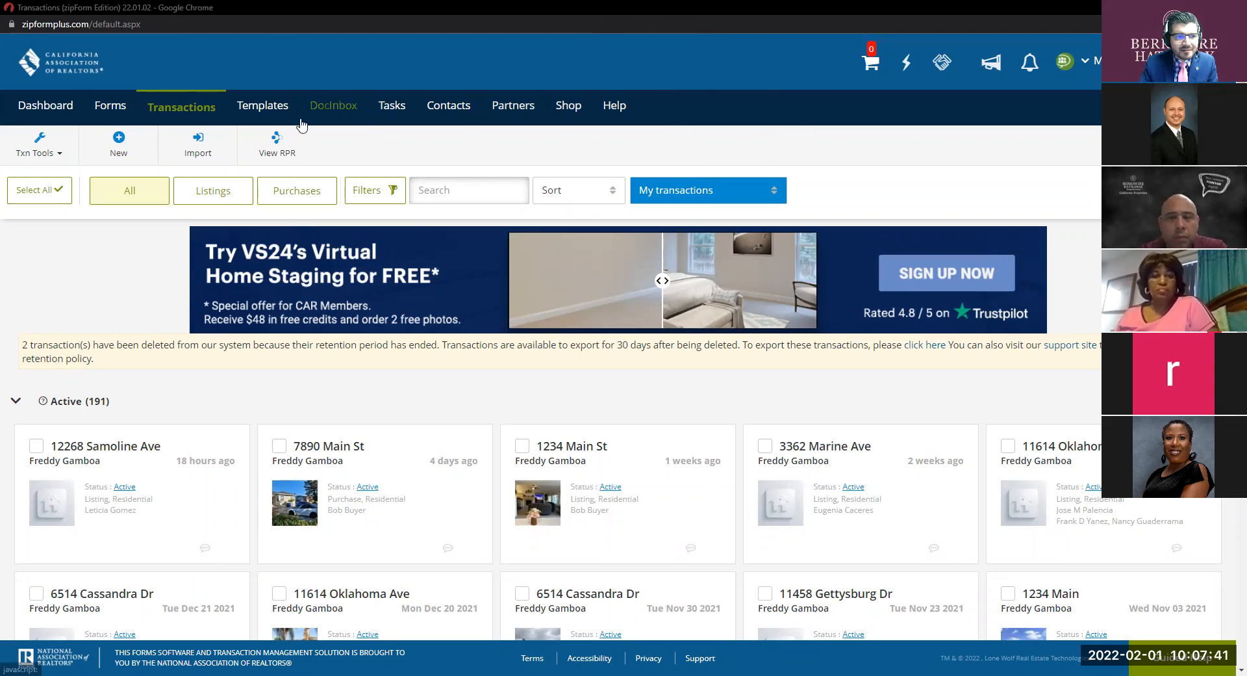
click(40, 114)
key(ctrl)
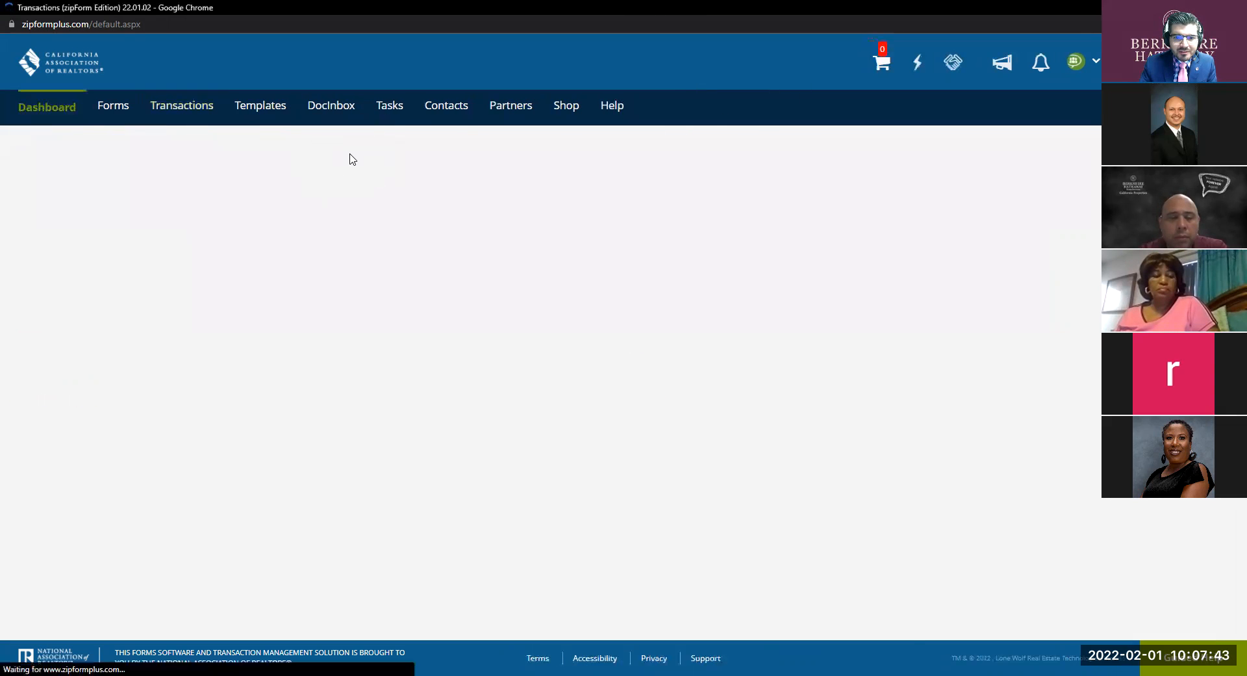
key(ctrl)
key(ctrl)
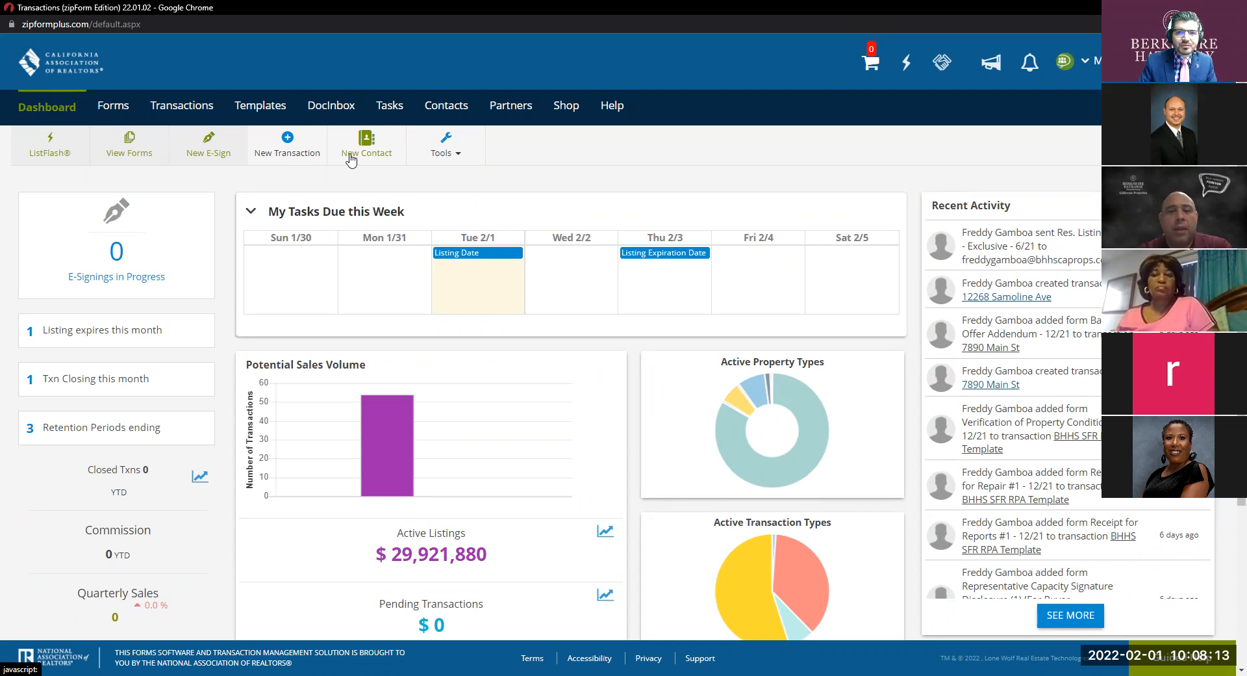
click(59, 109)
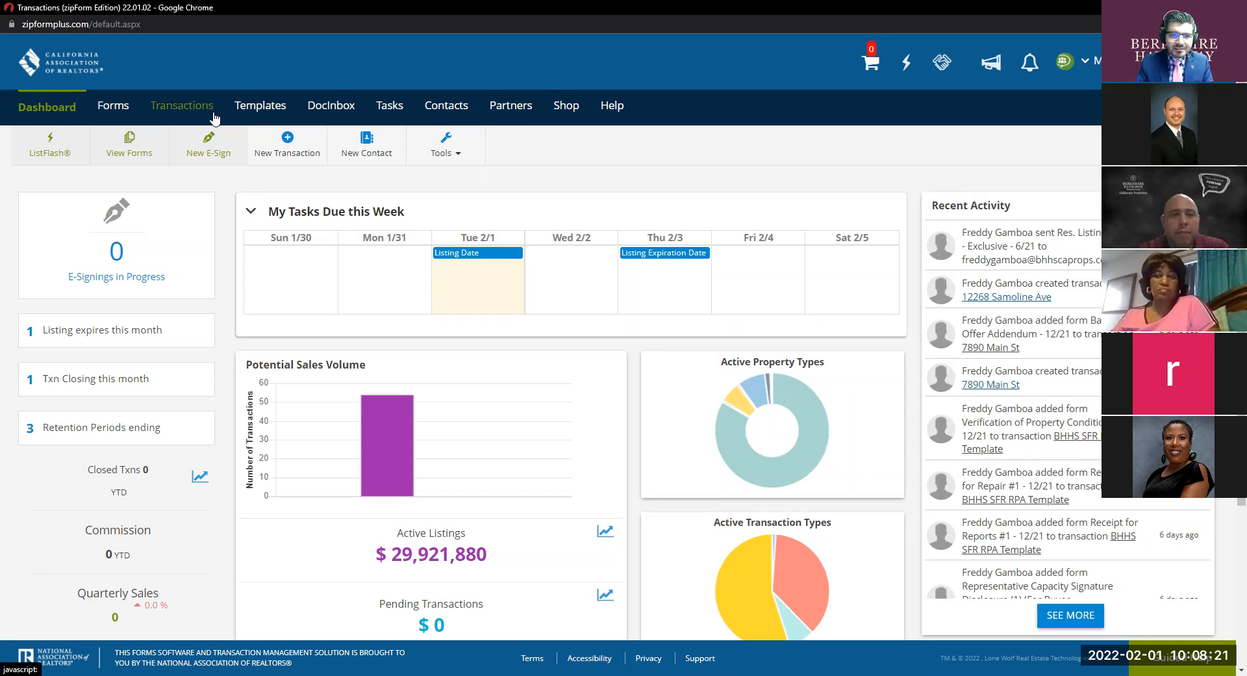
click(451, 109)
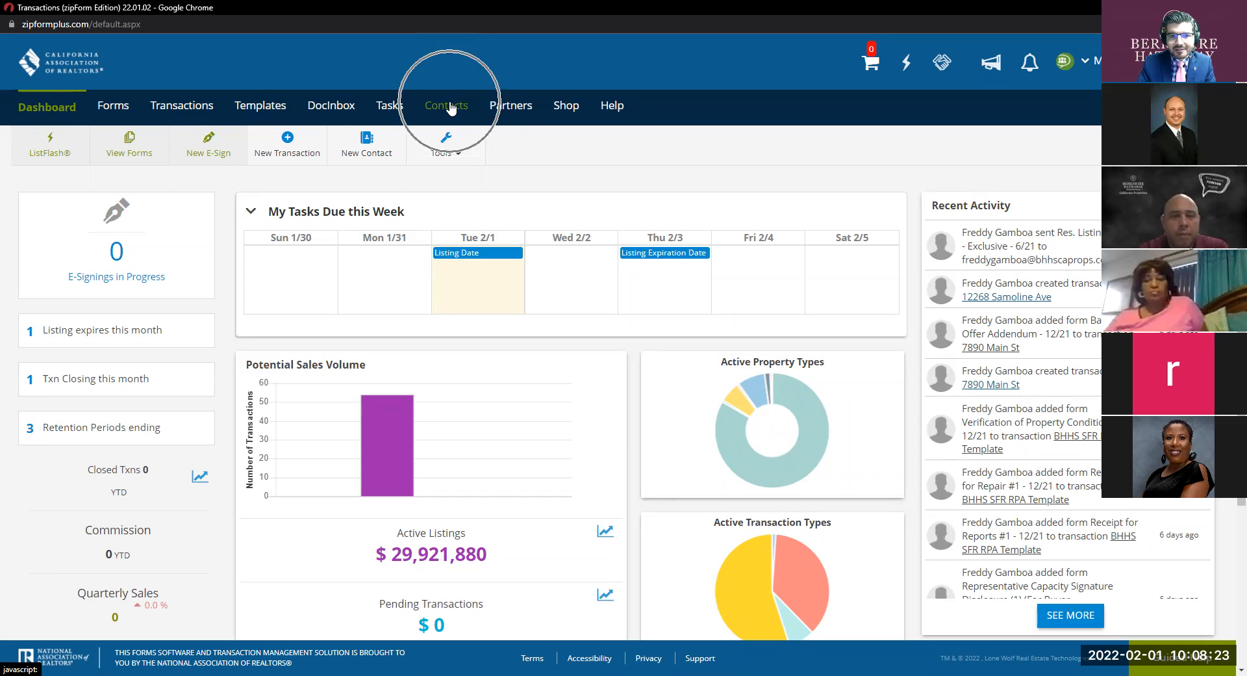
click(257, 104)
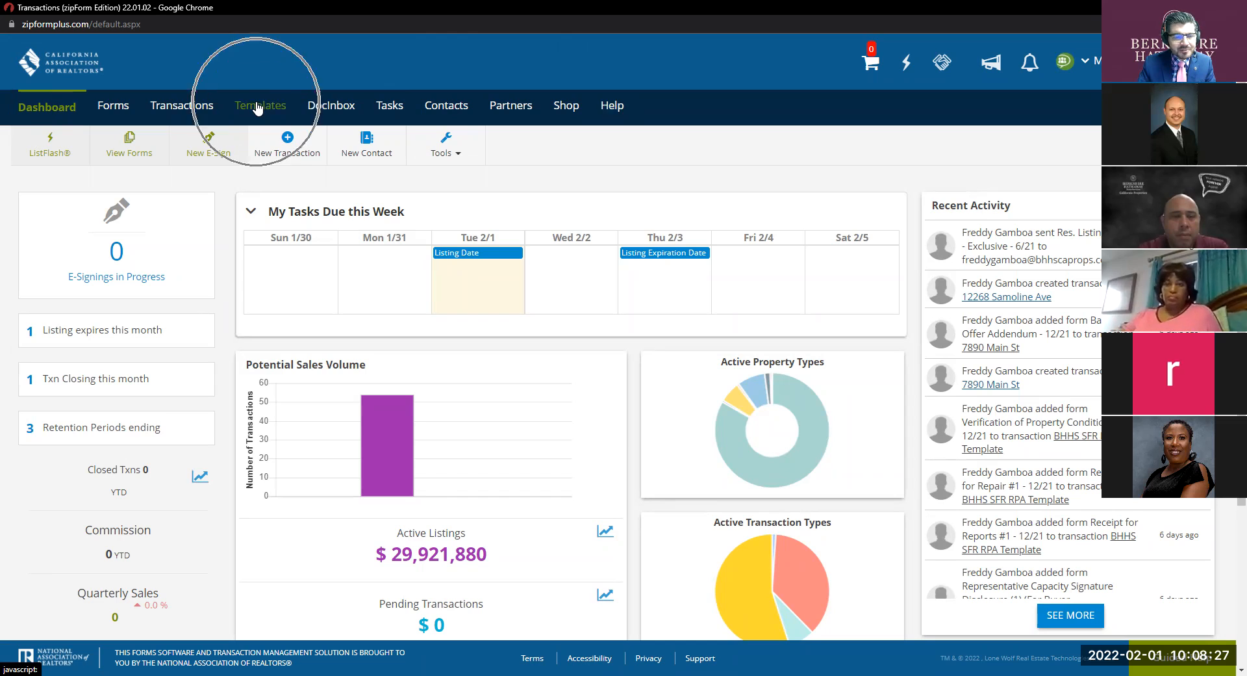
Open the BHHS SFR RPA Template and load its California Residential Purchase Agreement.
click(264, 106)
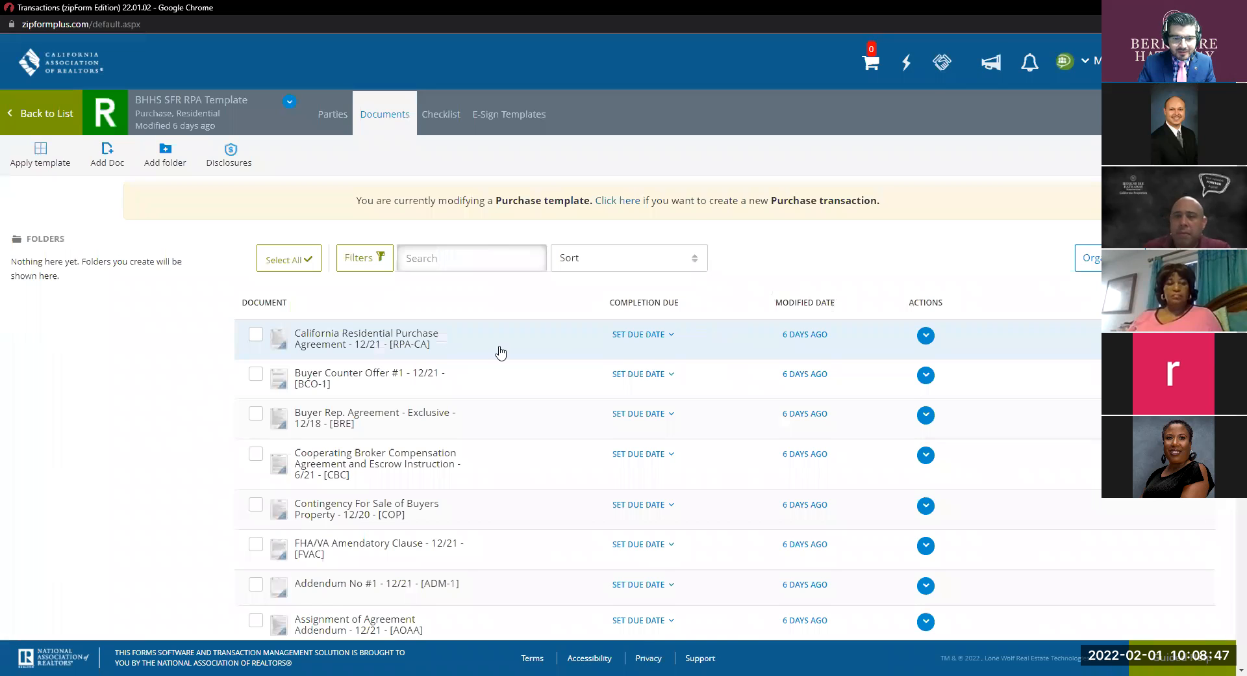
scroll(500, 351, down, 2)
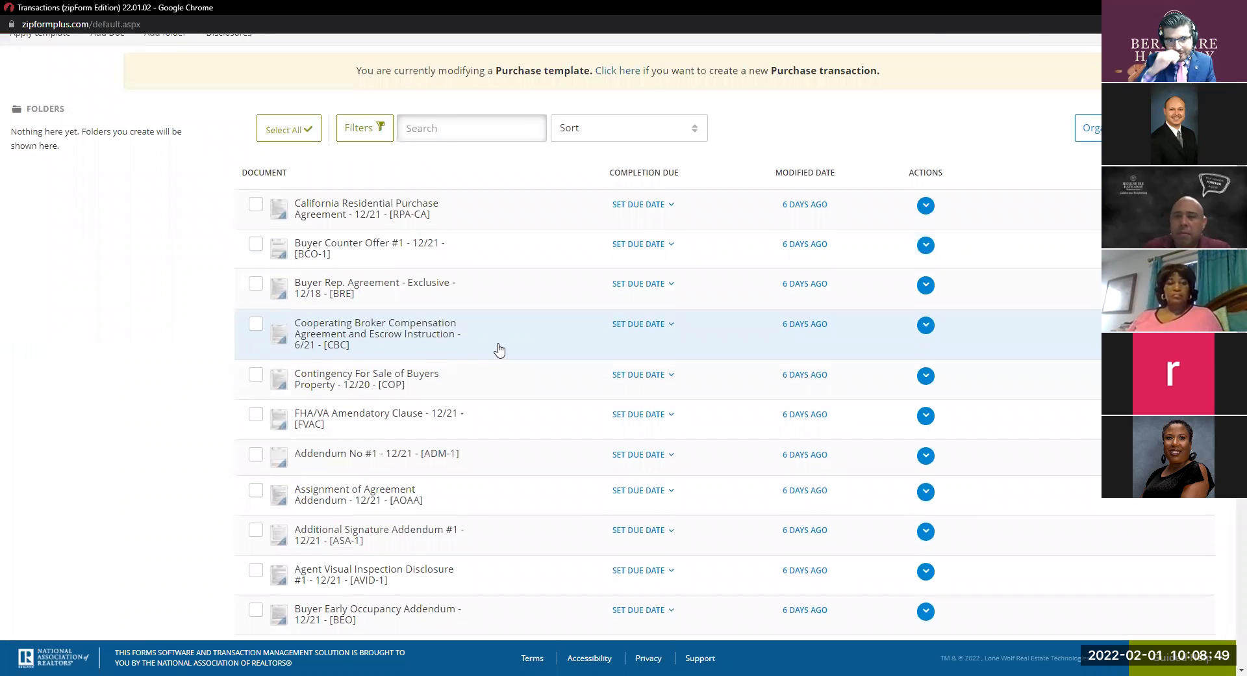
scroll(504, 323, down, 1)
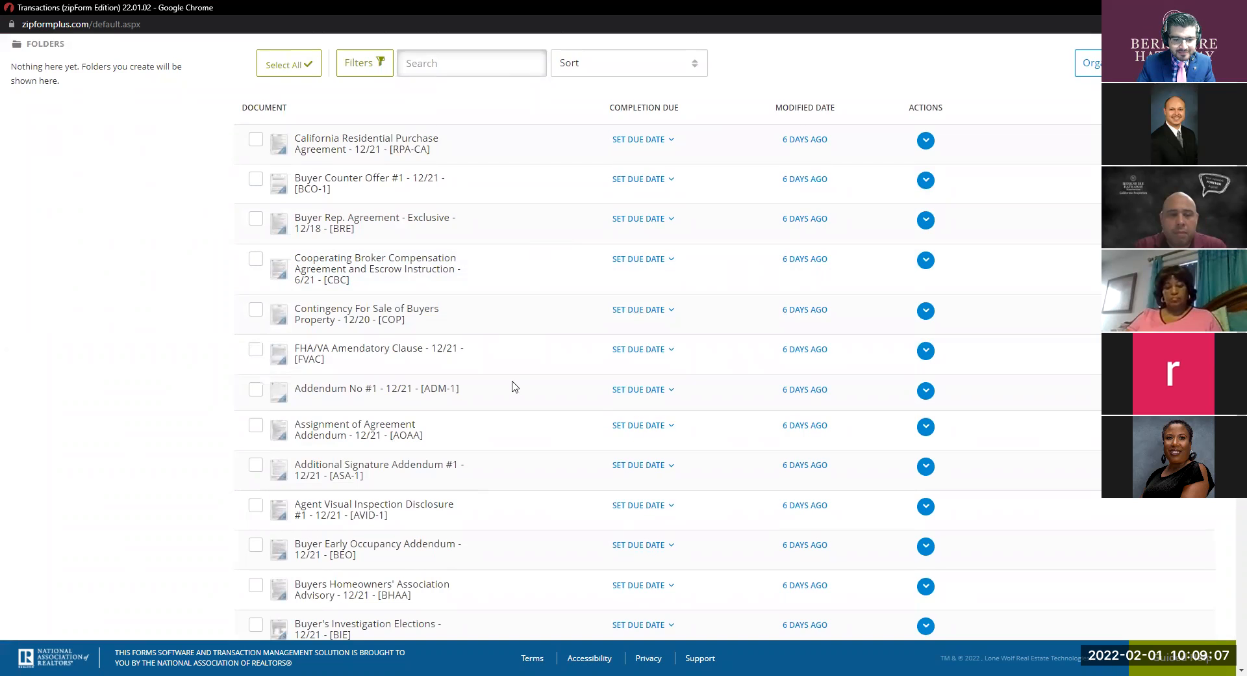
scroll(529, 329, down, 5)
scroll(533, 330, down, 2)
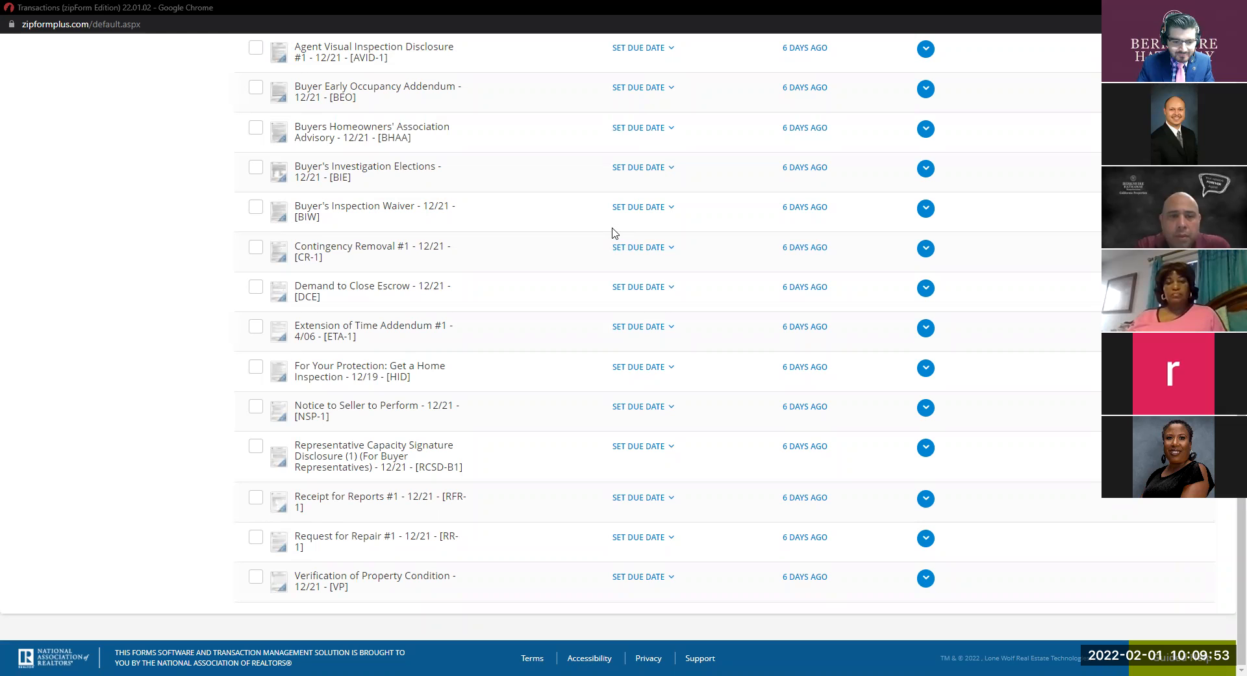
scroll(397, 213, up, 1)
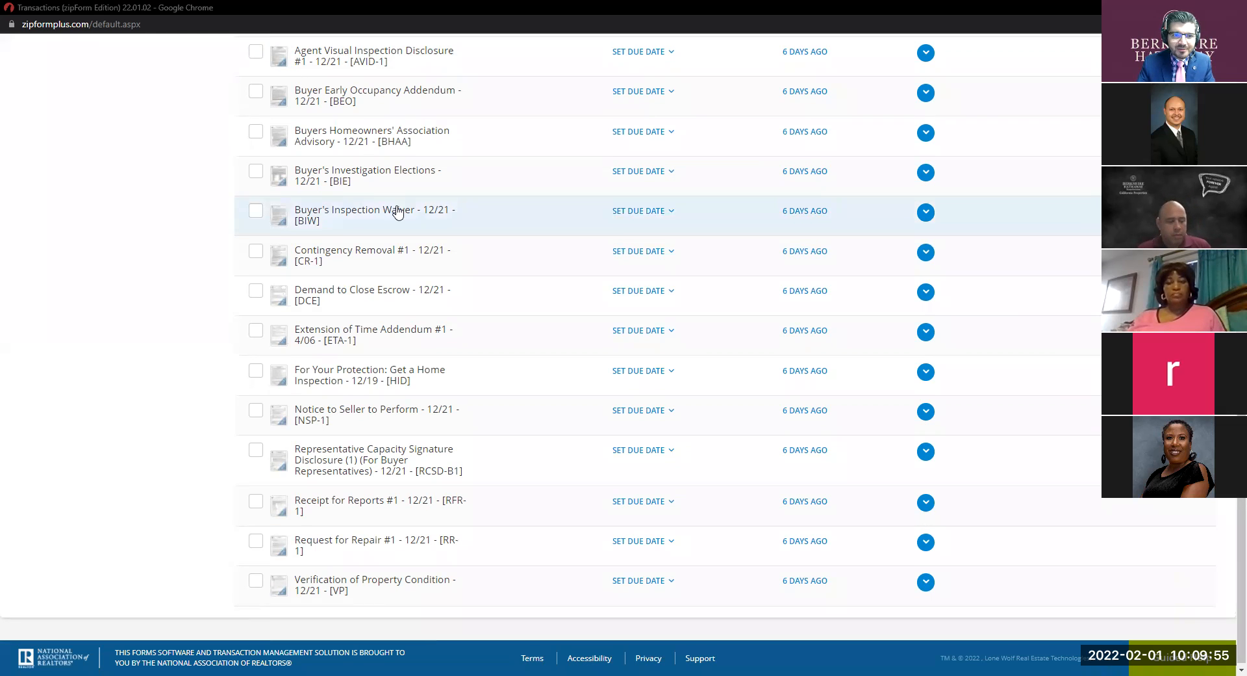
scroll(397, 213, up, 10)
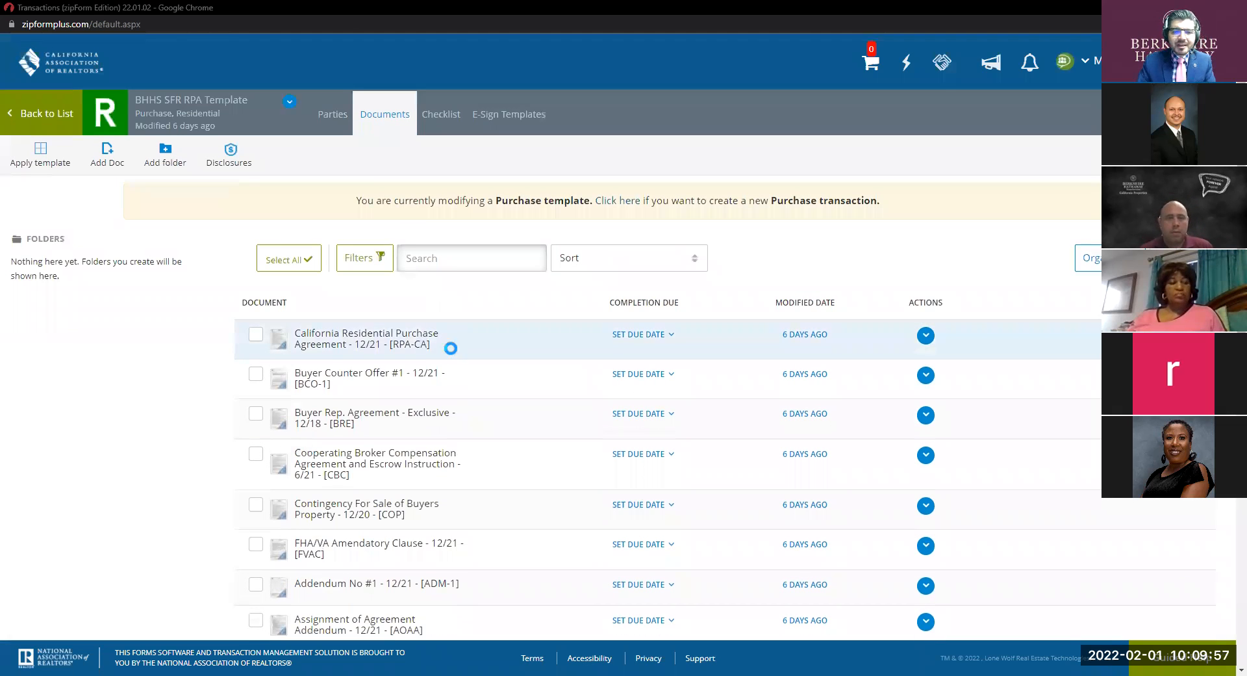
click(450, 348)
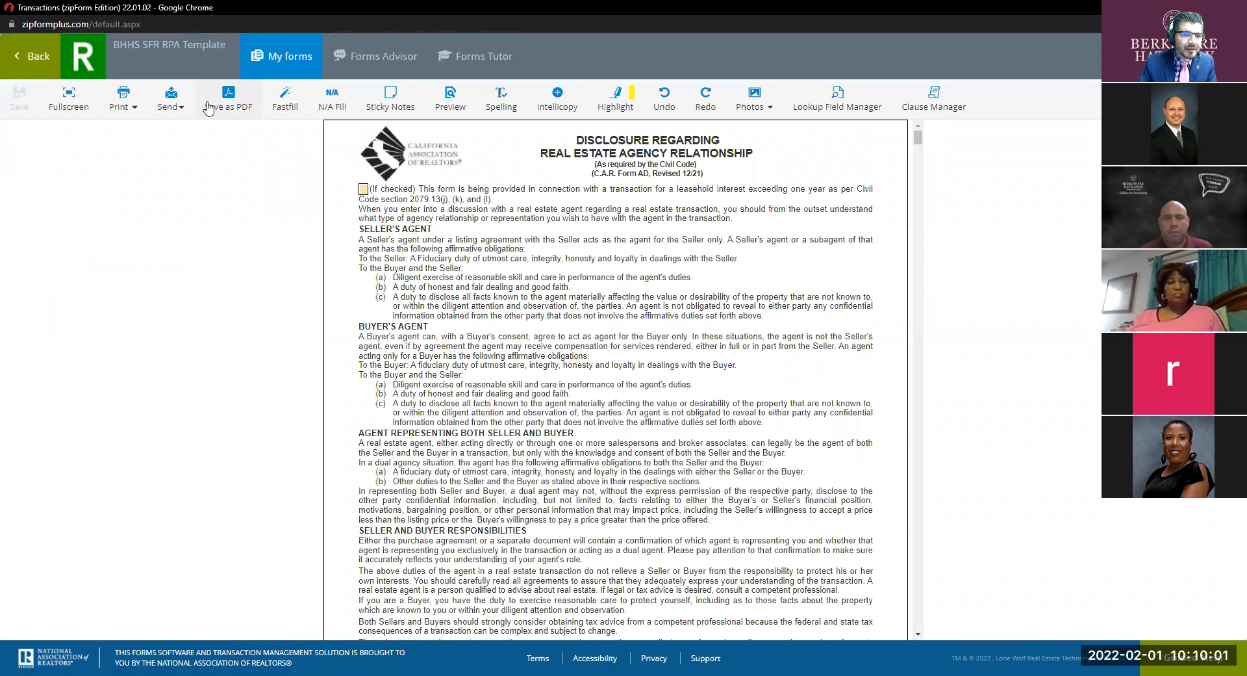
Show the Agency Relationship disclosure full-width and review the prefilled Agent broker firm field.
click(57, 97)
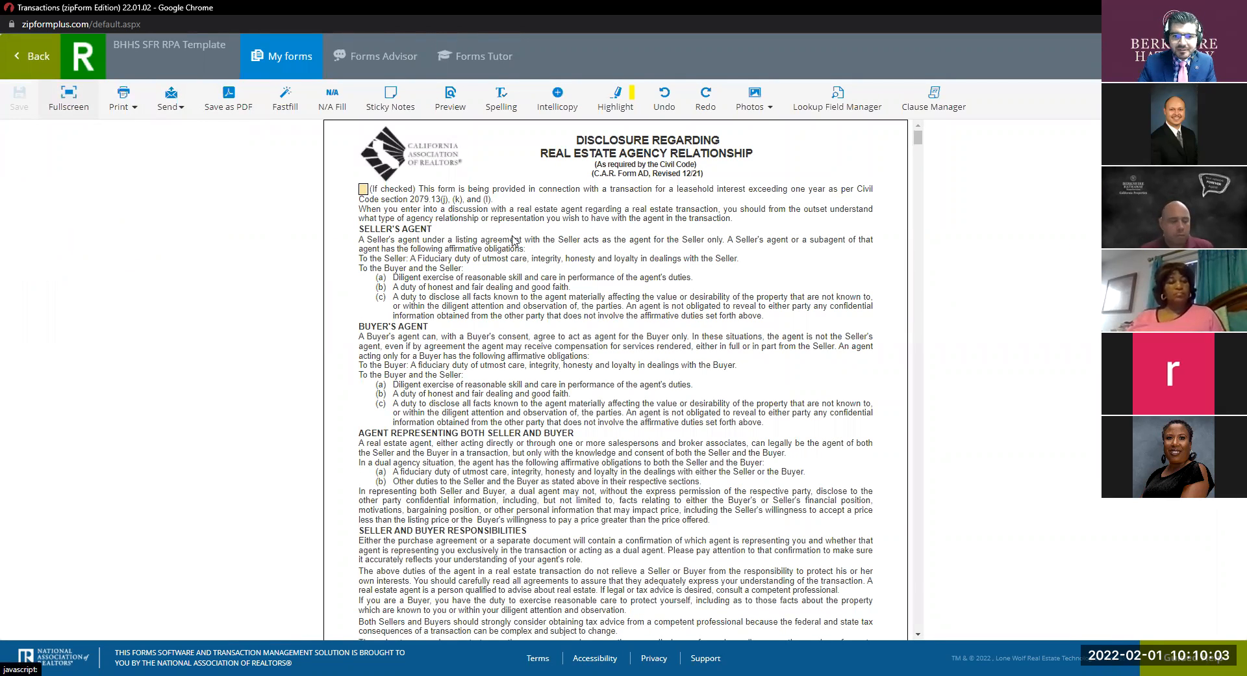
scroll(585, 270, down, 4)
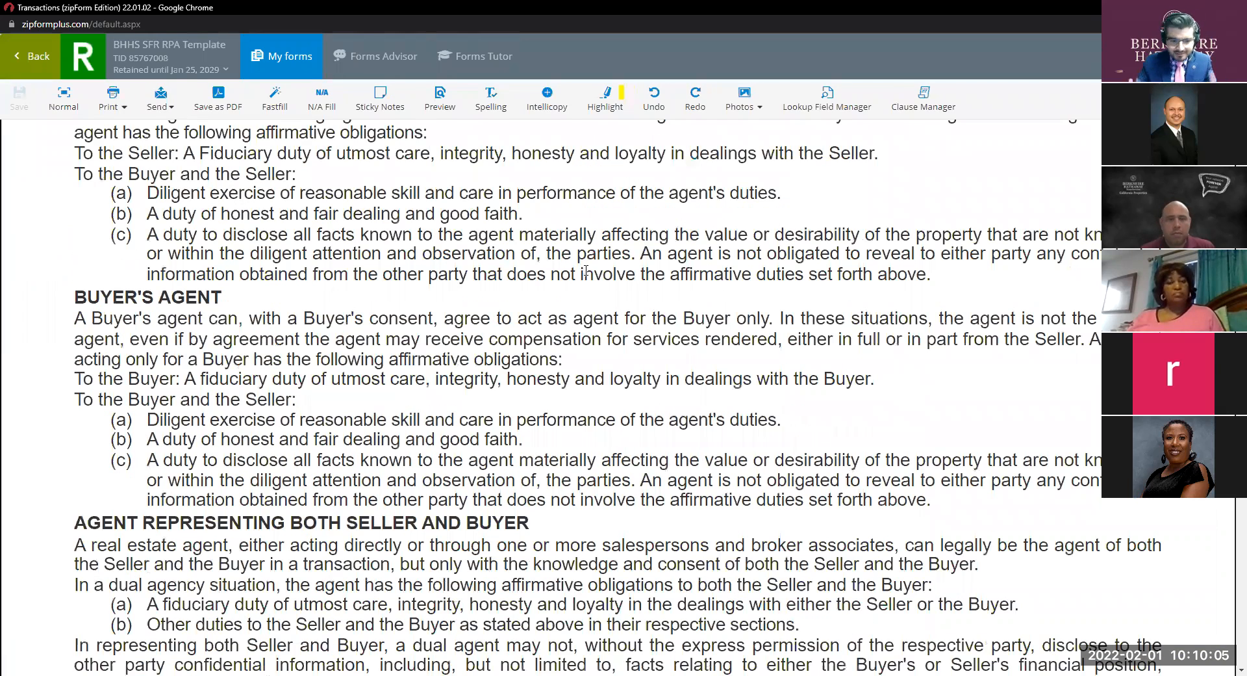
scroll(585, 271, down, 3)
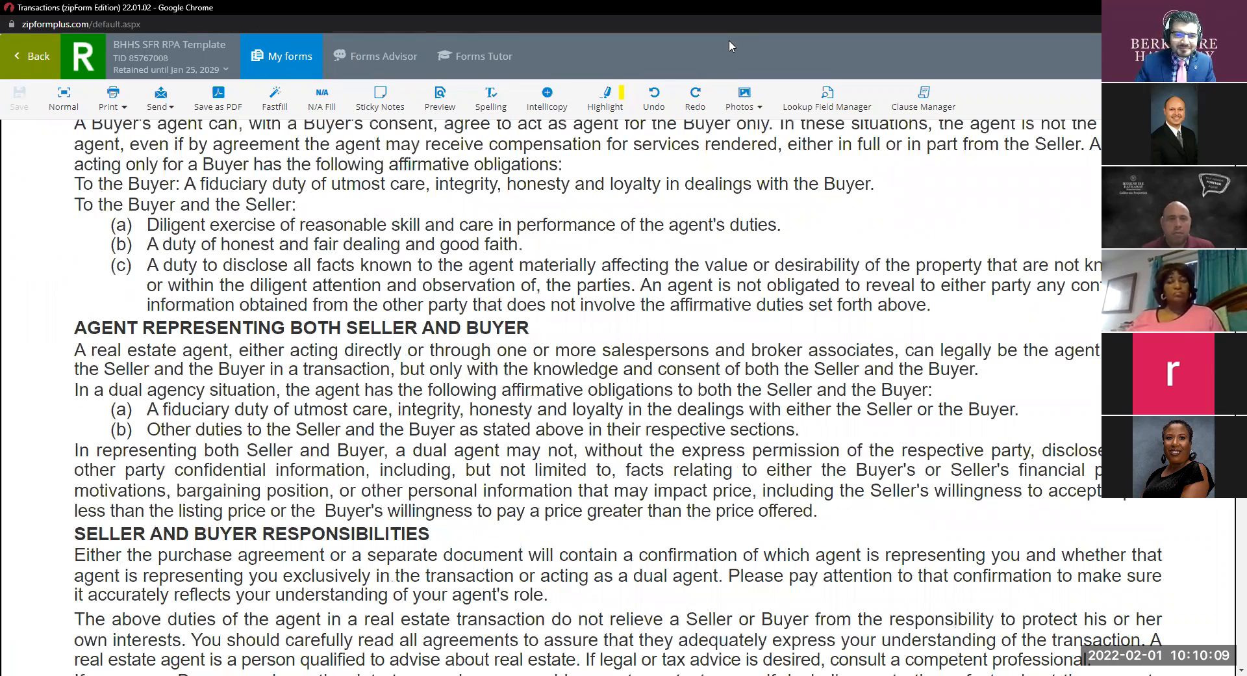
scroll(613, 208, down, 5)
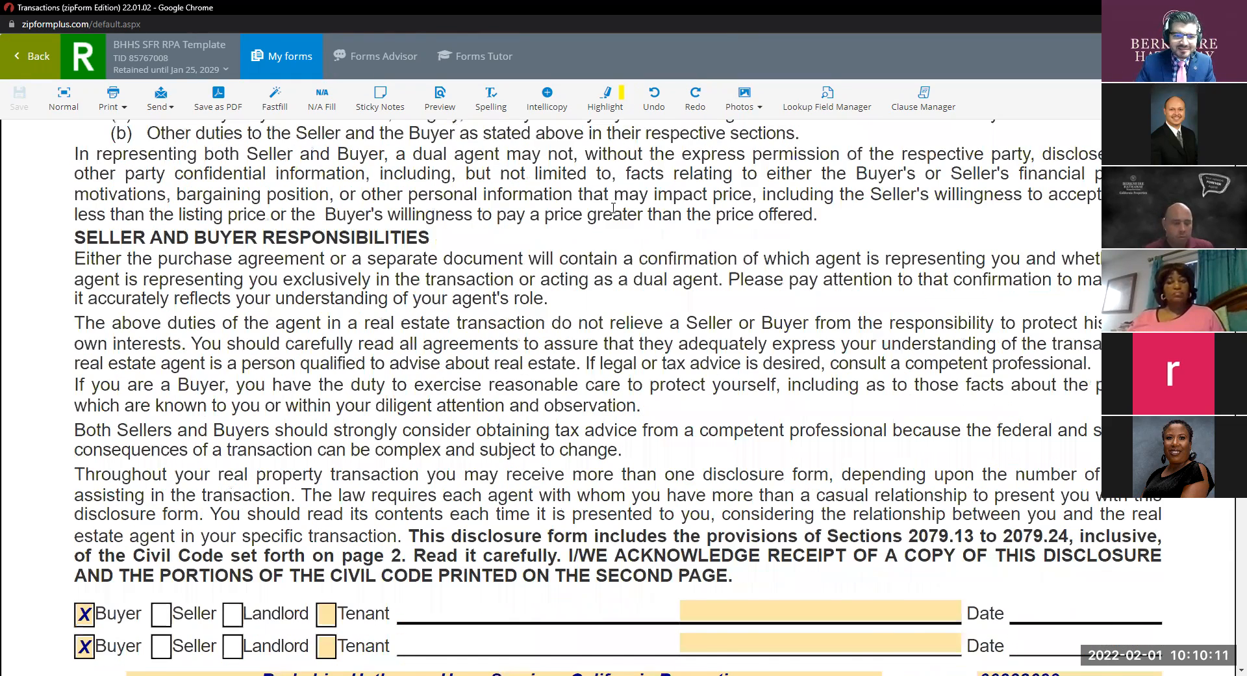
scroll(613, 208, down, 7)
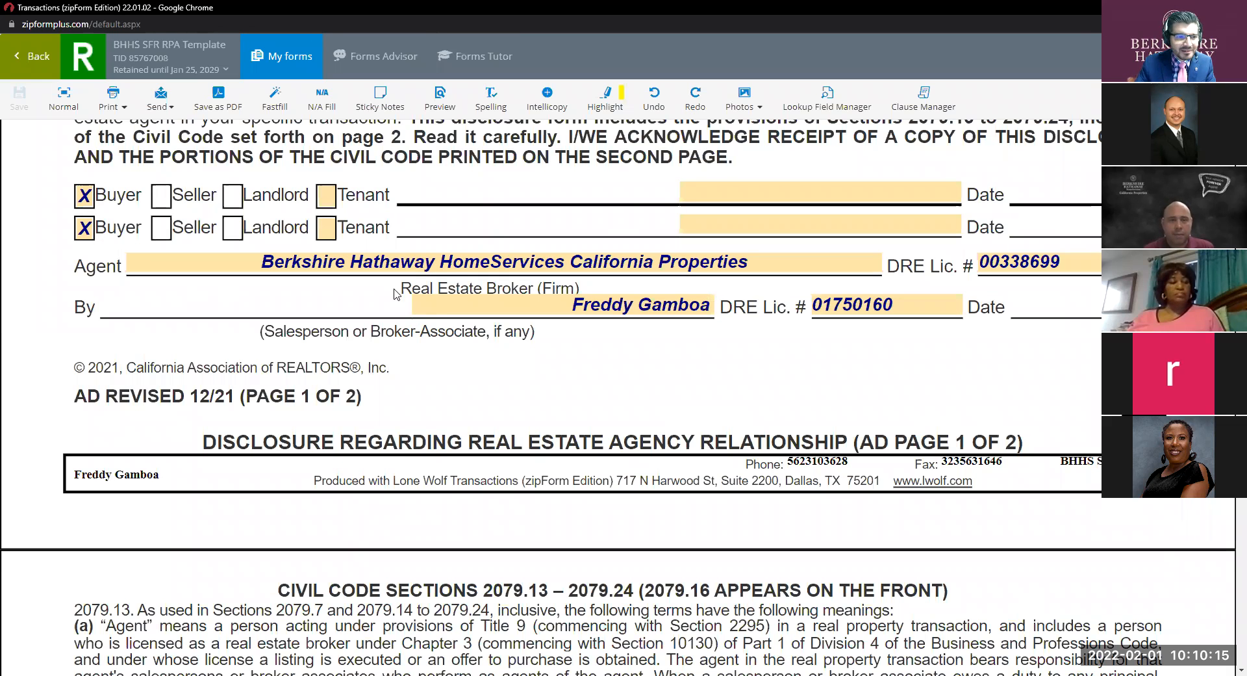
scroll(456, 282, up, 3)
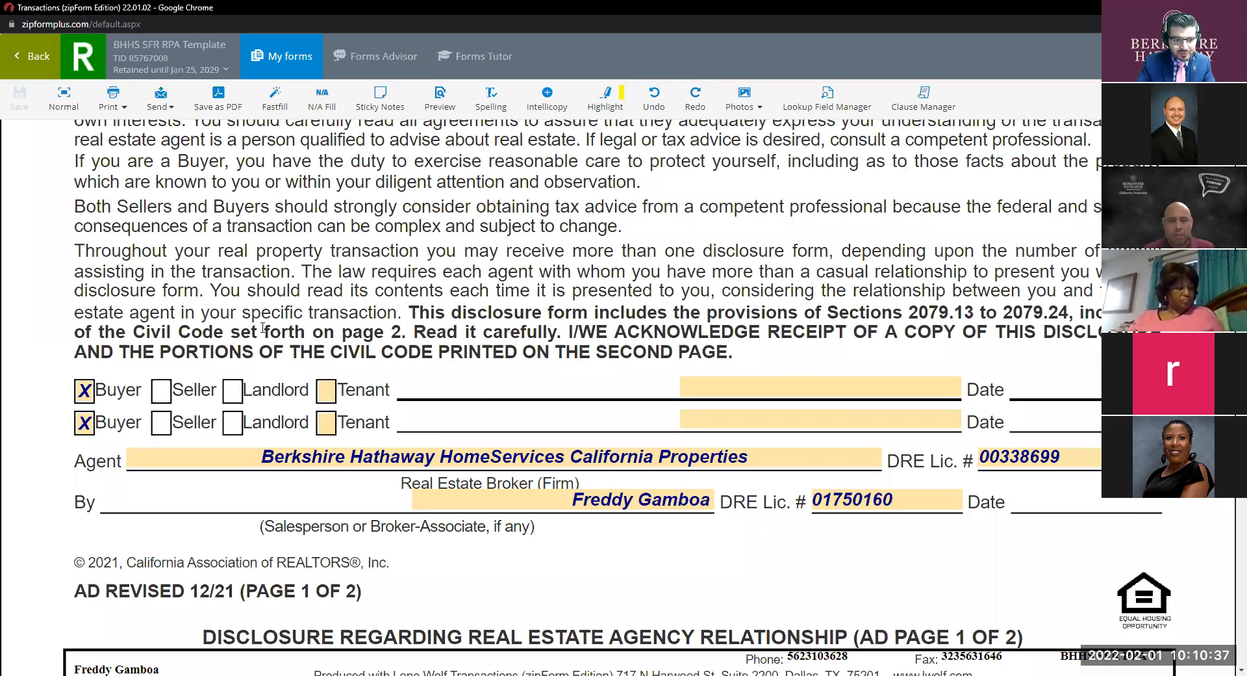
key(ctrl)
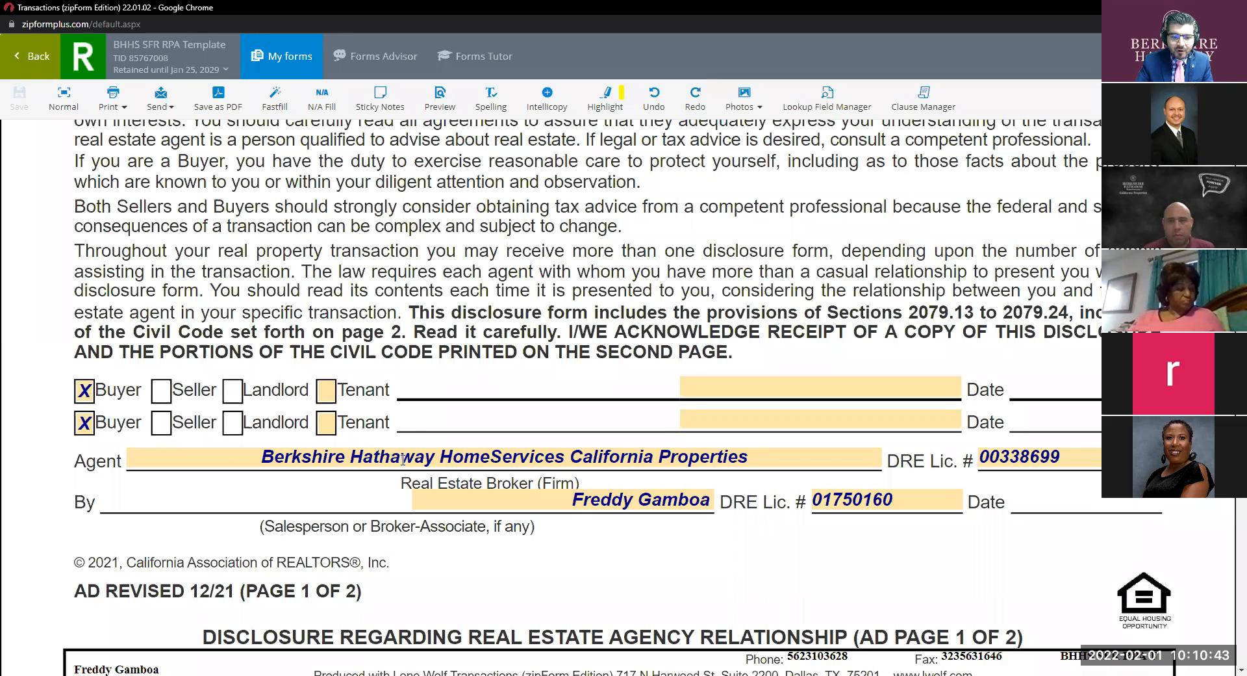
drag(752, 462, 267, 473)
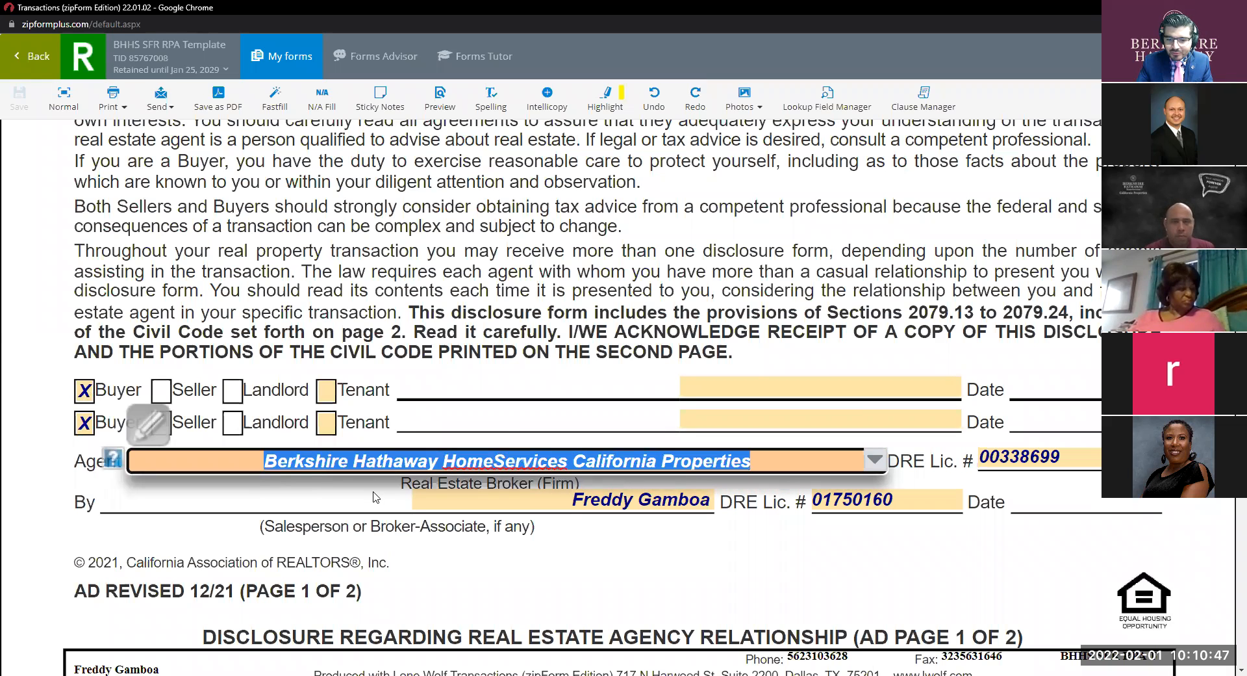
click(310, 489)
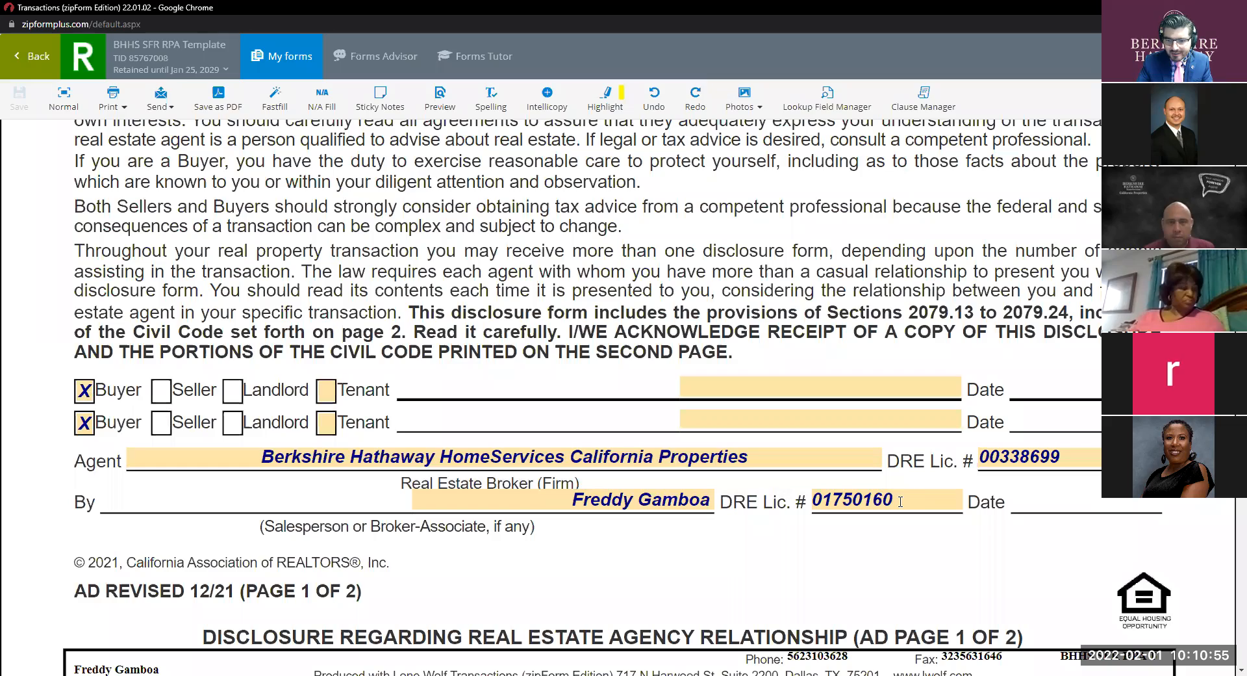
Scroll past the PRBS and Wire Fraud Advisory forms to the purchase agreement.
scroll(857, 497, down, 4)
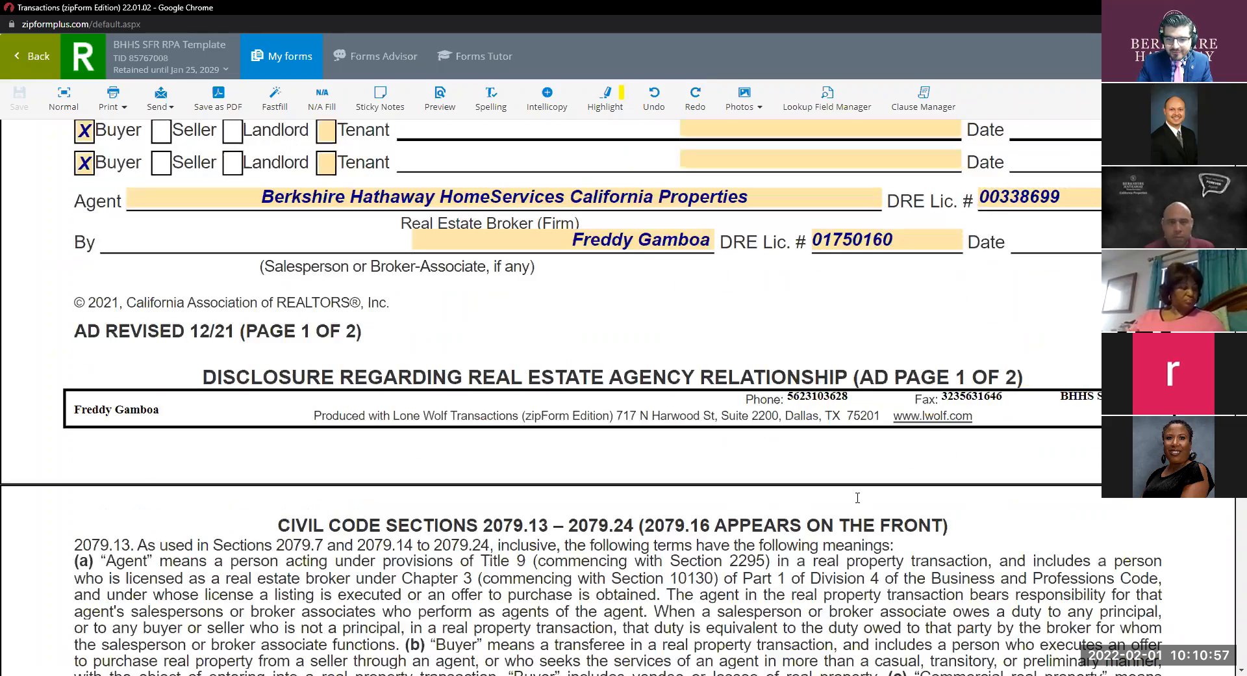
scroll(857, 498, down, 5)
scroll(857, 497, down, 5)
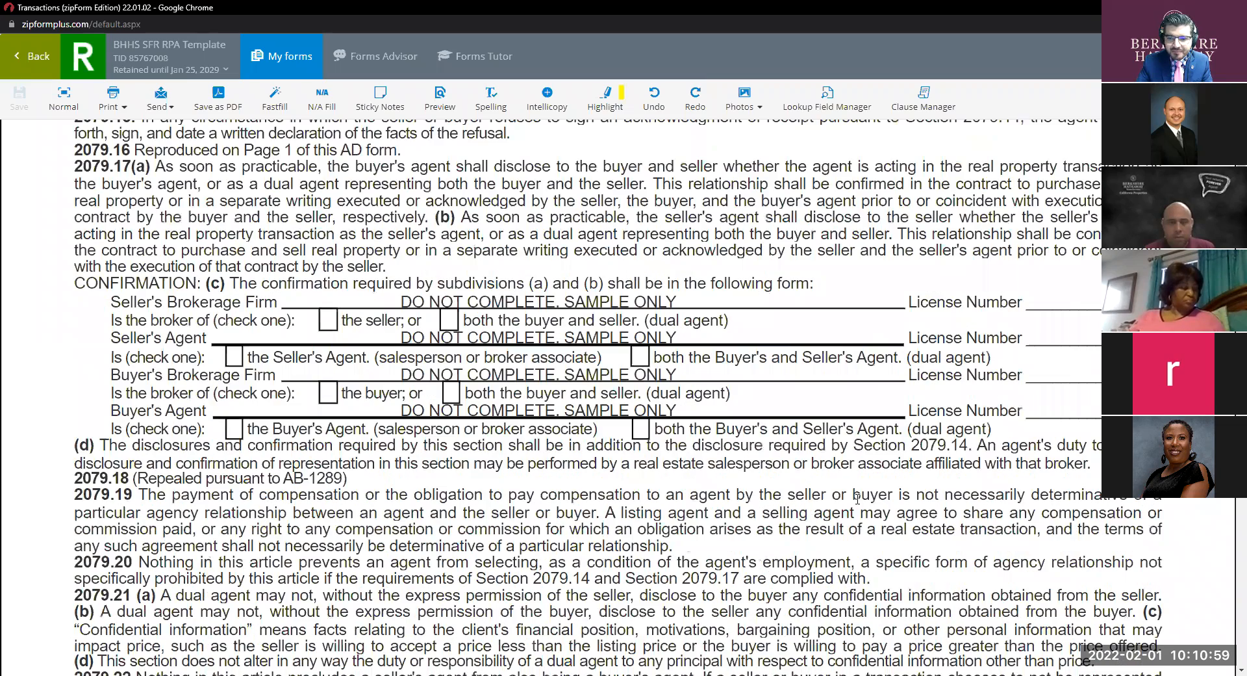
scroll(857, 497, down, 10)
scroll(858, 499, down, 20)
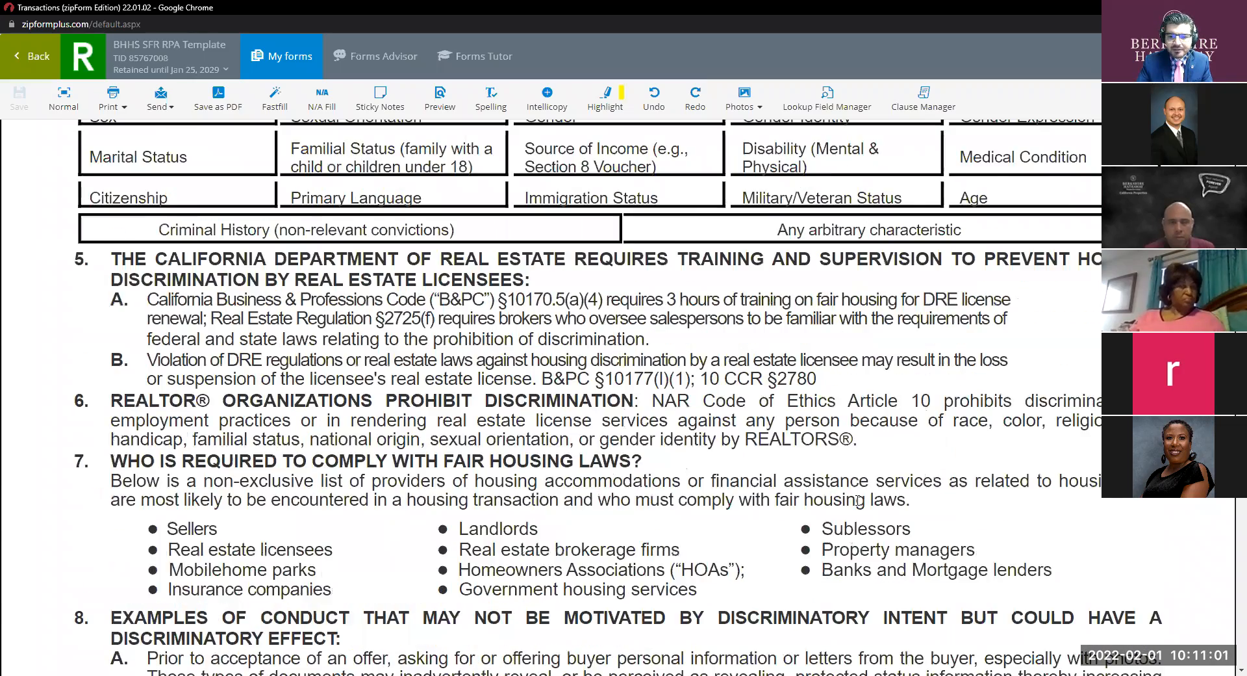
scroll(858, 500, down, 7)
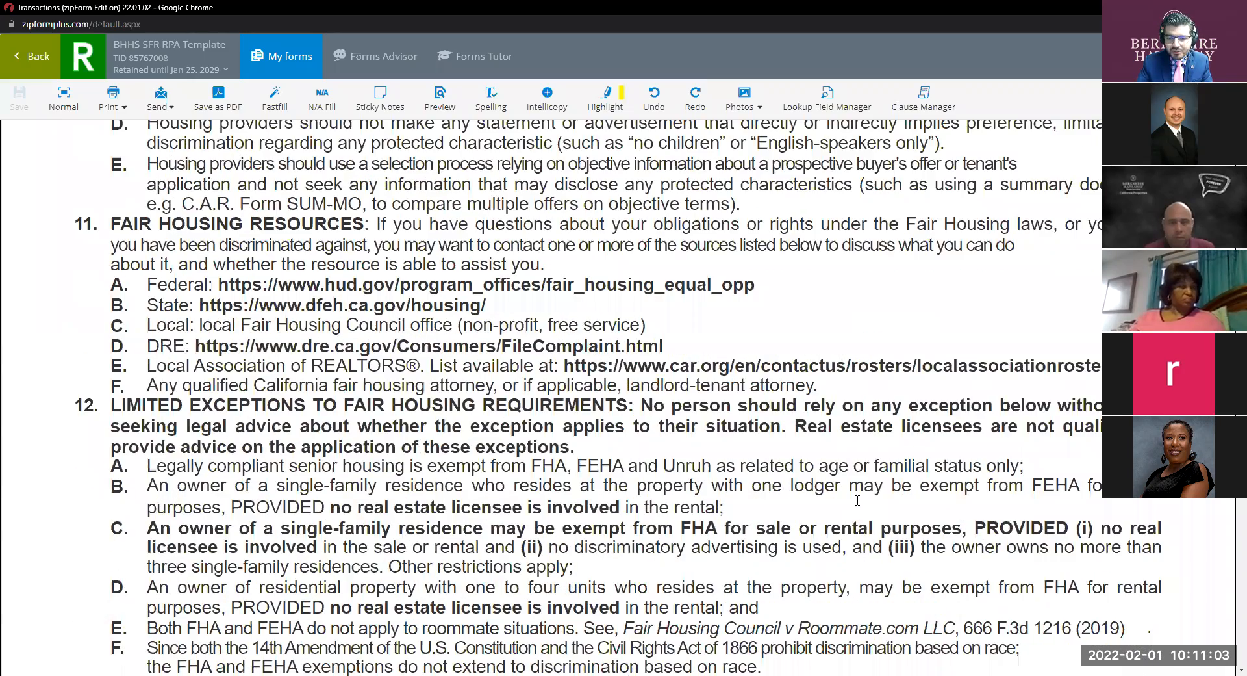
scroll(858, 500, down, 8)
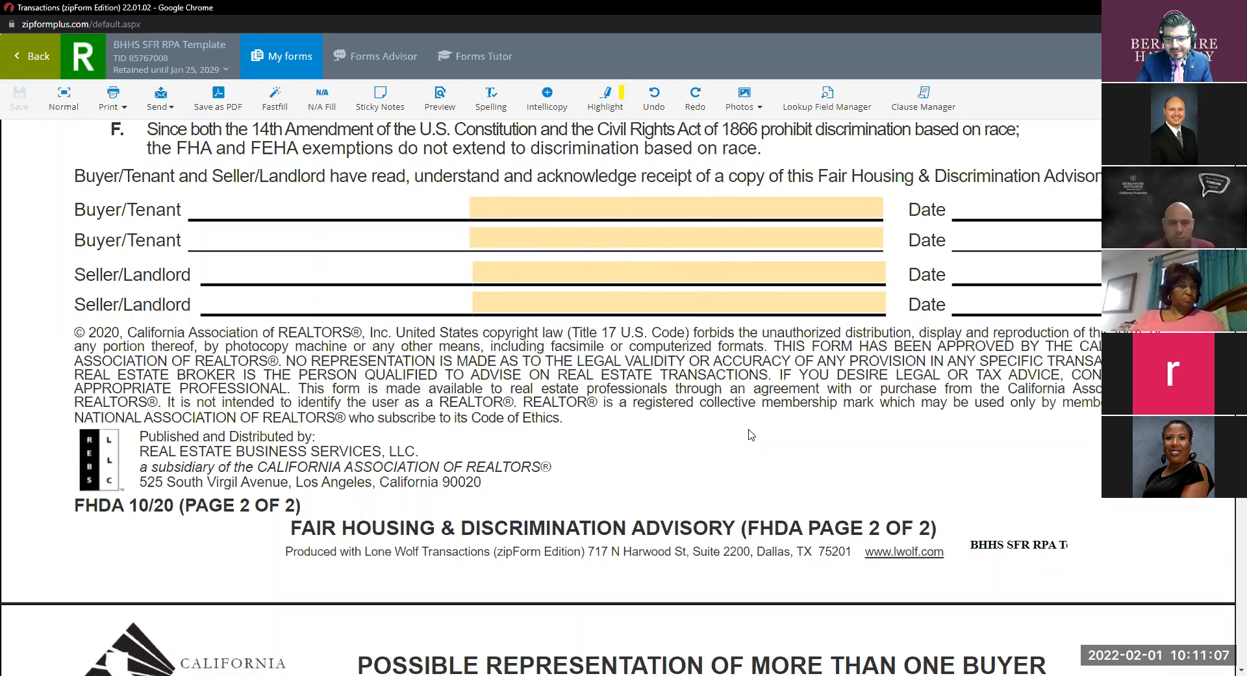
scroll(752, 434, down, 12)
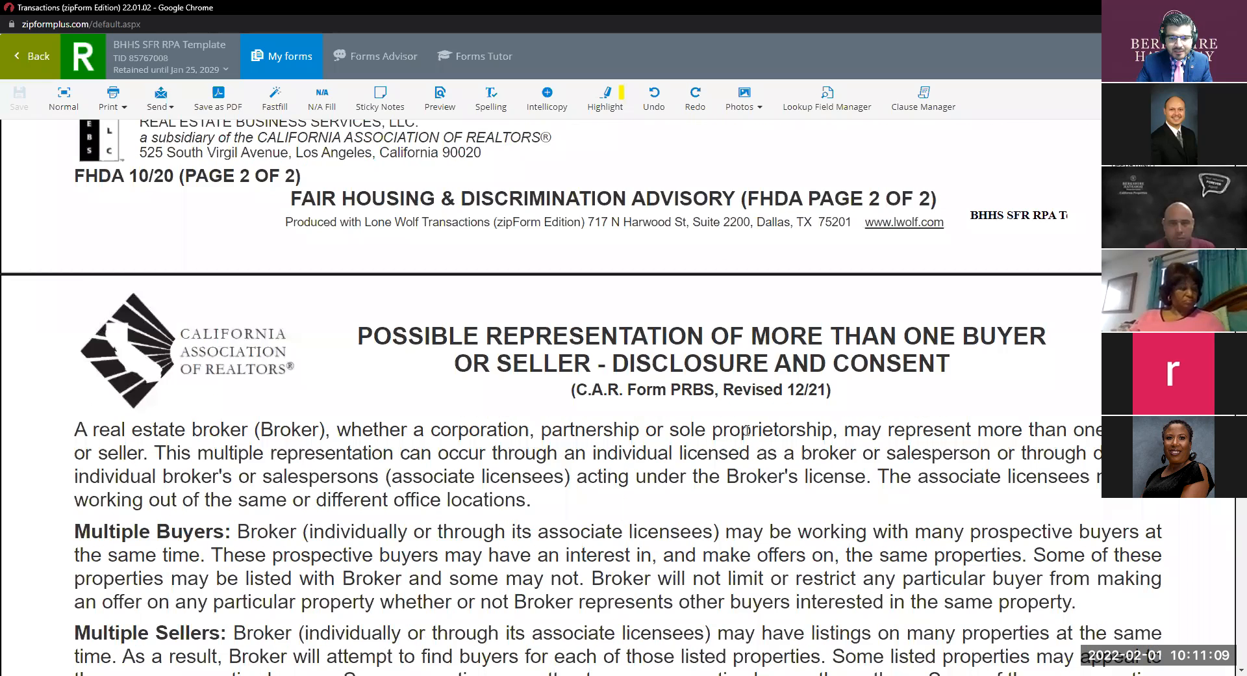
scroll(747, 434, down, 10)
click(505, 300)
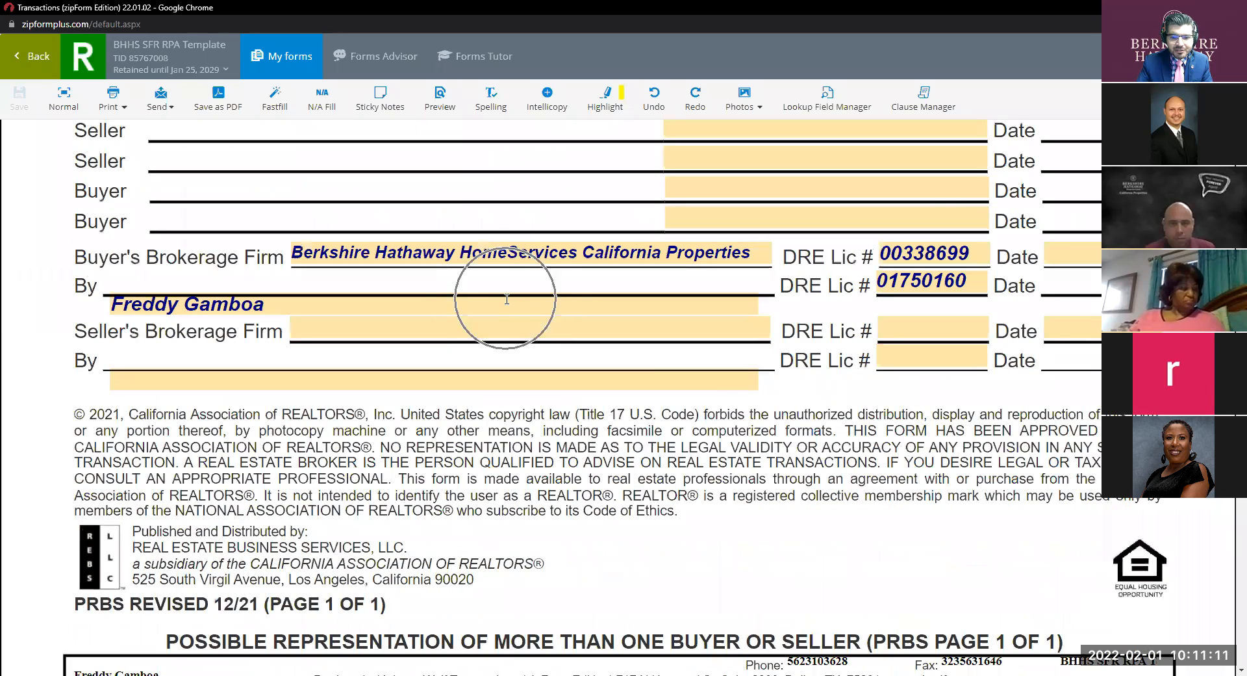
scroll(507, 298, down, 1)
scroll(506, 299, up, 3)
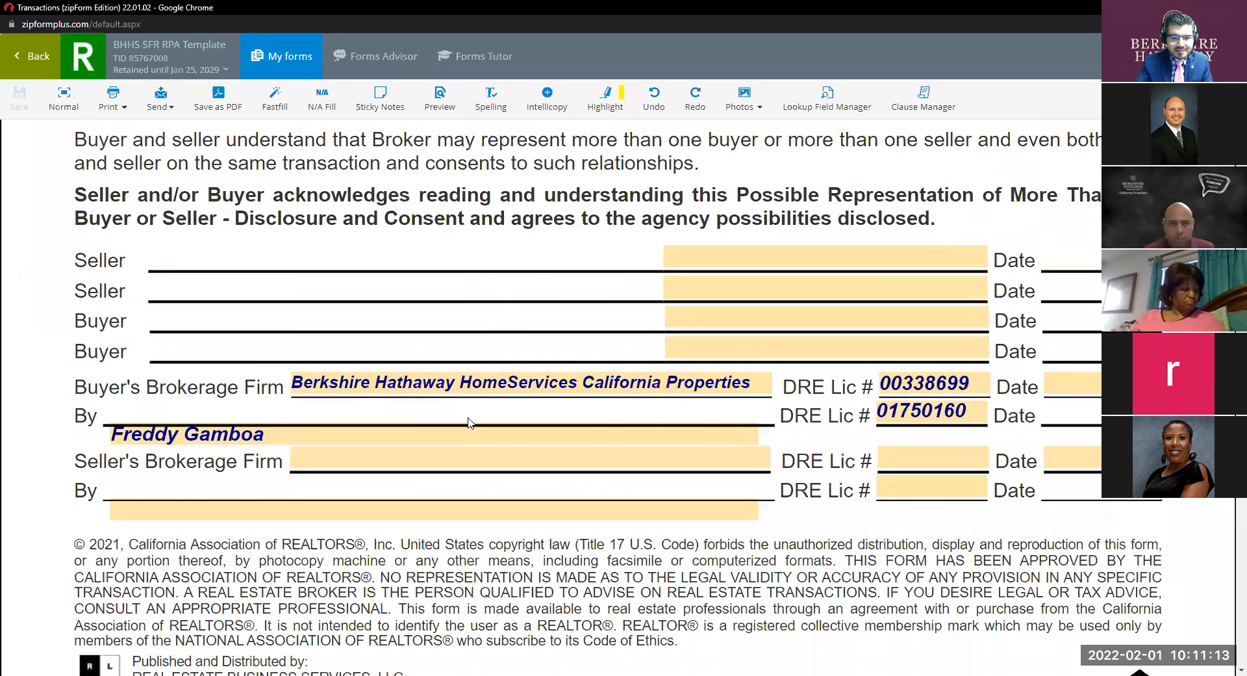
Check the prefilled buyer's brokerage, agent and license number fields under Agency.
click(608, 386)
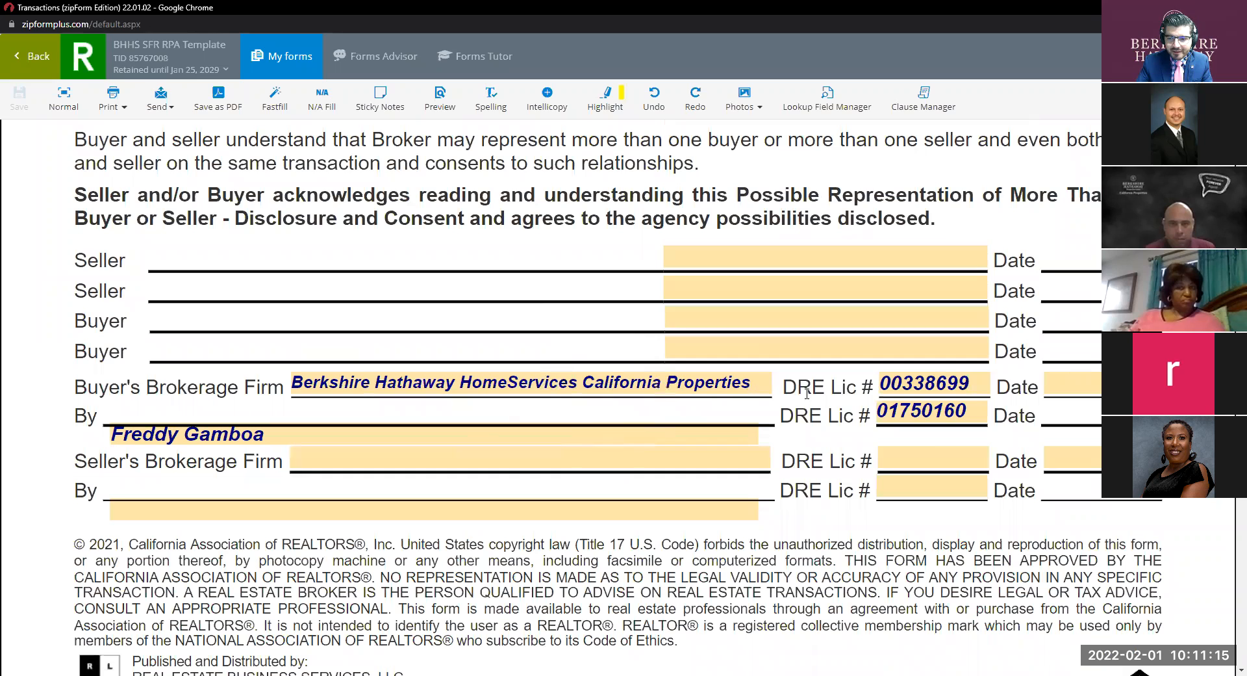
click(896, 393)
click(329, 408)
click(891, 416)
scroll(623, 399, down, 5)
scroll(622, 399, down, 15)
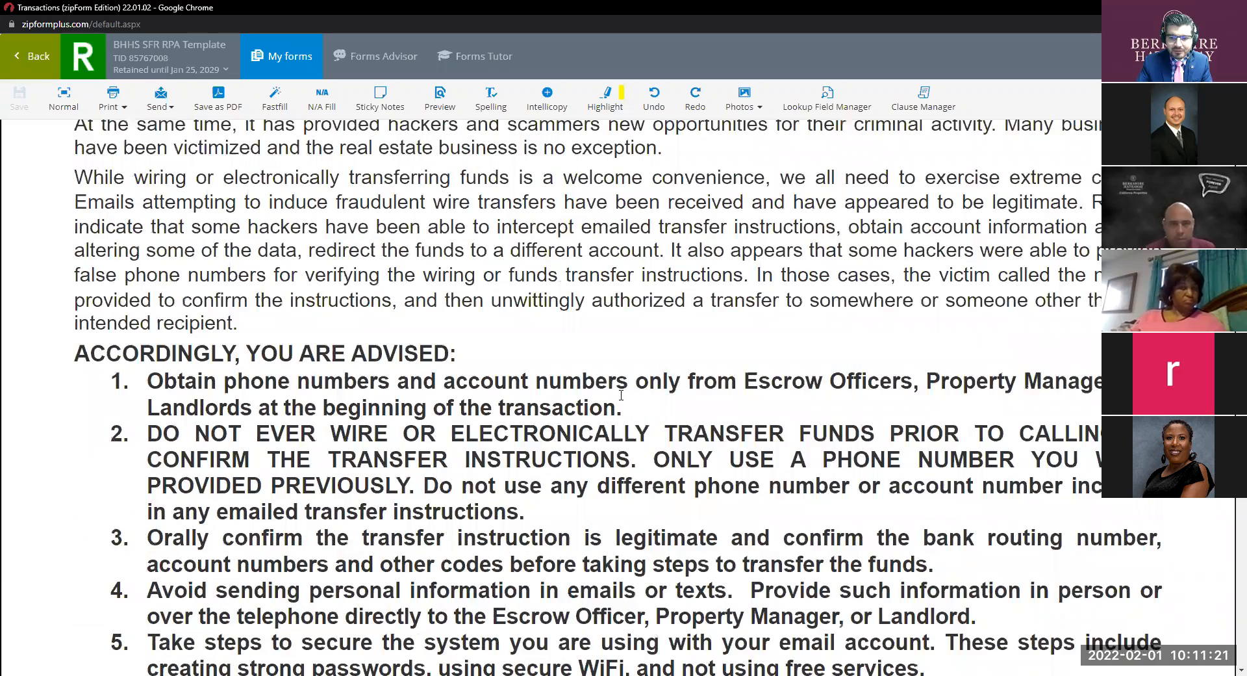
scroll(621, 395, down, 15)
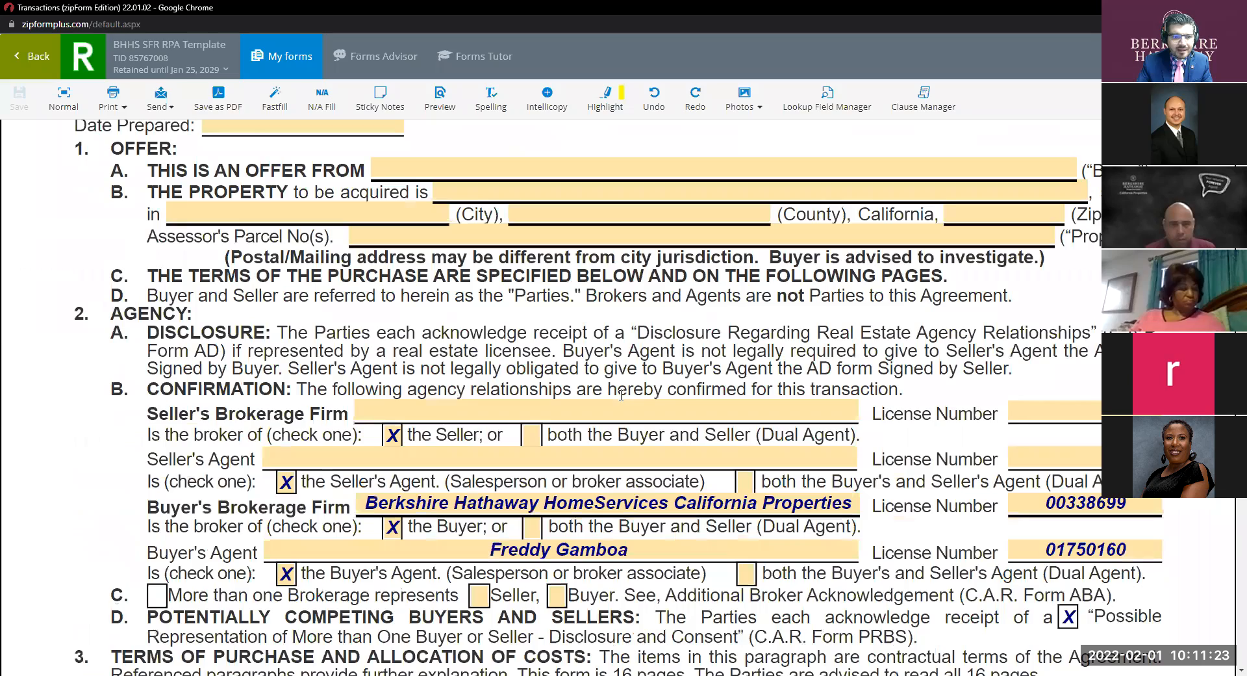
Toggle the Seller's Brokerage Firm 'the Seller' box off and back on, then reach the paragraph 3 cost table.
scroll(622, 394, up, 4)
scroll(620, 398, down, 4)
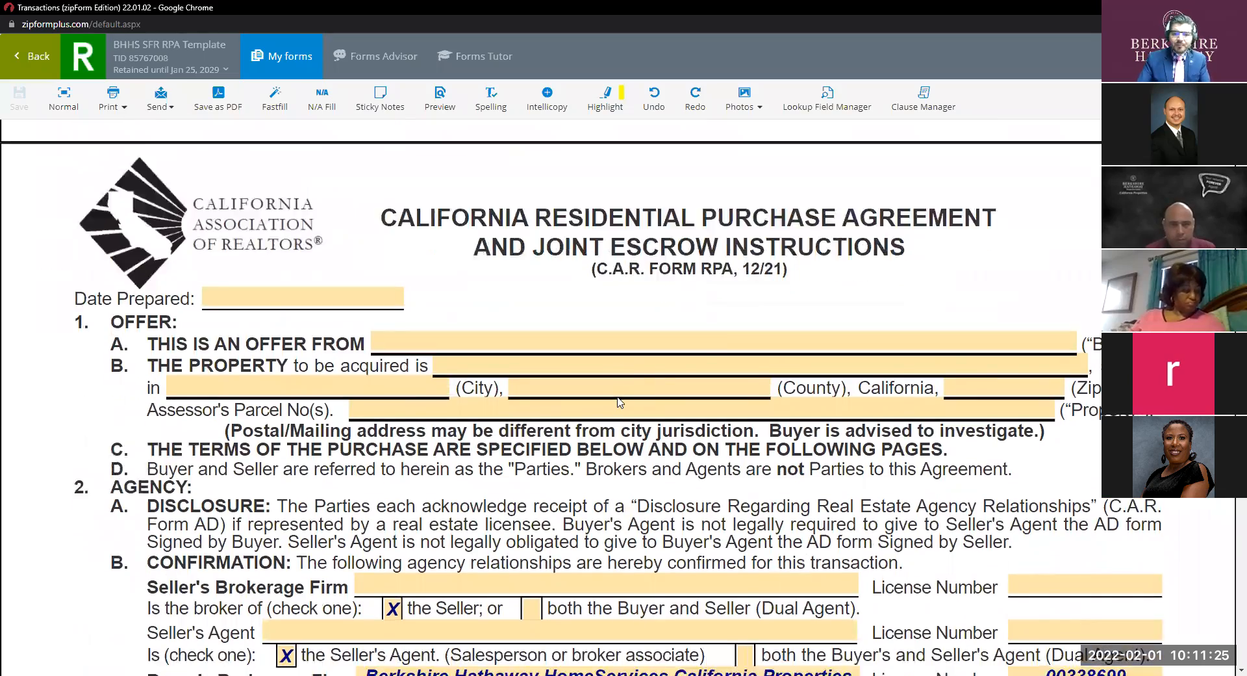
scroll(621, 401, down, 1)
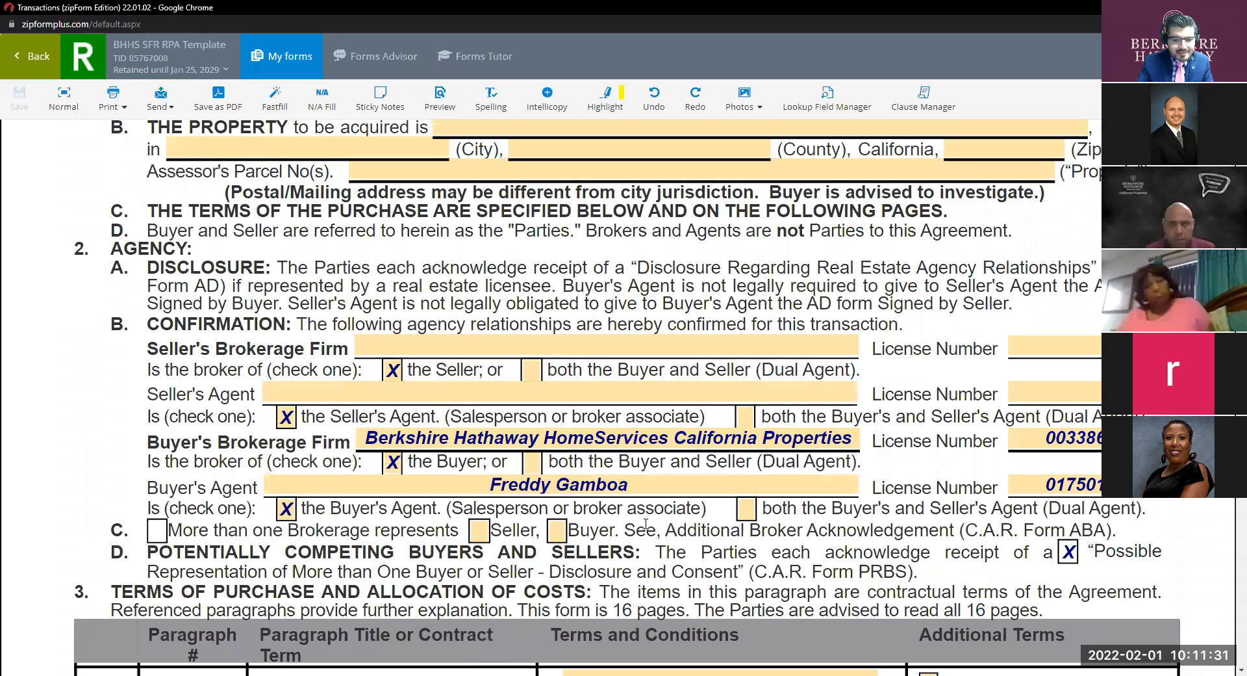
scroll(393, 370, down, 1)
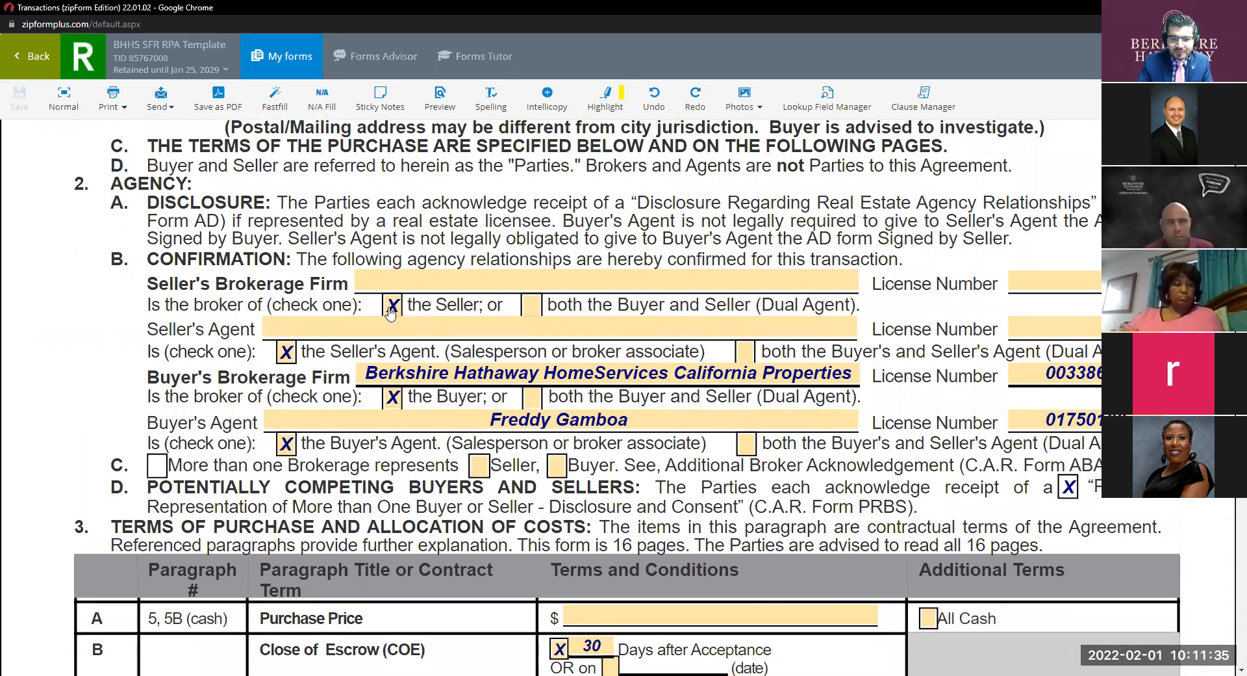
click(390, 309)
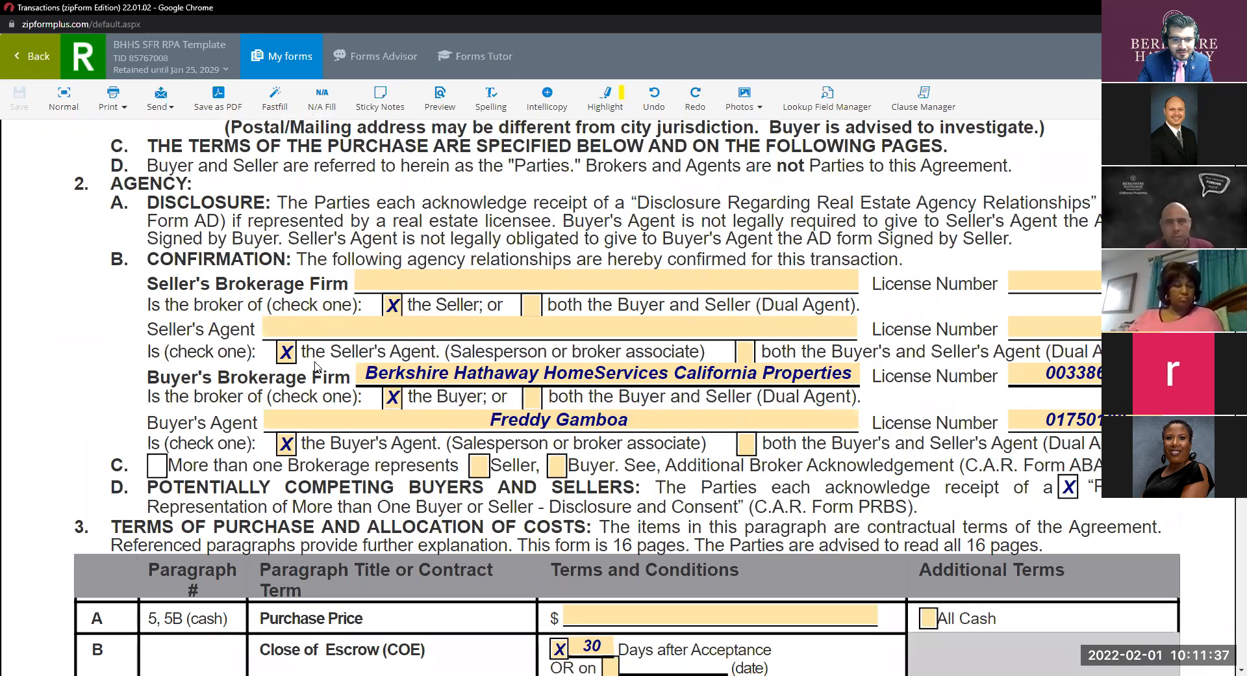
click(394, 306)
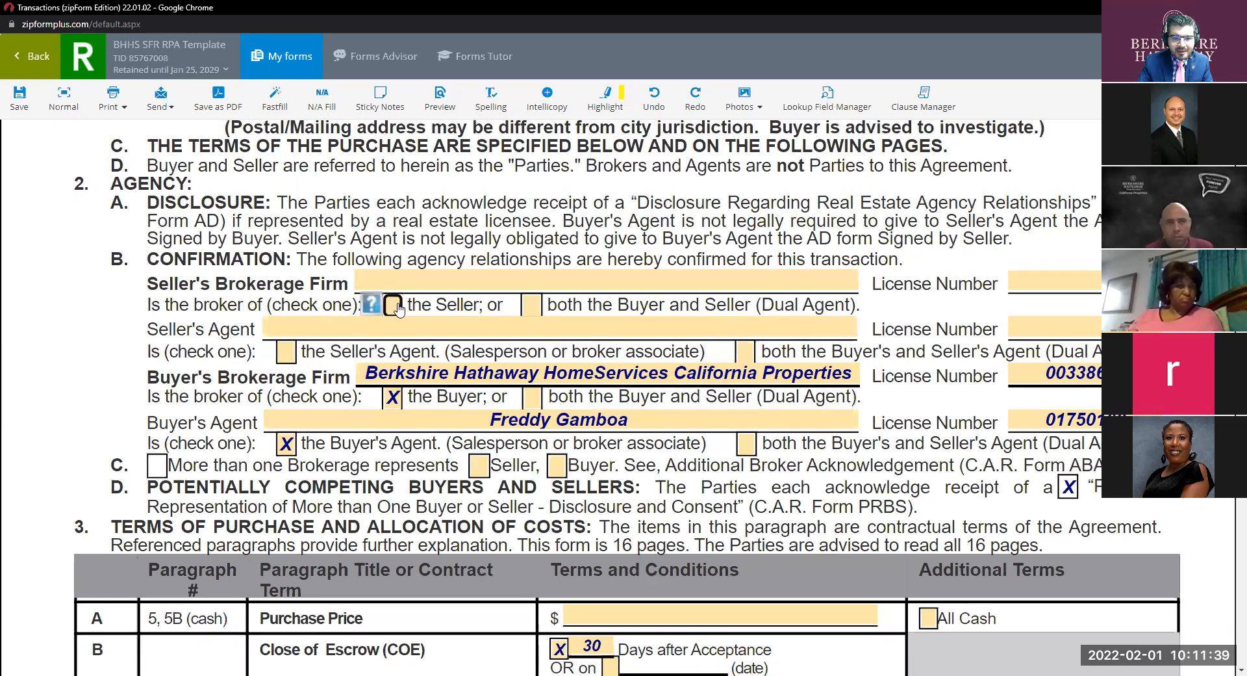
click(395, 305)
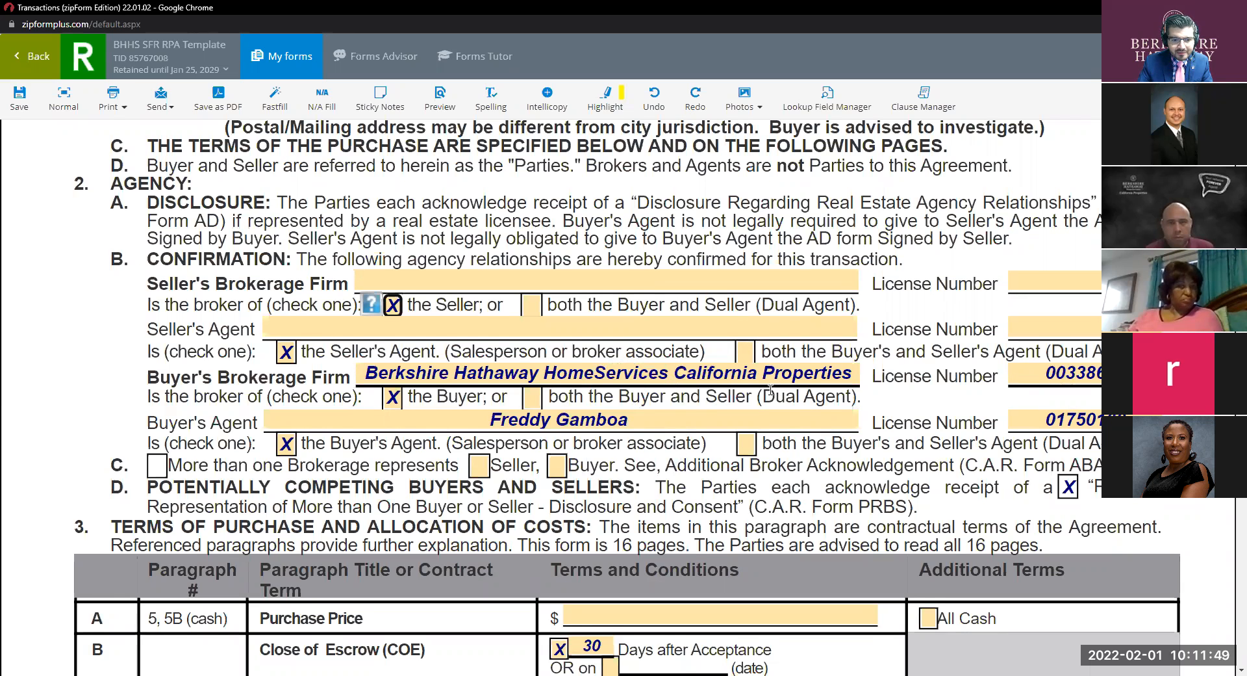
scroll(650, 357, down, 2)
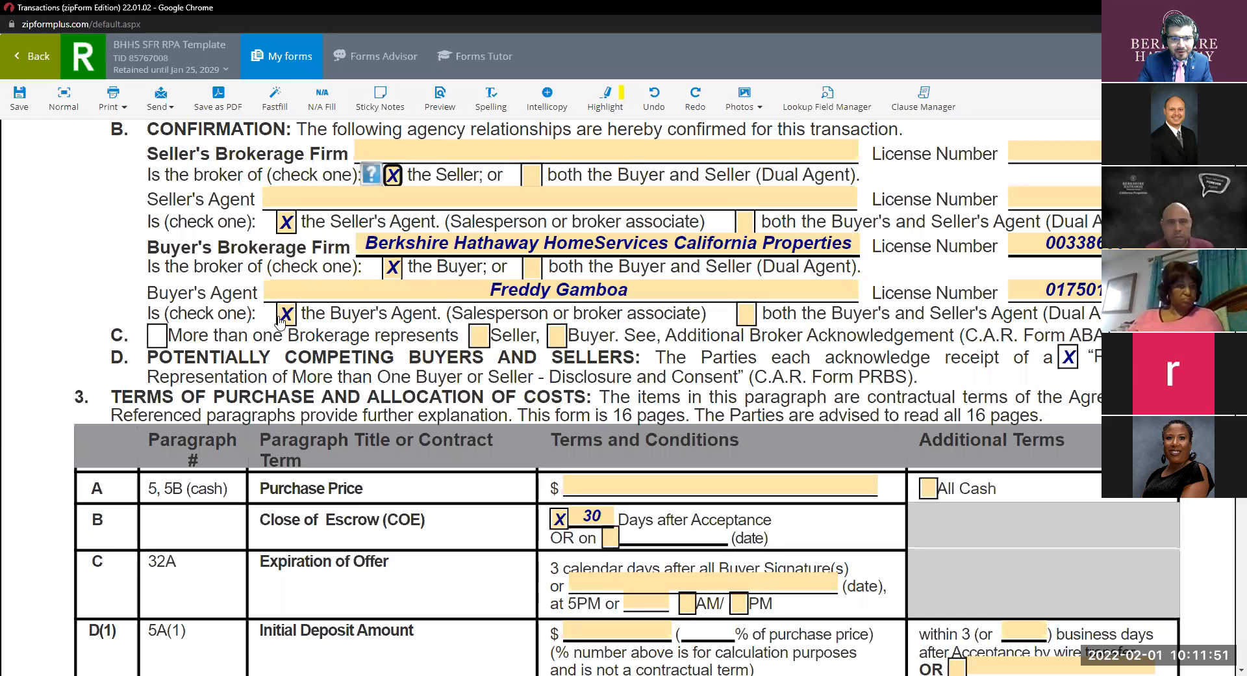
scroll(570, 283, down, 4)
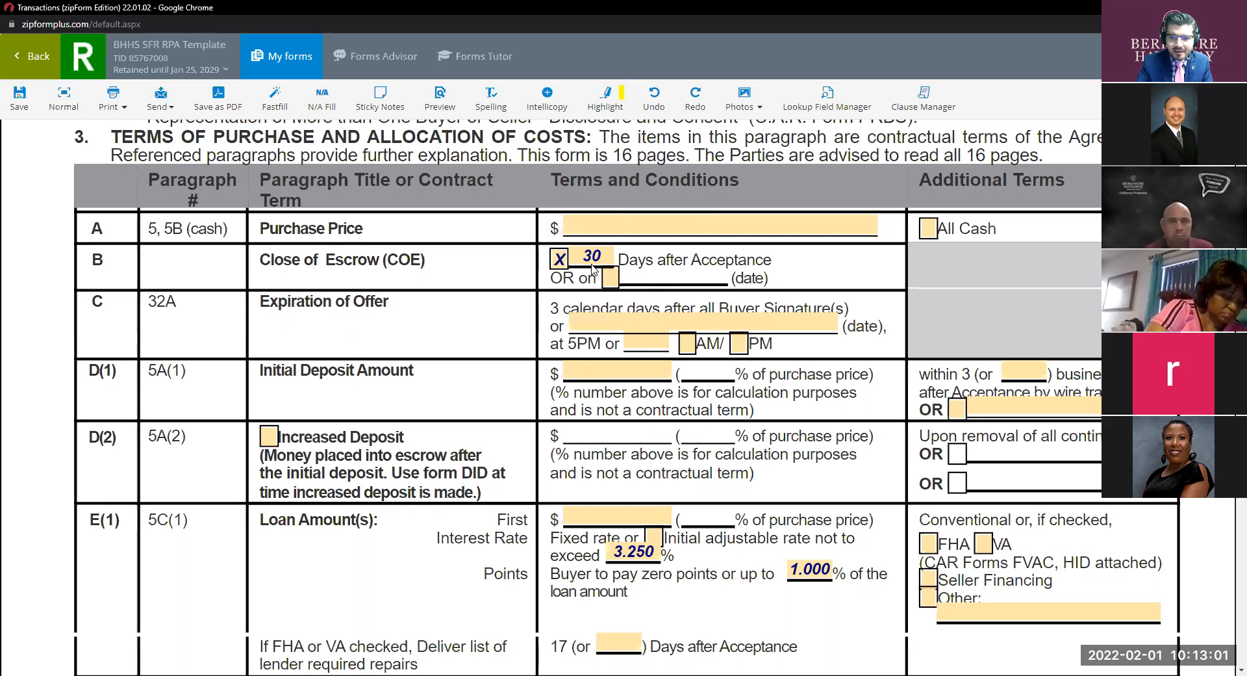
scroll(592, 267, down, 2)
scroll(585, 266, up, 2)
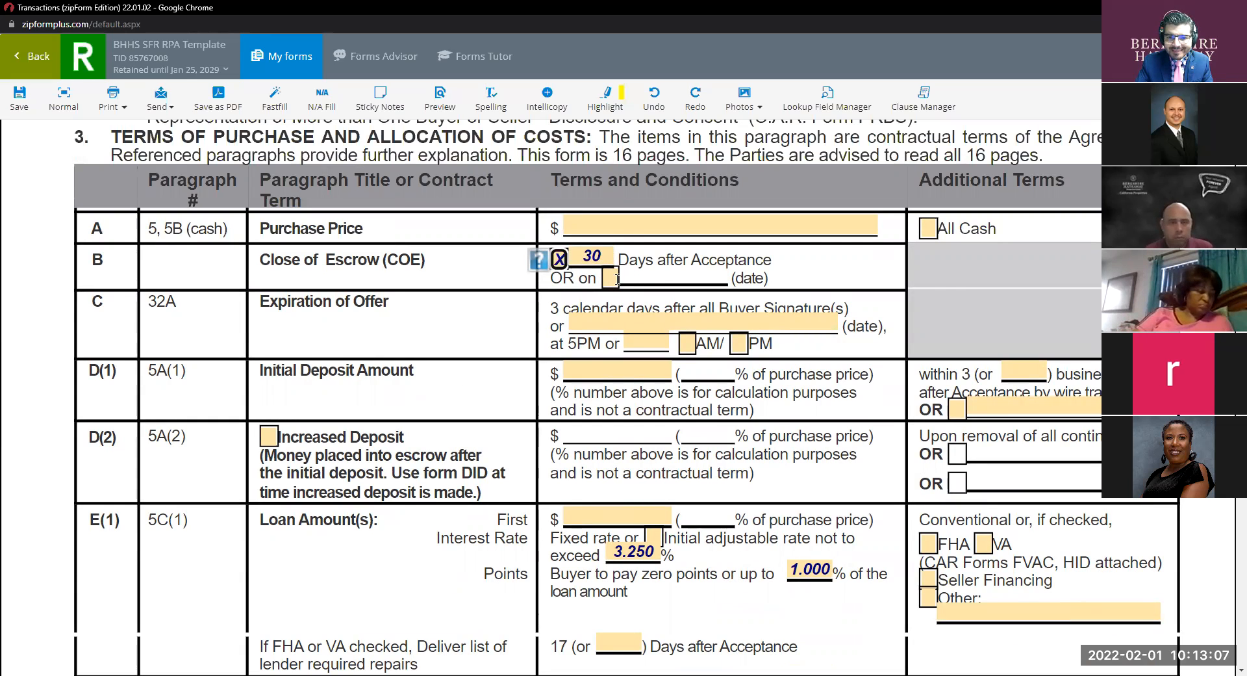
click(617, 280)
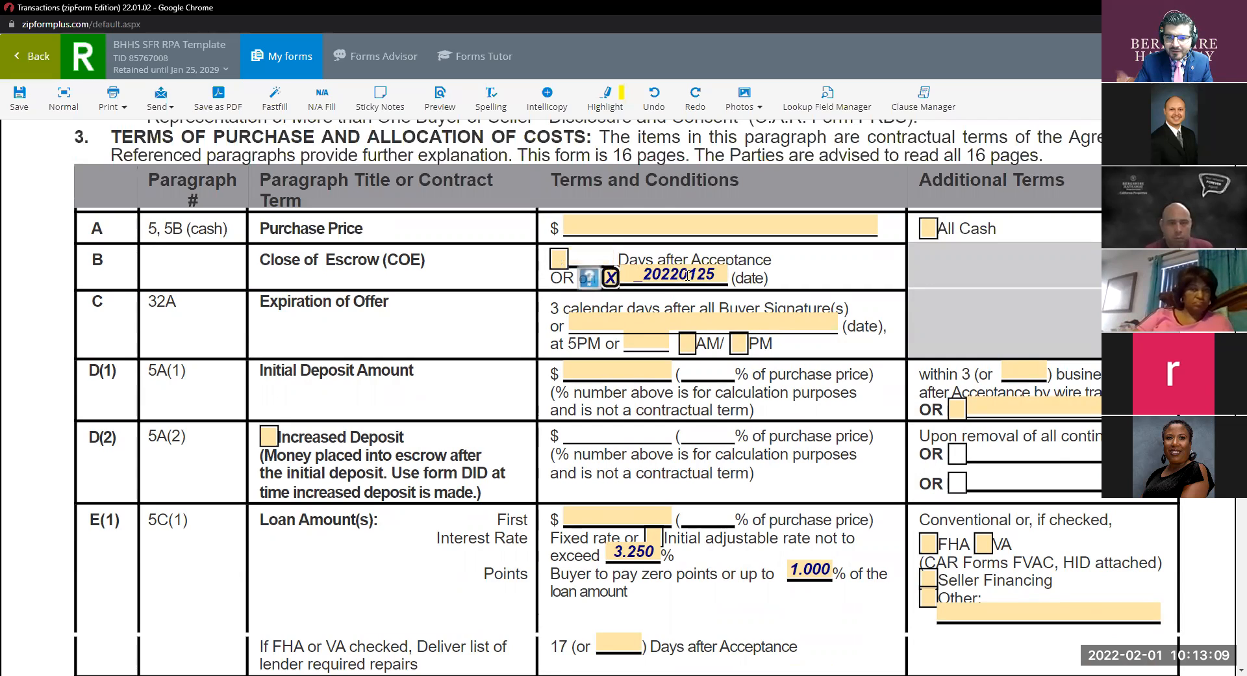
click(610, 278)
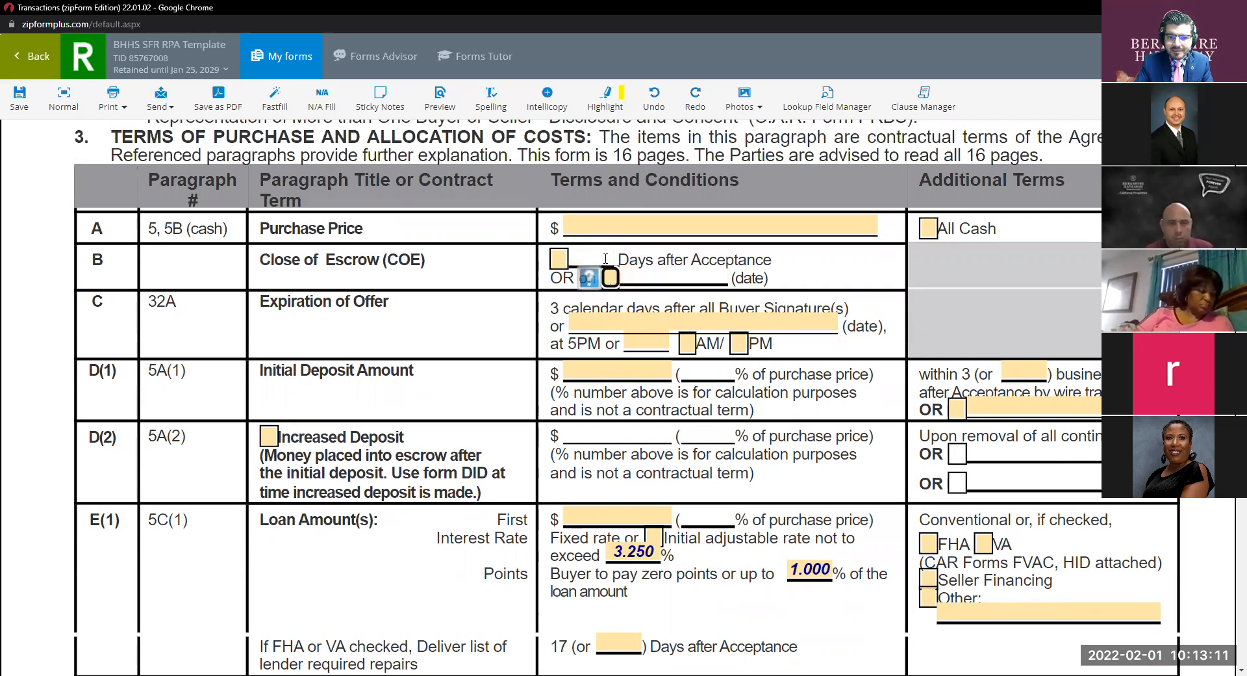
click(559, 258)
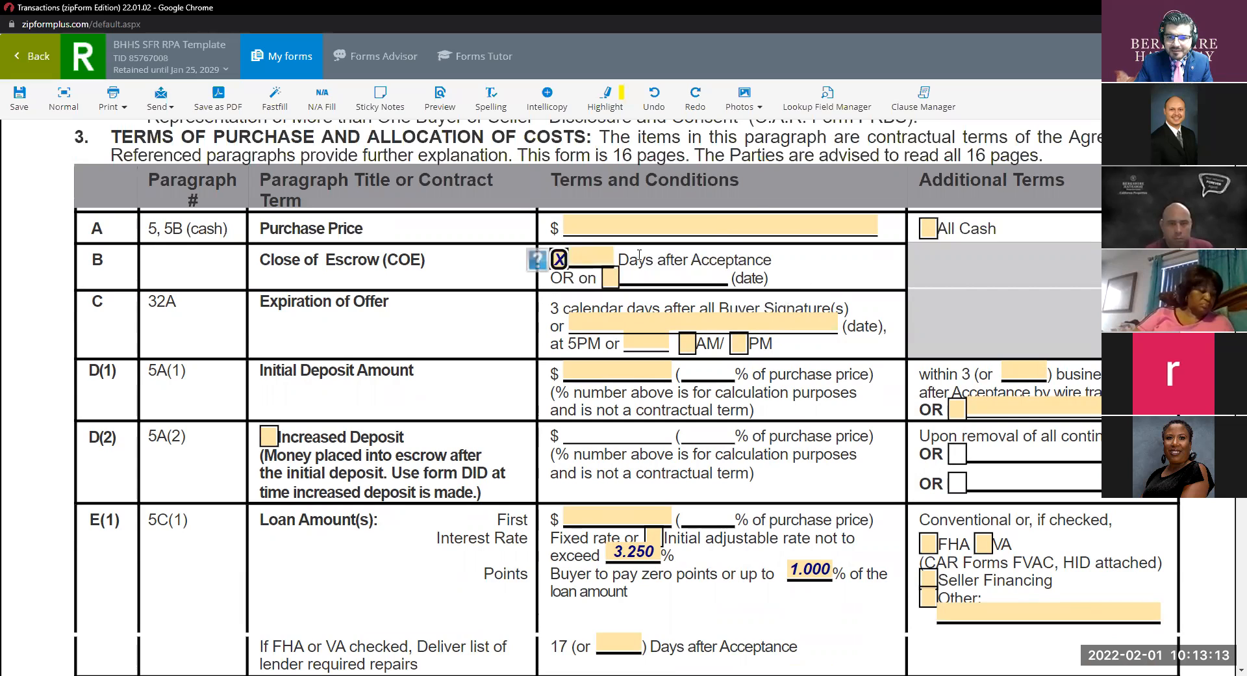
click(592, 253)
text(30)
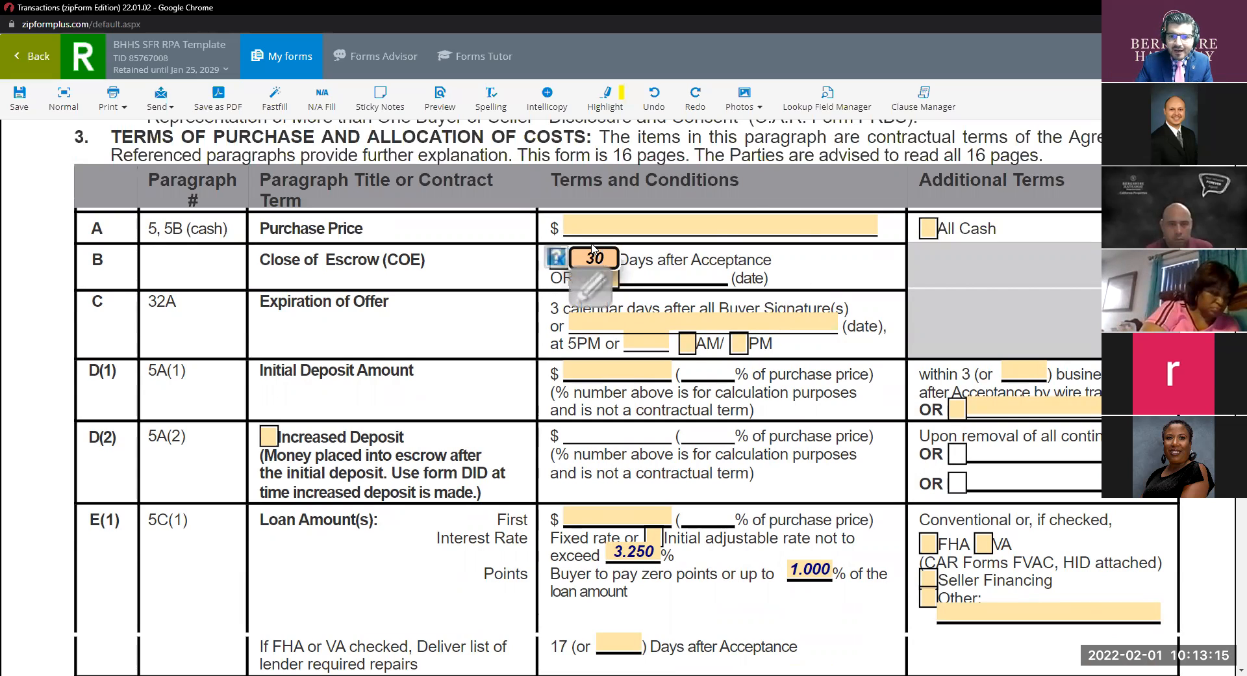
click(820, 278)
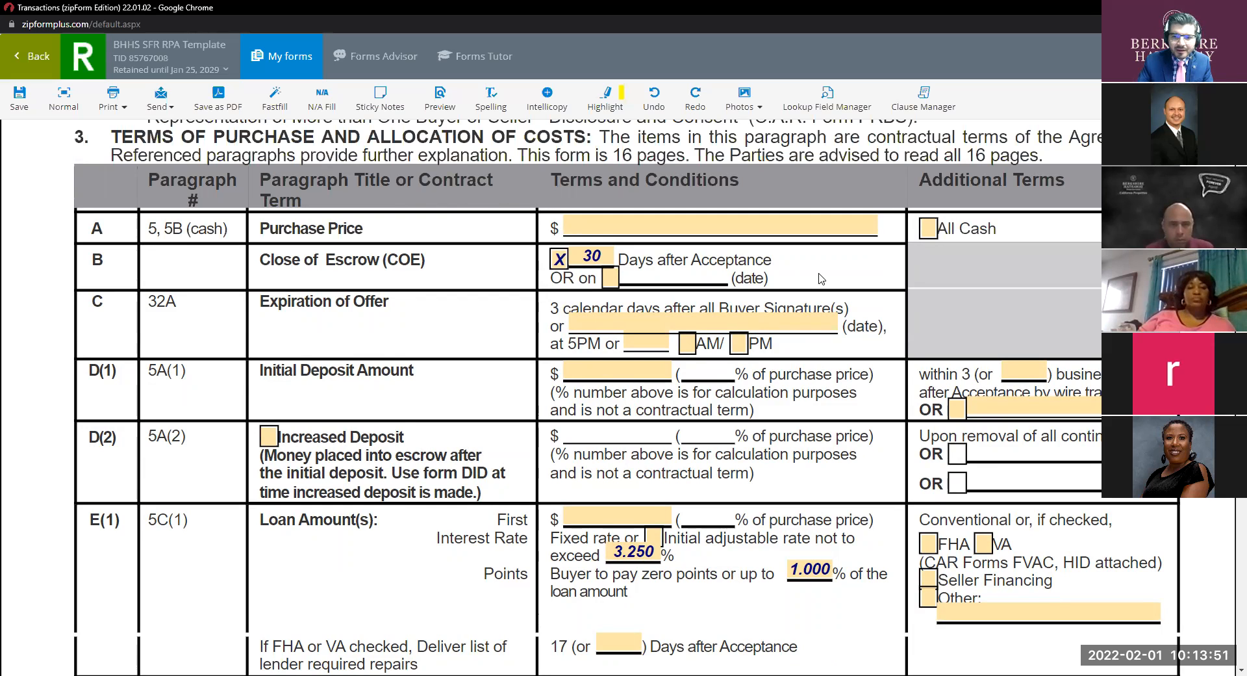
scroll(666, 327, down, 3)
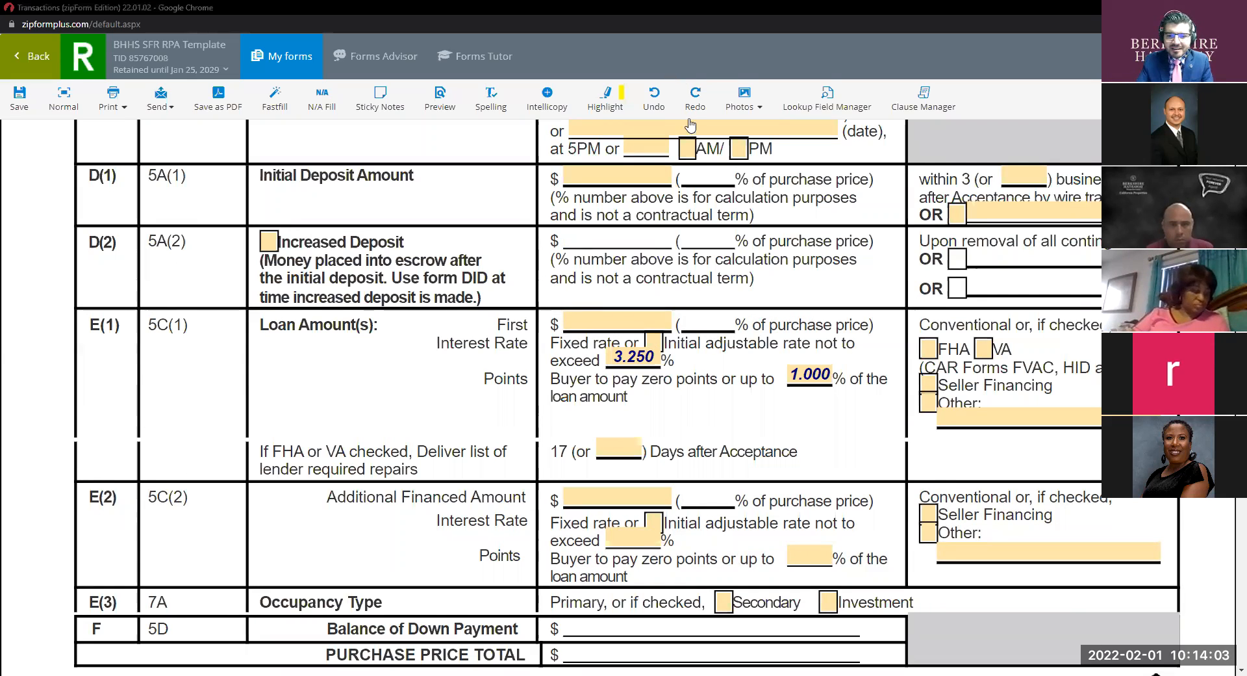
click(657, 357)
key(BackSpace)
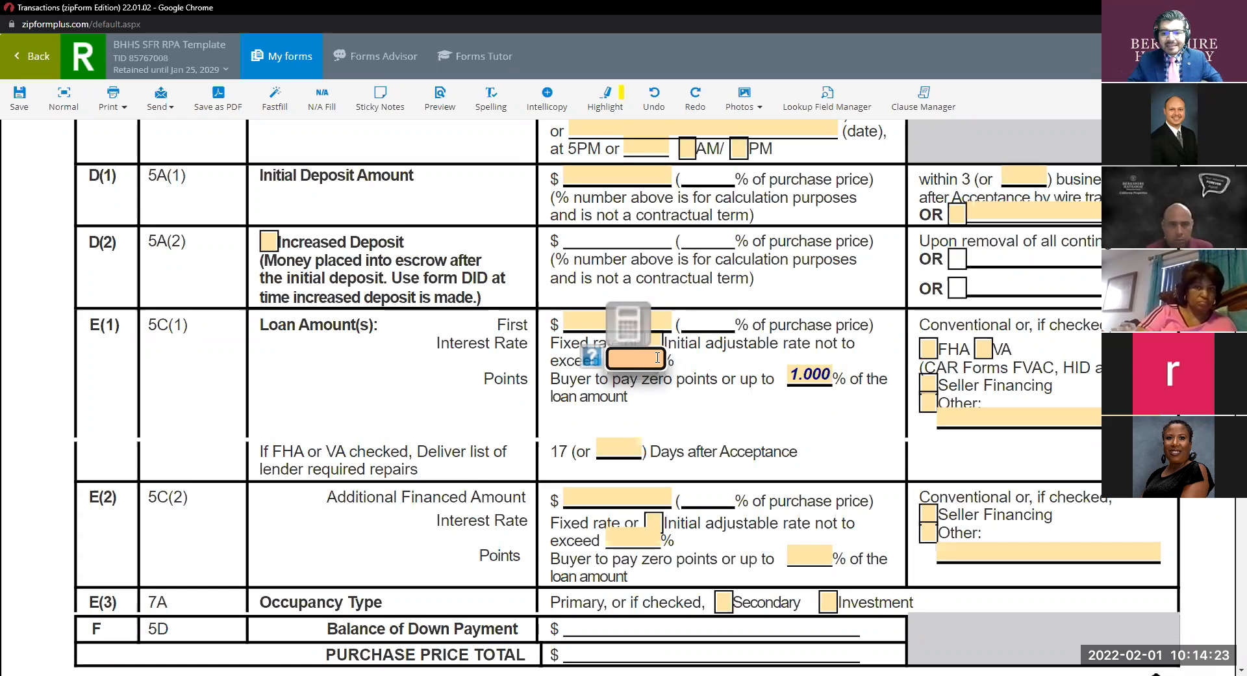
text(3.25)
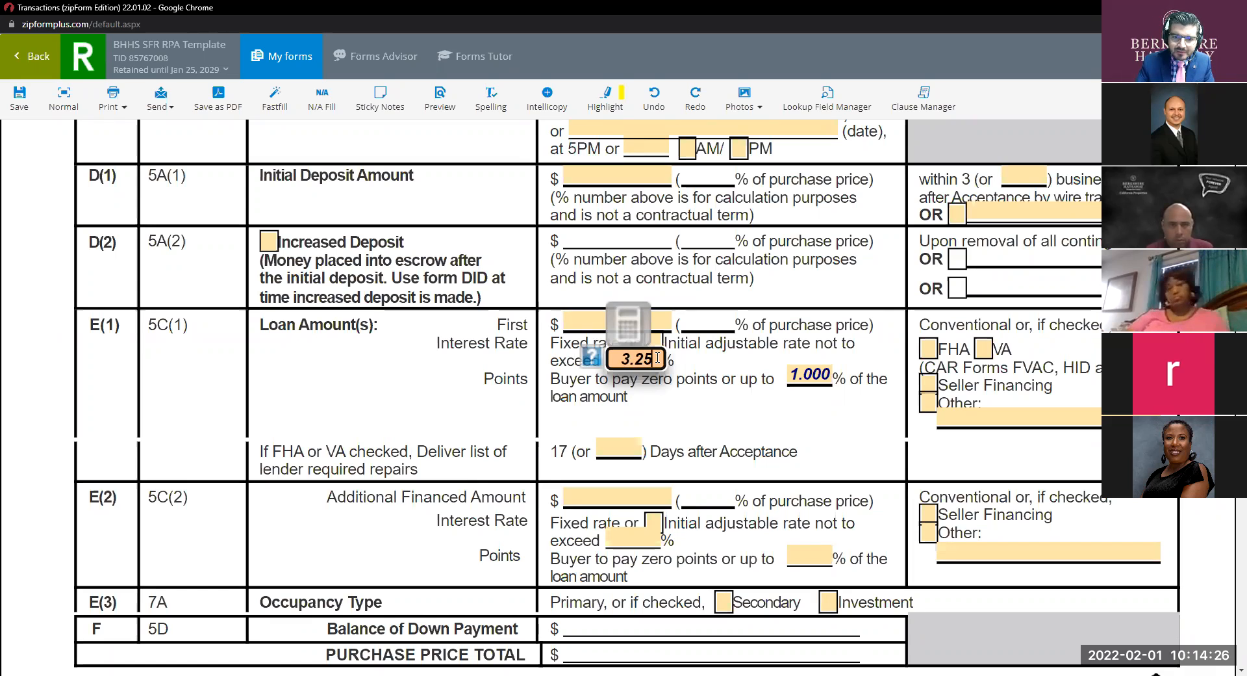
key(Tab)
text(1)
click(714, 414)
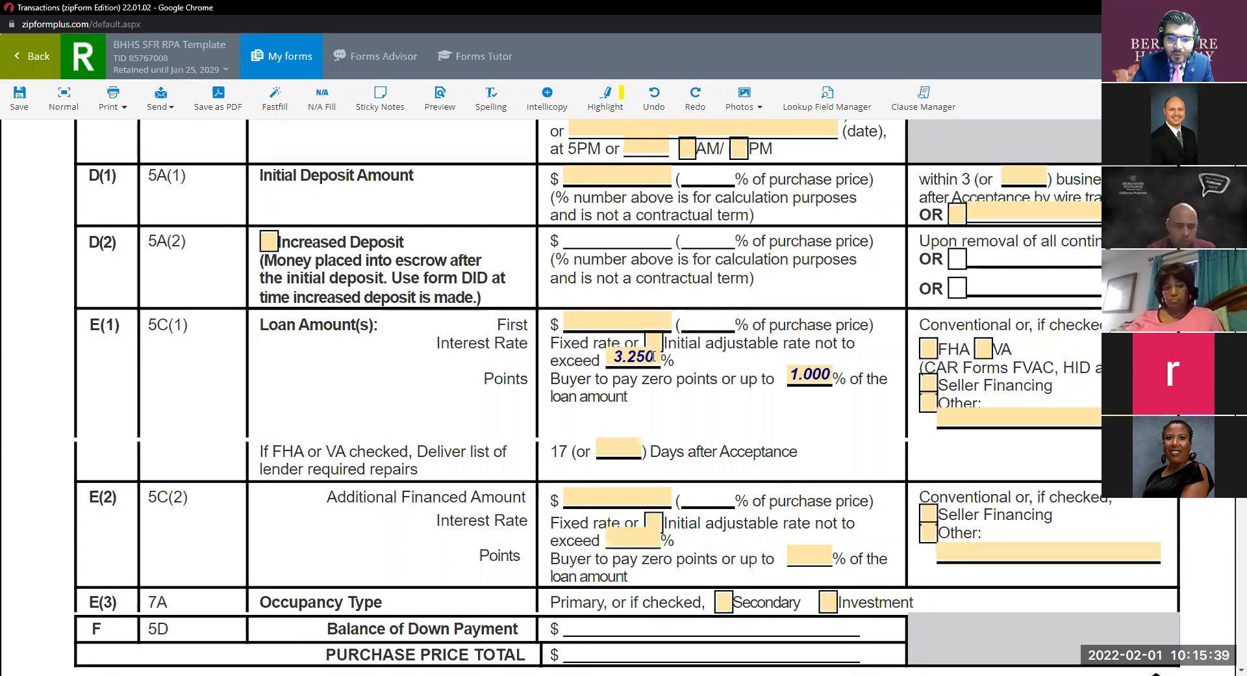
key(ctrl)
key(ctrl)
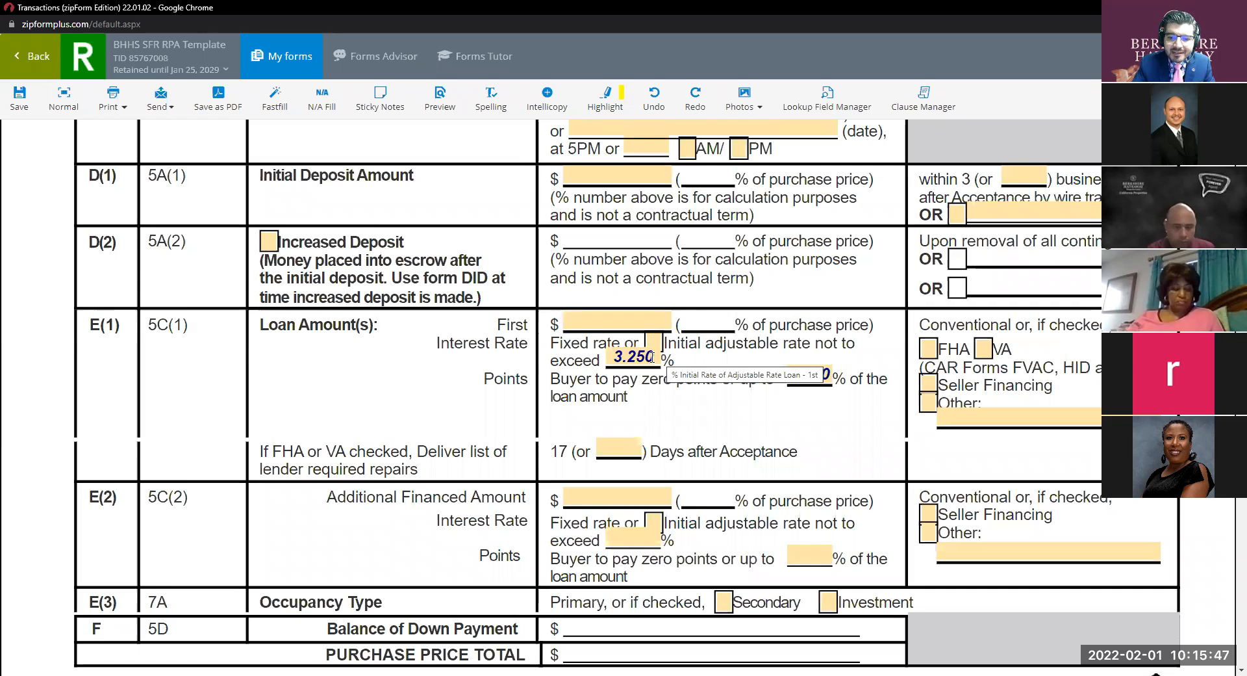
click(657, 357)
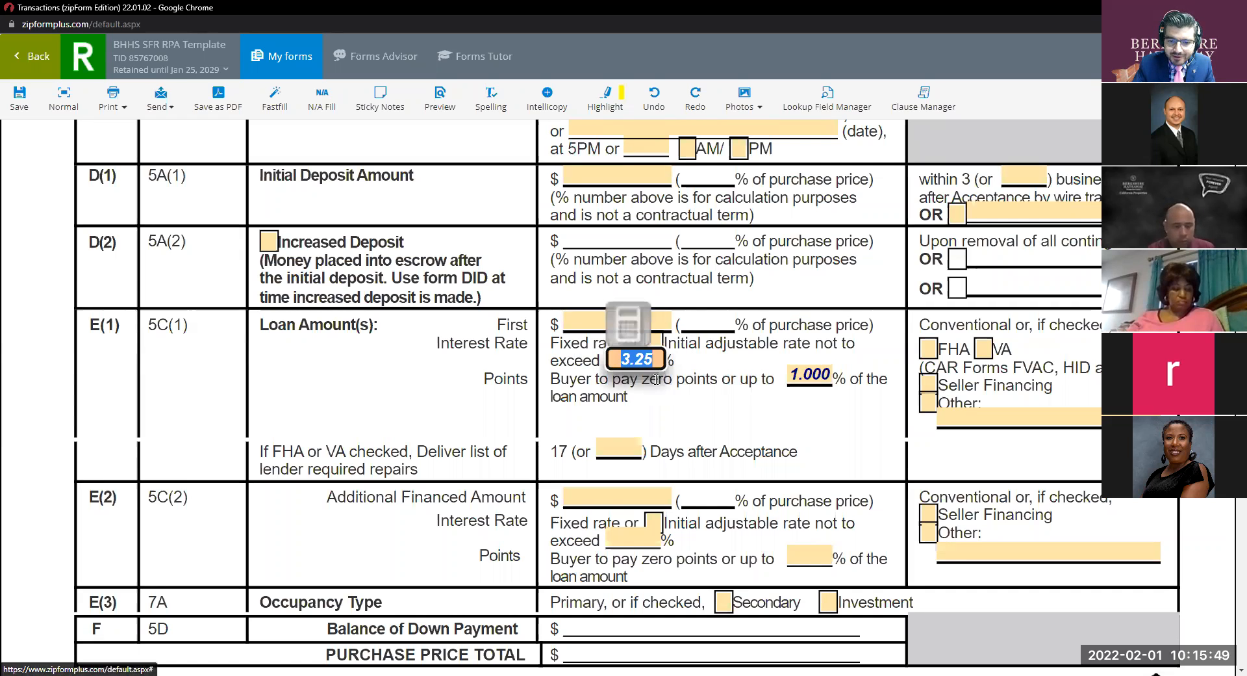
click(644, 381)
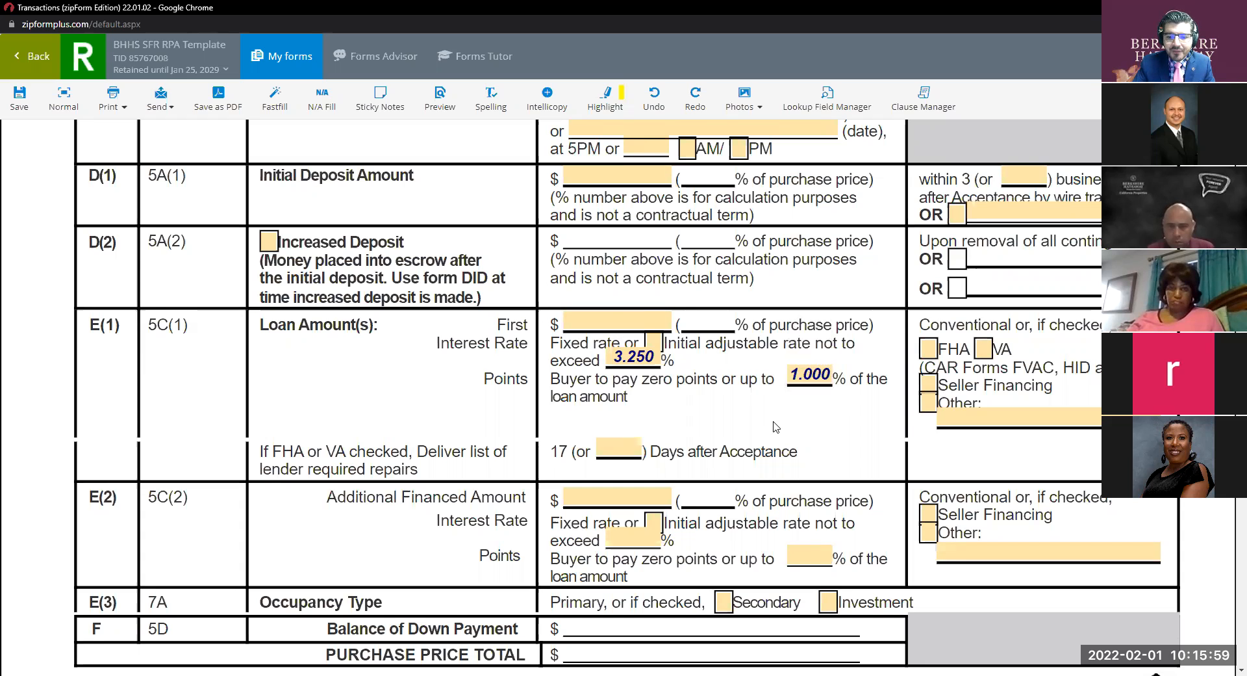
Change the E(1) loan points from 2.000 to 1.000.
click(794, 374)
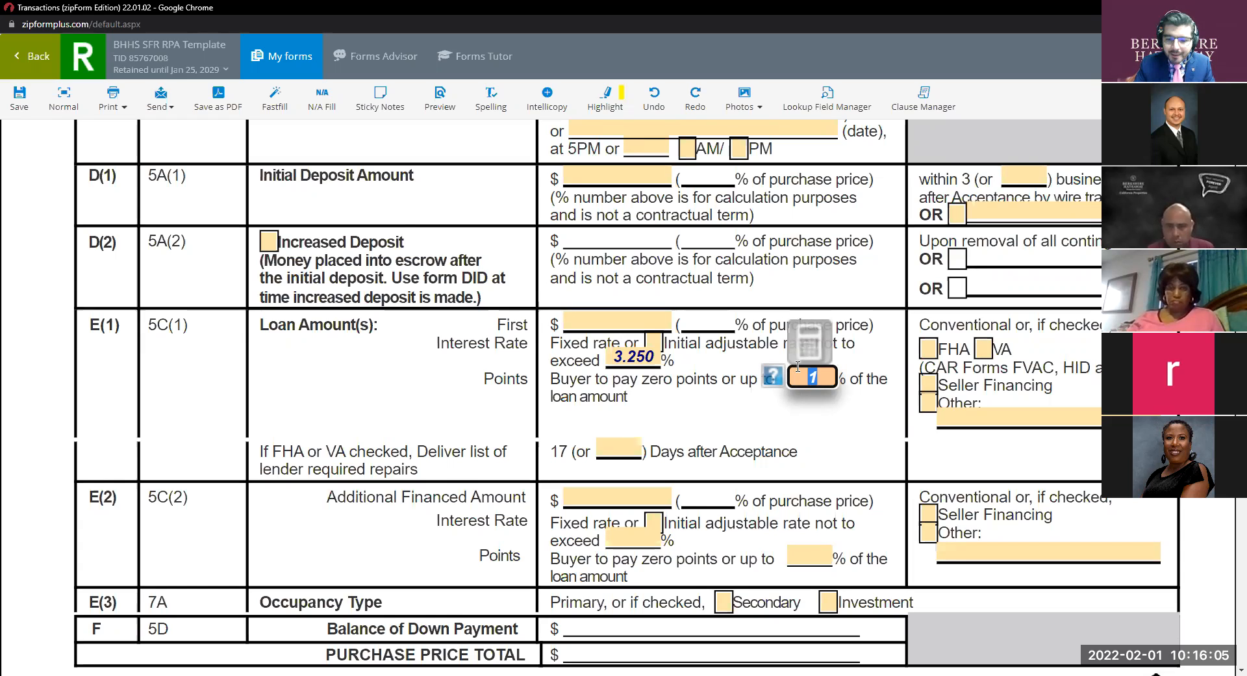
text(2)
click(842, 414)
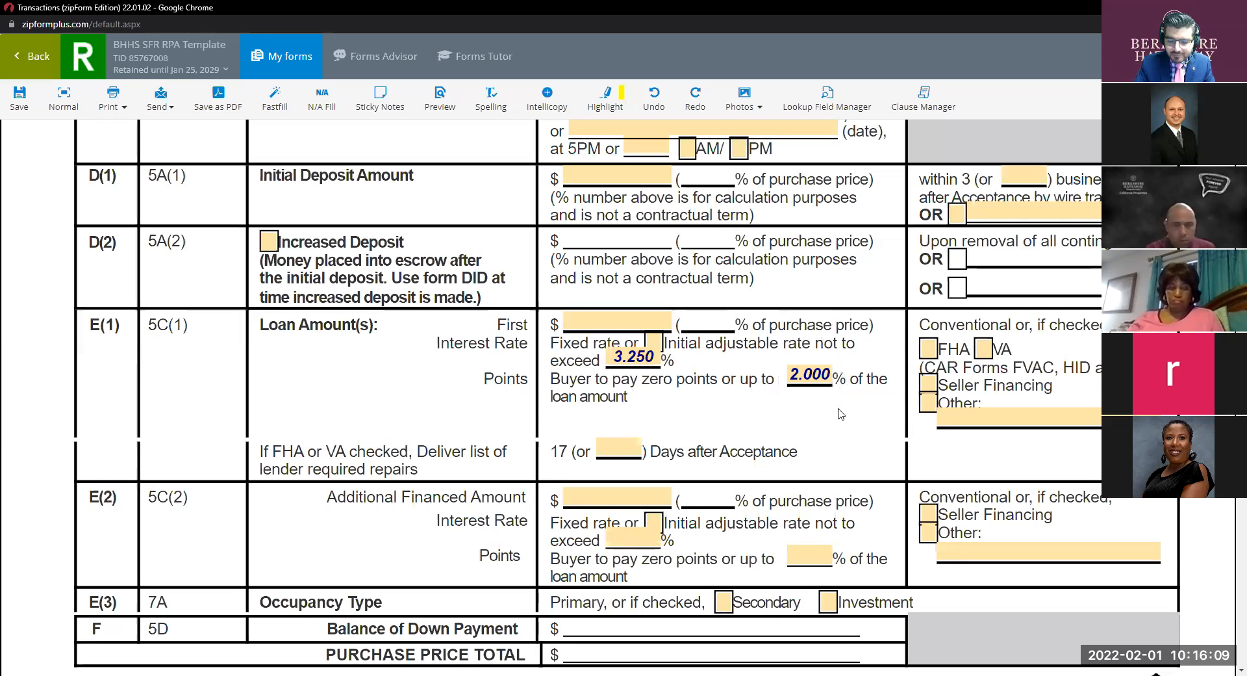
click(813, 376)
text(1)
click(820, 449)
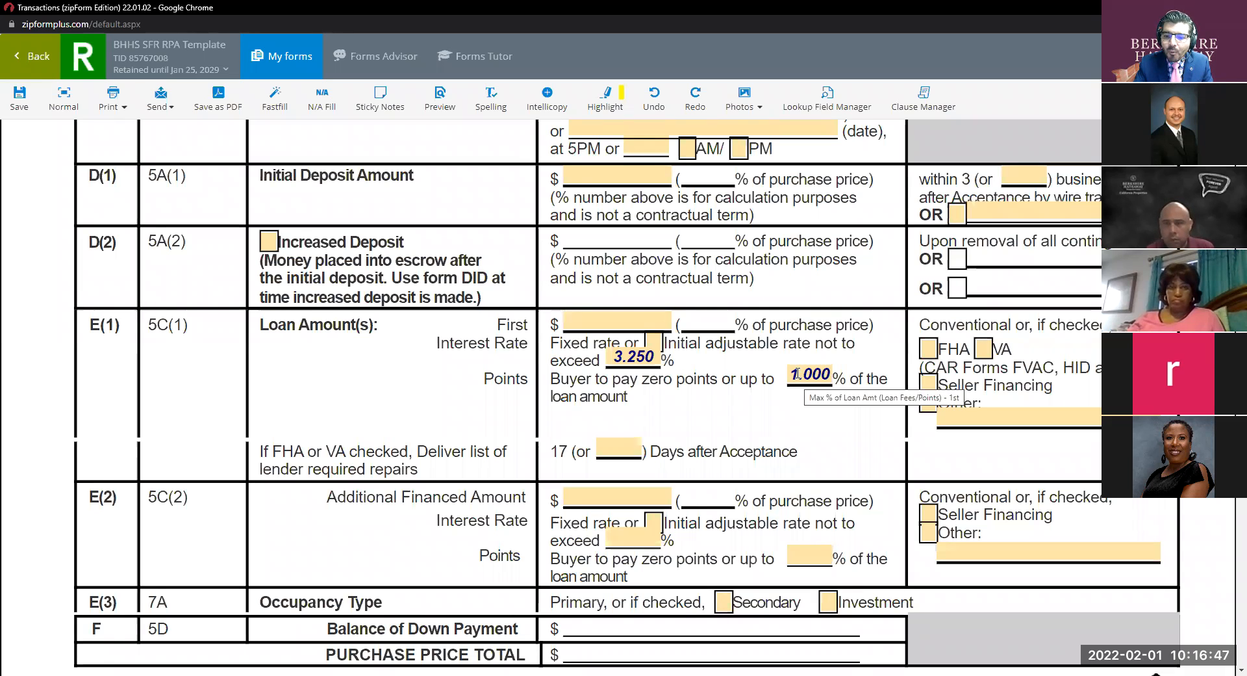
key(ctrl)
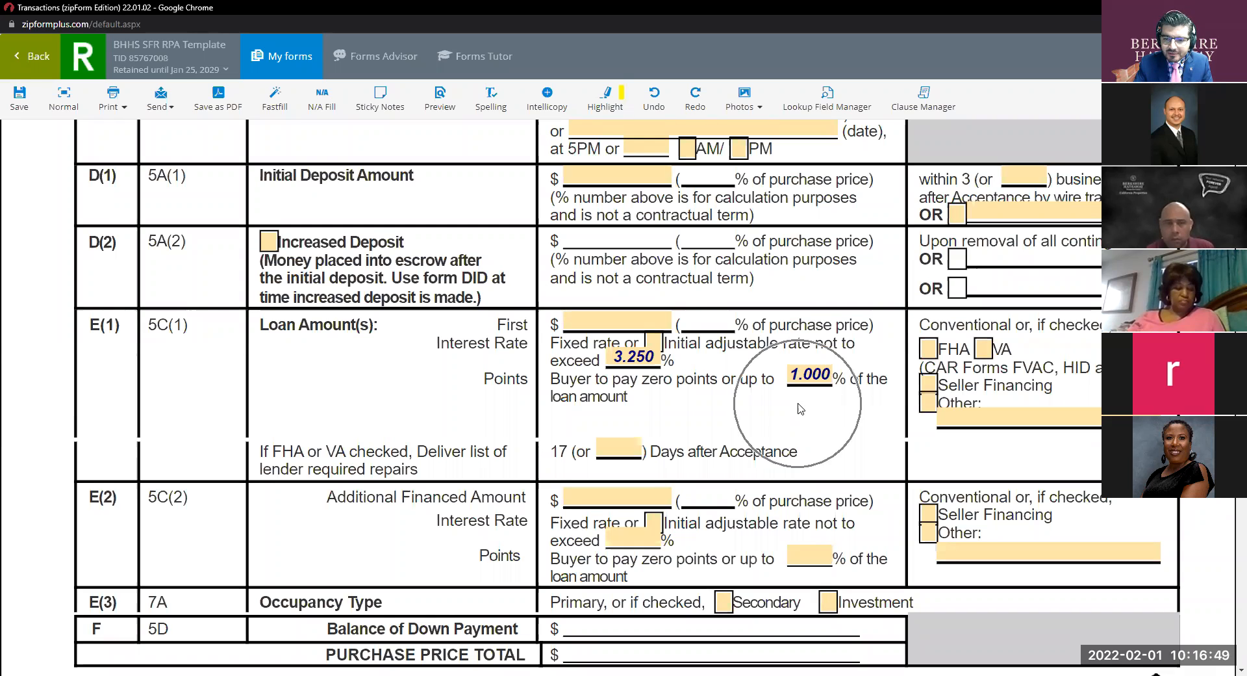
key(ctrl)
key(ctrl)
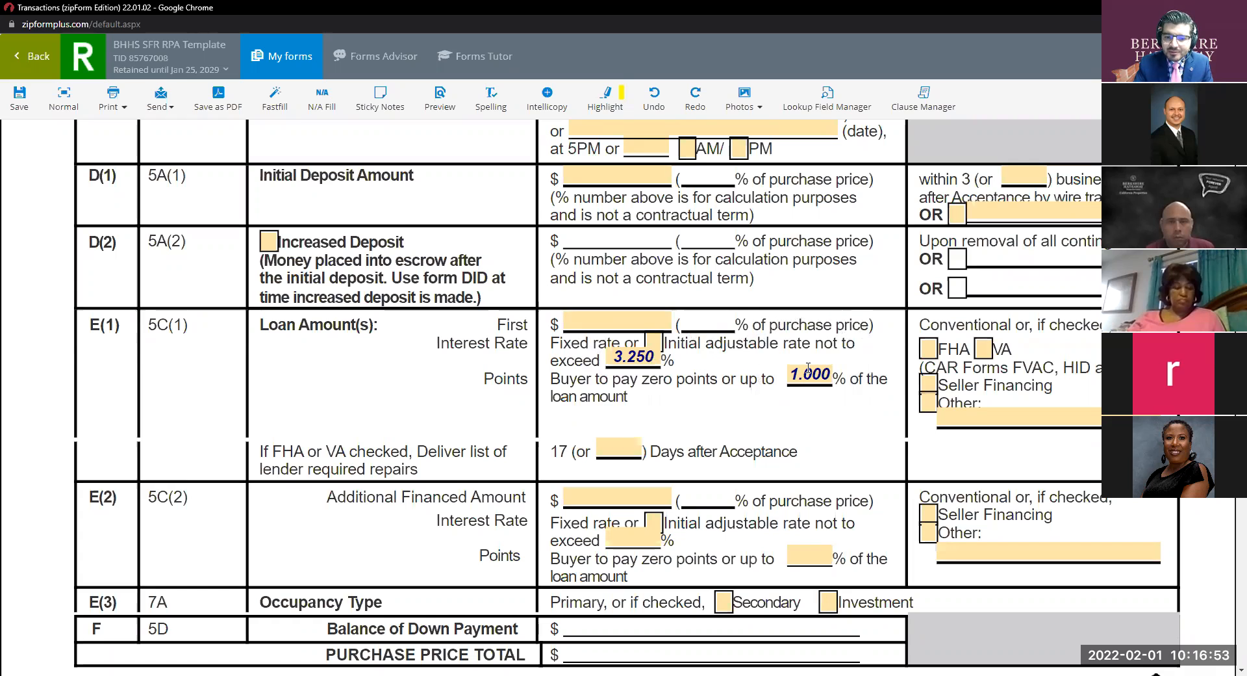
key(ctrl)
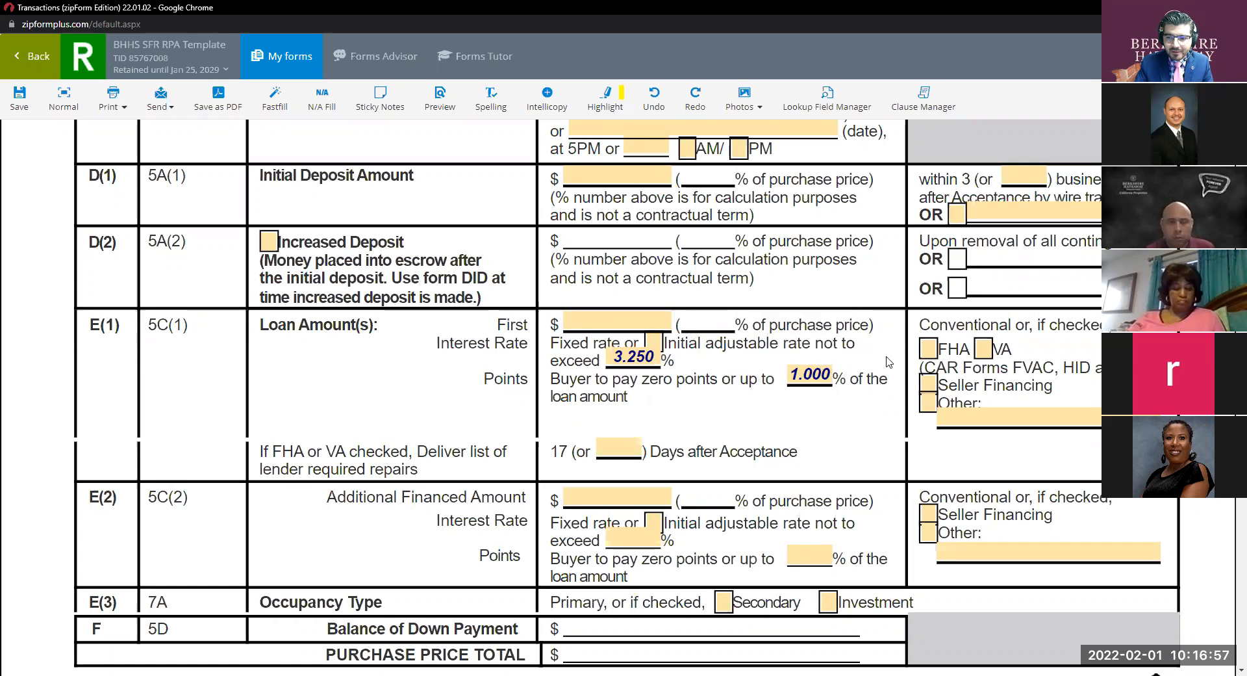
Check Other for loan E(1) and enter Conventional as its loan type.
drag(1010, 324, 923, 324)
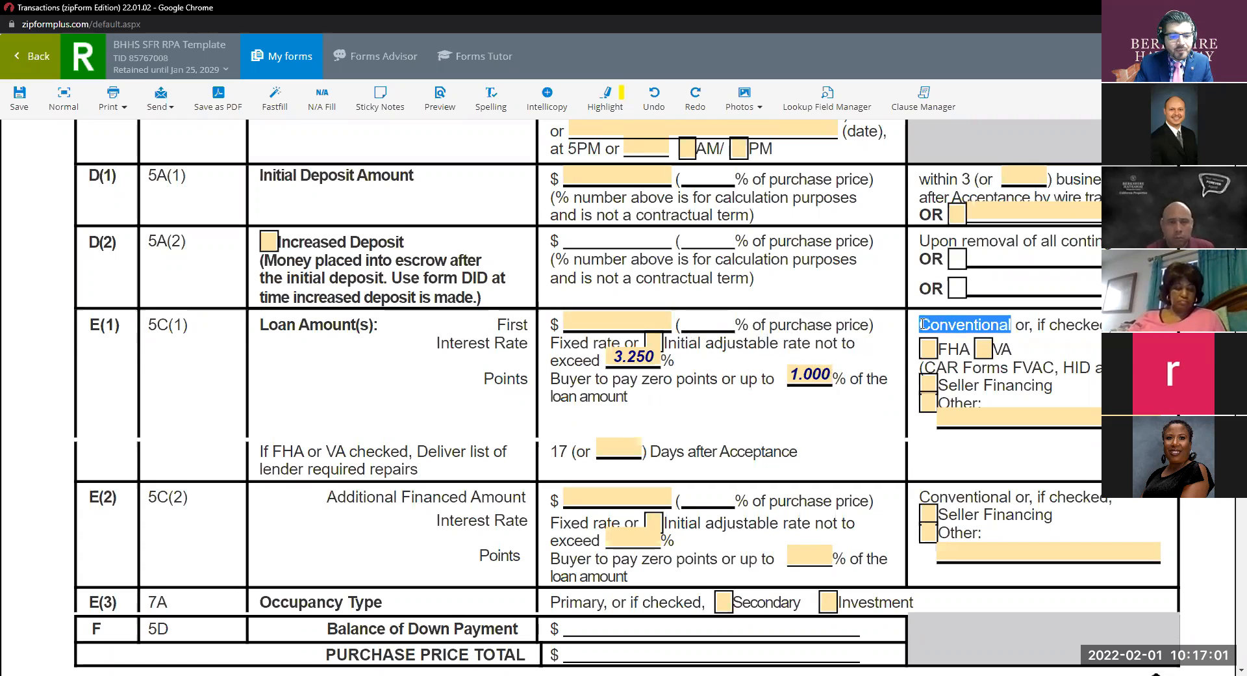
click(928, 402)
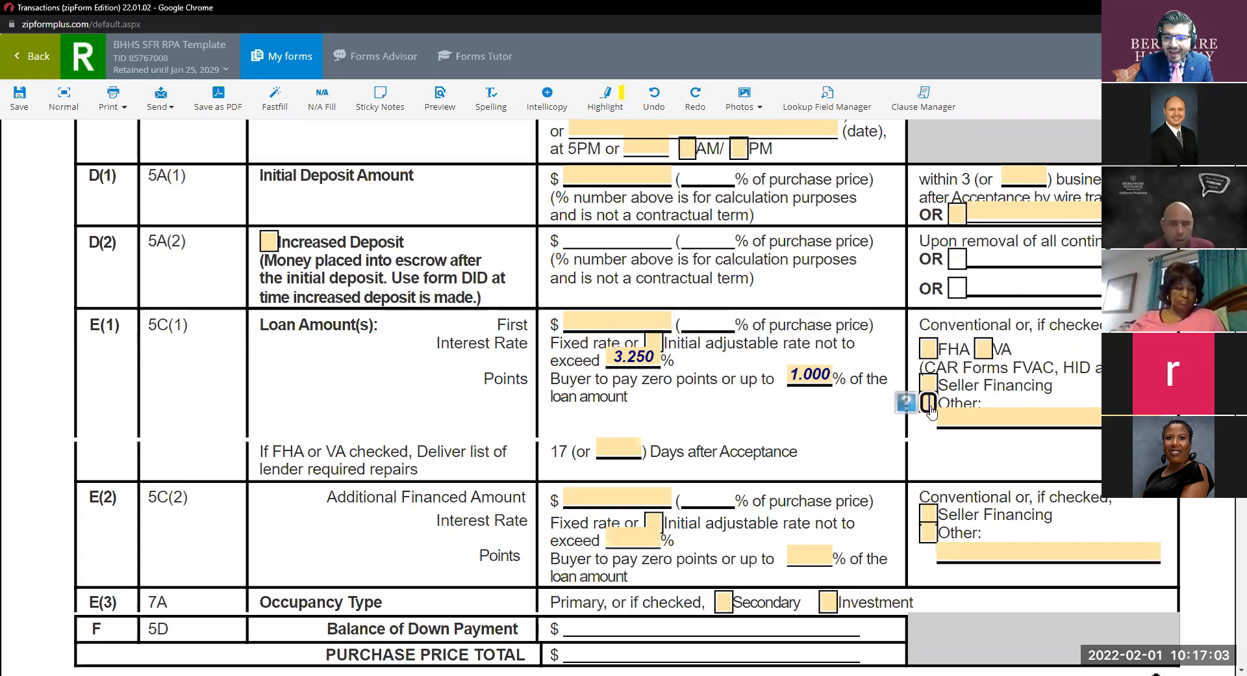
click(987, 416)
text(Co)
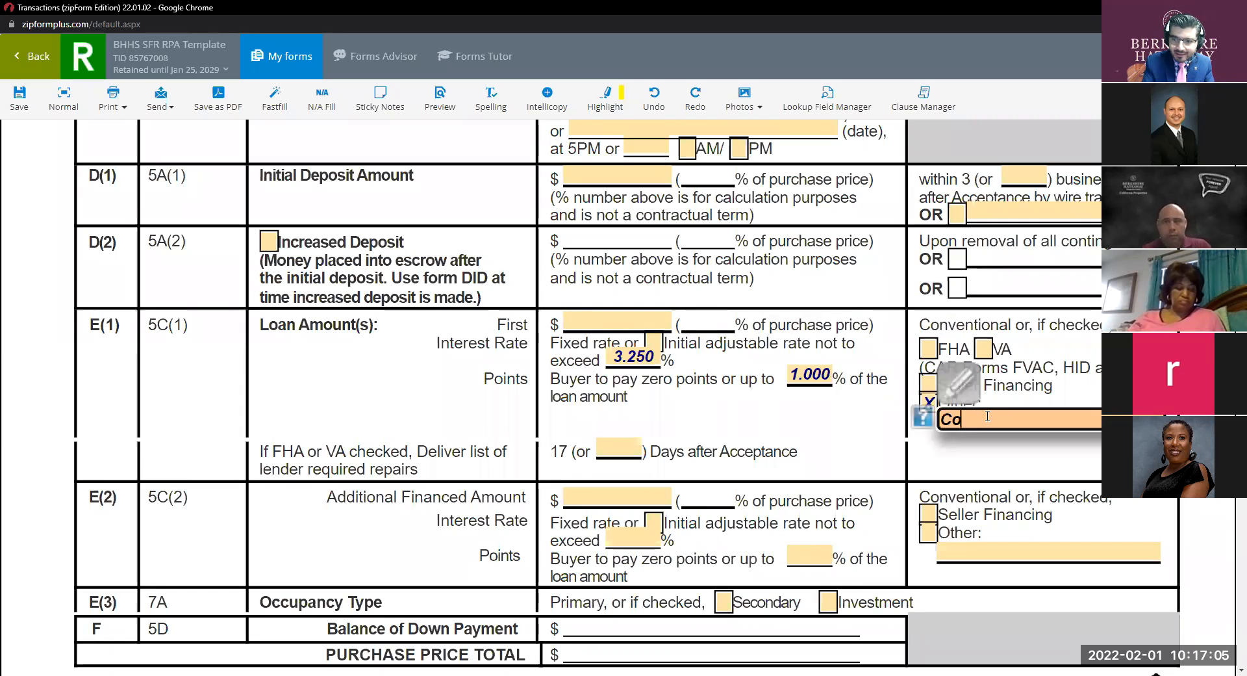
text(nventional)
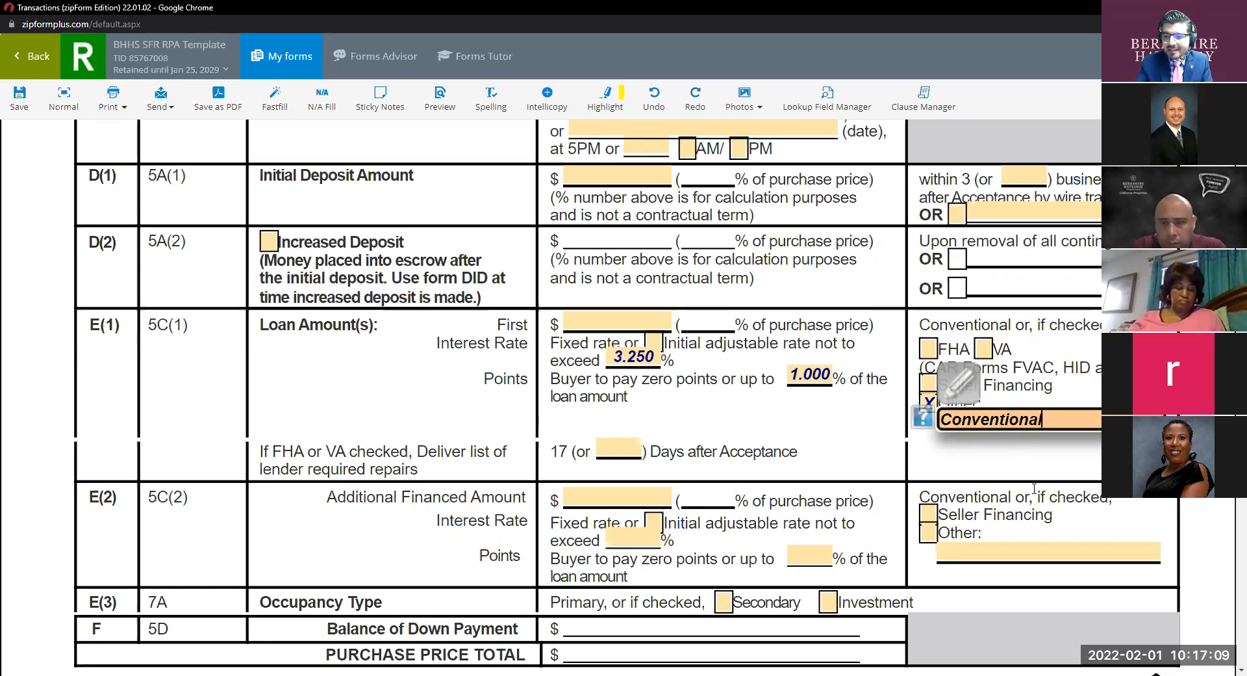
click(1048, 467)
drag(1014, 324, 920, 325)
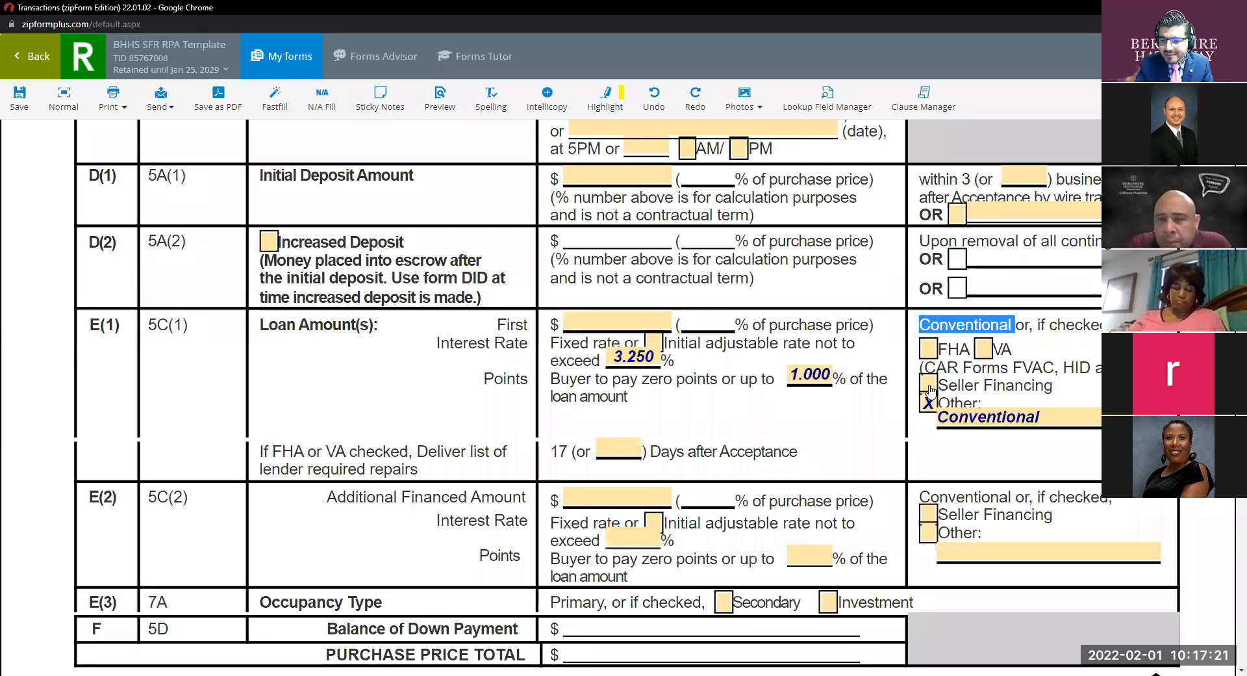
click(1048, 420)
double_click(1046, 419)
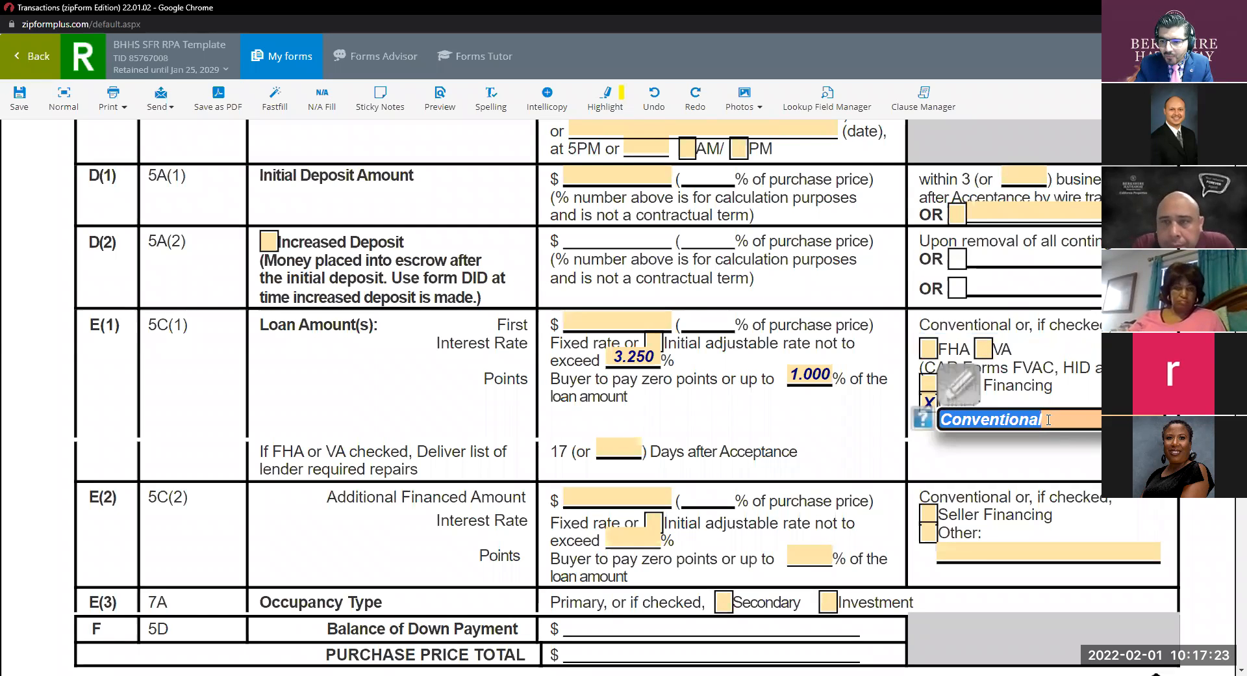
click(1022, 417)
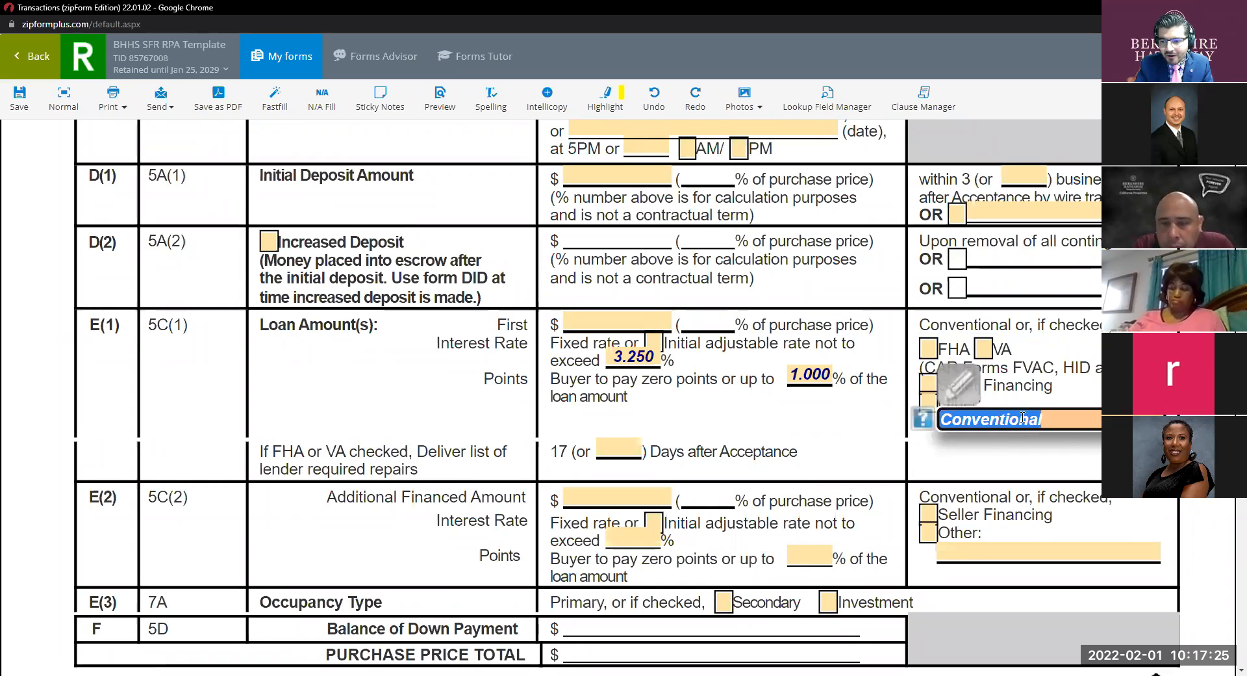
scroll(773, 401, up, 5)
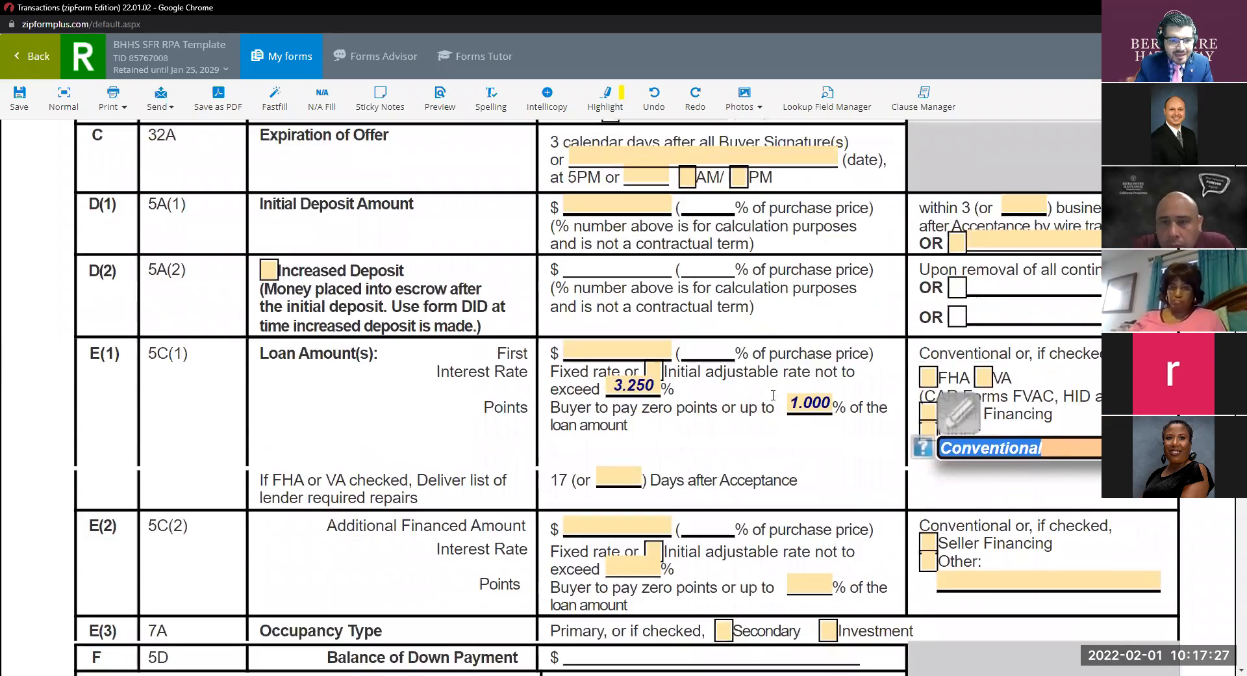
scroll(773, 395, down, 9)
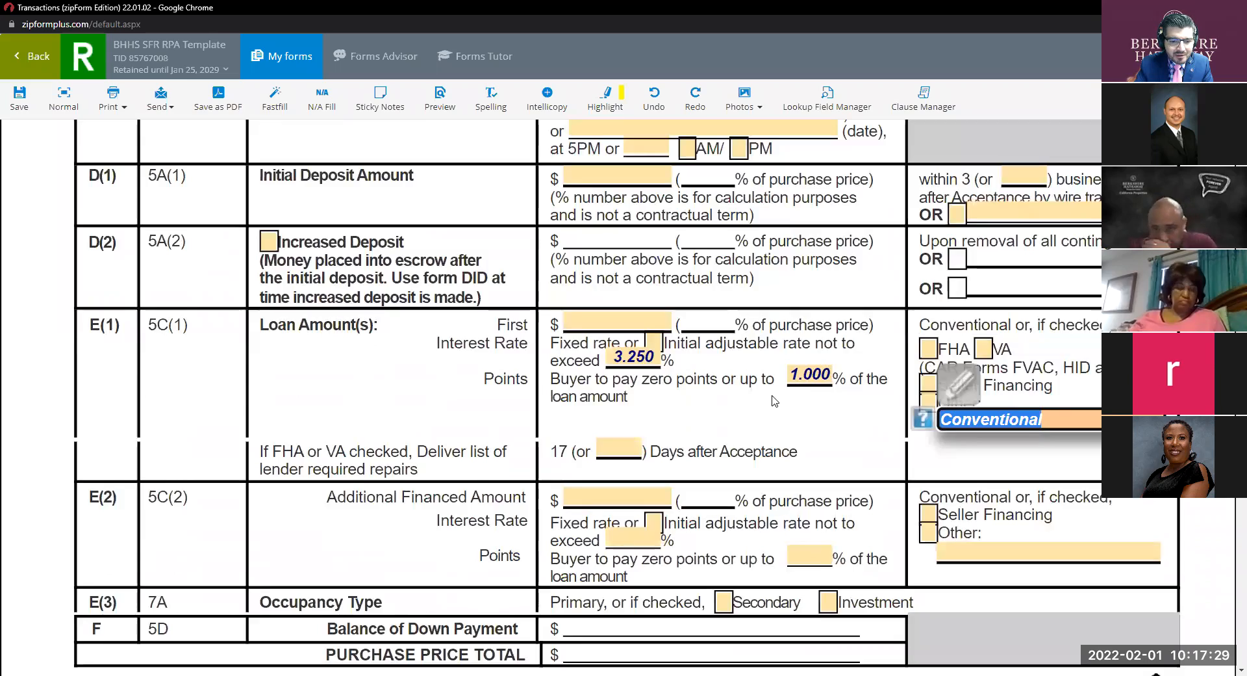
scroll(773, 400, down, 4)
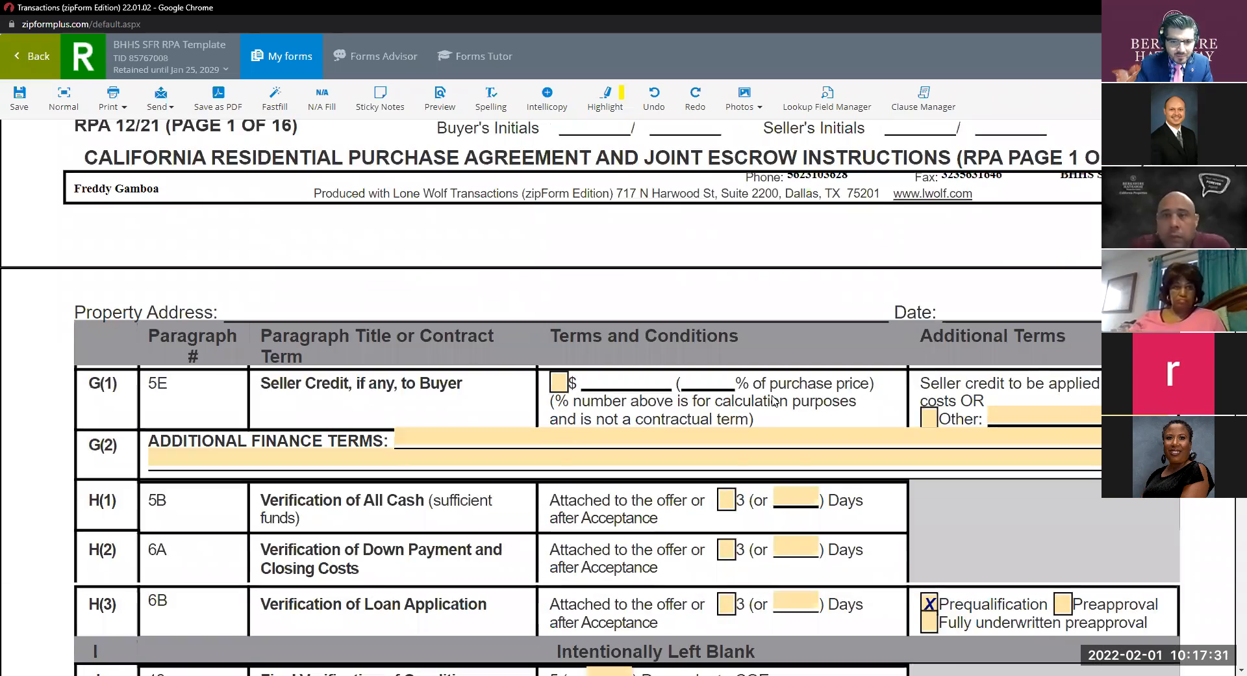
Tick All Cash for the purchase price and clear the stray 'All cas' loan-type text.
scroll(773, 394, up, 5)
scroll(773, 394, up, 4)
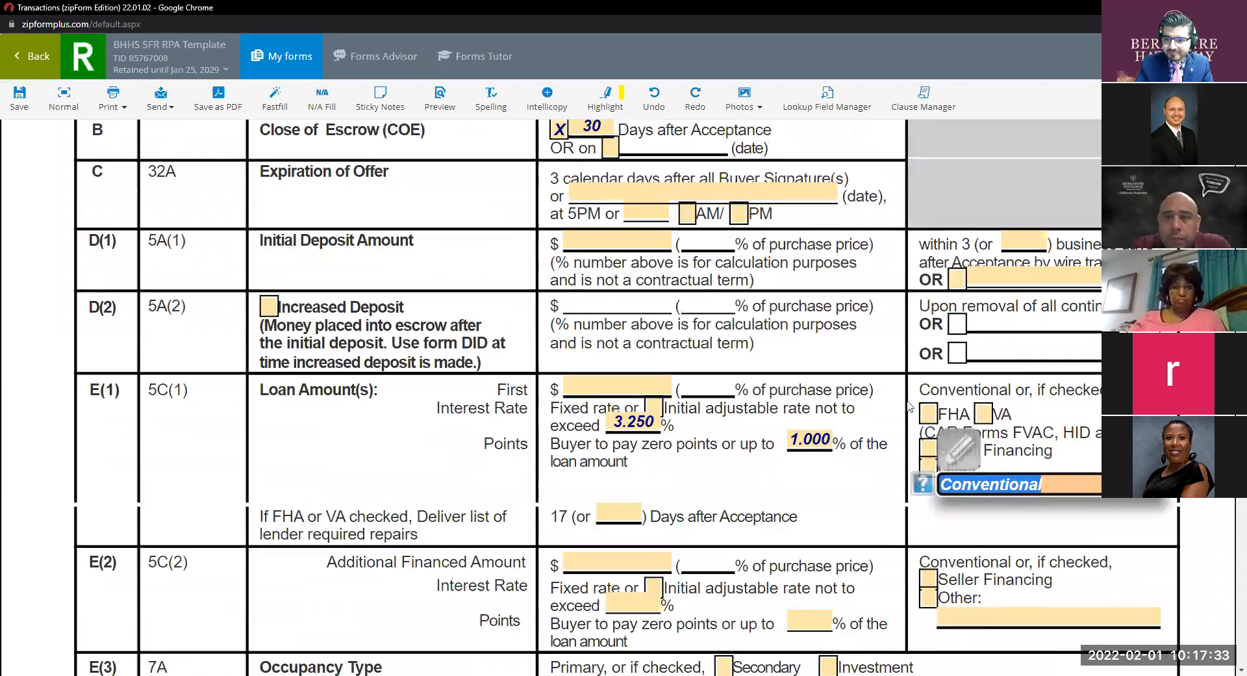
scroll(929, 419, up, 2)
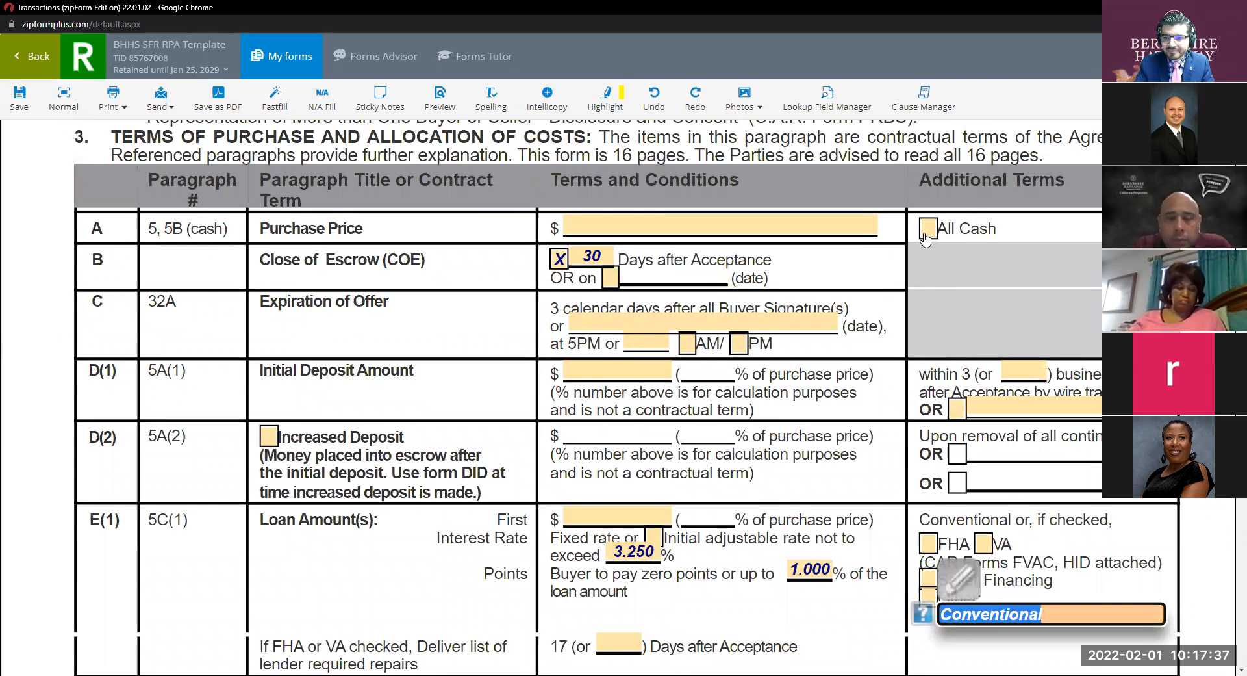
scroll(1046, 348, down, 4)
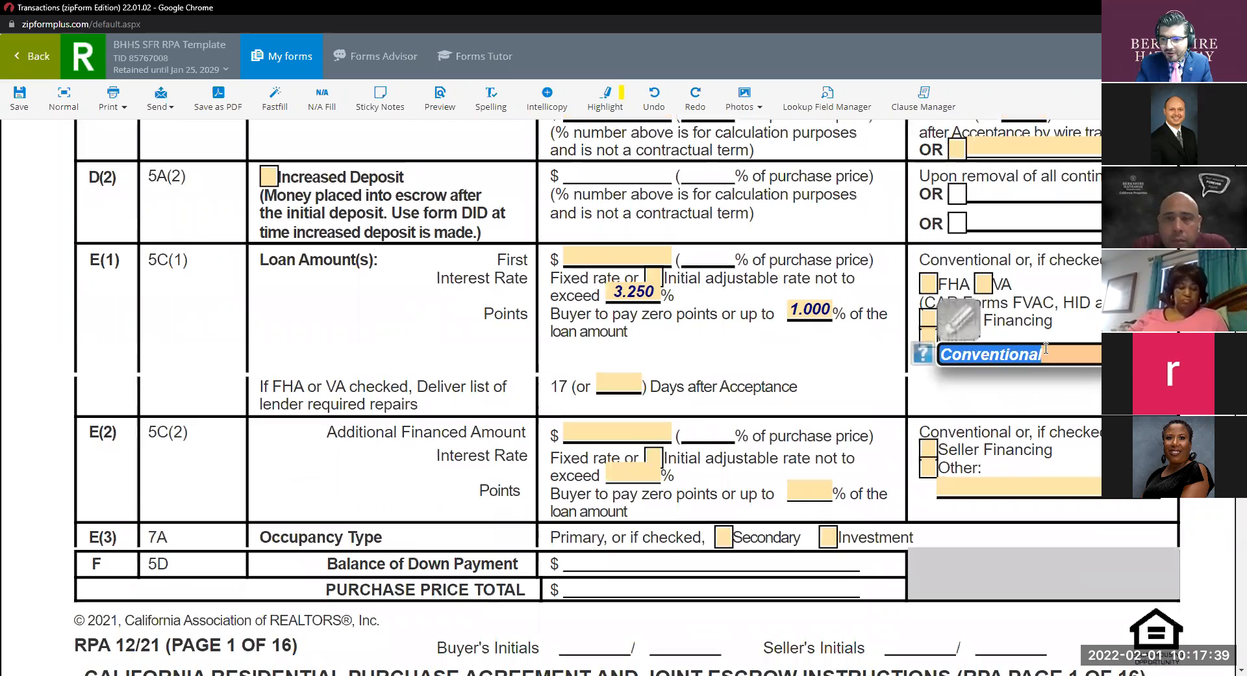
text(All cash)
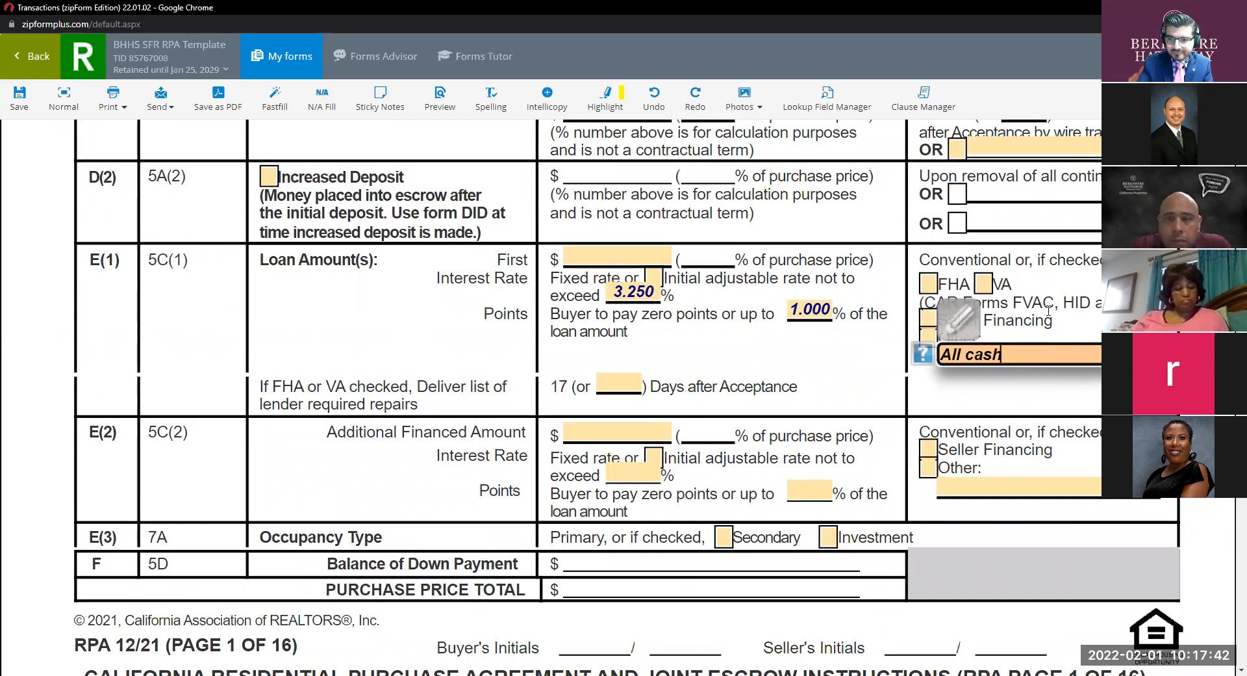
scroll(988, 338, up, 6)
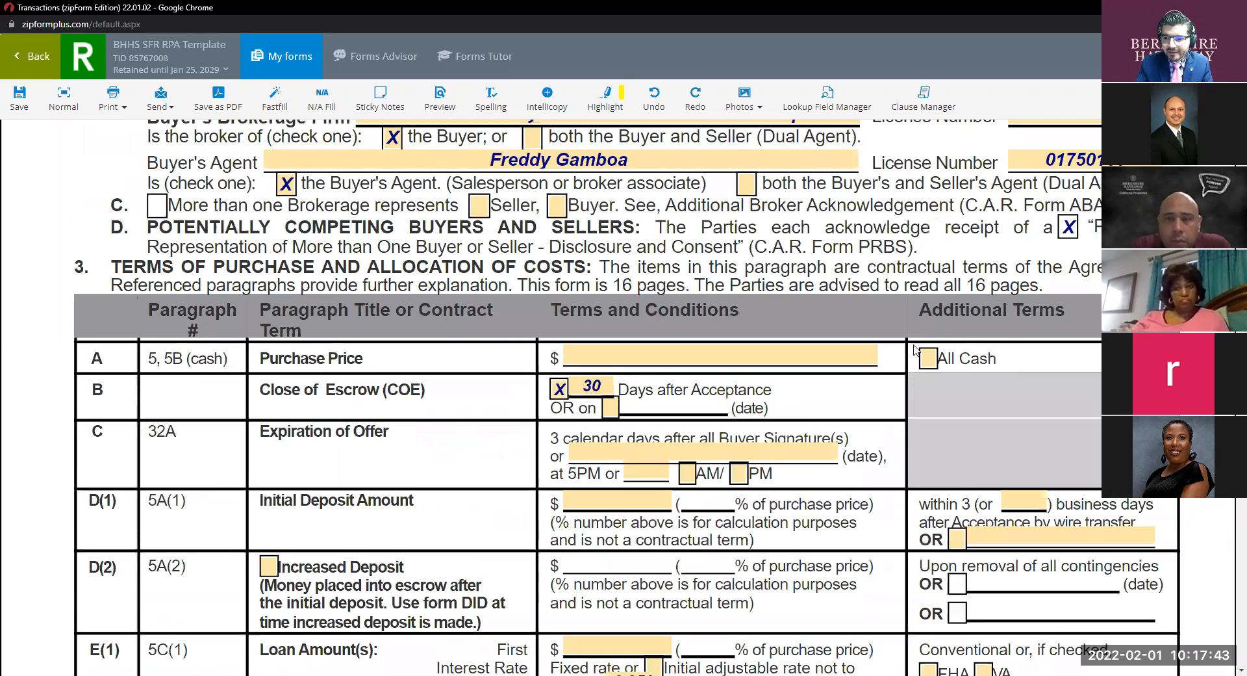
click(926, 358)
scroll(923, 364, down, 4)
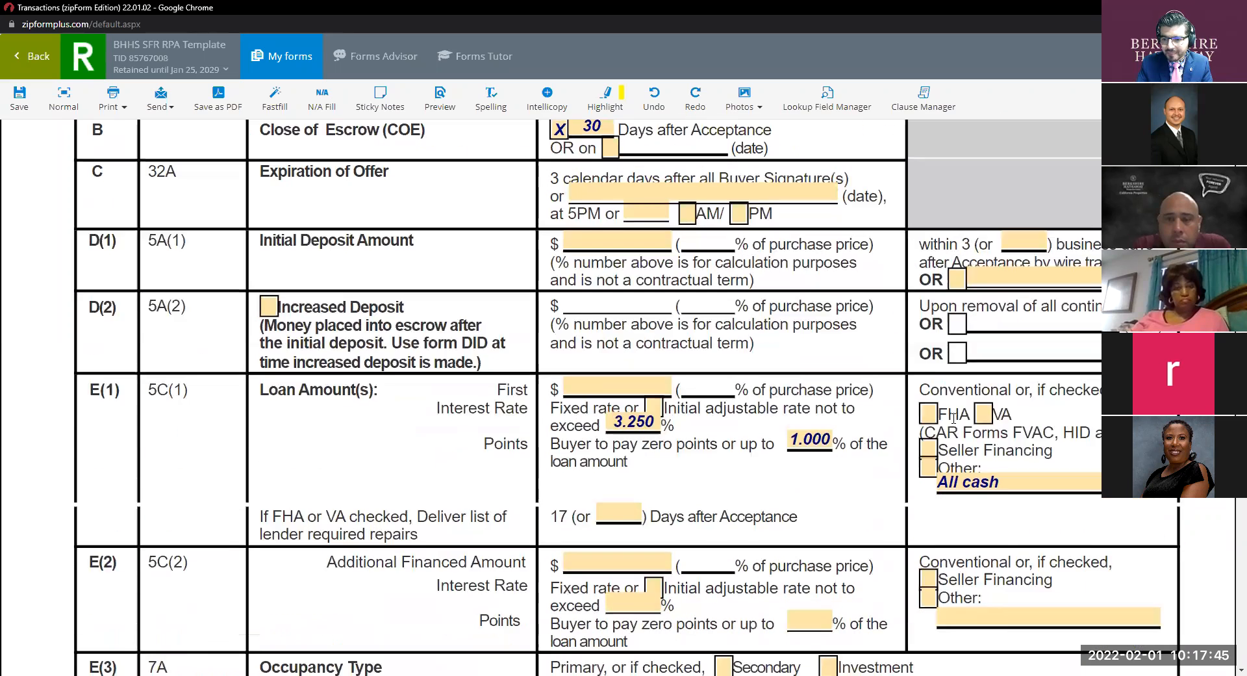
double_click(1001, 484)
triple_click(1001, 484)
key(Delete)
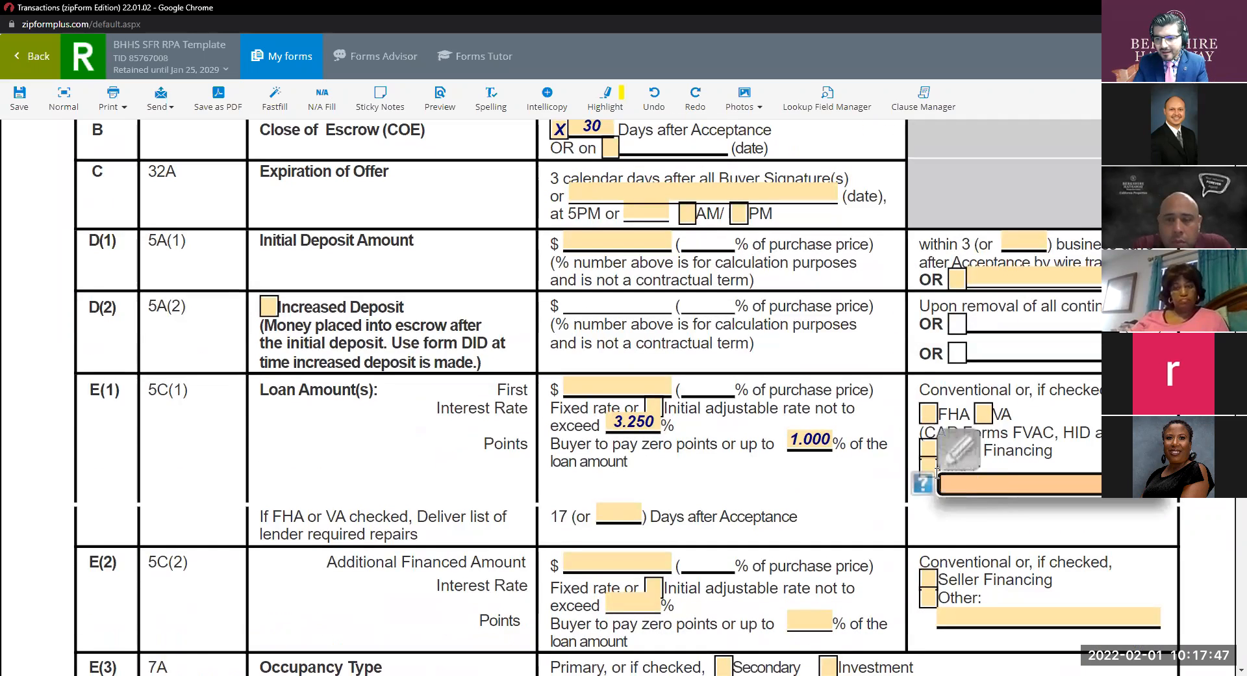
click(989, 529)
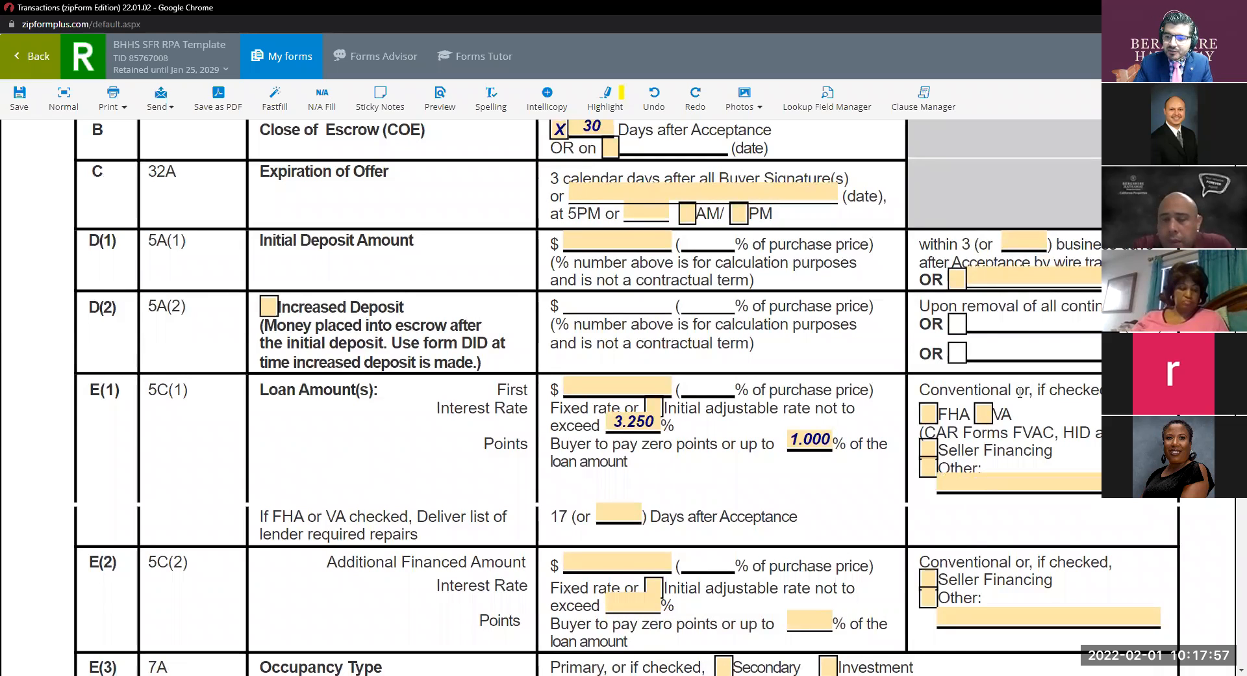
Scroll down to the Seller Credit and Verification rows at the top of page 2.
scroll(807, 408, down, 4)
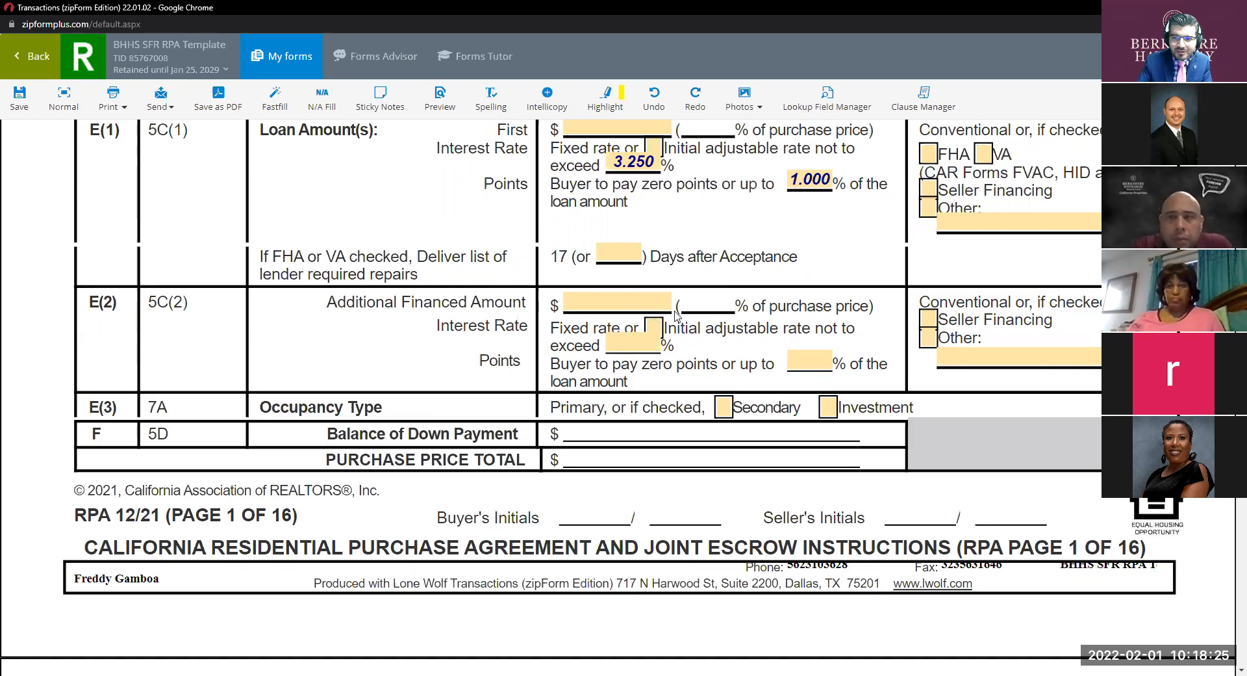
scroll(982, 338, up, 3)
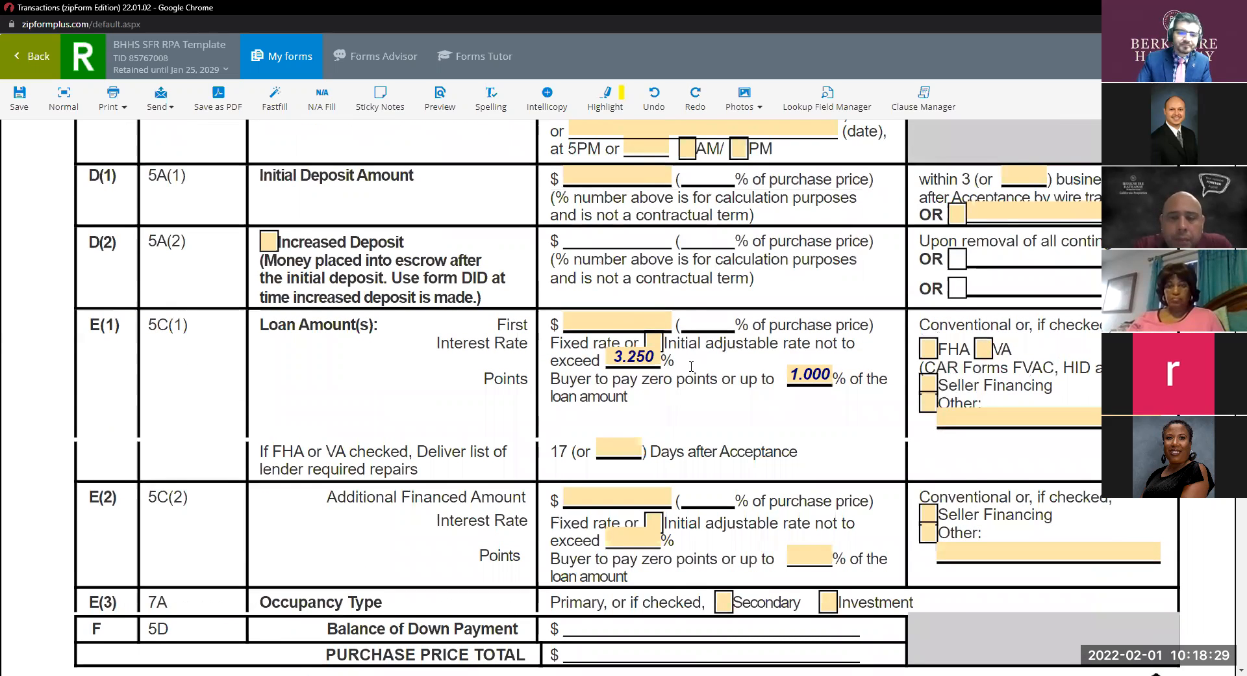
scroll(691, 367, down, 3)
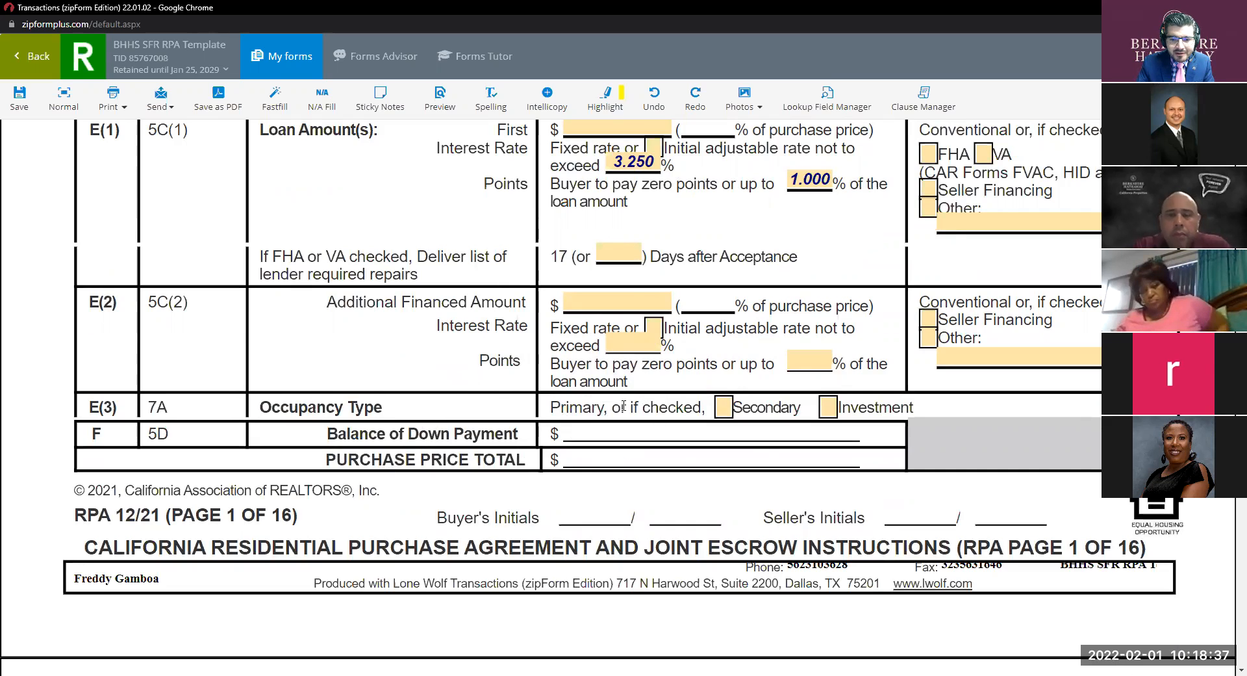
key(ctrl)
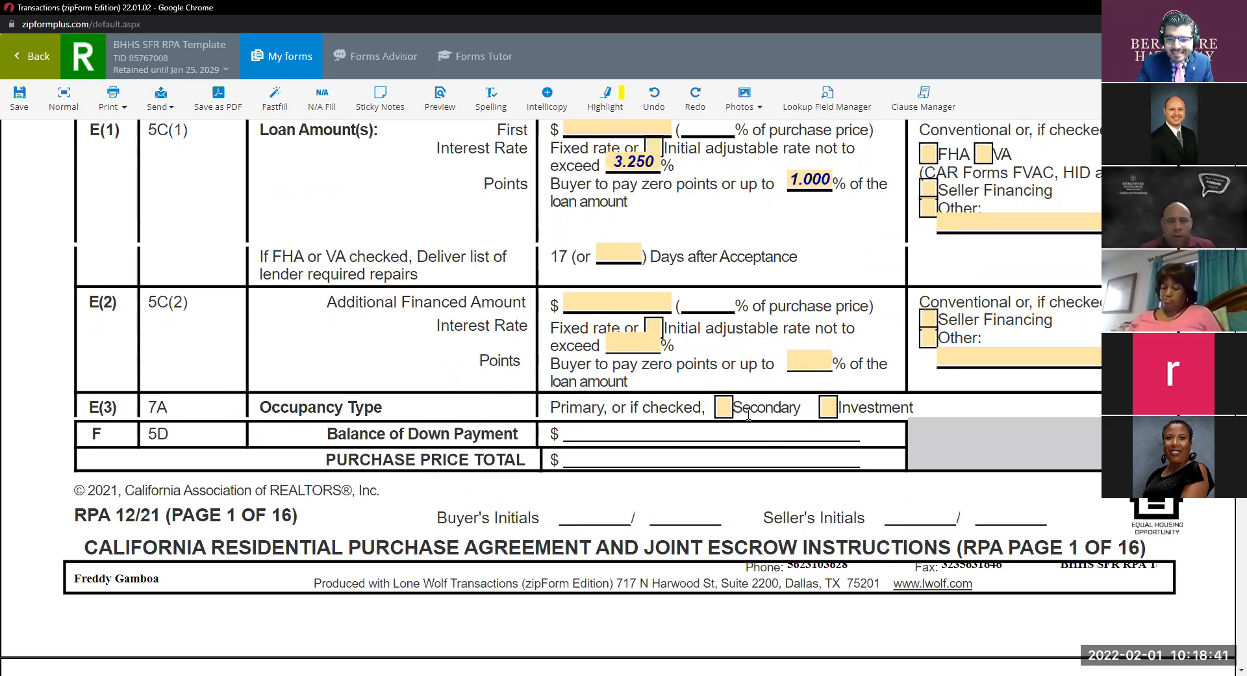
key(ctrl)
key(ctrl)
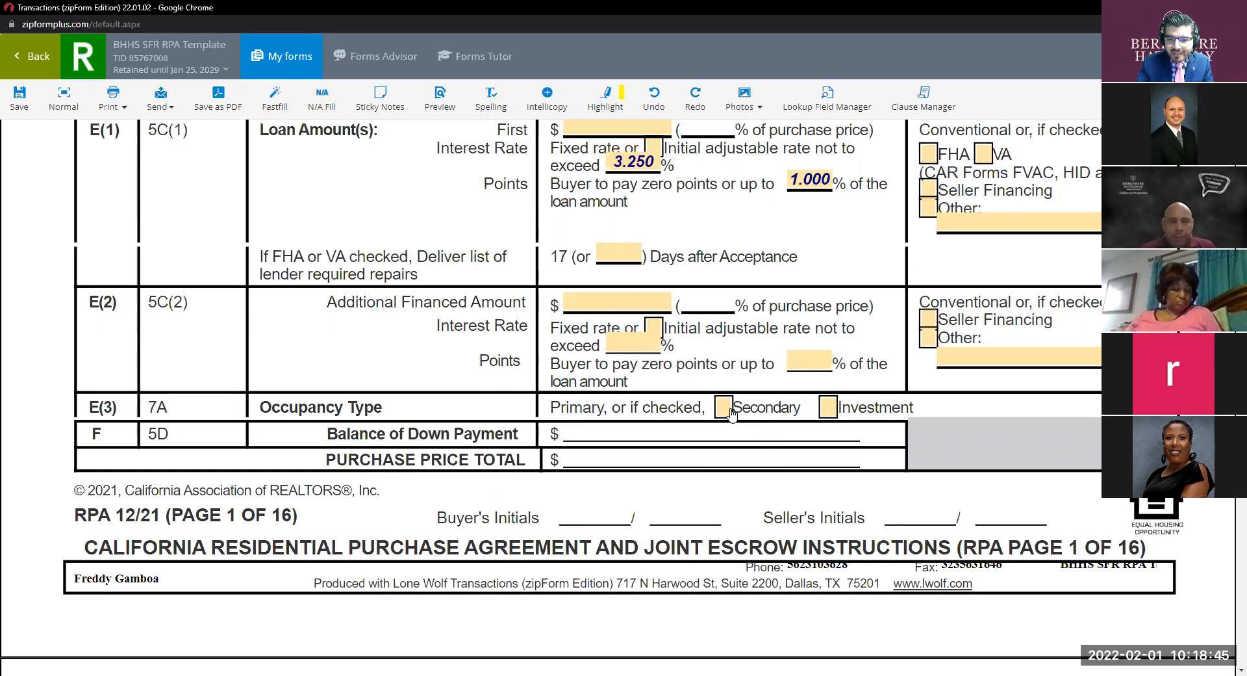
key(ctrl)
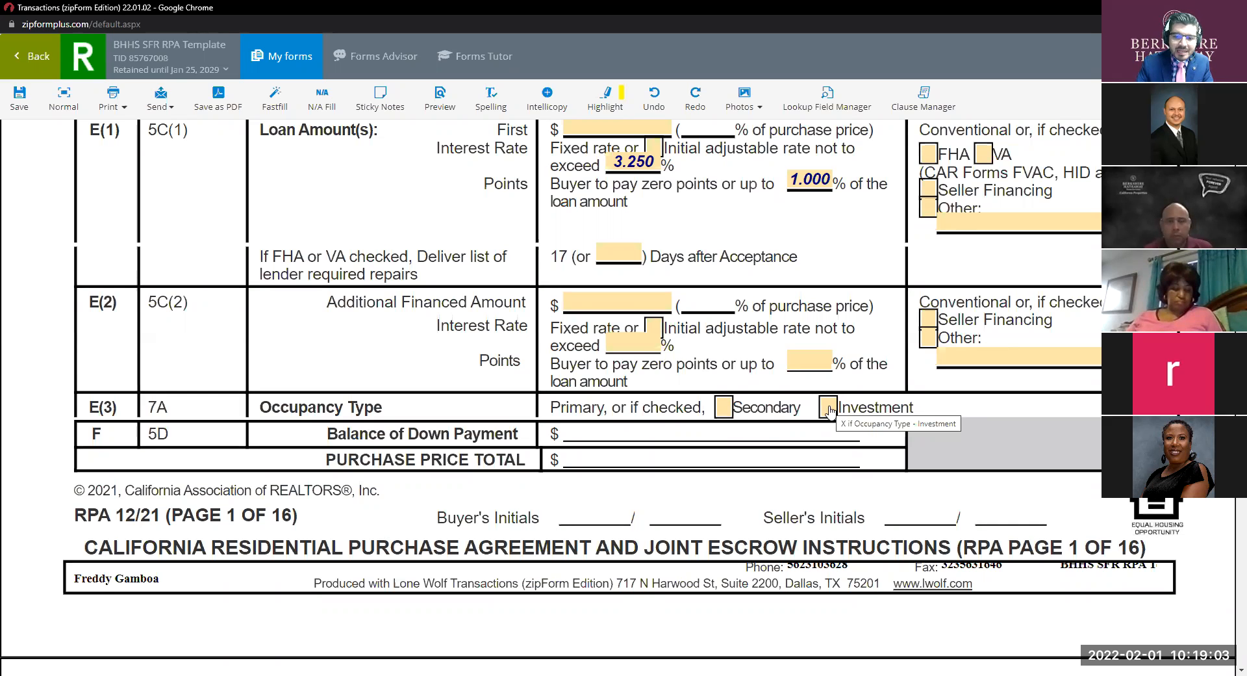
scroll(660, 360, down, 4)
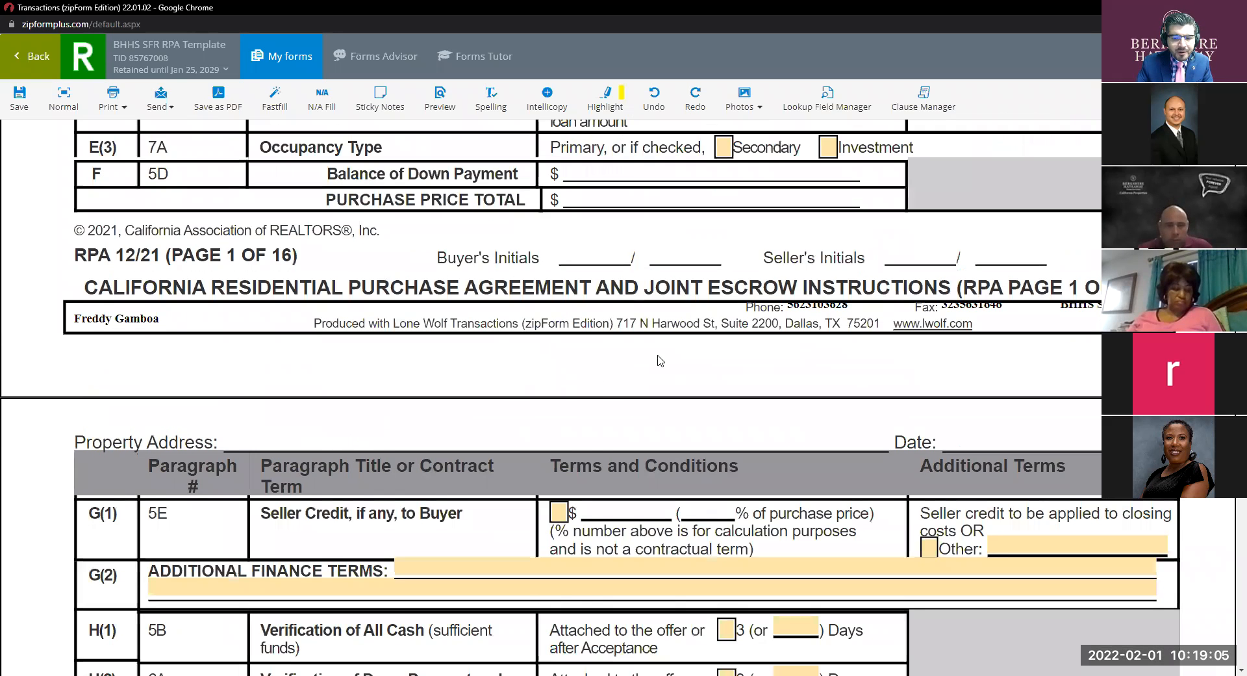
scroll(660, 360, down, 3)
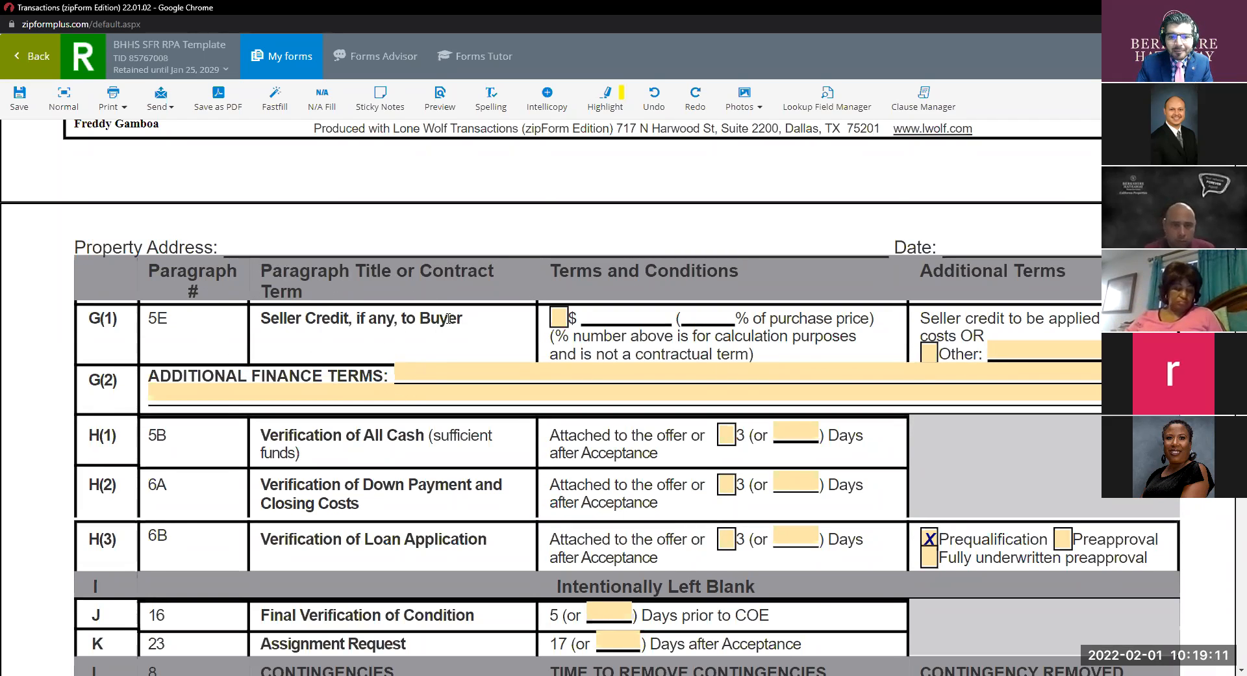
click(560, 319)
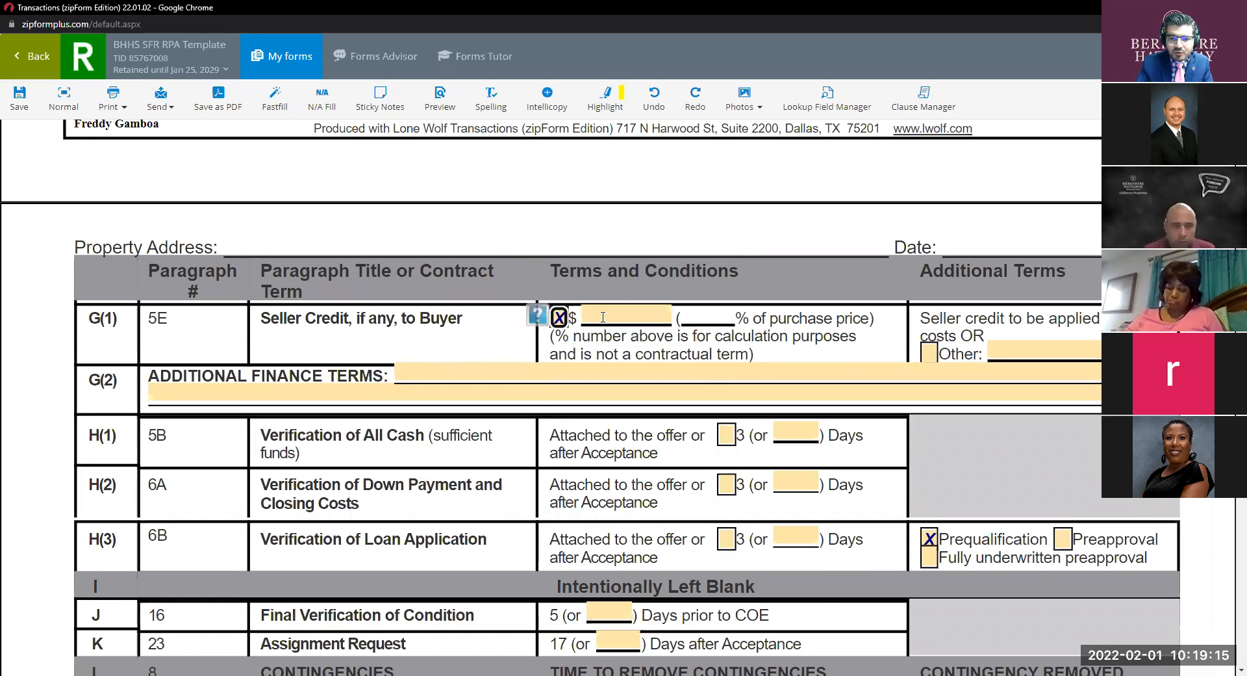
click(603, 317)
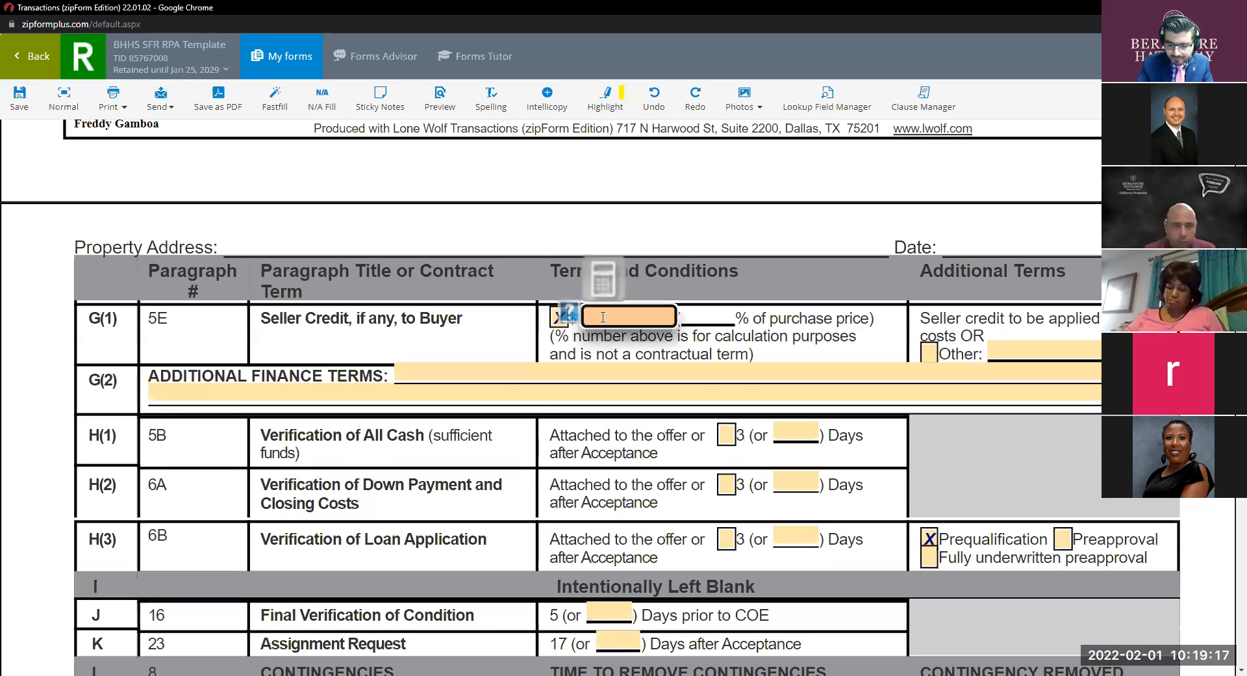
click(557, 318)
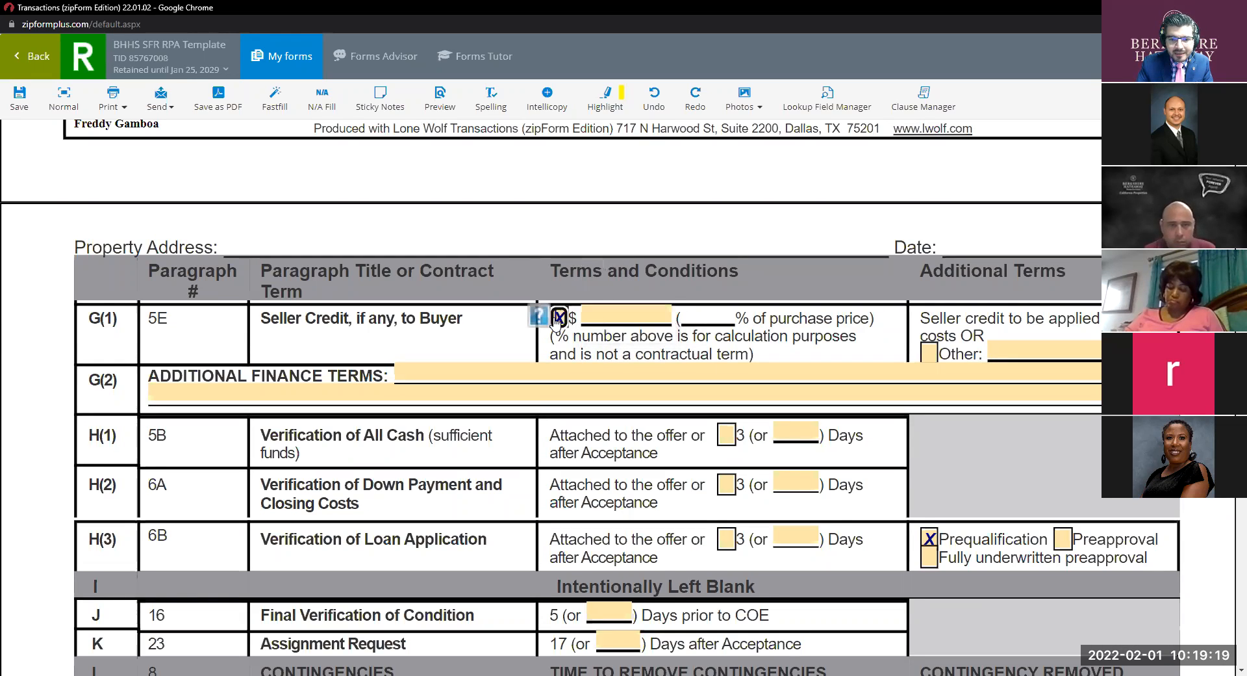
key(ctrl)
key(ctrl)
key(ctrl)
key(ctrl)
key(ctrl)
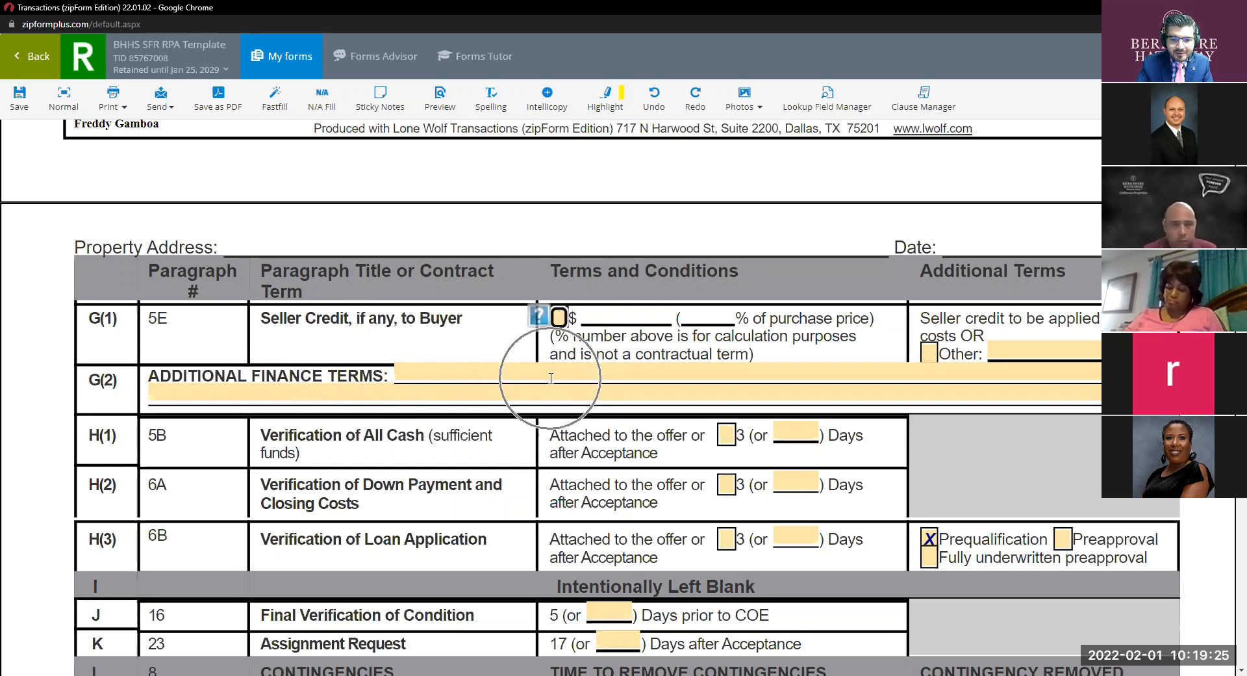
key(ctrl)
key(ctrl)
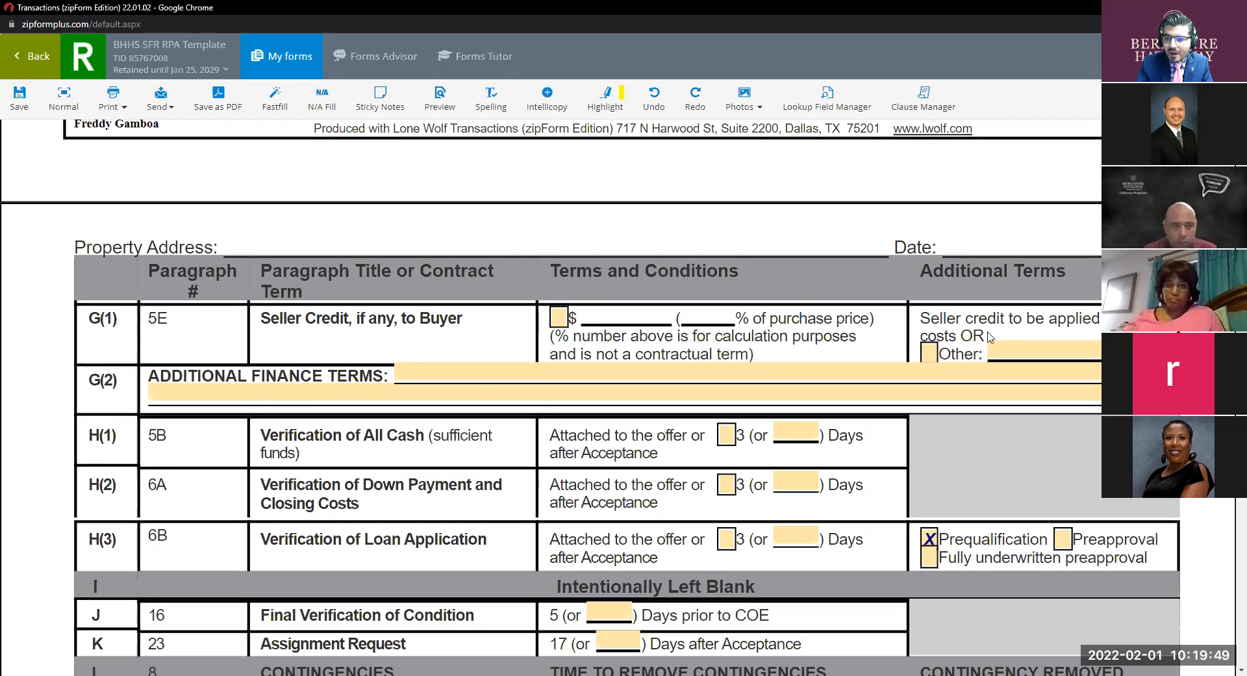
click(929, 354)
click(931, 356)
key(ctrl)
key(ctrl)
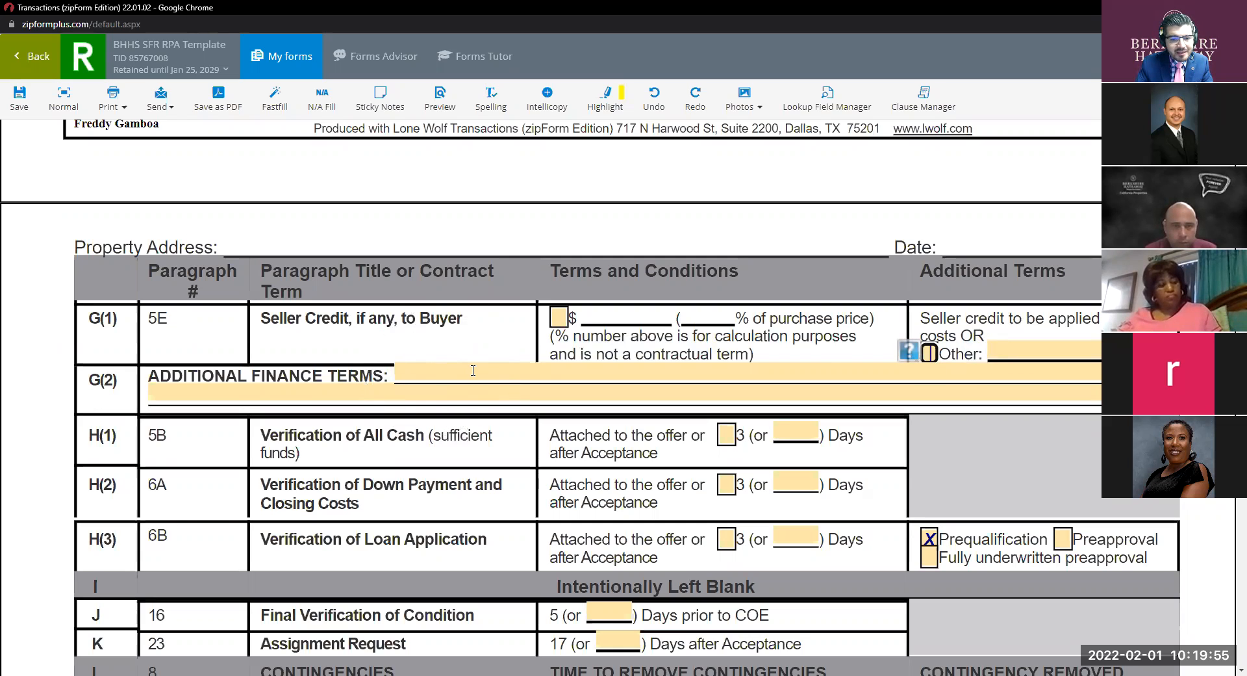
click(473, 370)
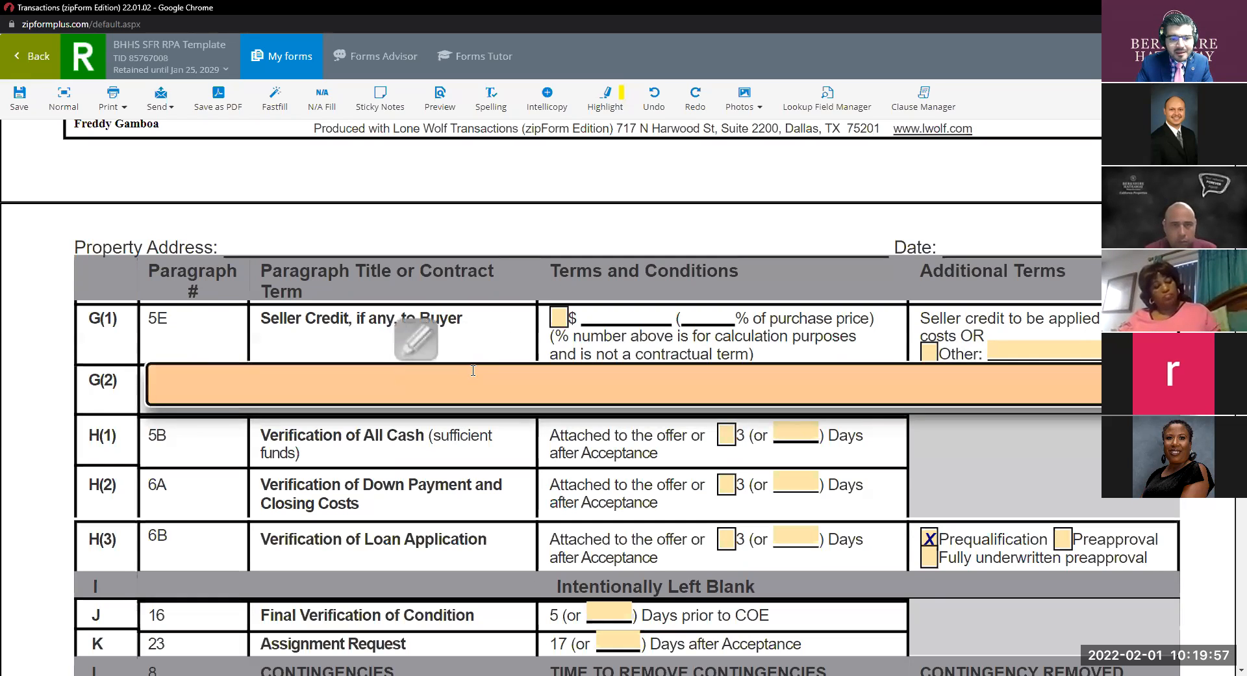
click(486, 337)
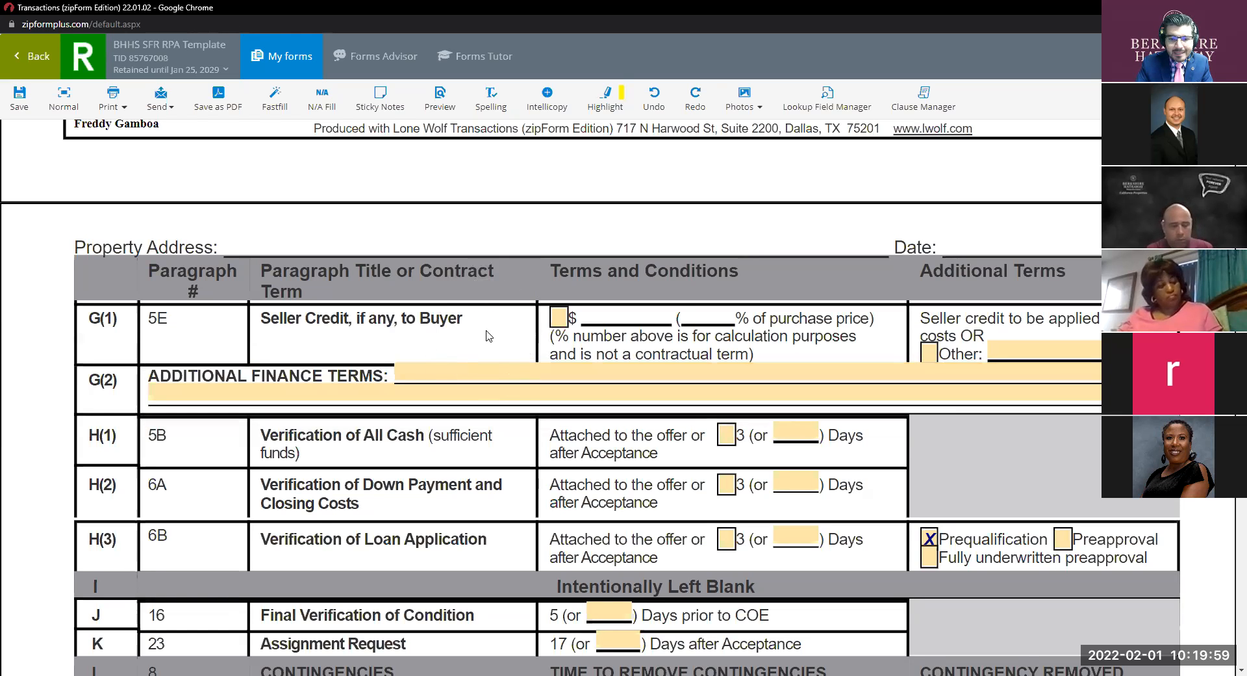
Tick the 'No appraisal contingency' box under L(2) Appraisal.
scroll(489, 336, down, 3)
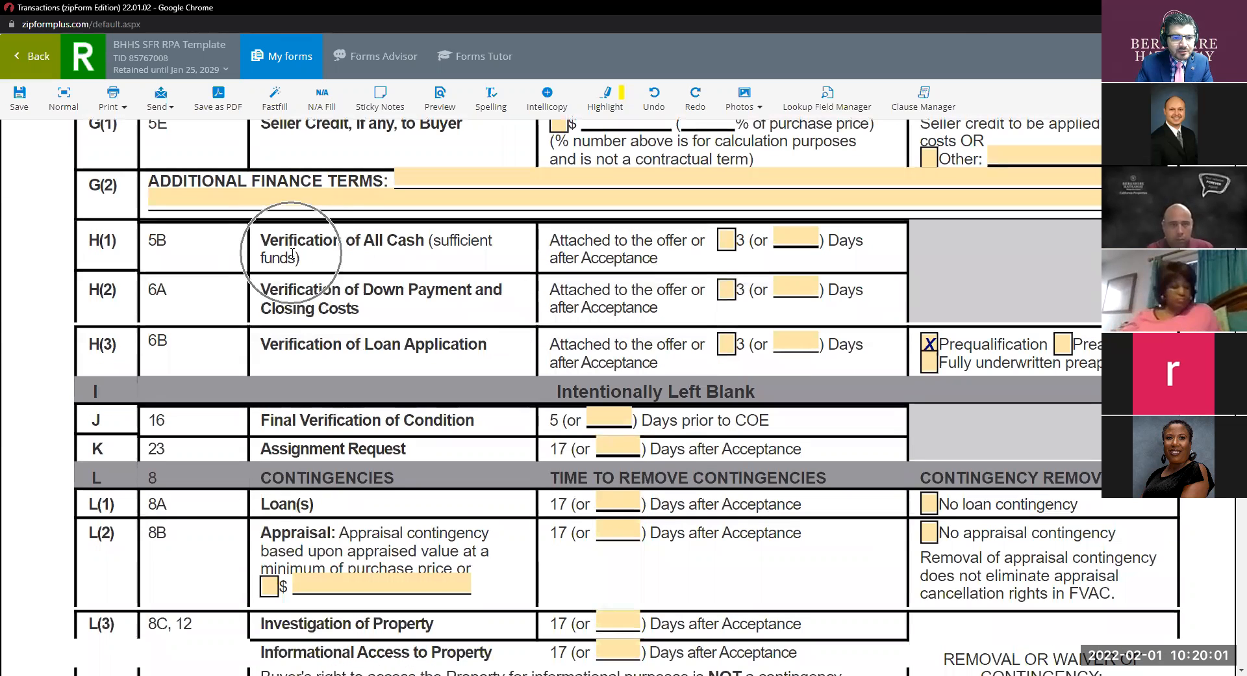
key(ctrl)
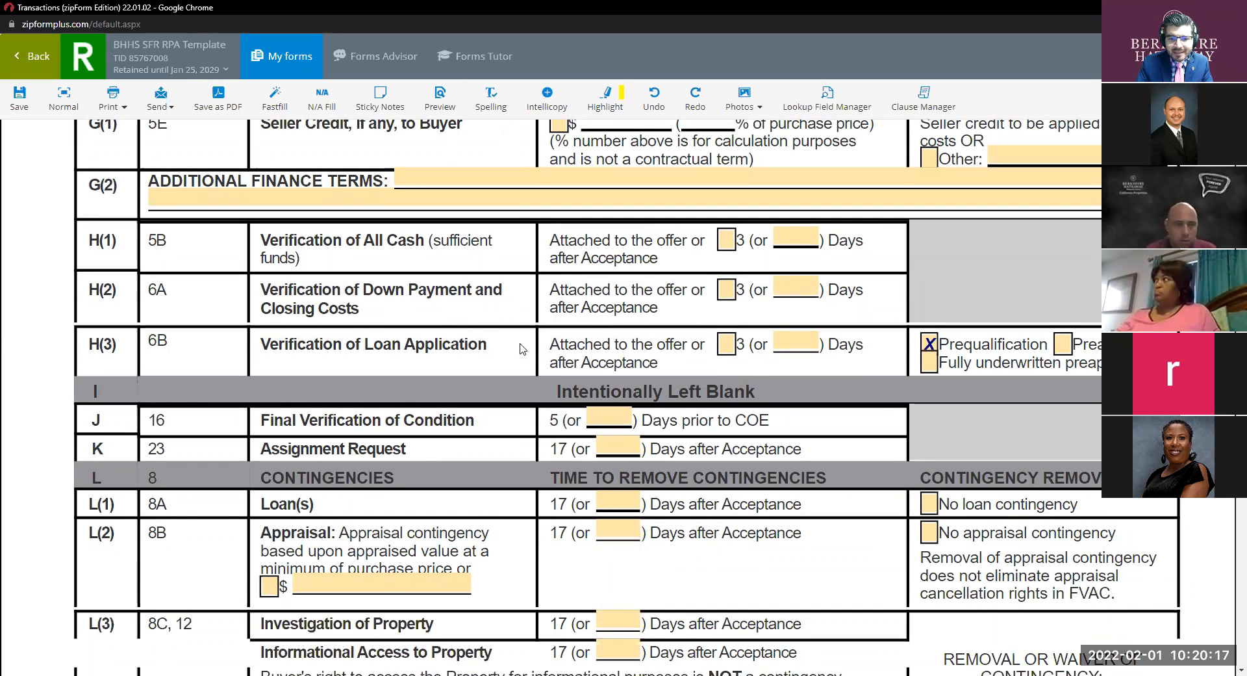
click(930, 344)
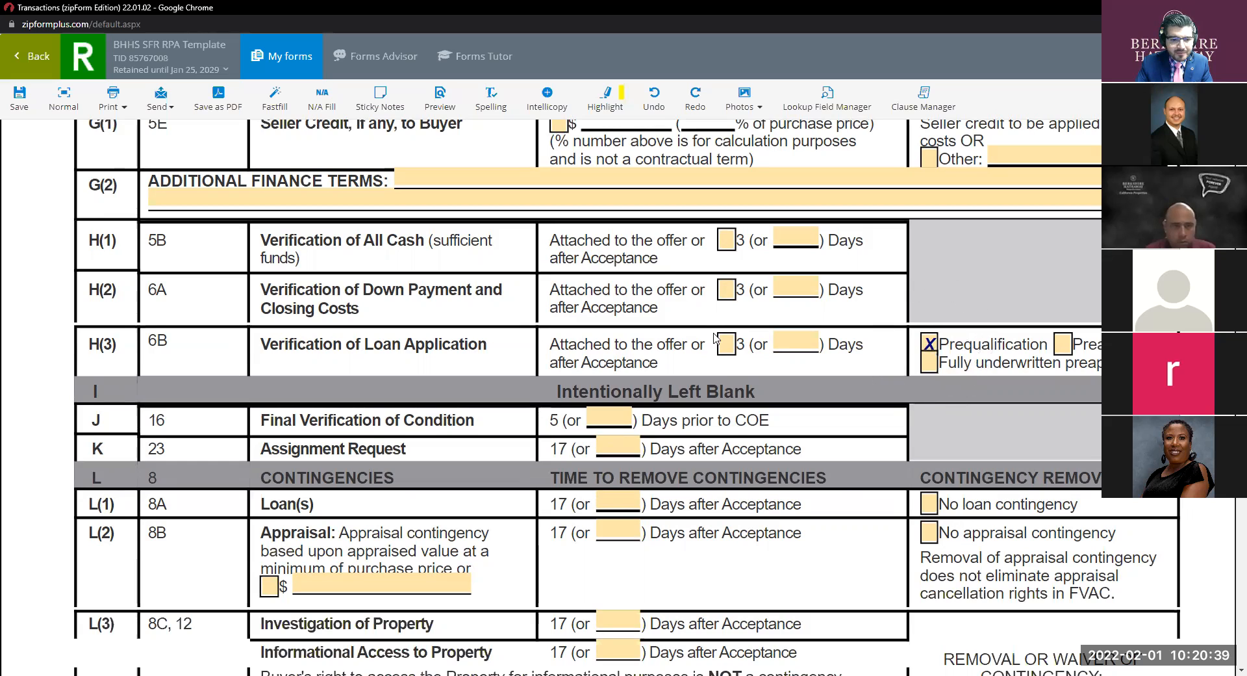
scroll(583, 337, down, 2)
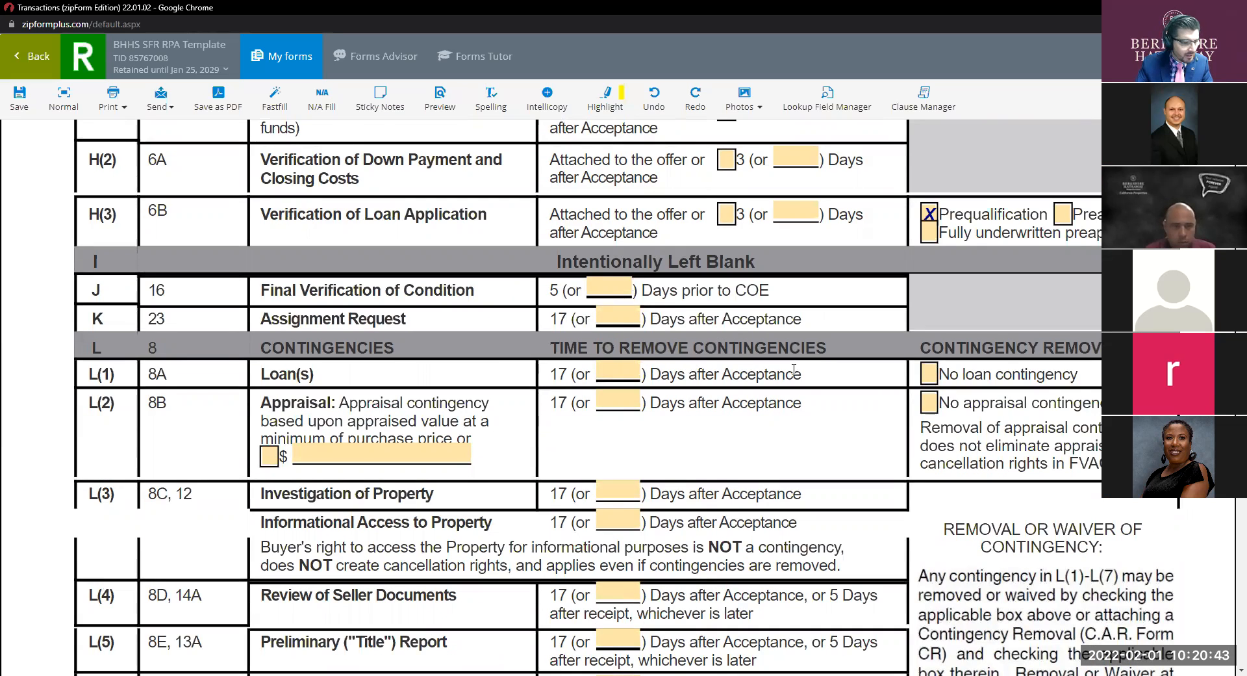
click(930, 403)
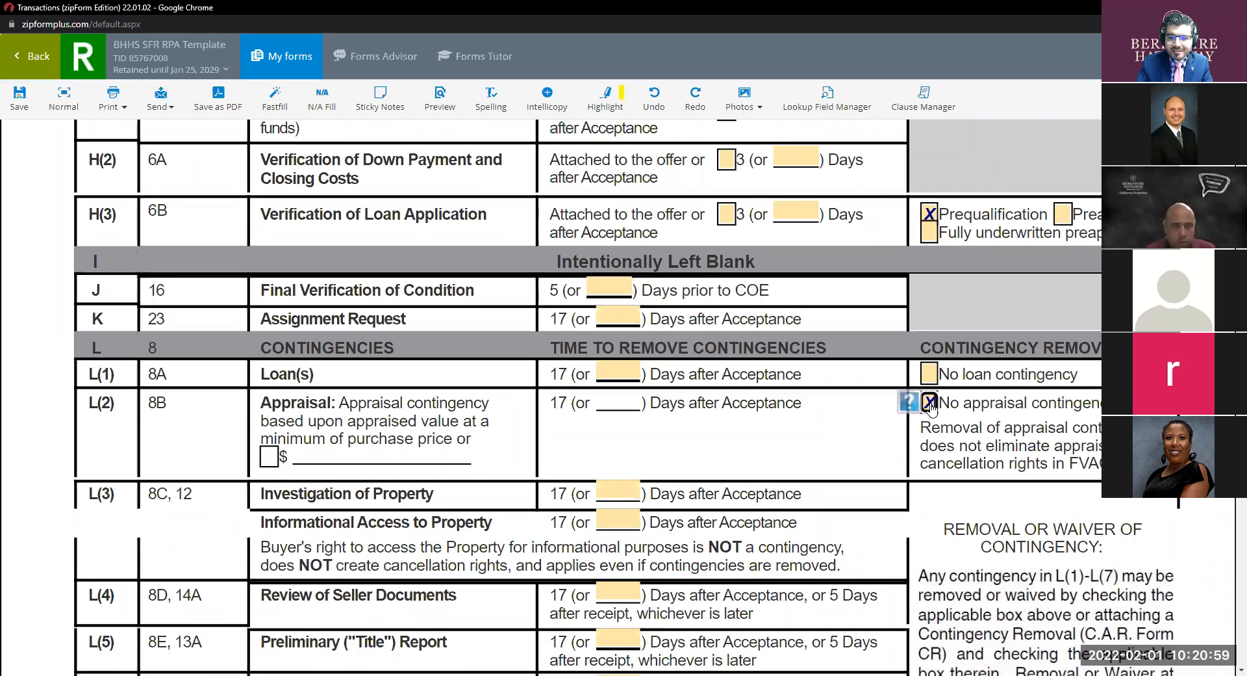
Give the loan contingency 14 days and restore the appraisal contingency at 12 days.
click(618, 365)
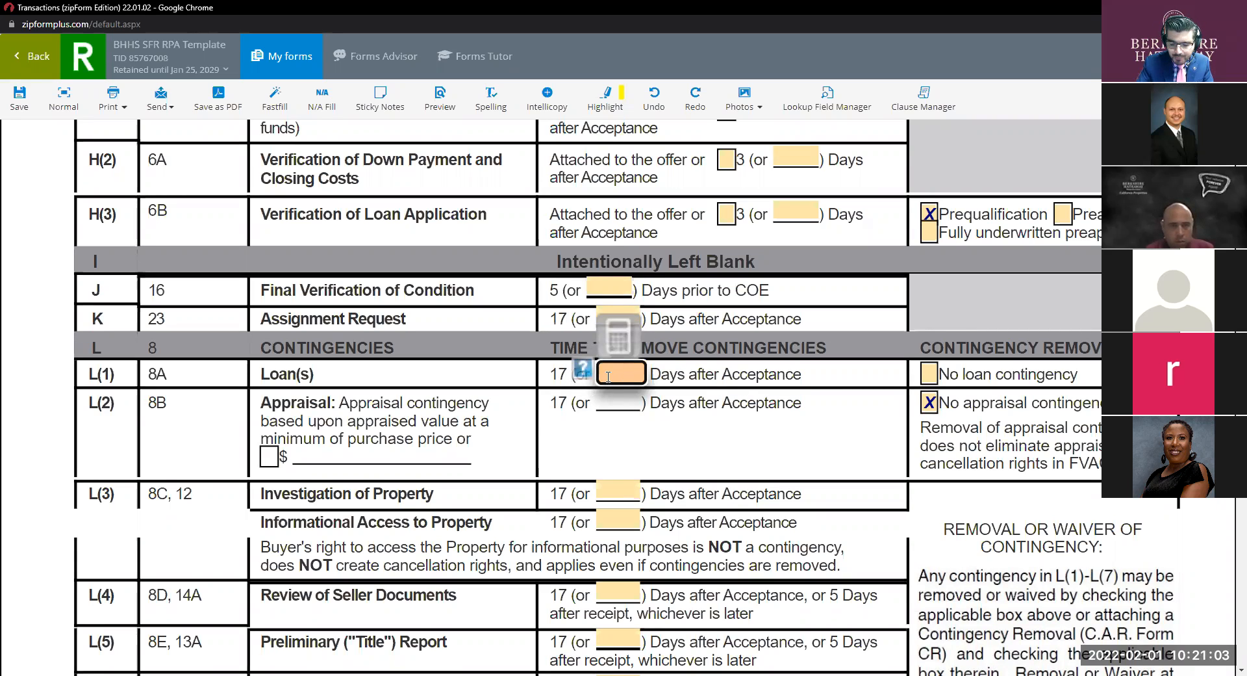
text(14)
click(695, 423)
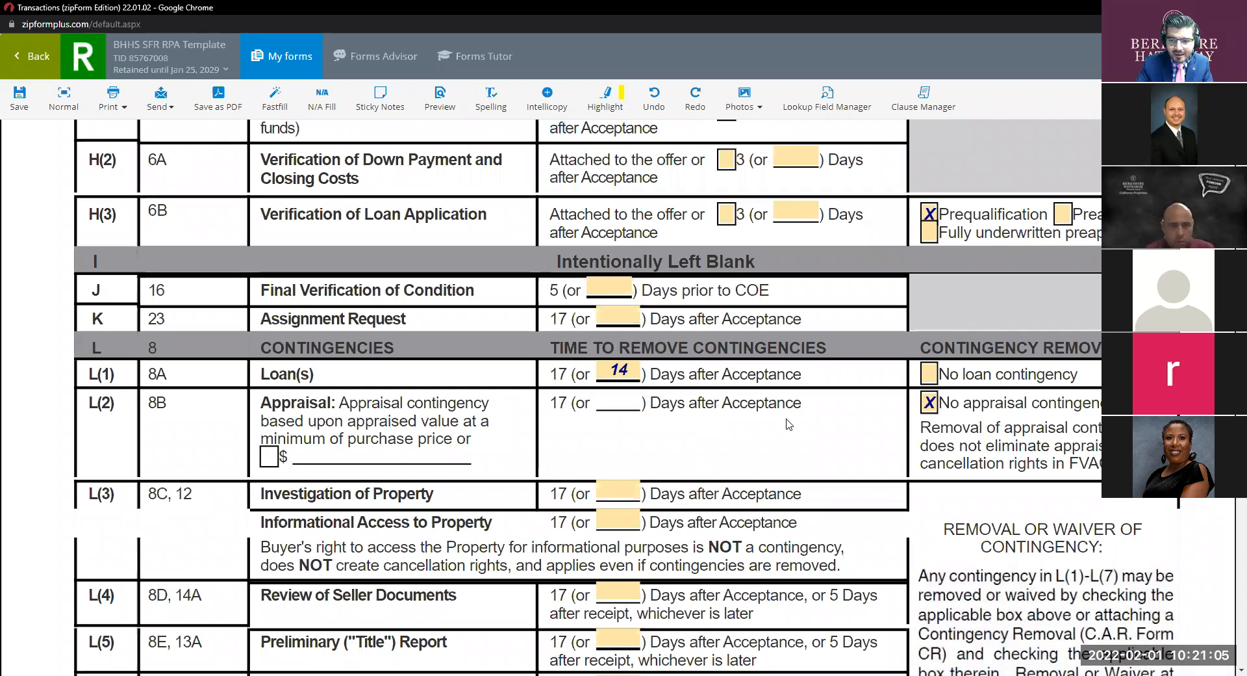
click(929, 404)
click(604, 402)
text(12)
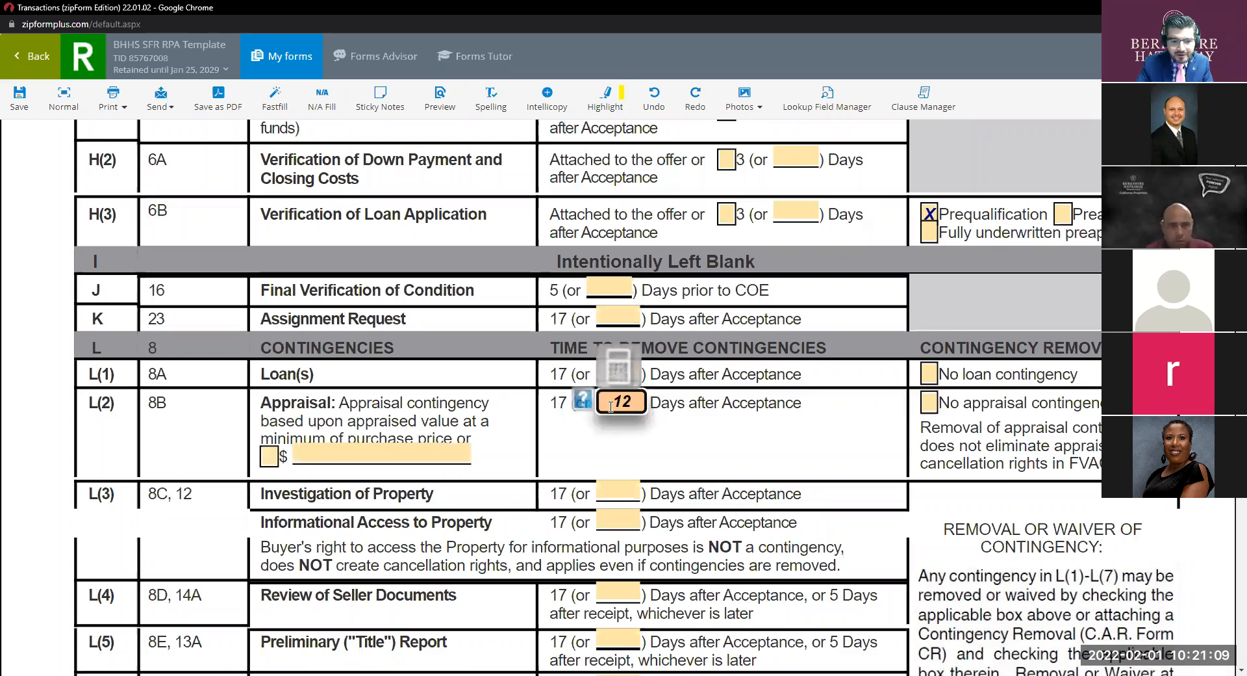
Enter 12 days for property investigation, informational access, seller documents, title, common interest and leased items.
scroll(611, 407, down, 3)
click(622, 298)
text(12)
click(608, 324)
text(12)
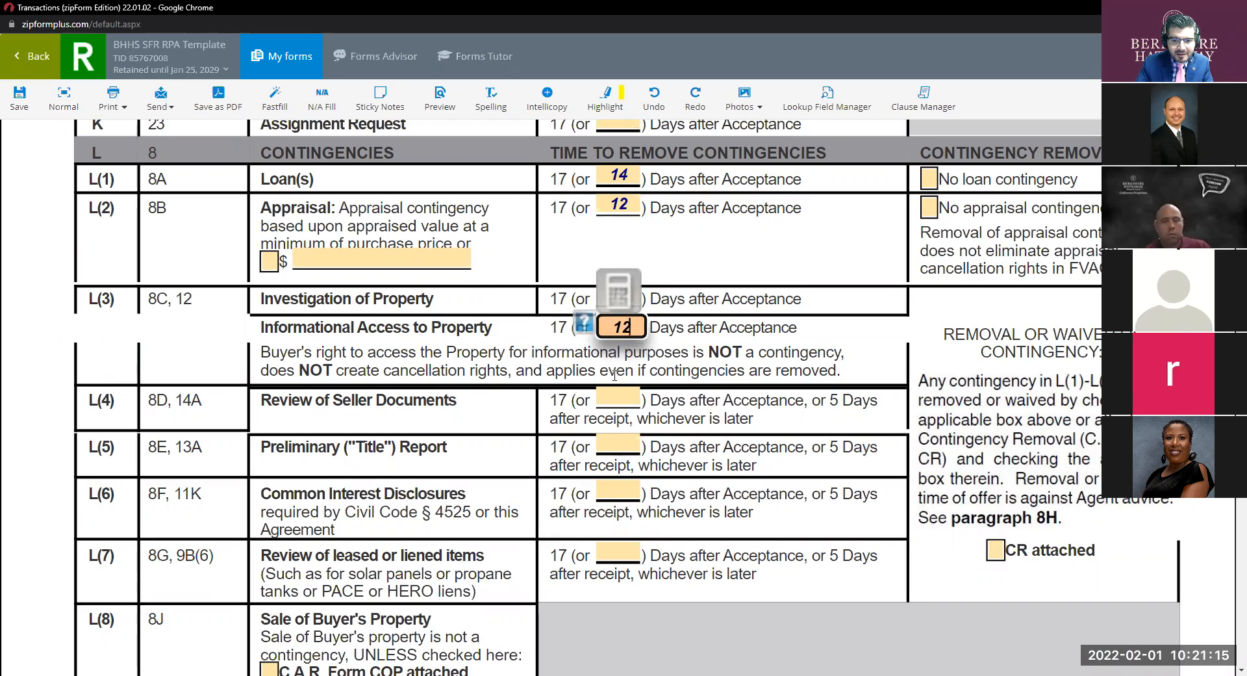
click(616, 396)
text(12)
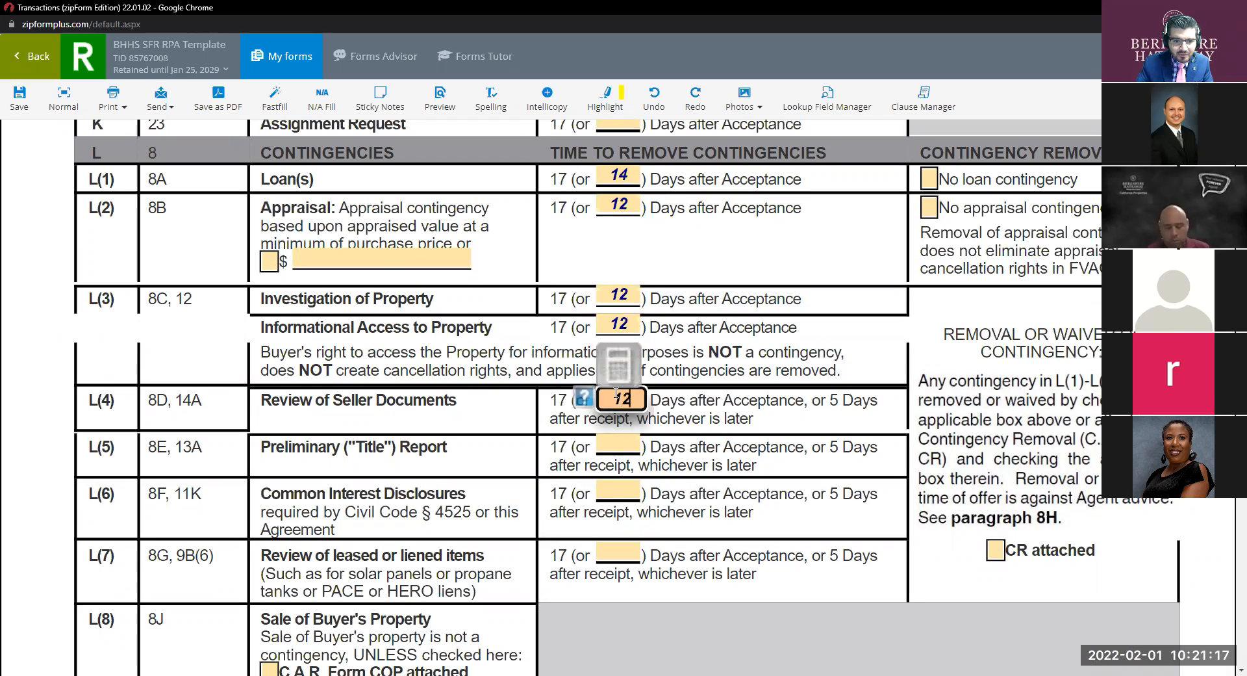
click(623, 443)
text(12)
click(611, 495)
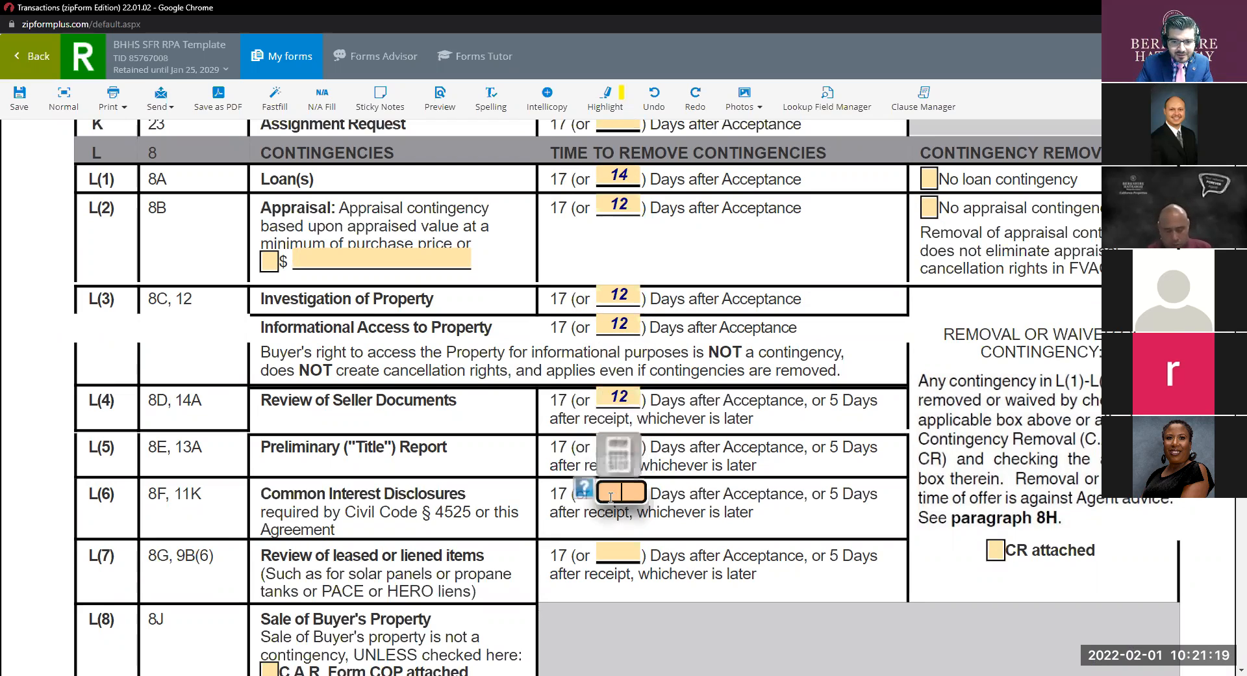
text(12)
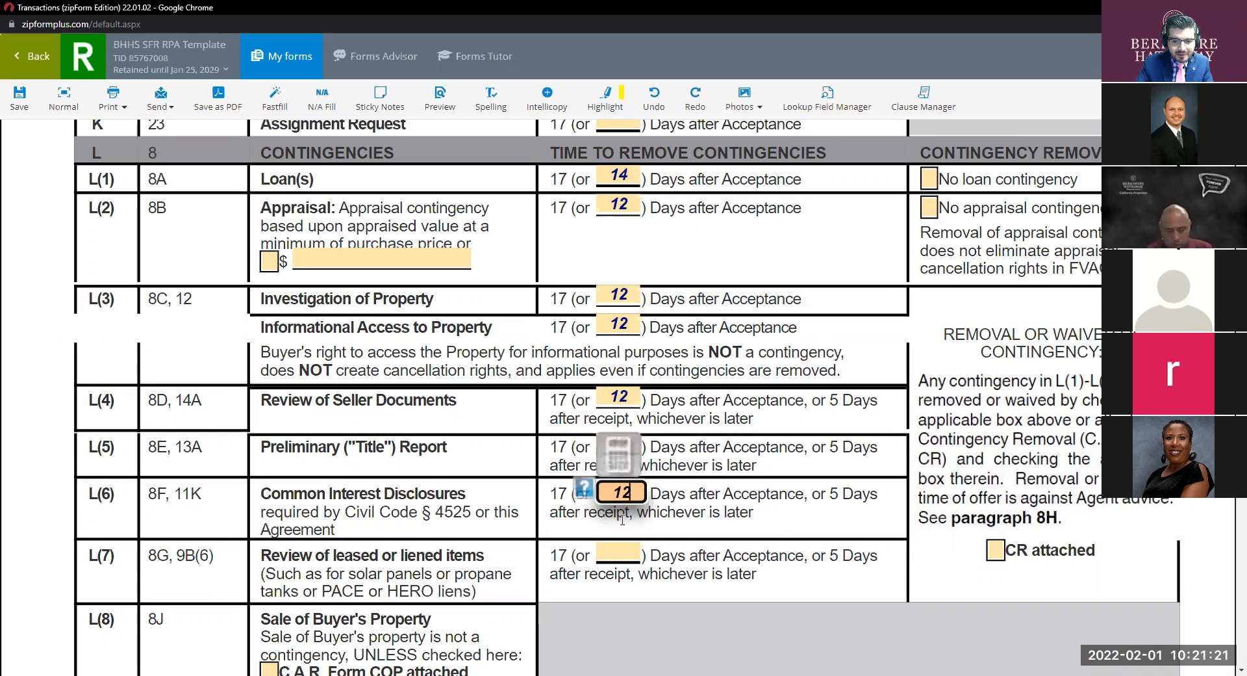
click(610, 555)
text(12)
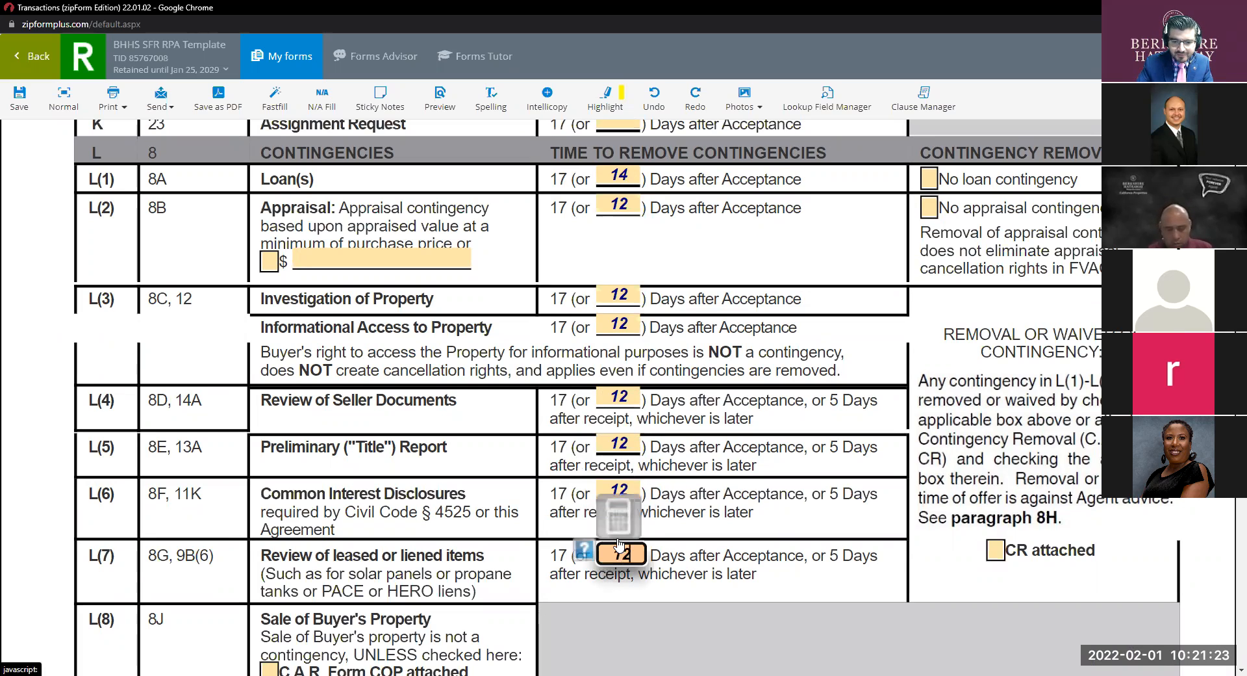
scroll(777, 454, down, 2)
scroll(777, 455, down, 1)
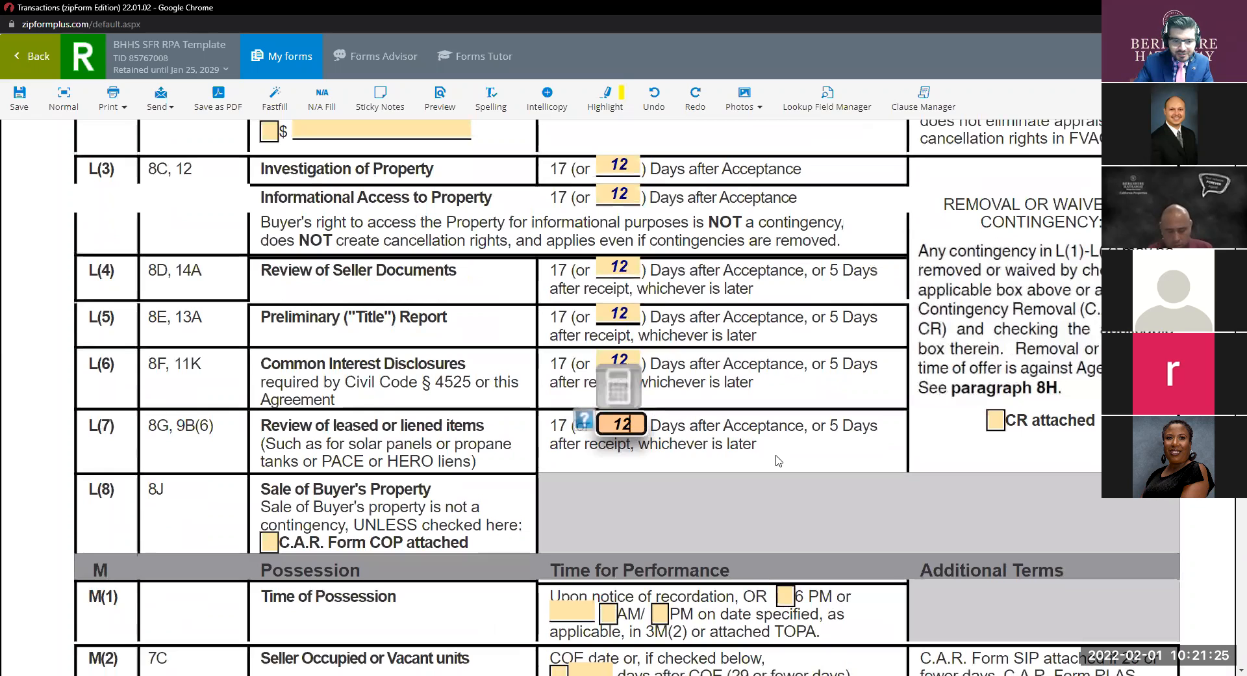
scroll(779, 458, down, 1)
scroll(778, 460, down, 4)
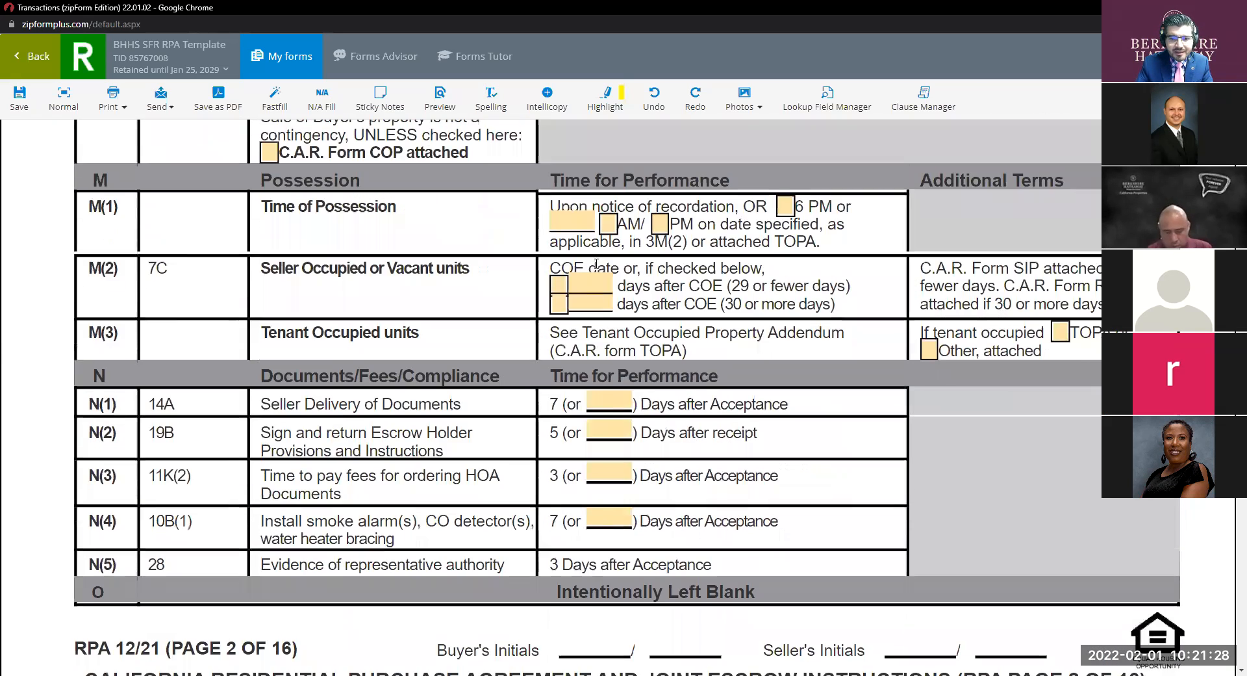
click(497, 224)
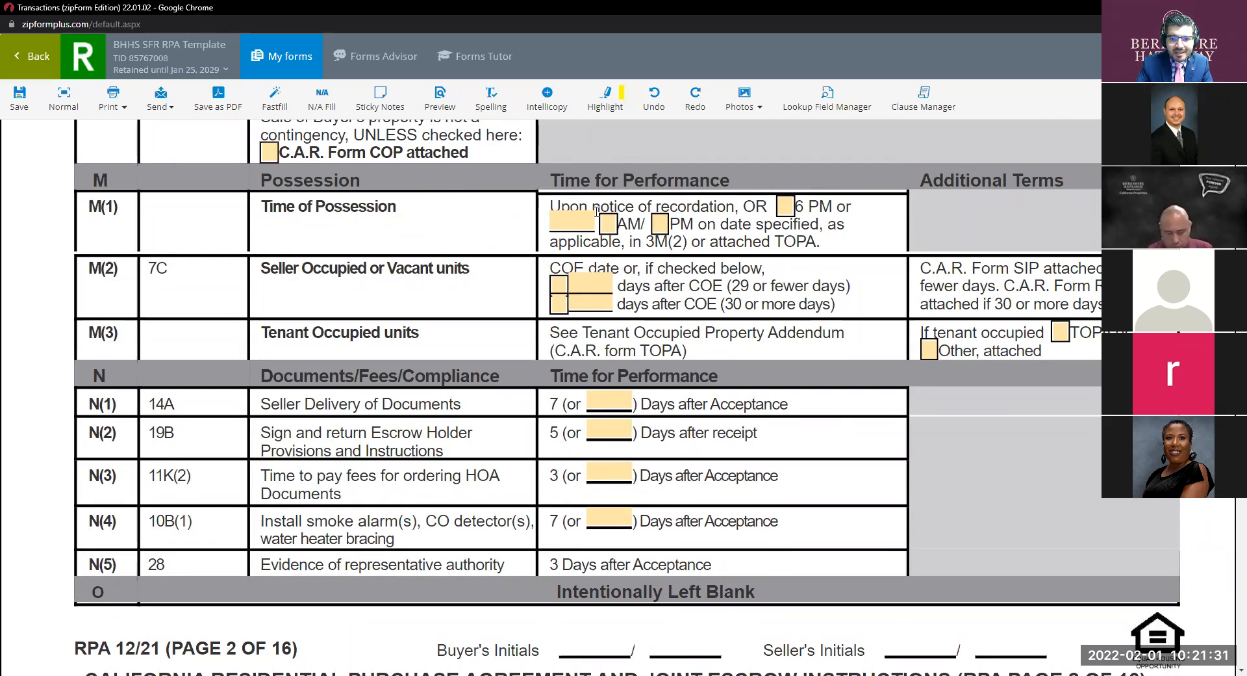
click(731, 208)
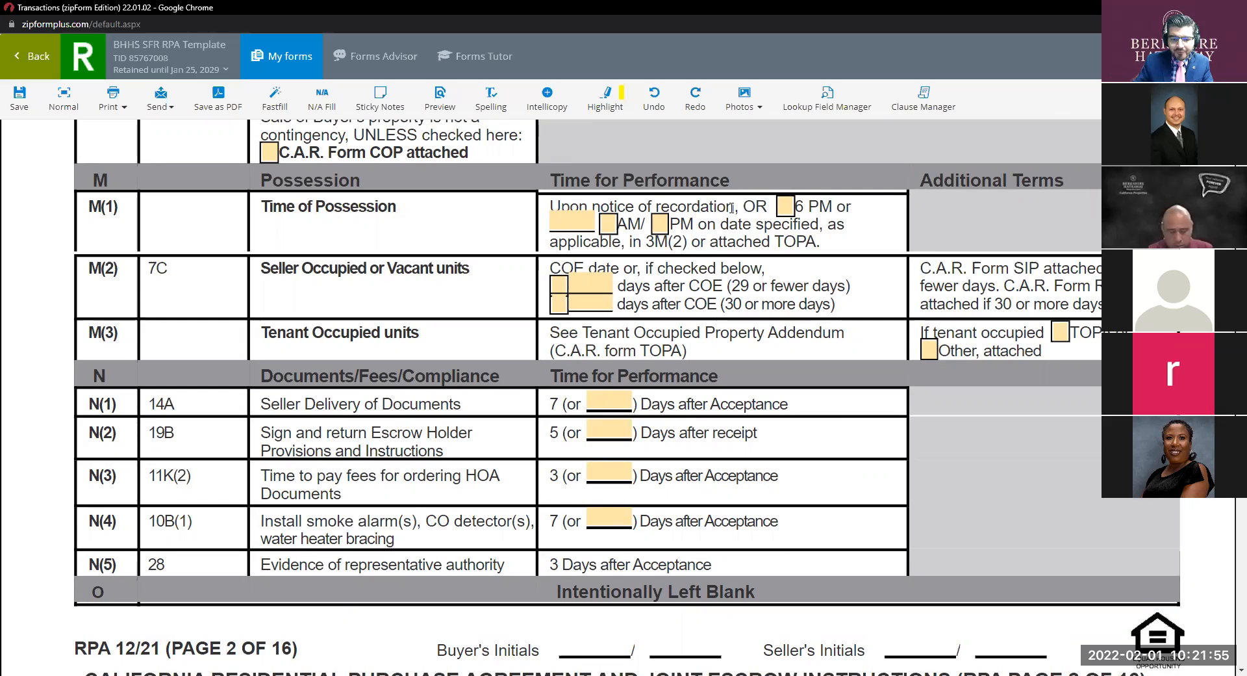
click(785, 207)
click(784, 207)
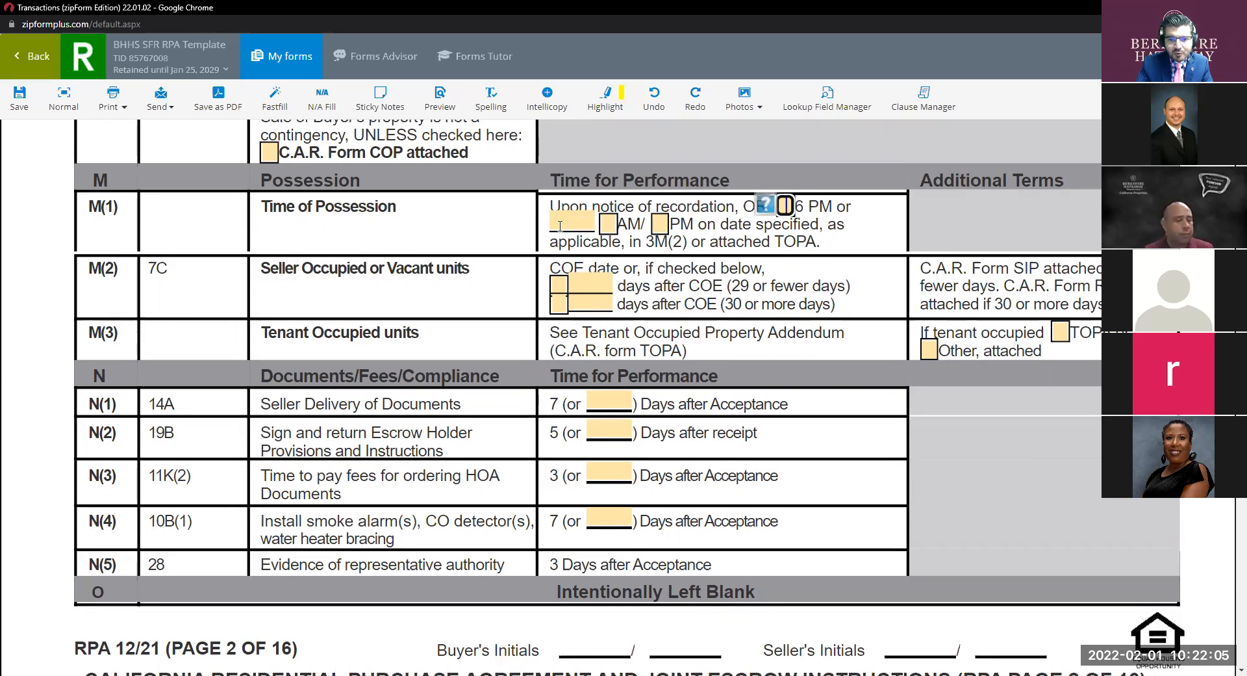
click(580, 221)
click(775, 259)
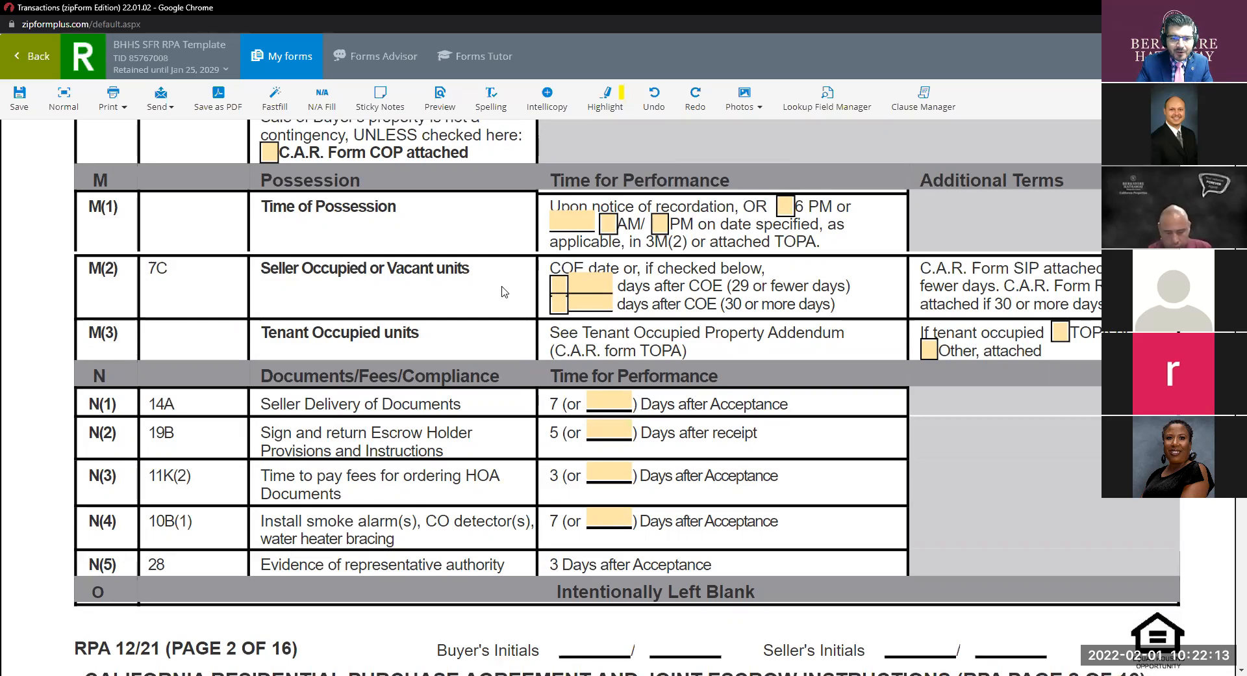
click(563, 287)
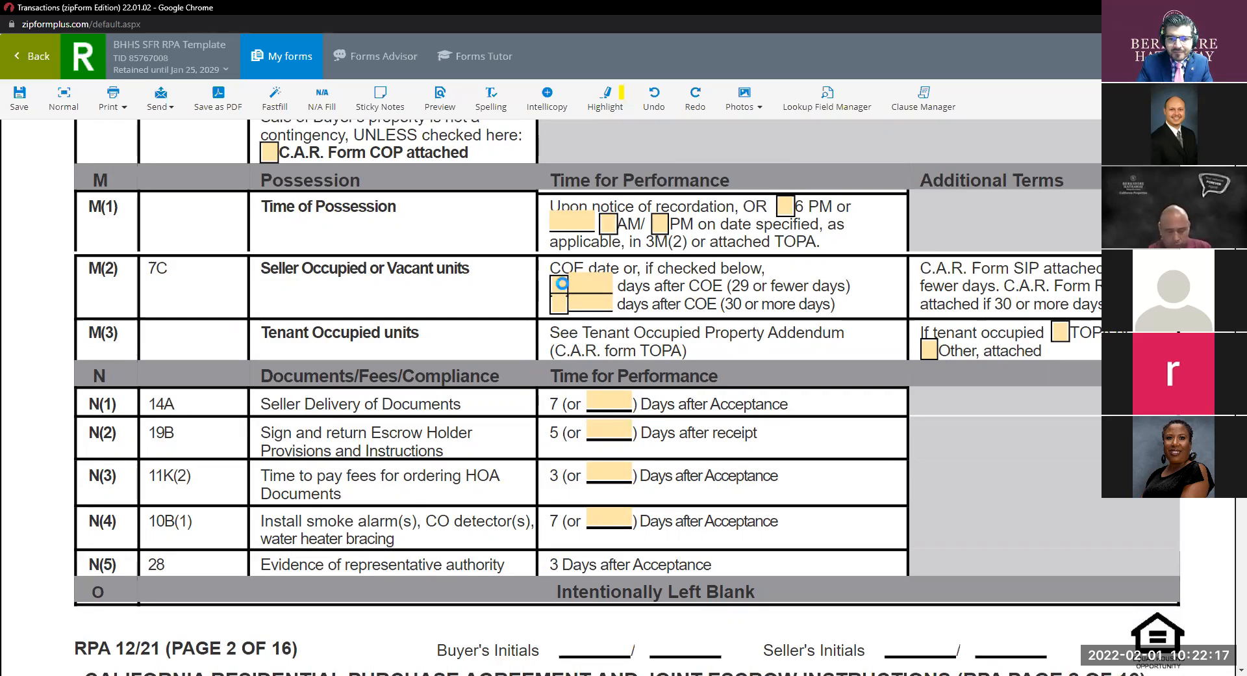
click(564, 290)
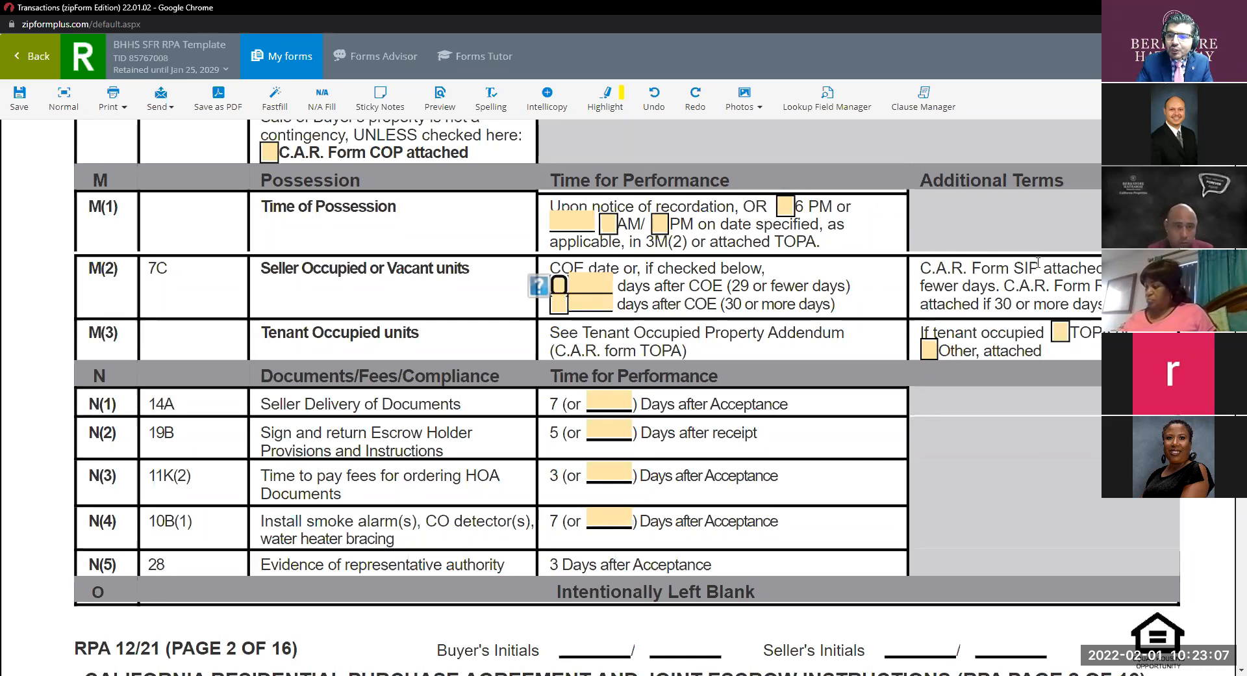
drag(1037, 267, 1018, 262)
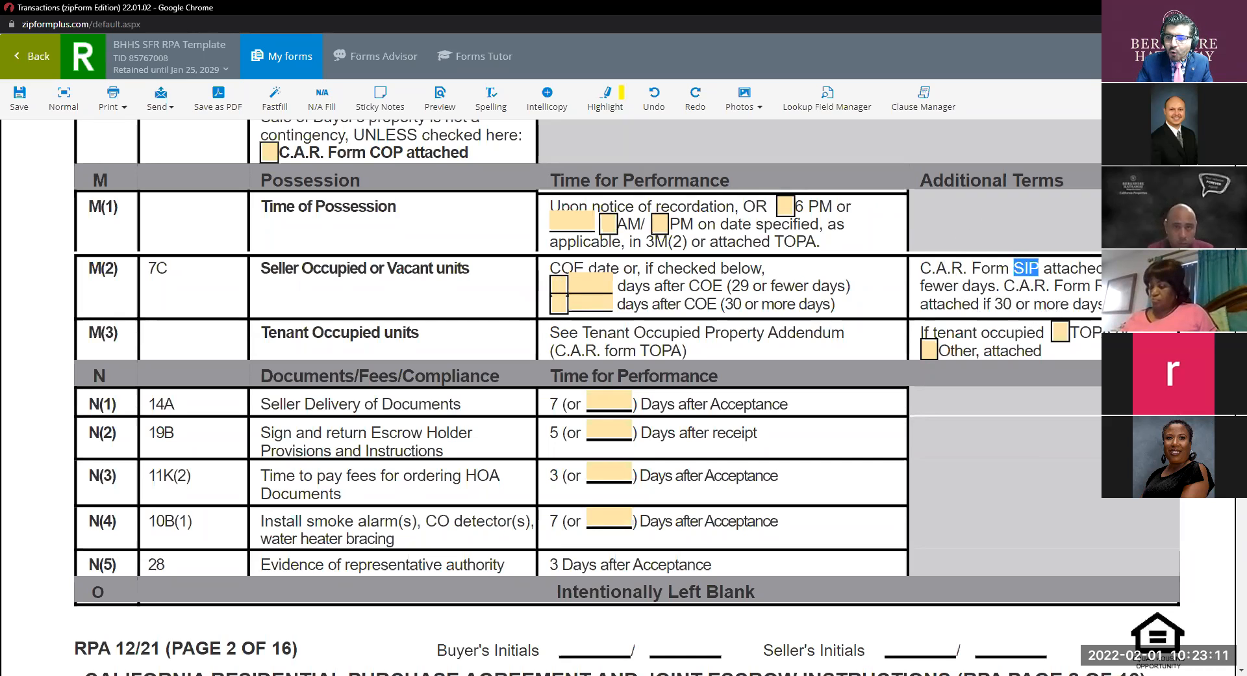
key(ctrl)
key(ctrl)
key(ctrl)
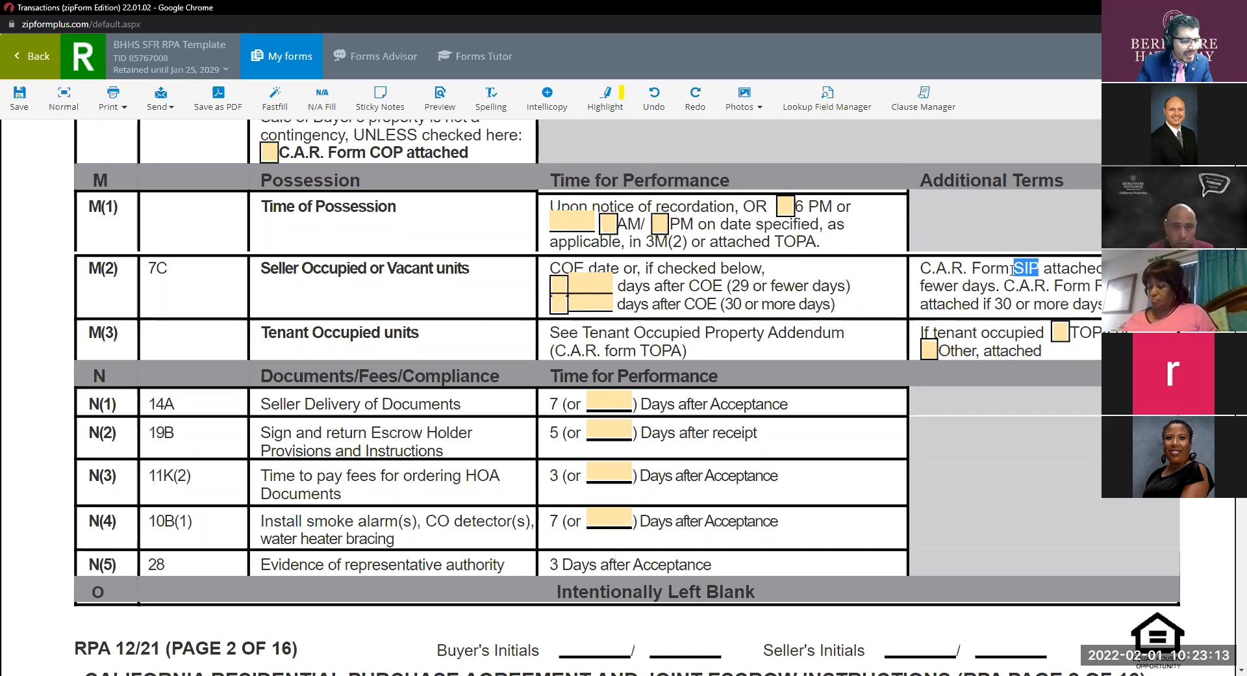
key(ctrl)
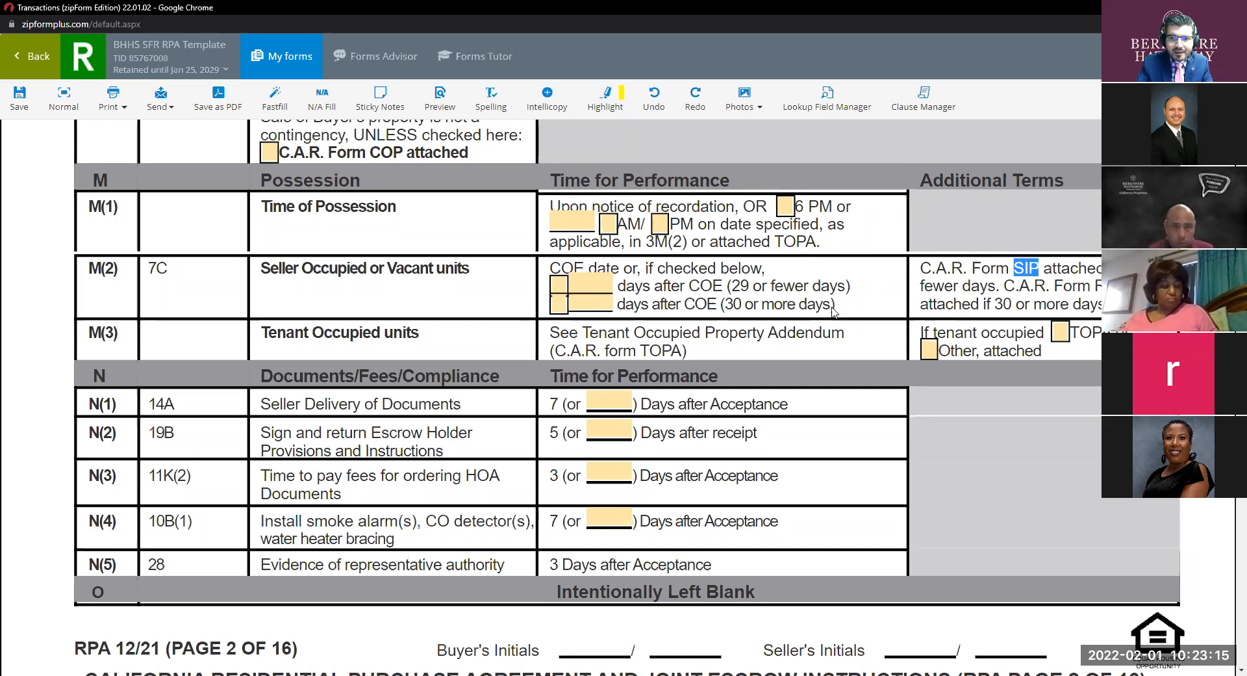
key(ctrl)
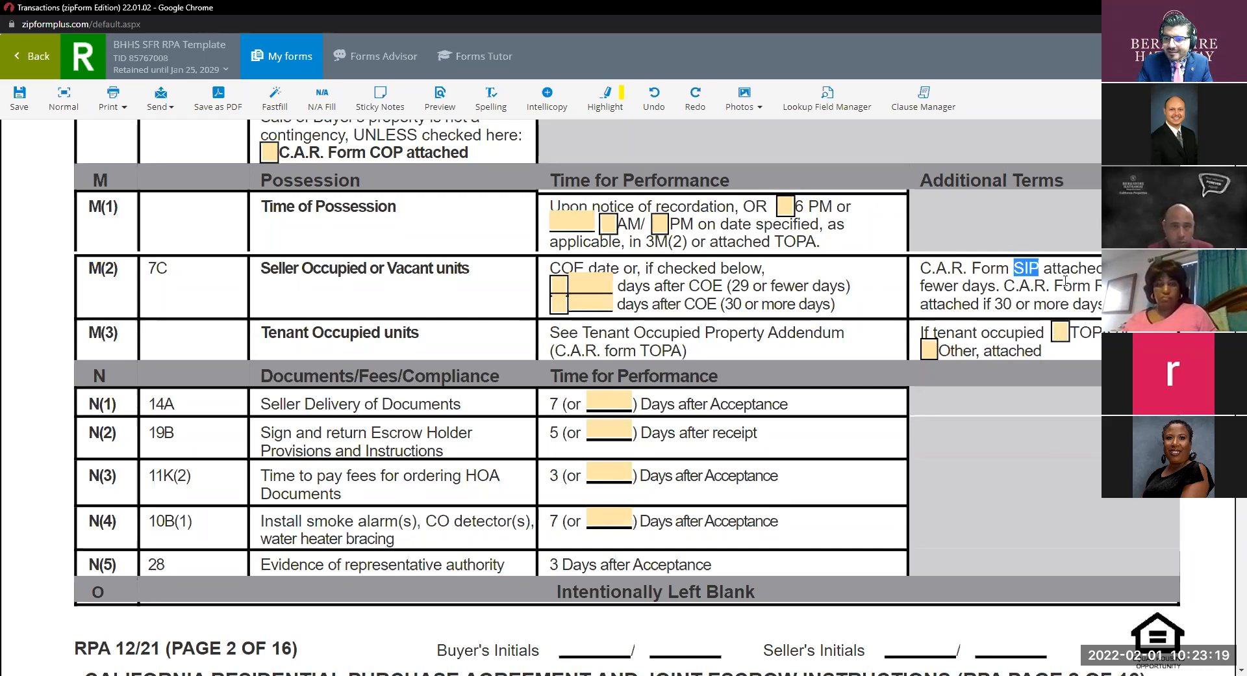
key(ctrl)
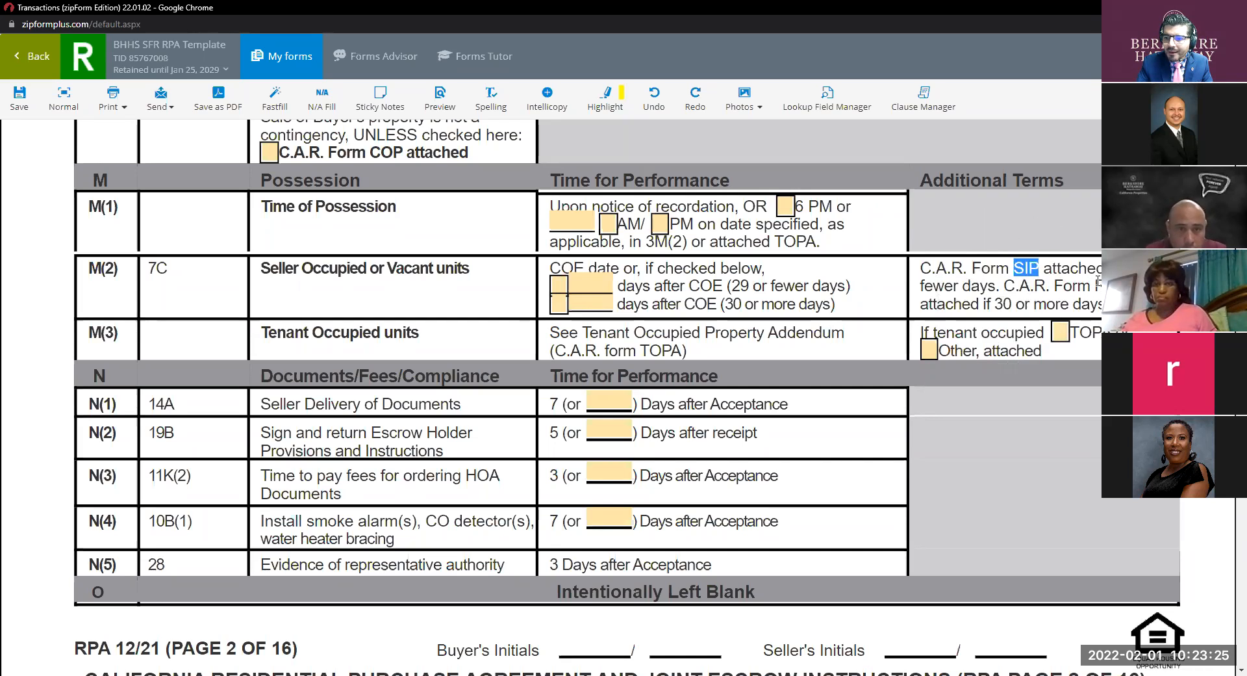
key(ctrl)
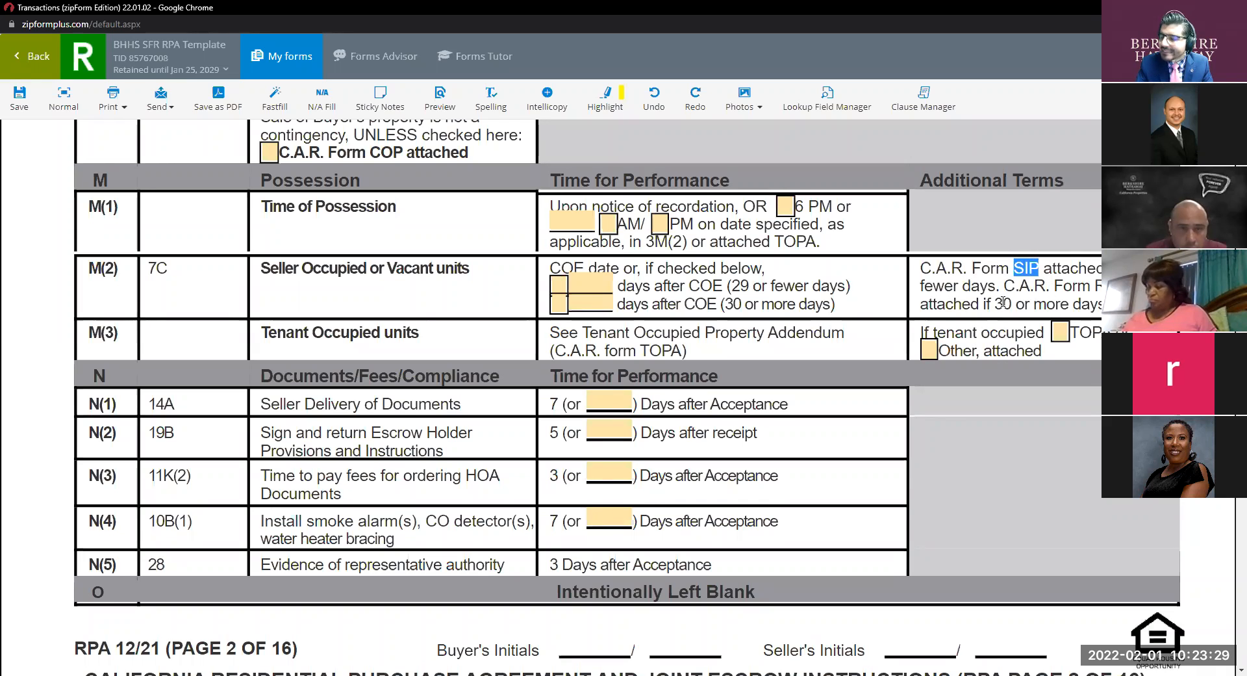
key(ctrl)
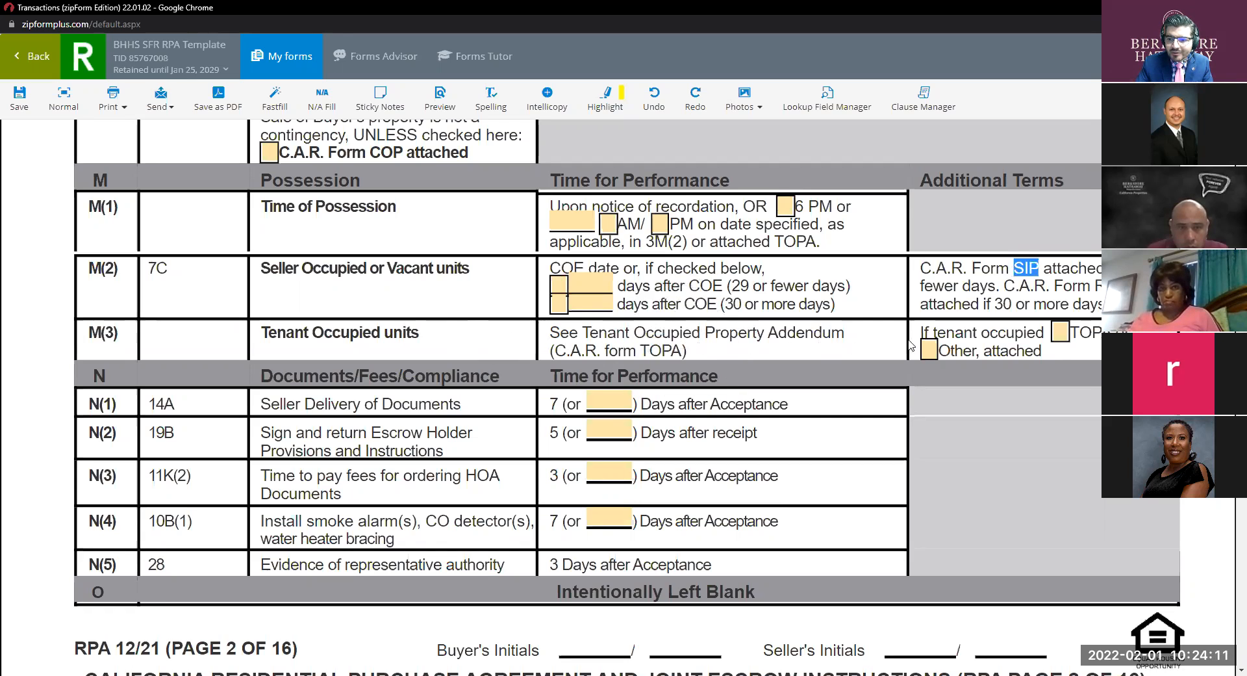
click(680, 351)
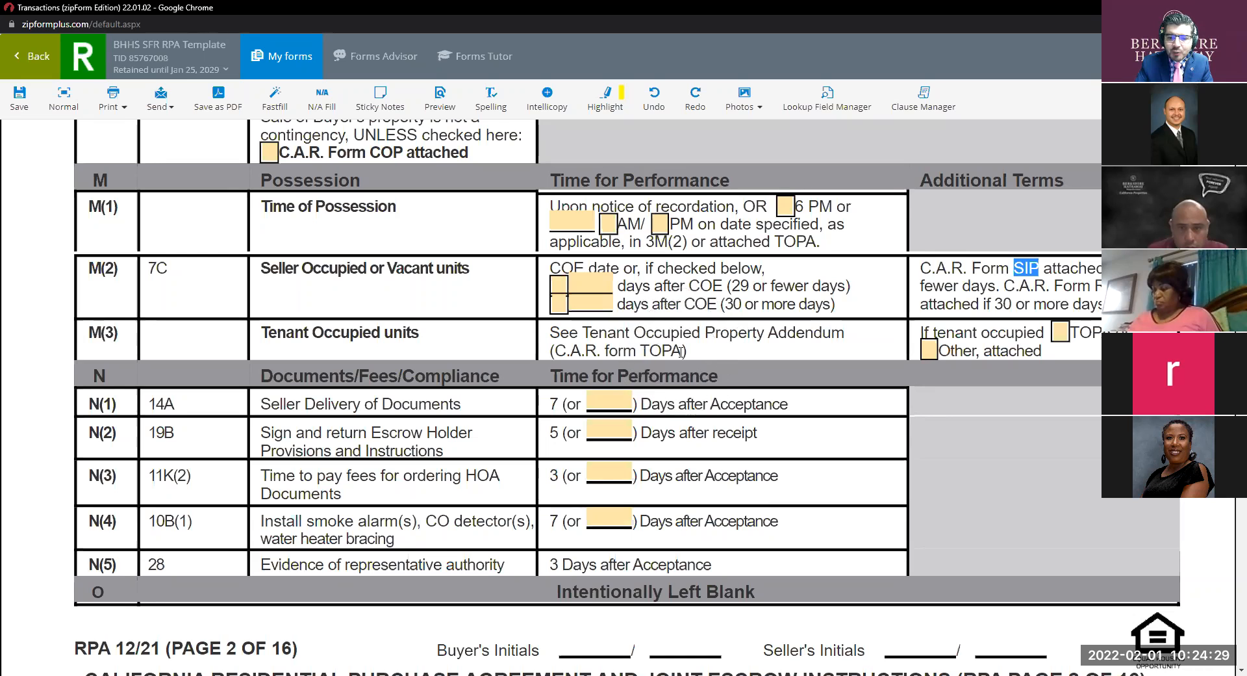
Scroll past sections N–P to the Q Allocation of Costs table, showing Seller paying the MyNHD hazard disclosure.
scroll(681, 351, down, 2)
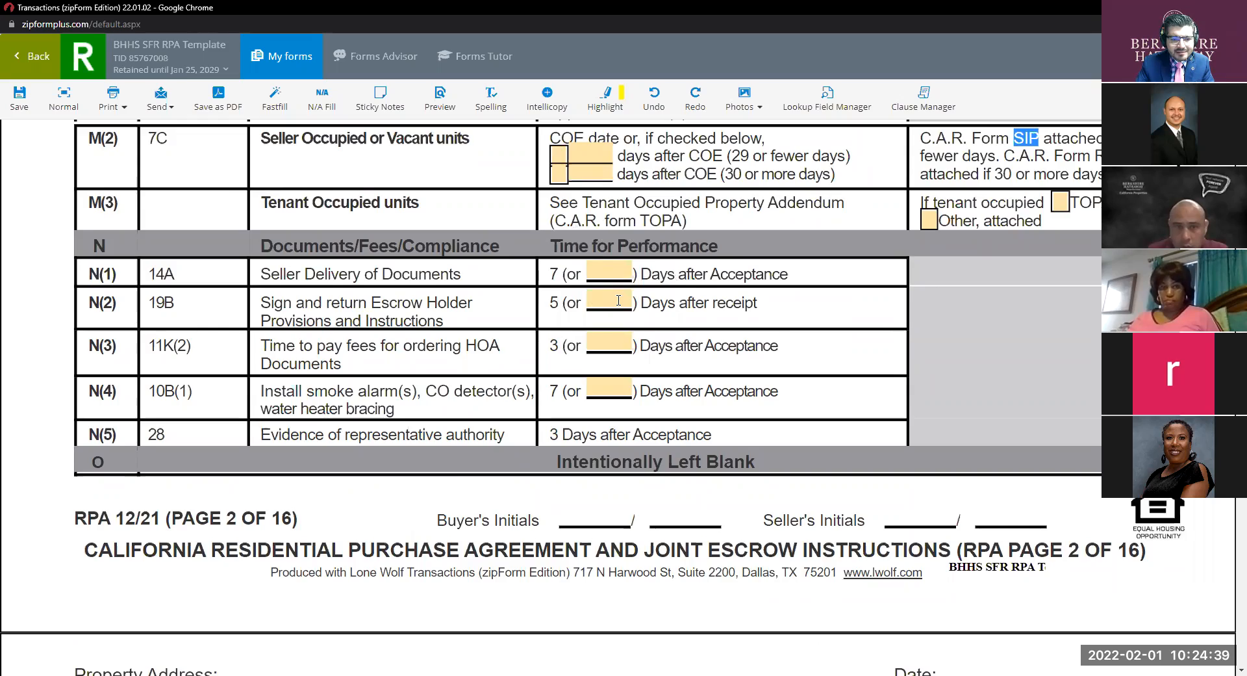
scroll(618, 300, down, 2)
scroll(618, 300, down, 3)
scroll(626, 303, up, 10)
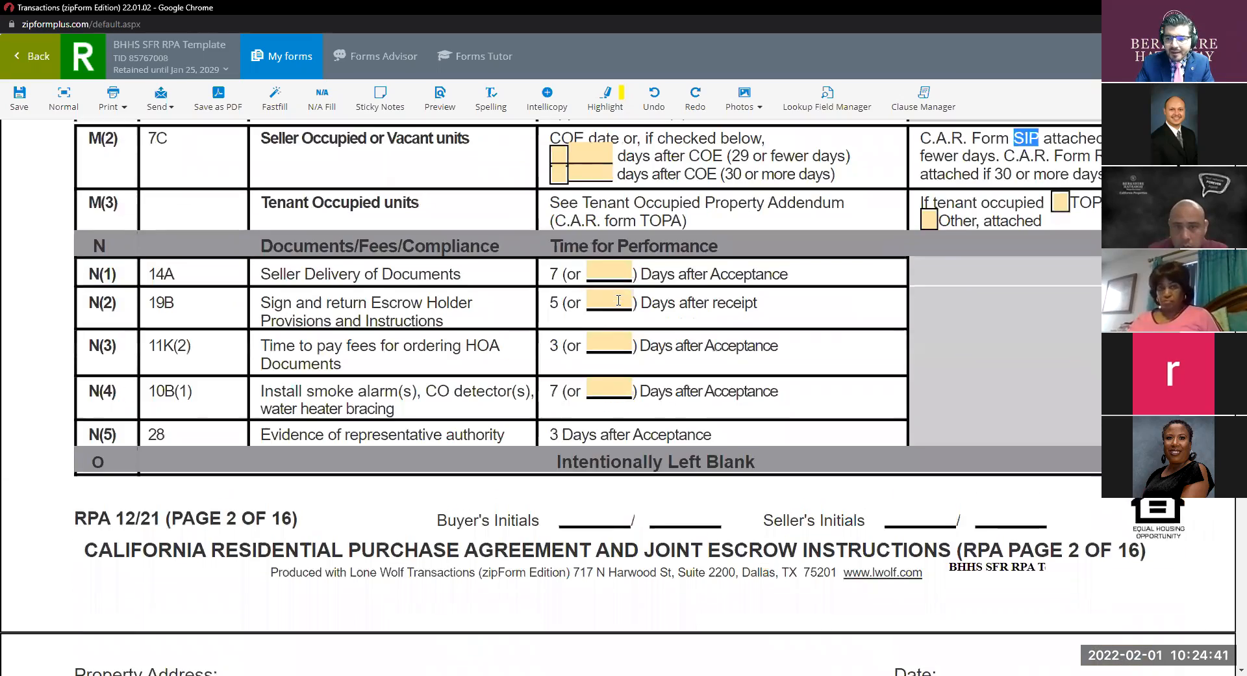
scroll(627, 305, down, 7)
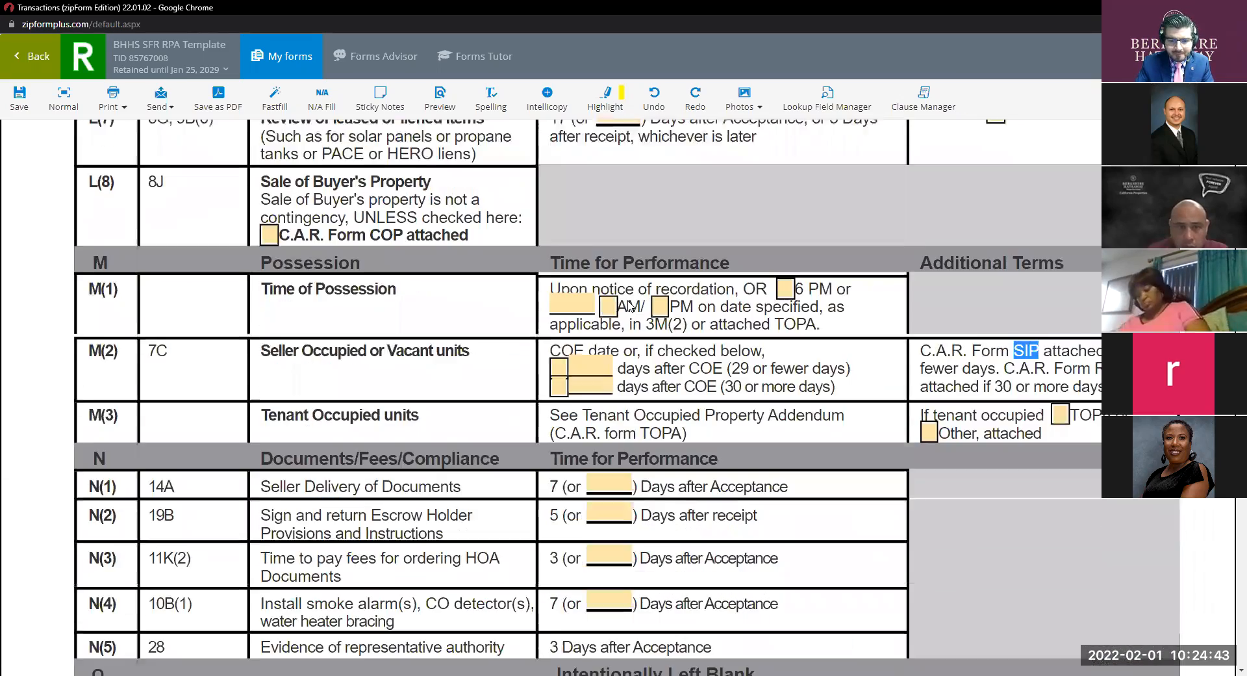
scroll(628, 303, down, 7)
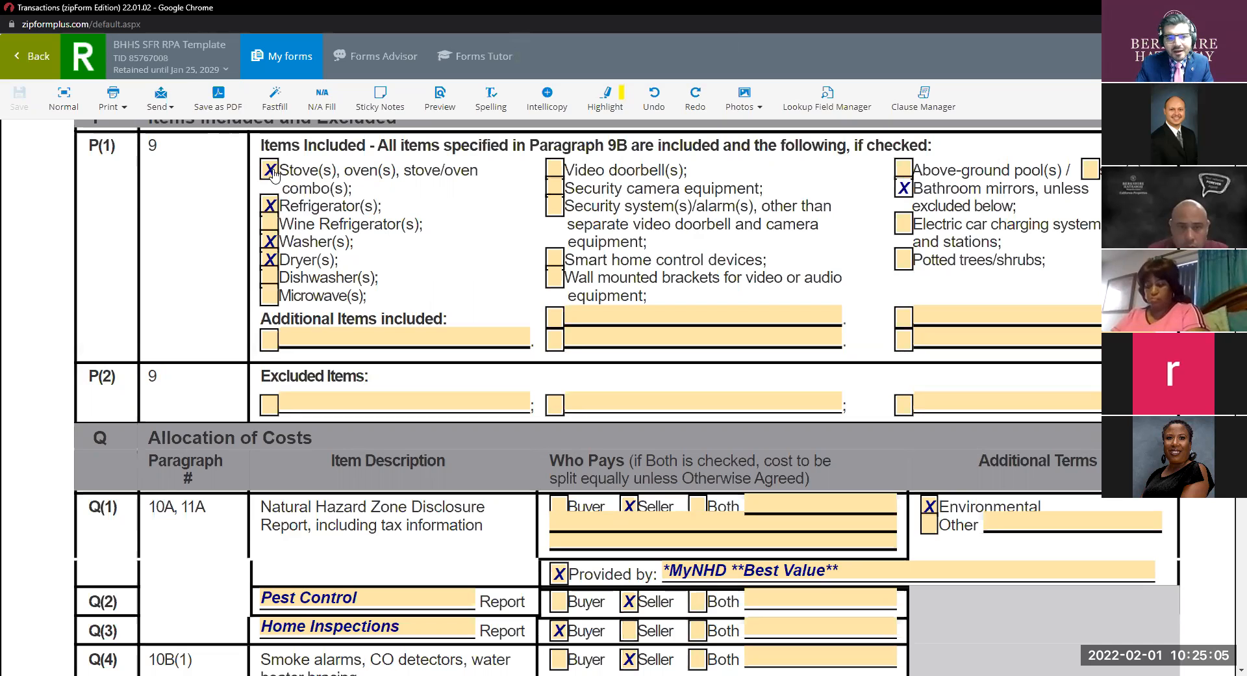
scroll(479, 286, down, 2)
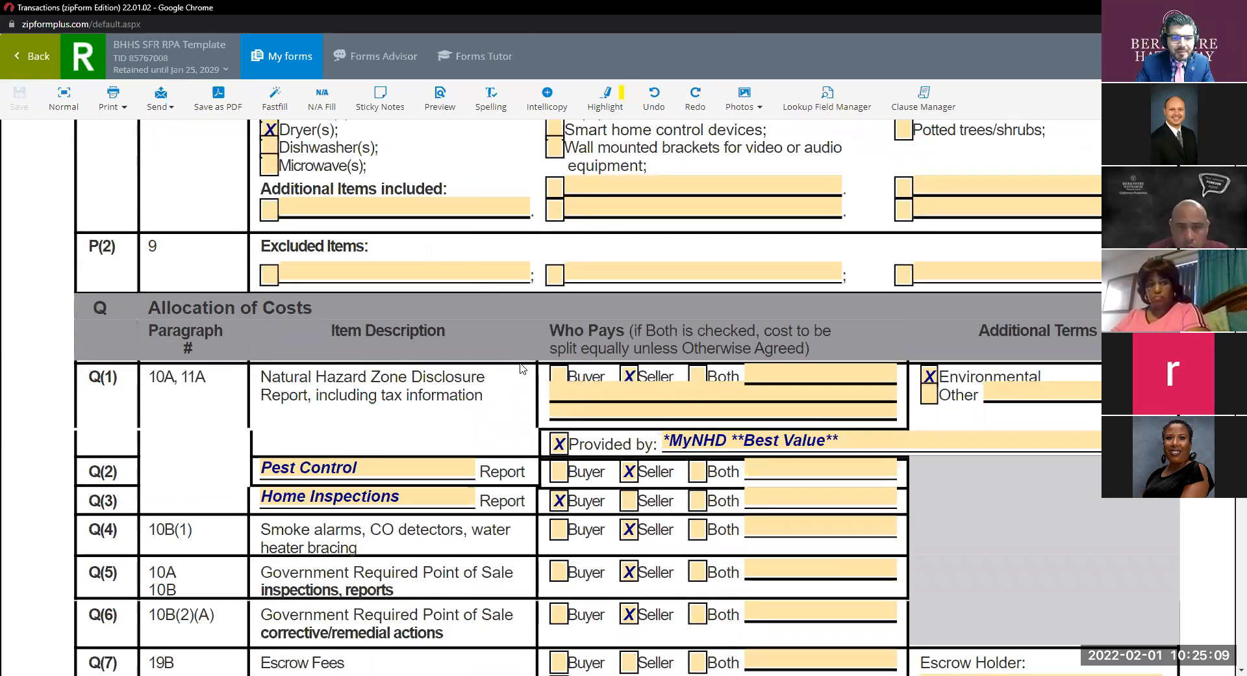
drag(225, 308, 315, 315)
click(376, 323)
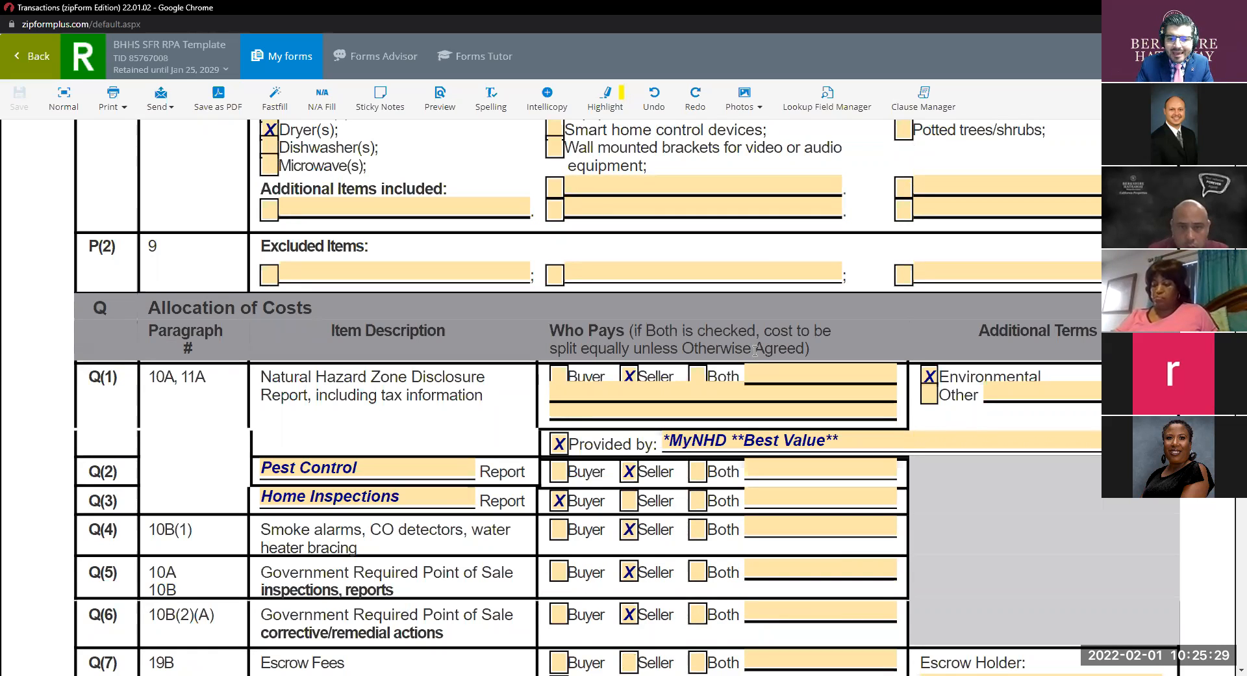
scroll(625, 318, down, 1)
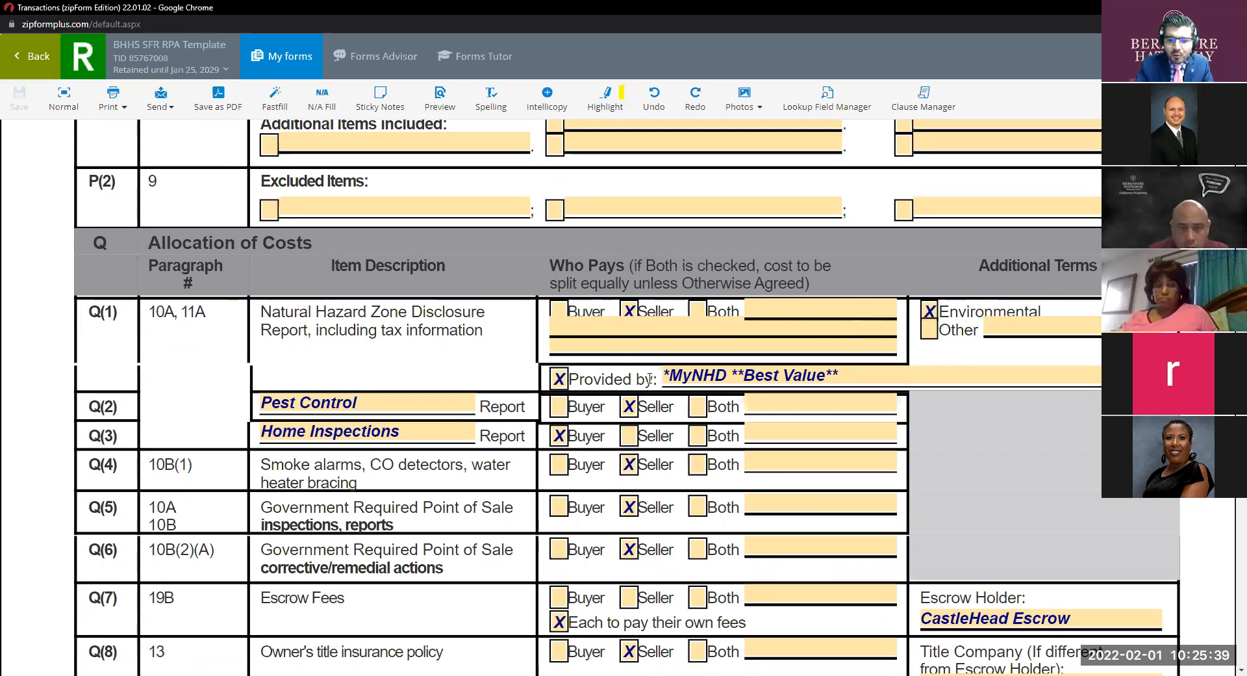
click(714, 375)
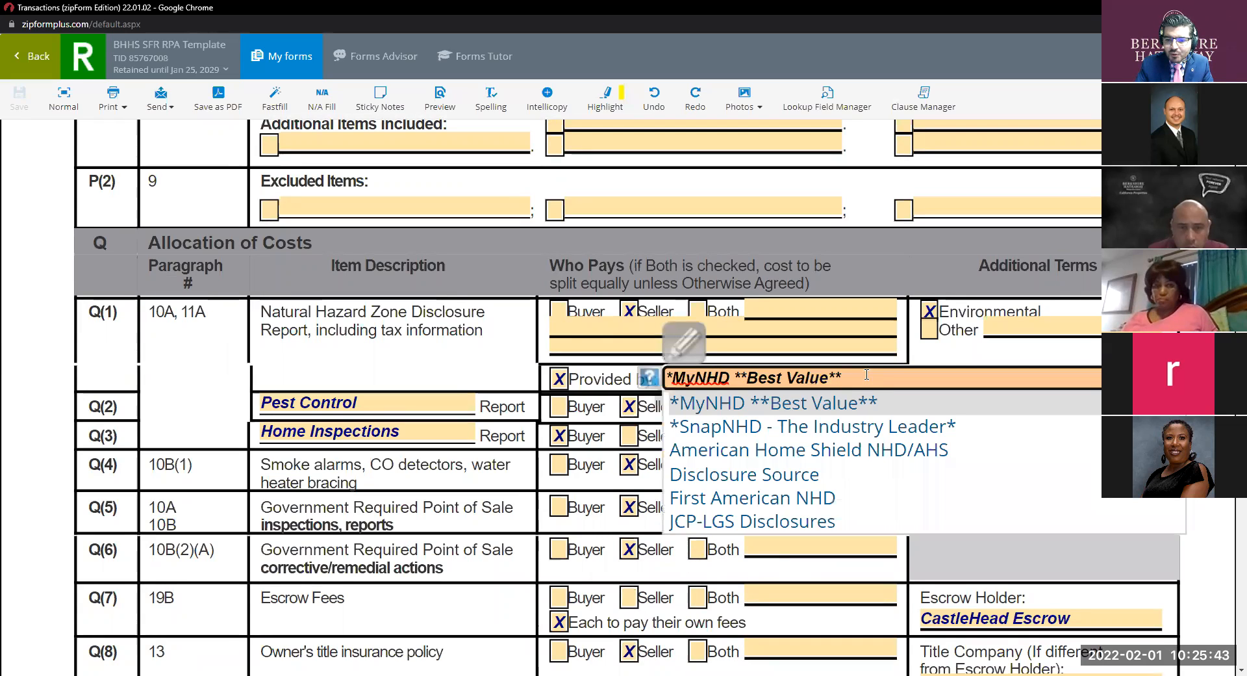
click(858, 439)
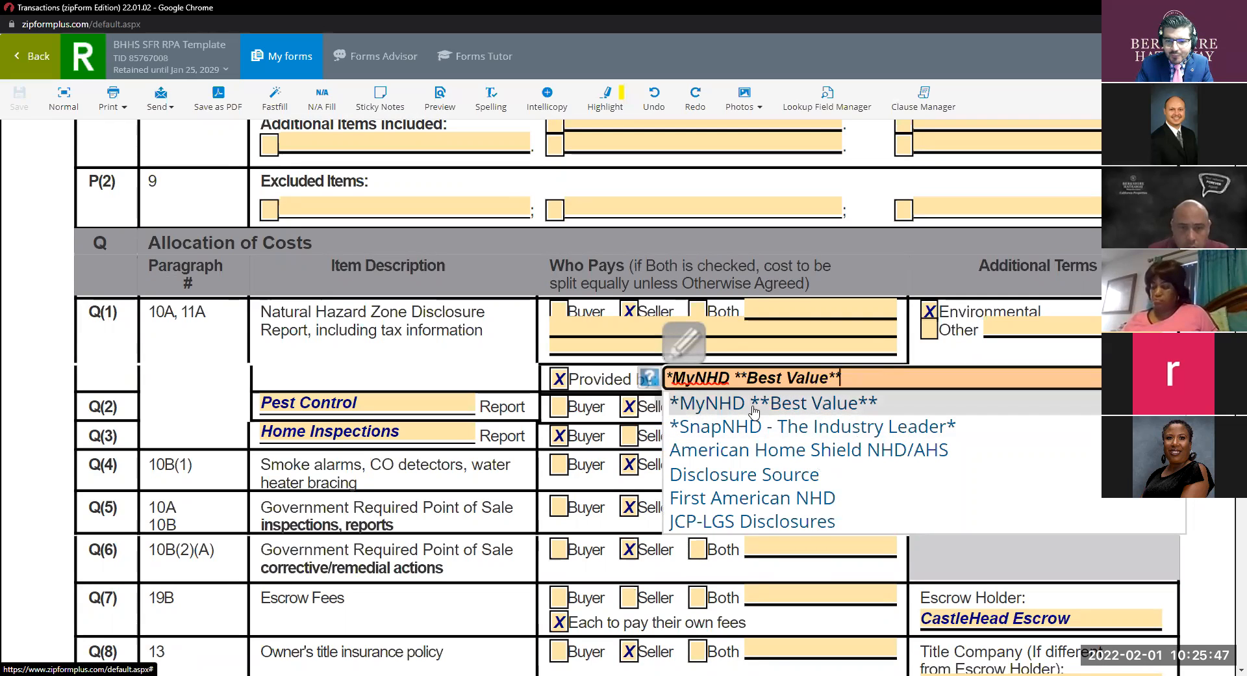
key(ctrl)
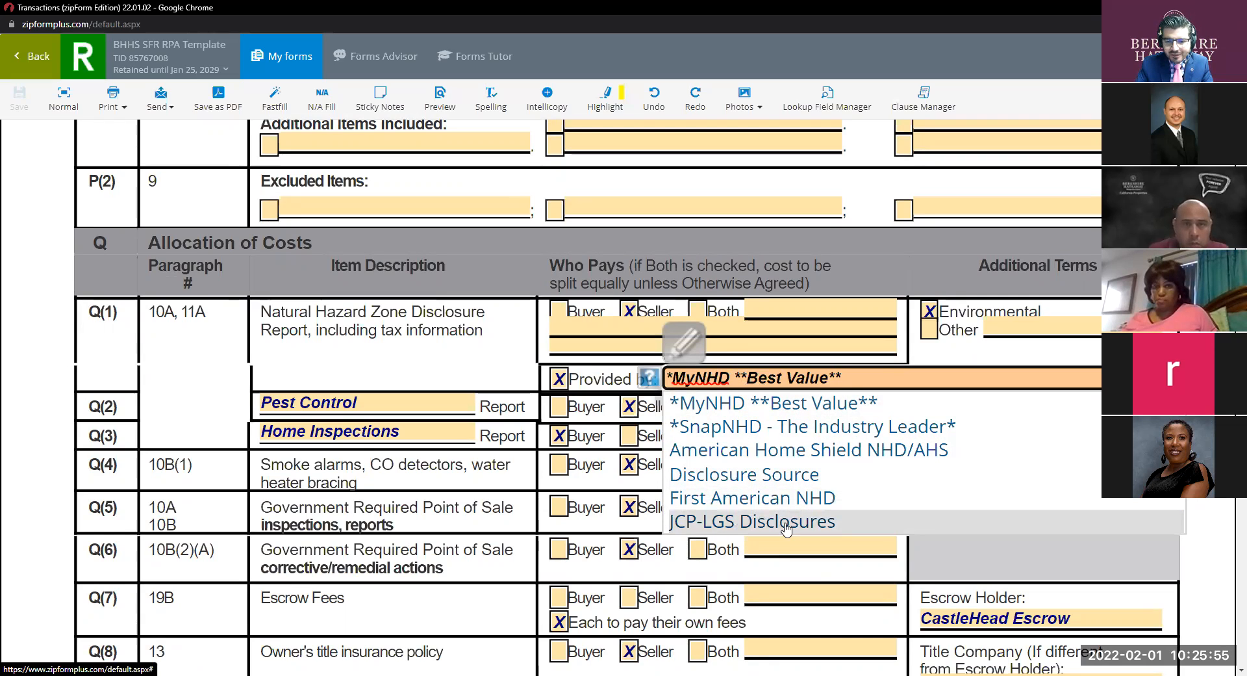
click(474, 364)
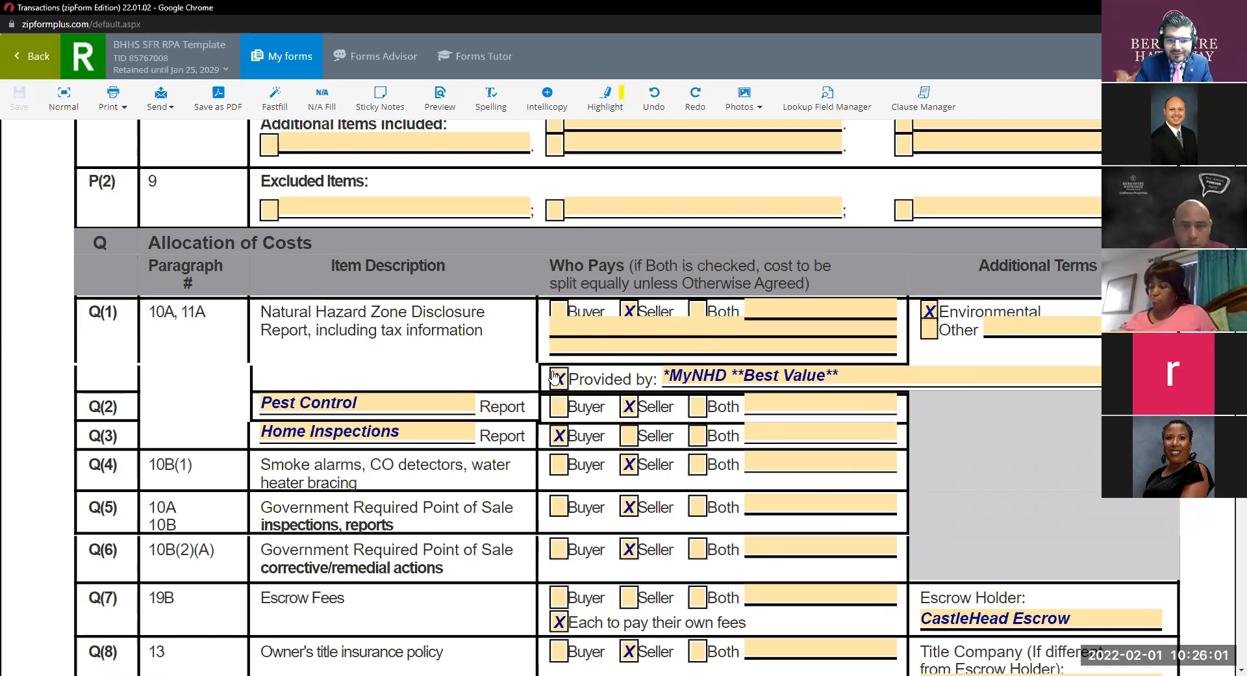
Scroll through Allocation of Costs rows Q(7)–Q(14), from escrow and title fees to HOA transfer fees.
scroll(558, 374, down, 1)
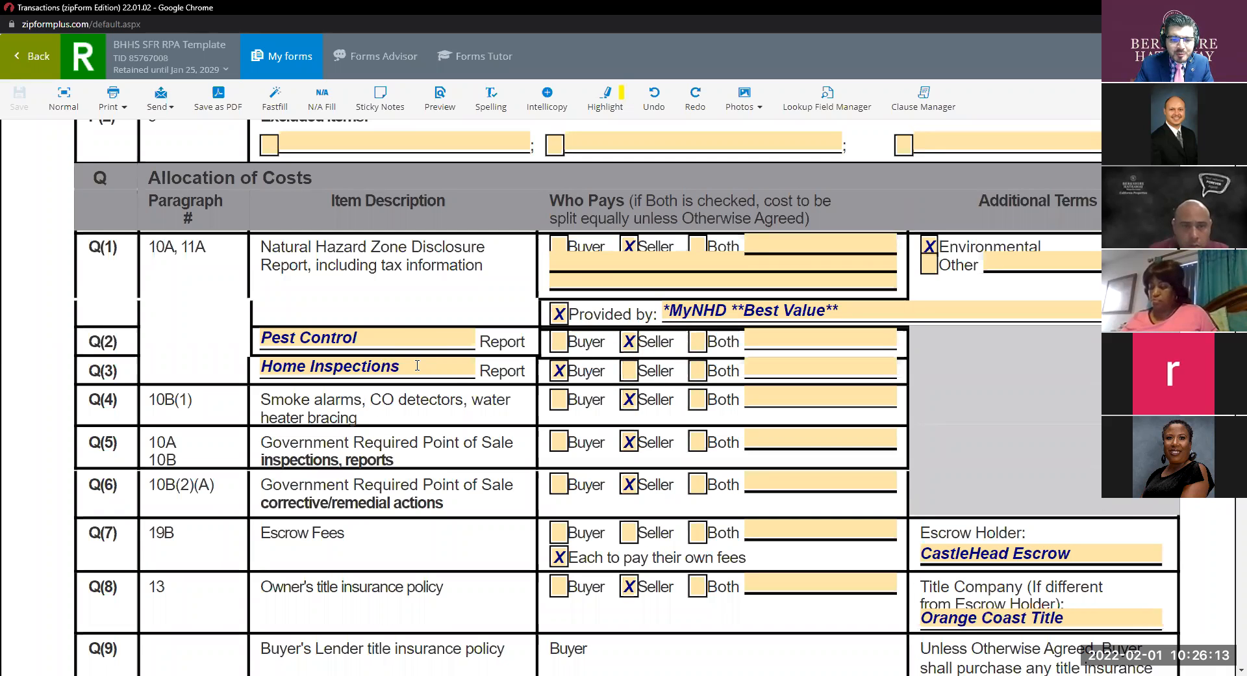
key(ctrl)
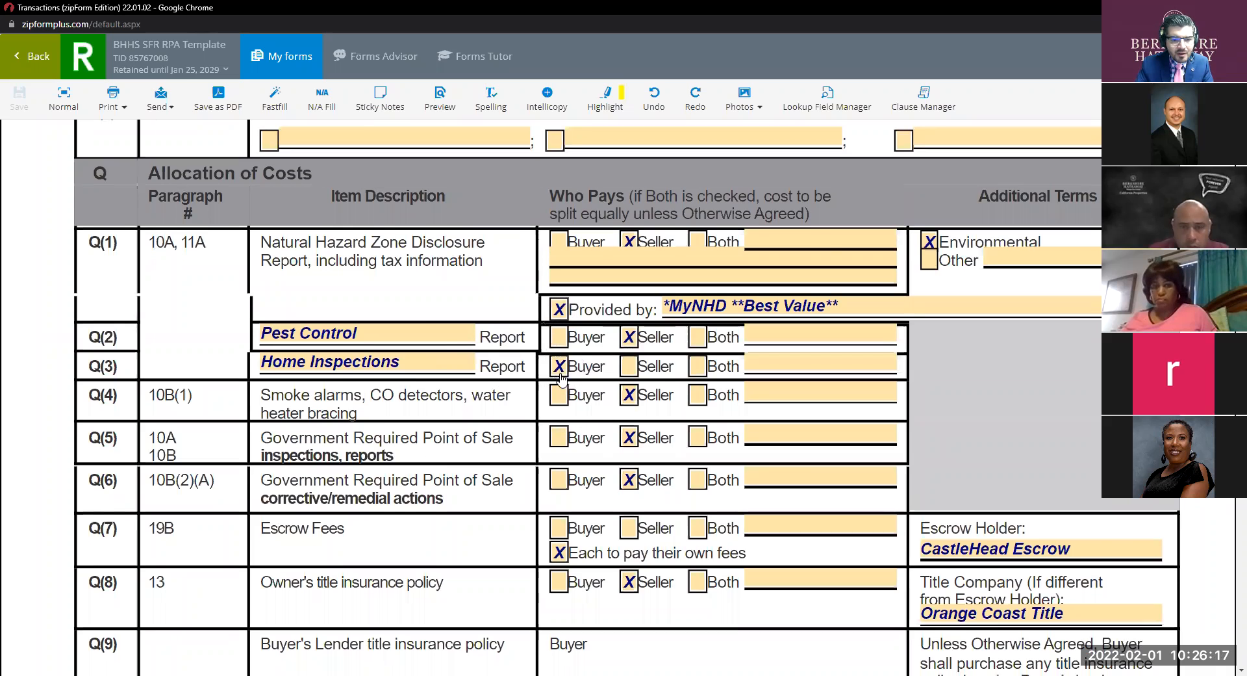
scroll(478, 360, down, 1)
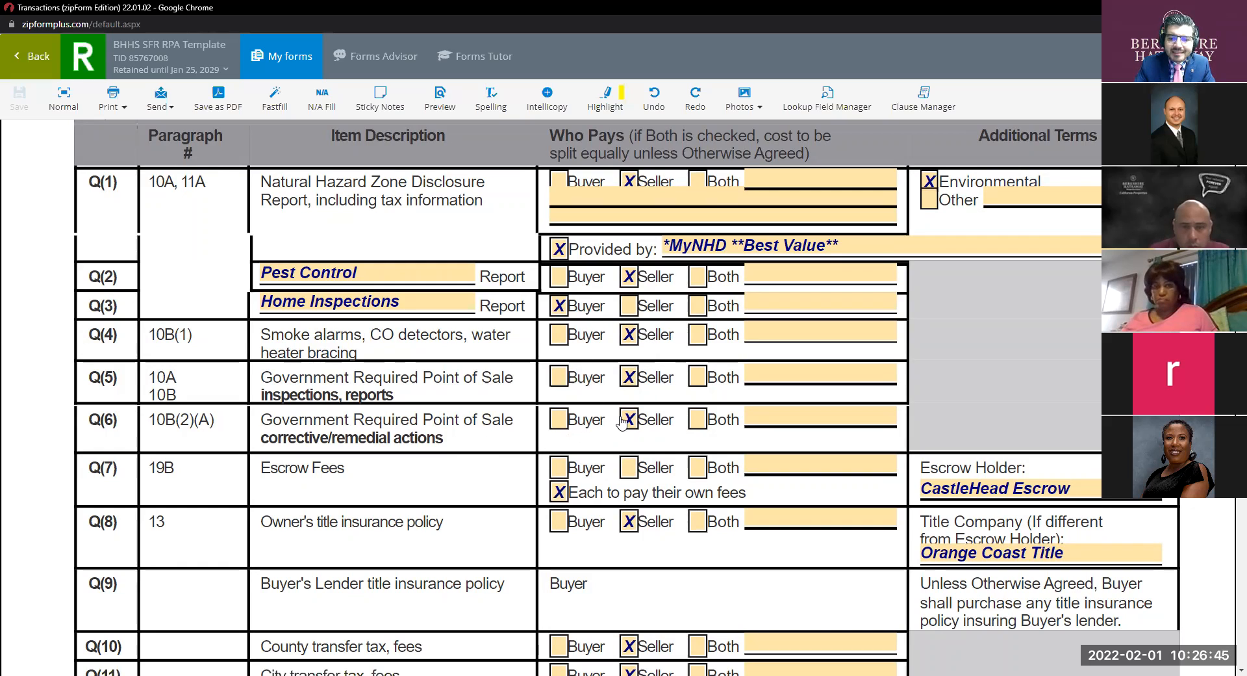
scroll(632, 422, down, 1)
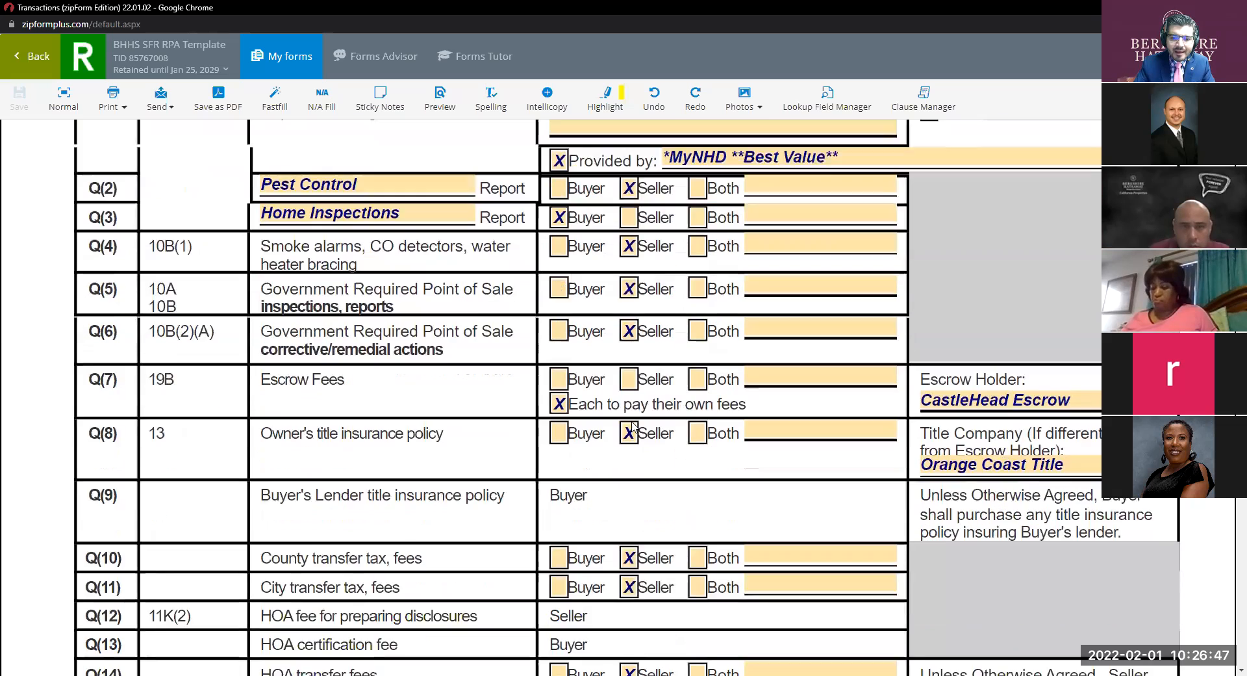
scroll(632, 425, down, 1)
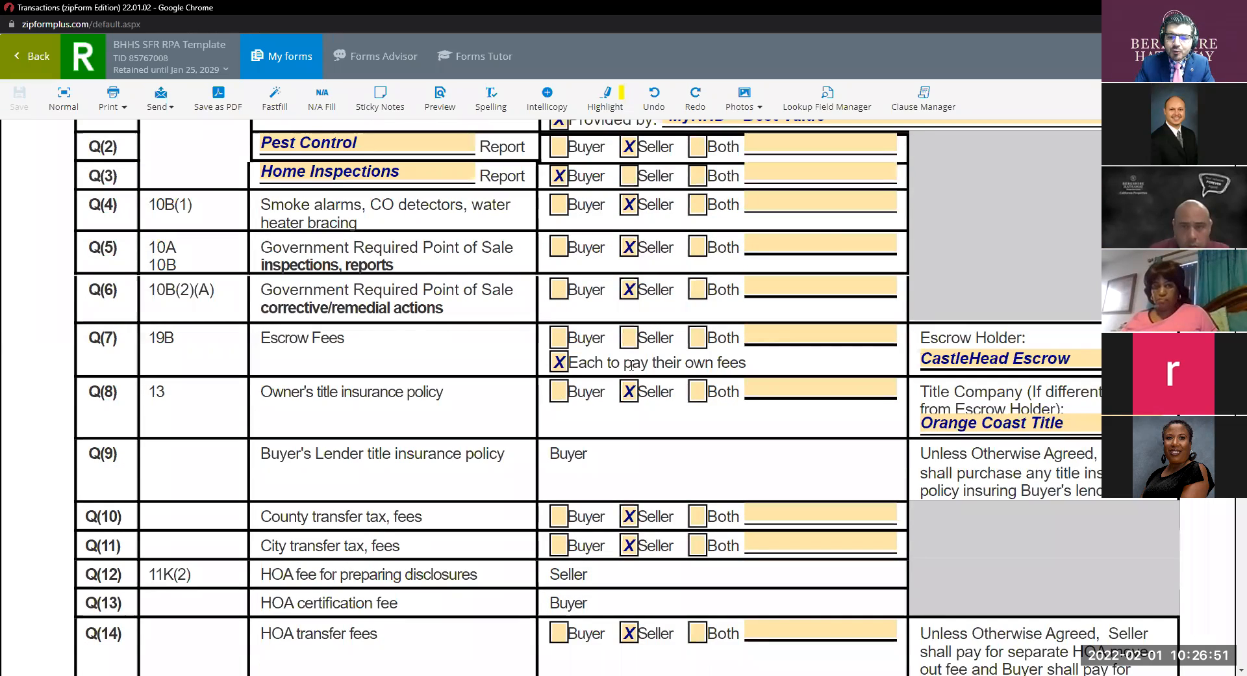
Mark Q(7) escrow fees as 'Each to pay their own fees' and review CastleHead Escrow as escrow holder.
click(697, 337)
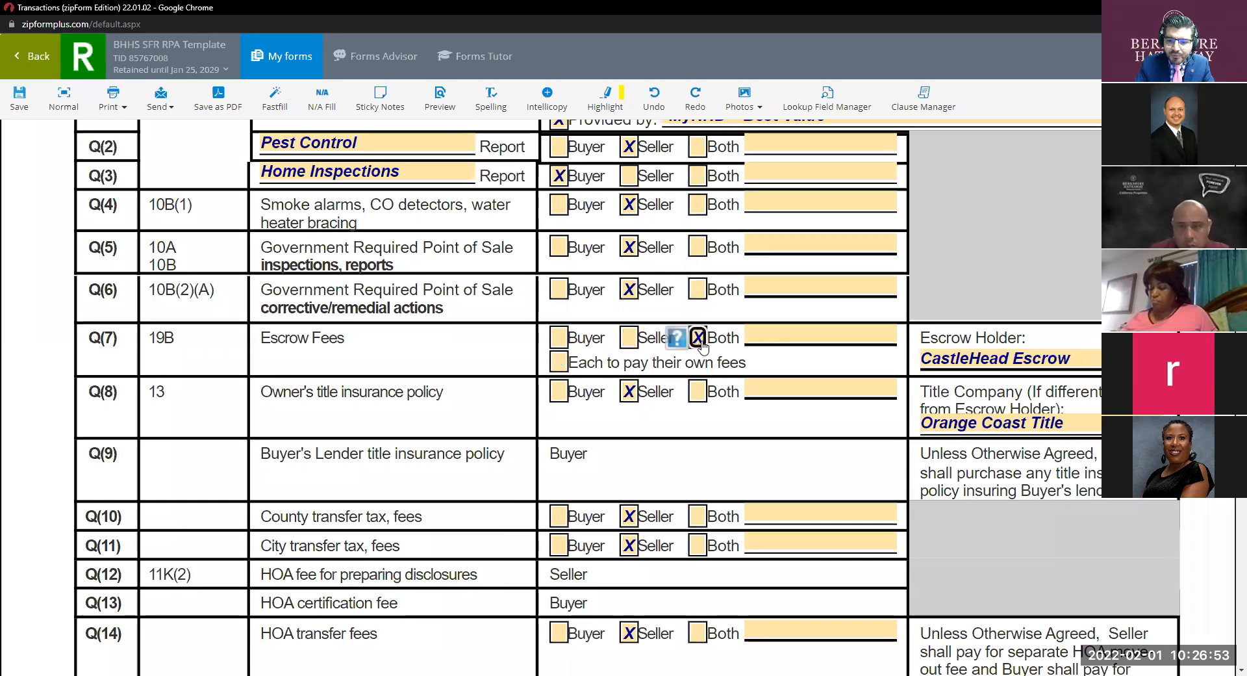
click(565, 364)
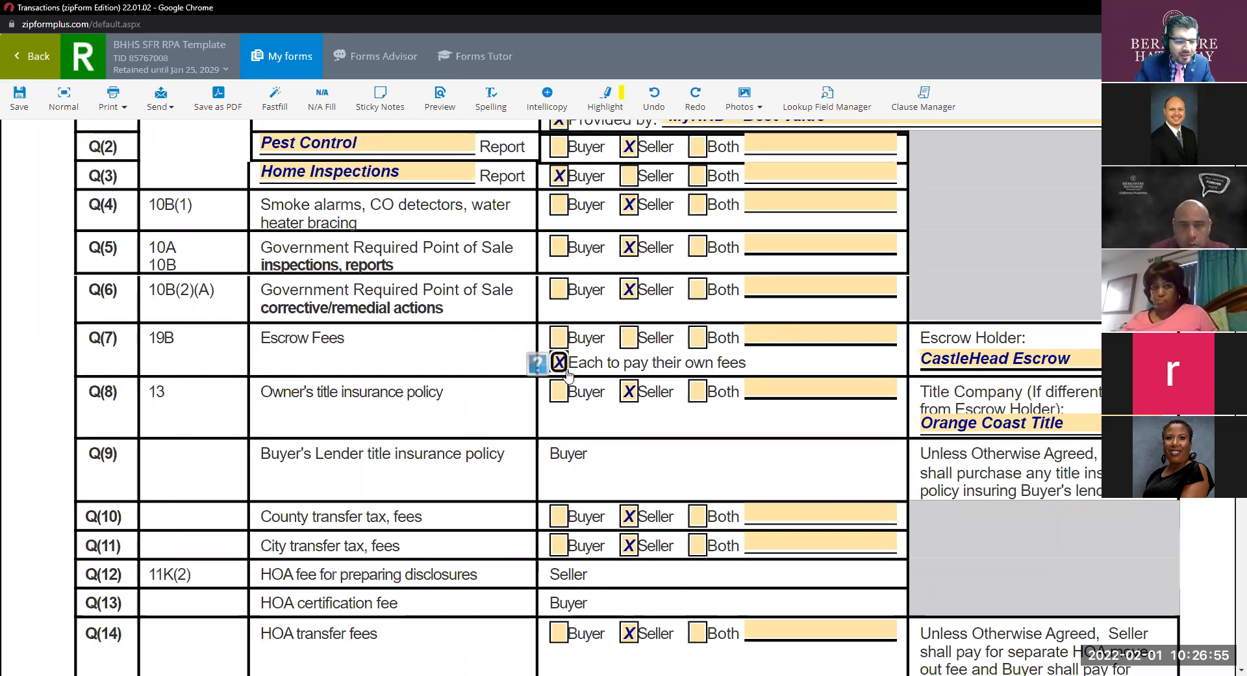
click(922, 359)
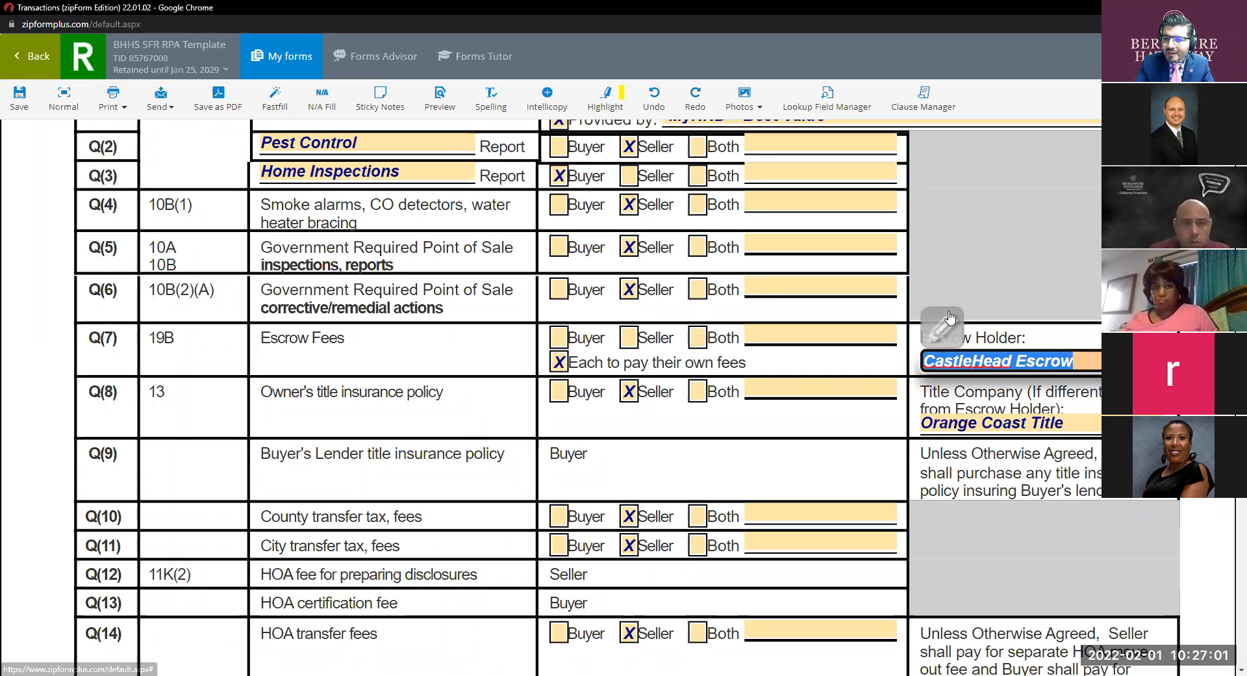
click(1055, 351)
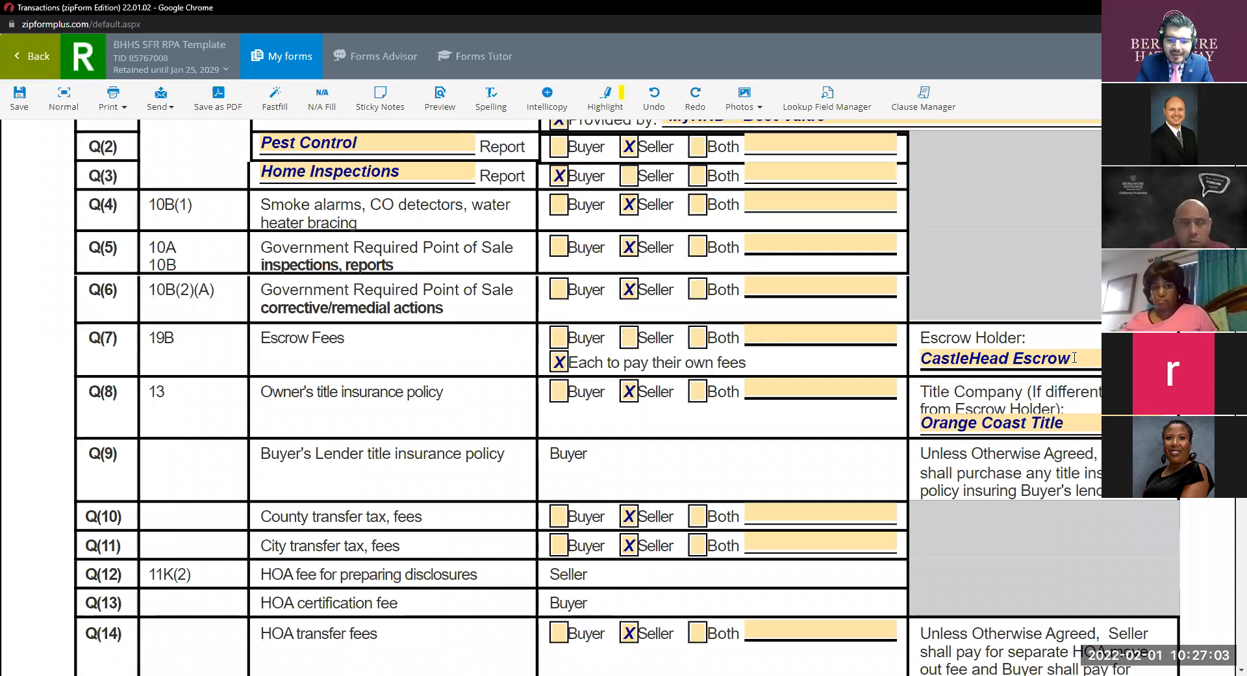
key(ctrl)
key(ctrl)
key(ctrl)
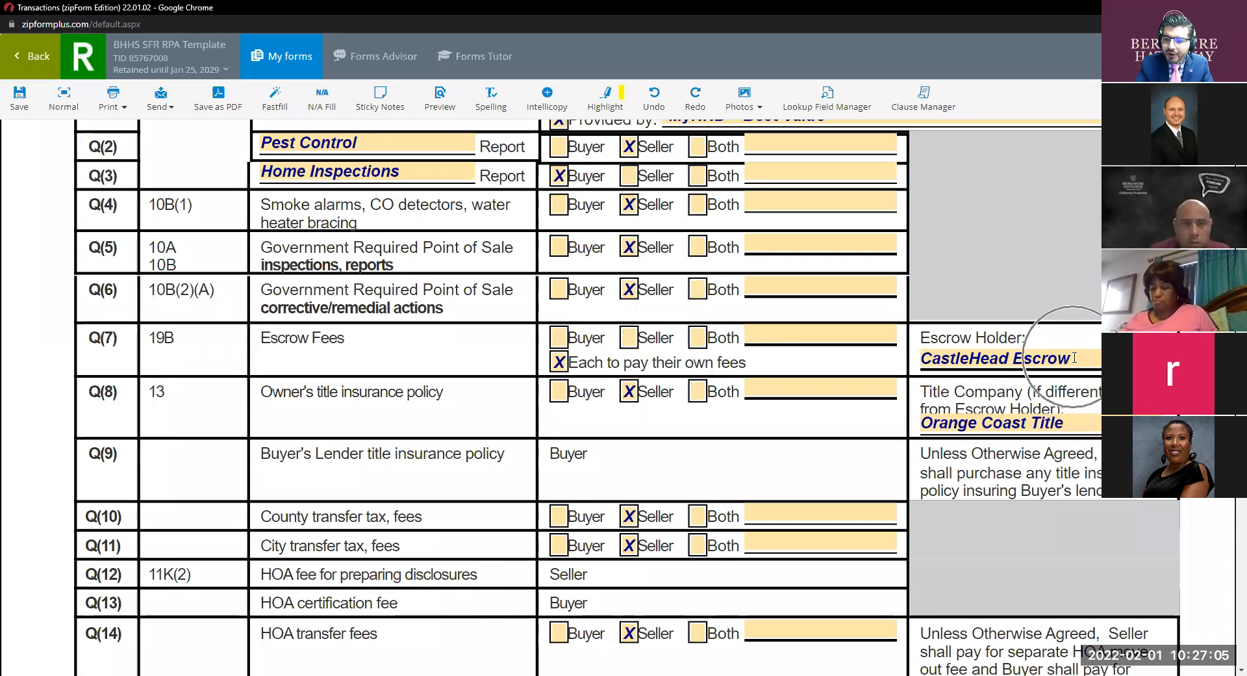
click(1074, 358)
double_click(1075, 357)
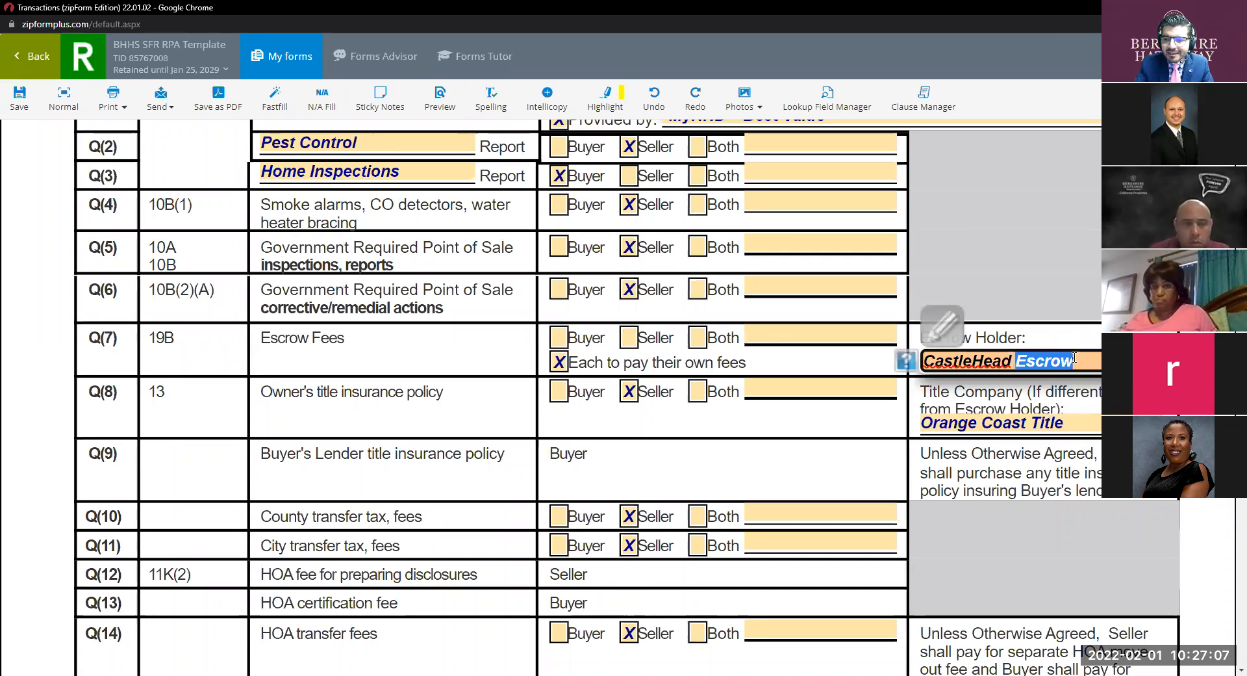
triple_click(1079, 356)
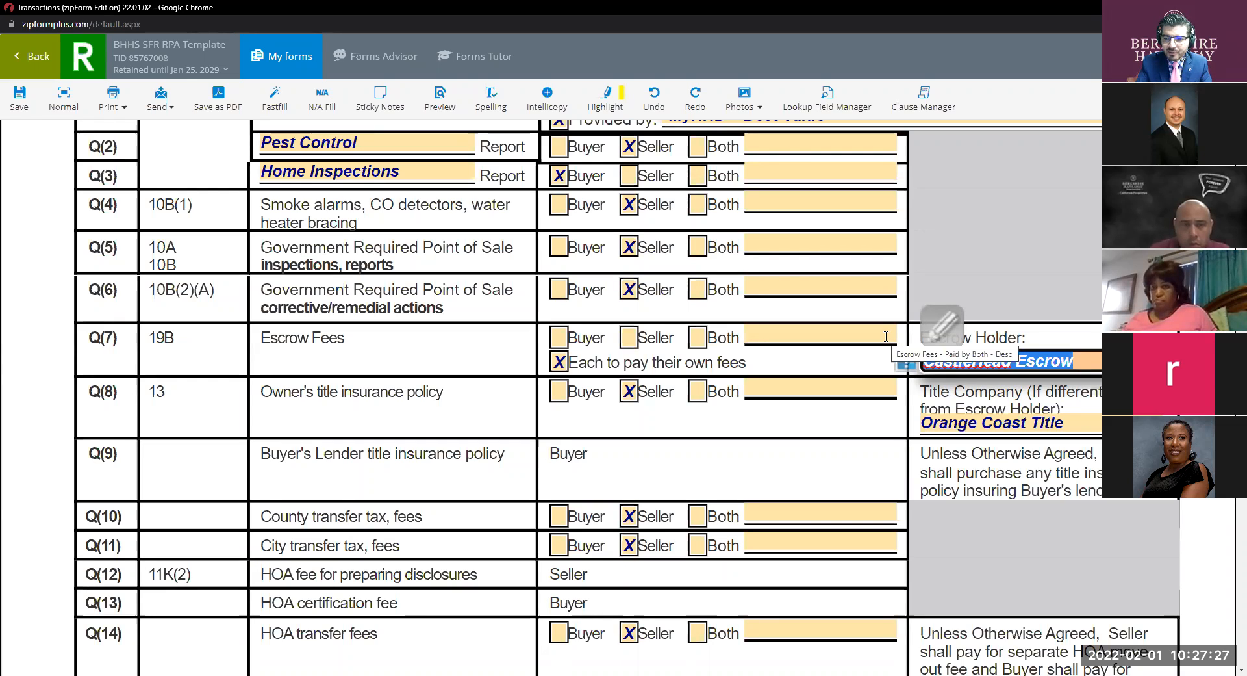
click(1091, 362)
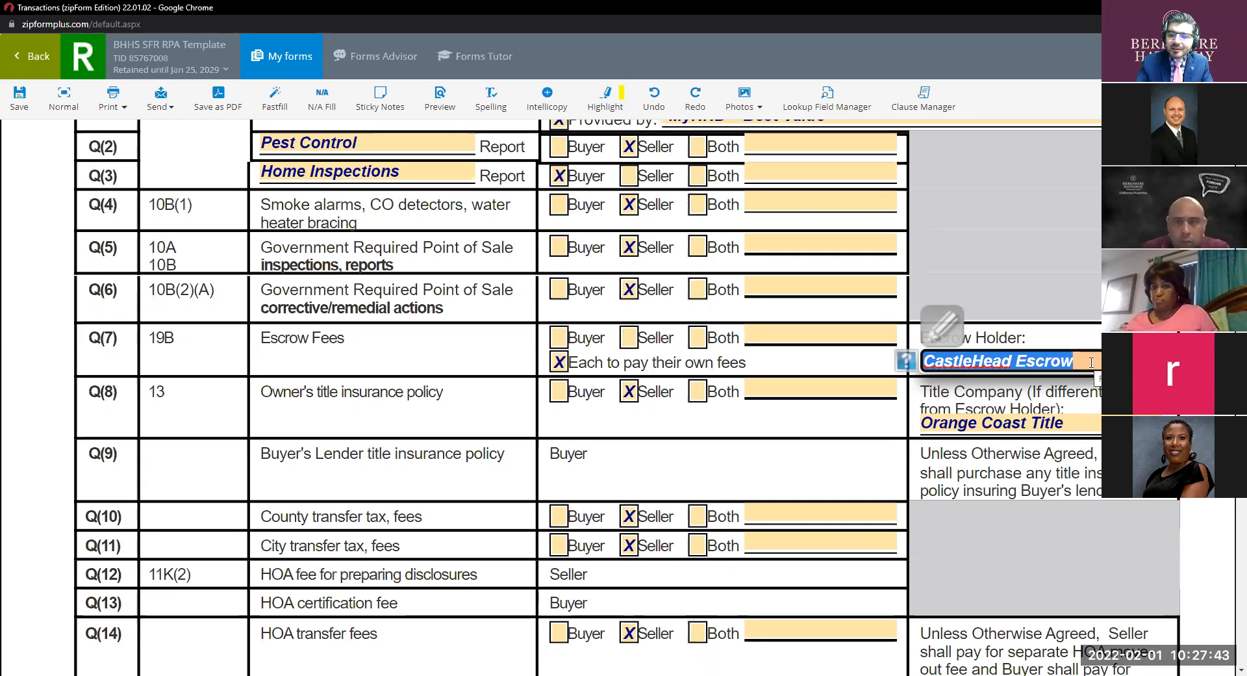
key(ctrl)
key(ctrl)
key(ctrl)
key(ctrl)
key(ctrl)
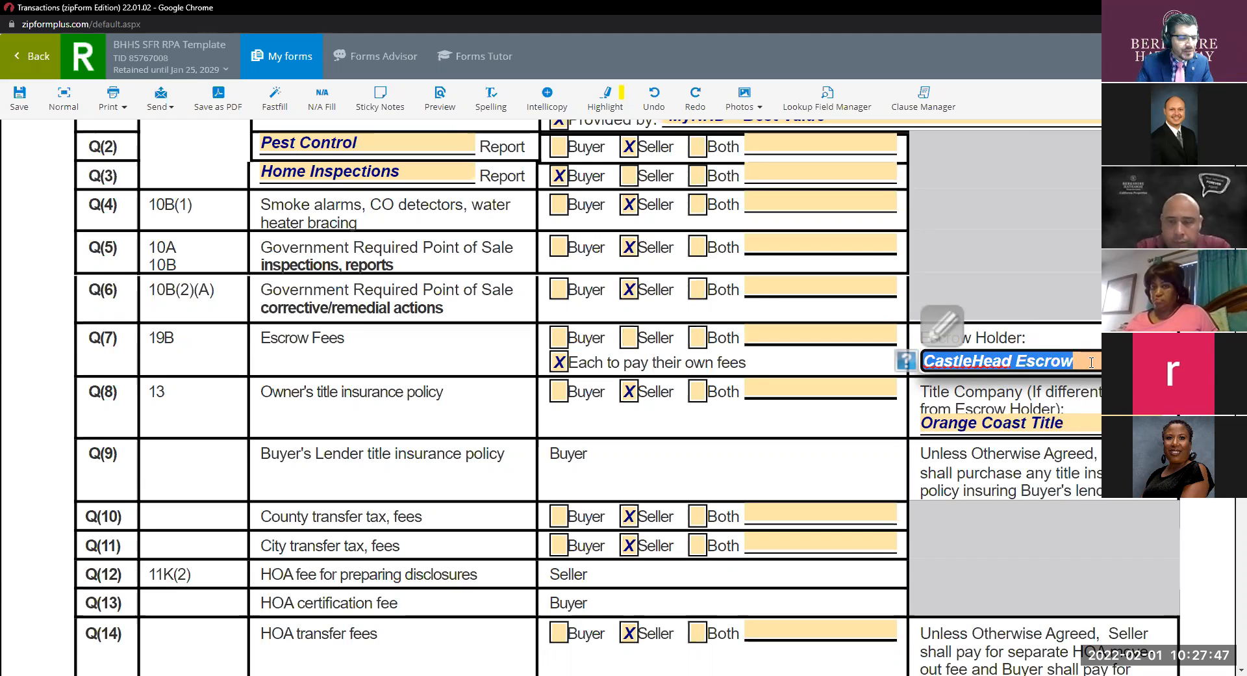
key(ctrl)
key(ctrl)
key(ctrl)
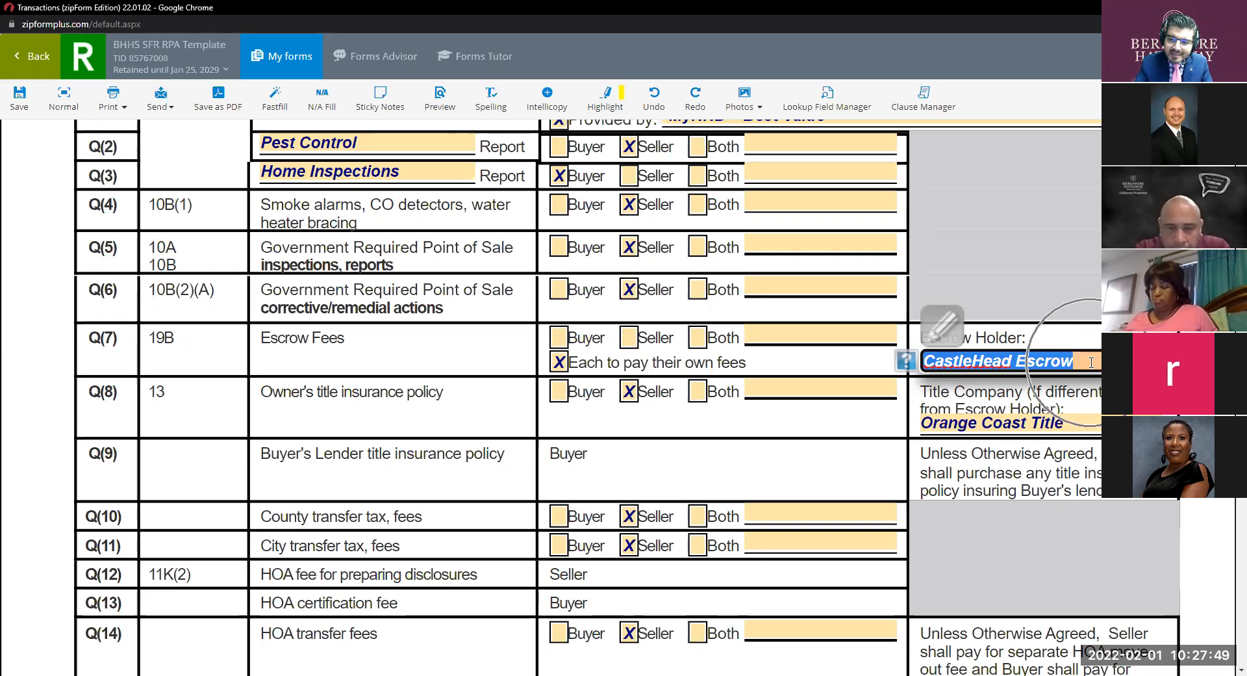
click(1077, 429)
click(628, 398)
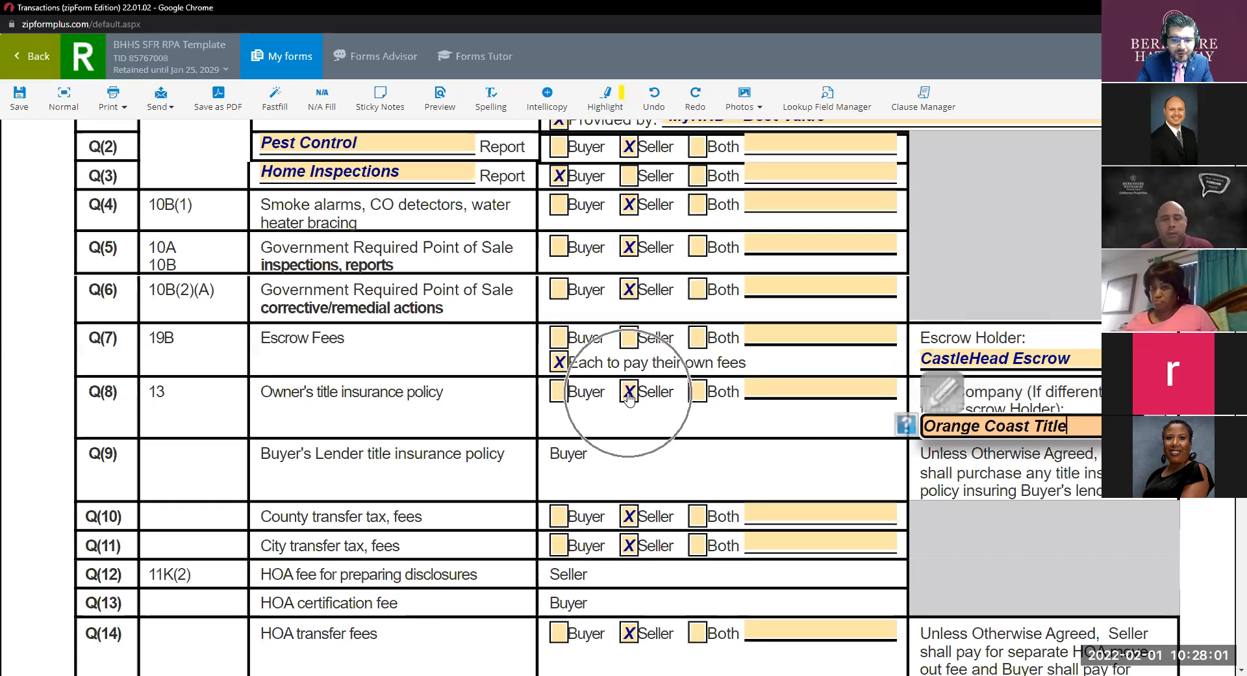
scroll(483, 316, down, 2)
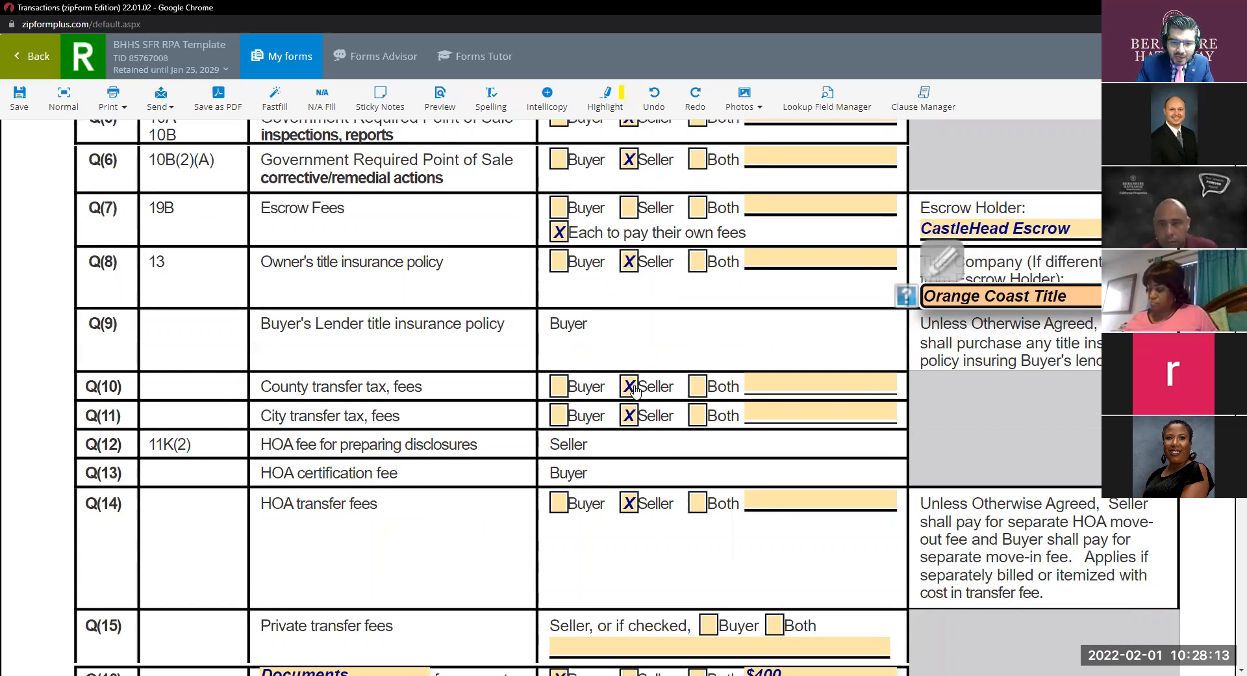
scroll(383, 335, down, 2)
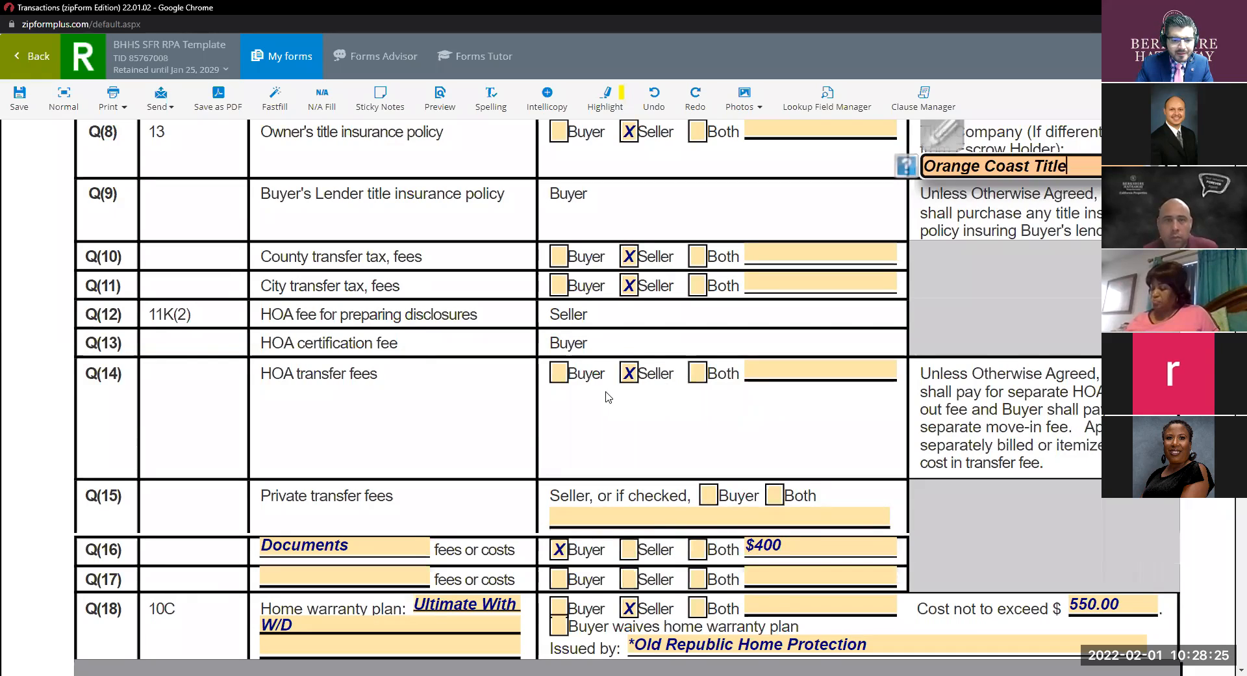
scroll(454, 389, down, 2)
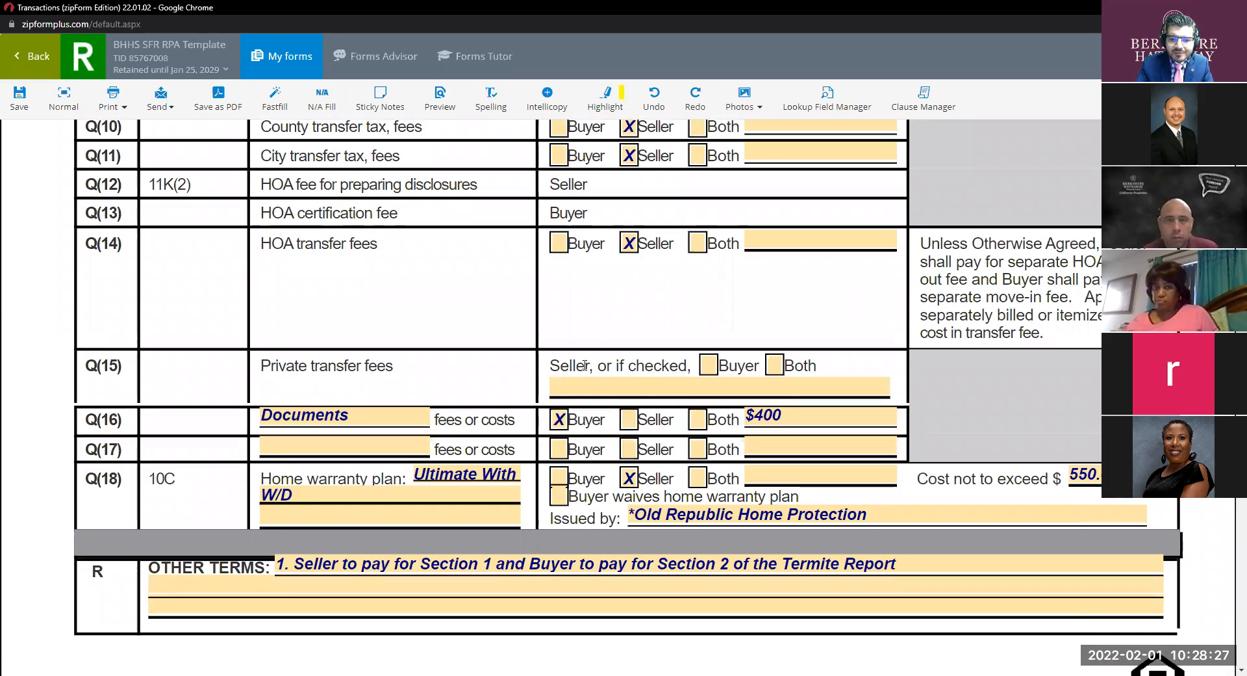
click(692, 390)
text(If appliable)
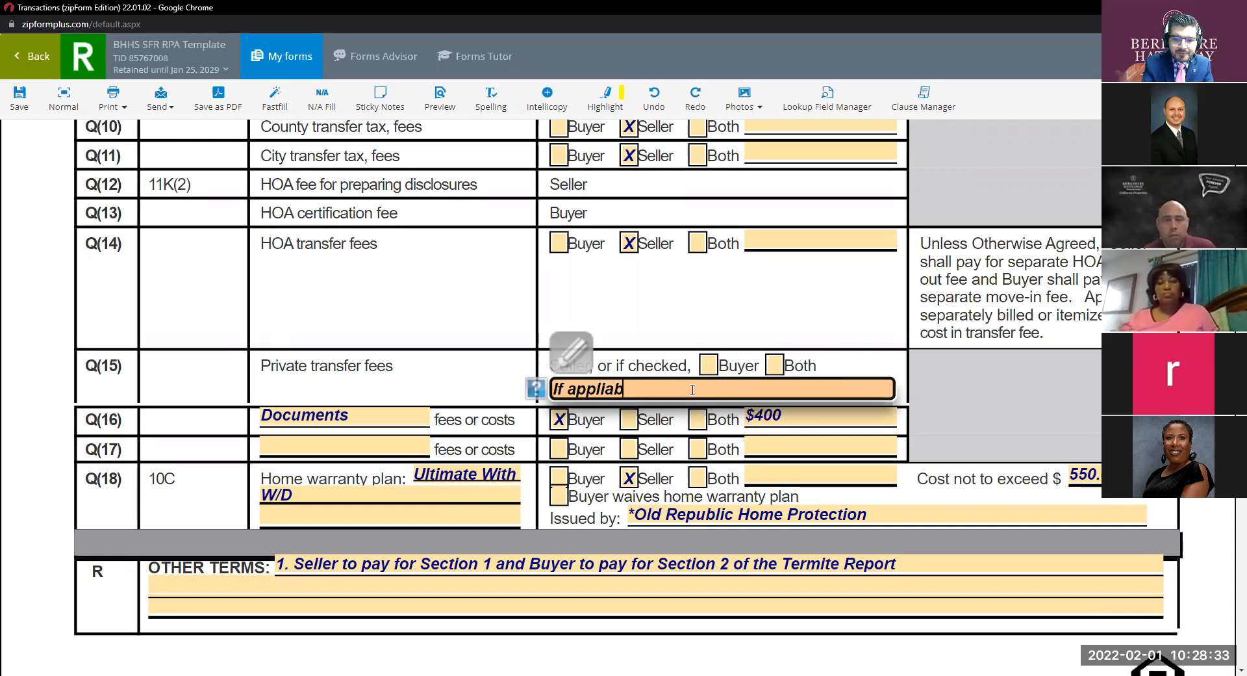
key(BackSpace)
key(BackSpace)
key(BackSpace)
key(BackSpace)
text(cable)
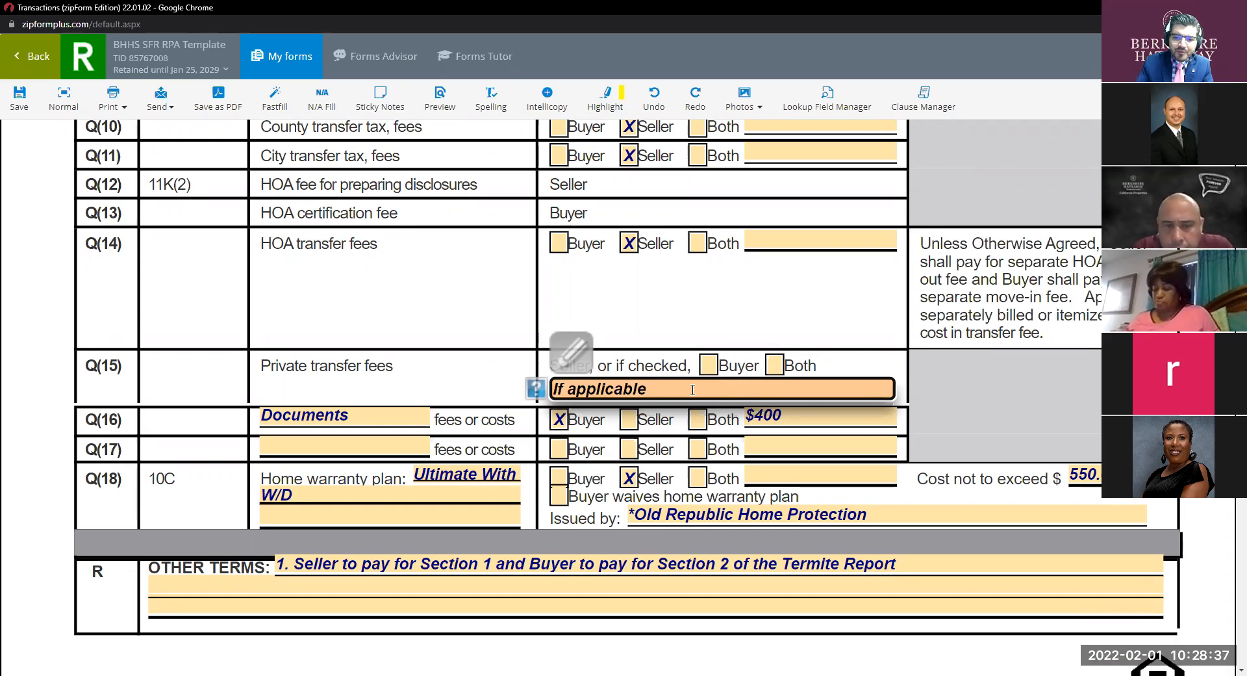
click(784, 308)
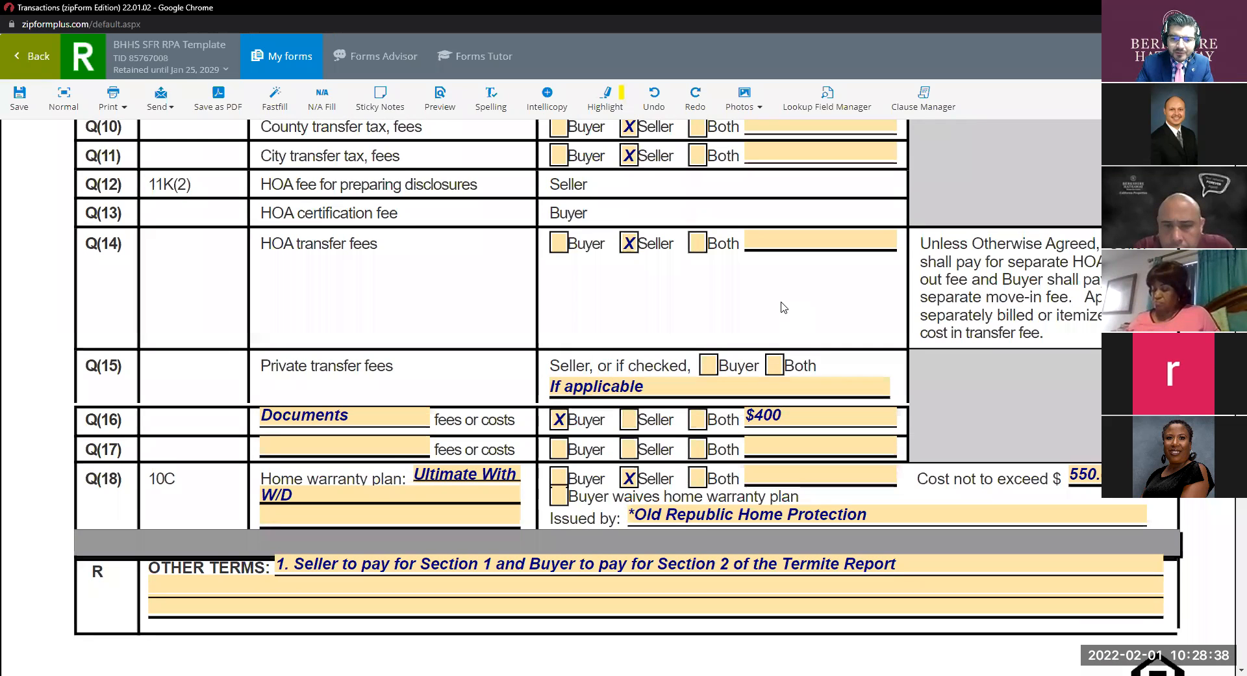
click(647, 389)
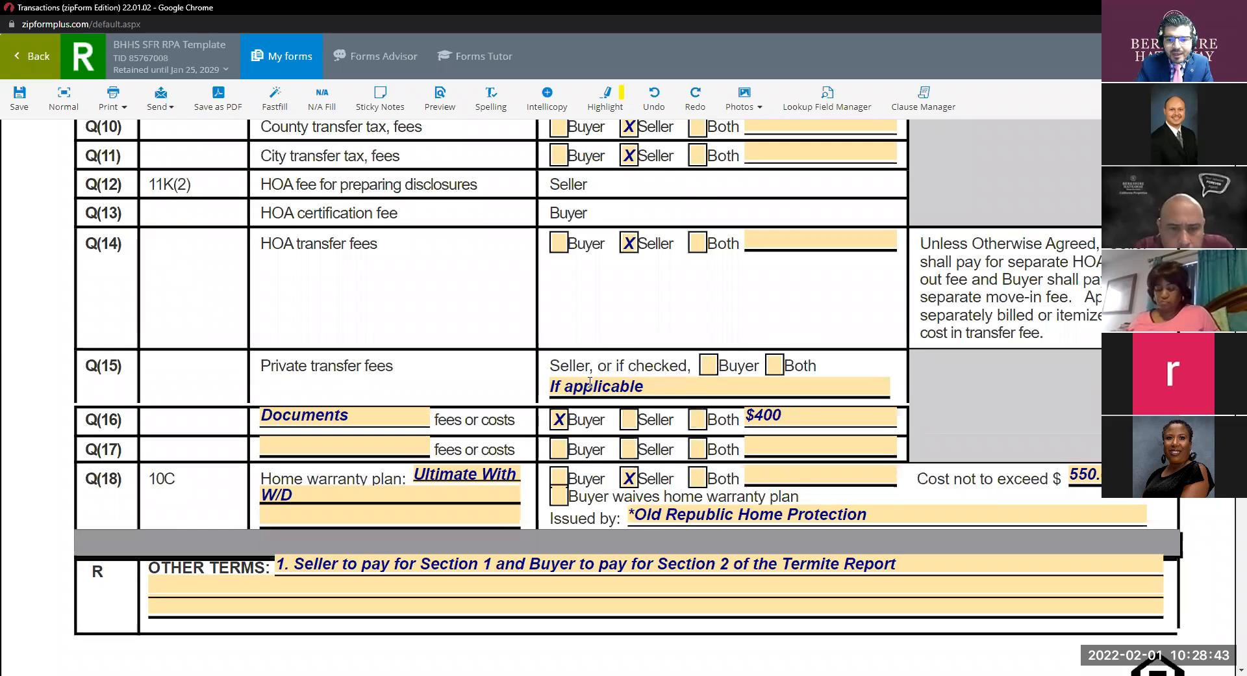
drag(594, 366, 551, 362)
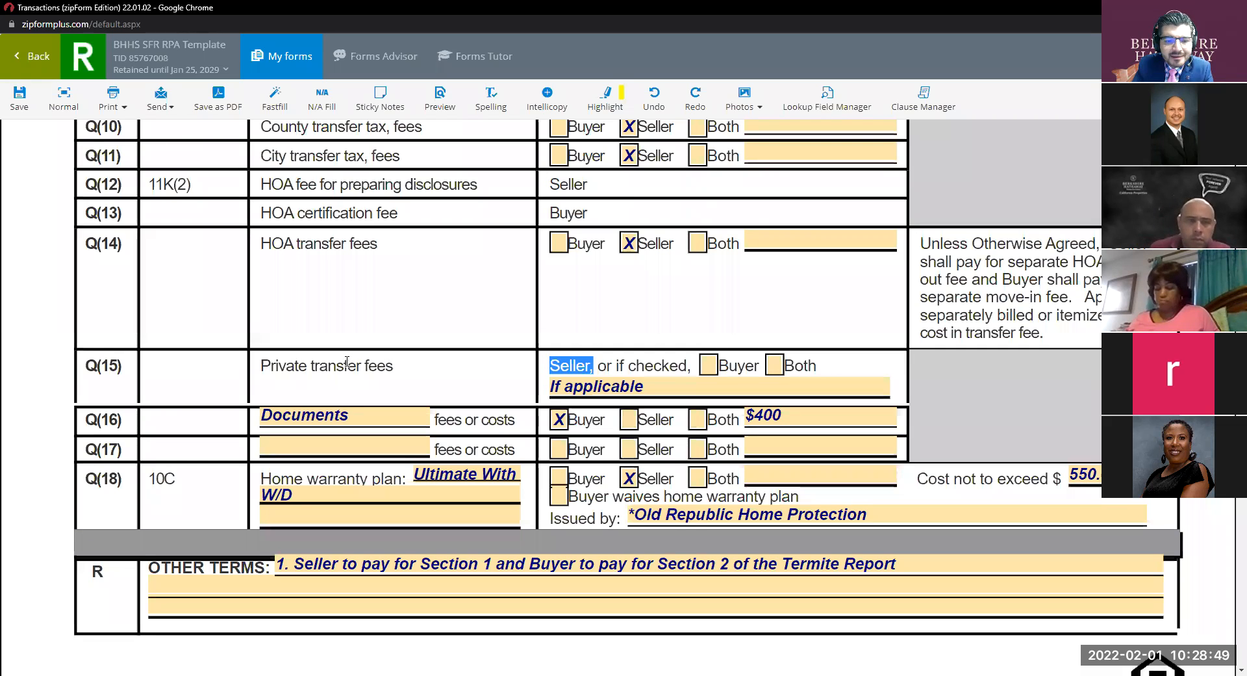
click(669, 388)
double_click(669, 388)
triple_click(669, 388)
key(BackSpace)
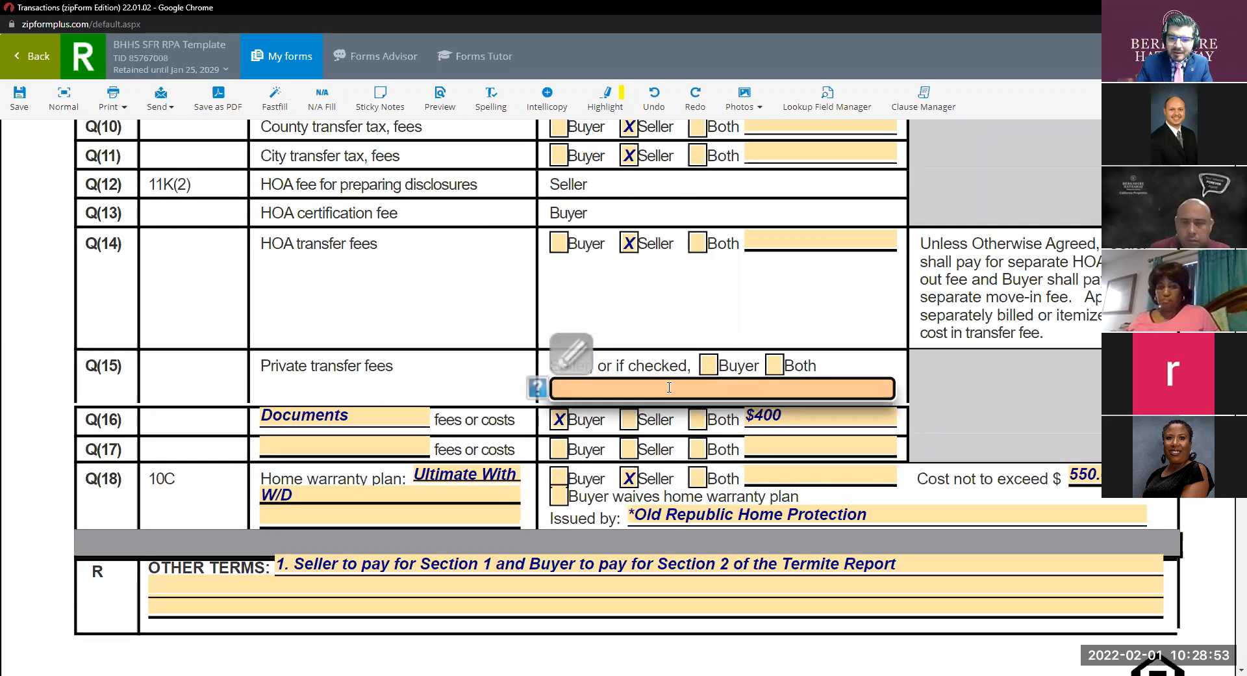
click(636, 354)
key(ctrl)
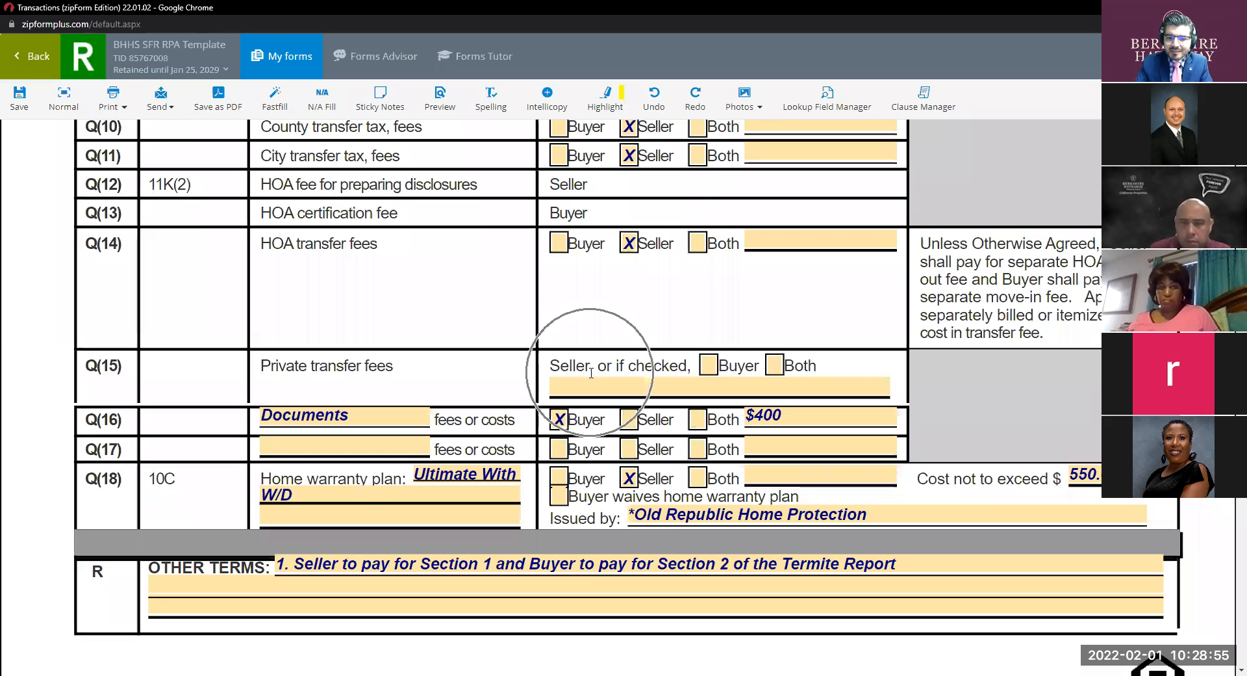
scroll(519, 371, down, 2)
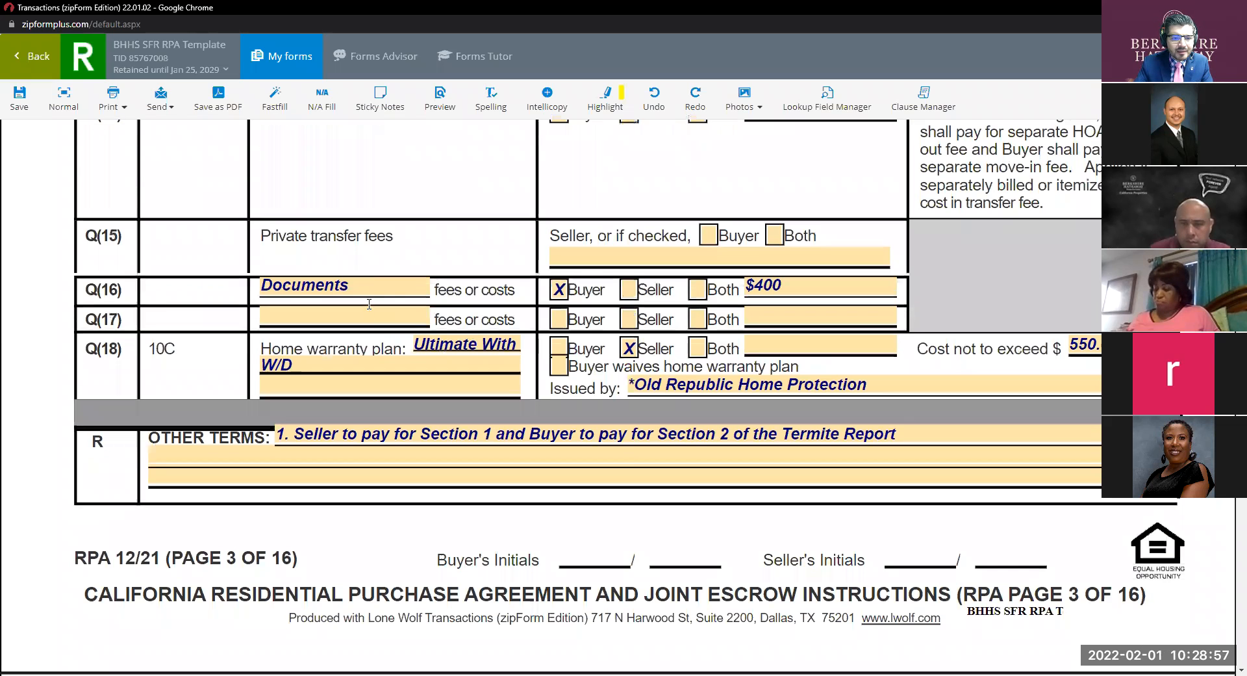
click(366, 286)
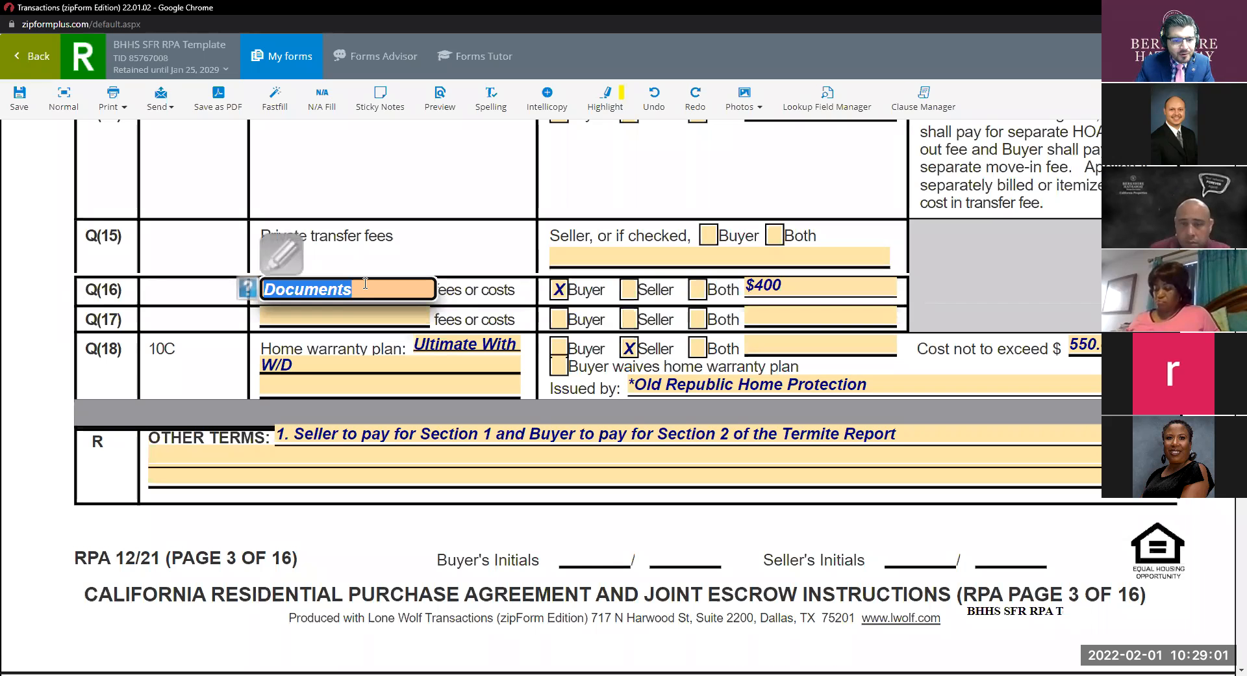
text(=TC)
key(BackSpace)
key(BackSpace)
key(BackSpace)
text(T)
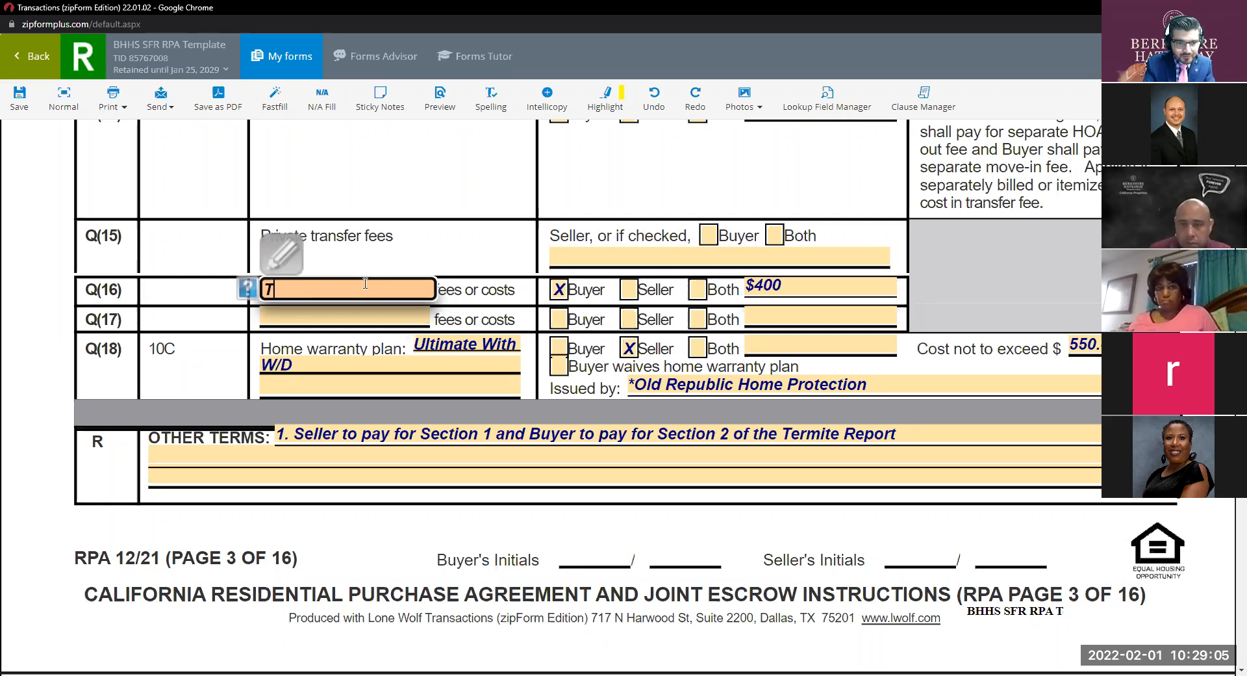
text(C Fees)
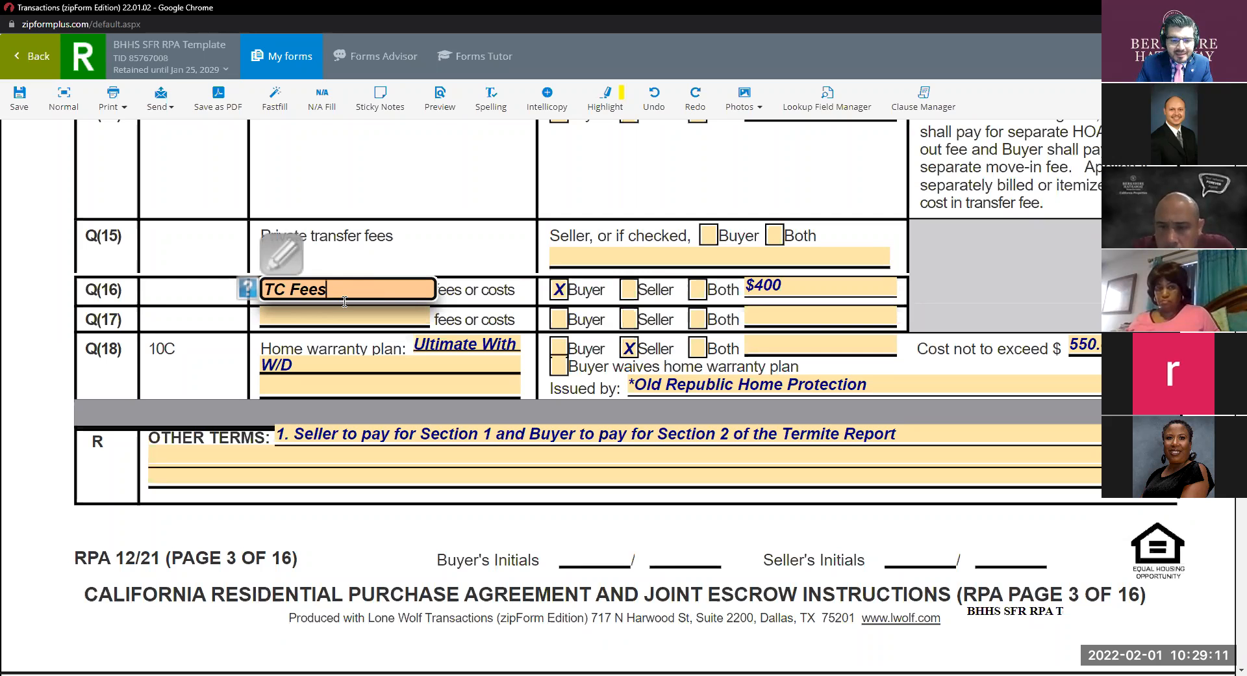
triple_click(345, 290)
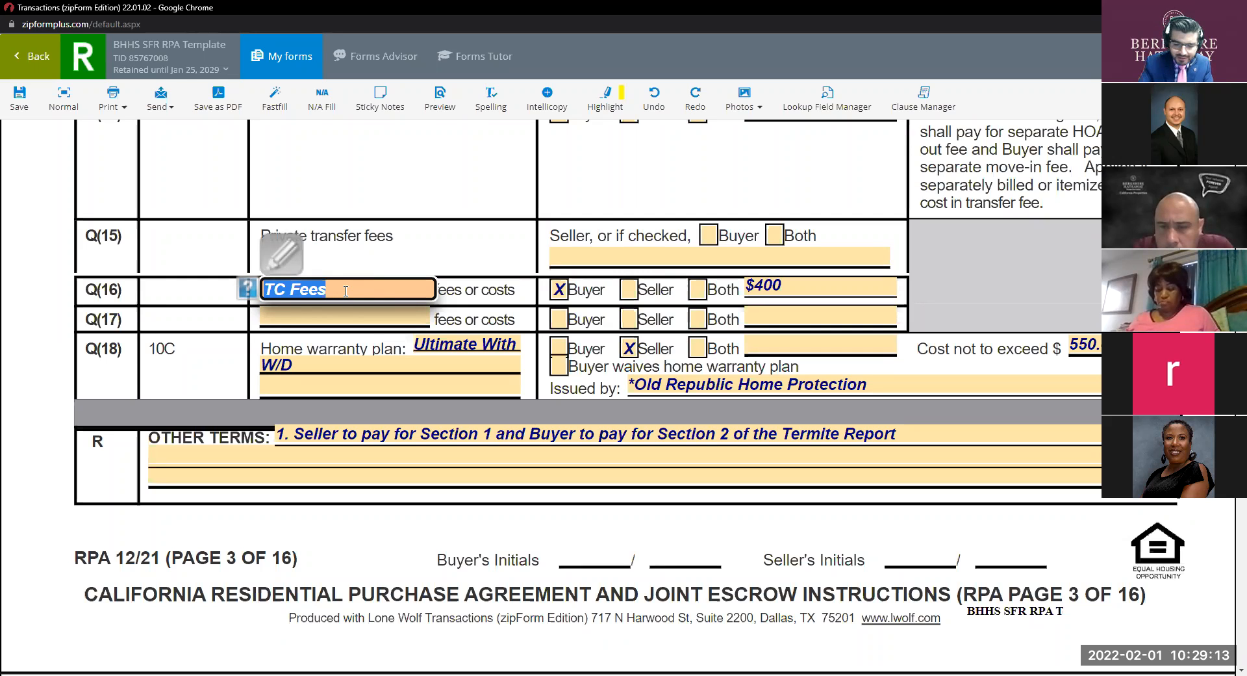
key(BackSpace)
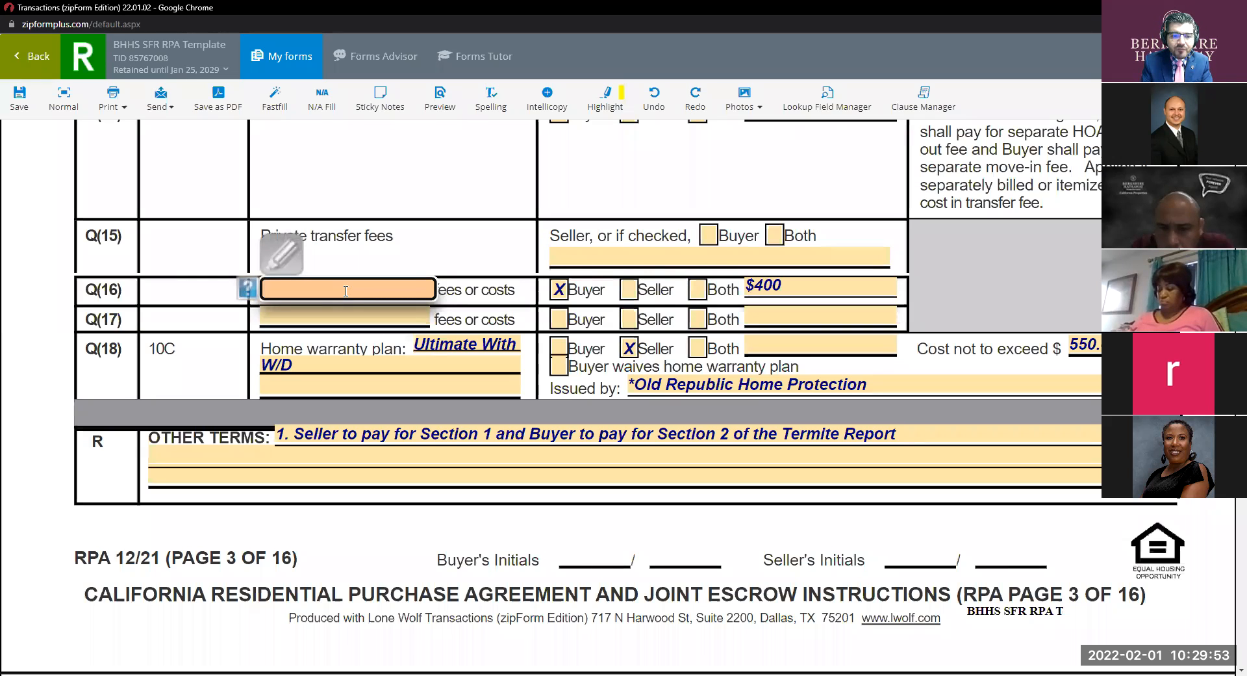
text(Do)
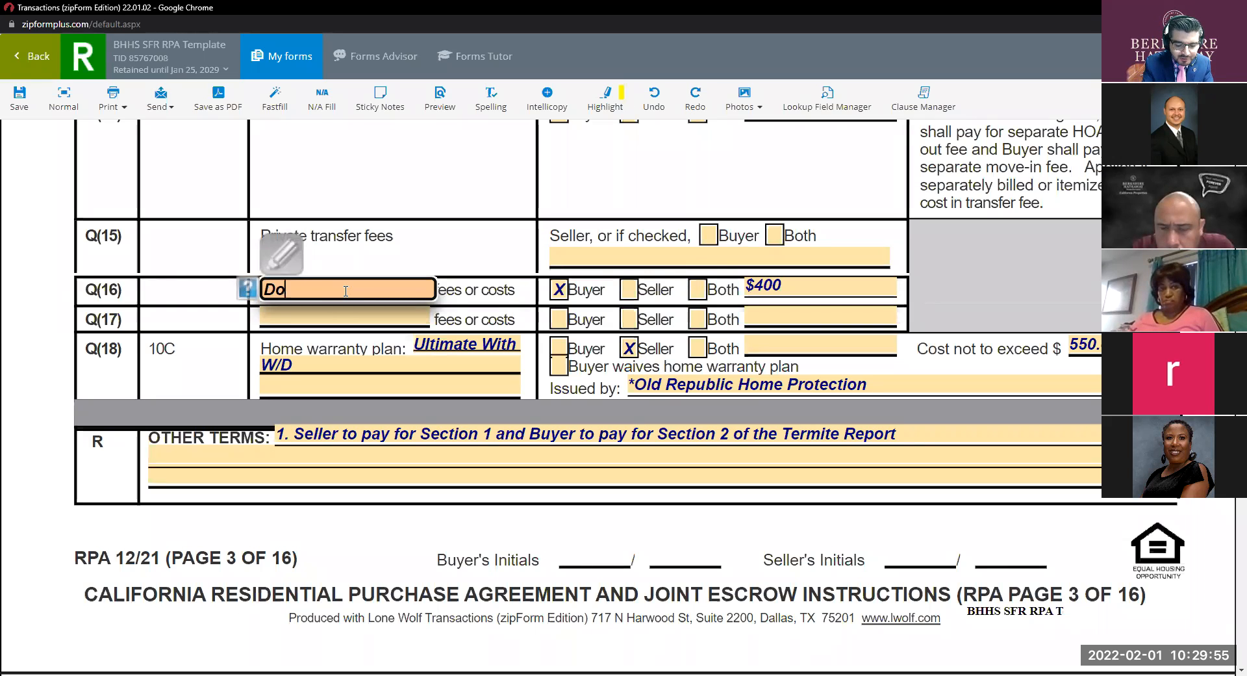
text(cument)
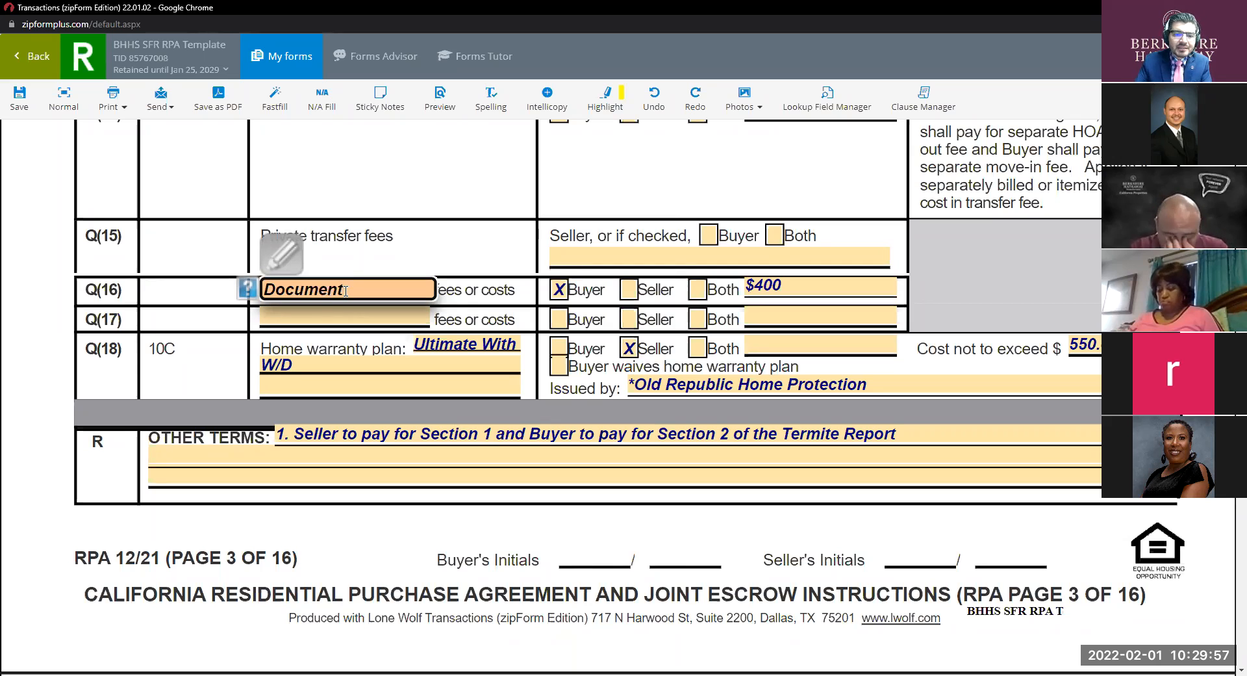
click(476, 343)
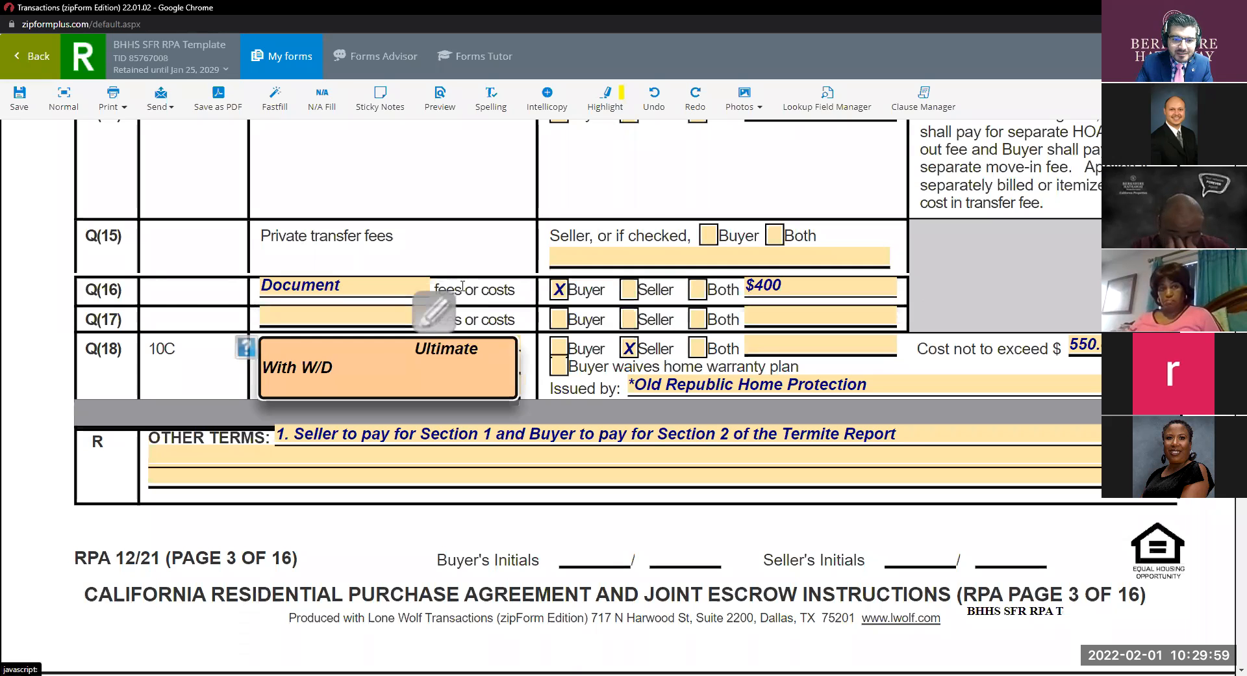
click(463, 286)
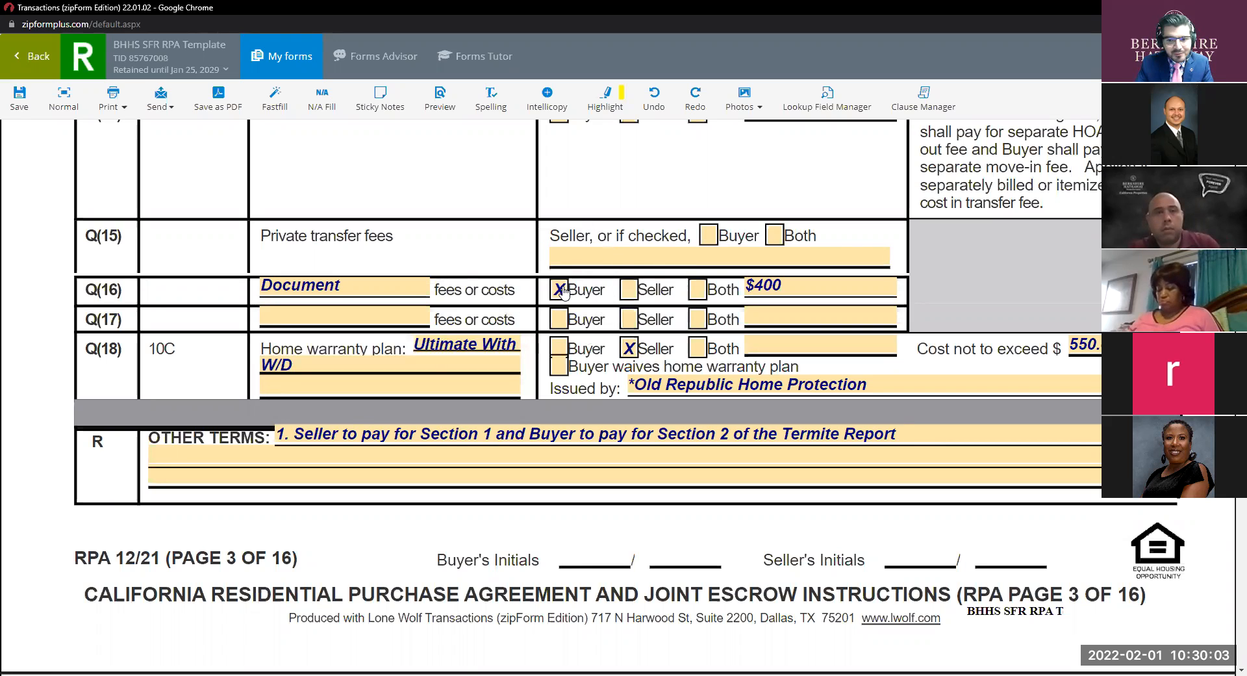
click(356, 284)
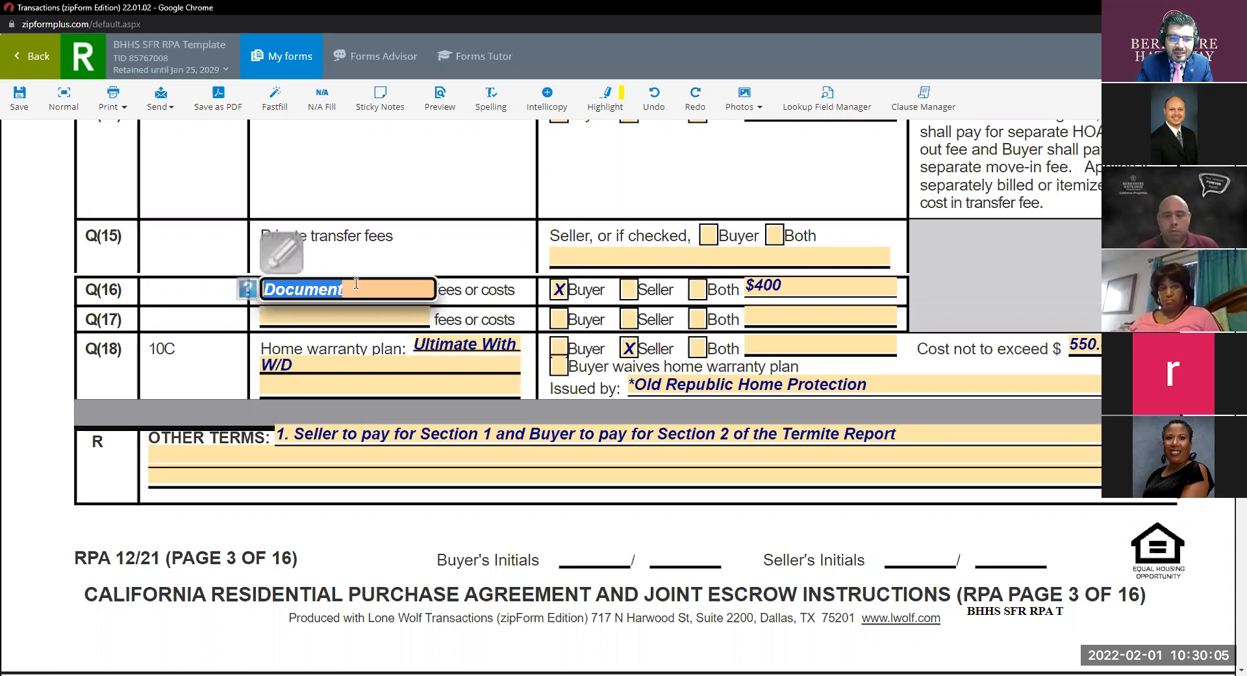
click(460, 245)
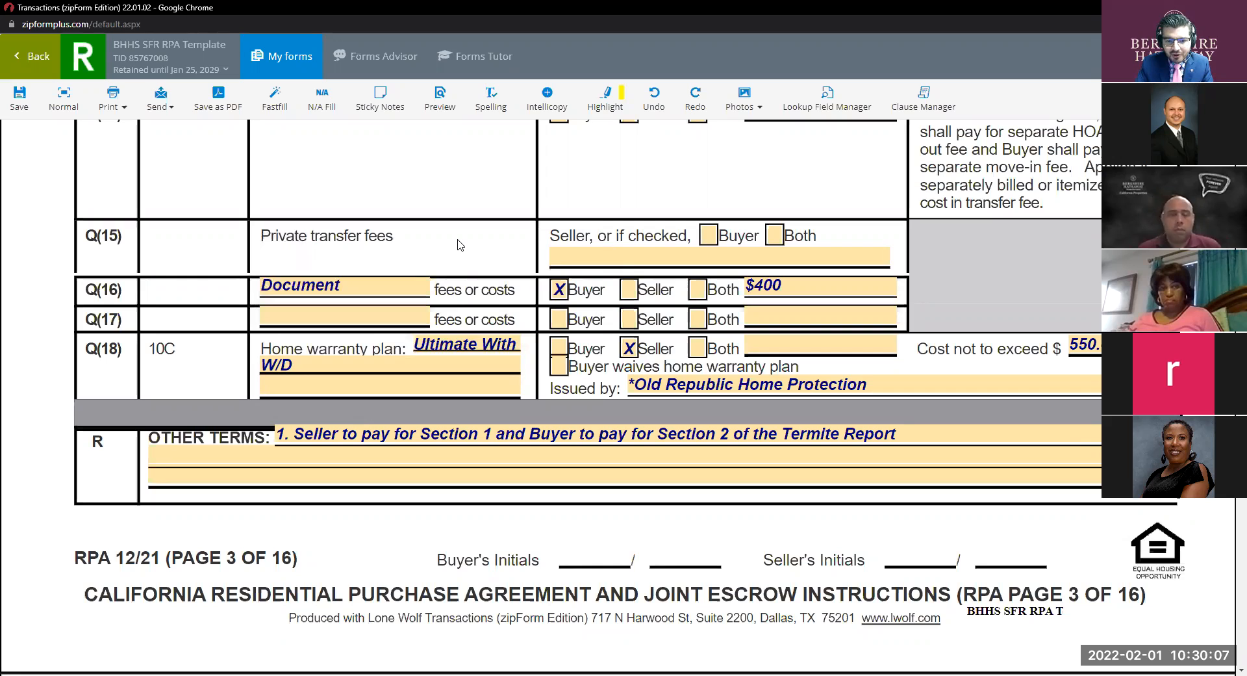
click(348, 285)
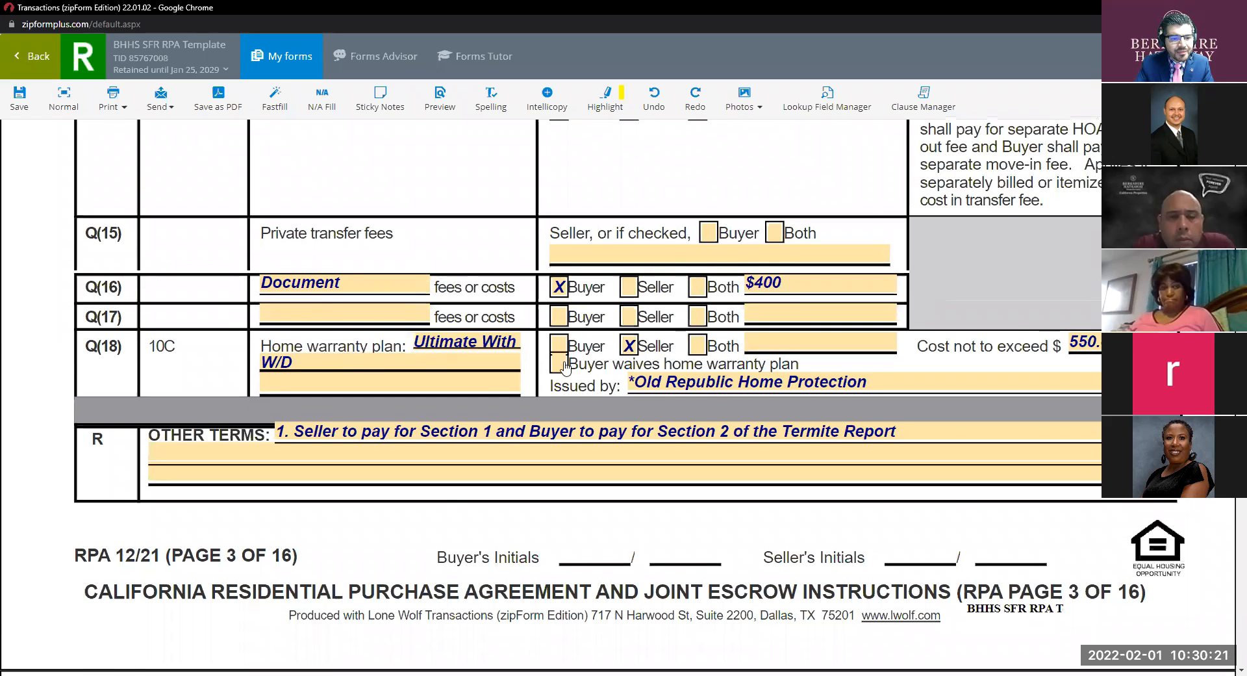
scroll(322, 314, down, 1)
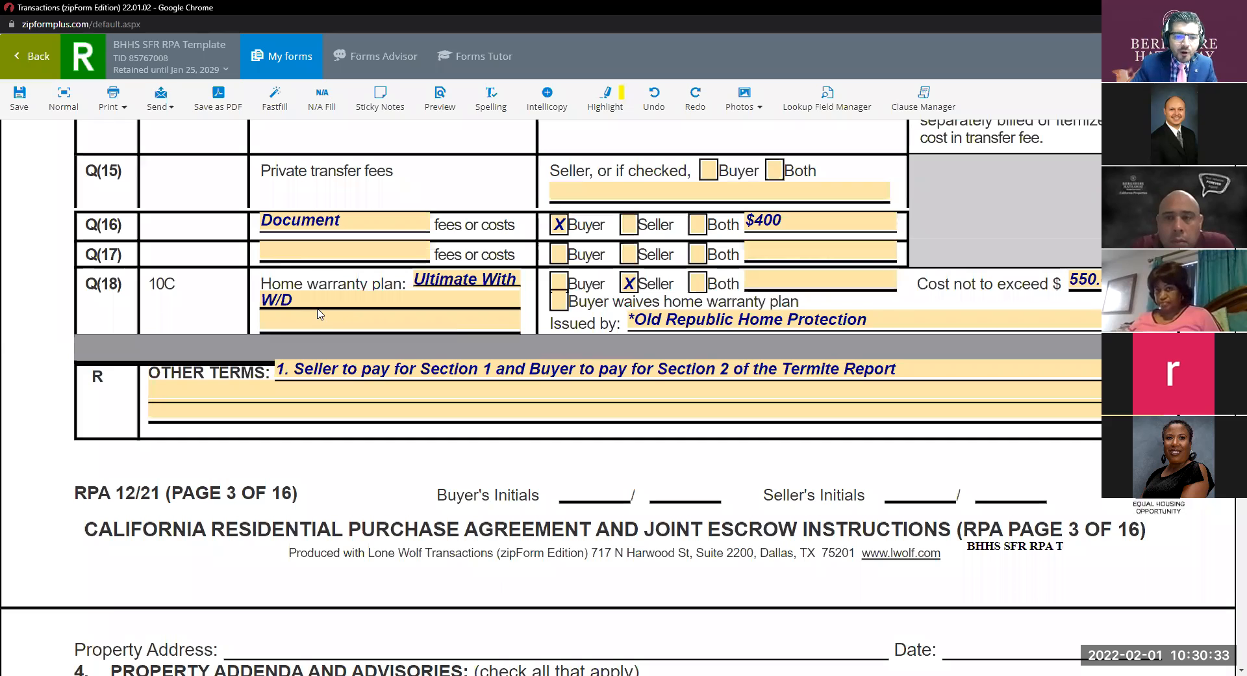
click(482, 273)
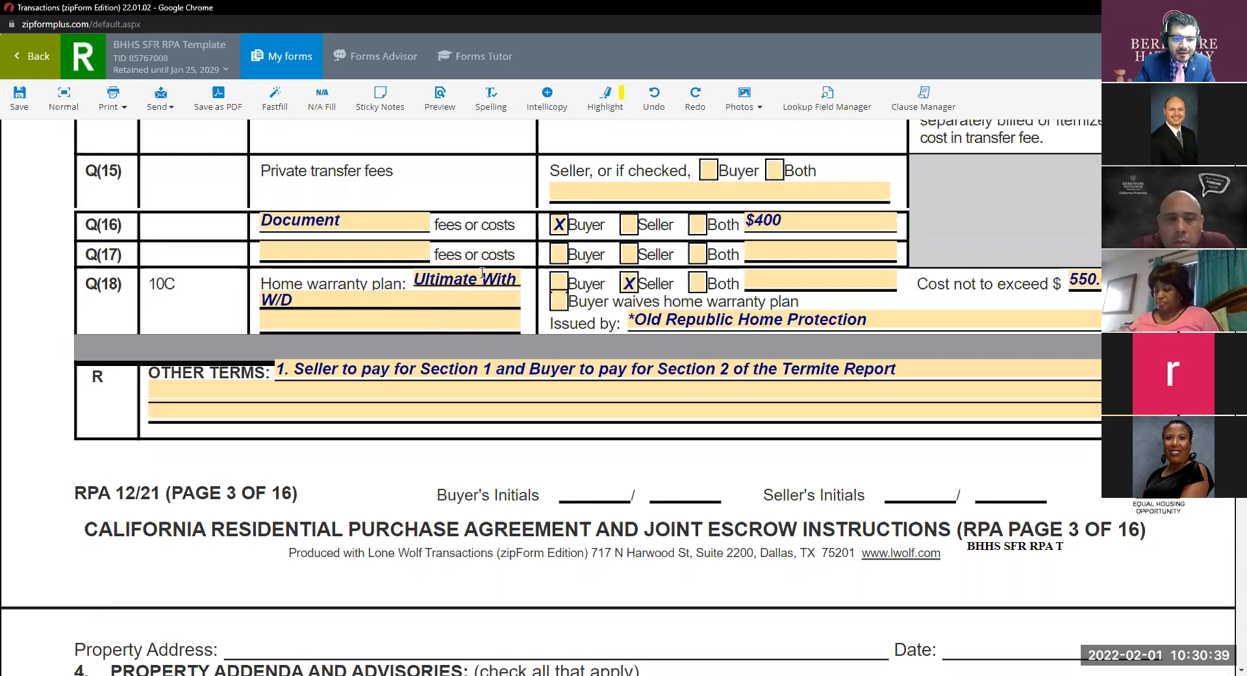
key(ctrl)
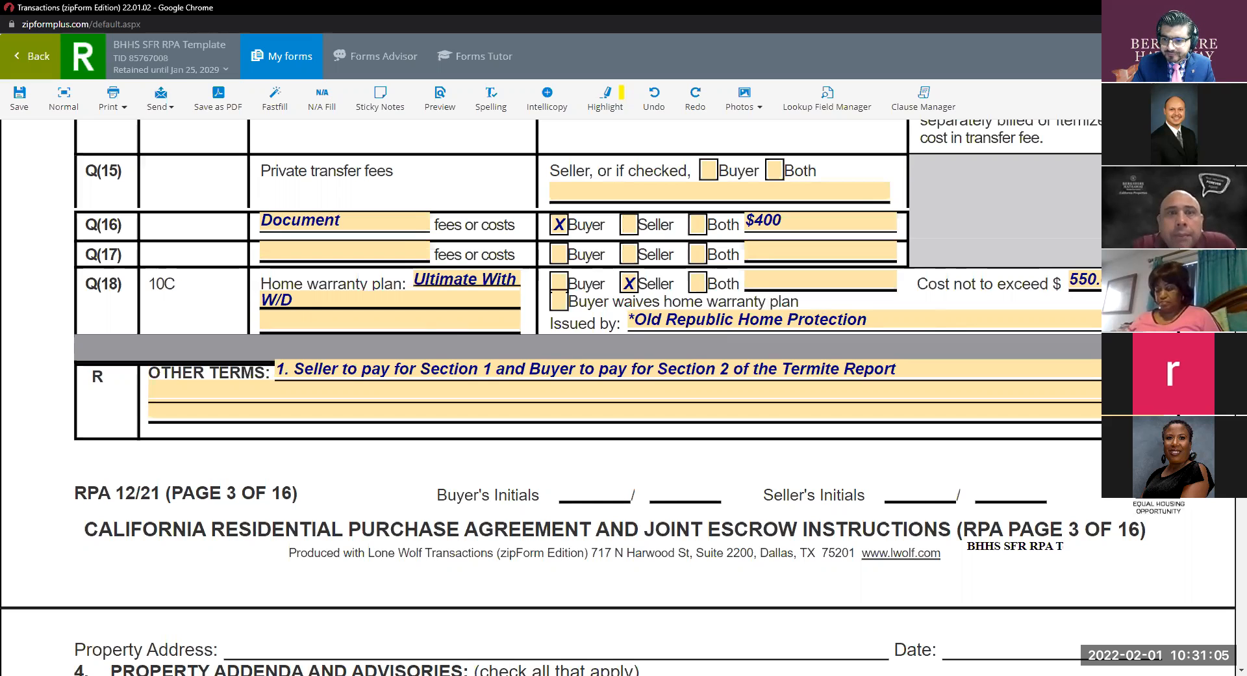
Append 'Roof coverage' to the Q(18) home warranty plan and raise its cost limit from $550 to $650.
click(394, 302)
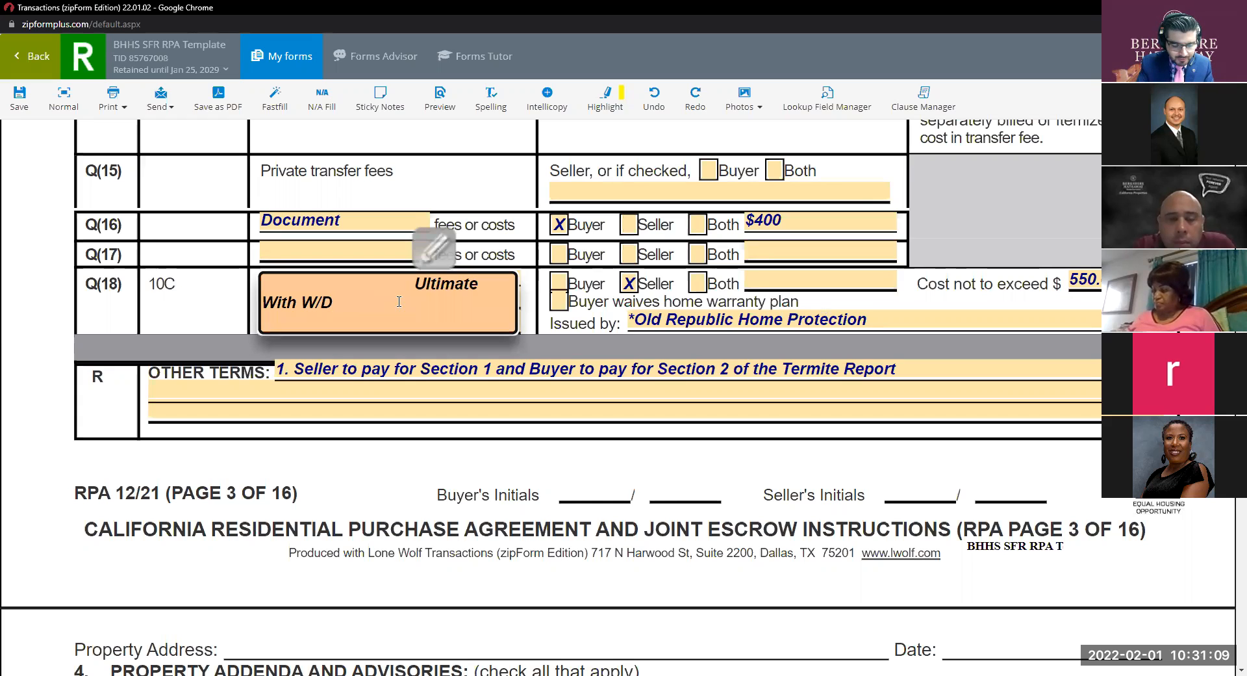
text(Roof)
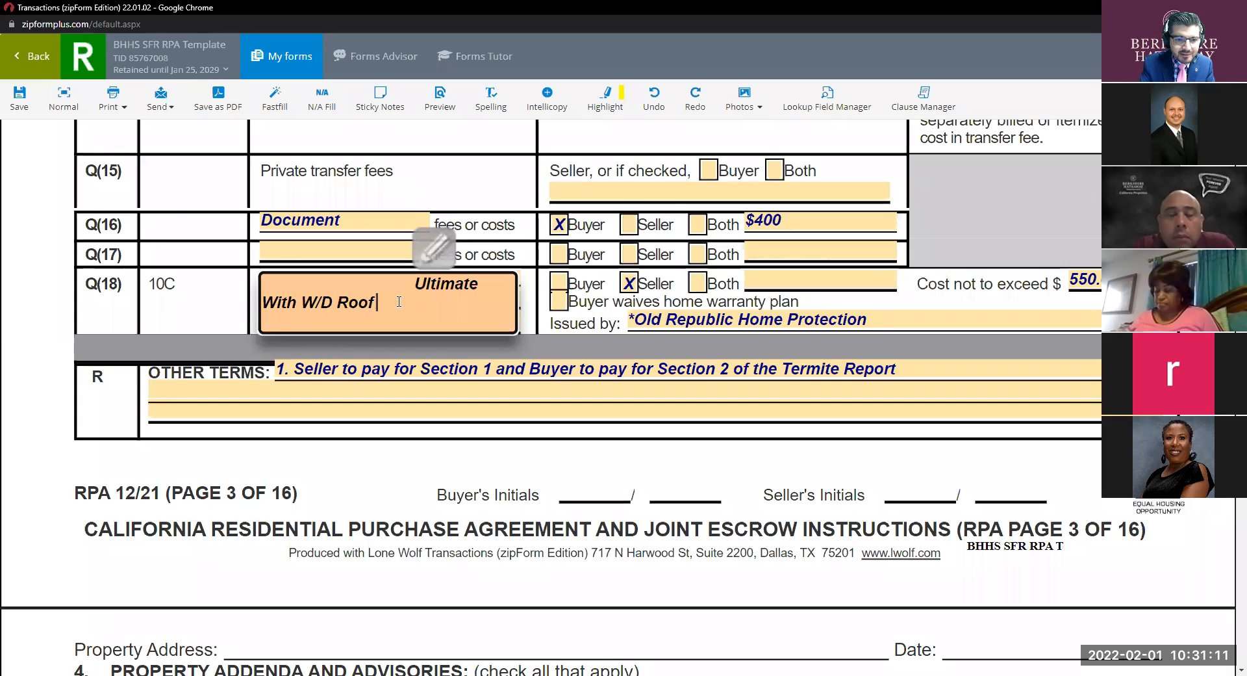
text( coverage)
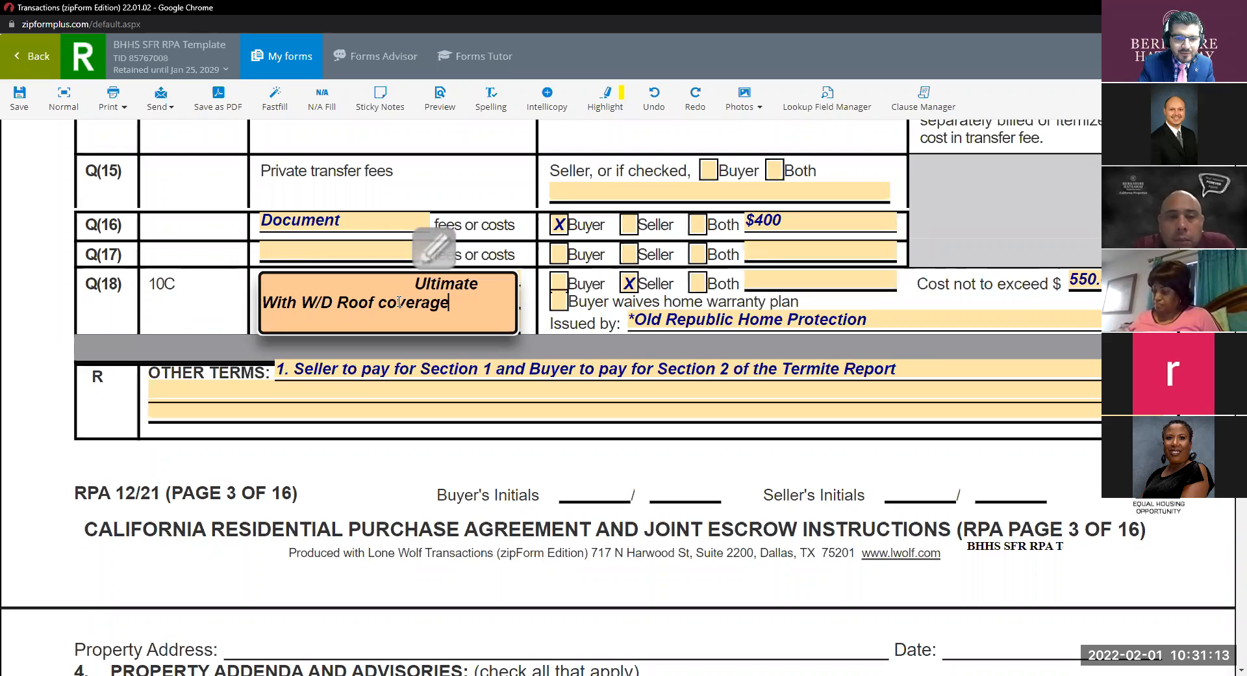
click(1096, 282)
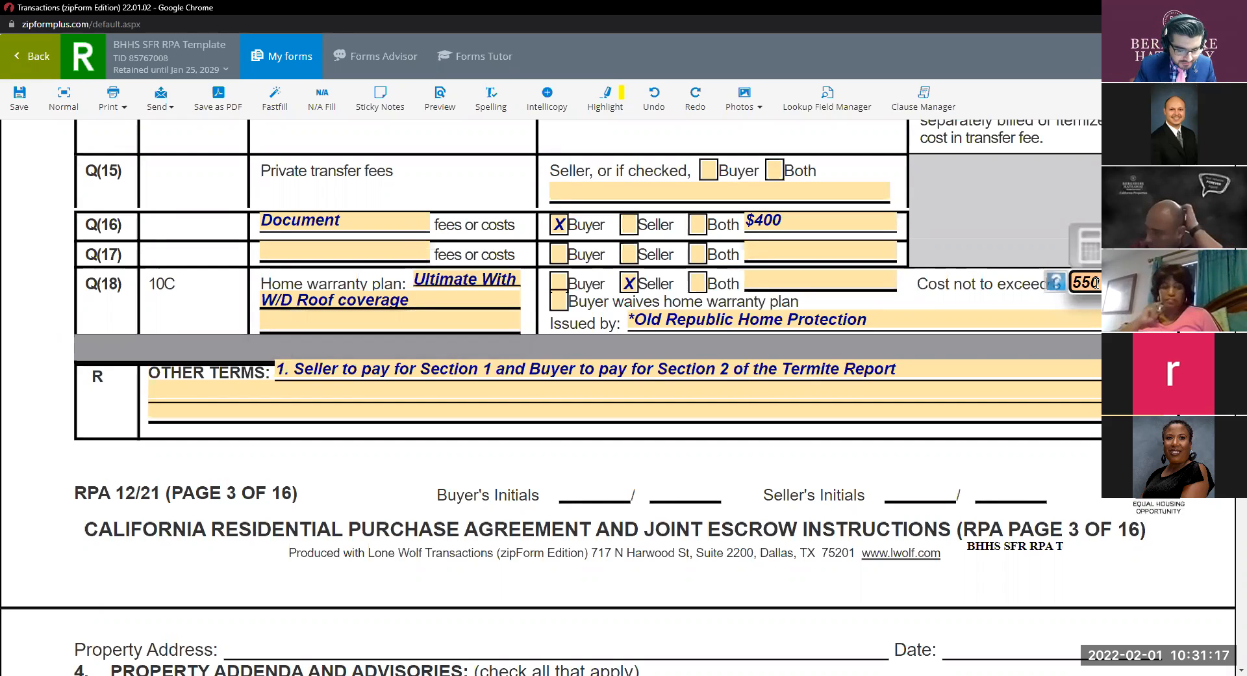
key(BackSpace)
text(6)
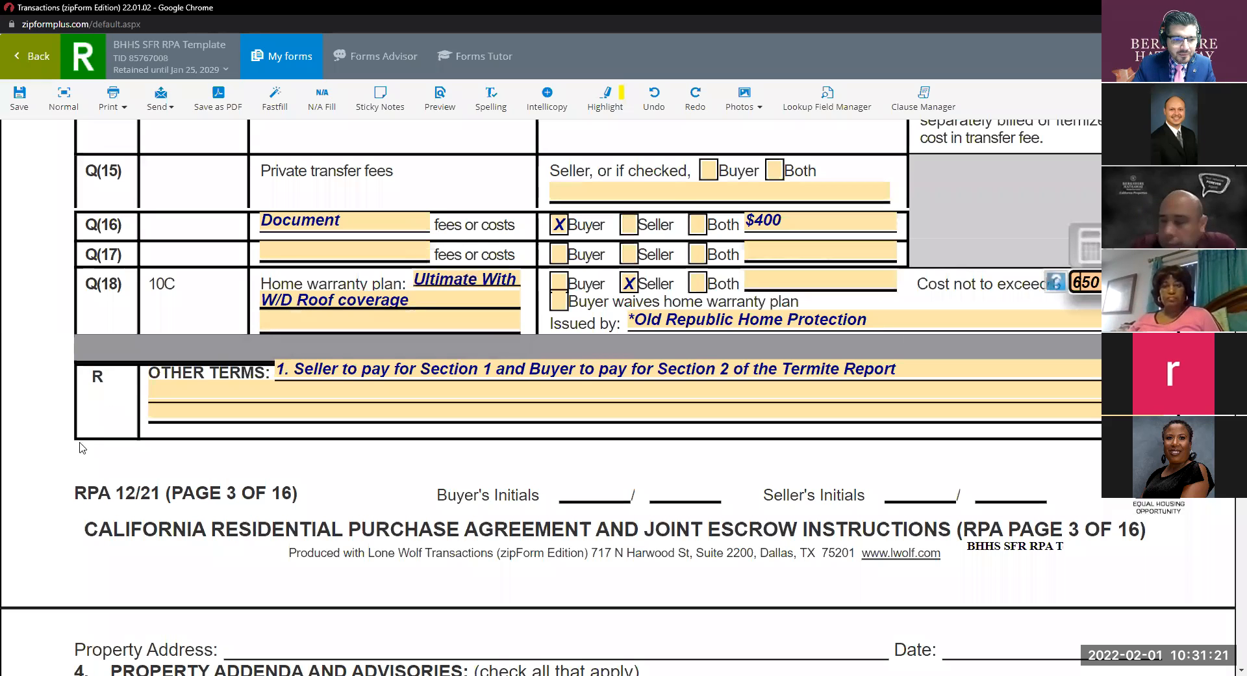
click(92, 465)
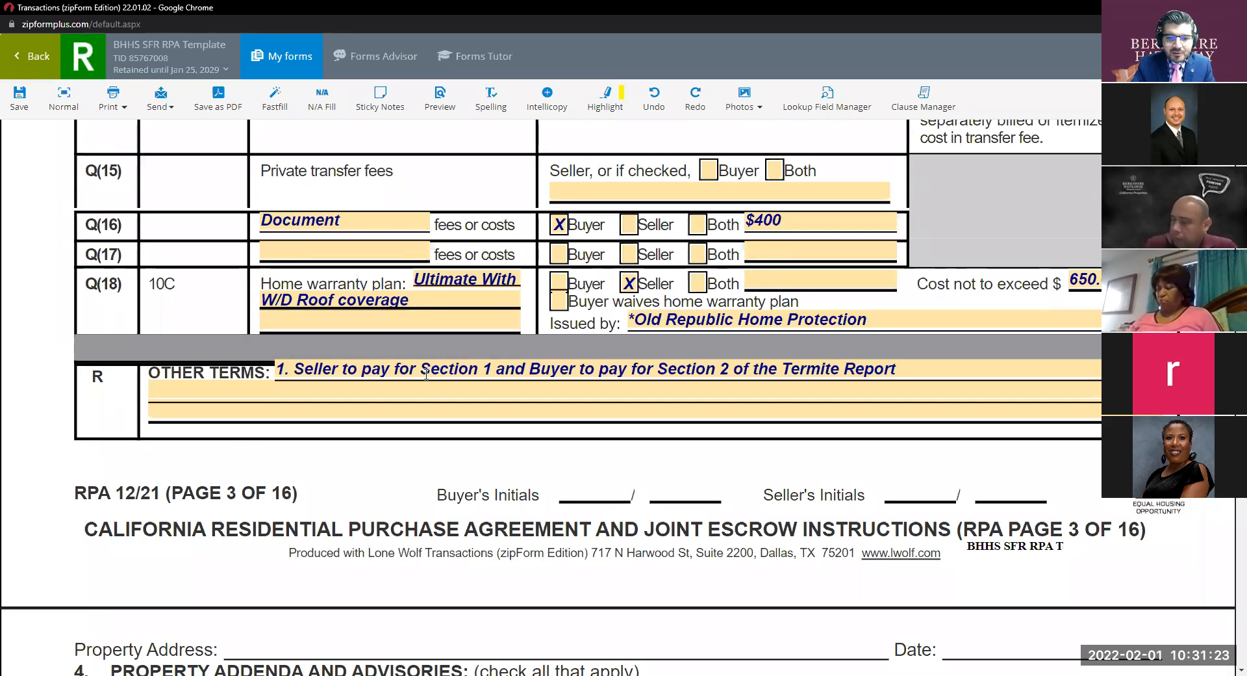
key(ctrl)
key(ctrl)
key(ctrl)
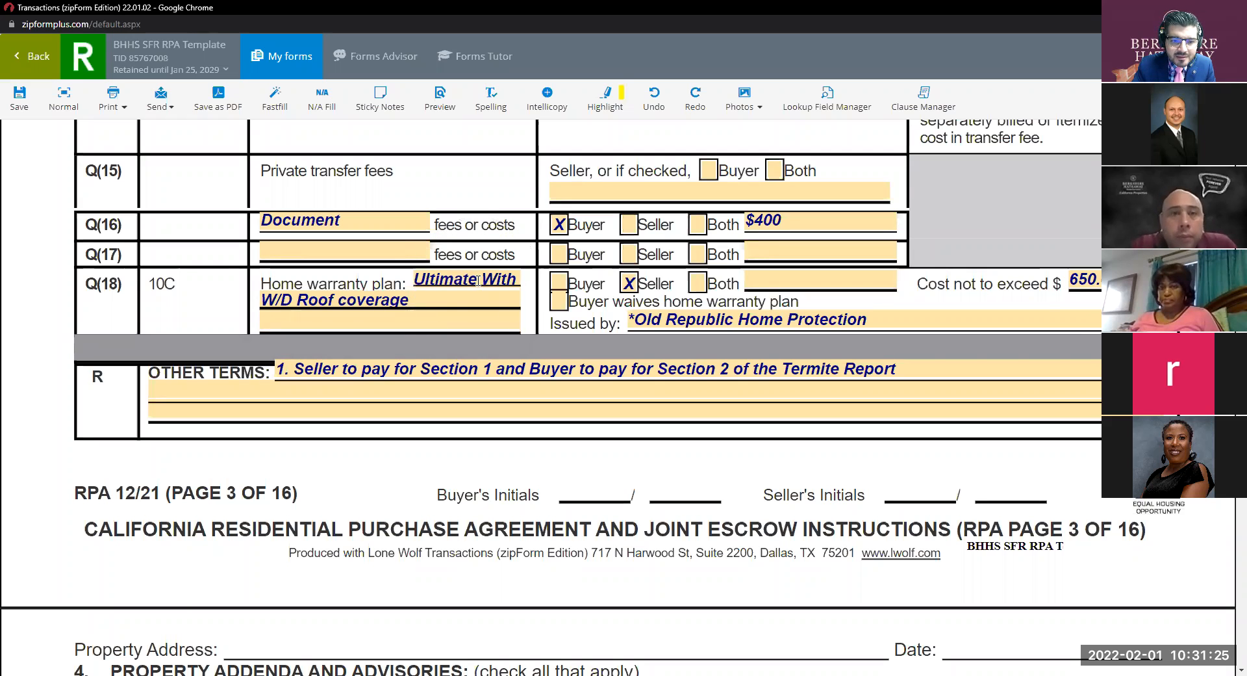
key(ctrl)
key(ctrl)
key(ctrl)
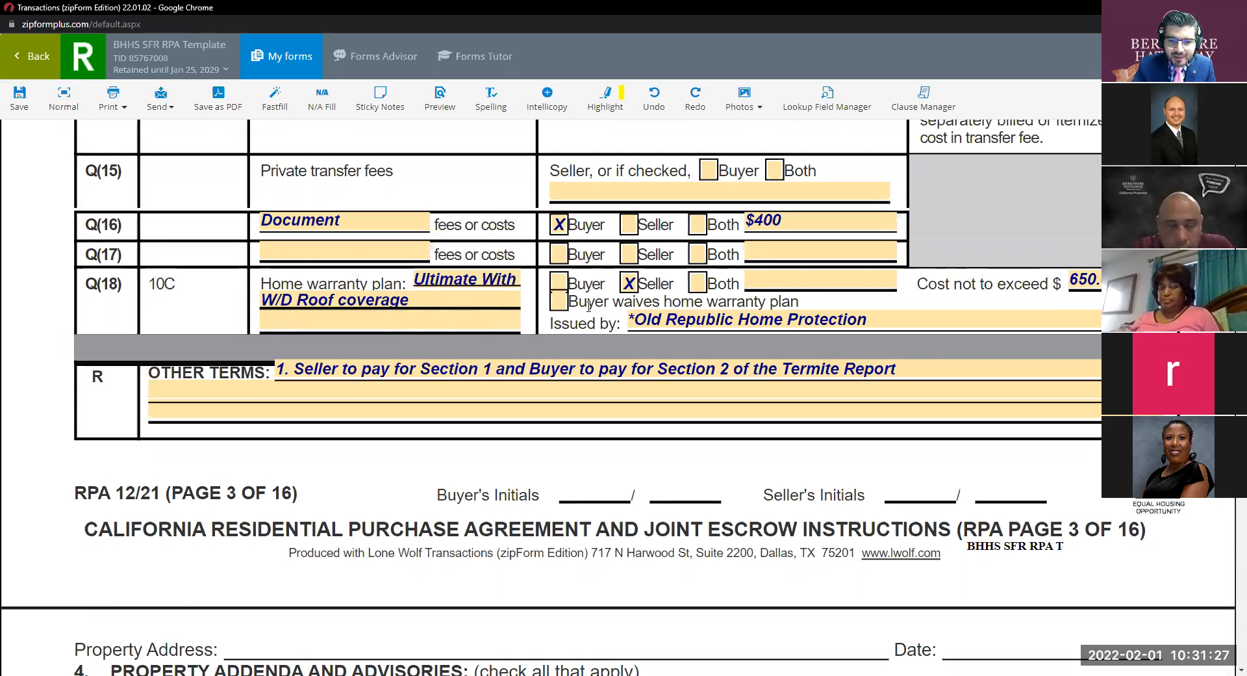
key(ctrl)
key(ctrl)
key(ctrl)
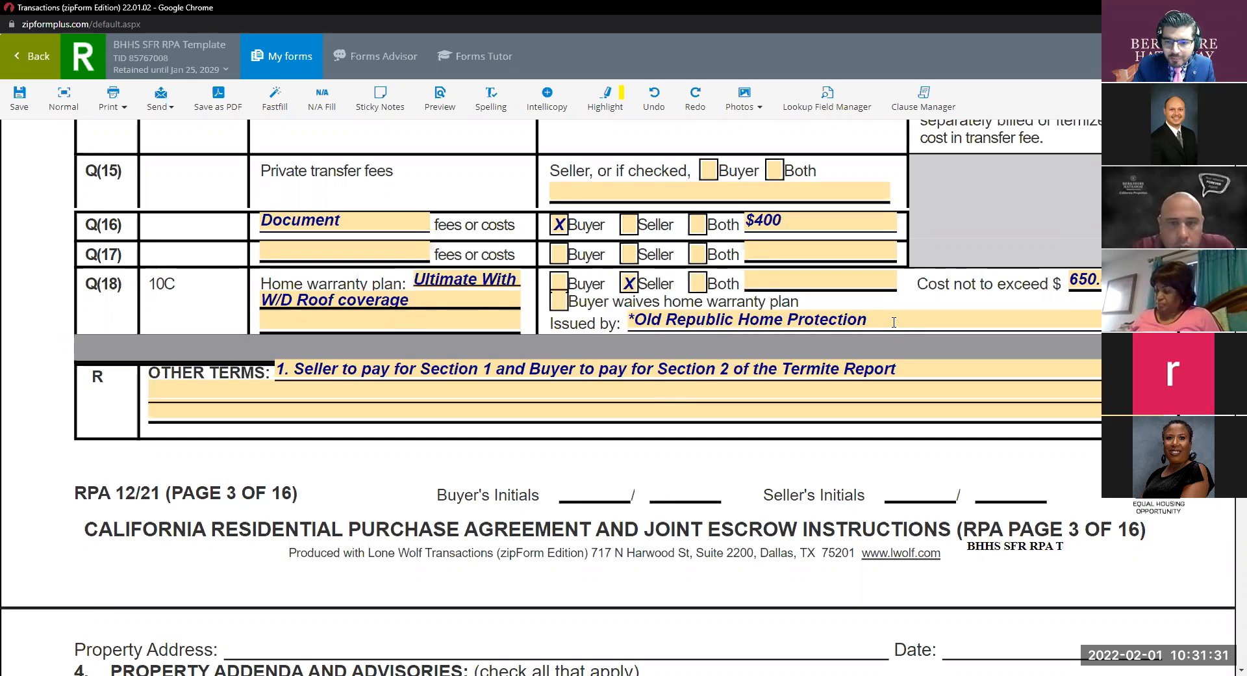
click(1054, 325)
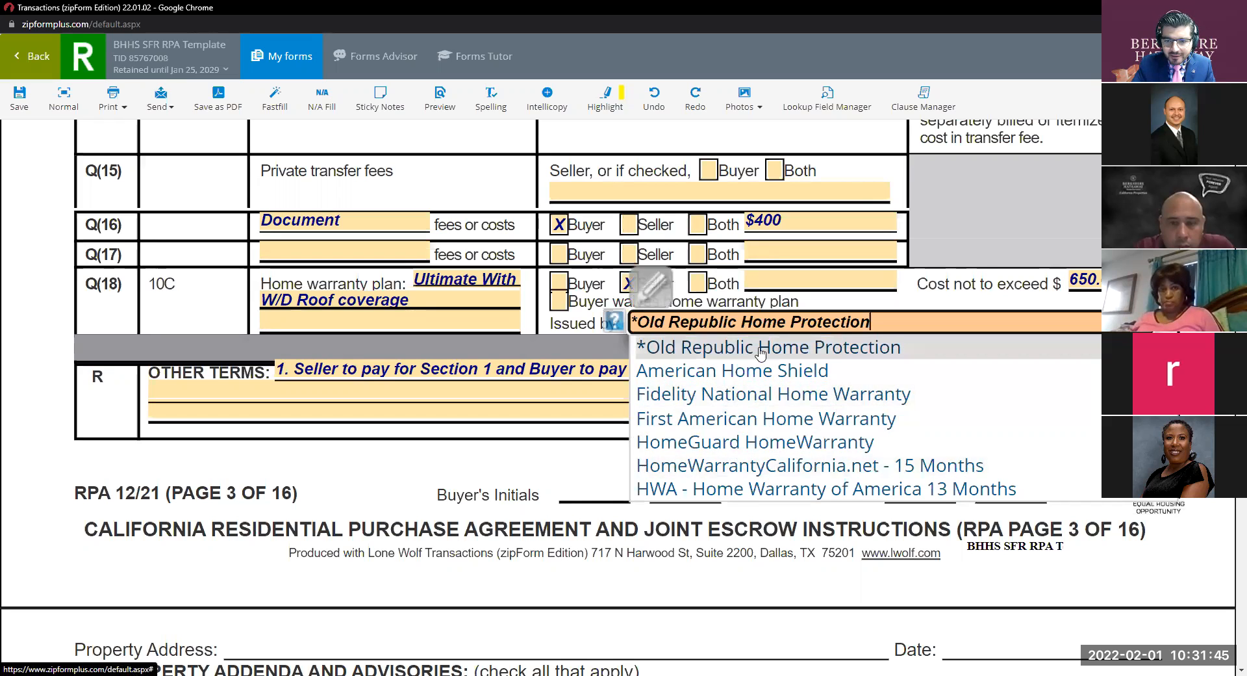
click(908, 348)
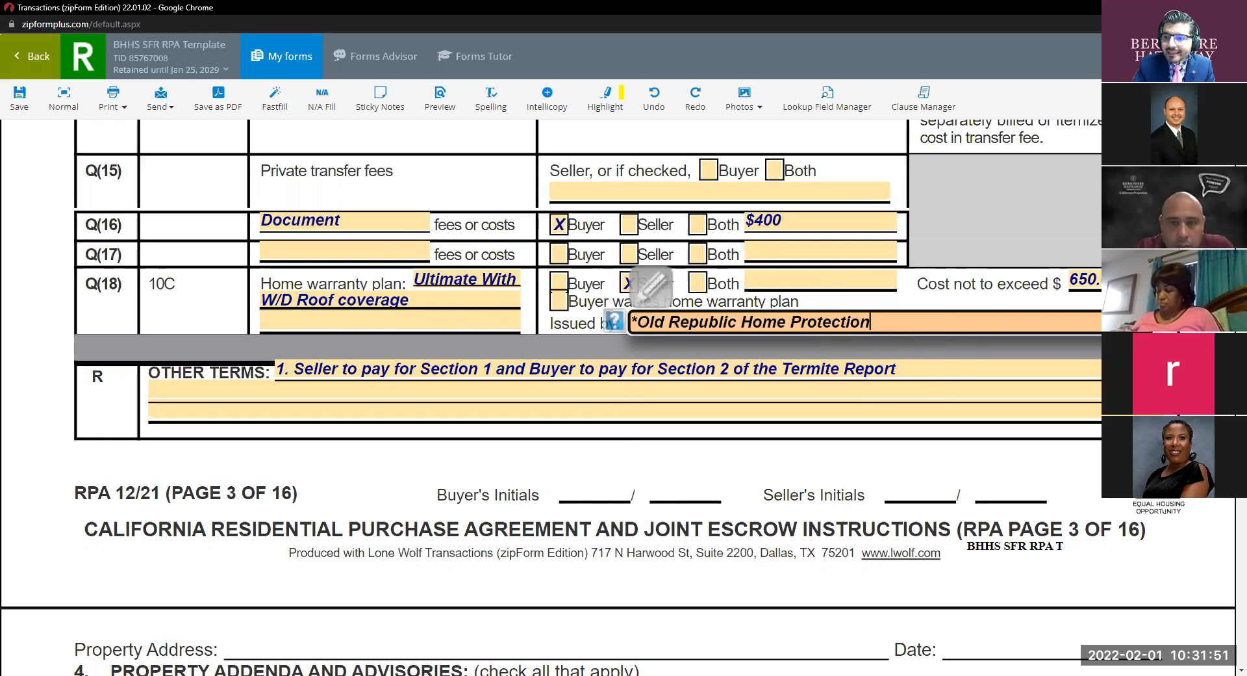
click(720, 431)
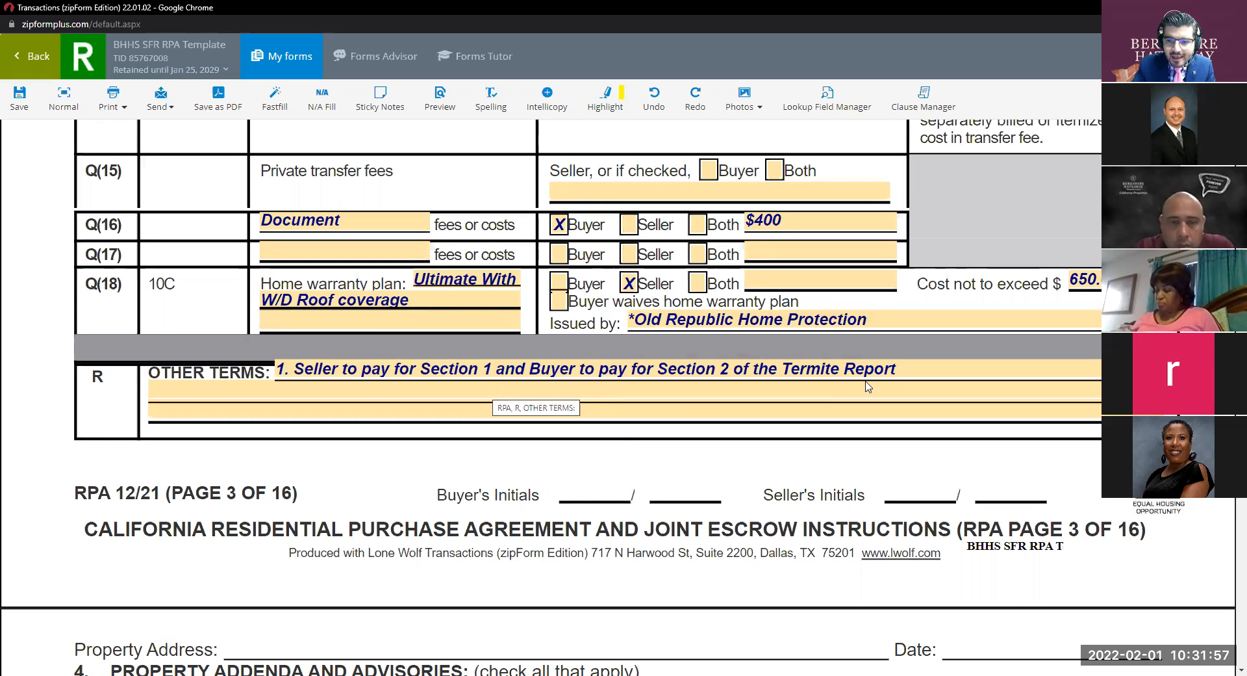
Open the section R Other Terms Termite Report clause for editing, glancing back at section Q.
click(623, 384)
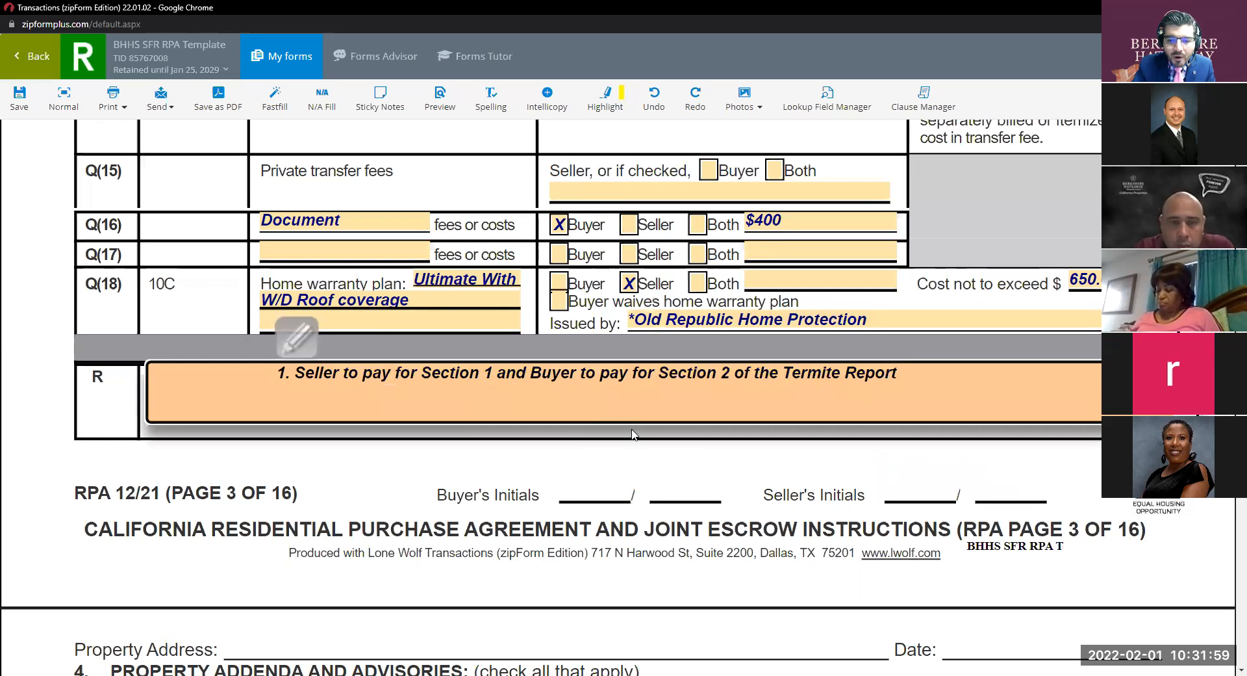
scroll(633, 434, up, 9)
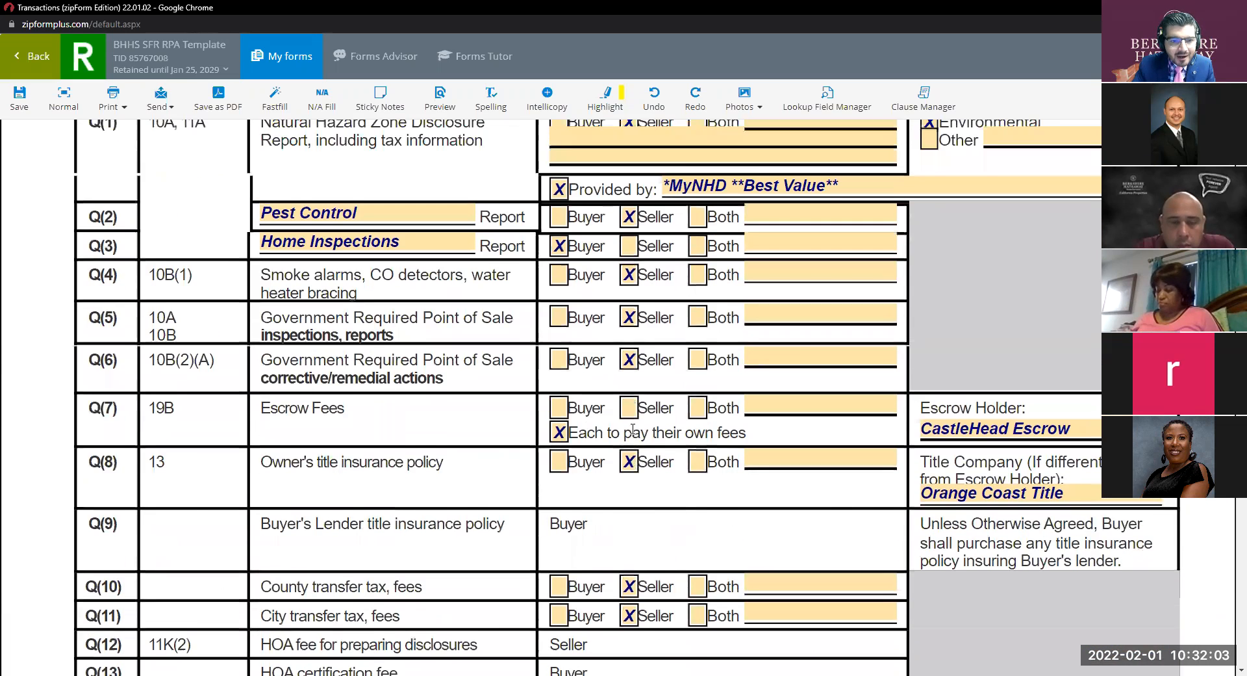
scroll(634, 434, up, 3)
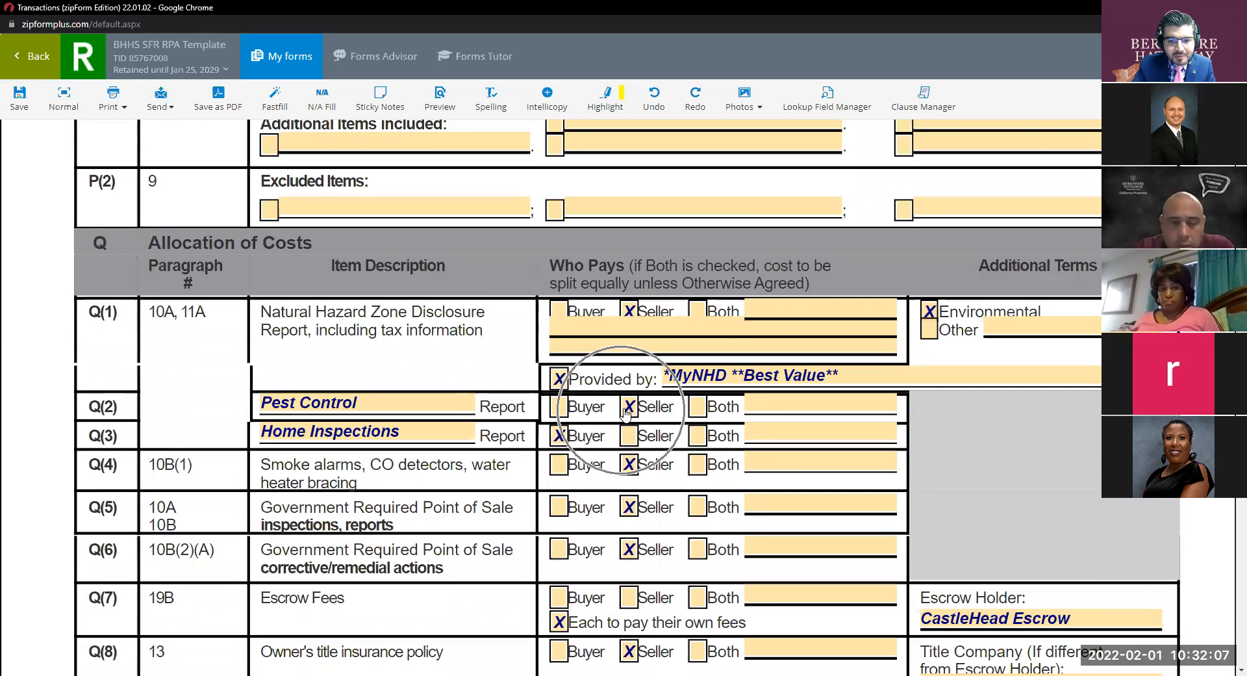
scroll(628, 411, down, 12)
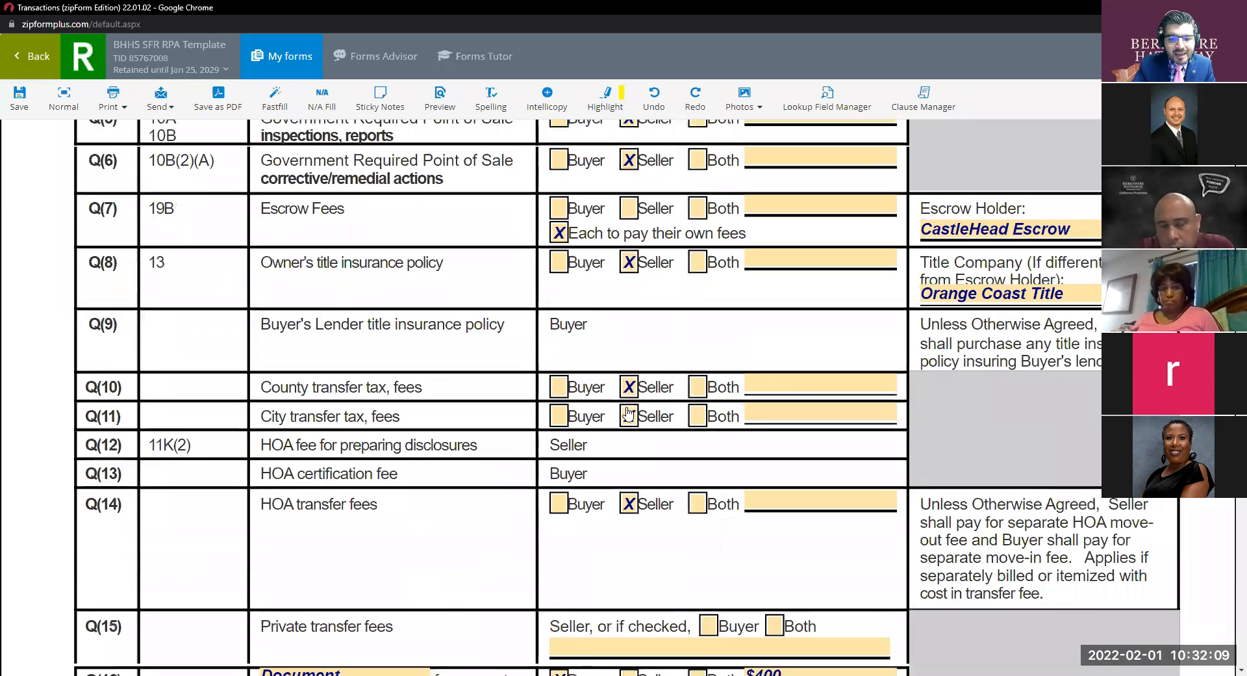
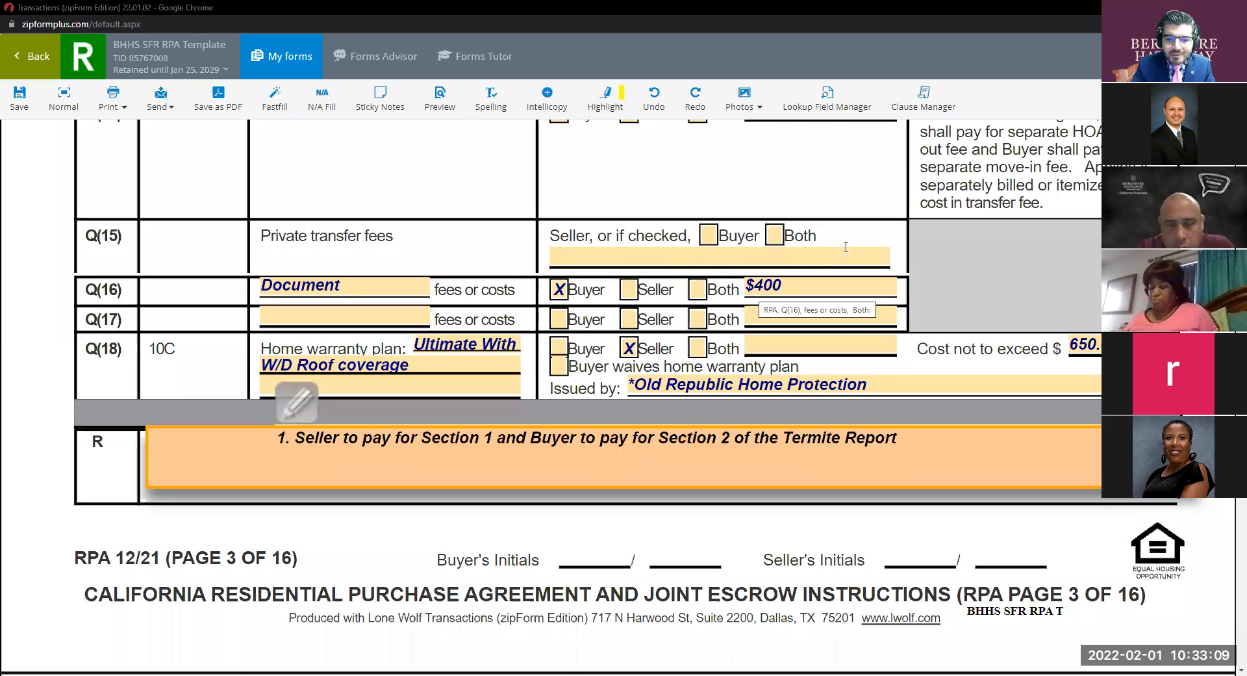
Scroll through the purchase agreement from page 3 to page 16's Escrow Holder acknowledgment and copyright footer.
click(434, 365)
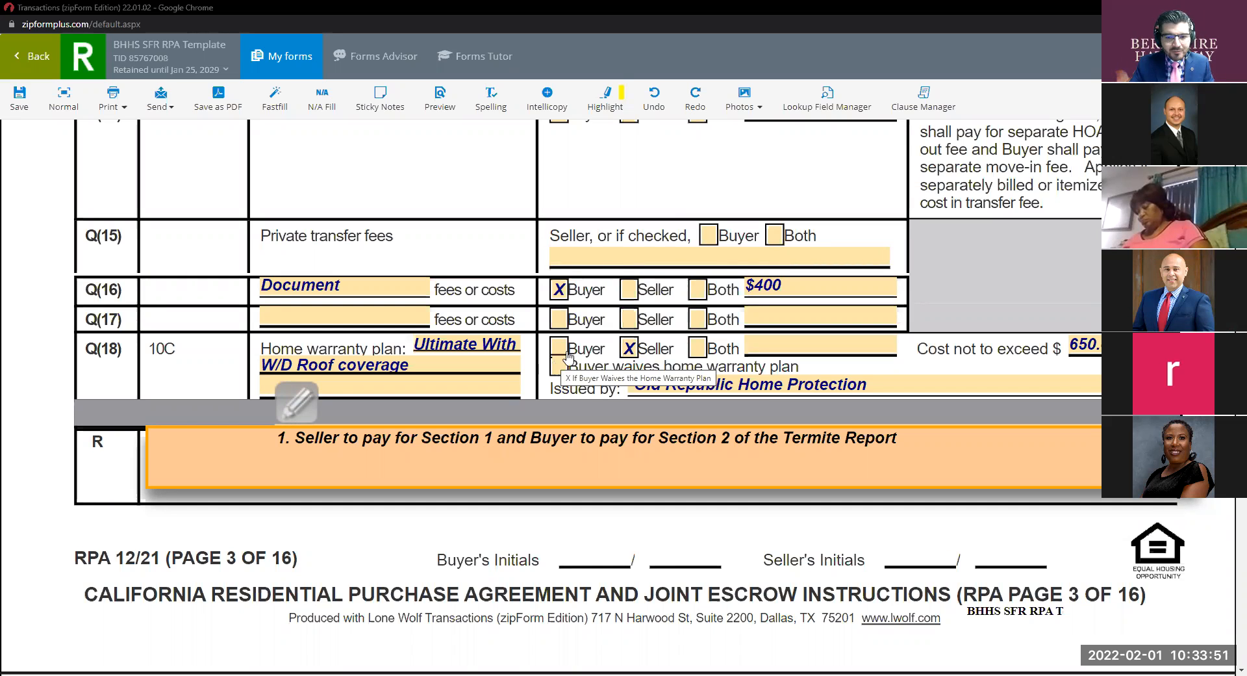
scroll(802, 322, down, 4)
scroll(802, 322, down, 3)
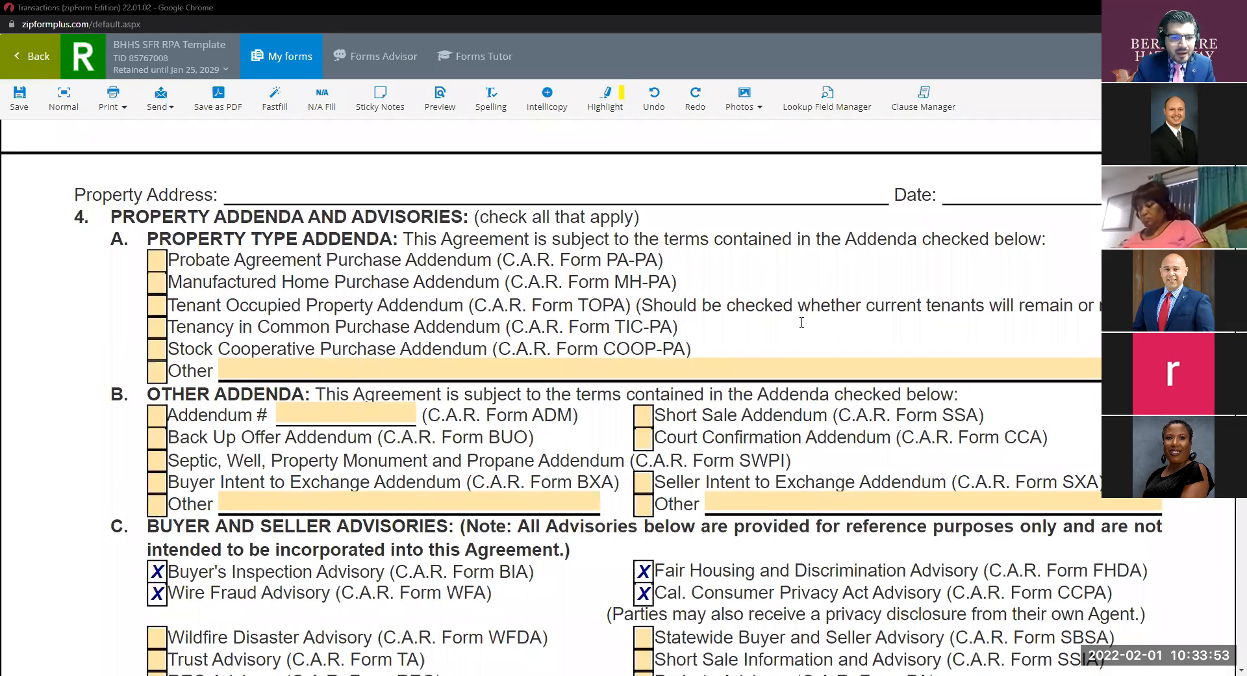
scroll(662, 297, up, 5)
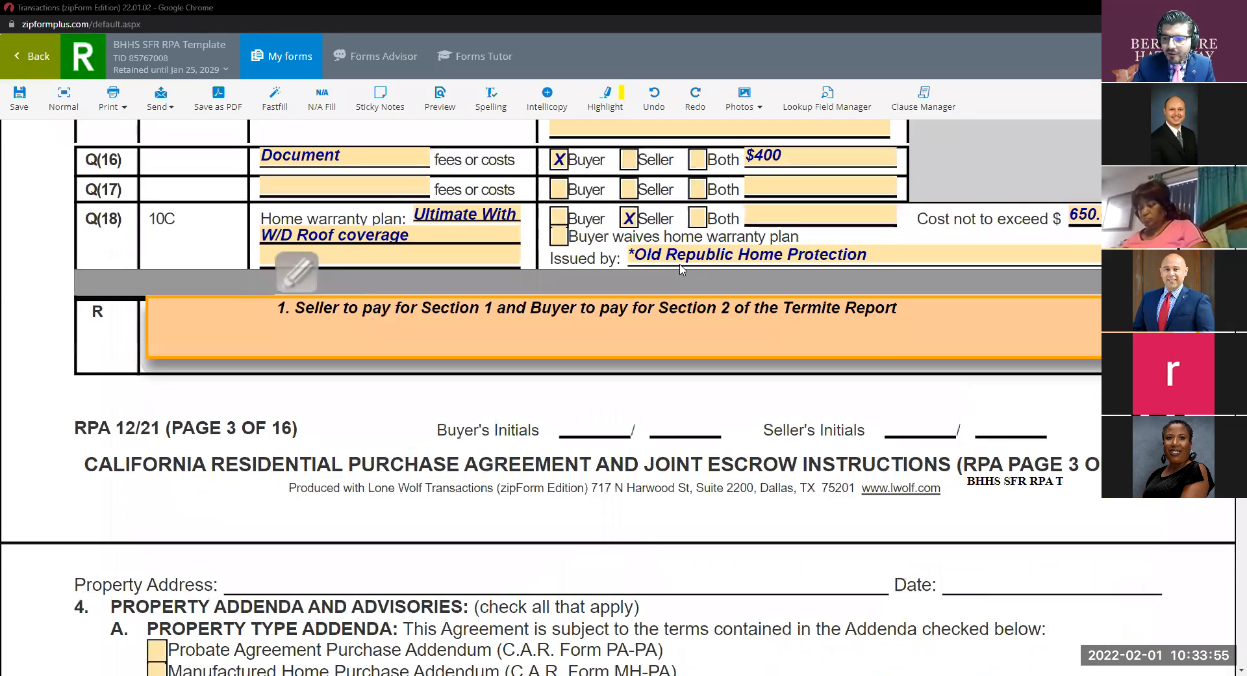
scroll(856, 273, down, 5)
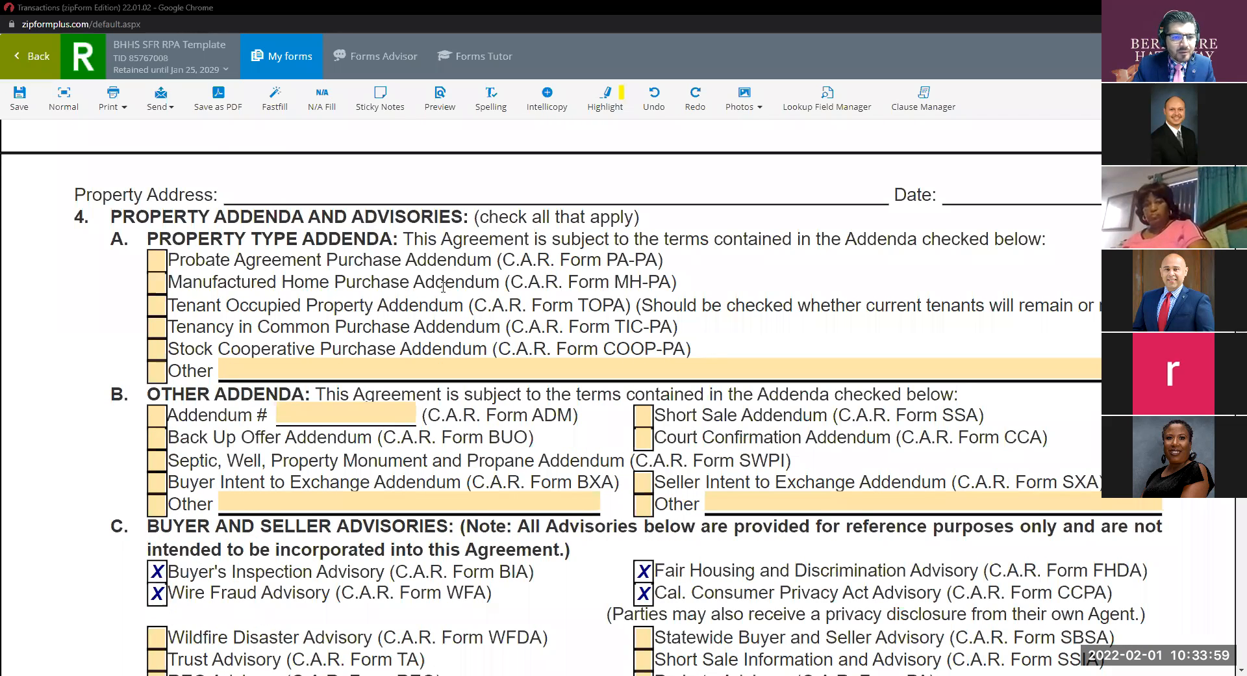
scroll(539, 285, down, 2)
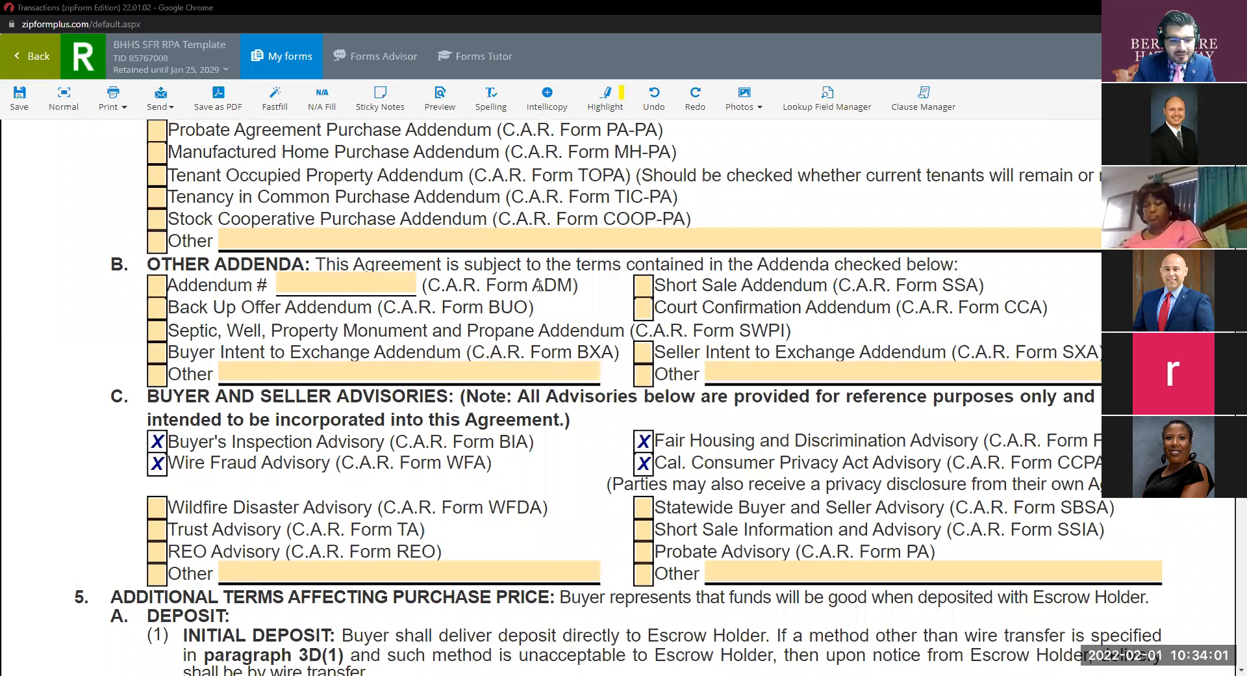
scroll(540, 284, down, 4)
scroll(357, 255, up, 5)
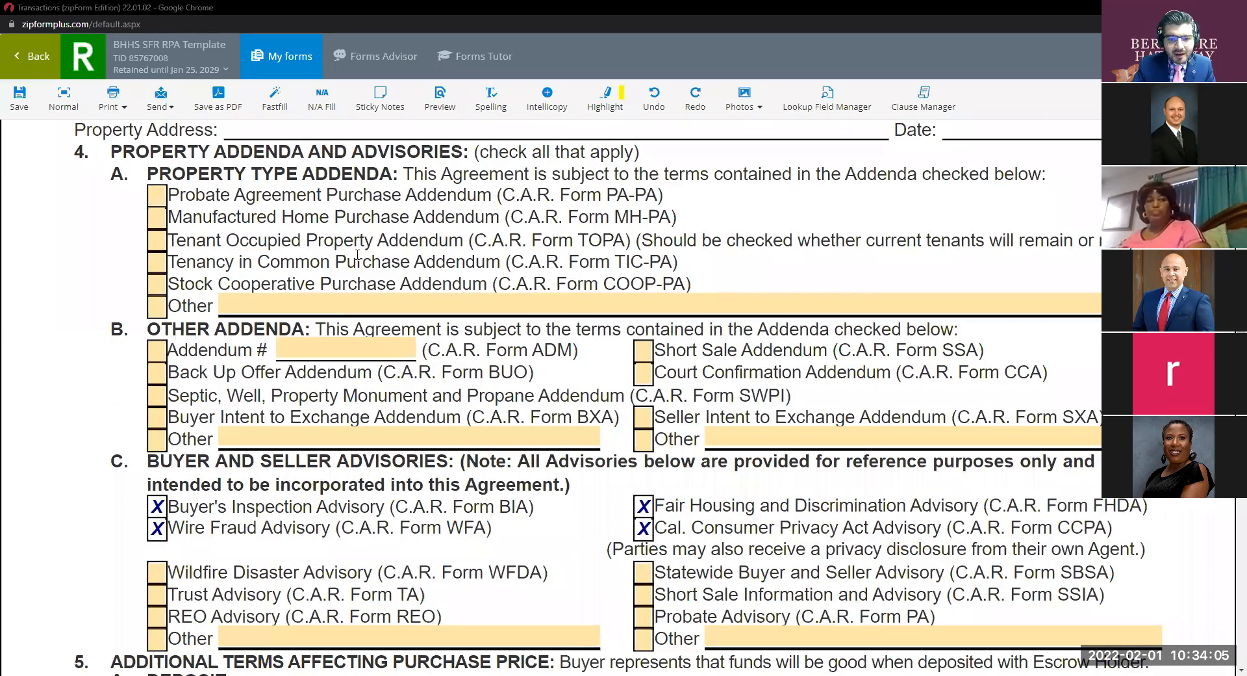
scroll(469, 269, down, 8)
scroll(469, 270, down, 20)
scroll(488, 284, down, 20)
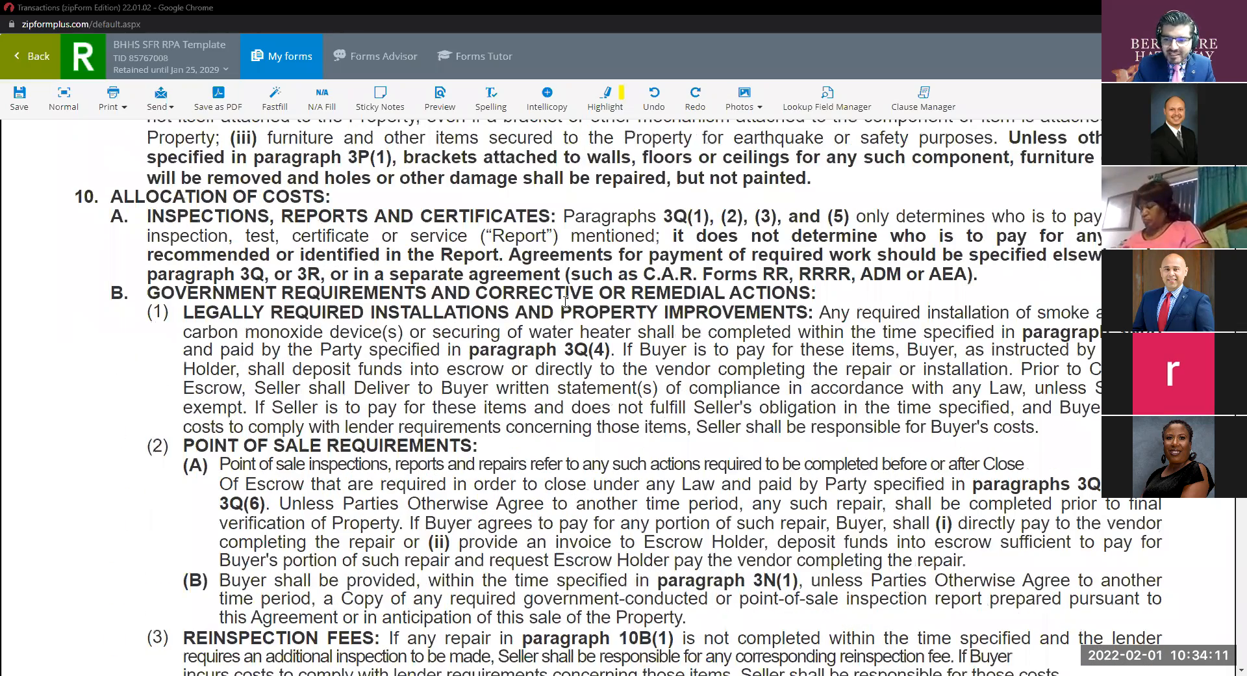
scroll(566, 301, down, 20)
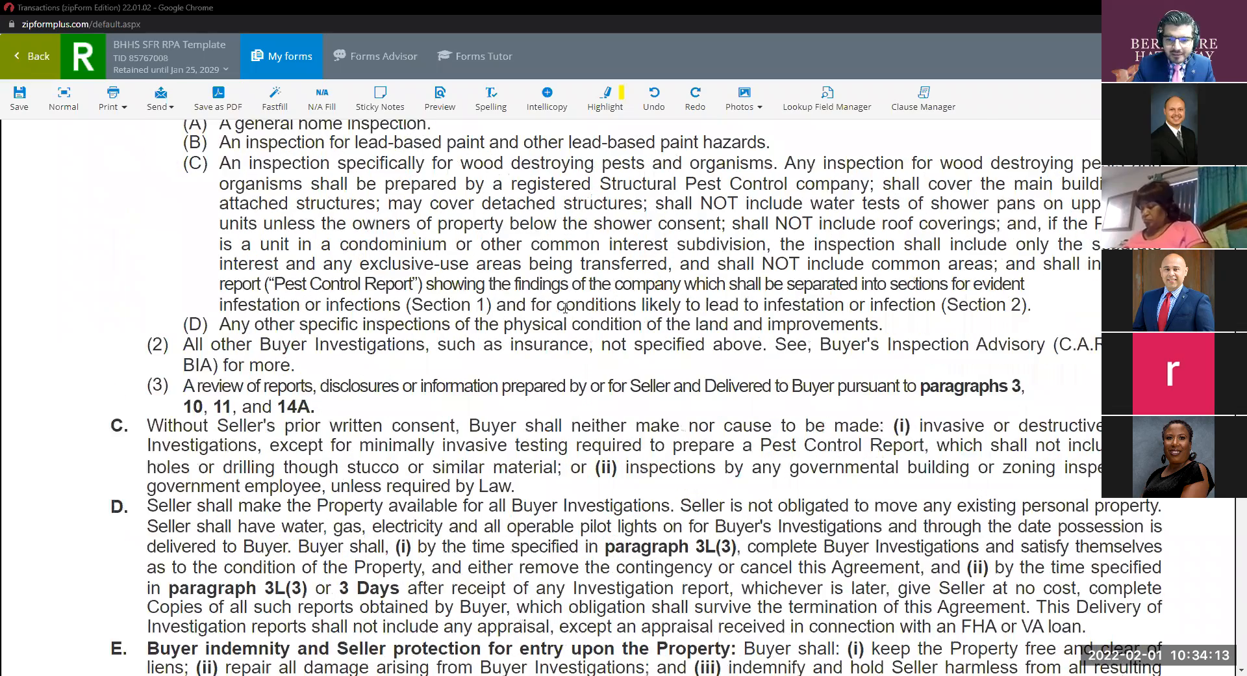
scroll(565, 308, down, 8)
scroll(565, 312, down, 20)
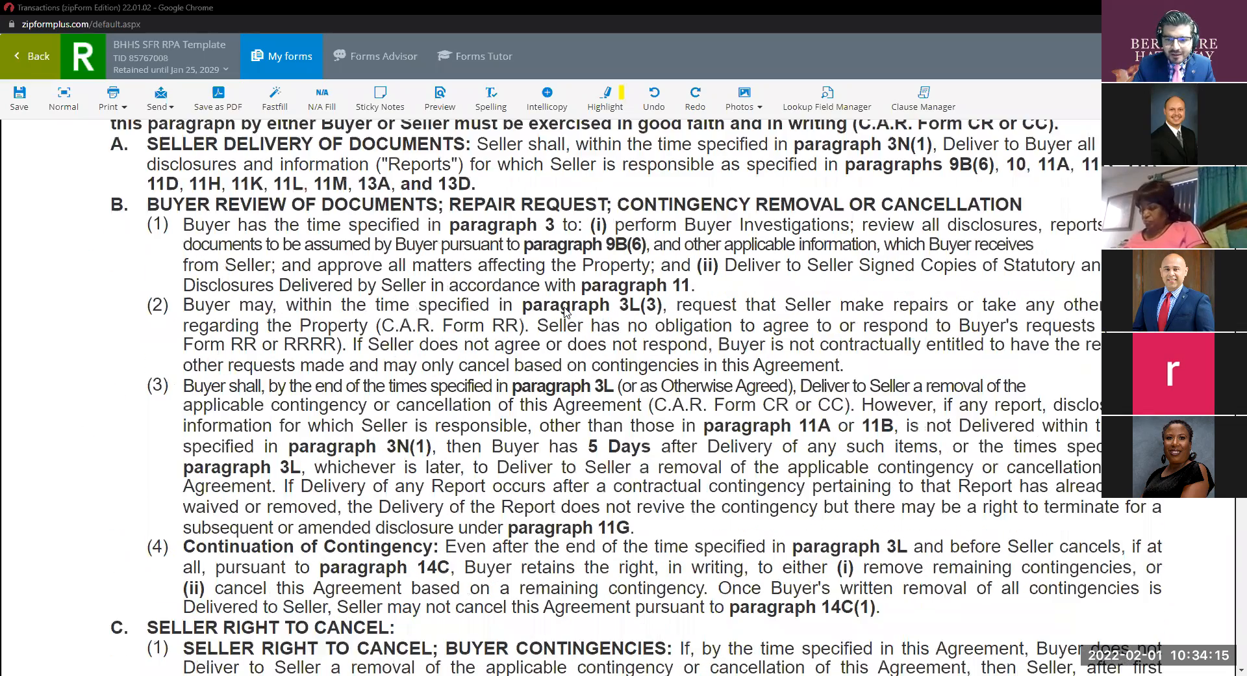
scroll(565, 311, down, 20)
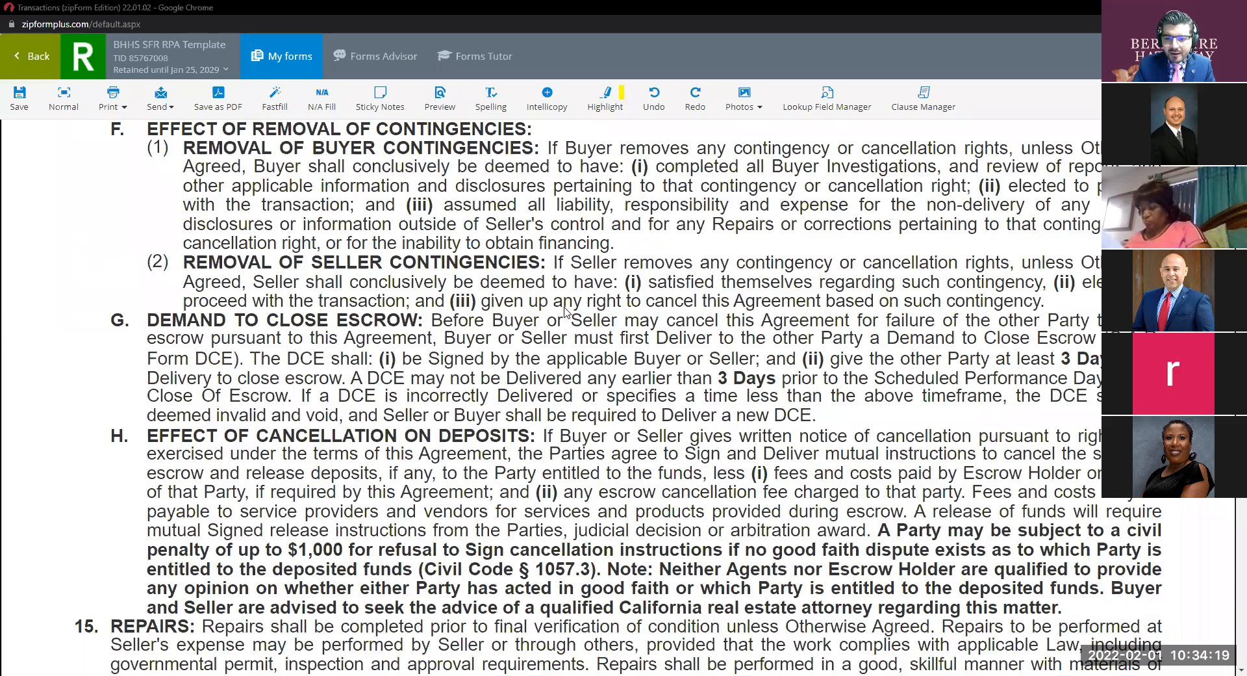
scroll(565, 312, down, 11)
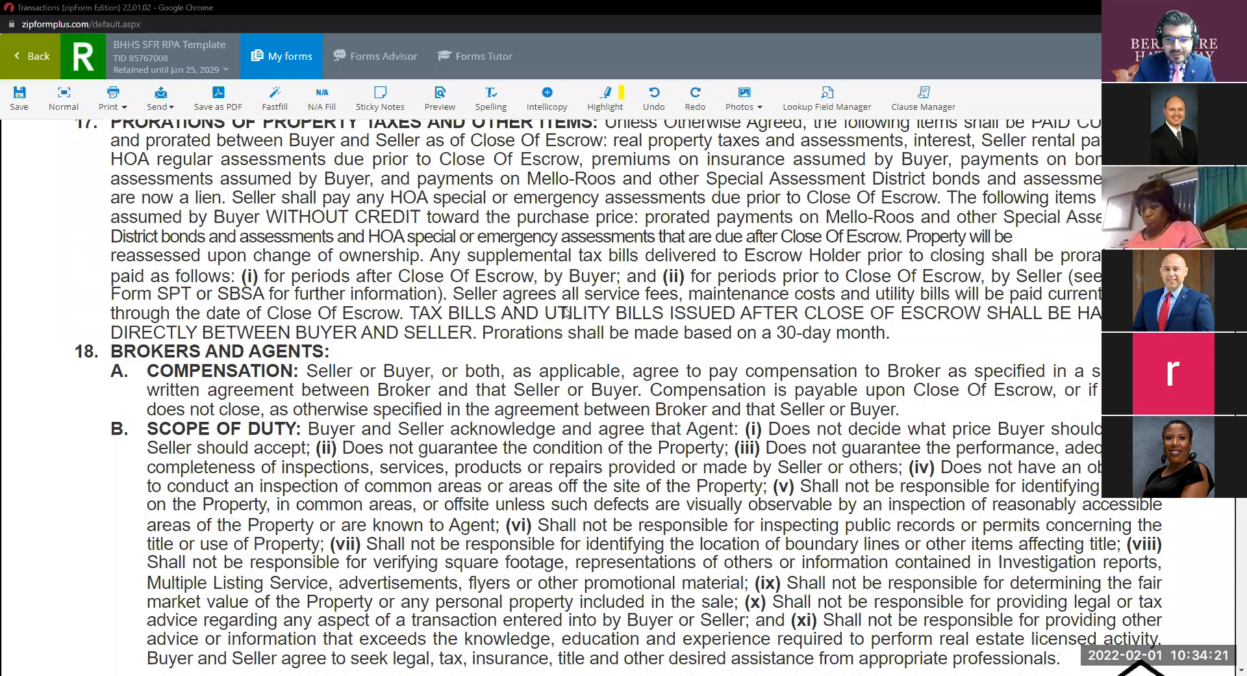
scroll(564, 312, down, 20)
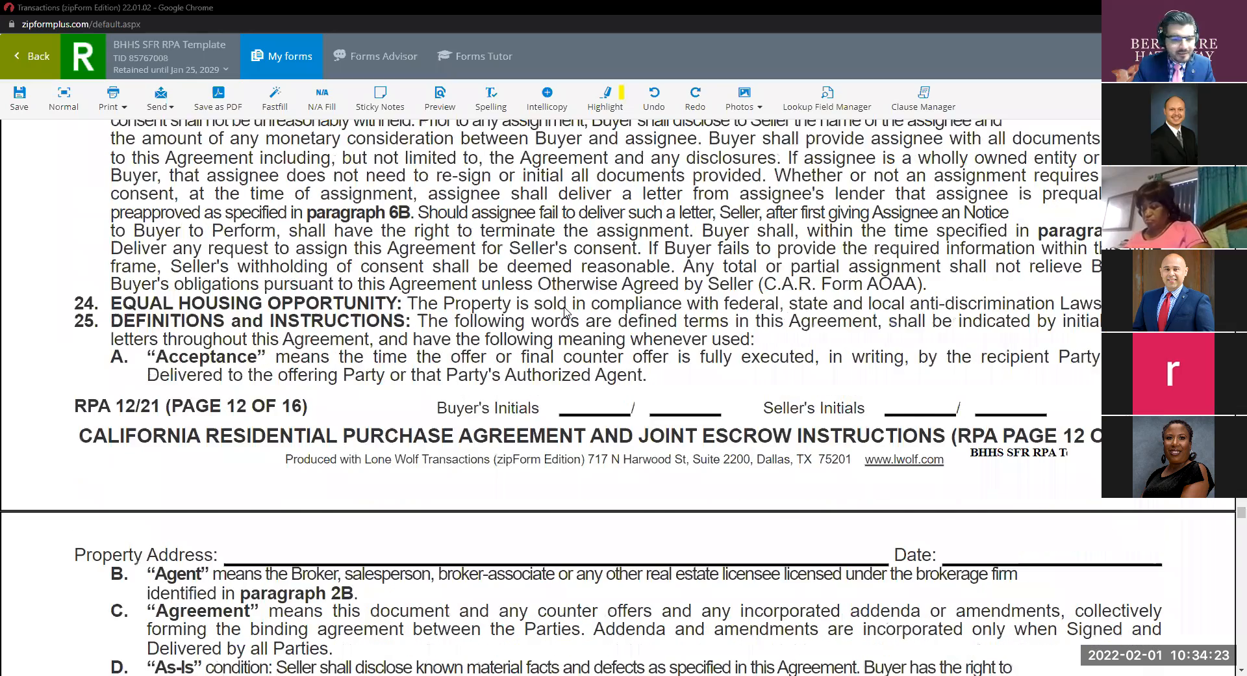
scroll(565, 312, down, 20)
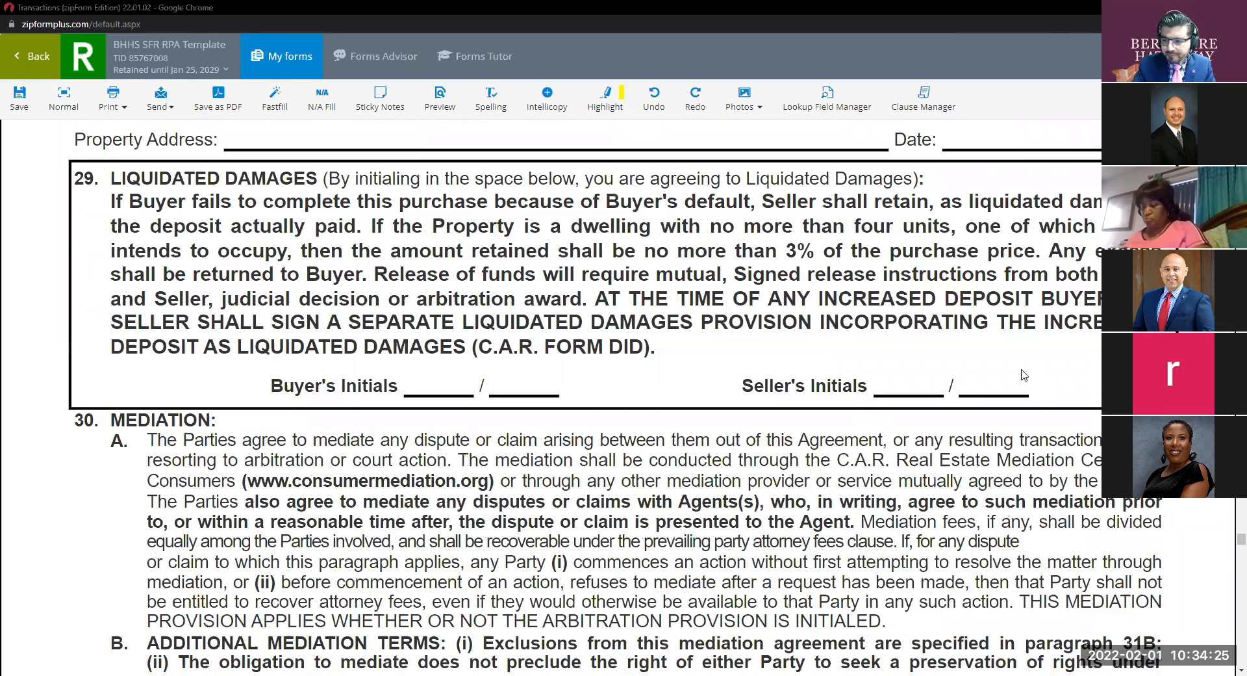
mouse_move(1241, 539)
mouse_down()
mouse_move(1238, 645)
mouse_move(1229, 599)
mouse_up()
scroll(829, 451, up, 8)
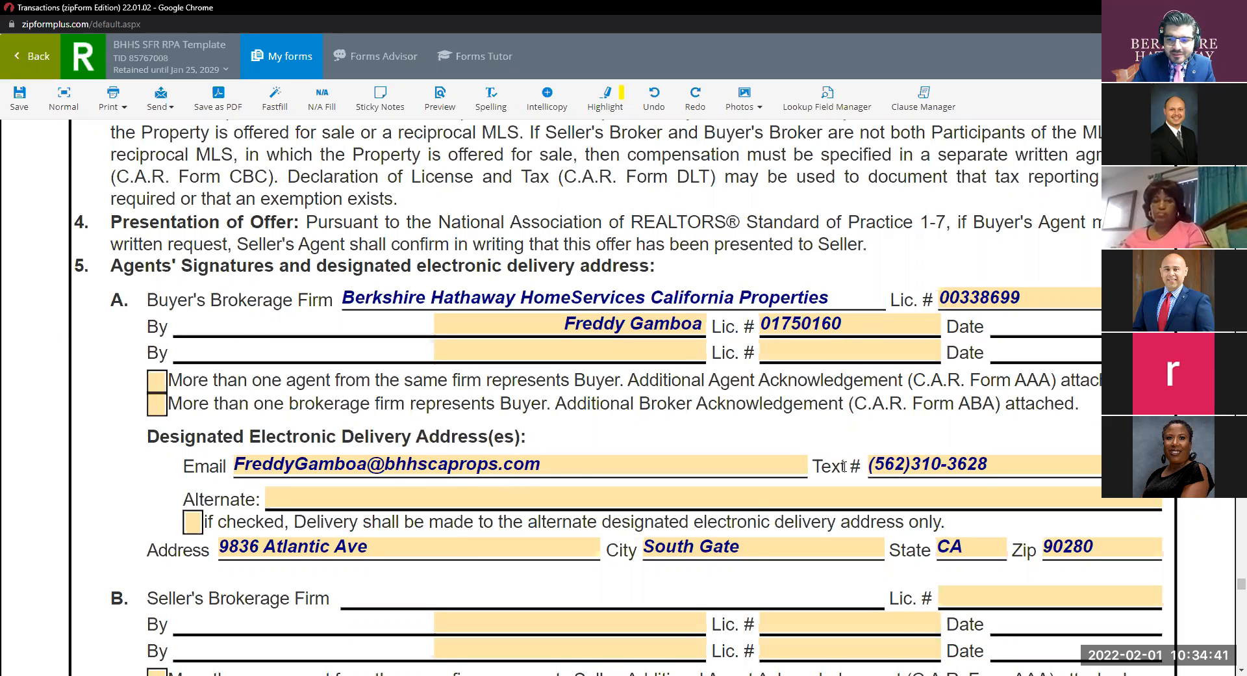
scroll(985, 484, down, 2)
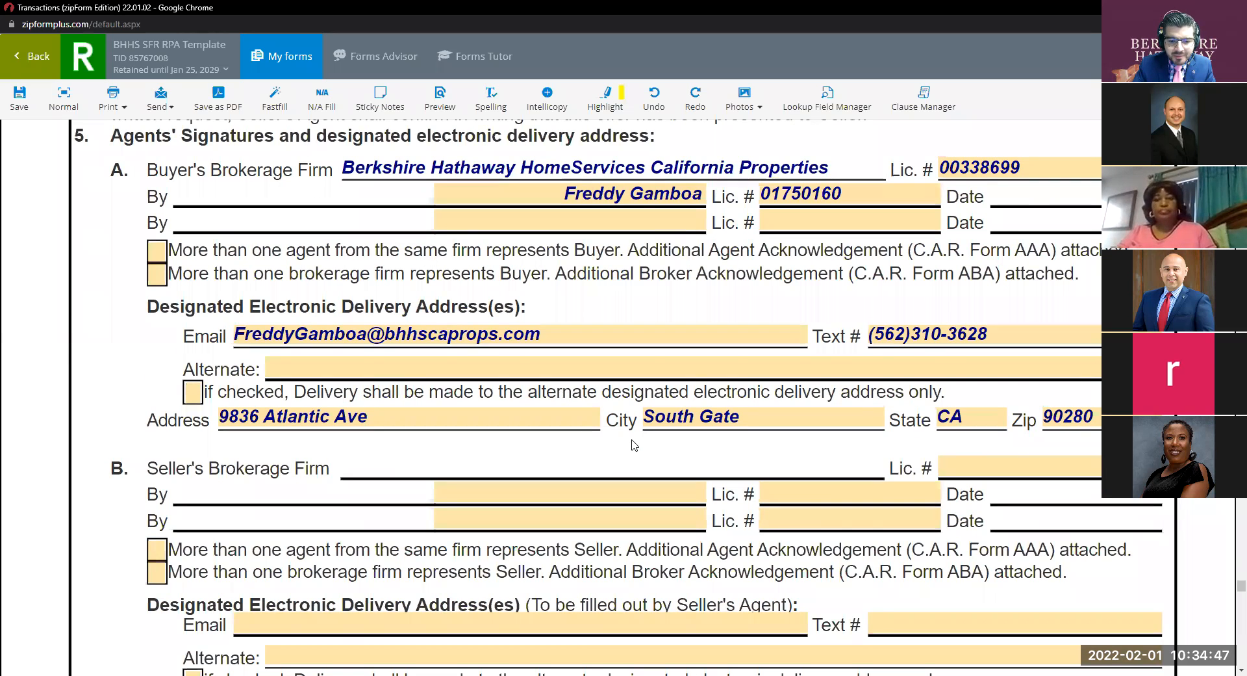
scroll(634, 444, down, 6)
scroll(634, 443, down, 5)
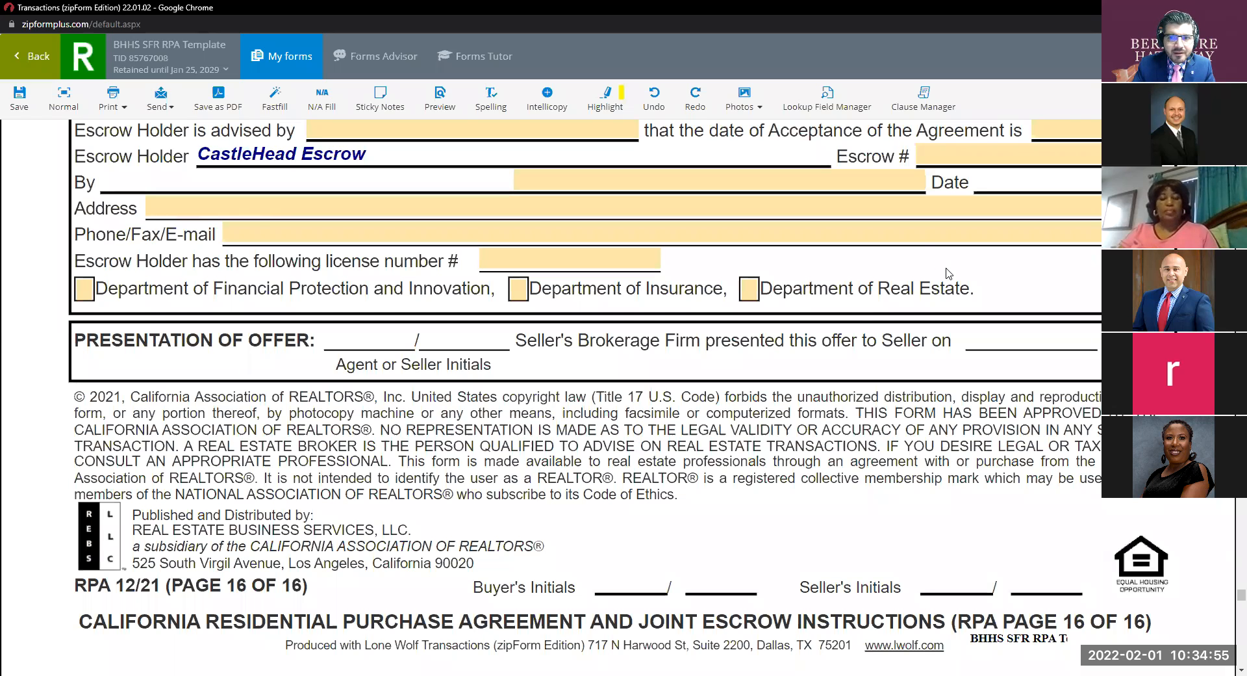
Save the purchase agreement and open the Agent Visual Inspection Disclosure found by searching 'avid'.
click(22, 57)
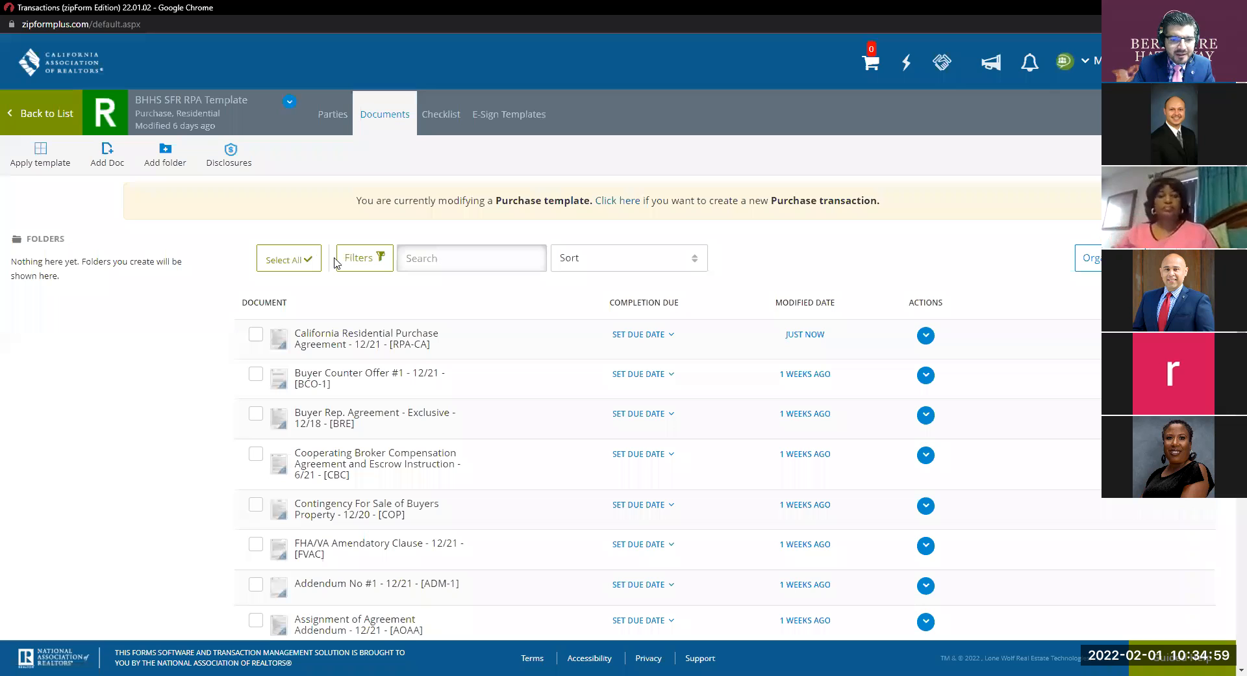
click(440, 261)
text(a)
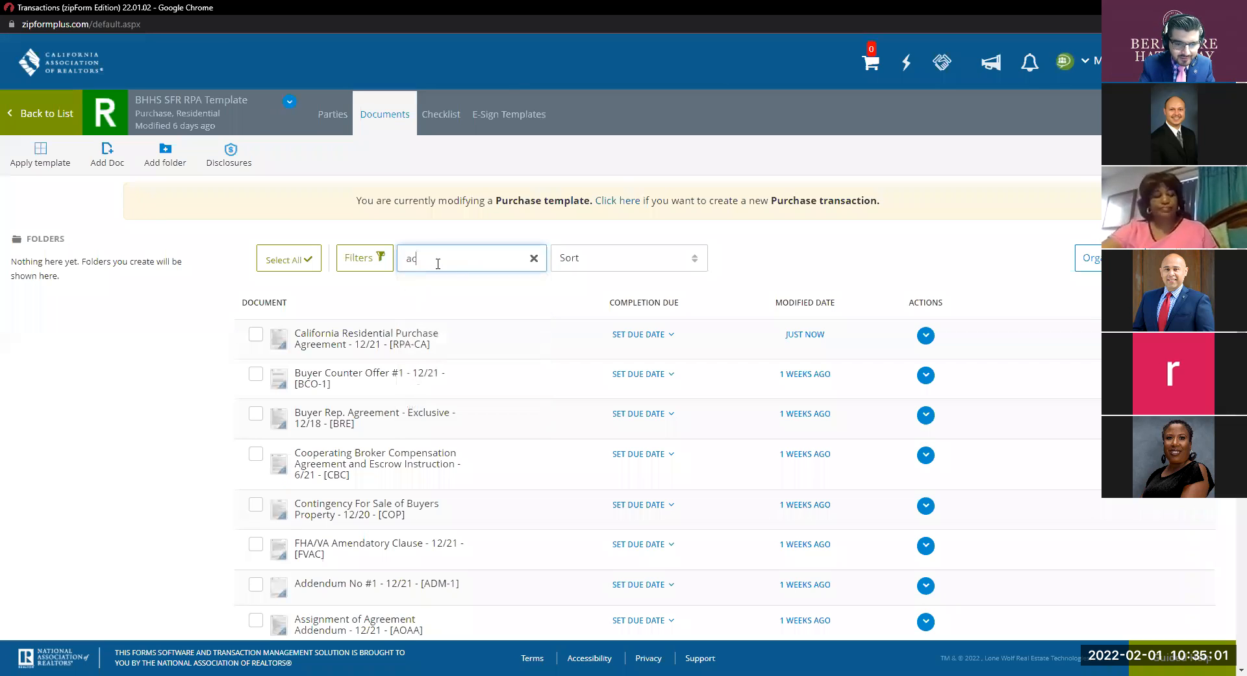
text(vid)
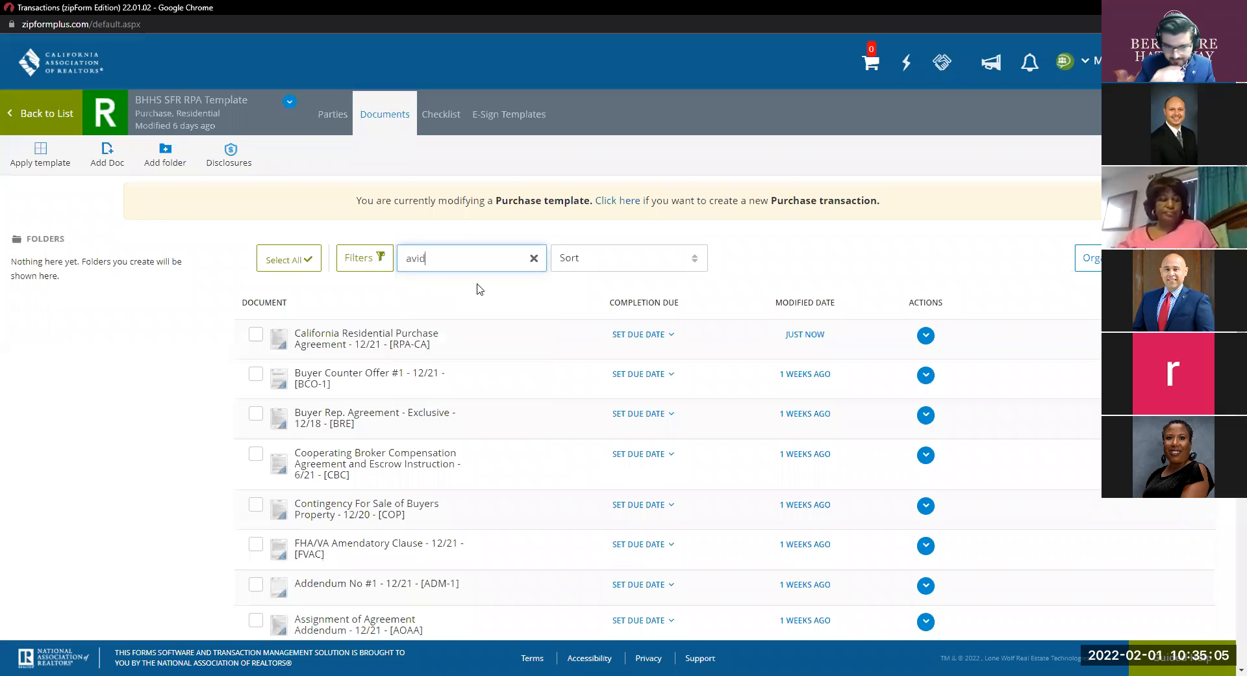
scroll(499, 330, down, 4)
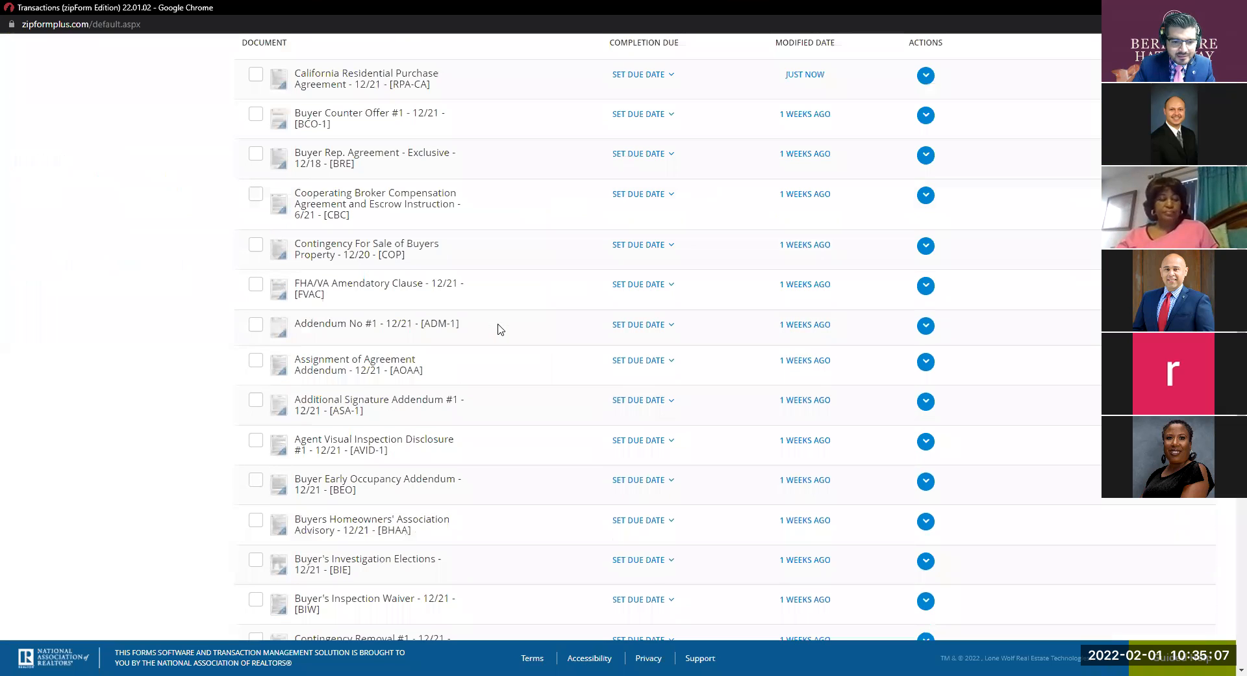
click(425, 437)
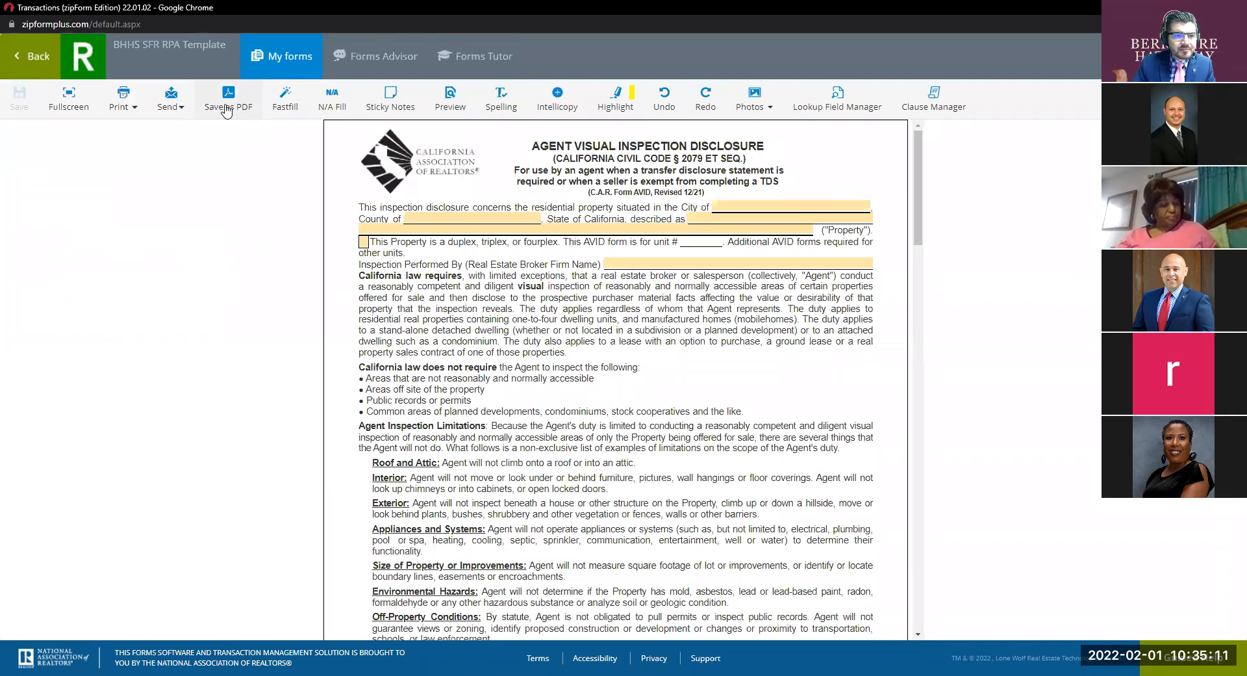
Look over the AVID's send options in fullscreen, then return to the documents list.
click(174, 103)
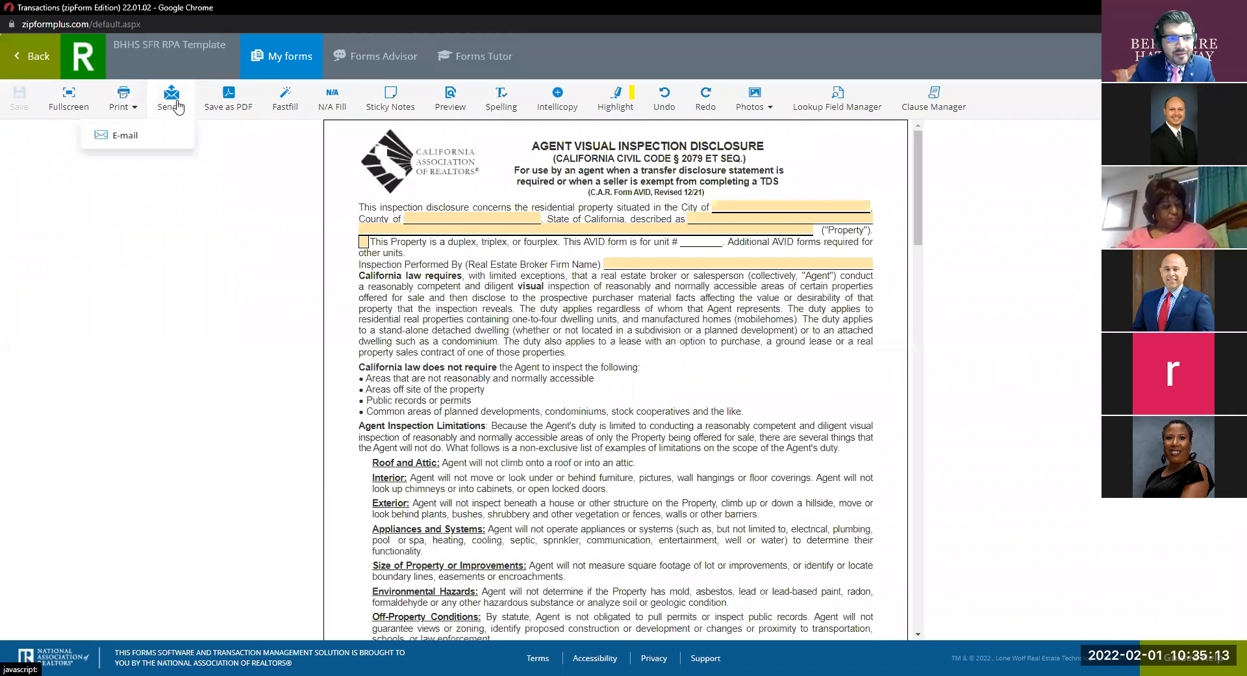
click(68, 99)
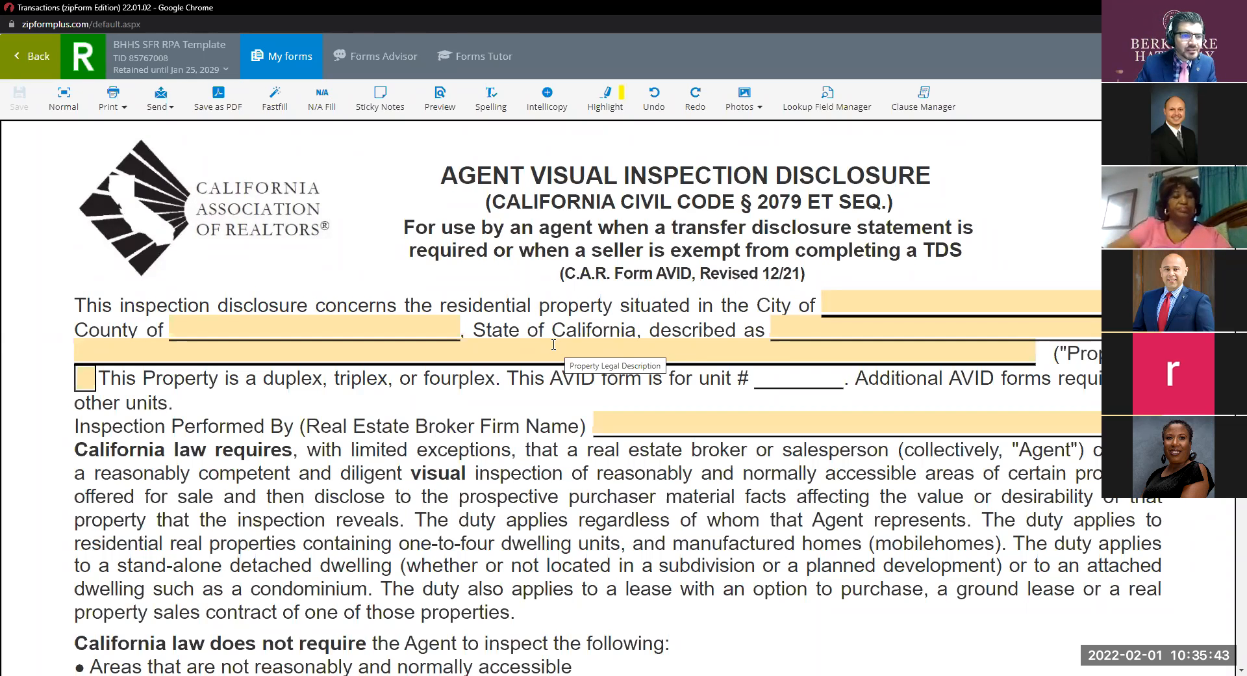
click(37, 60)
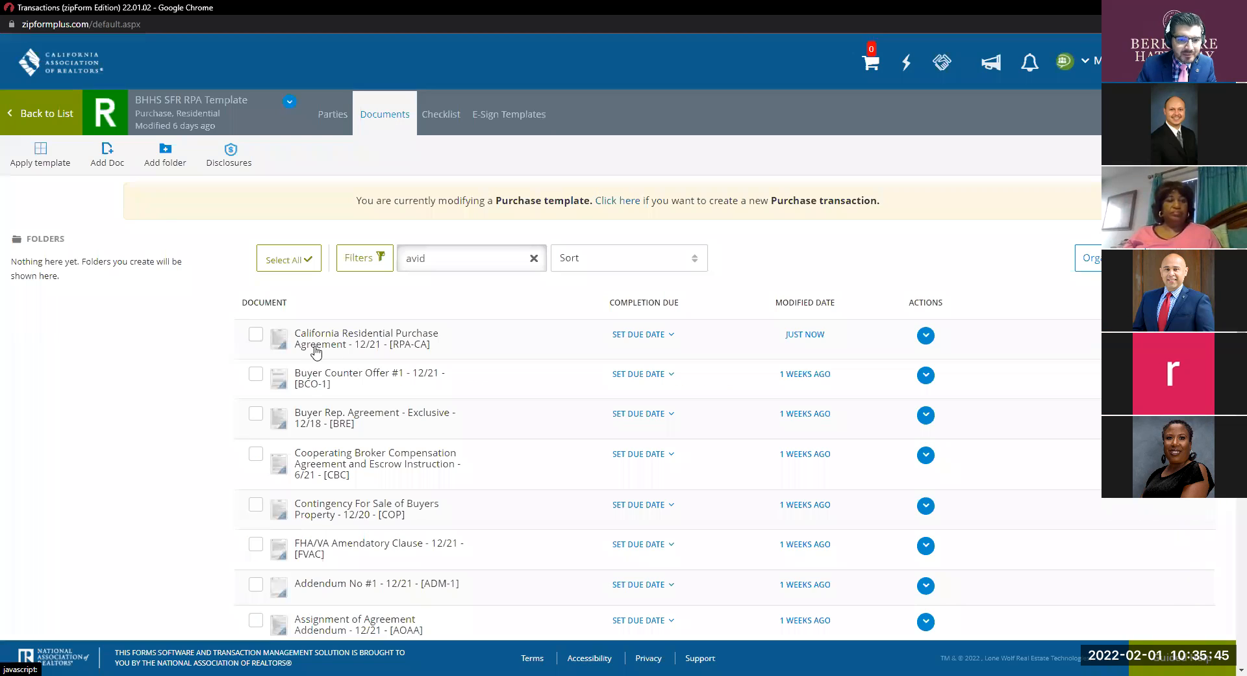
click(363, 339)
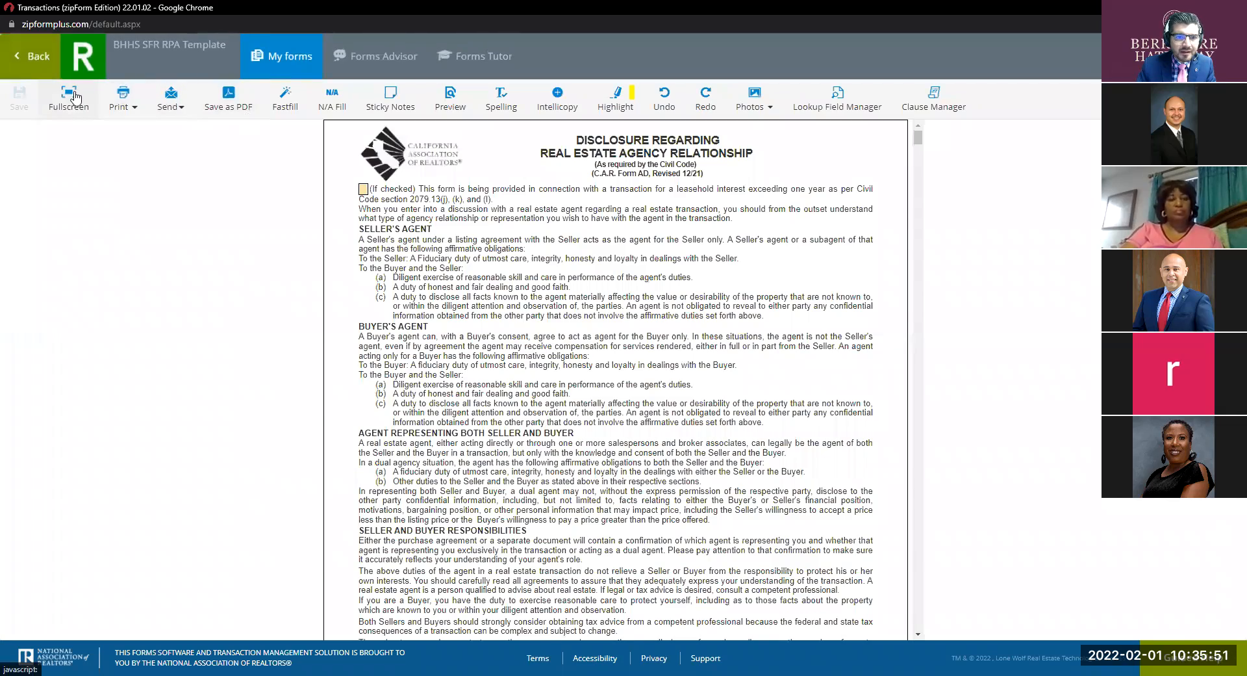
click(69, 96)
drag(1242, 135, 1227, 587)
scroll(942, 440, down, 1)
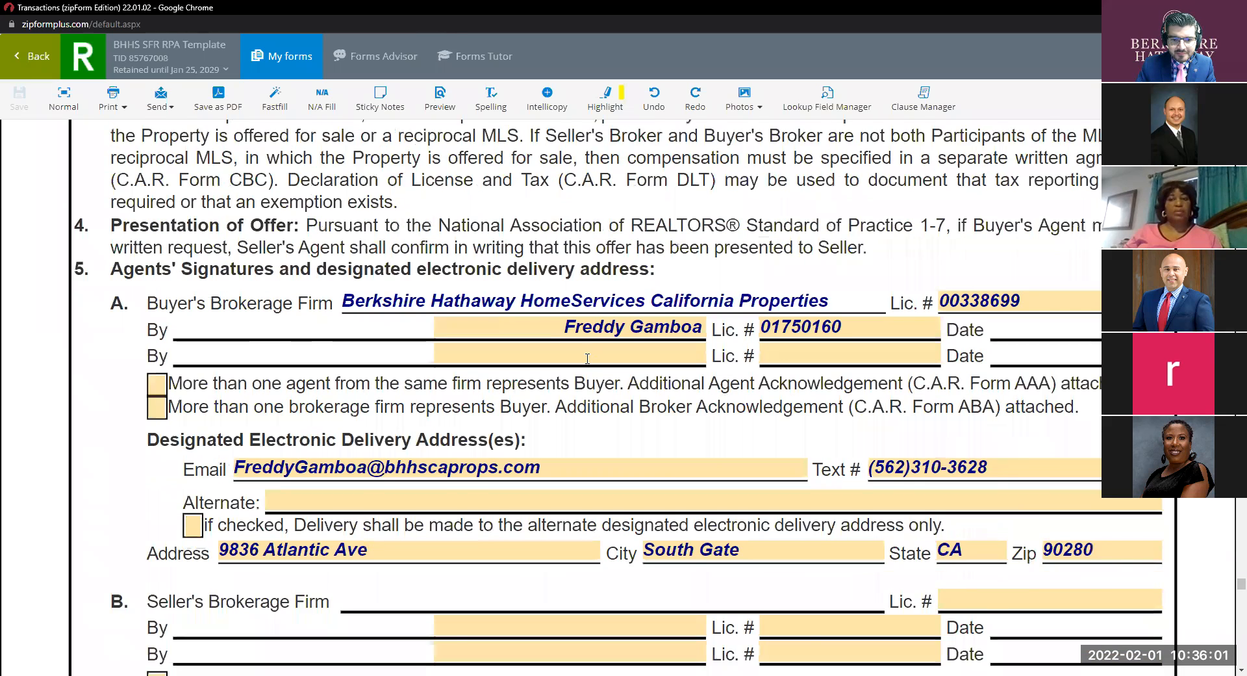
scroll(588, 358, down, 1)
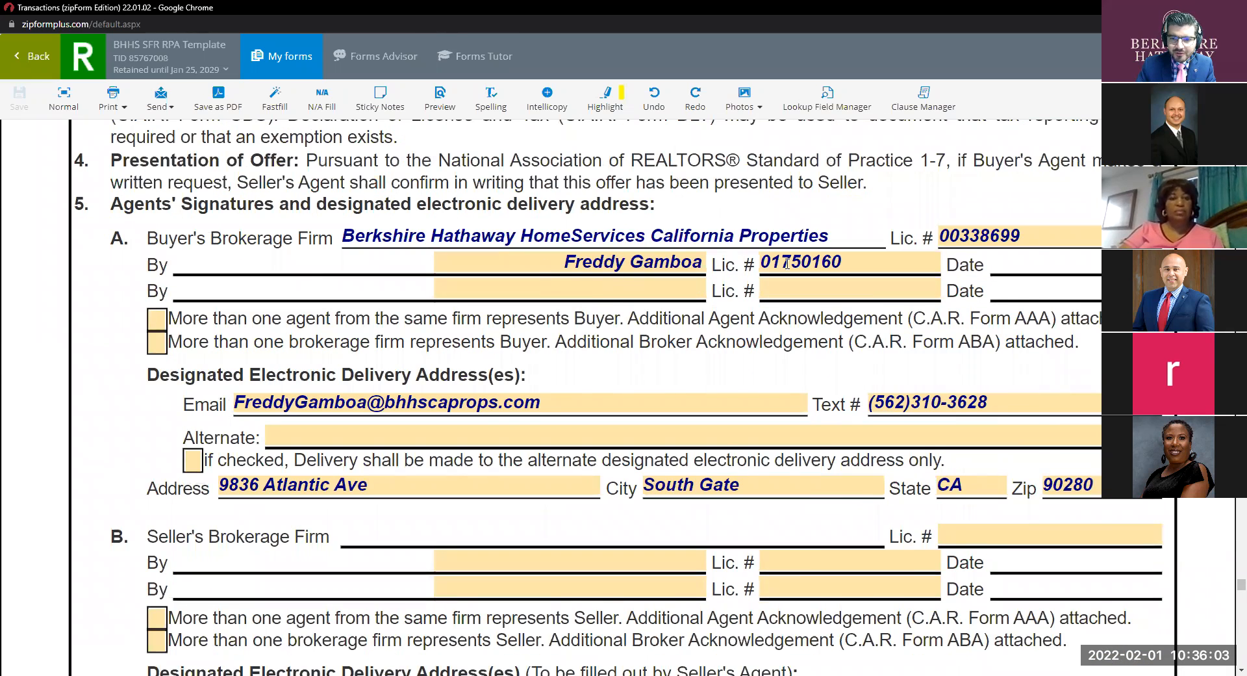
scroll(460, 359, down, 1)
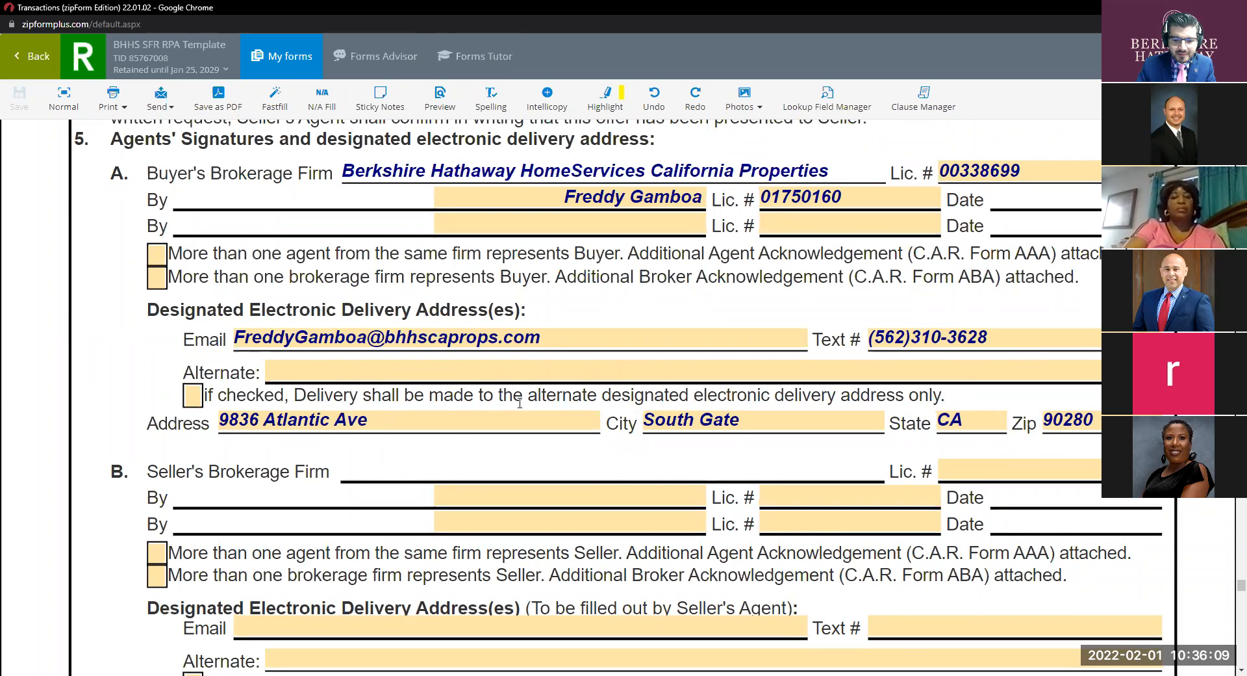
scroll(522, 403, down, 1)
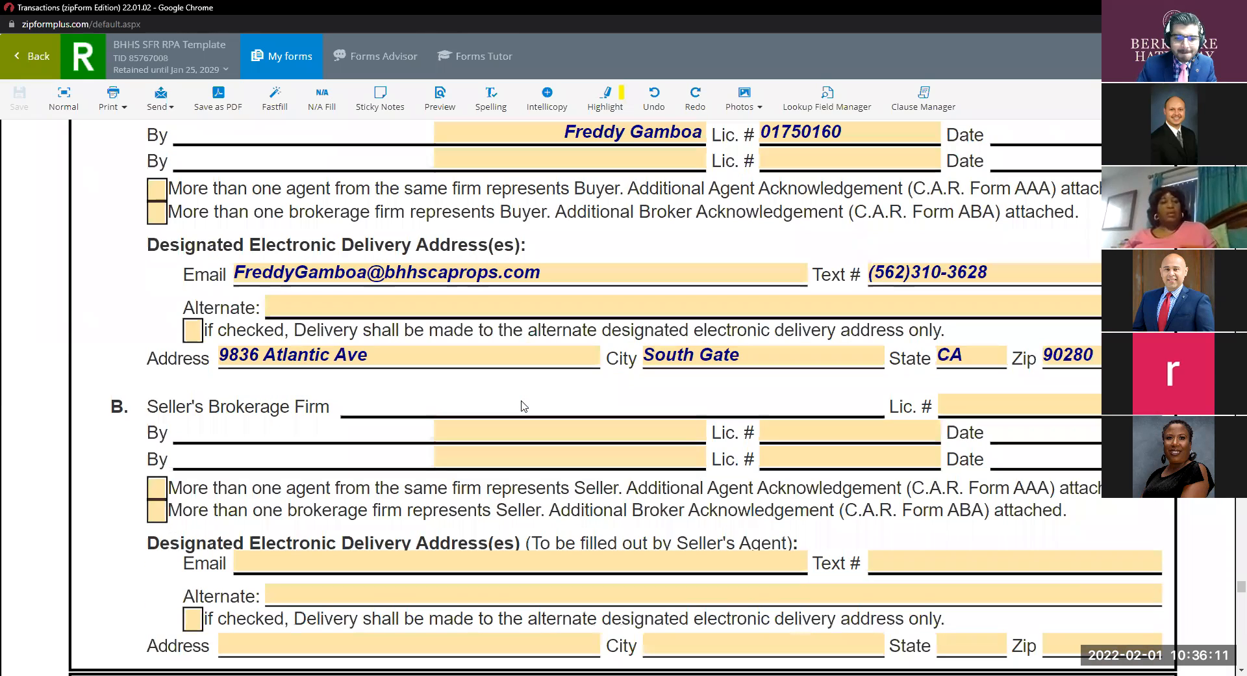
click(43, 67)
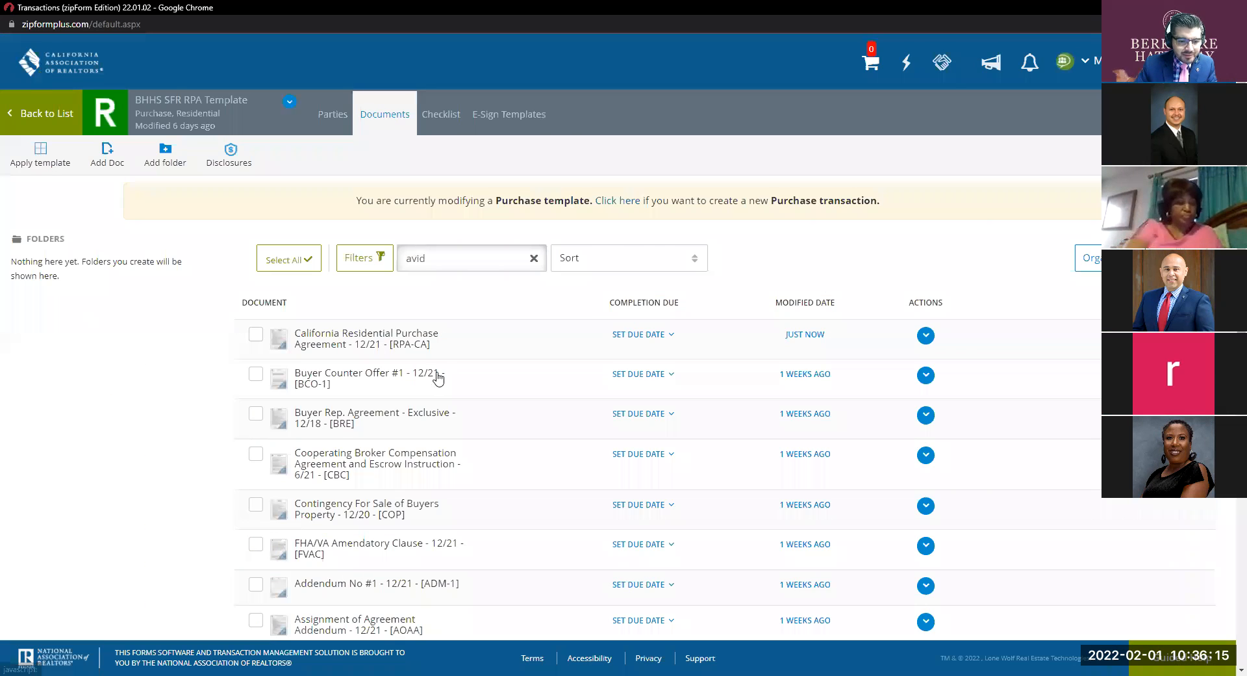
scroll(442, 390, down, 2)
scroll(434, 422, down, 3)
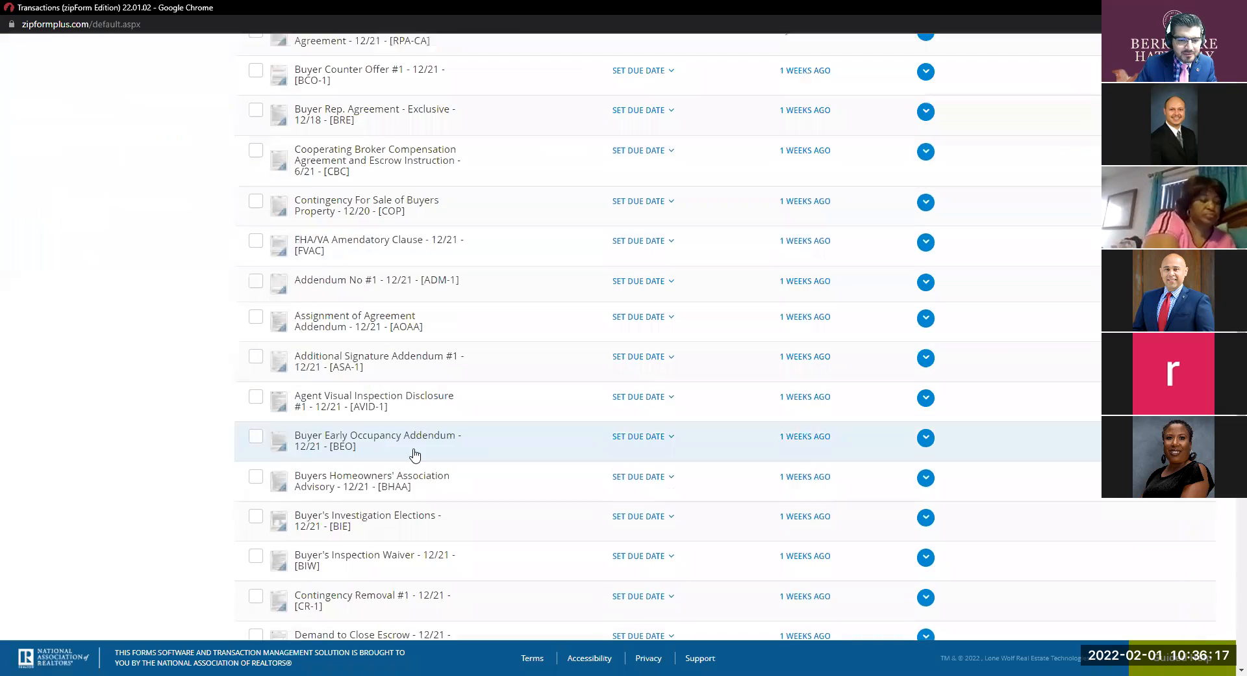
Open the AVID fullscreen and set the inspecting firm to Berkshire Hathaway HomeServices California Properties.
click(435, 389)
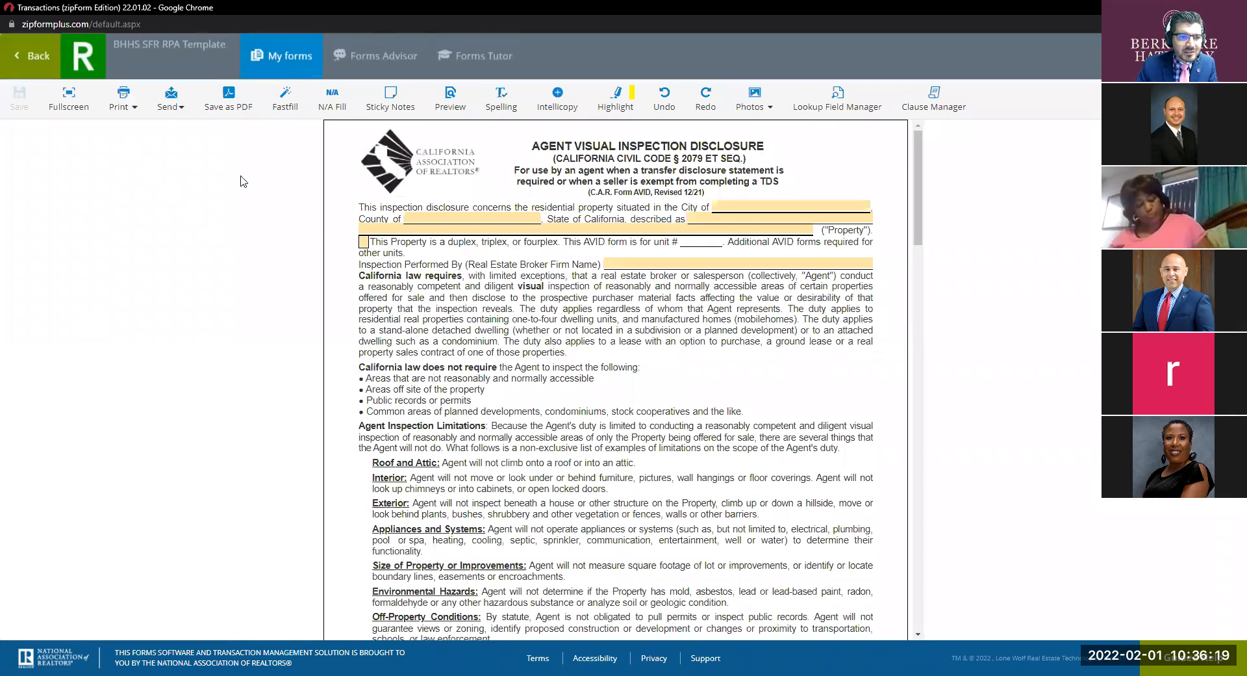
click(66, 94)
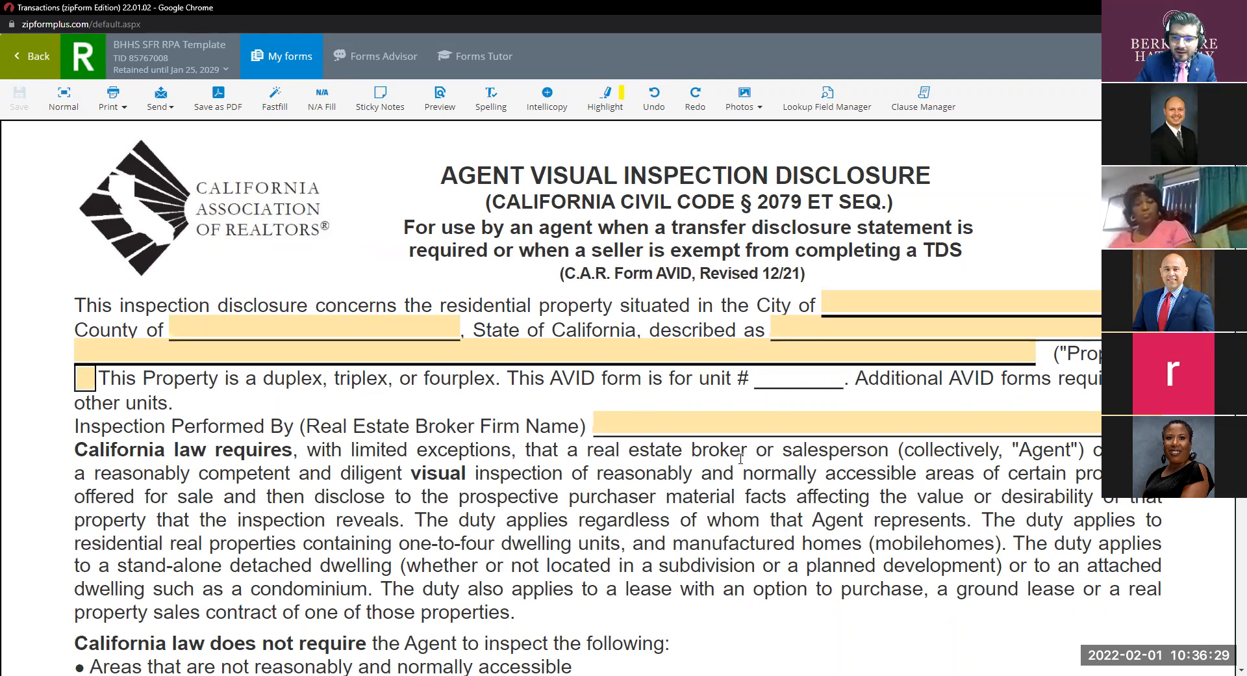
click(703, 423)
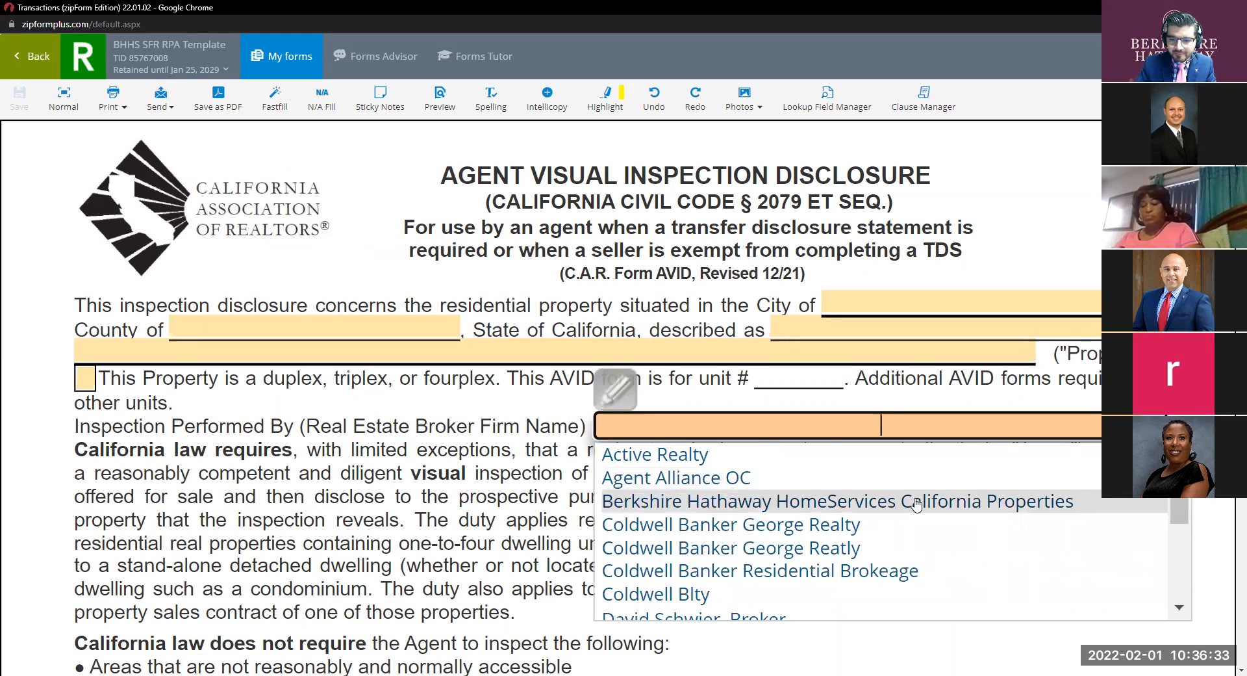
click(917, 502)
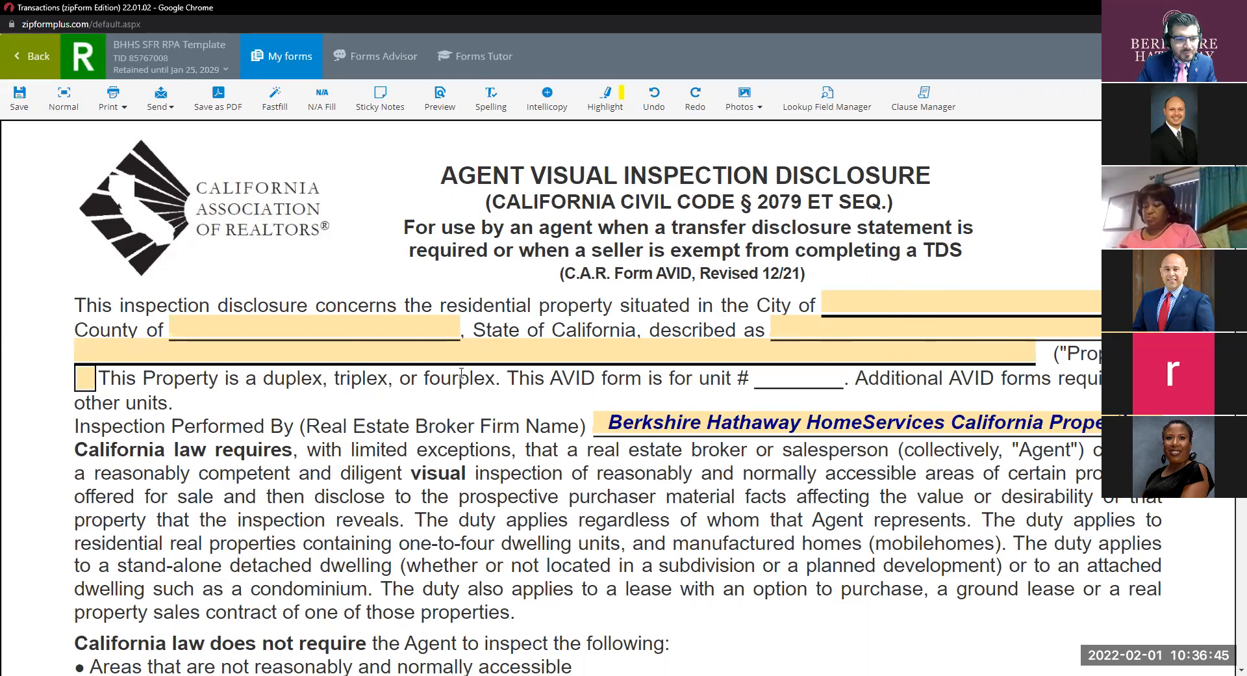
key(ctrl)
key(ctrl)
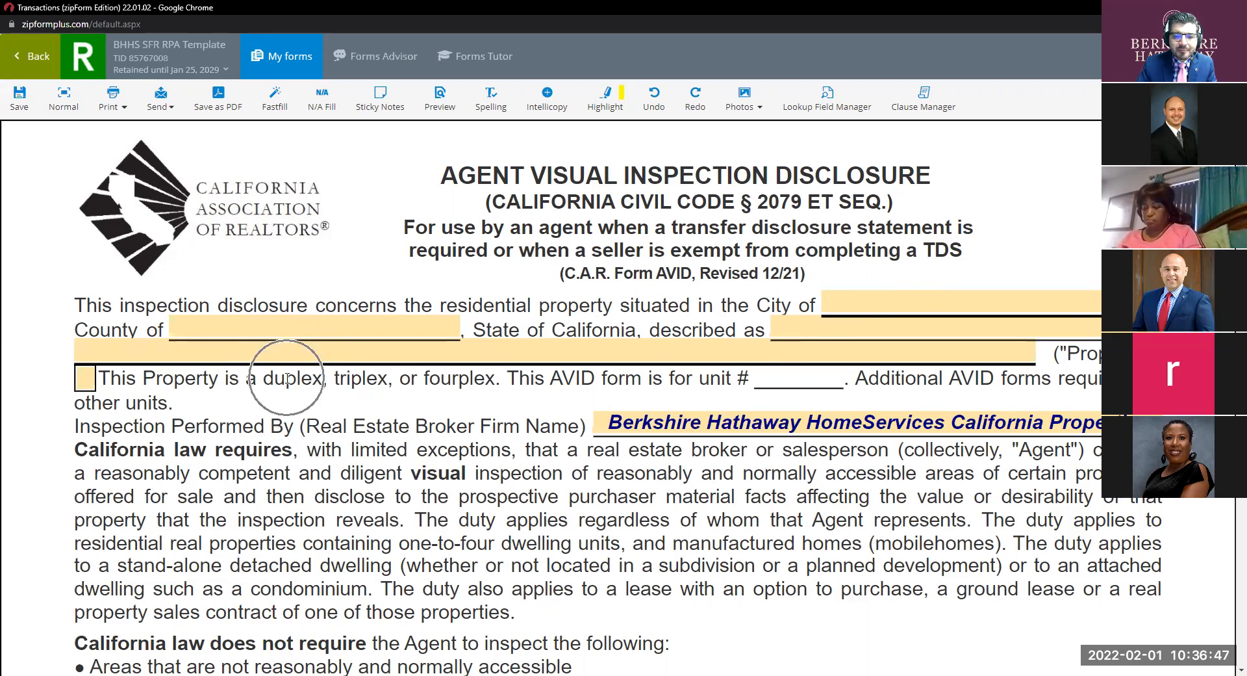
key(ctrl)
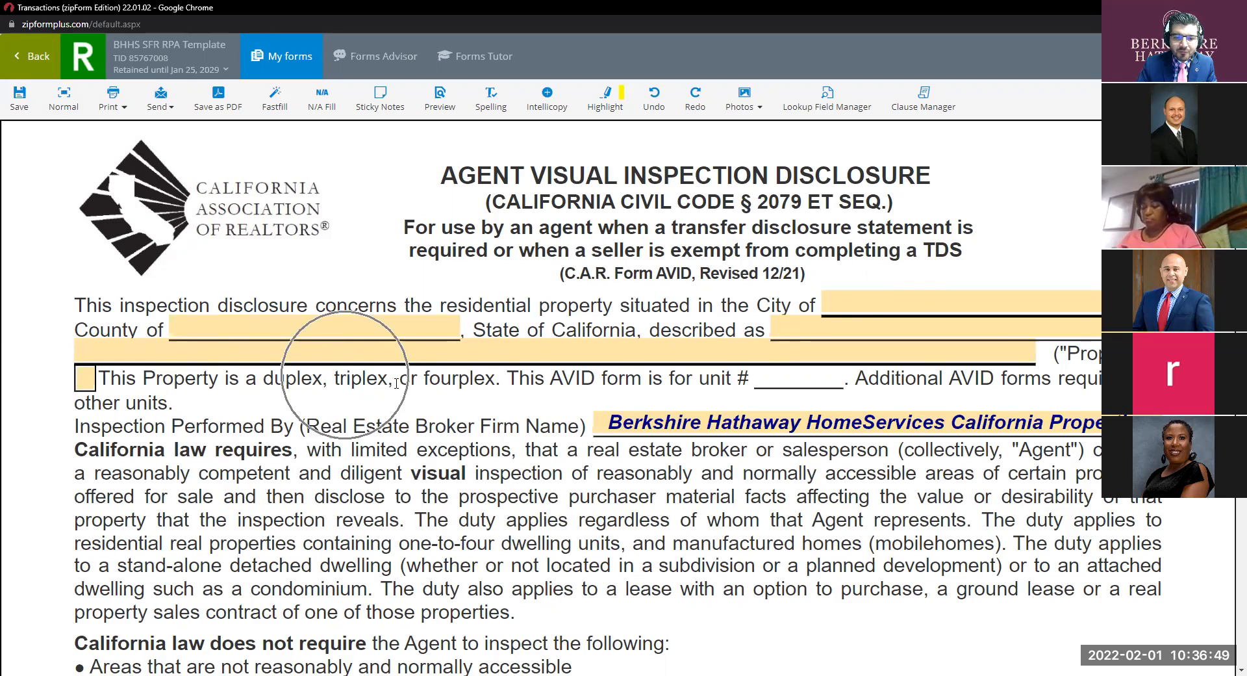
key(ctrl)
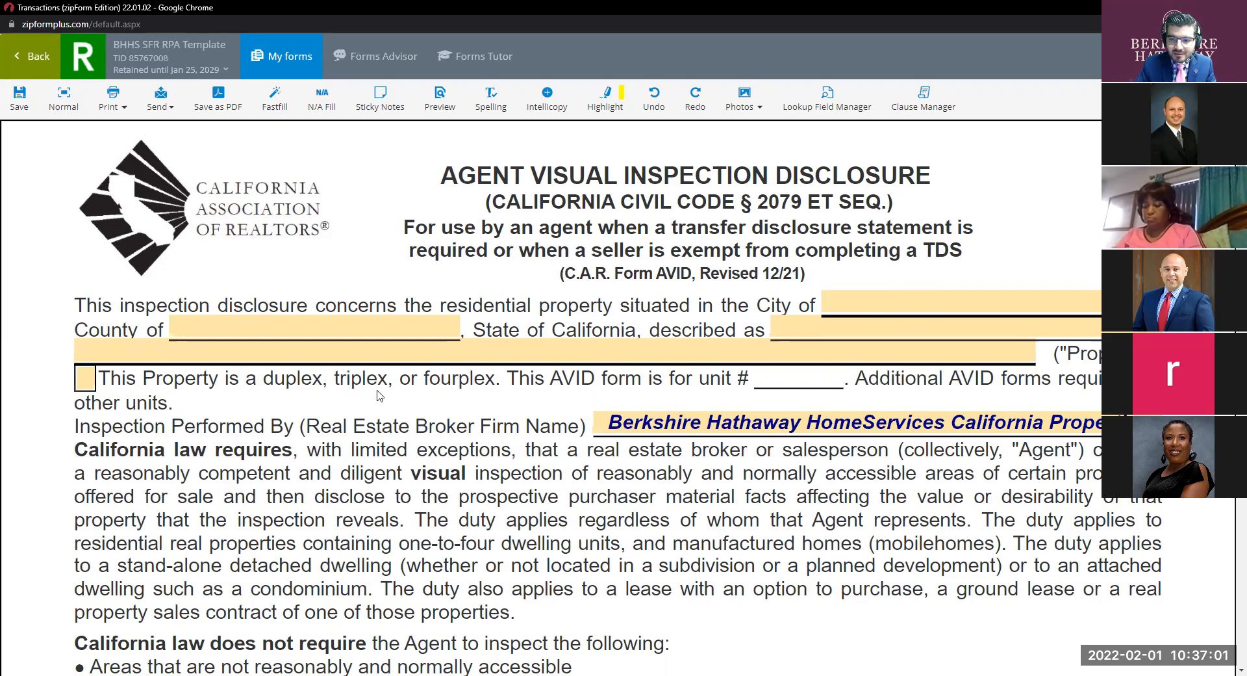
click(84, 380)
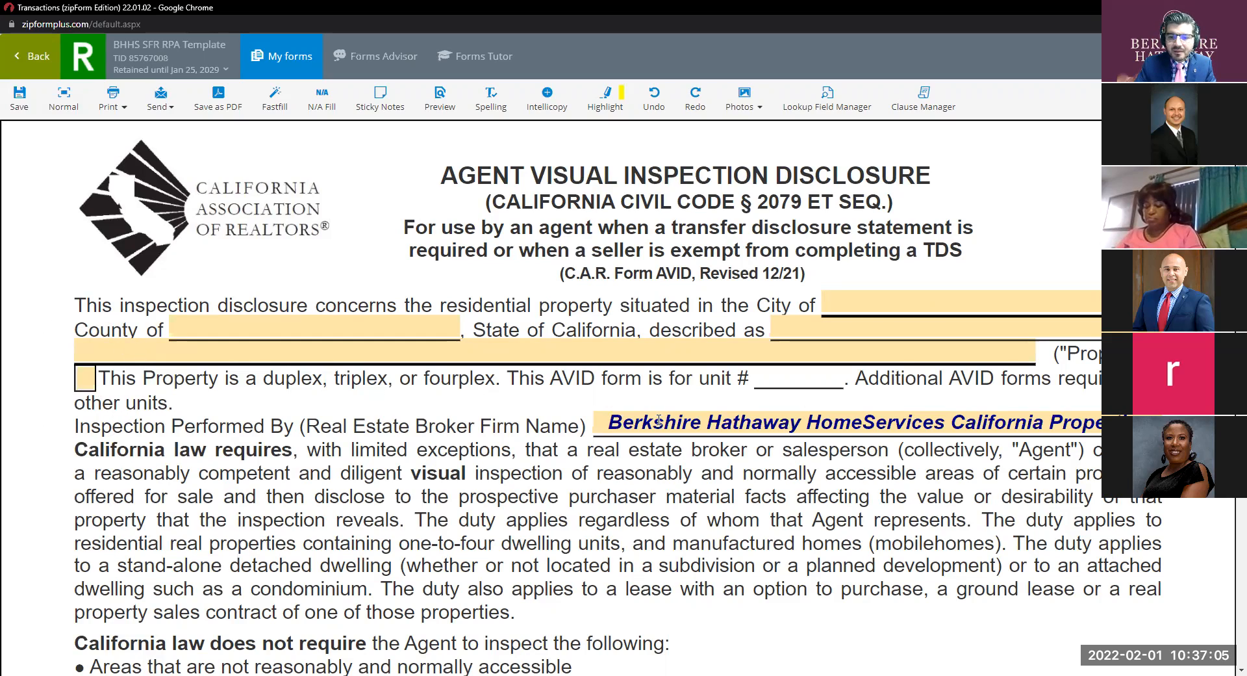
Set the AVID inspection date to 02/01/2022 and the inspection time to 10:30am.
scroll(659, 420, down, 4)
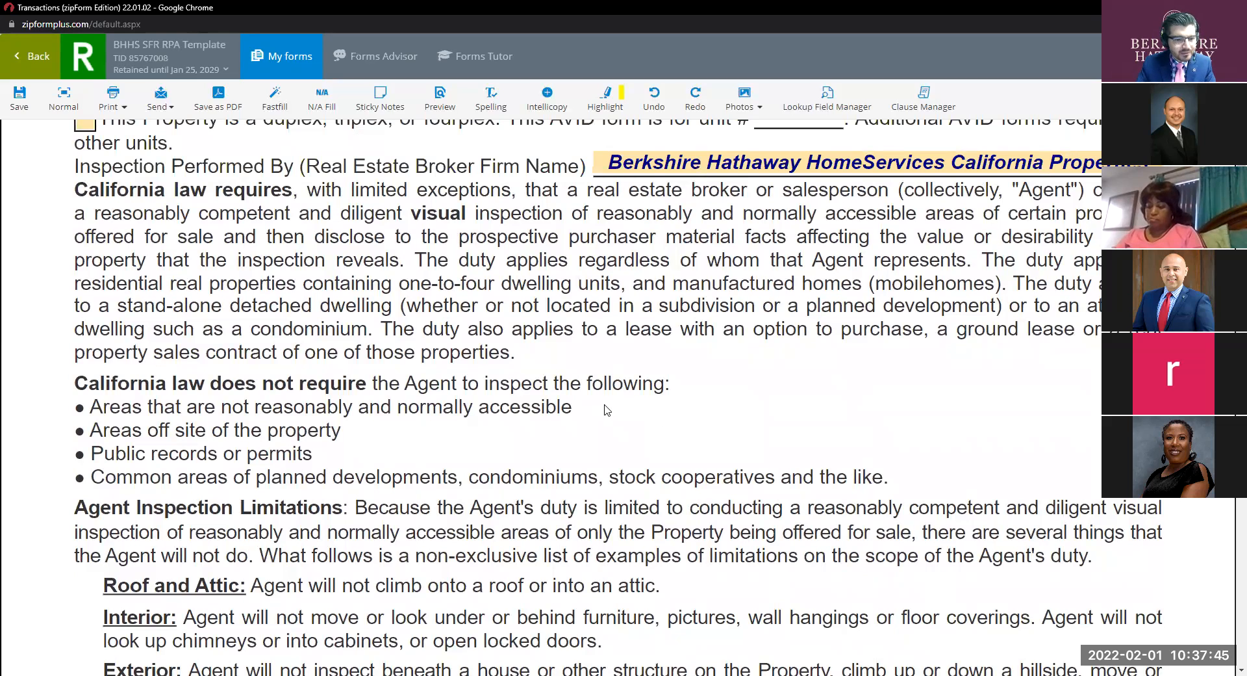
scroll(578, 403, down, 1)
scroll(579, 403, down, 2)
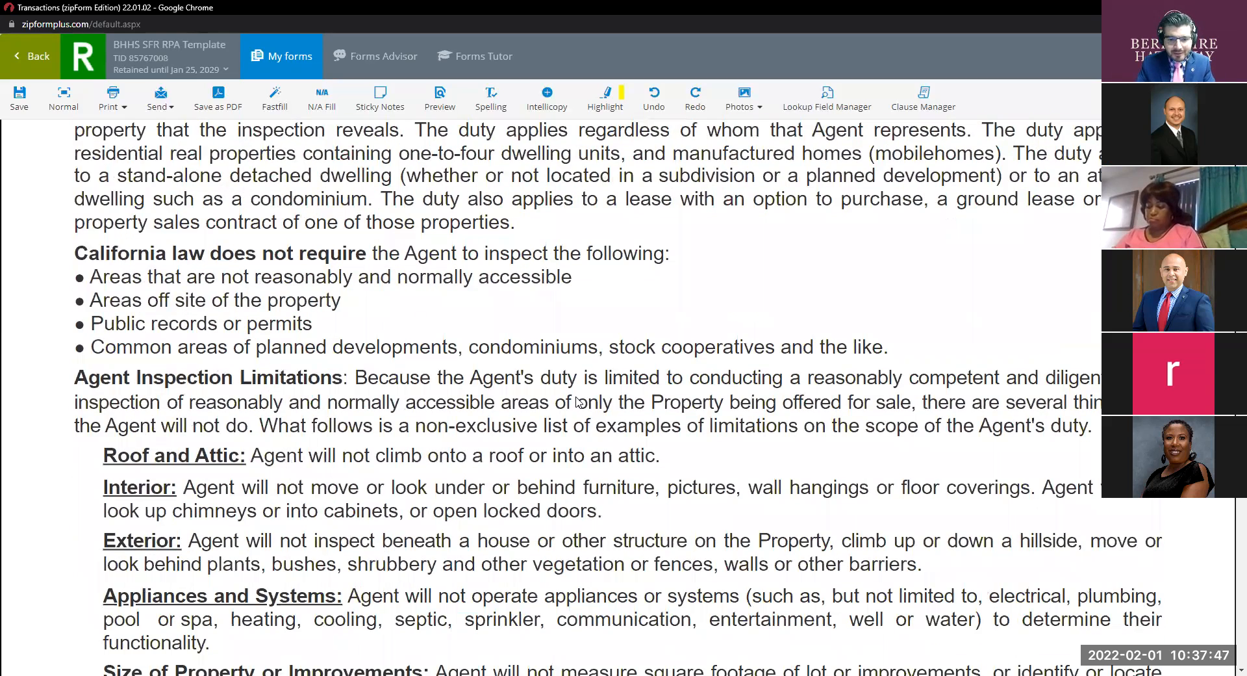
scroll(513, 367, down, 7)
scroll(513, 367, down, 10)
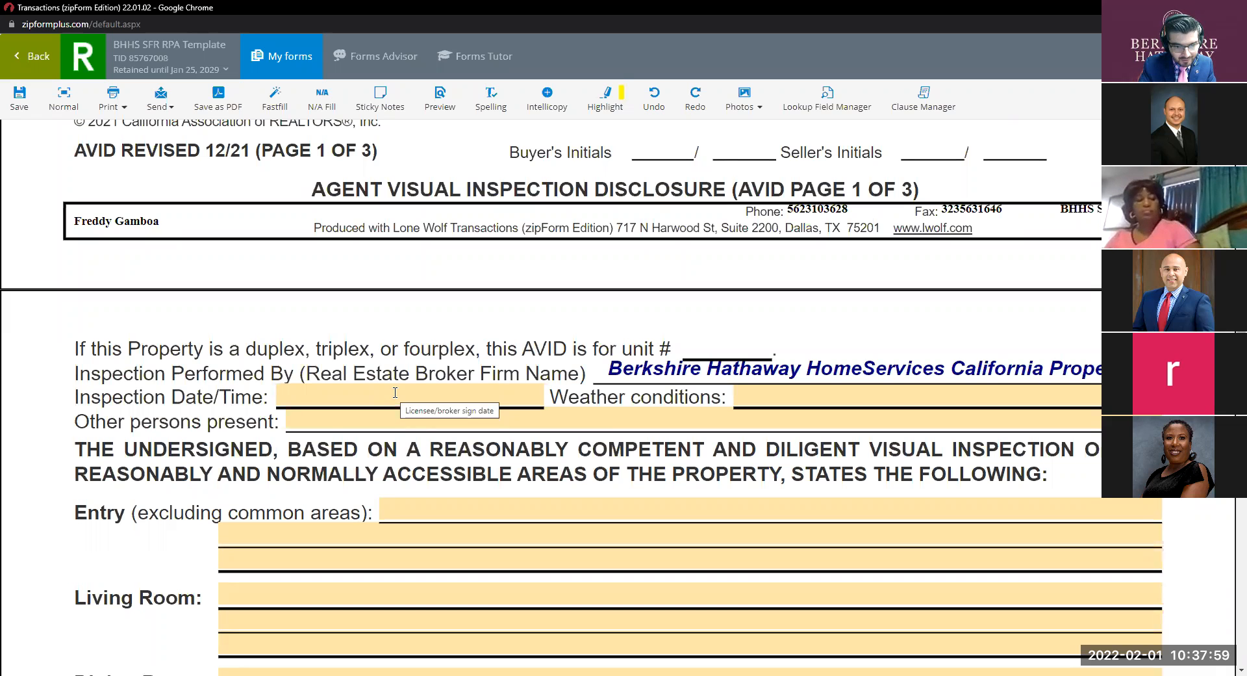
click(395, 392)
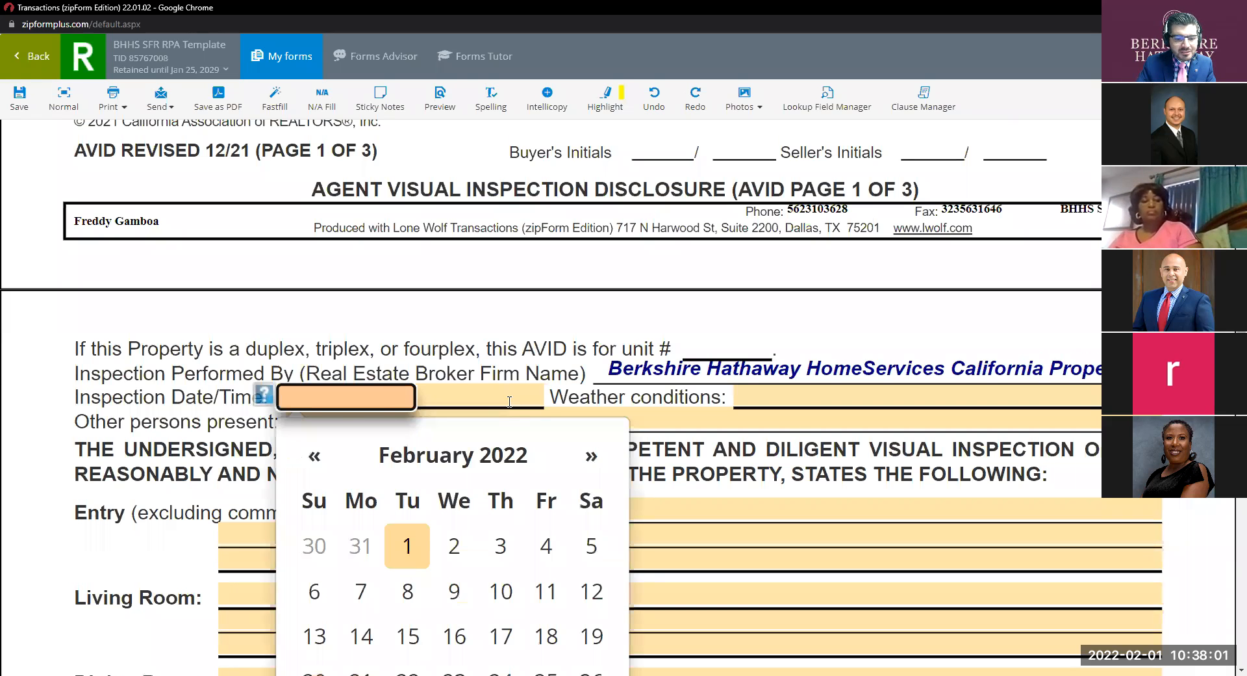
click(426, 419)
click(439, 269)
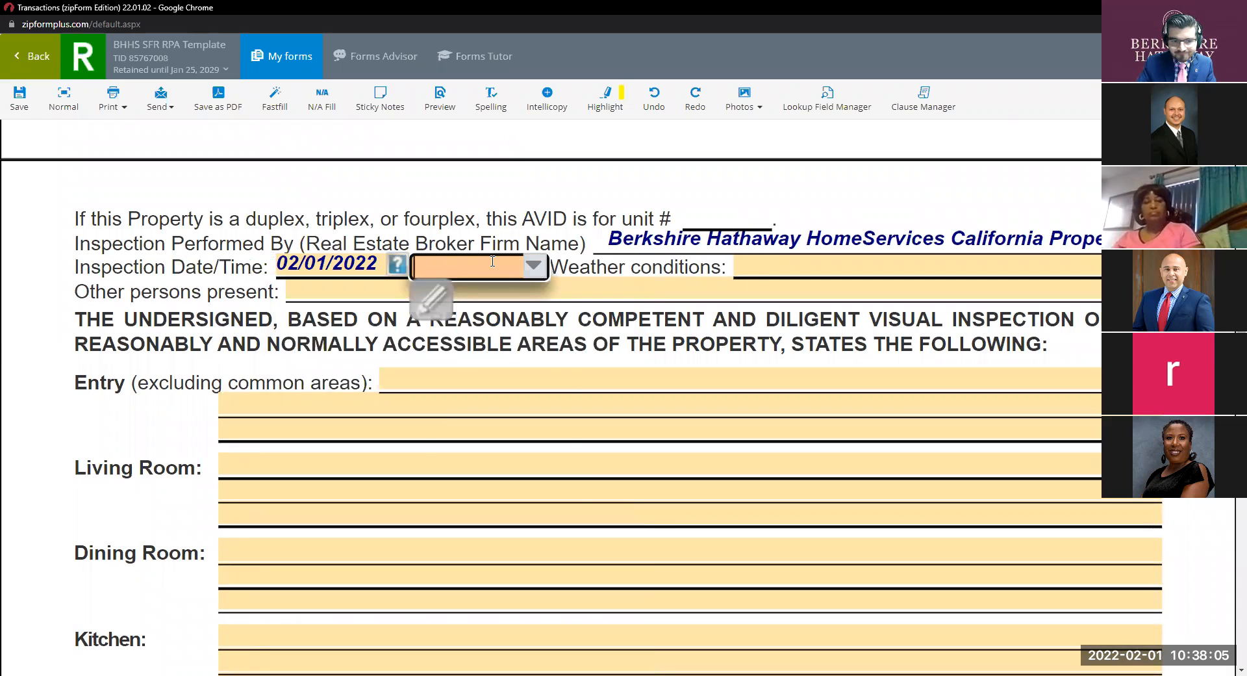
text(10)
click(492, 293)
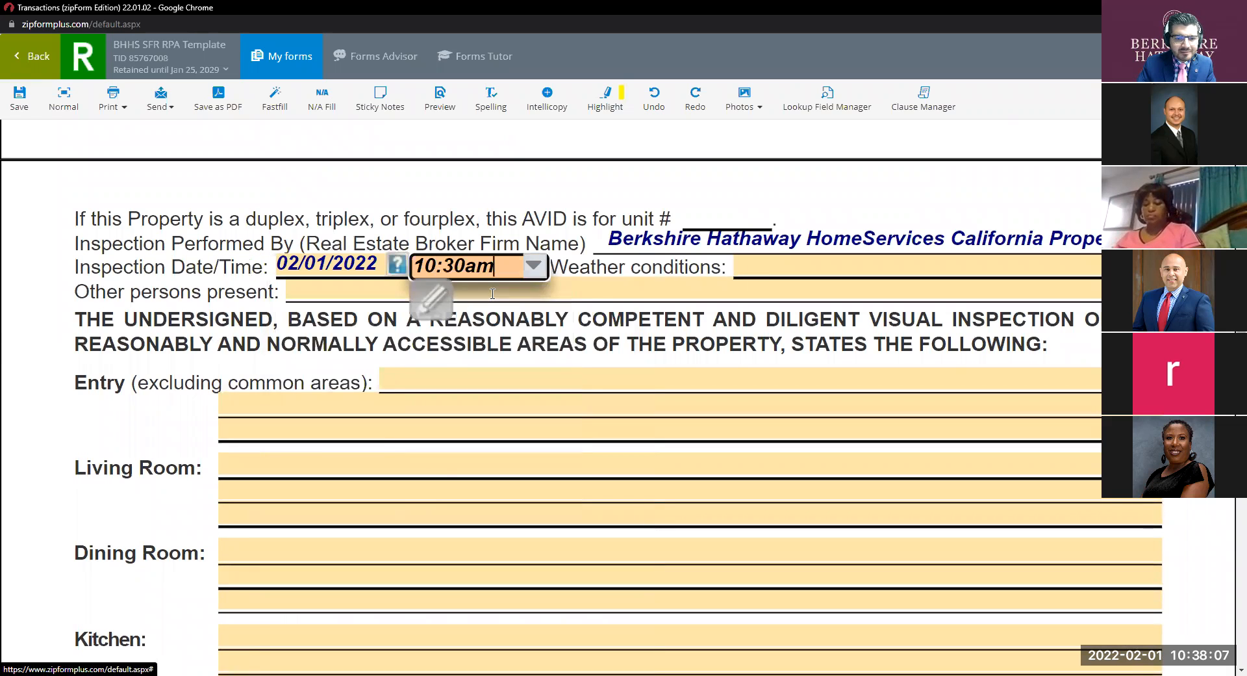
Record the weather as 'Clear and sunny day' and 'Sellers' as other persons present.
click(792, 266)
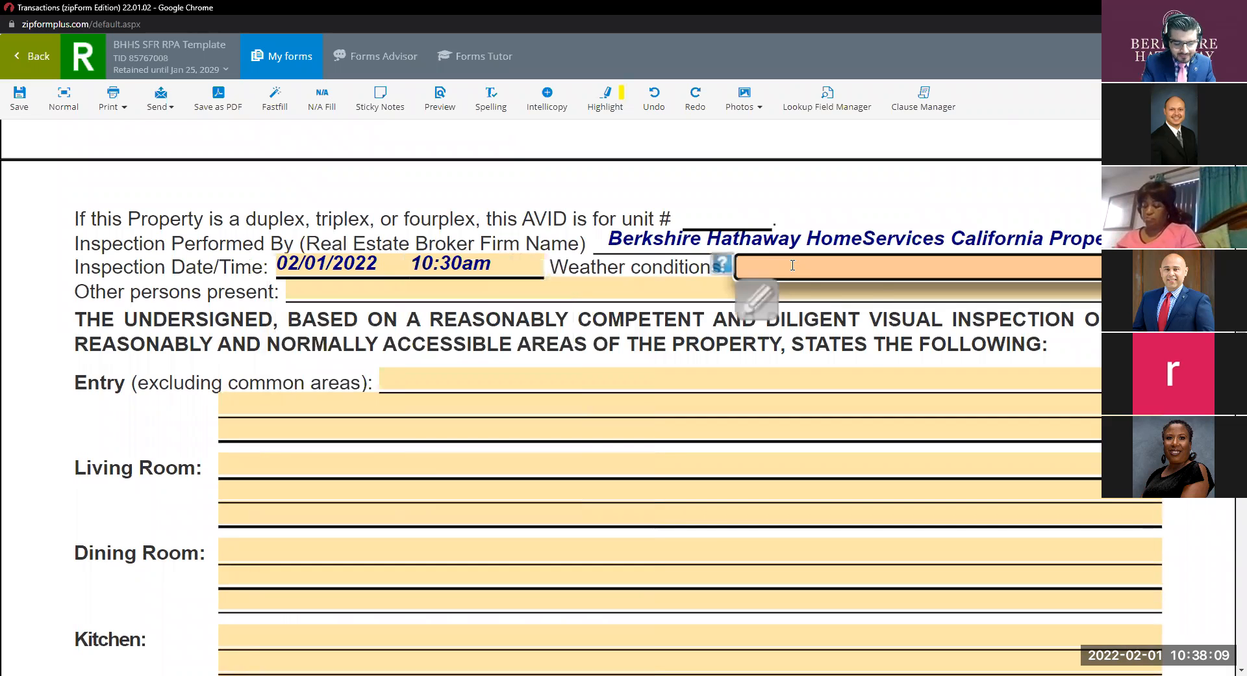
text(cl)
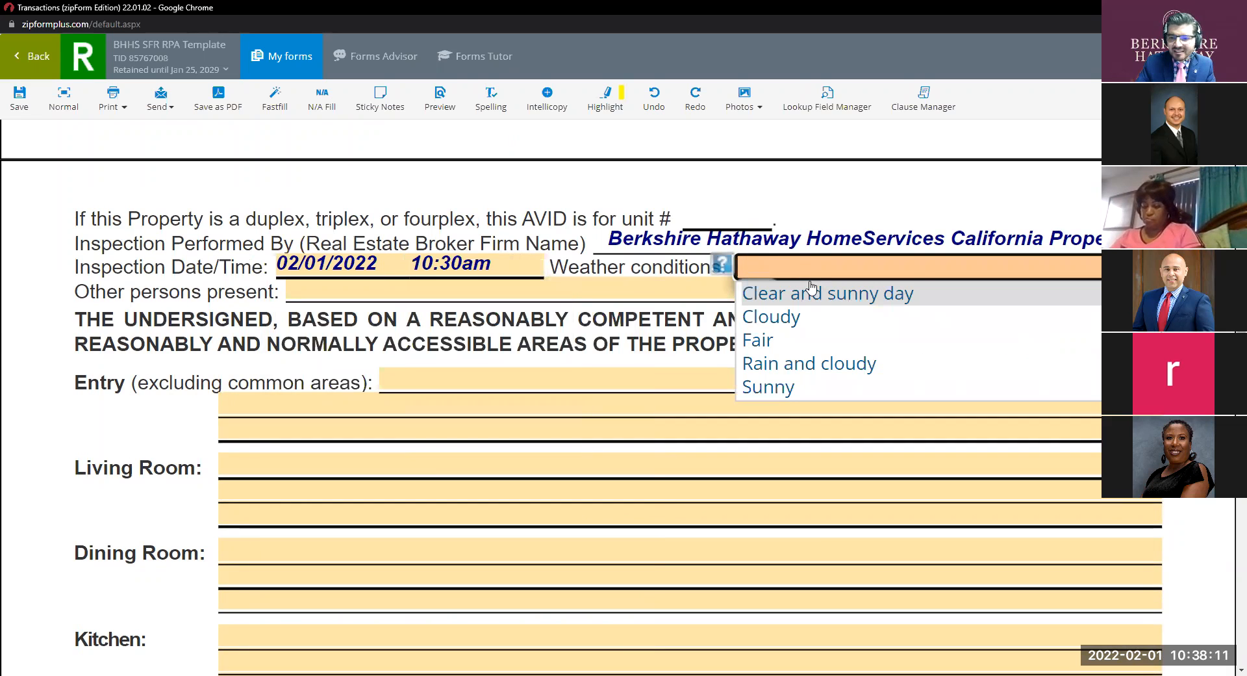
click(811, 290)
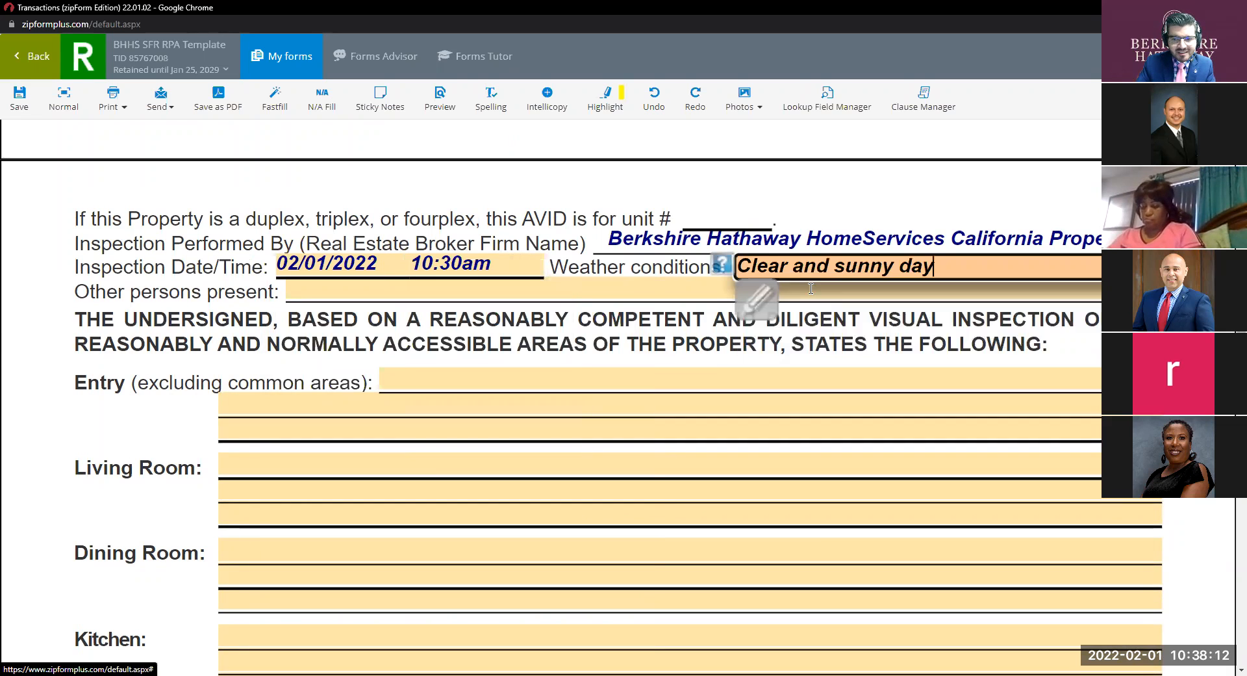
click(391, 288)
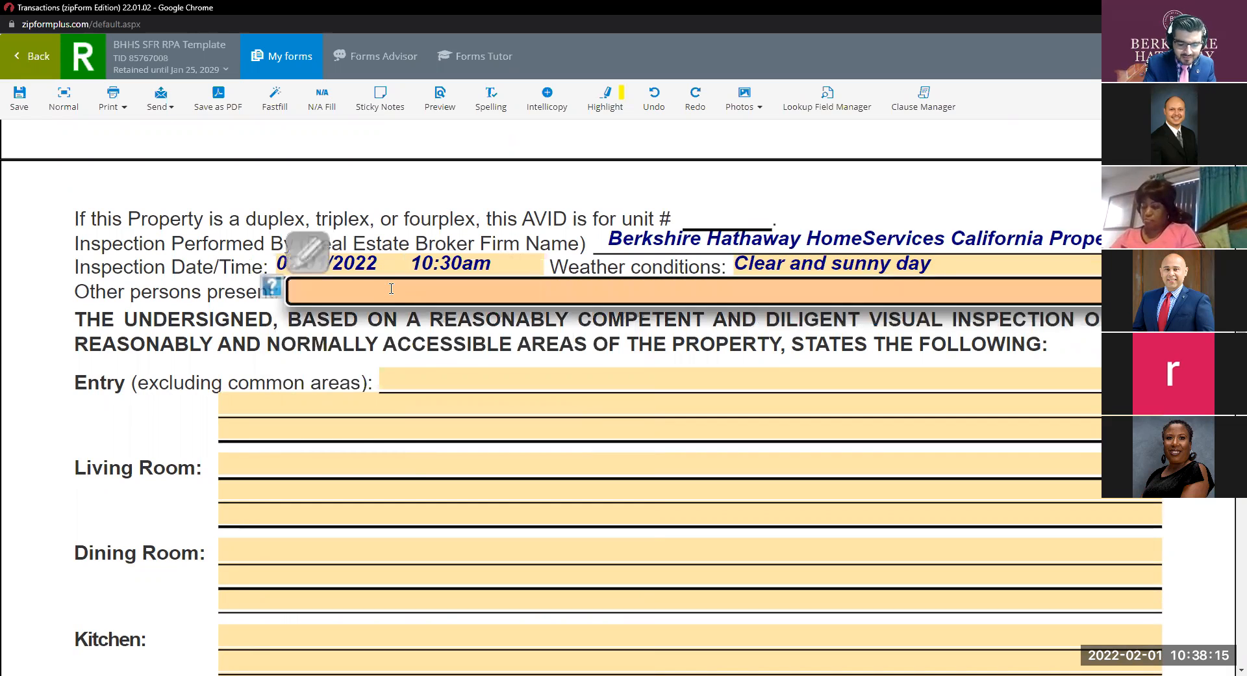
text(Sellers and)
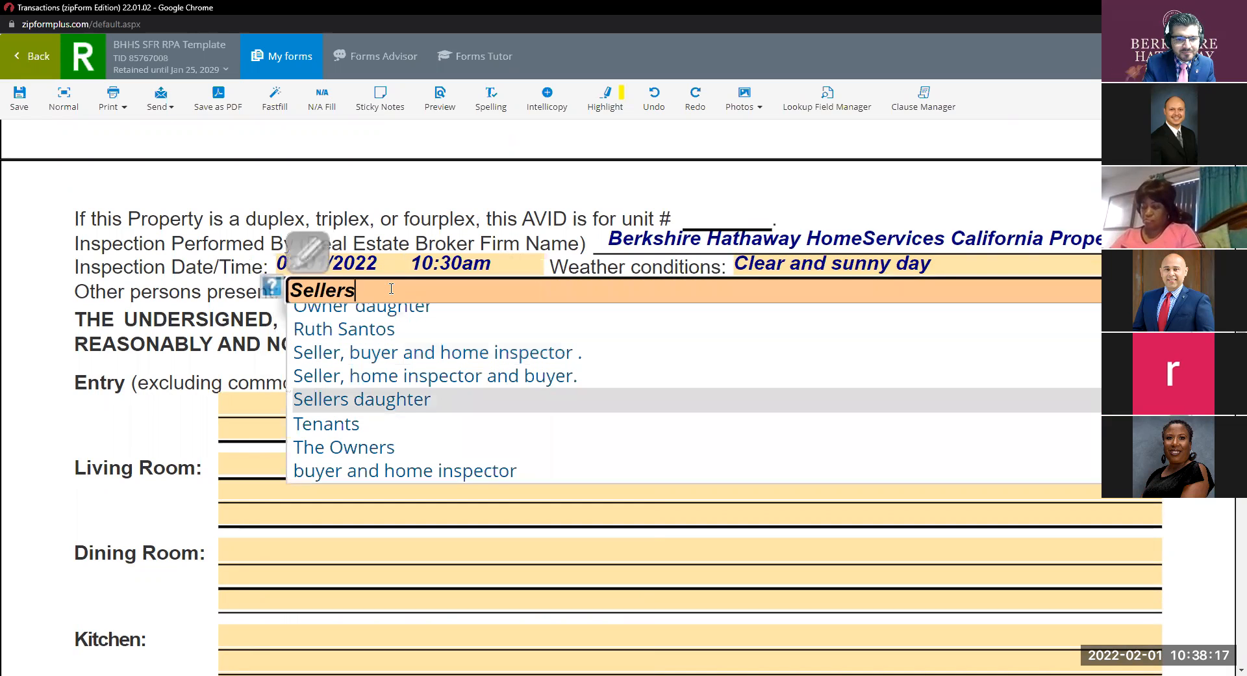
key(BackSpace)
key(BackSpace)
key(BackSpace)
key(BackSpace)
key(BackSpace)
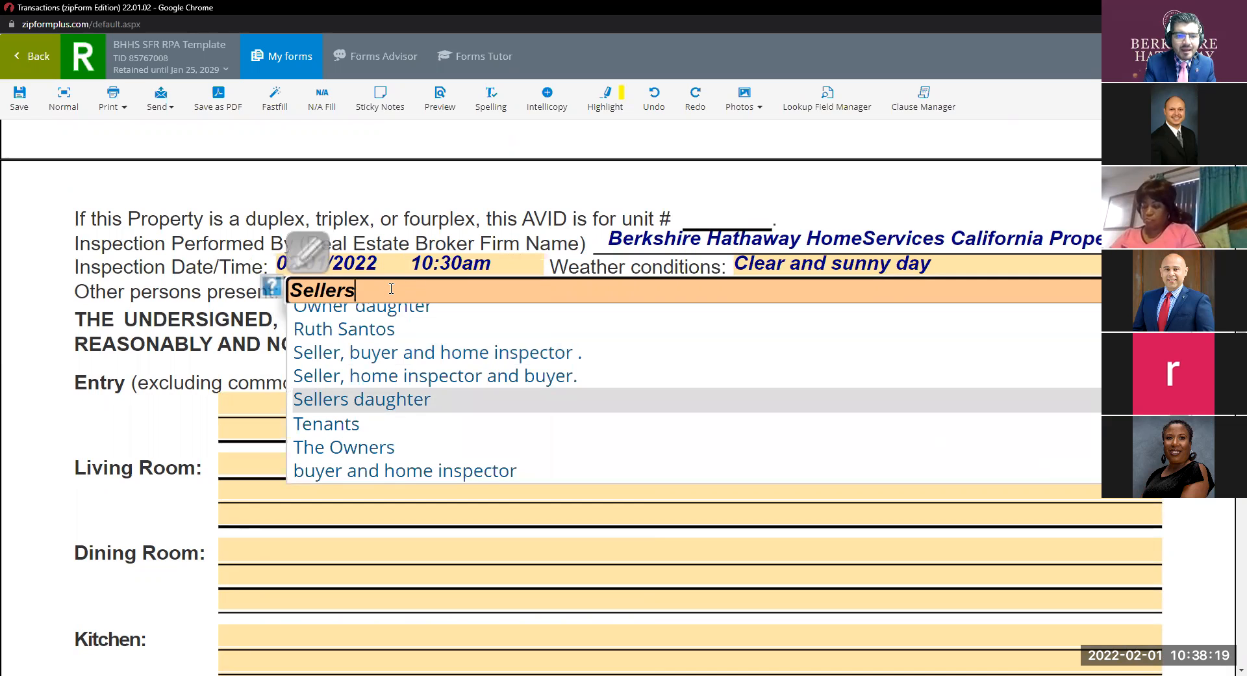
click(259, 372)
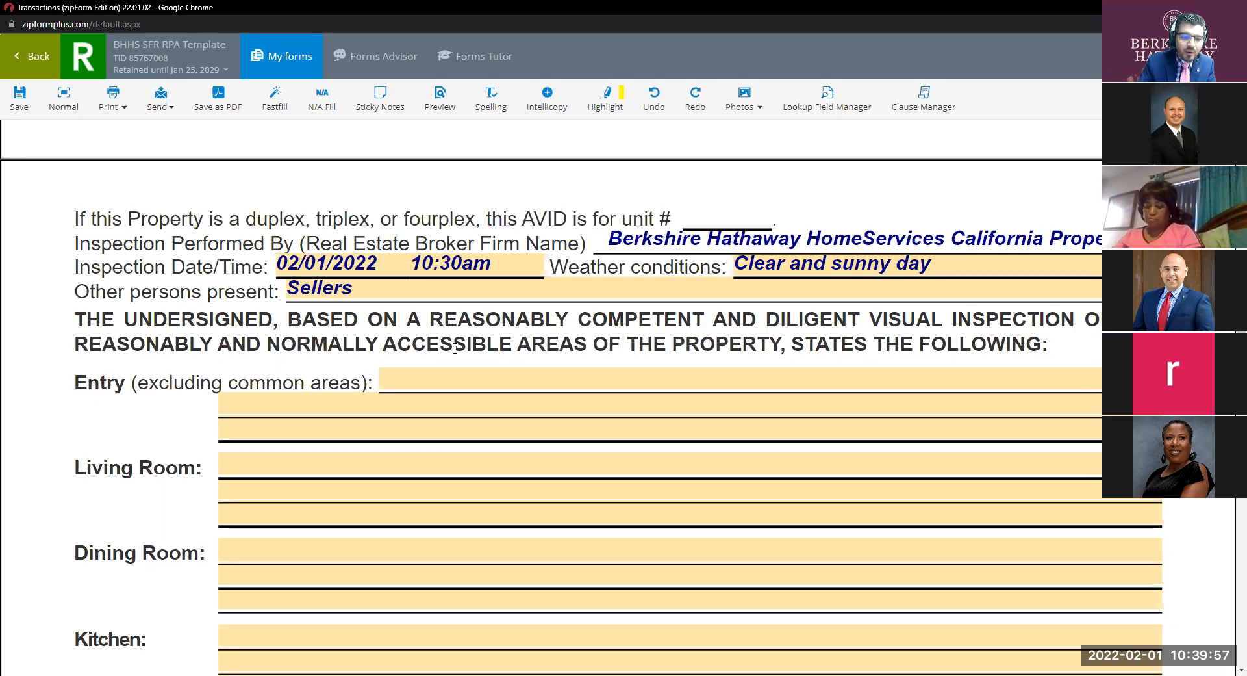
Open the Entry (excluding common areas) comment field below the inspection header.
scroll(326, 419, down, 2)
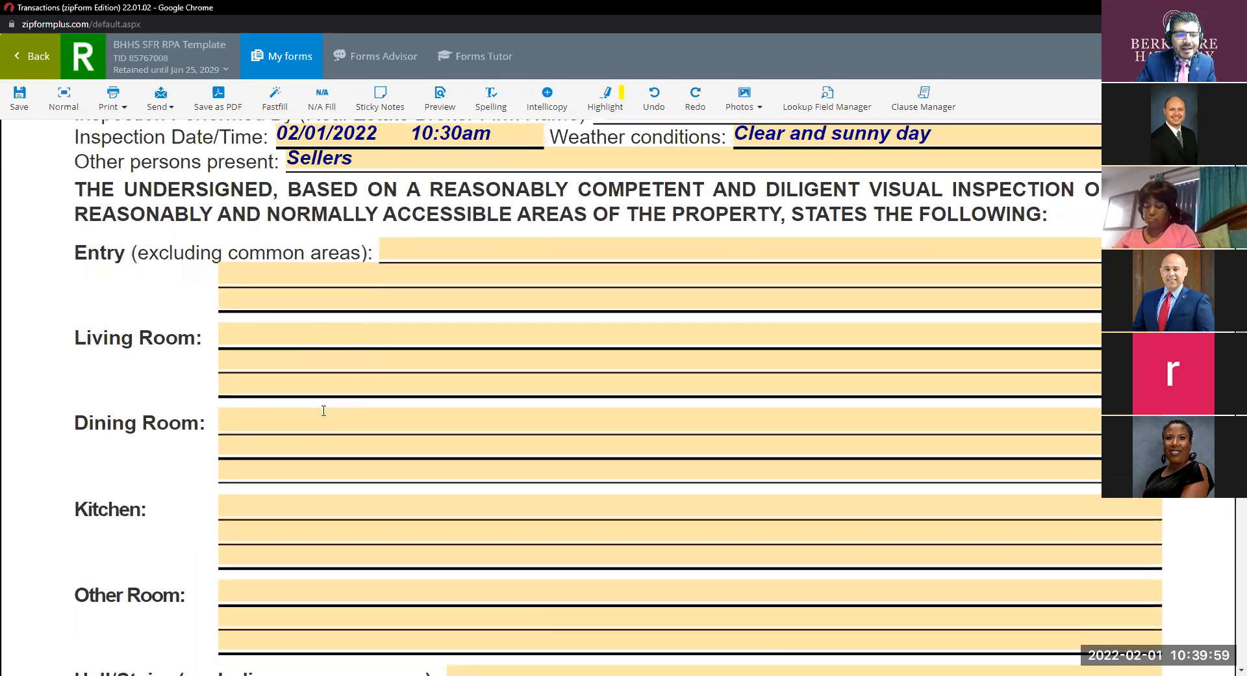
click(385, 252)
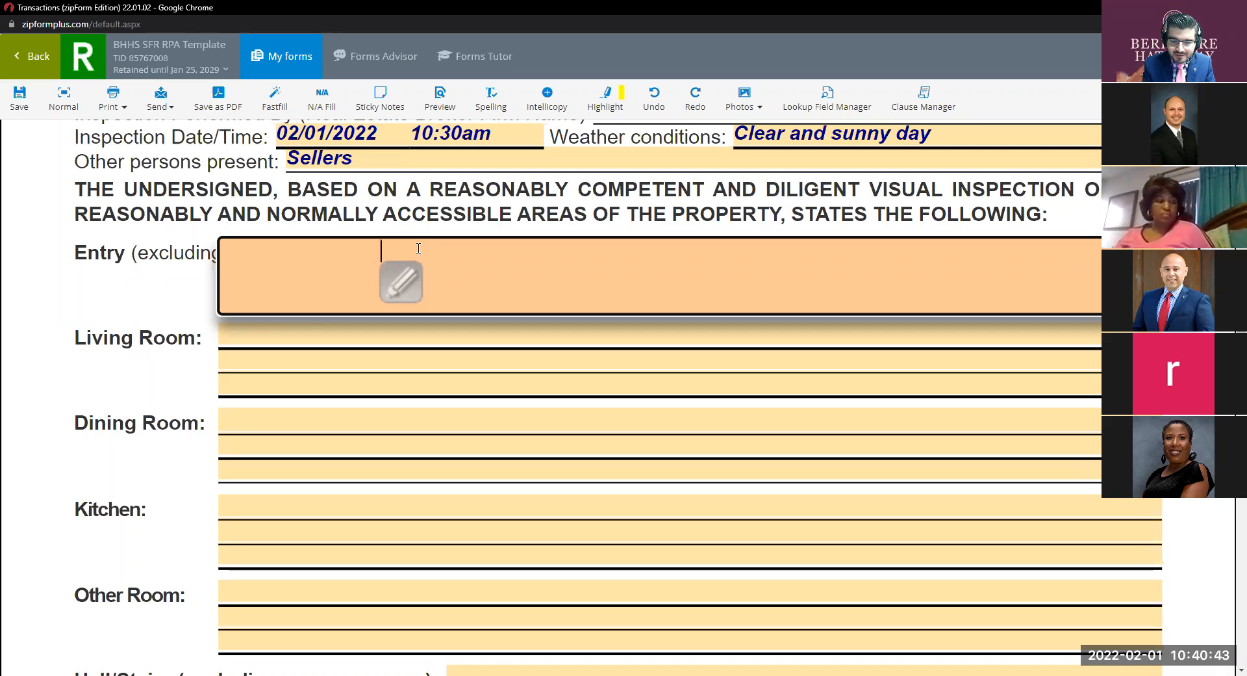
Draft the Entry note listing cracks, markings, scratches, stains and holes on floor and walls.
text(C)
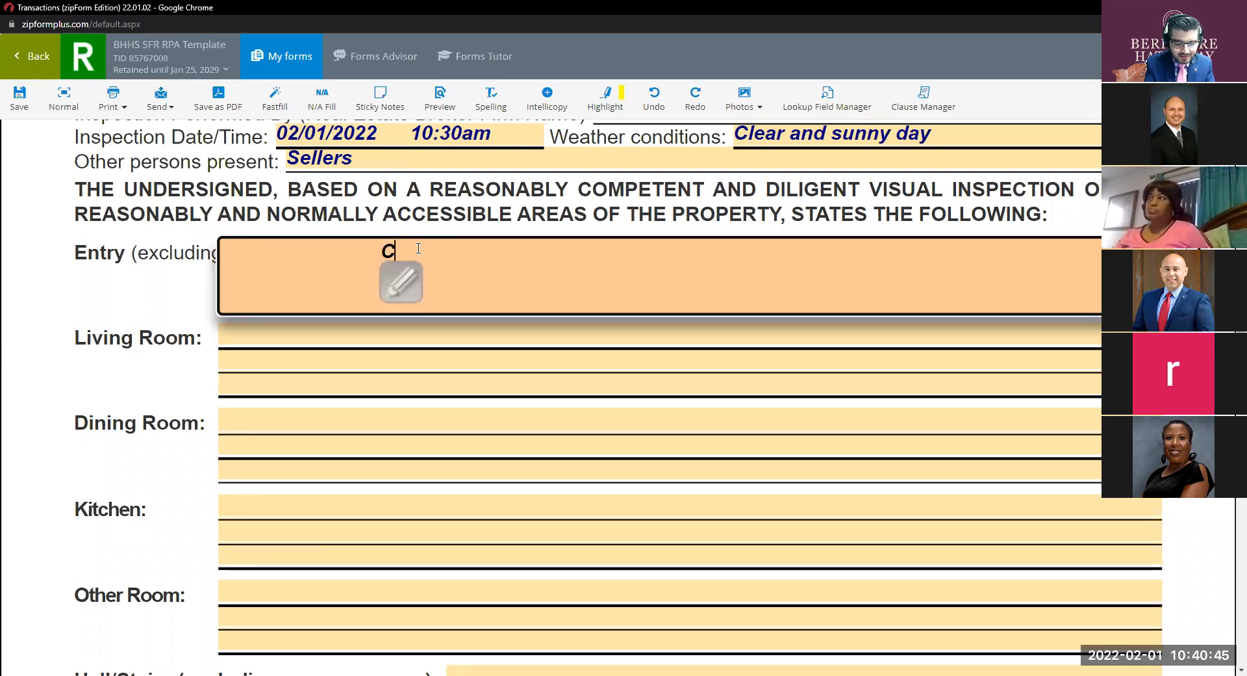
text(racks mark)
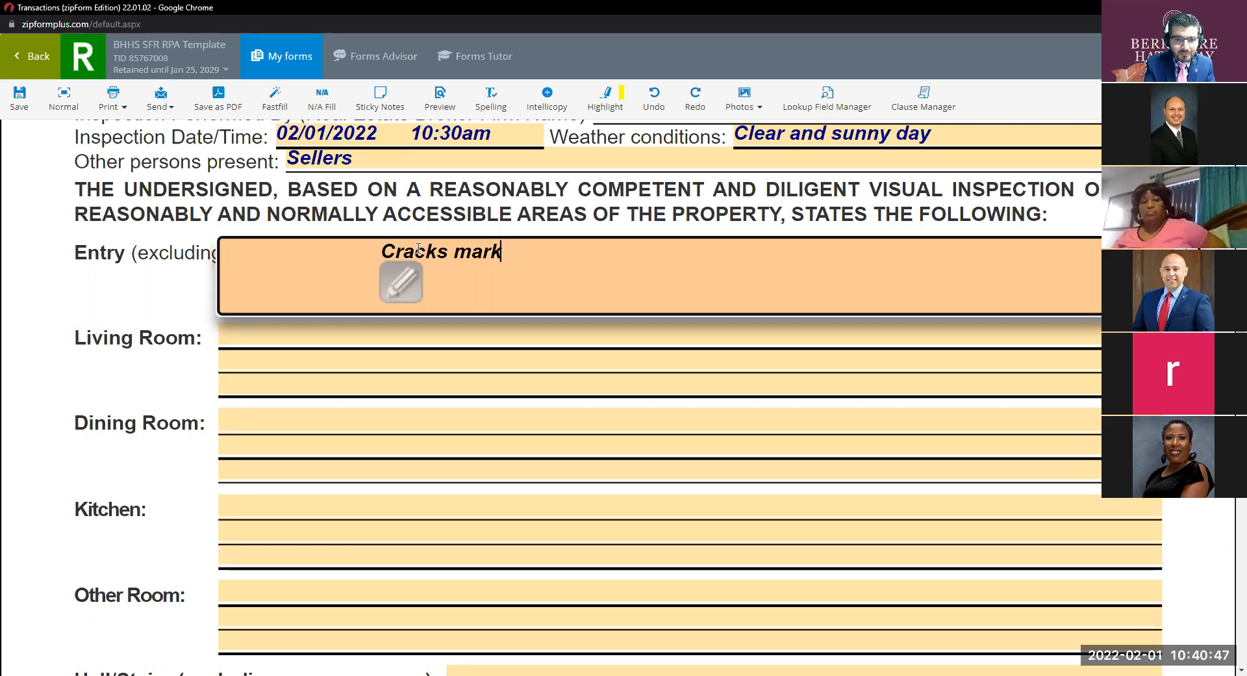
text(ings,)
click(448, 253)
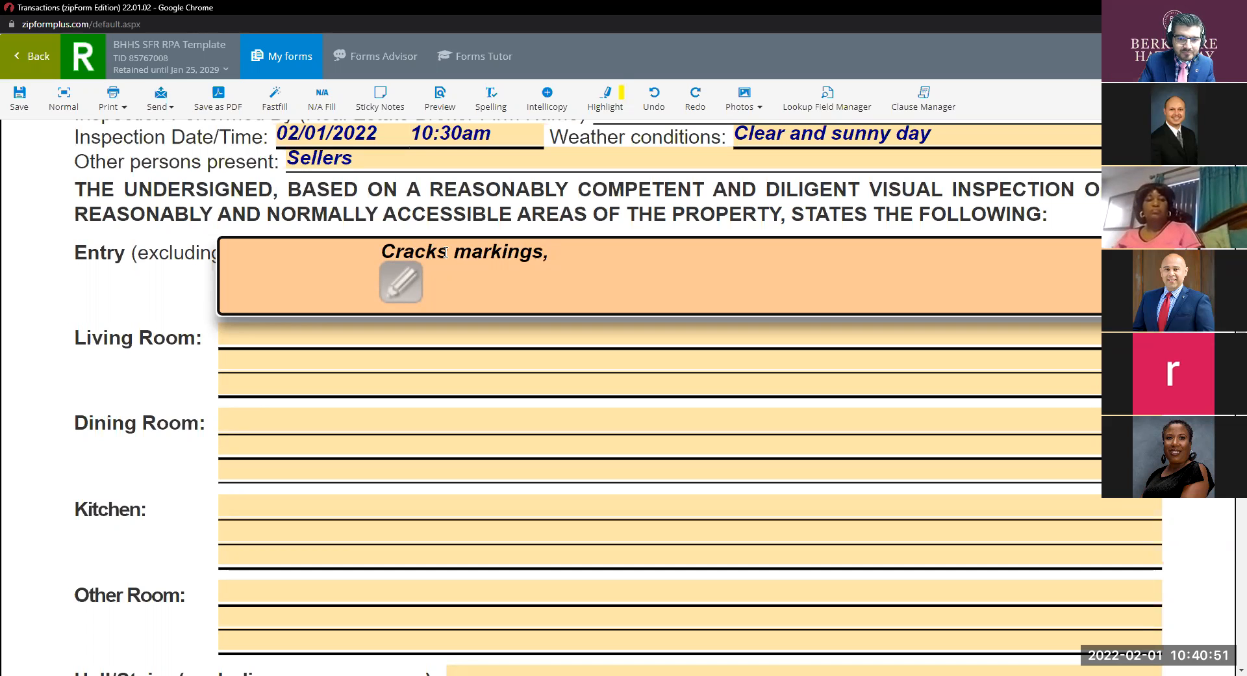
text(,)
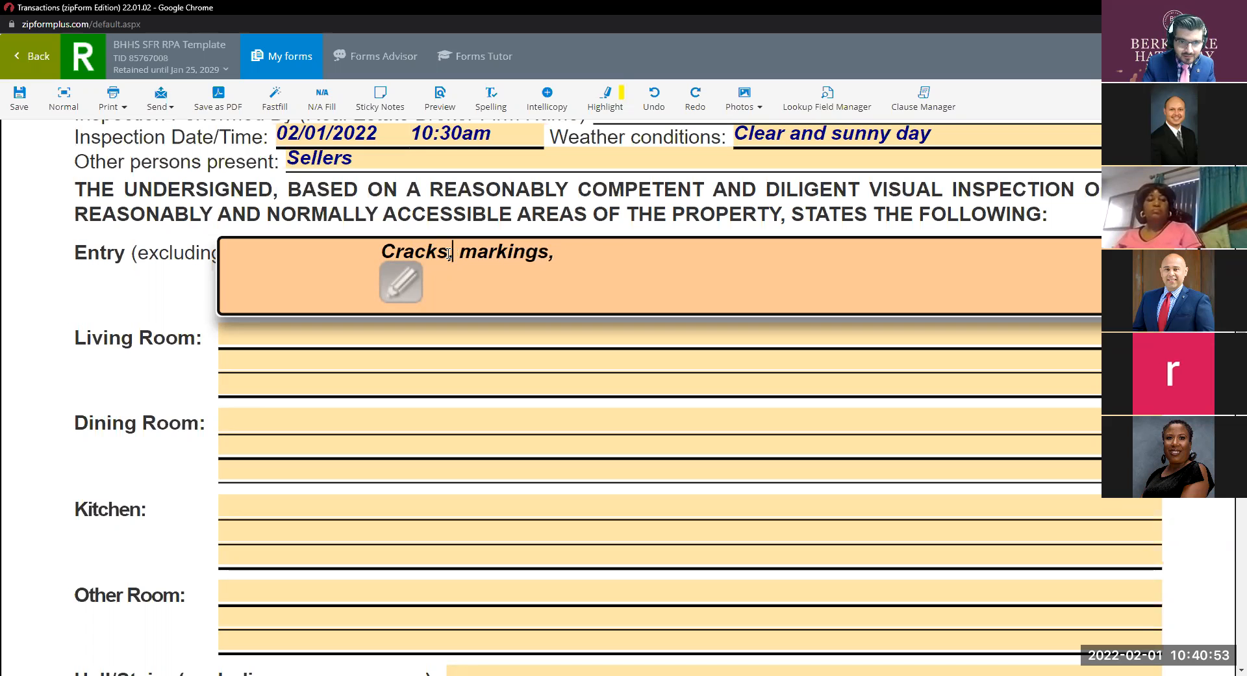
click(608, 253)
text(scratches)
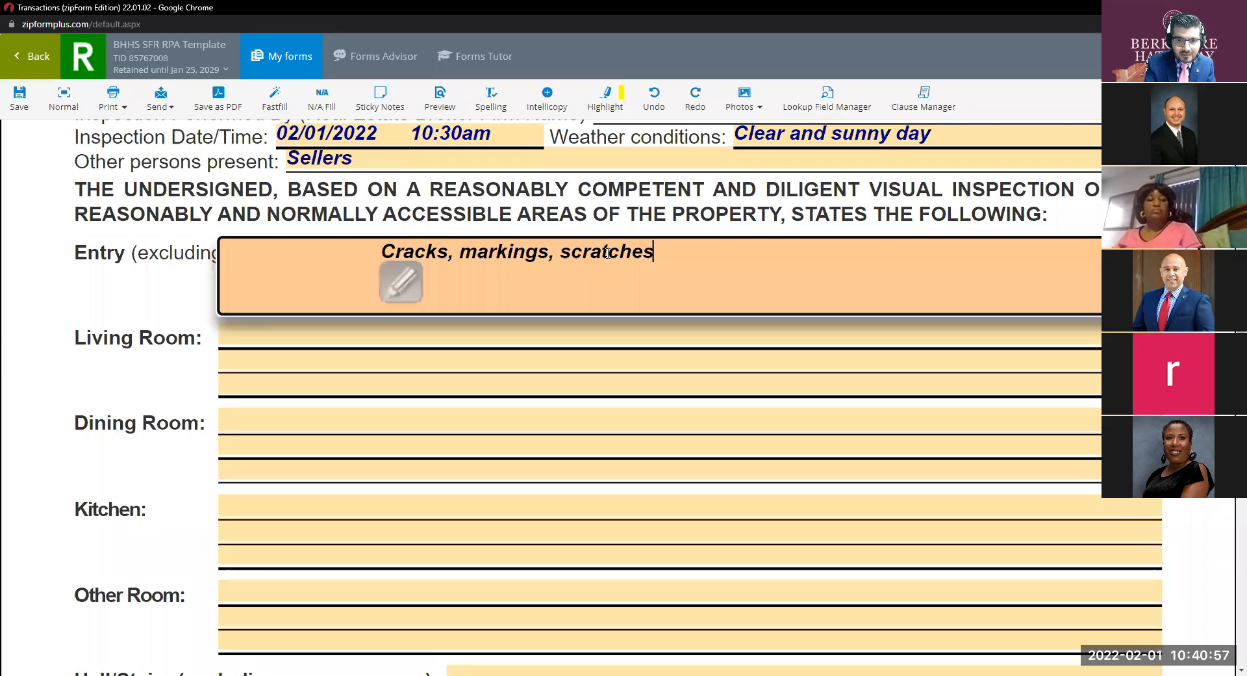
text(, stains, and )
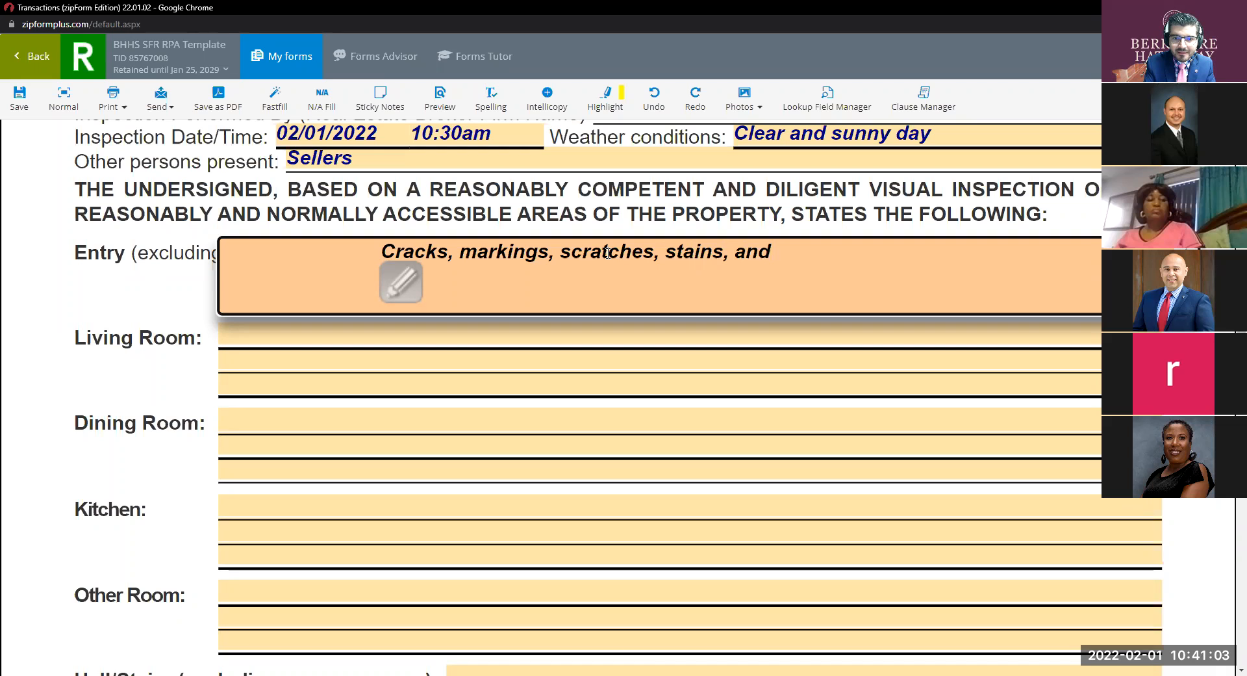
text(holes)
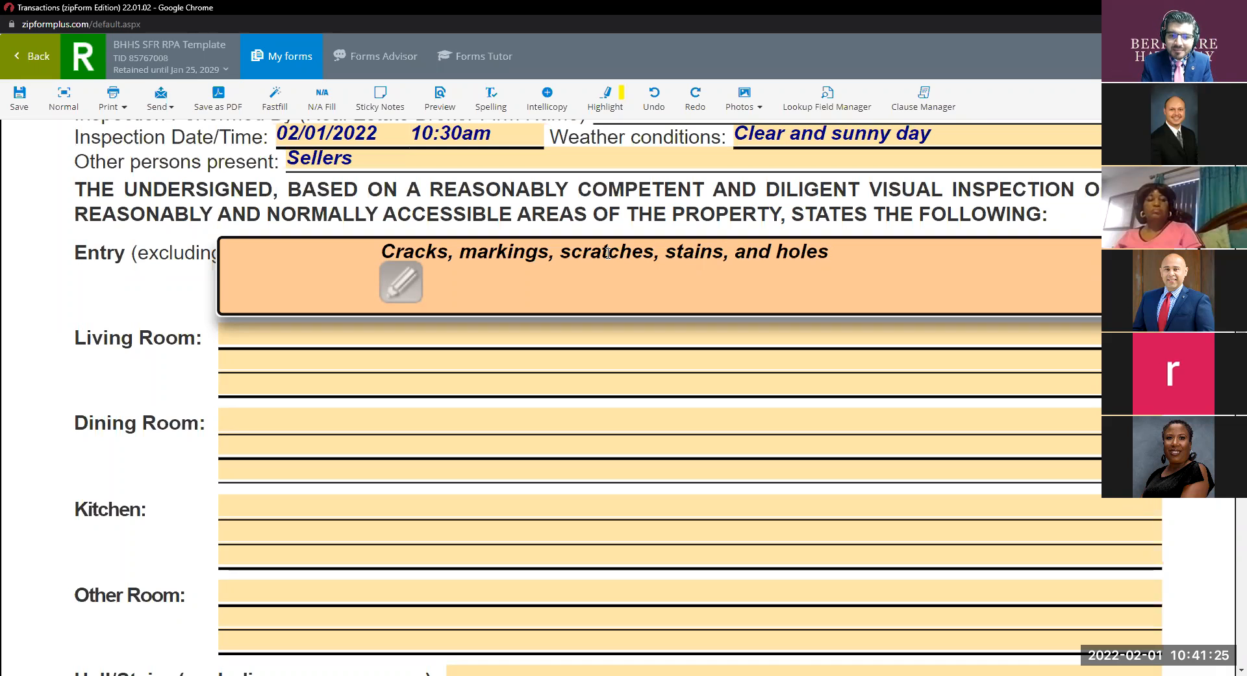
text(on)
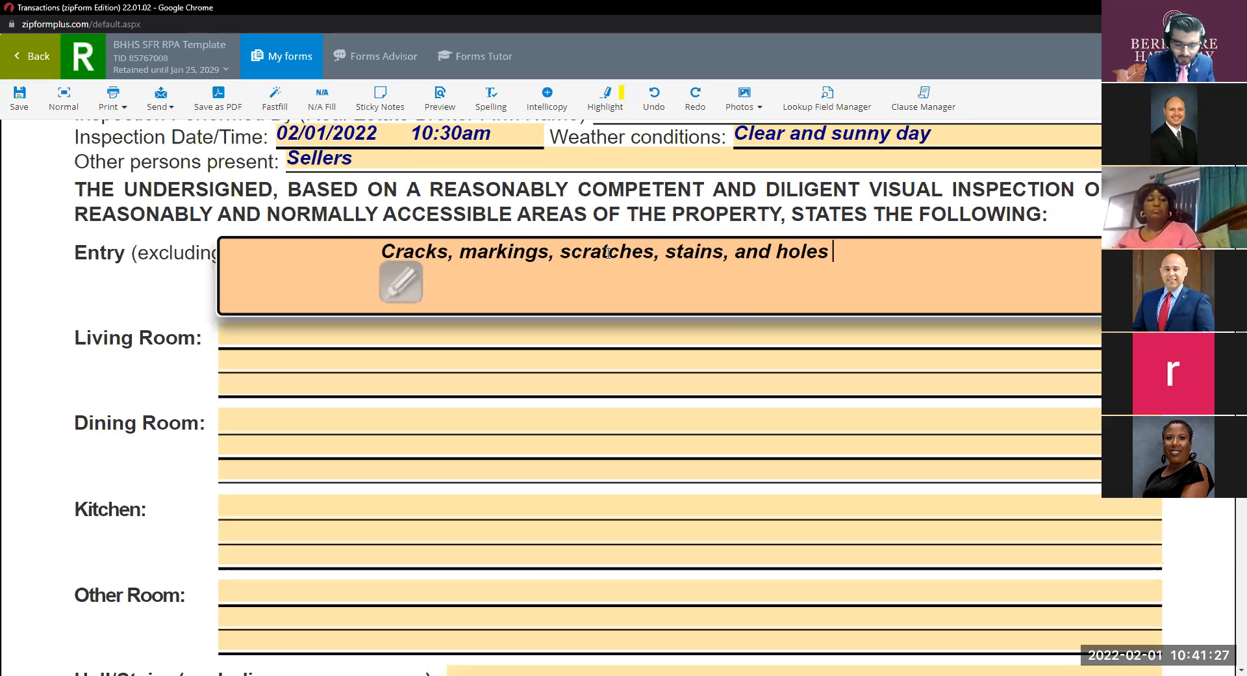
text( flooron)
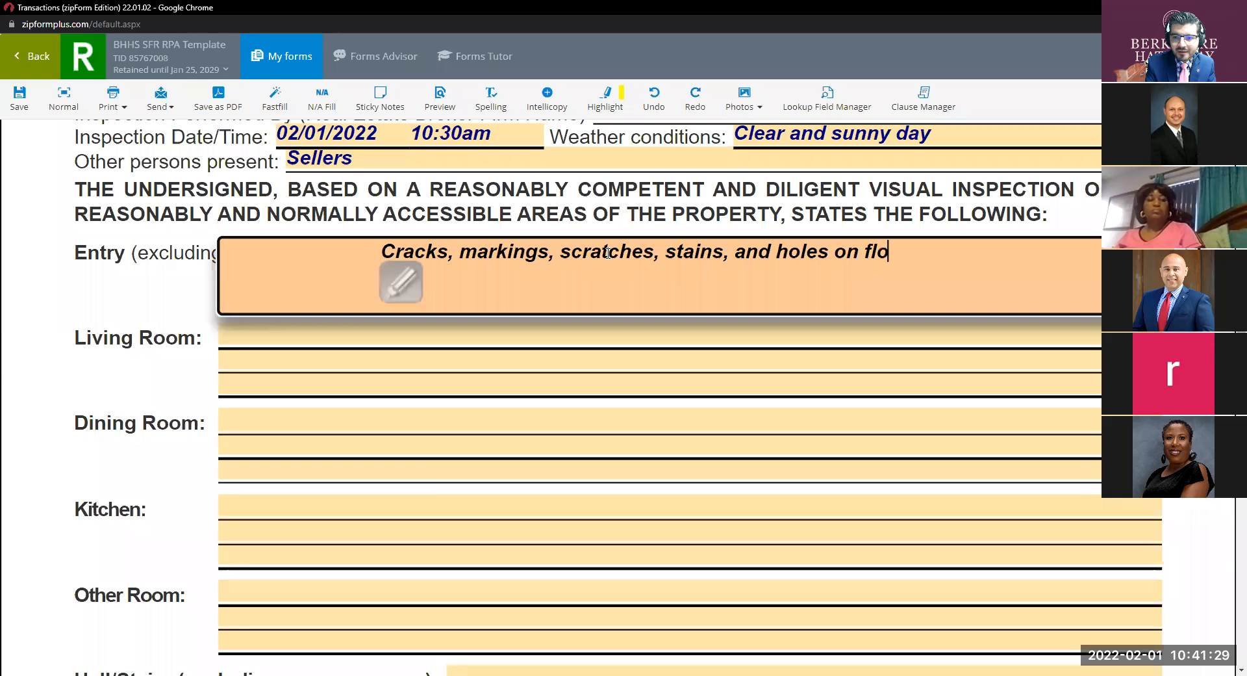
key(BackSpace)
key(BackSpace)
key(BackSpace)
text(on walls)
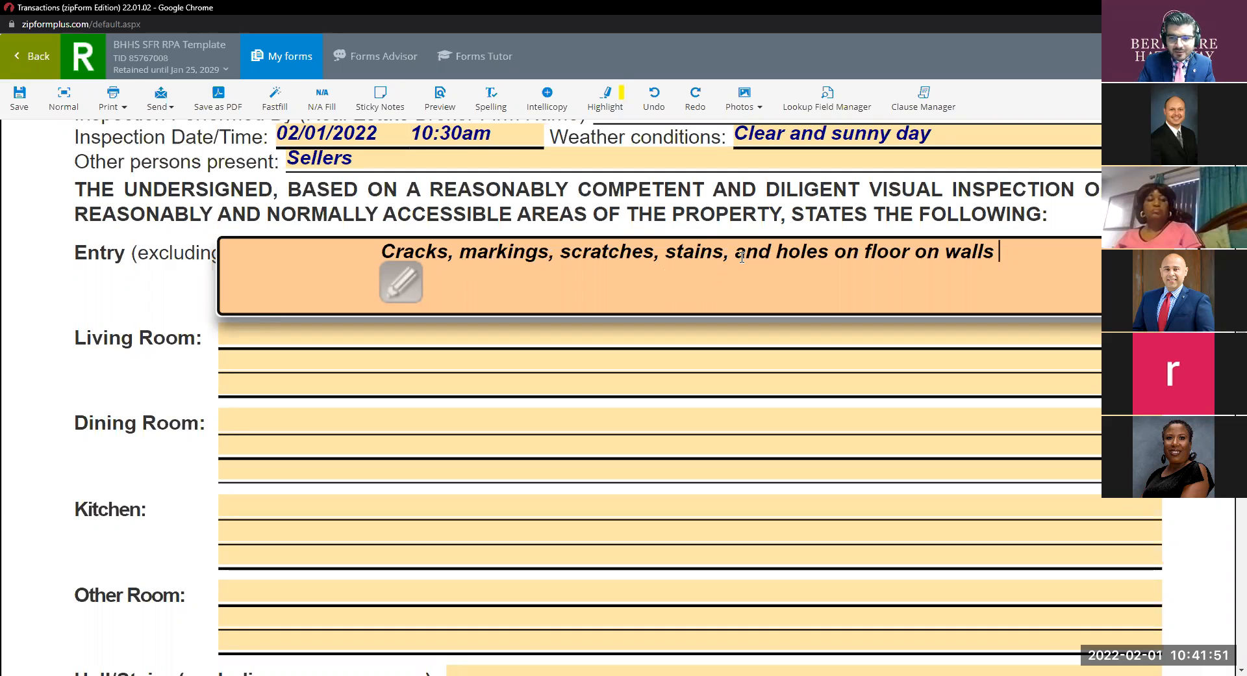
Trim the Entry note down to just 'Cracks on floor'.
drag(858, 253, 460, 252)
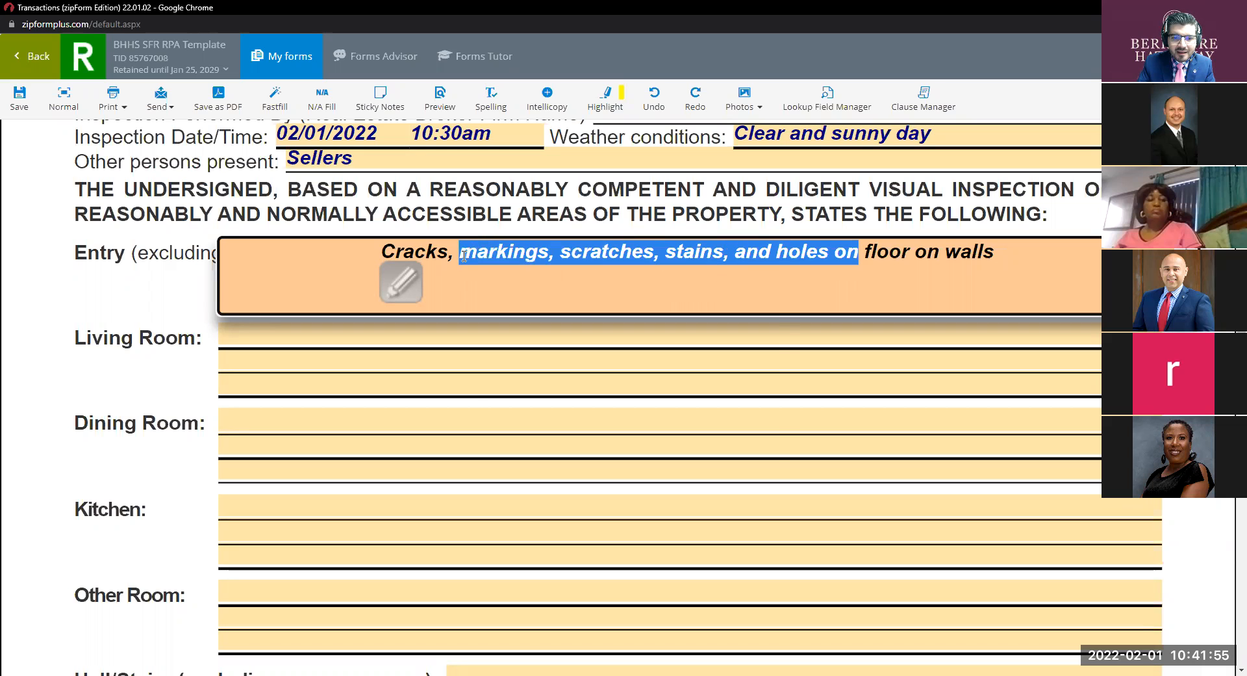
right_click(478, 259)
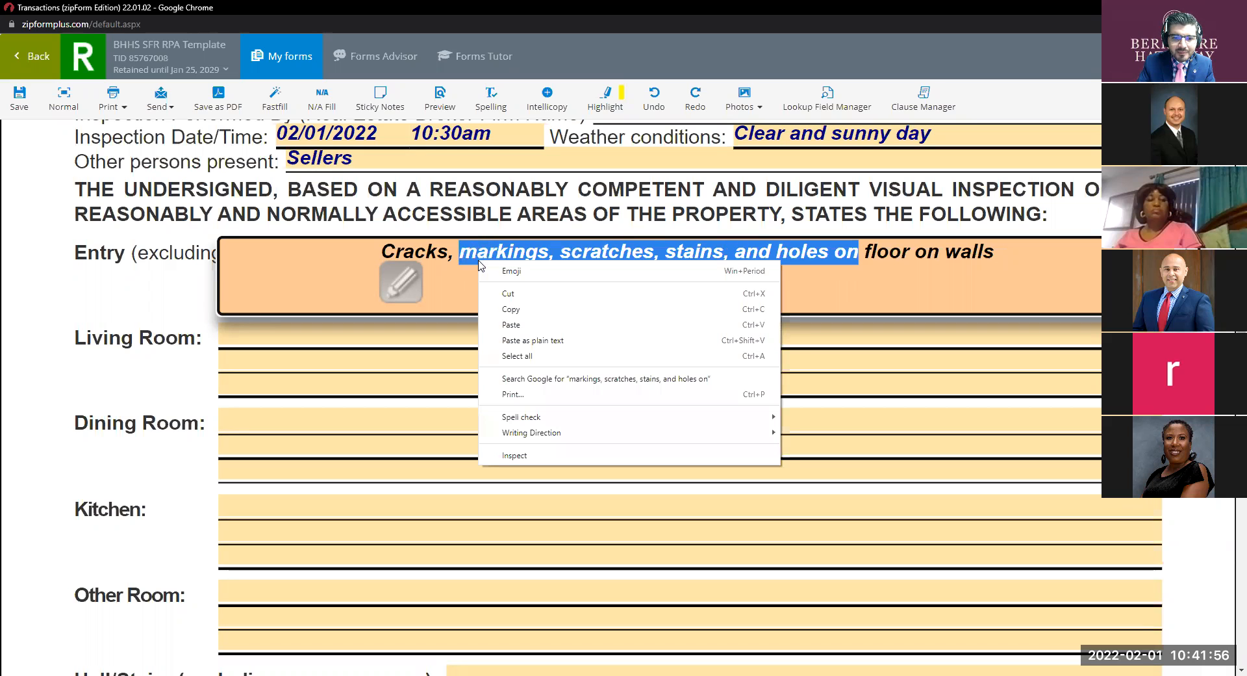
click(517, 298)
key(BackSpace)
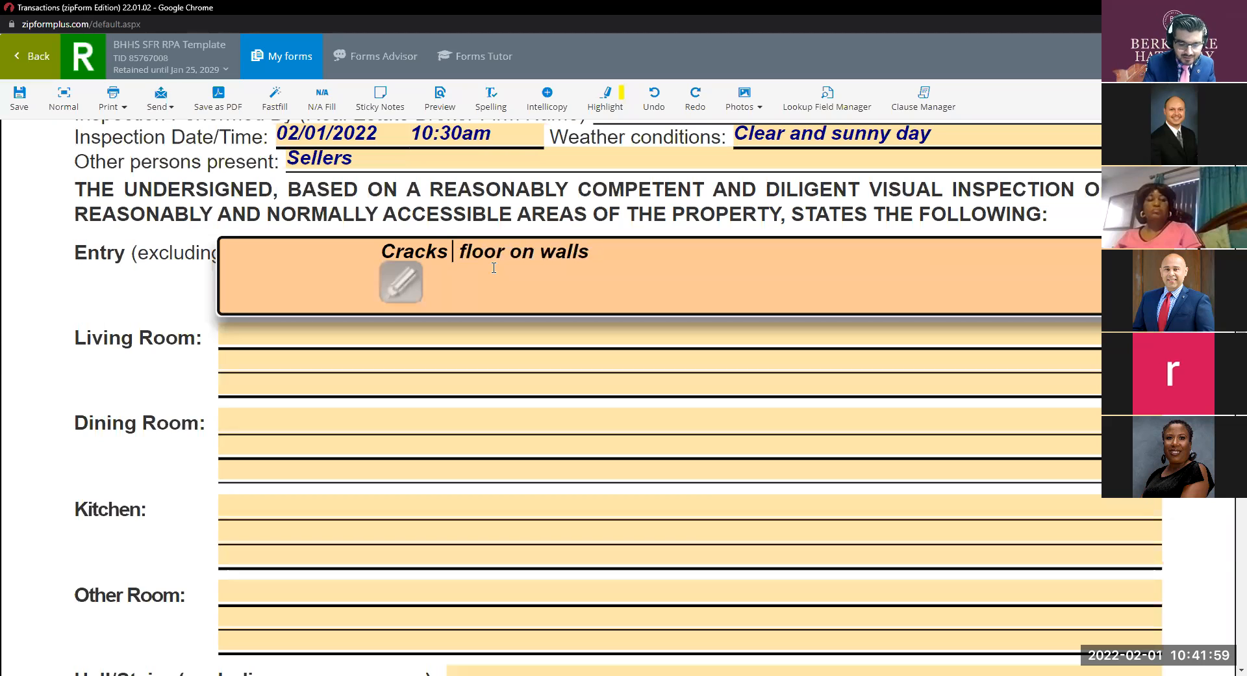
text(on)
drag(619, 252, 540, 249)
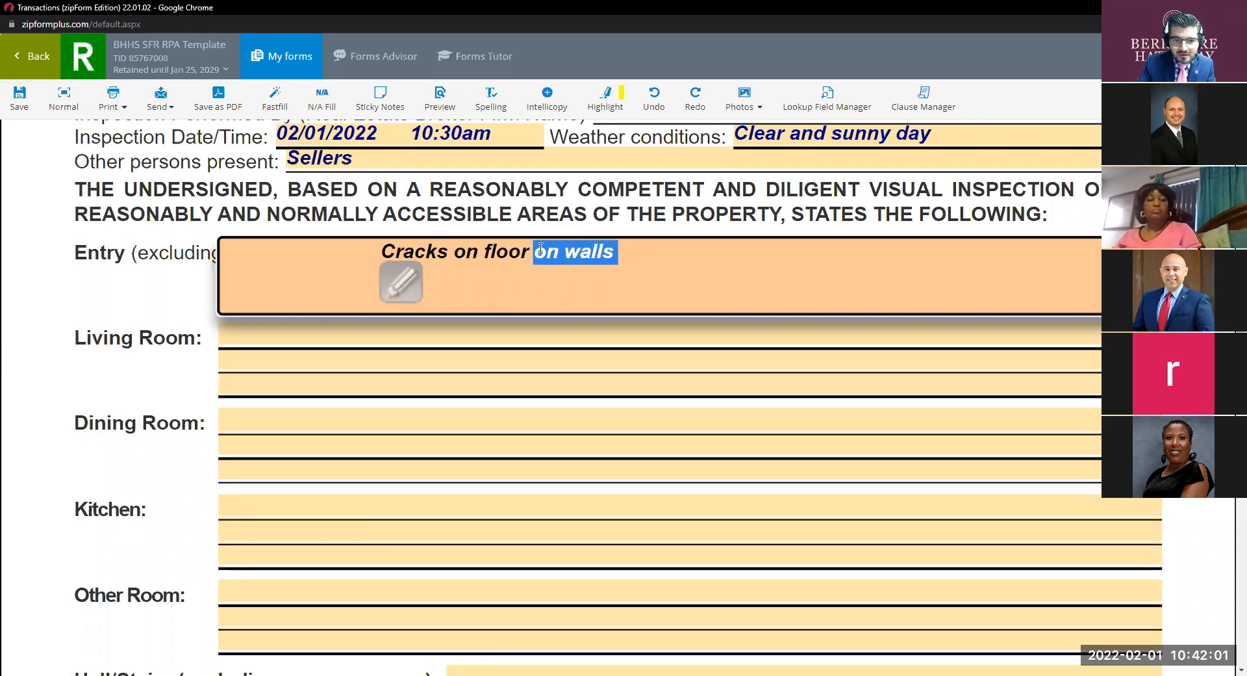
key(BackSpace)
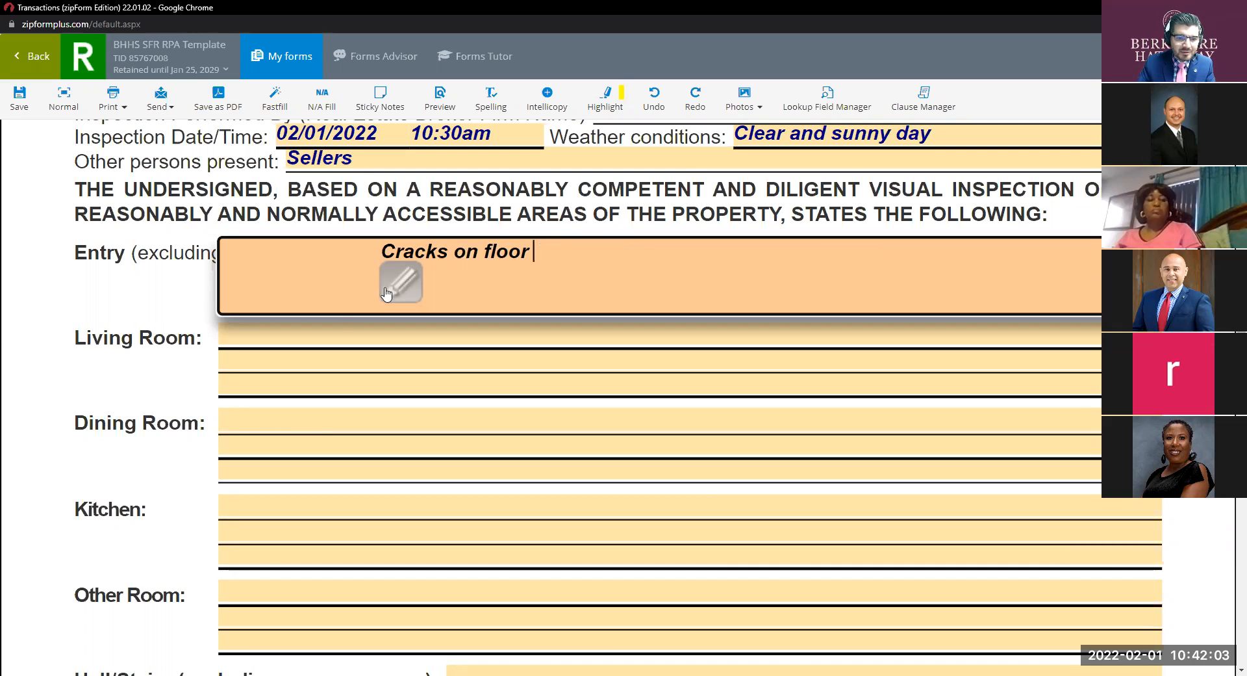
click(324, 342)
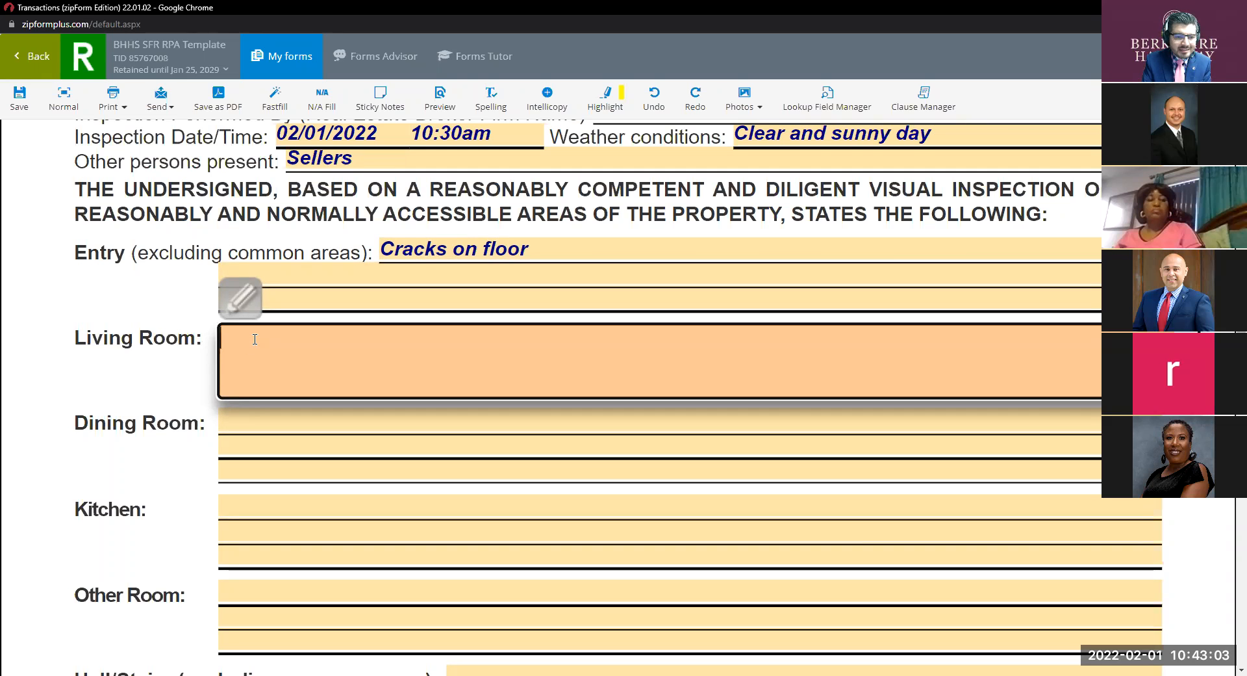
Type 'Nothing noted' as the Living Room finding and 'N/A' as the Dining Room finding.
text(Noting)
key(BackSpace)
key(BackSpace)
key(BackSpace)
key(BackSpace)
text(hing noted)
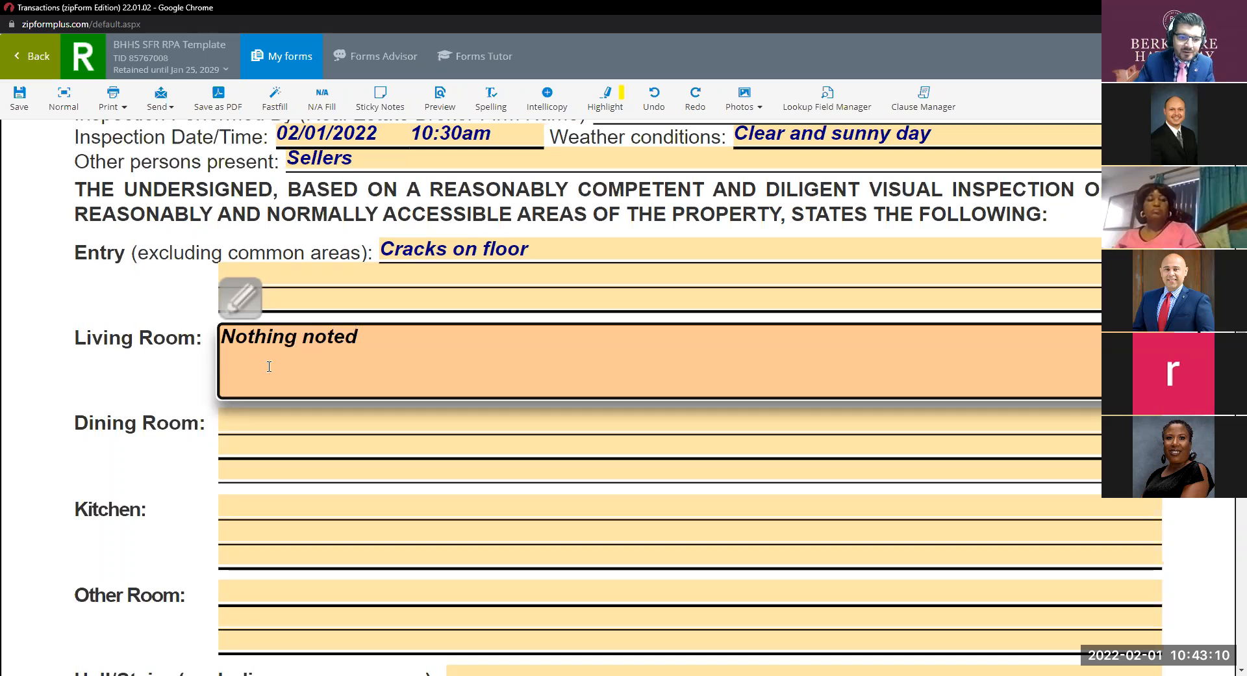
click(255, 427)
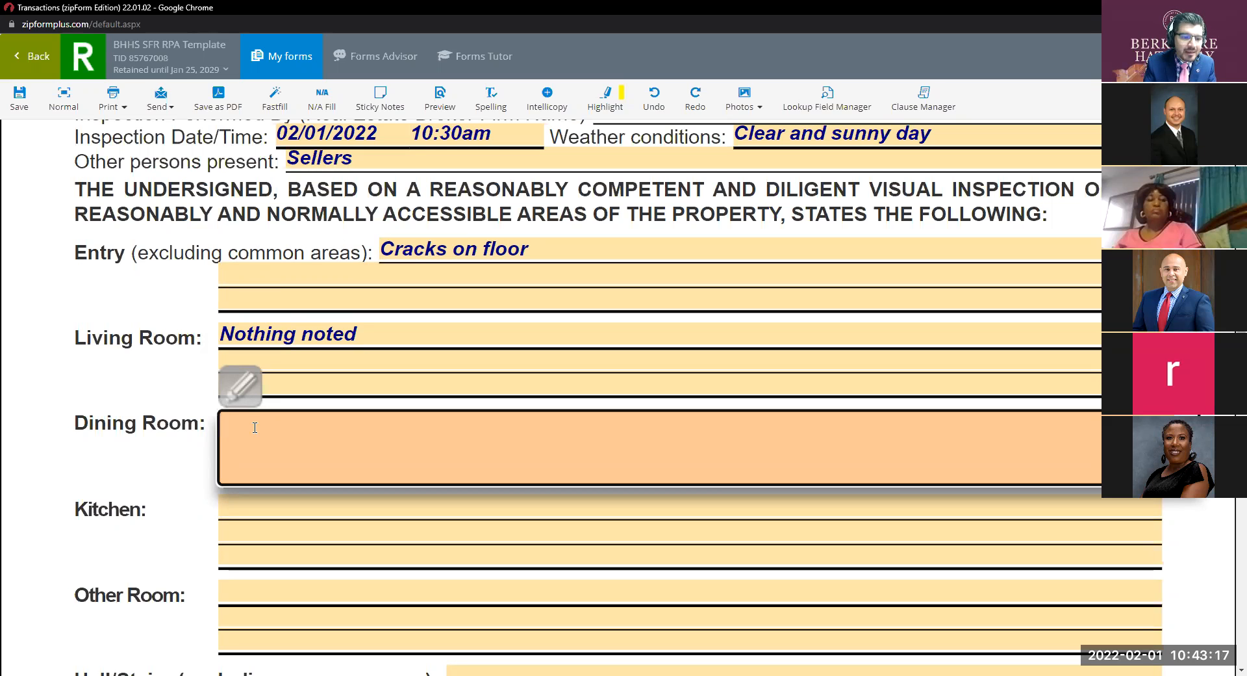
text(N)
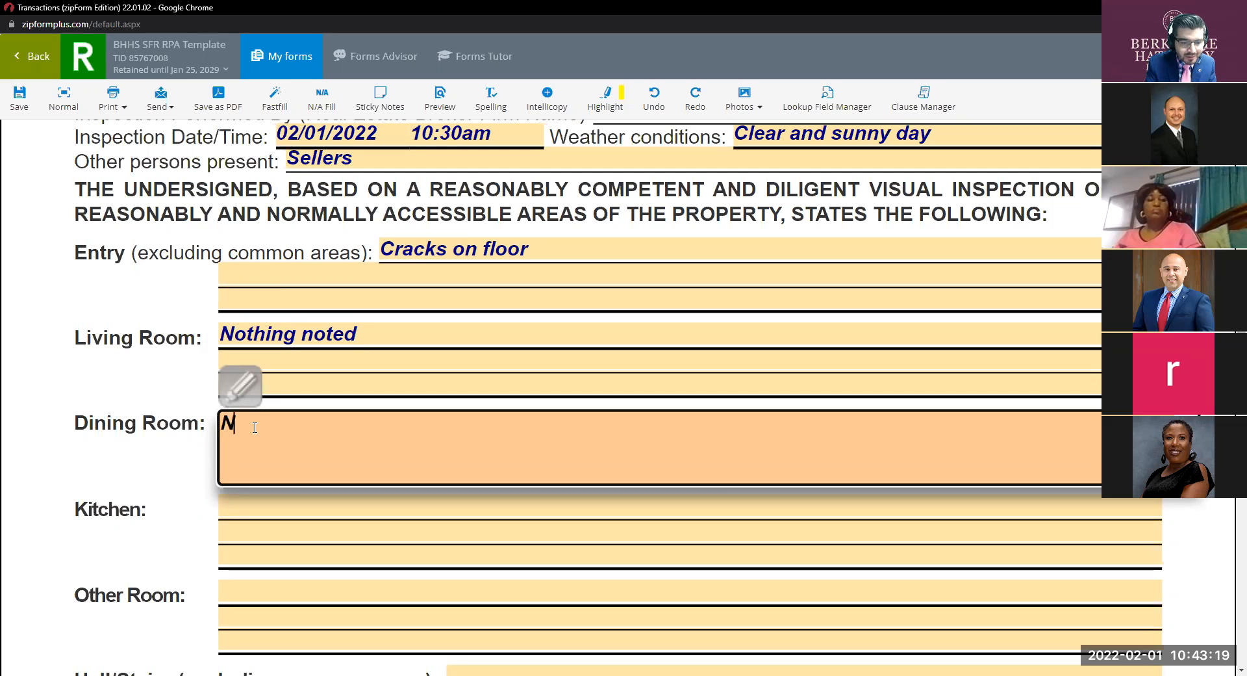
text(/A)
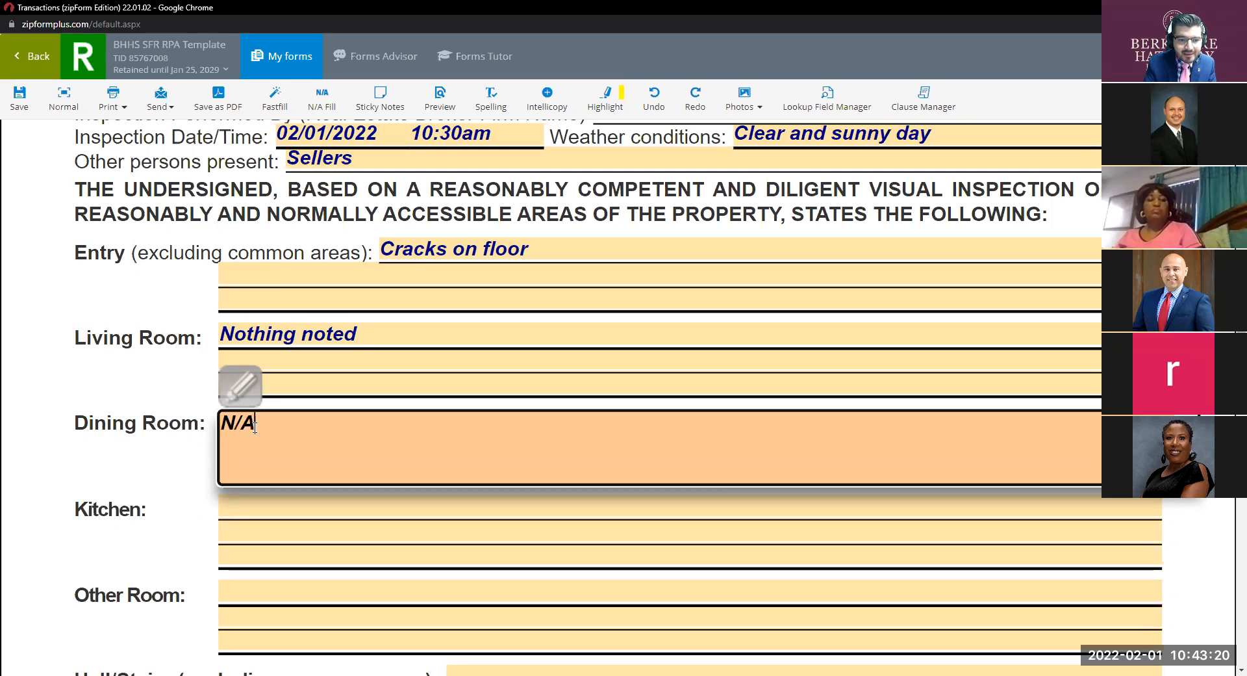
click(351, 528)
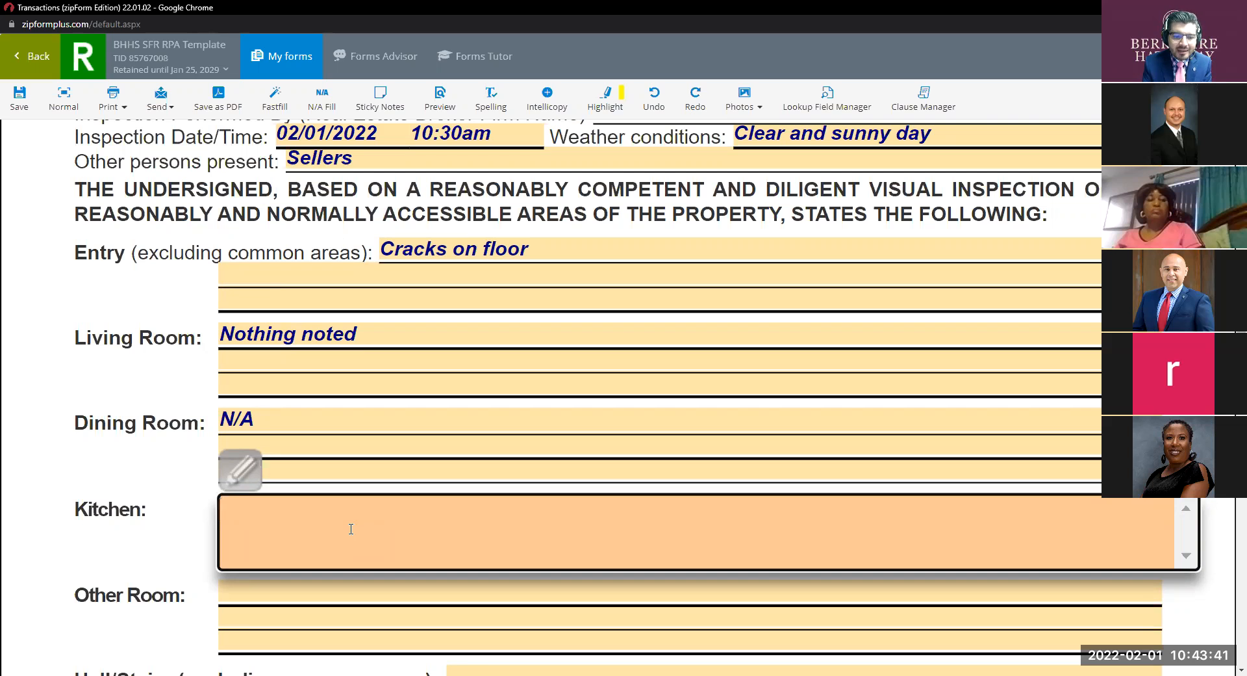
Clear the 'N/A' entry from the Dining Room field.
double_click(273, 420)
key(BackSpace)
key(BackSpace)
key(BackSpace)
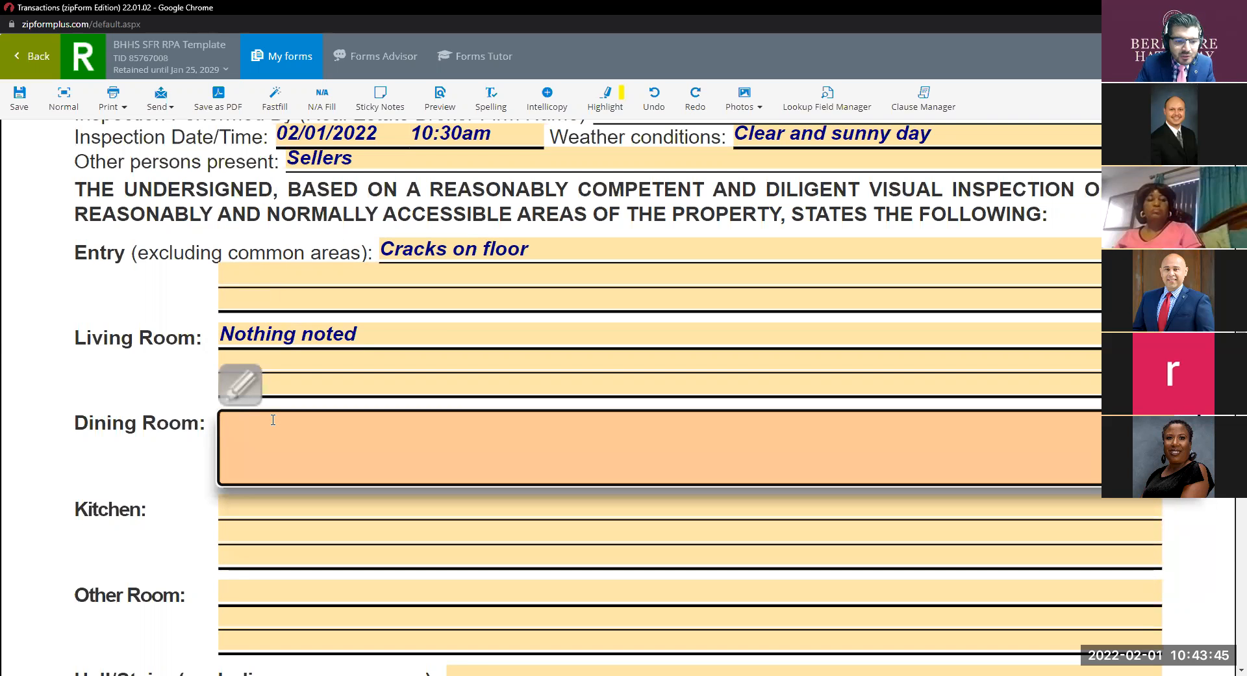
scroll(340, 518, down, 2)
Write 'Stains on counter tops and walls.' as the Kitchen finding.
click(274, 377)
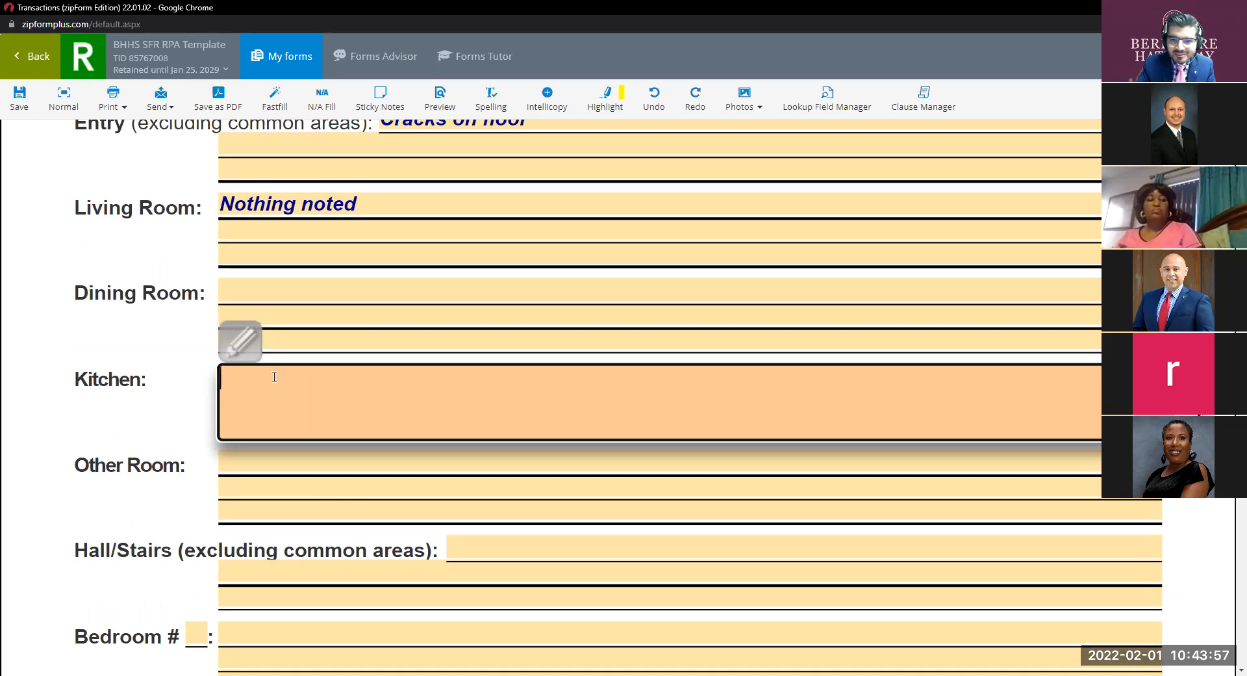
text(Stains)
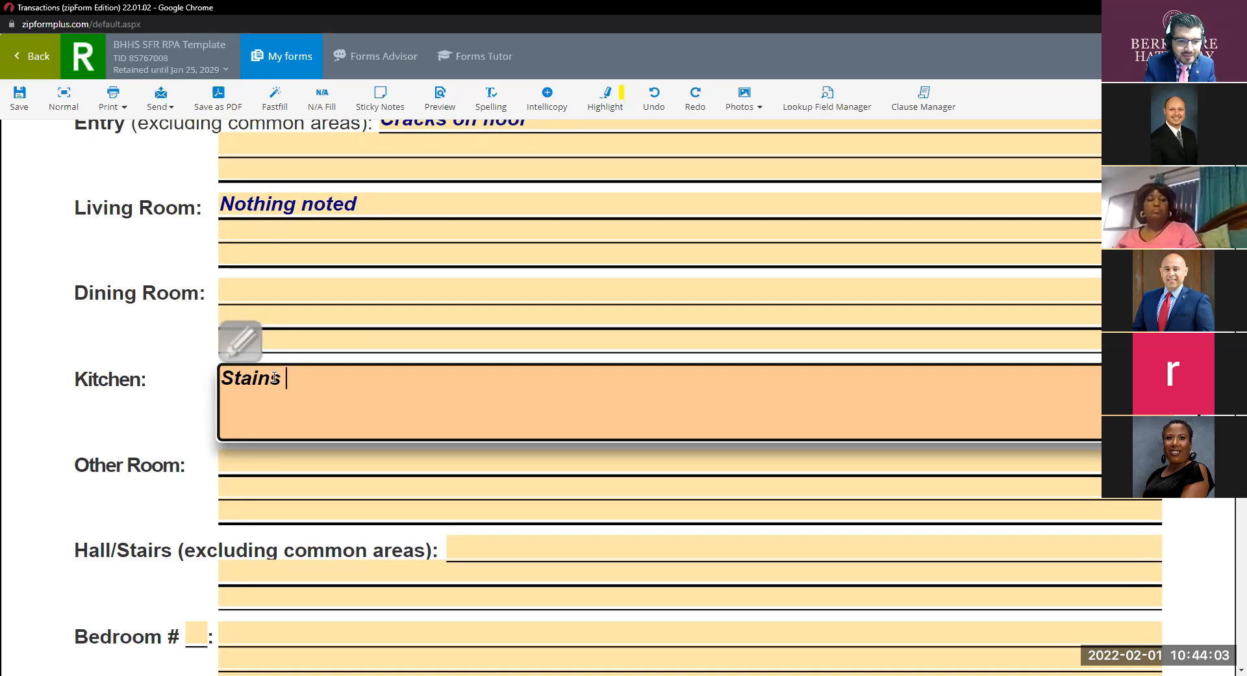
text(on )
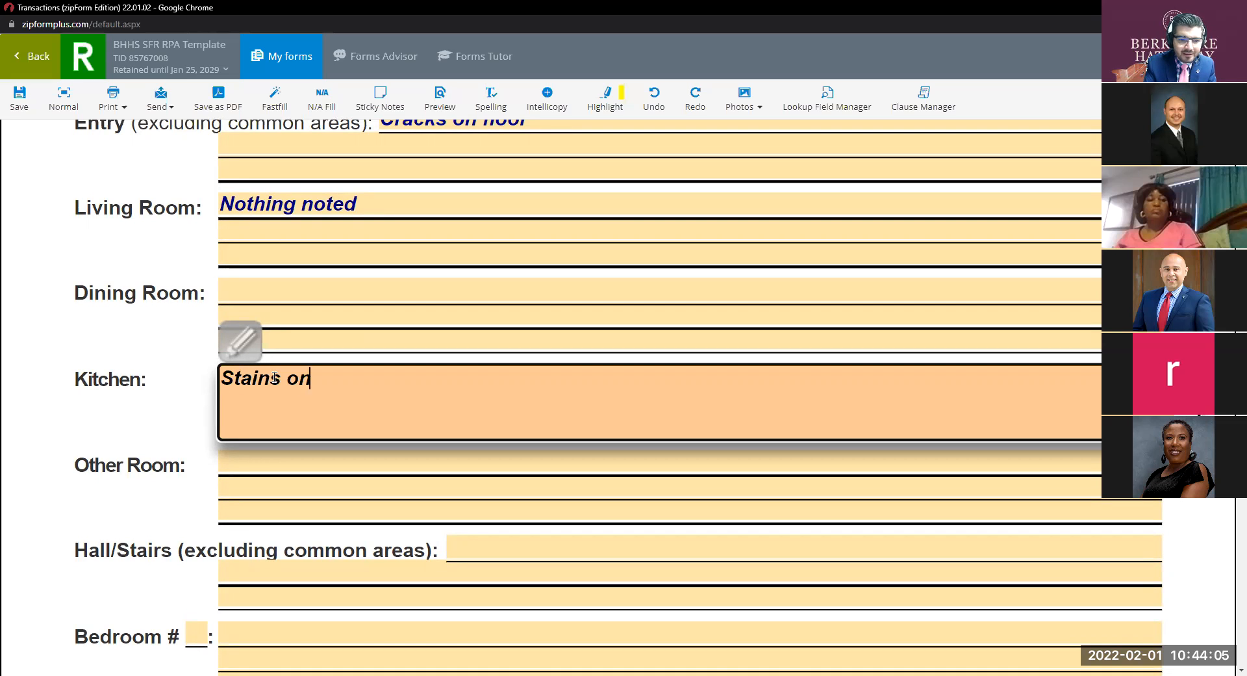
text(count)
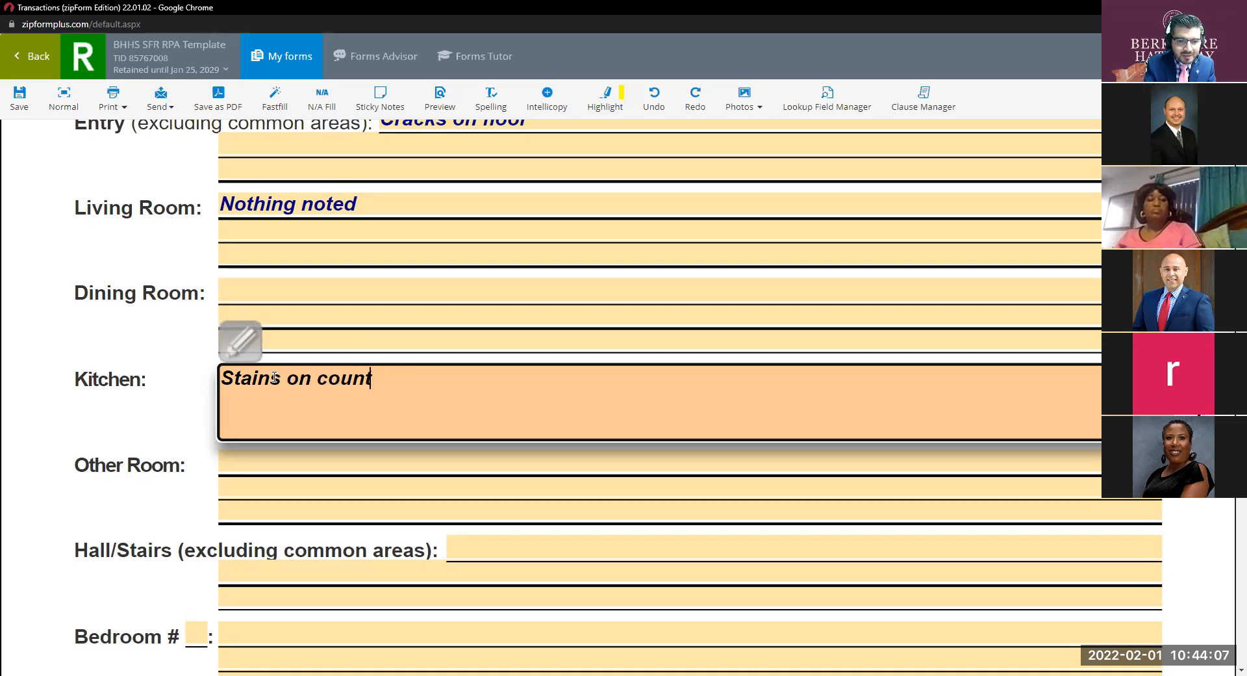
text(er tps)
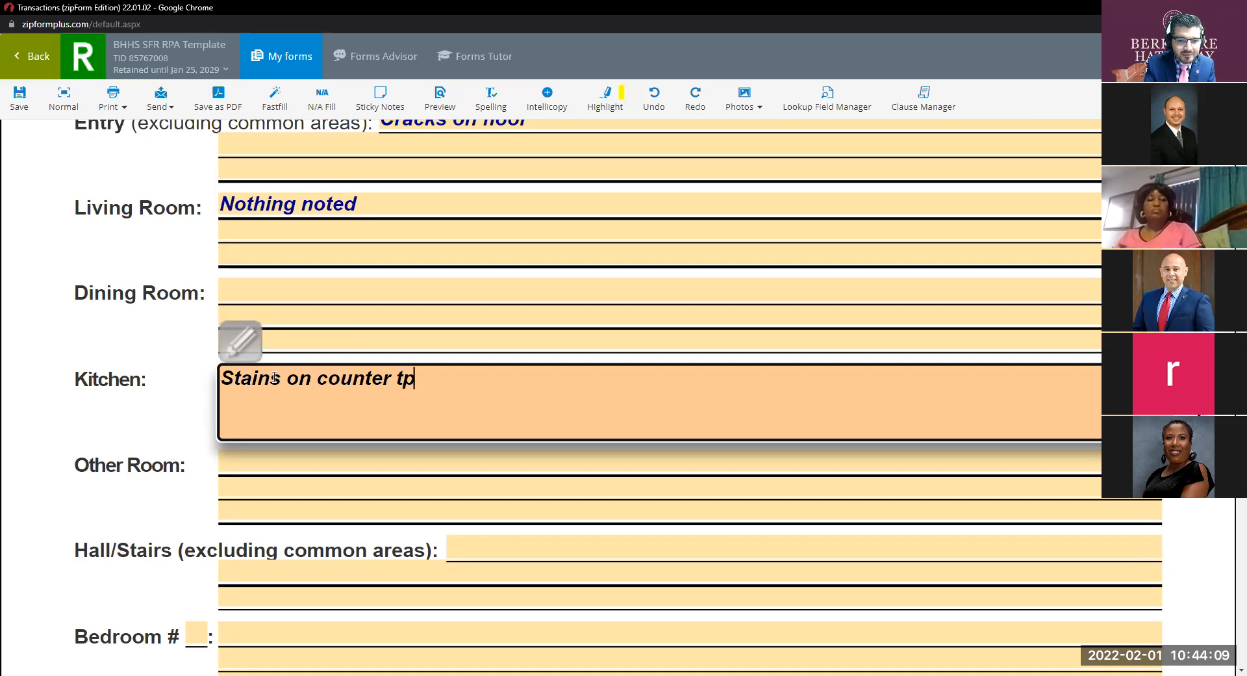
key(BackSpace)
key(BackSpace)
text(ops and walls)
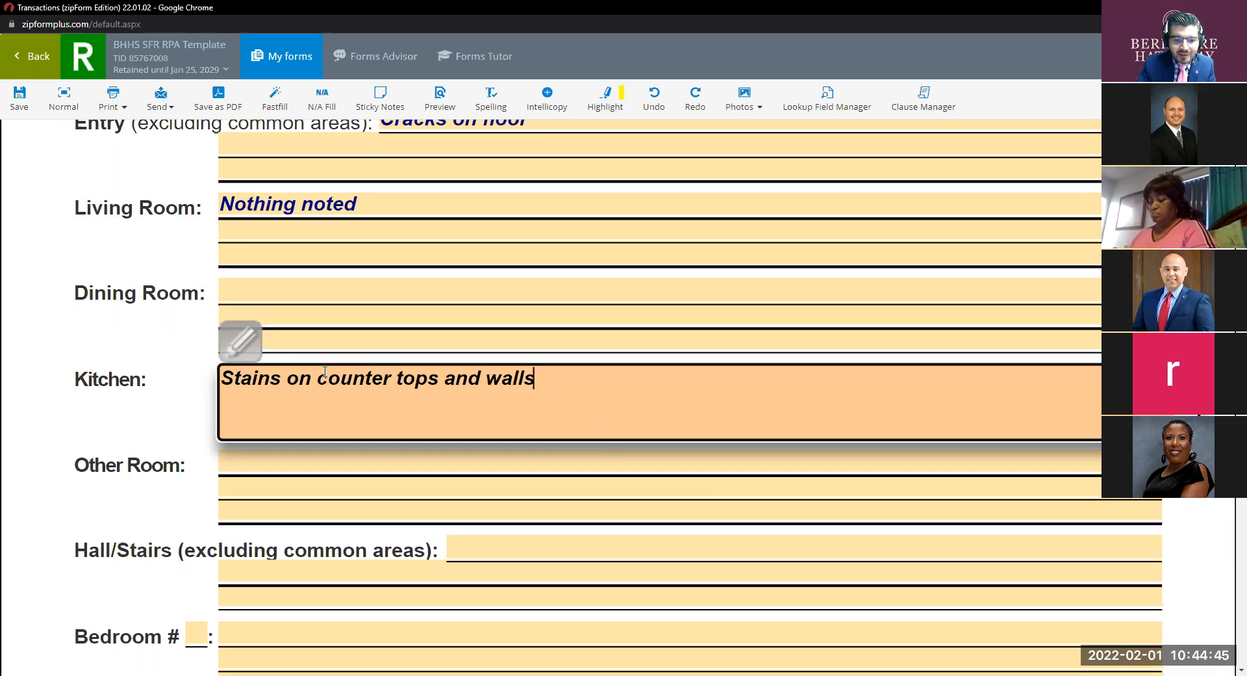
text(.)
scroll(280, 354, down, 2)
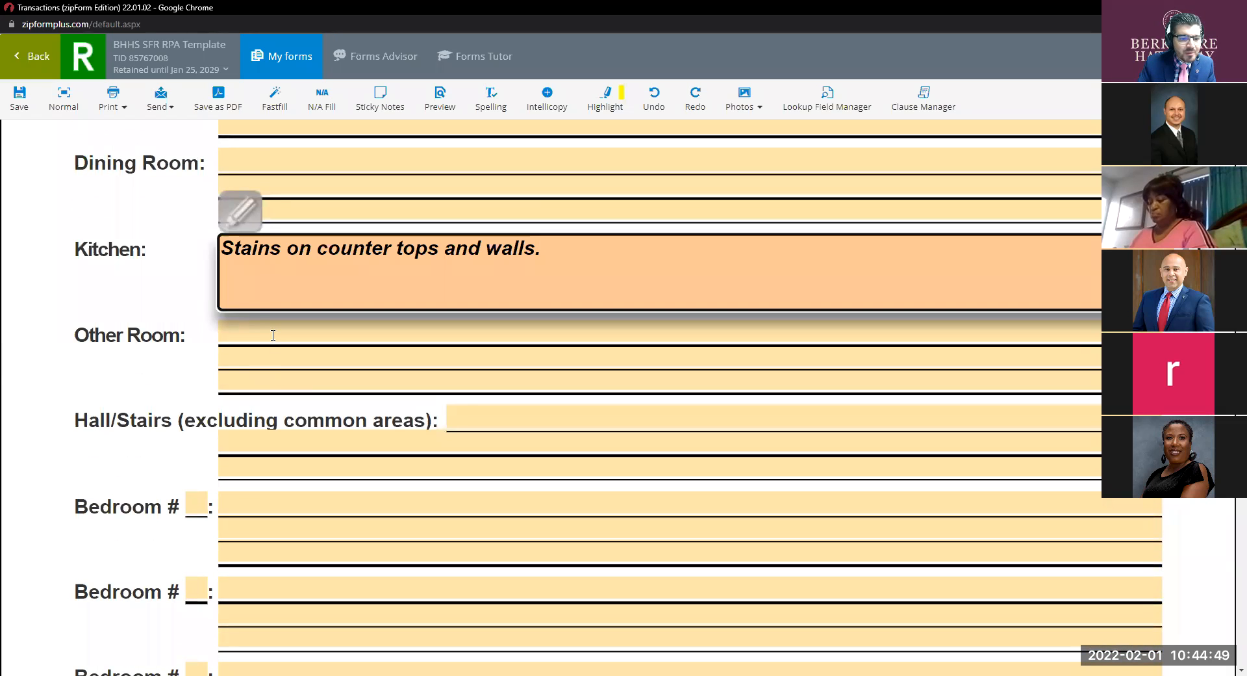
Enter 'Scratches on floor and walls' as the Hall/Stairs finding.
click(273, 335)
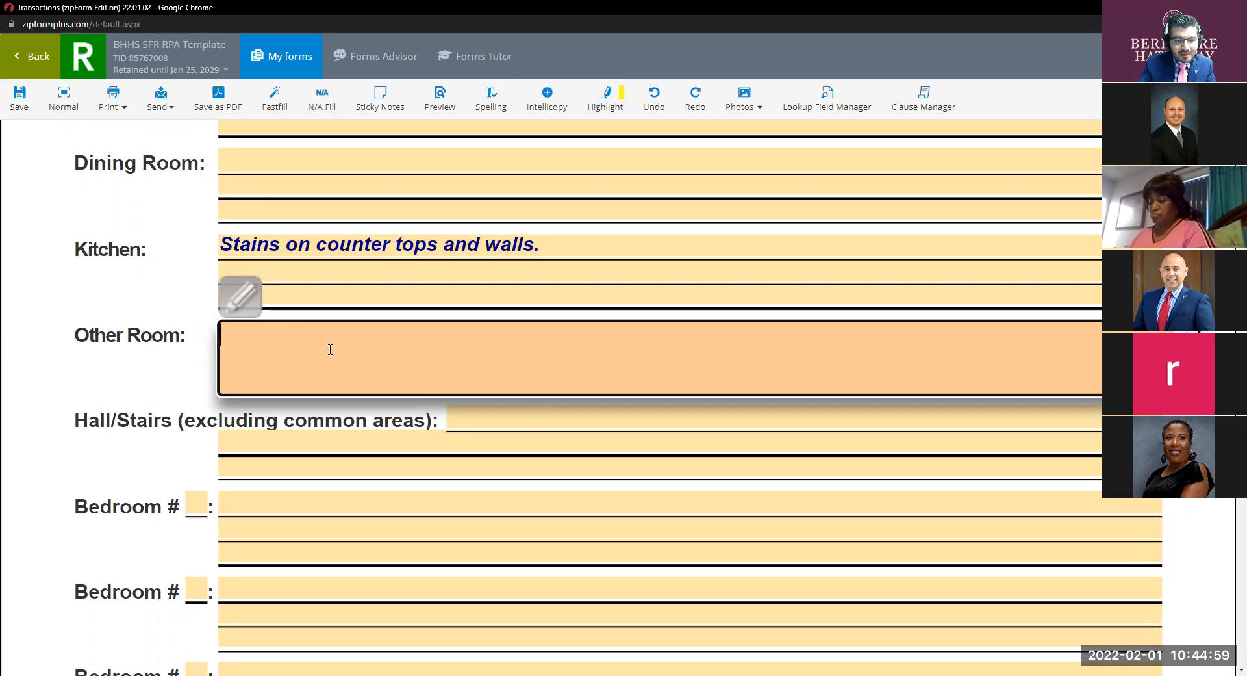
scroll(455, 406, down, 1)
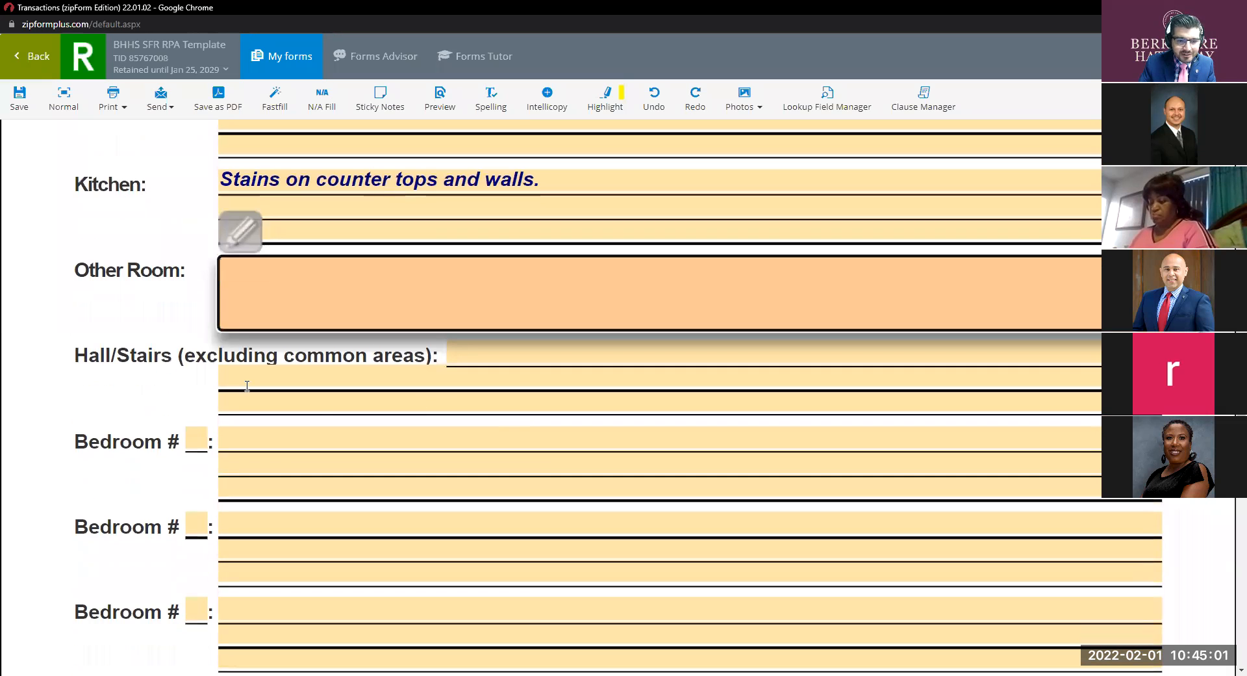
click(479, 374)
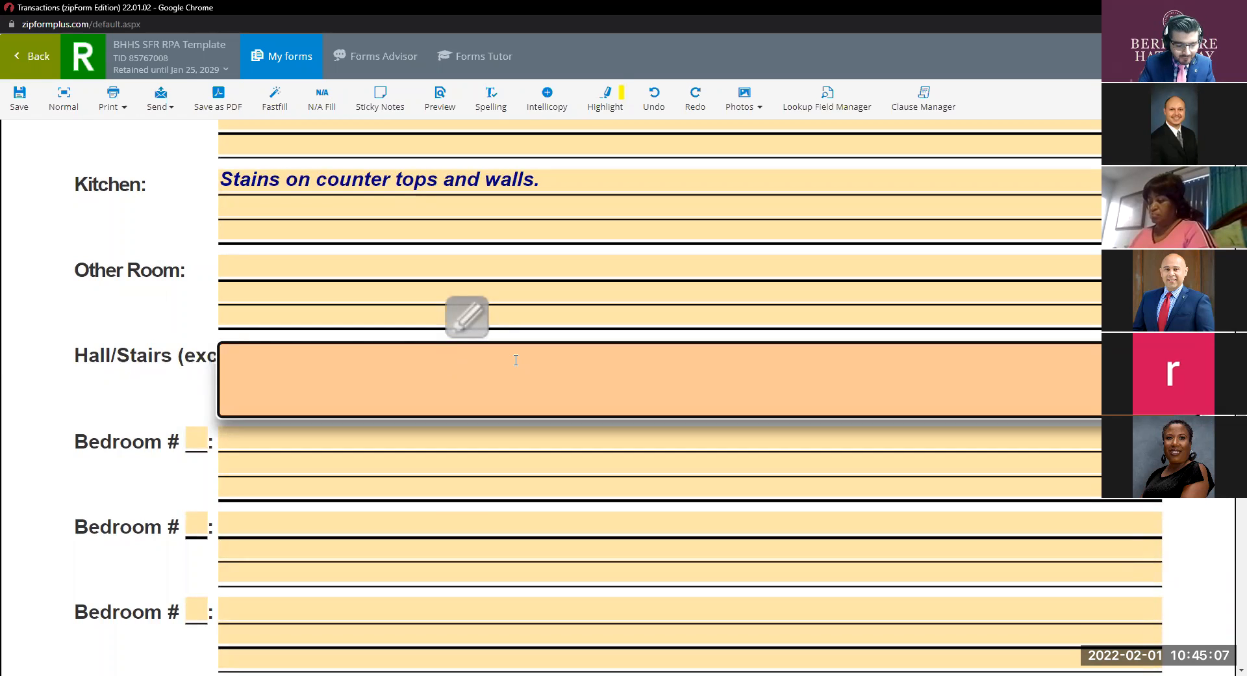
text(S)
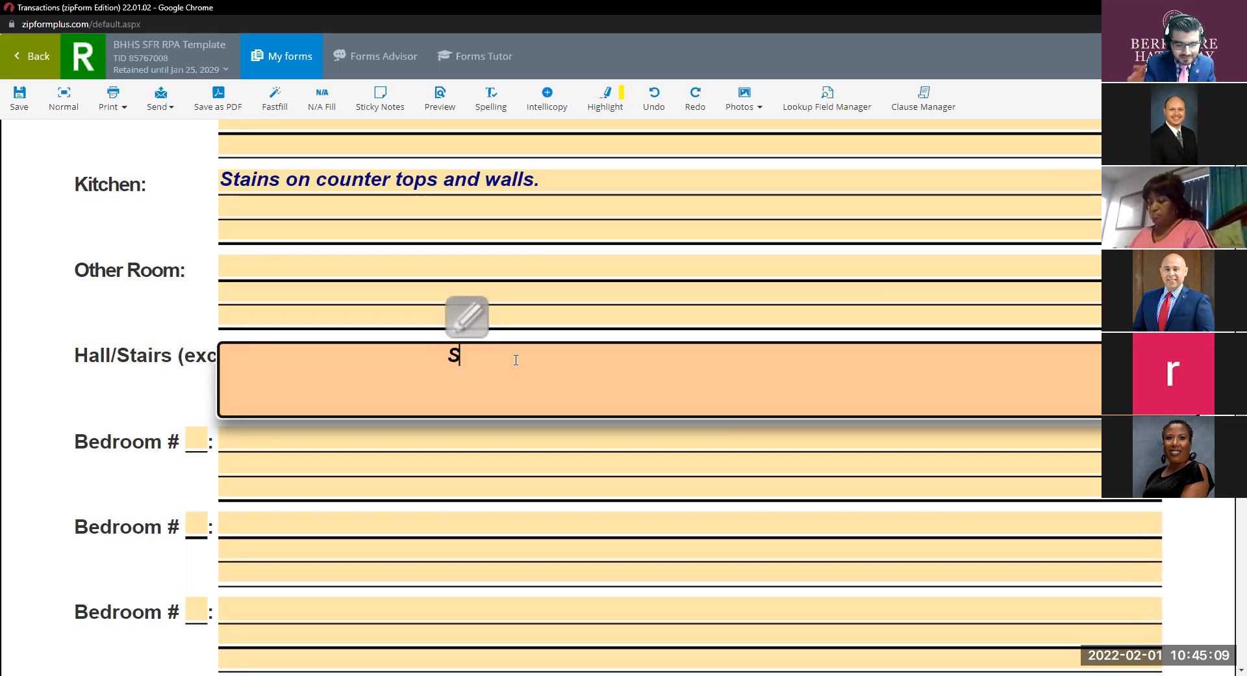
text(cratches on floor and walls)
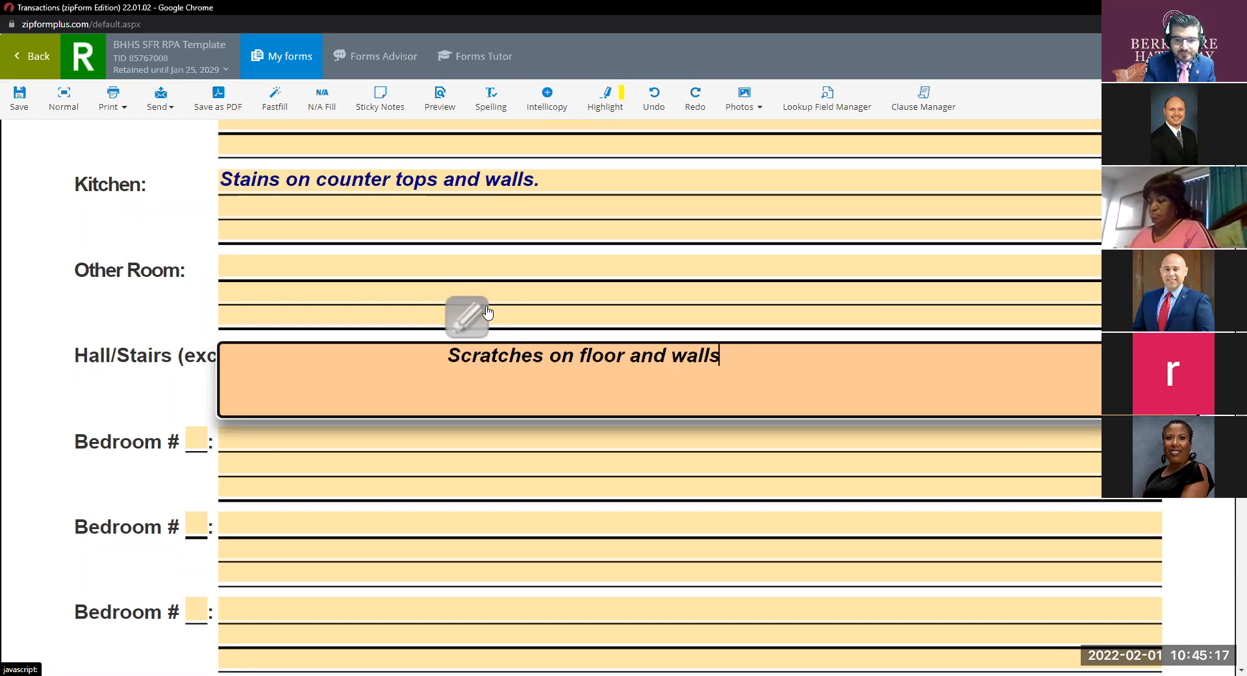
click(496, 459)
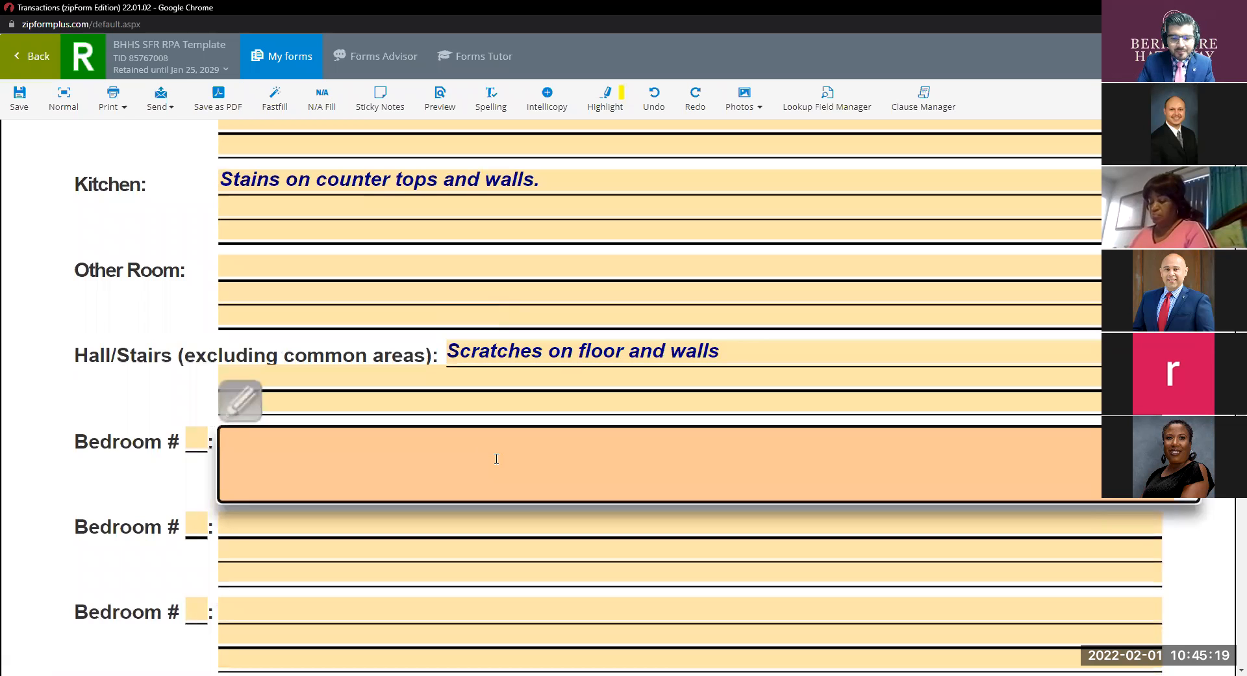
click(193, 443)
Number the two bedroom rows 1 and 2.
text(1)
click(200, 527)
text(2)
Replace the Bedroom 1 description 'North east side bedroom' with 'Marking on walls'.
click(300, 440)
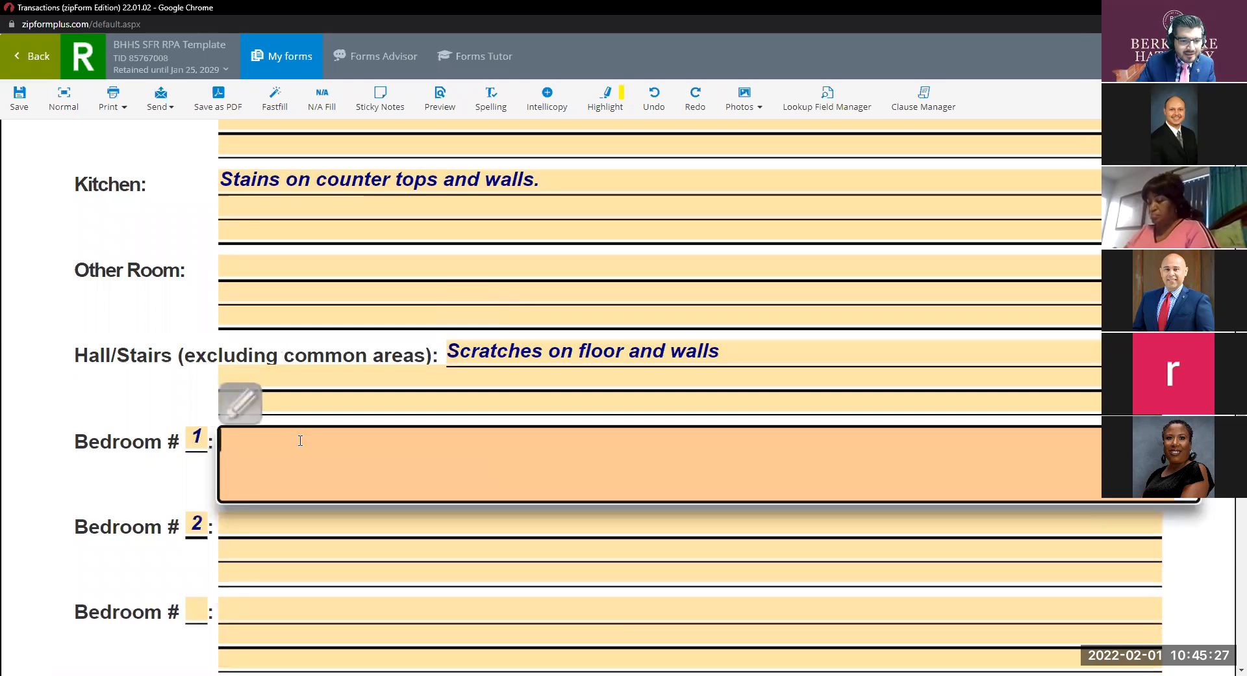
text(North e)
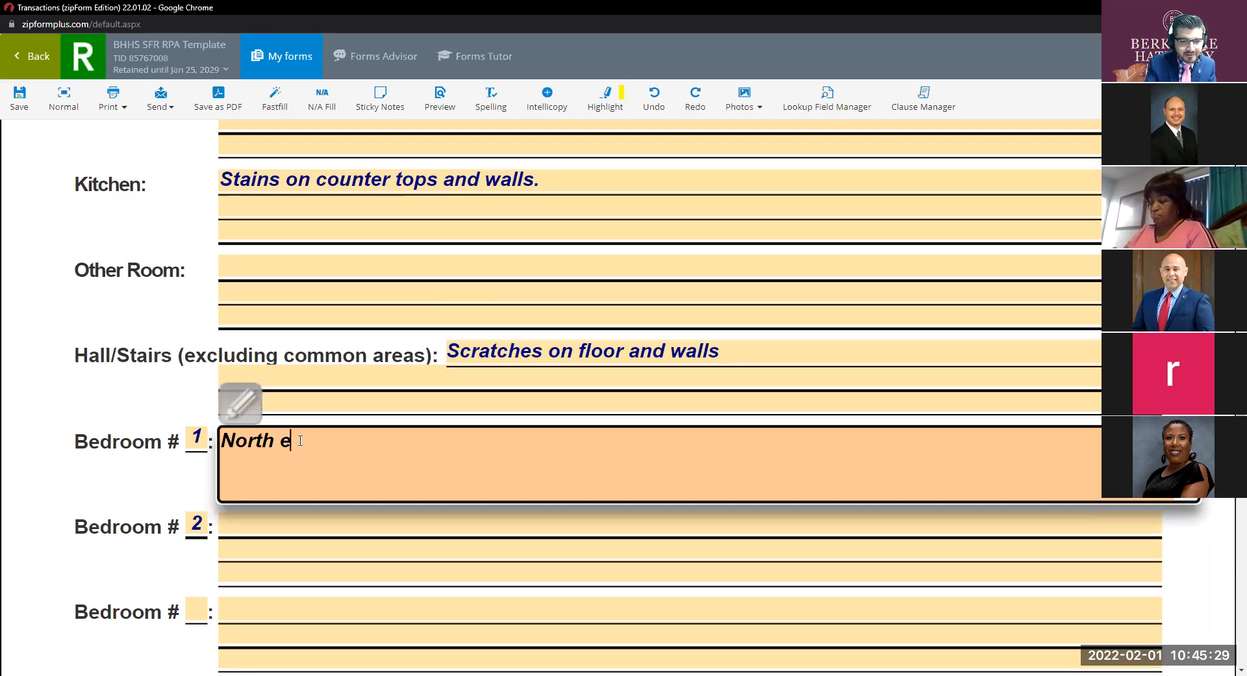
text(ast side bedroom)
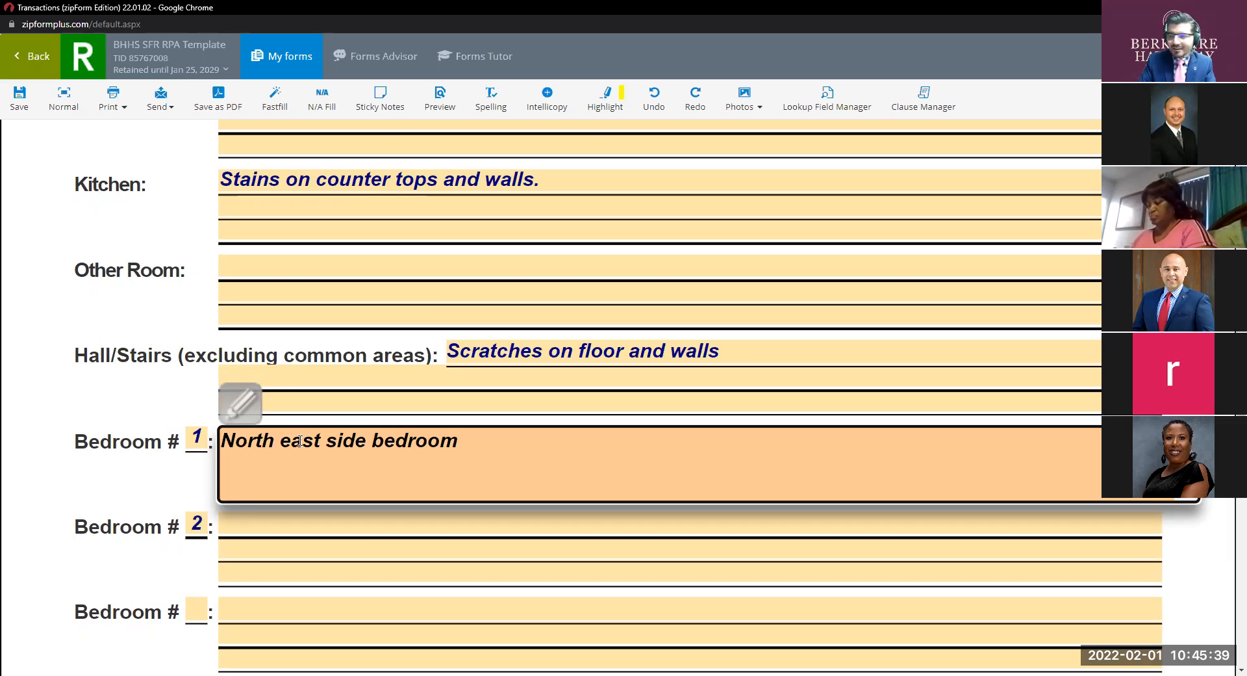
triple_click(451, 445)
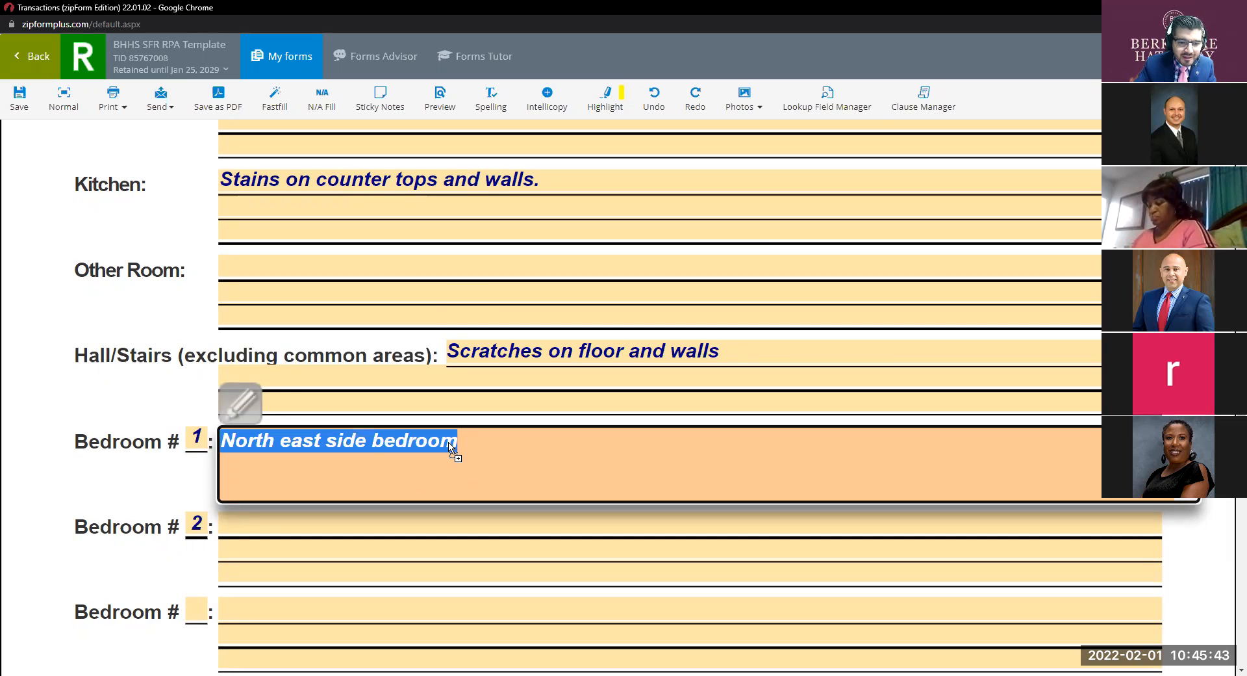
key(BackSpace)
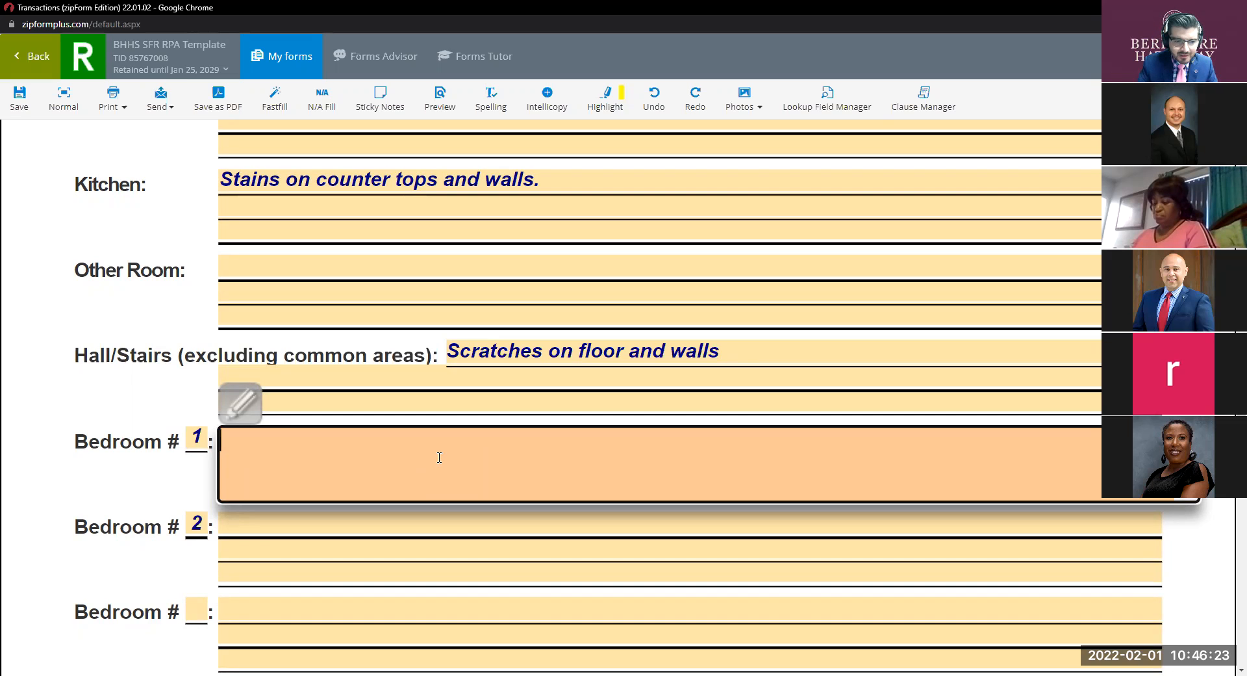
text(Ma)
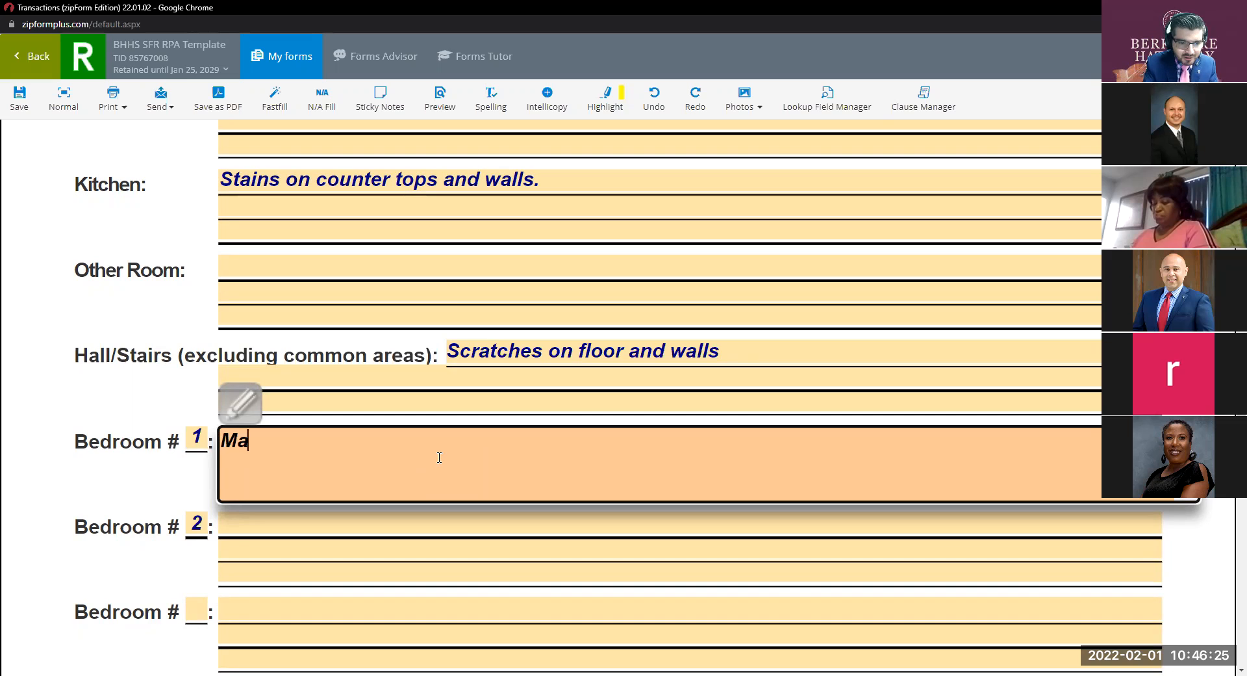
text(rking on walls)
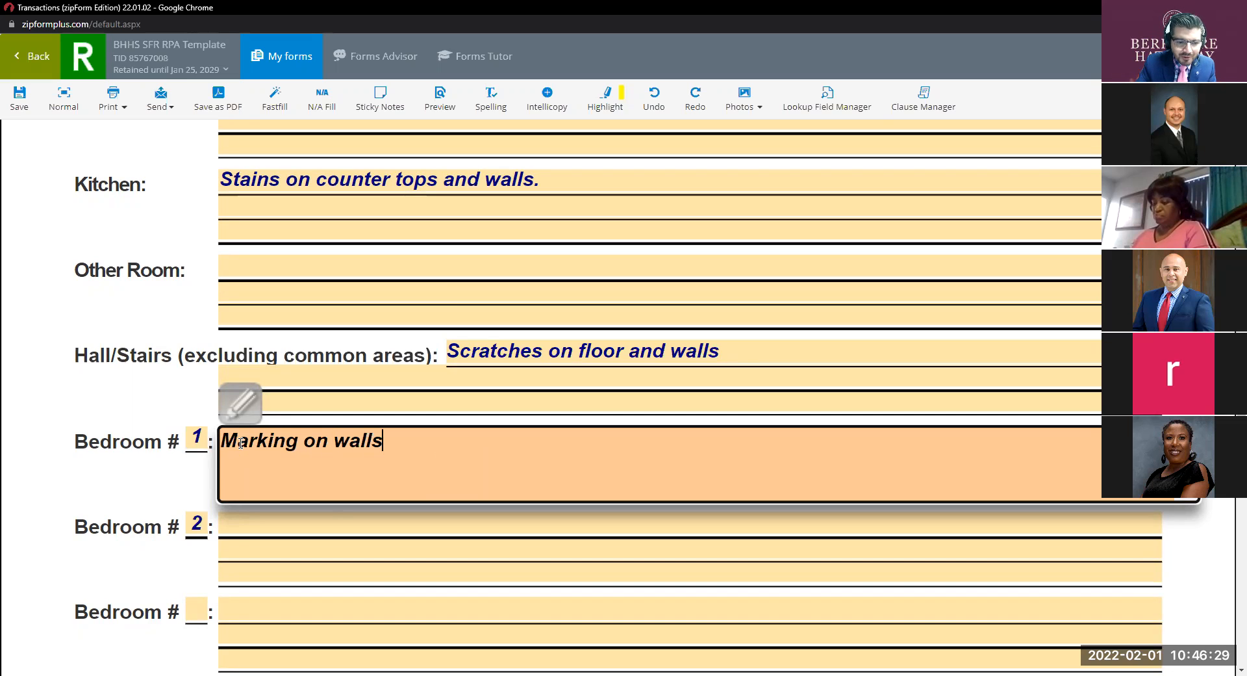
click(222, 441)
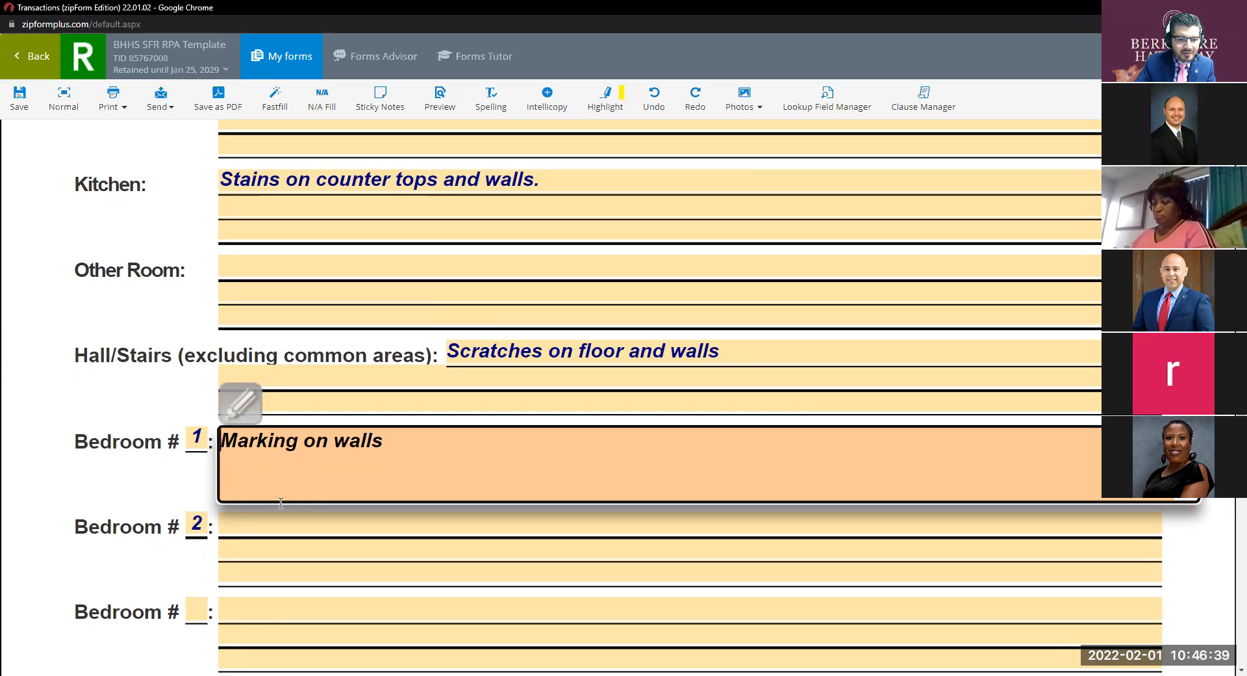
click(381, 514)
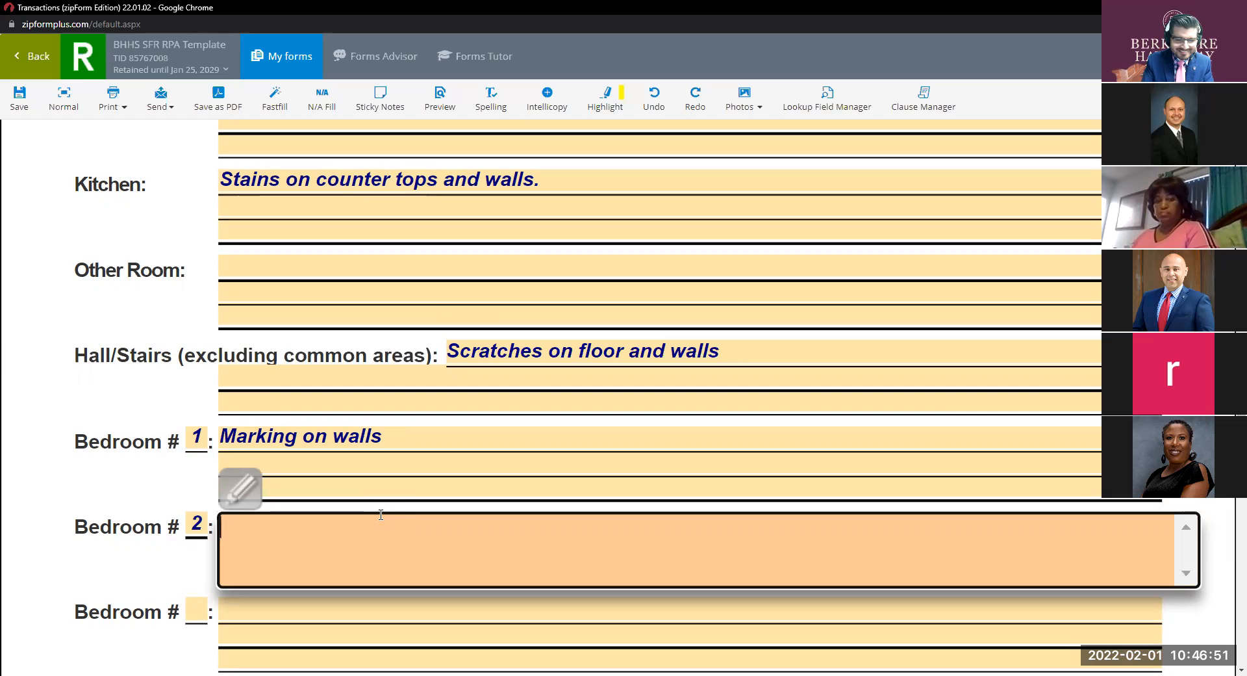
Enter 'Nothing noted' as the Bedroom #2 description.
scroll(438, 490, down, 3)
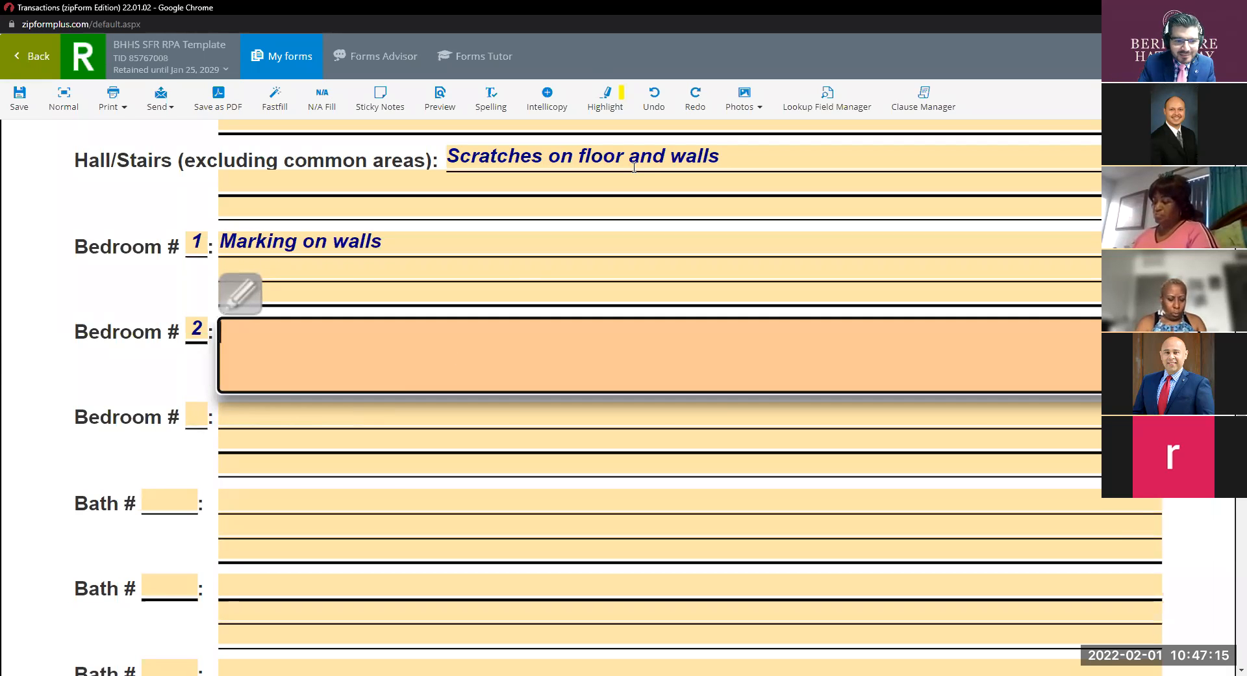
text(Nothing)
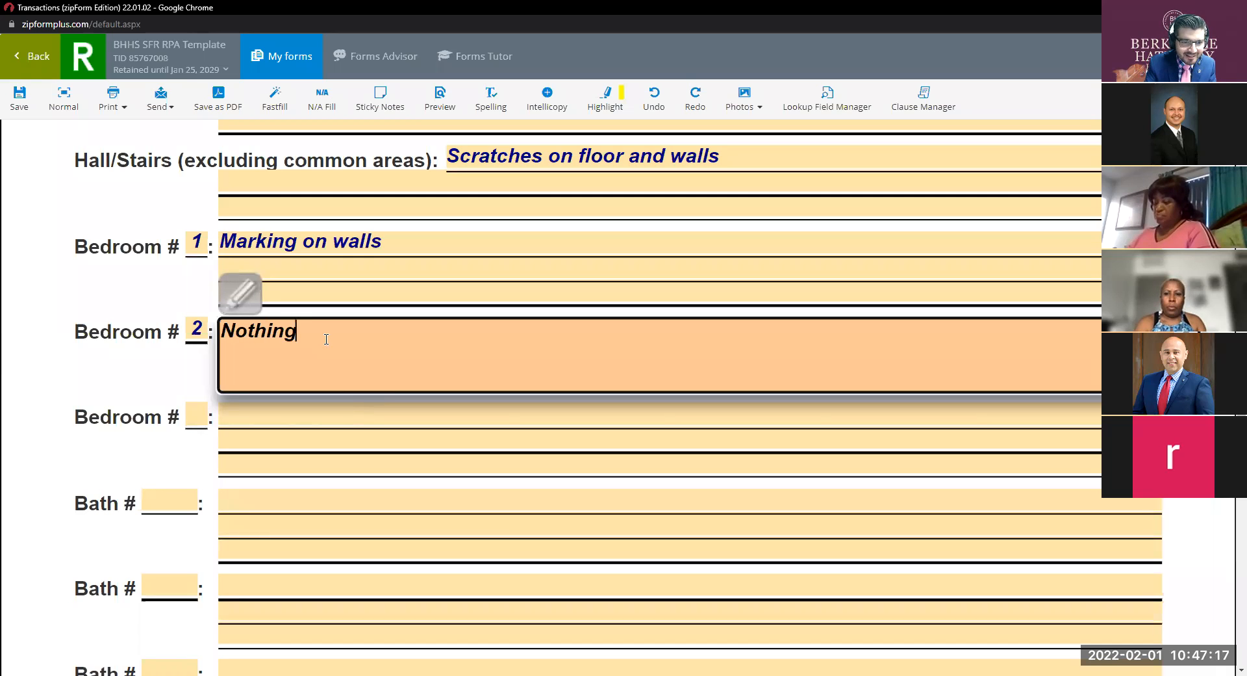
text( noted)
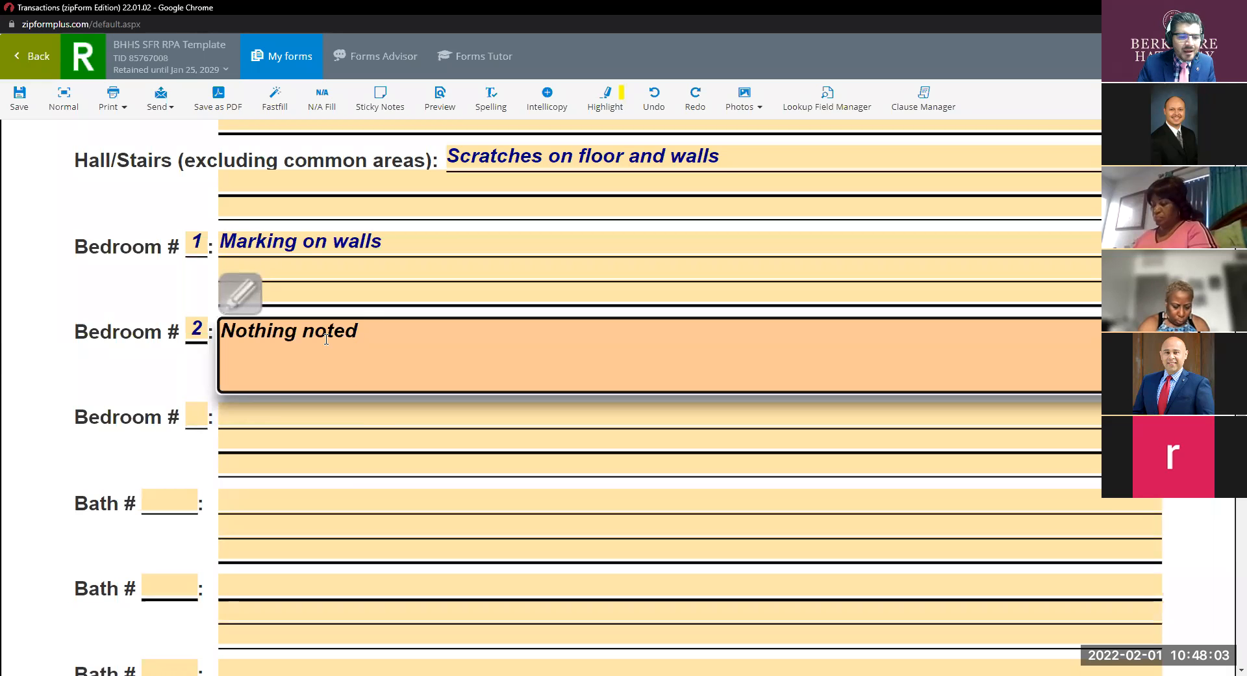
Number the third bedroom entry 3.
click(276, 418)
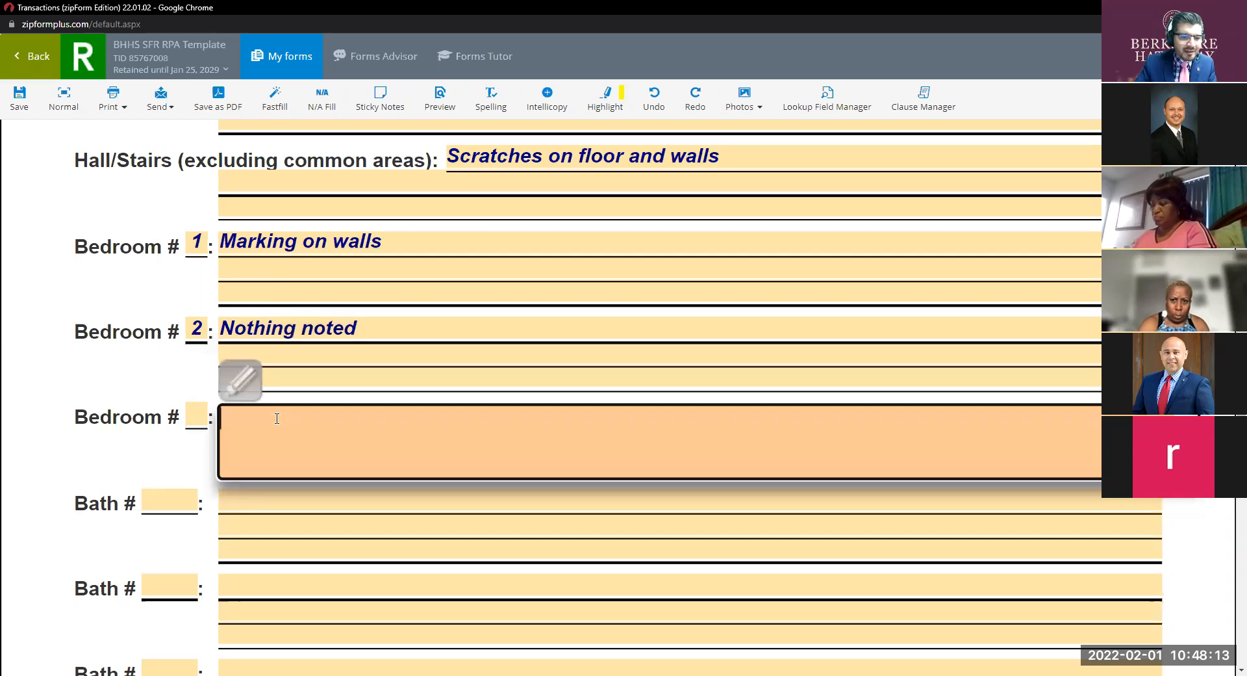
click(194, 420)
text(3)
Type 'Unable to perform visual inspection personal property on the way' as the Bedroom #3 note.
click(282, 419)
text(Ub)
key(BackSpace)
text(b)
key(BackSpace)
text(nable to perfomr)
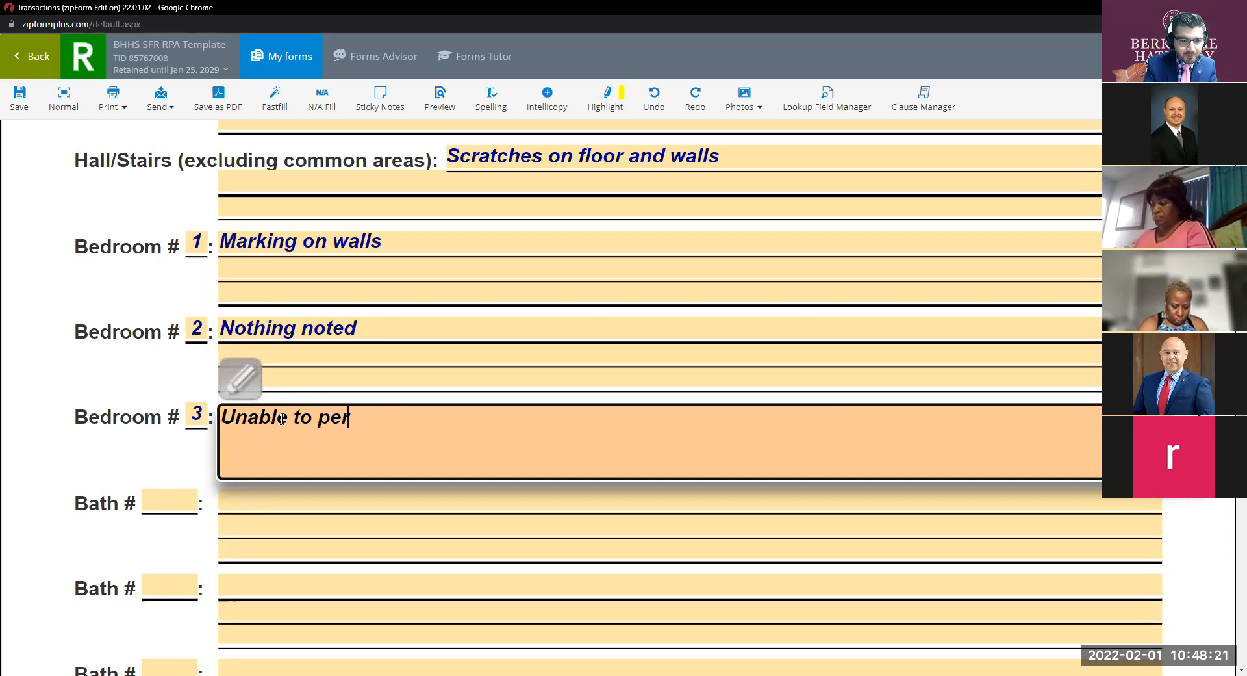
key(BackSpace)
key(BackSpace)
key(BackSpace)
text(rm visual insec)
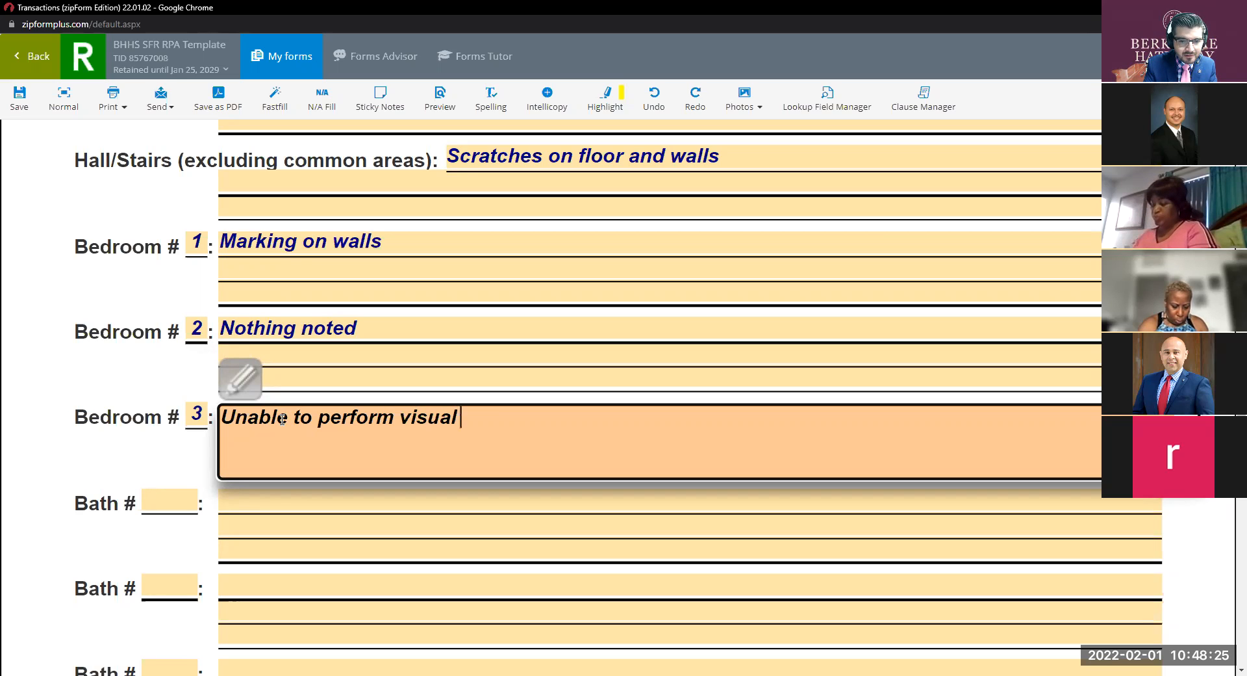
key(BackSpace)
key(BackSpace)
text(pection)
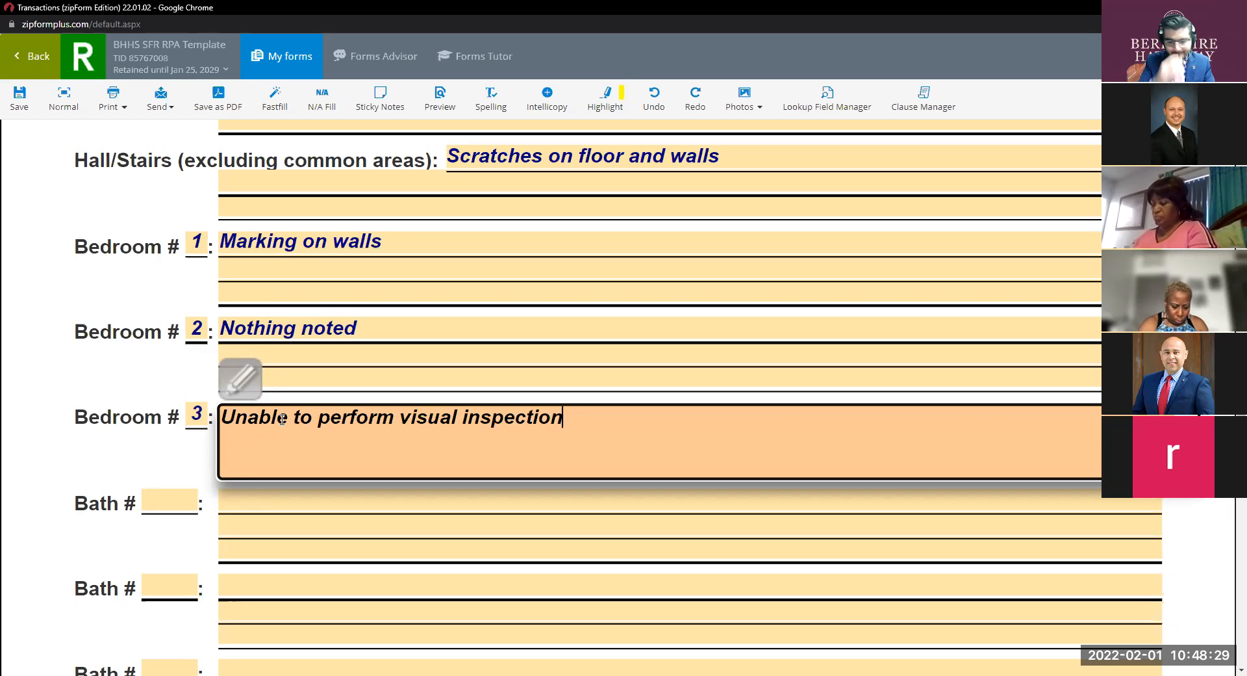
text( p)
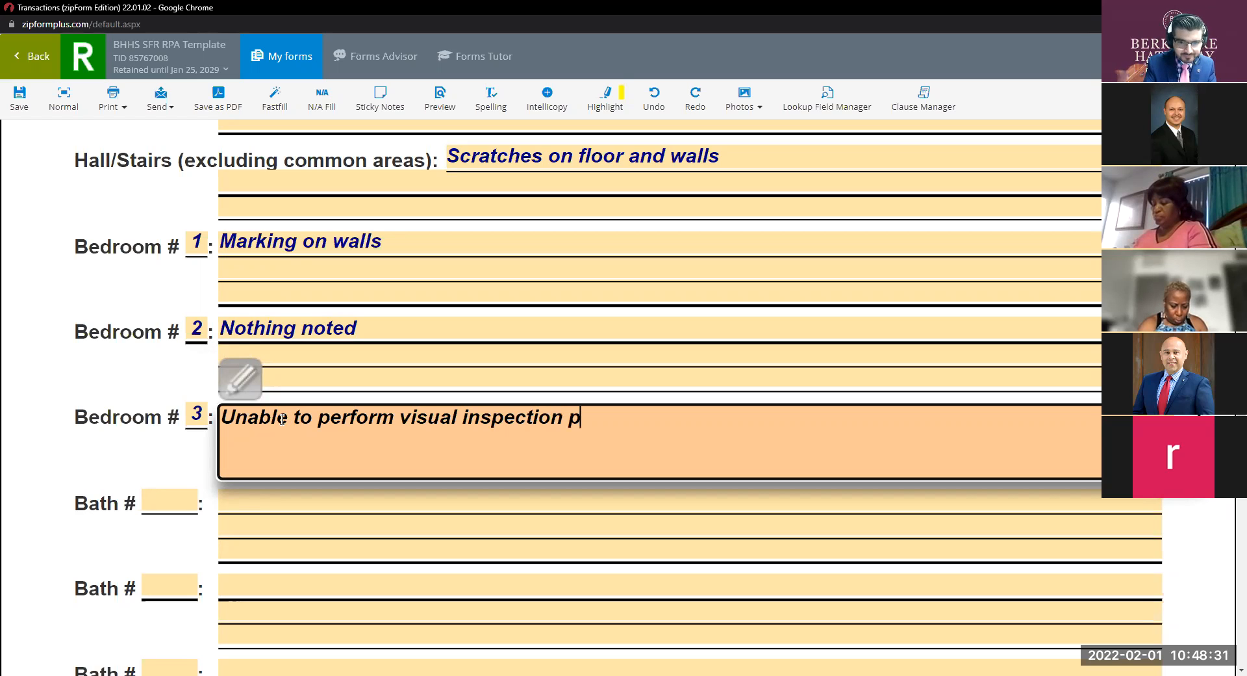
text(erso)
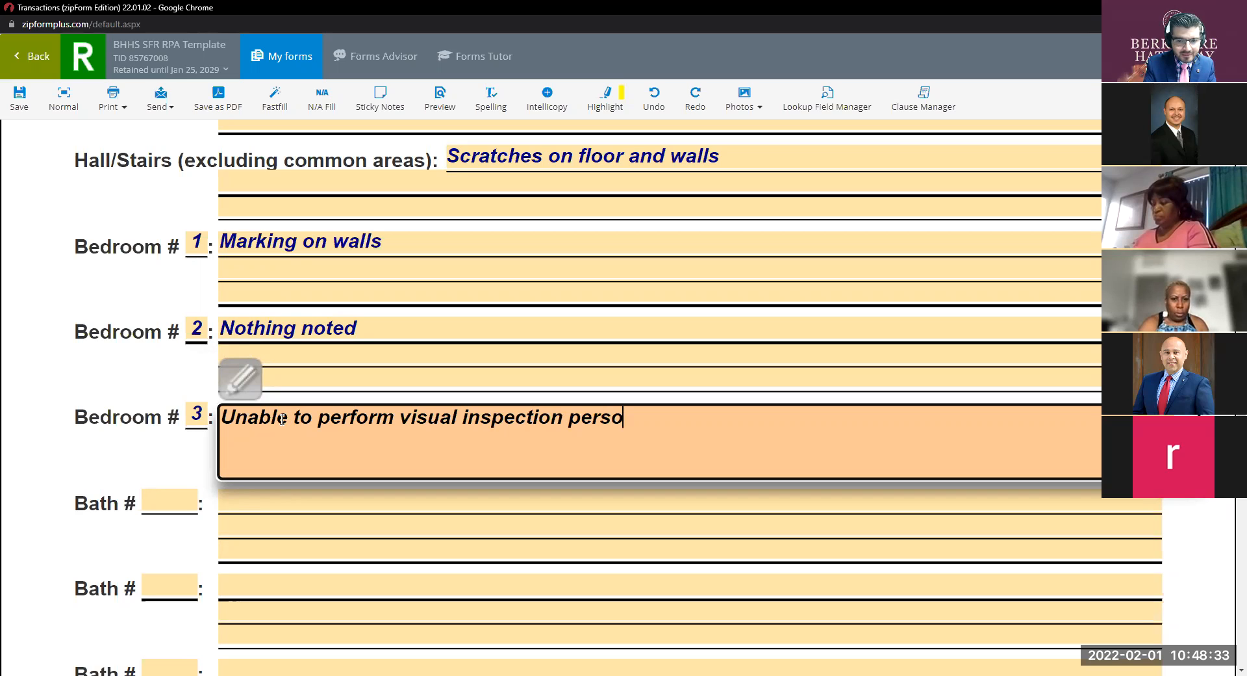
text(nal pero)
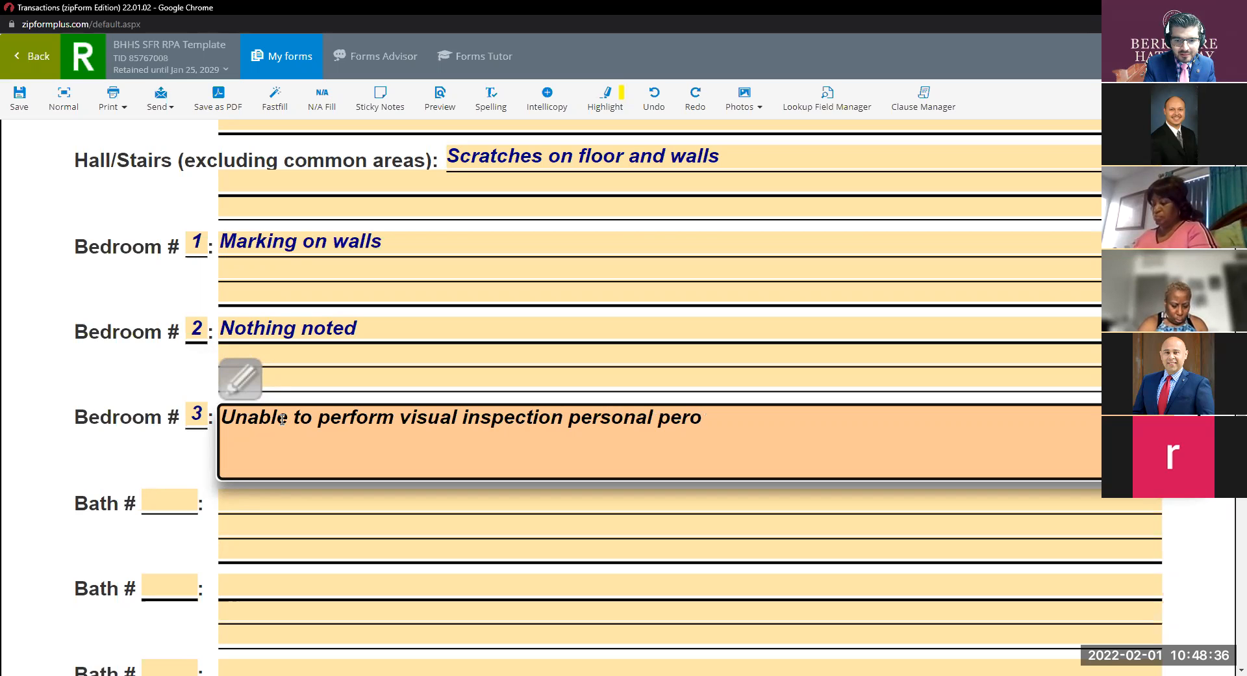
key(BackSpace)
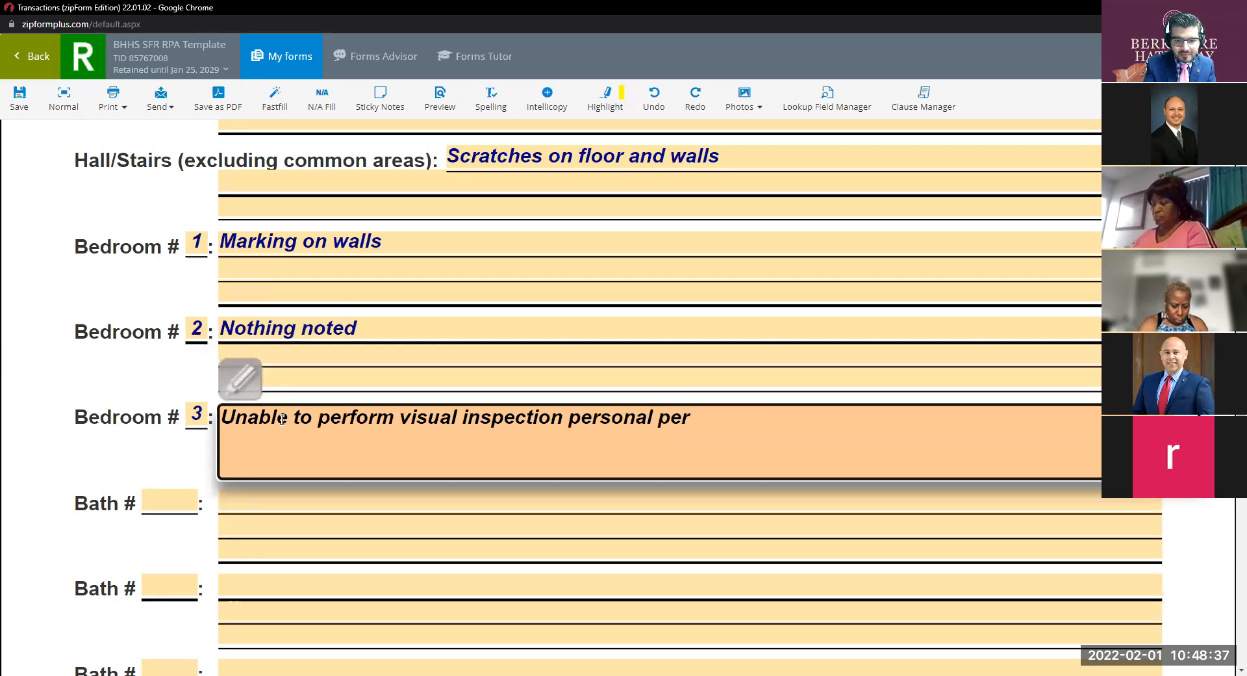
key(BackSpace)
key(BackSpace)
text(roperty obn)
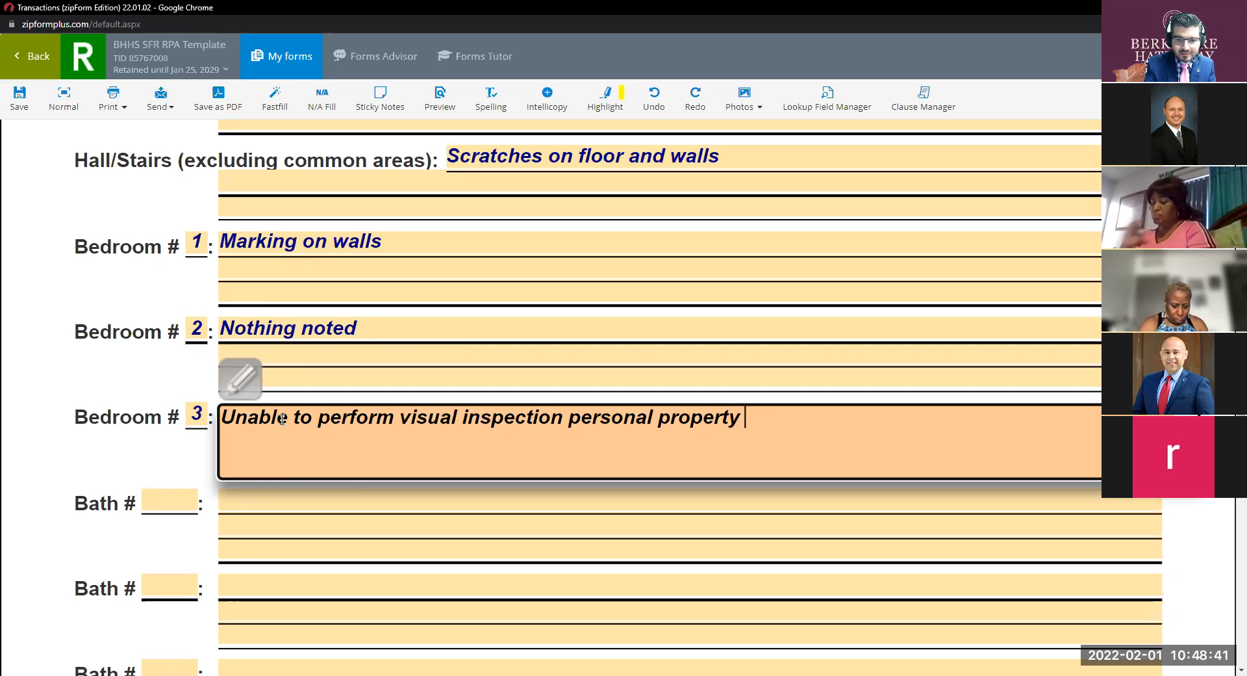
key(BackSpace)
key(BackSpace)
text(n the way)
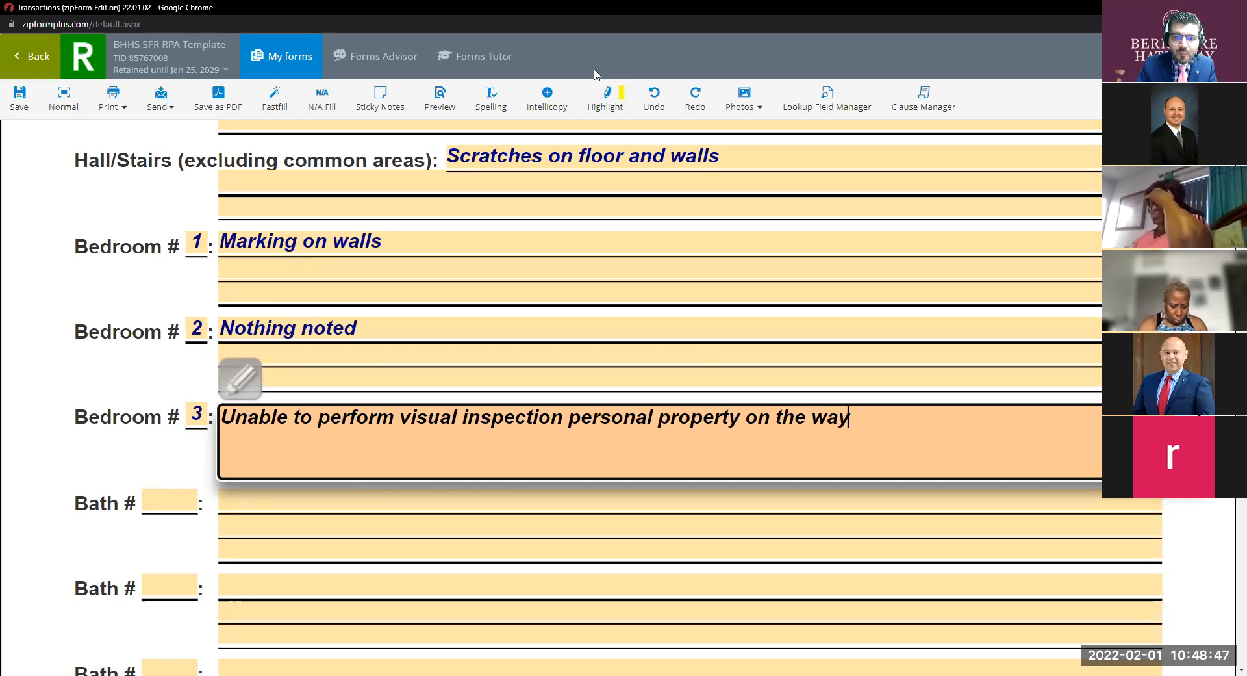
Insert 'because' after 'inspection' and end the Bedroom #3 note with a period.
click(701, 249)
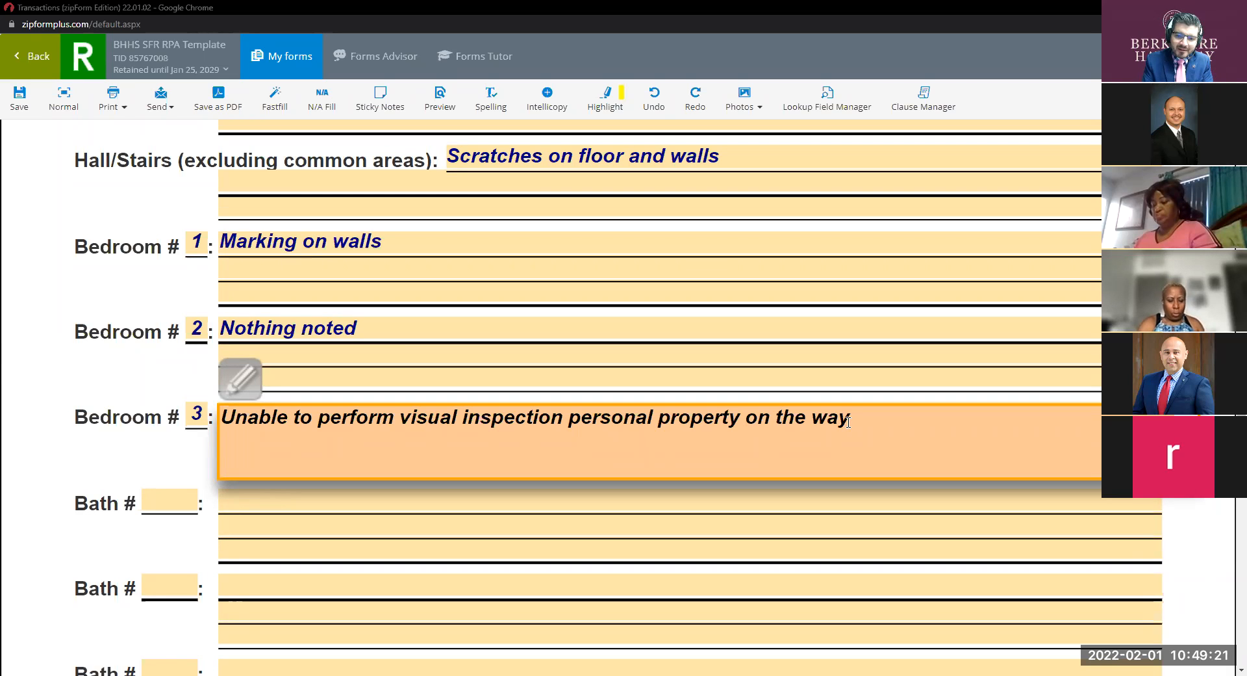
click(566, 416)
text(because)
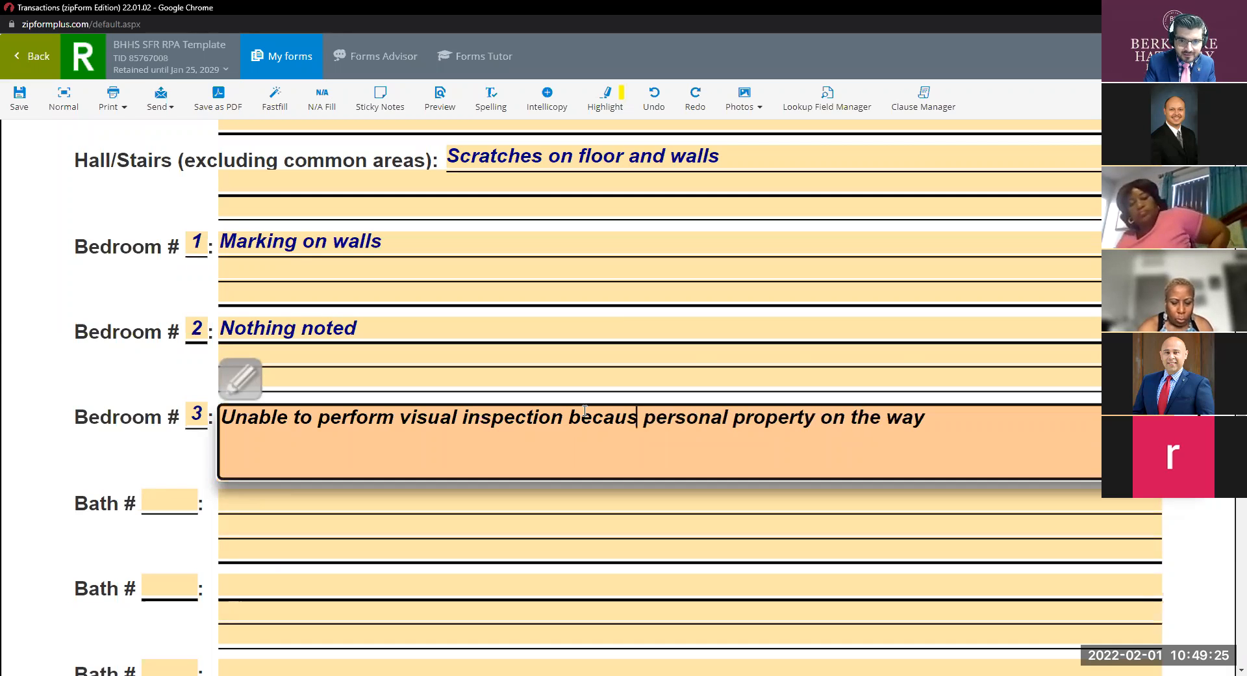
click(938, 422)
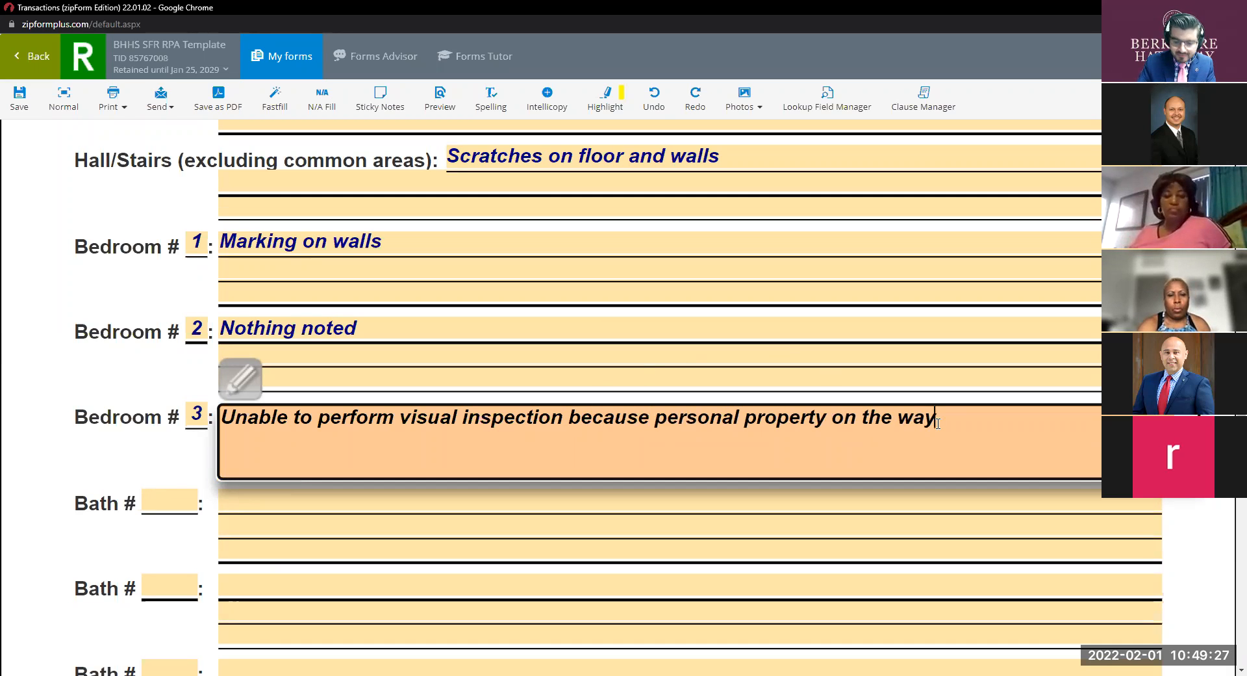
text(.)
scroll(515, 446, down, 2)
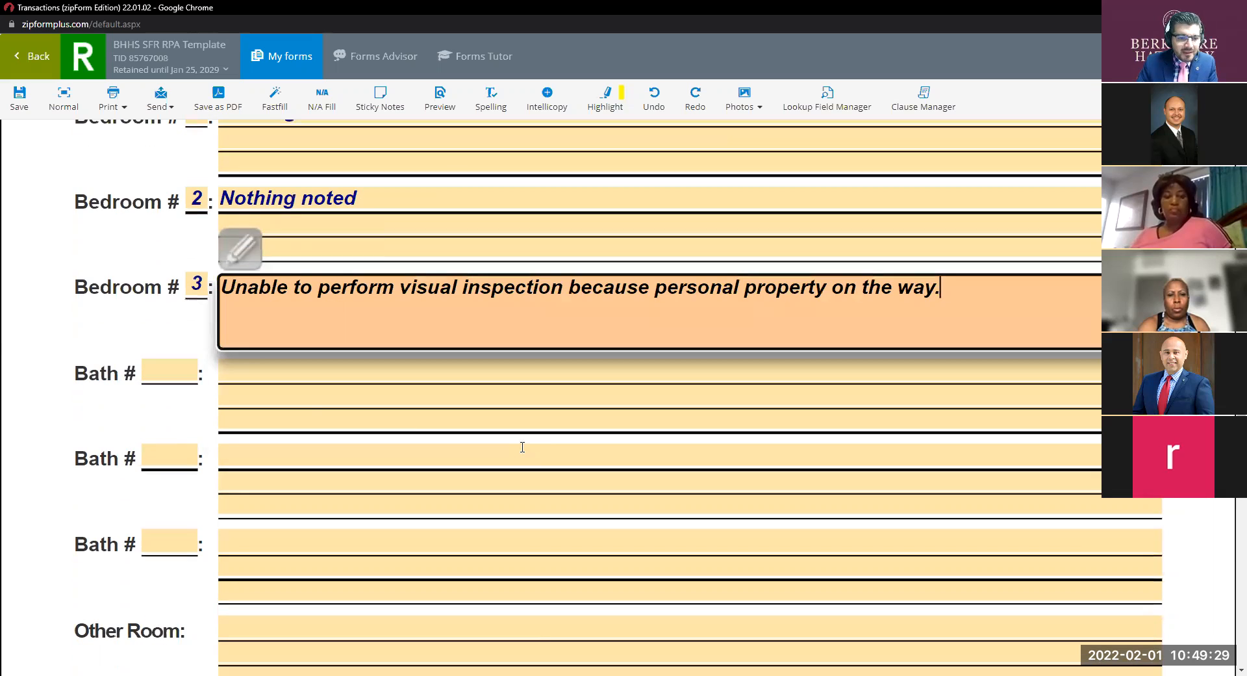
click(180, 375)
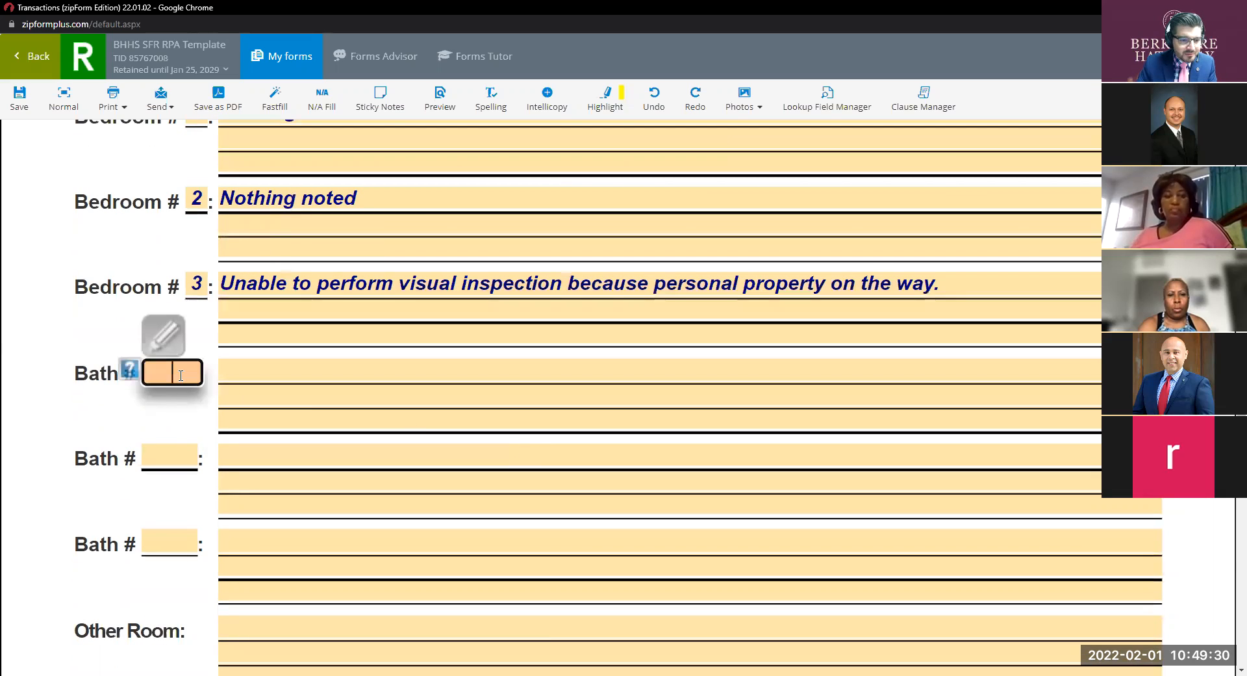
Enter Bath # 1 with the description 'Stains on walls'.
text(1)
click(174, 462)
click(259, 375)
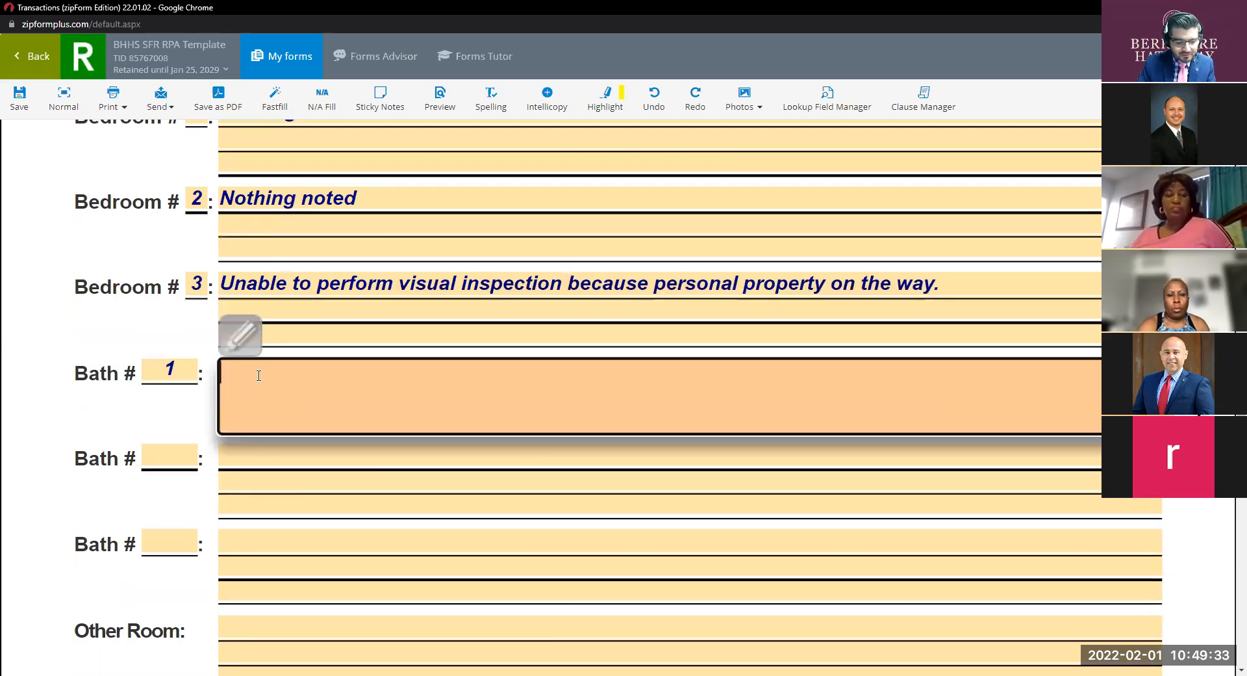
text(Stains on waslls)
key(BackSpace)
key(BackSpace)
key(BackSpace)
key(BackSpace)
text(lls)
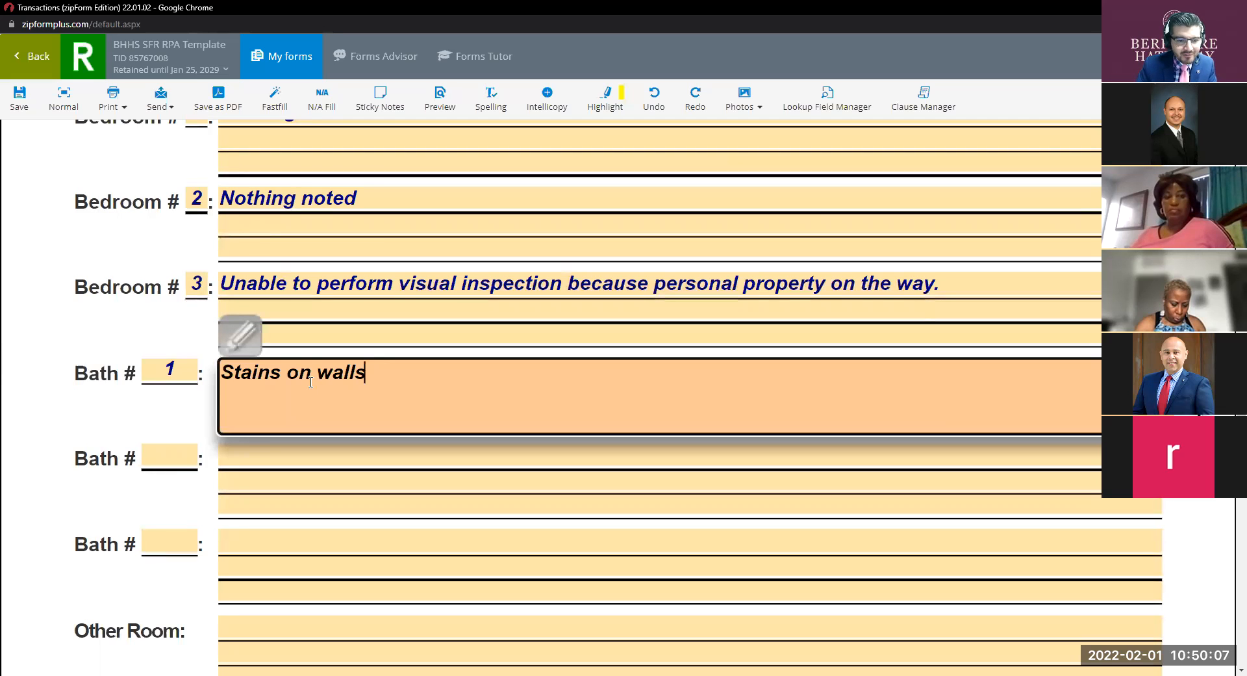
scroll(310, 382, down, 8)
scroll(310, 382, up, 3)
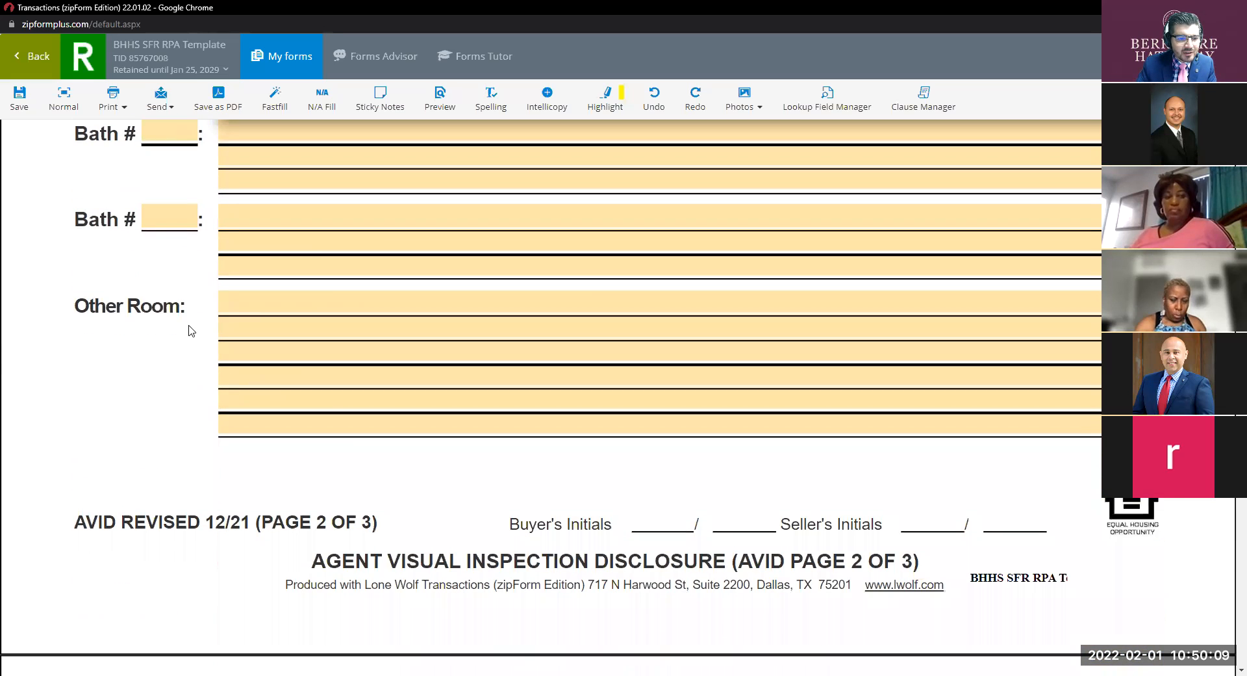
Type 'Master bedroom - Nothing noted.' into the Other Room description field.
click(248, 298)
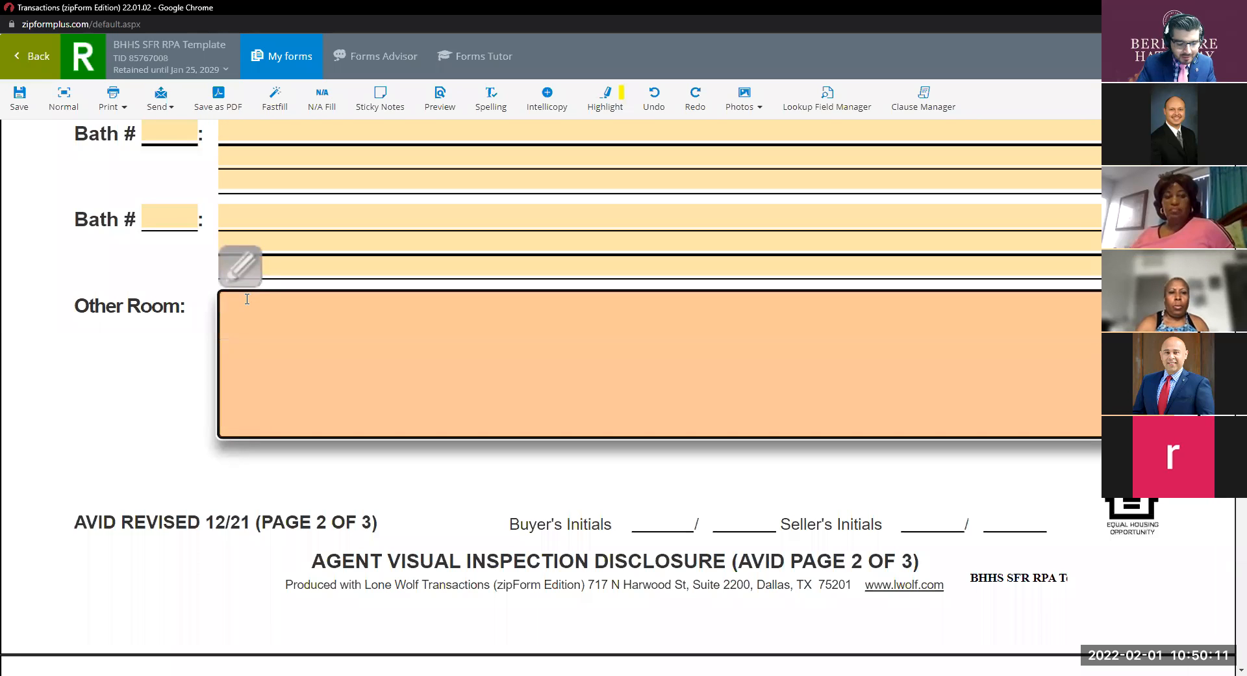
text(Master)
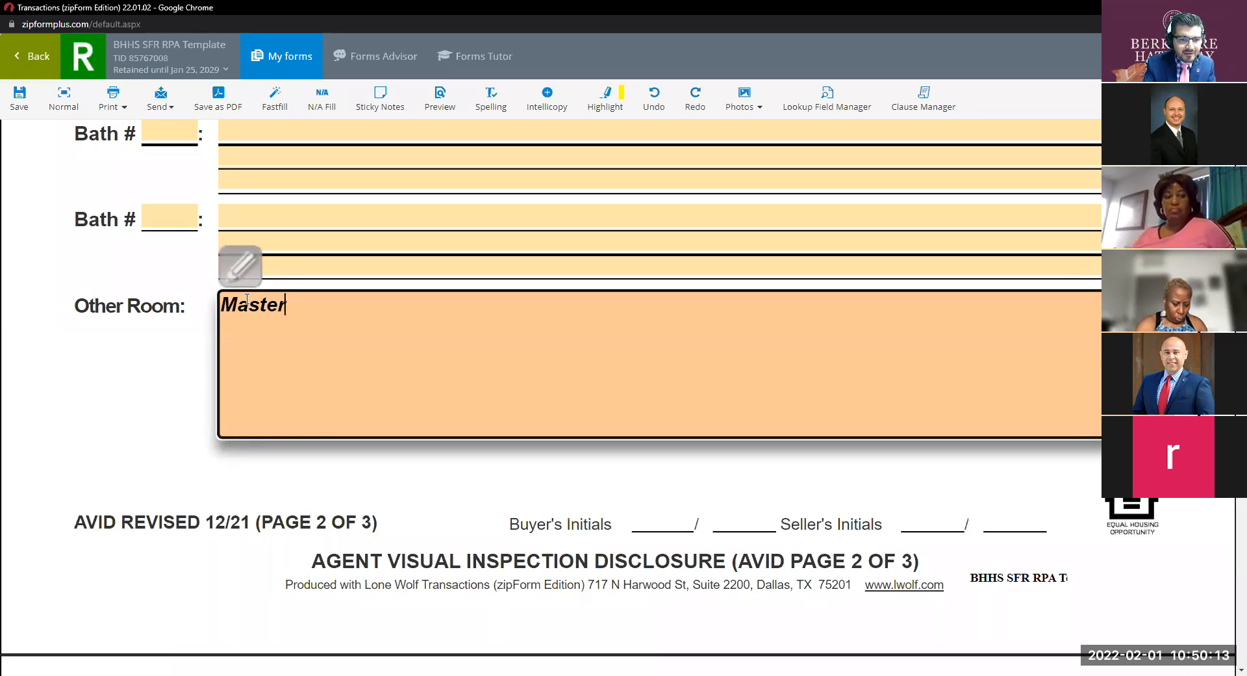
text( ber)
key(BackSpace)
text(droom )
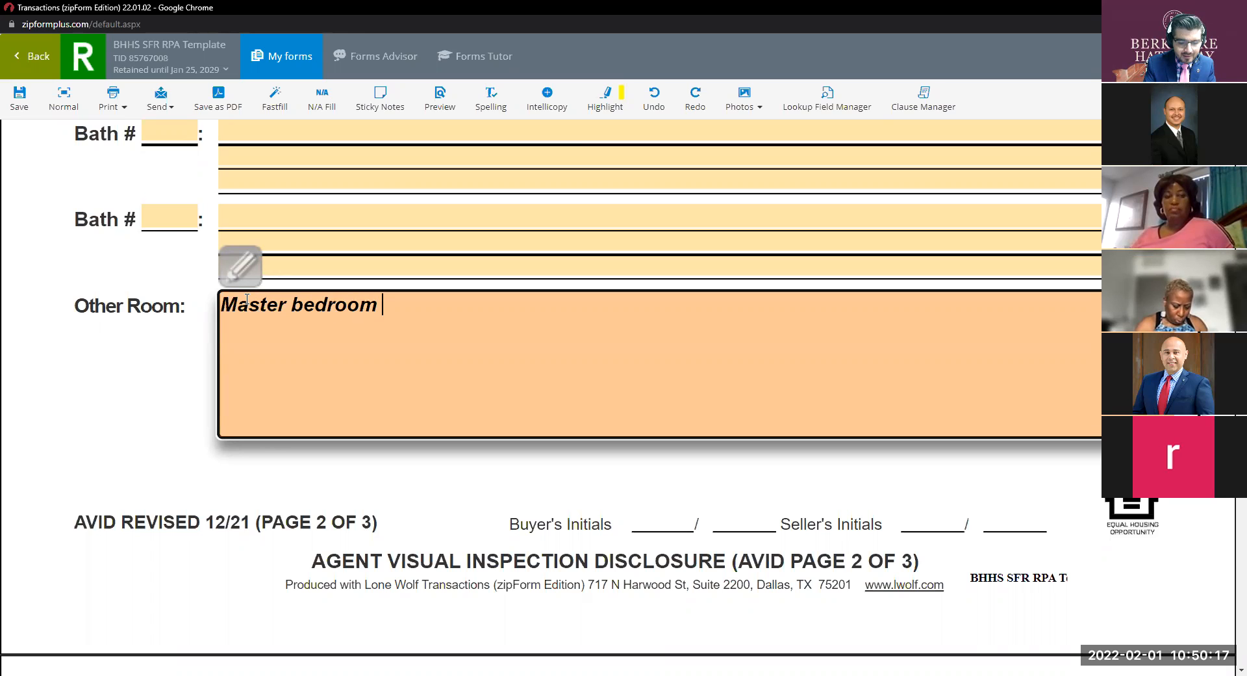
text(- NOt)
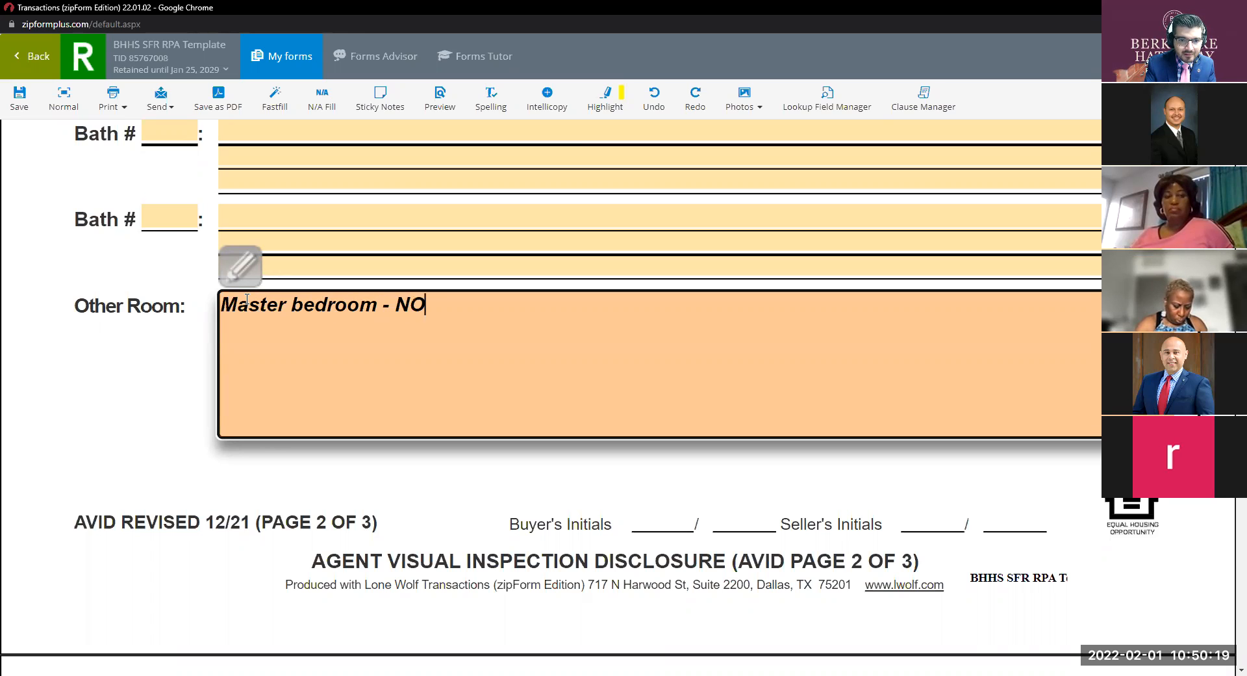
key(BackSpace)
key(BackSpace)
text(othing Noted)
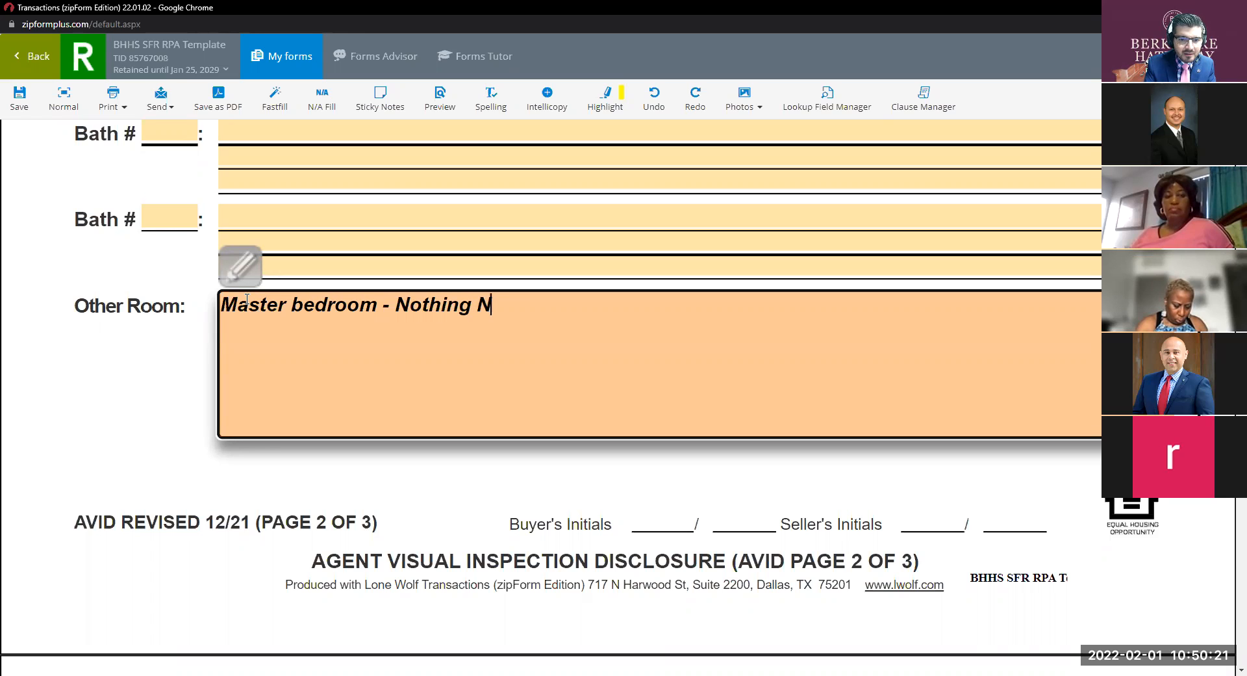
key(BackSpace)
key(BackSpace)
key(BackSpace)
key(BackSpace)
key(BackSpace)
text(notd)
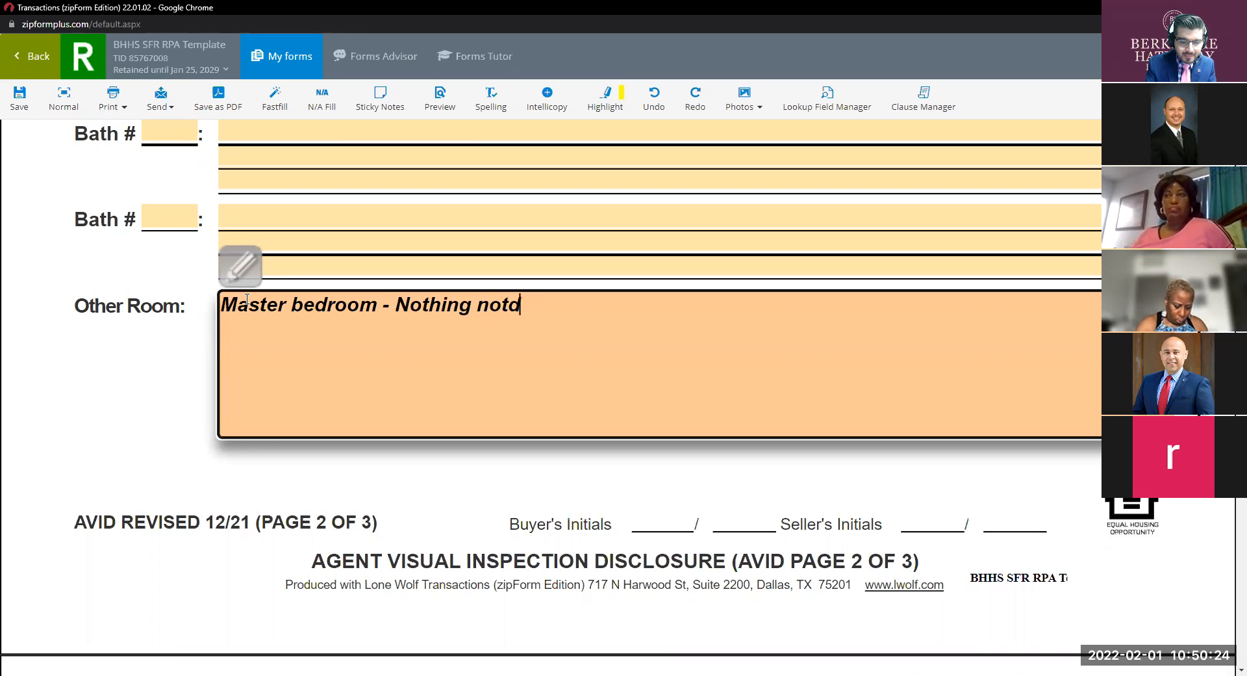
key(BackSpace)
text(ed.)
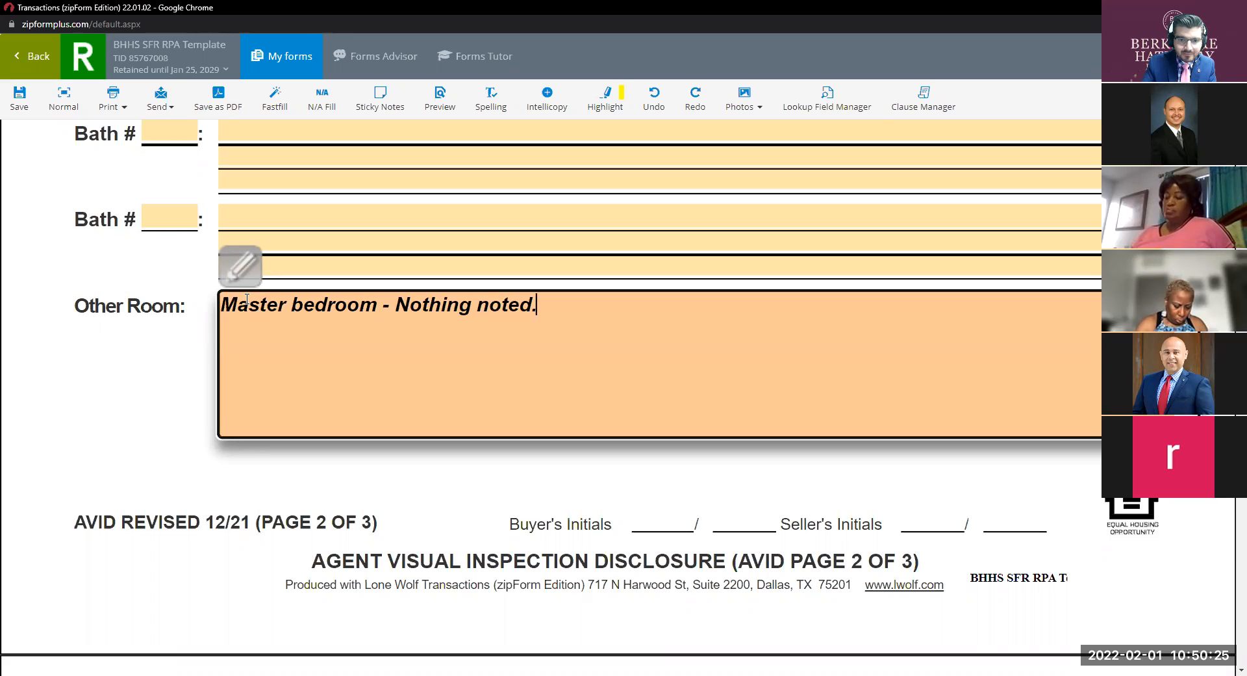
scroll(437, 436, down, 10)
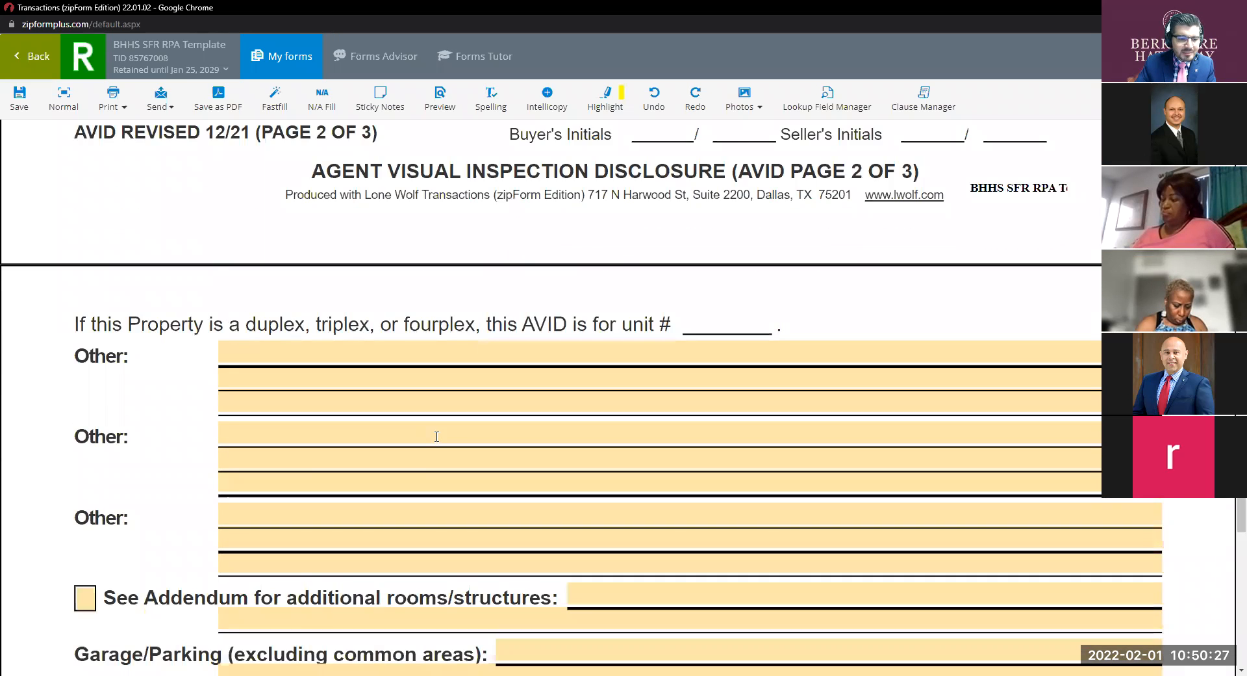
scroll(437, 436, down, 5)
scroll(437, 436, up, 5)
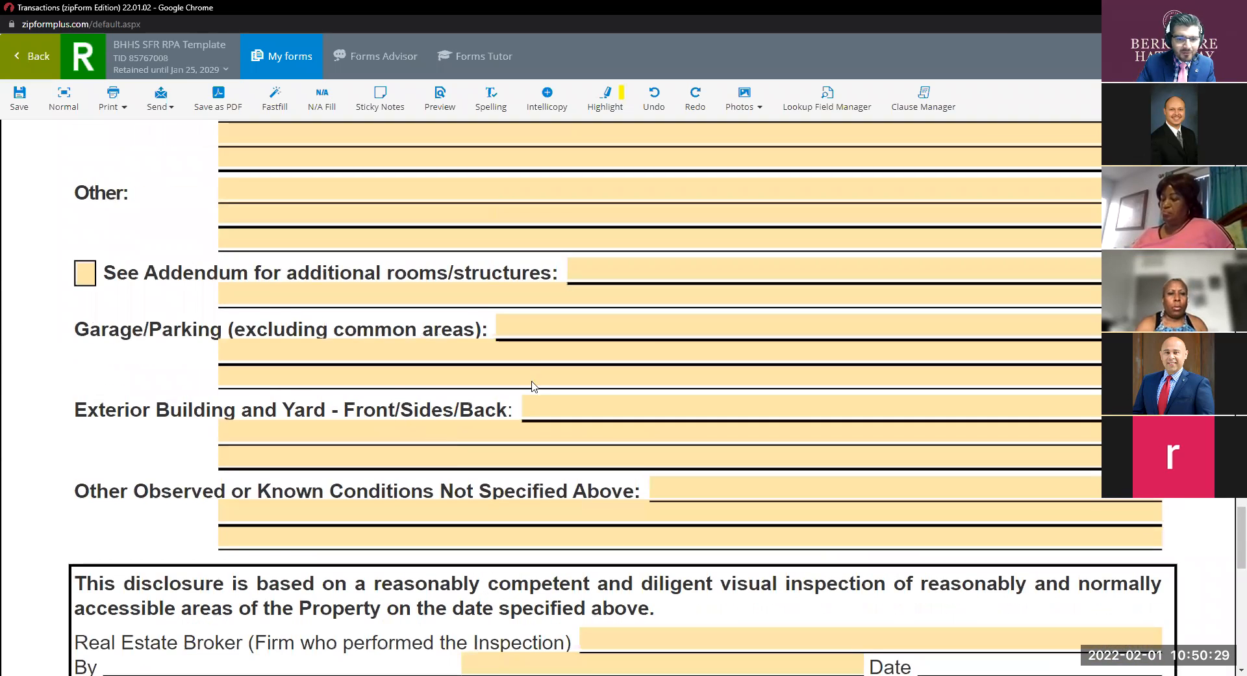
Note 'Crack on floor' under Garage/Parking.
click(528, 329)
text(Cr)
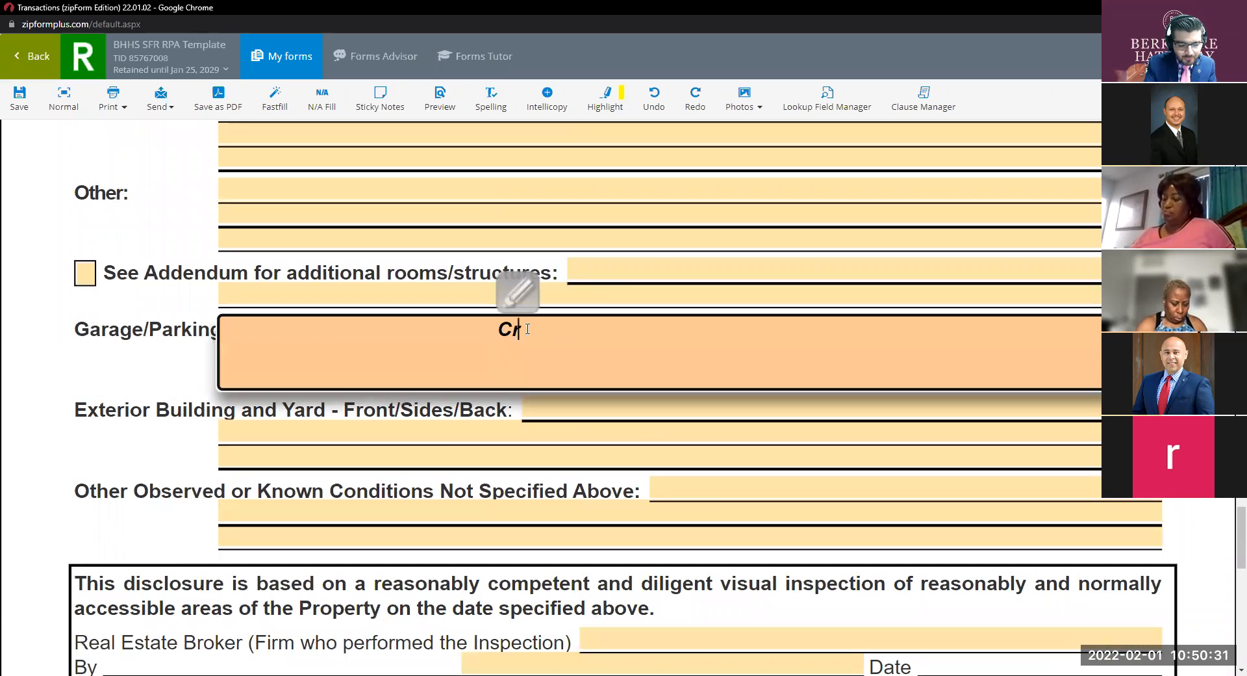
text(ack on flo)
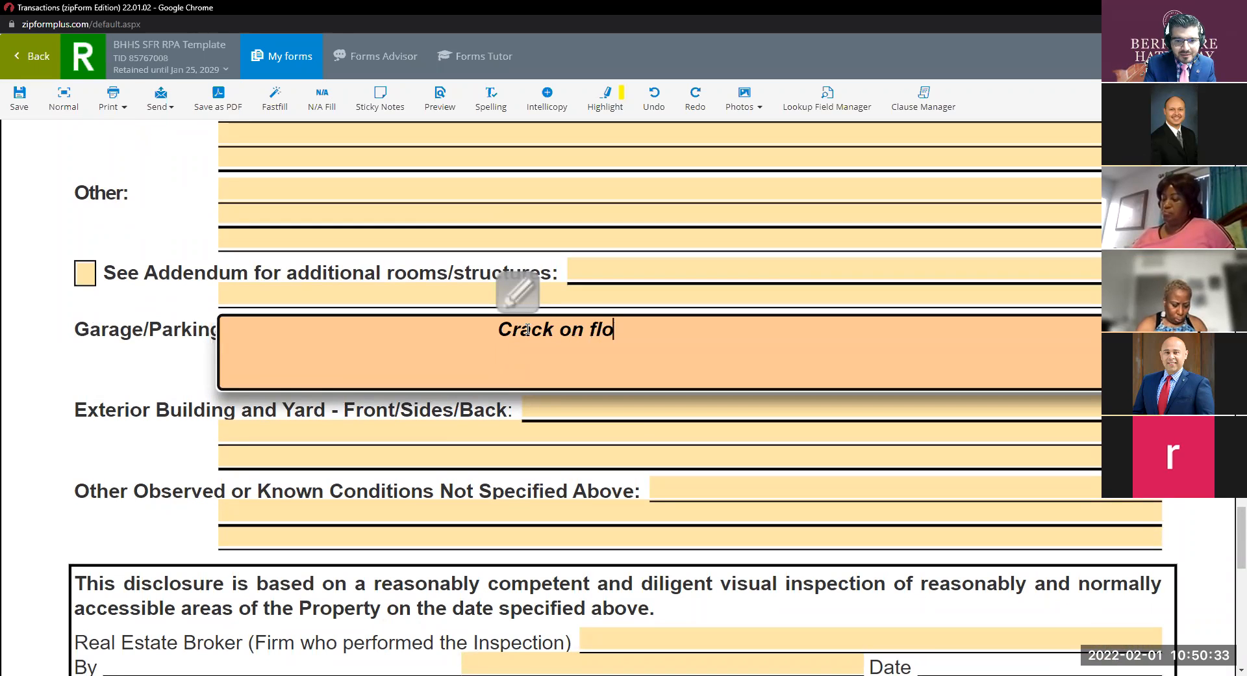
text(or)
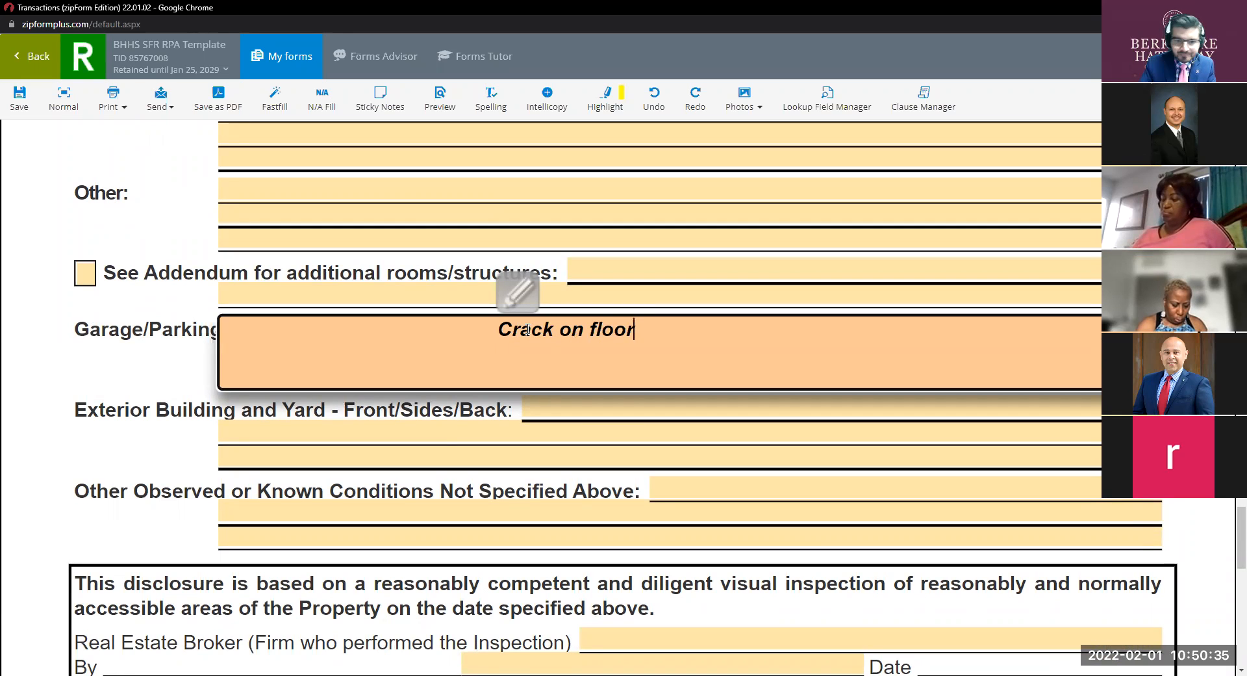
click(627, 403)
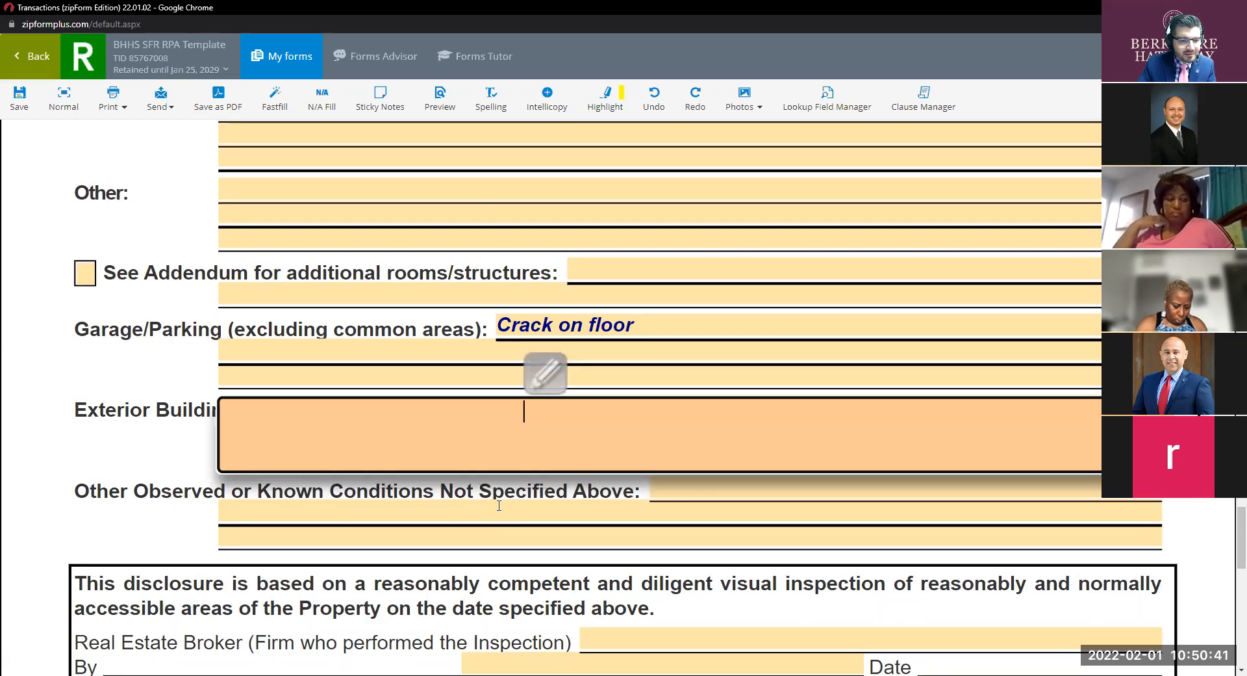
scroll(498, 505, down, 3)
Set the inspecting broker to Berkshire Hathaway HomeServices California Properties and choose the inspecting agent.
click(635, 446)
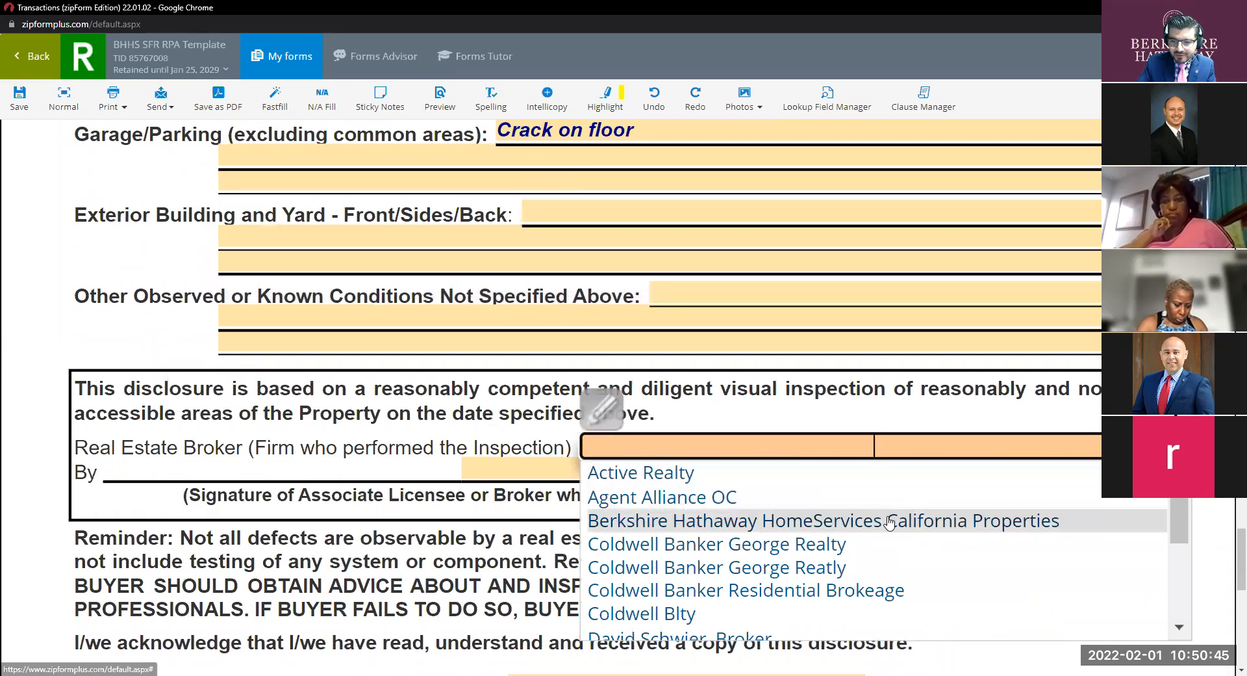
click(909, 520)
click(861, 477)
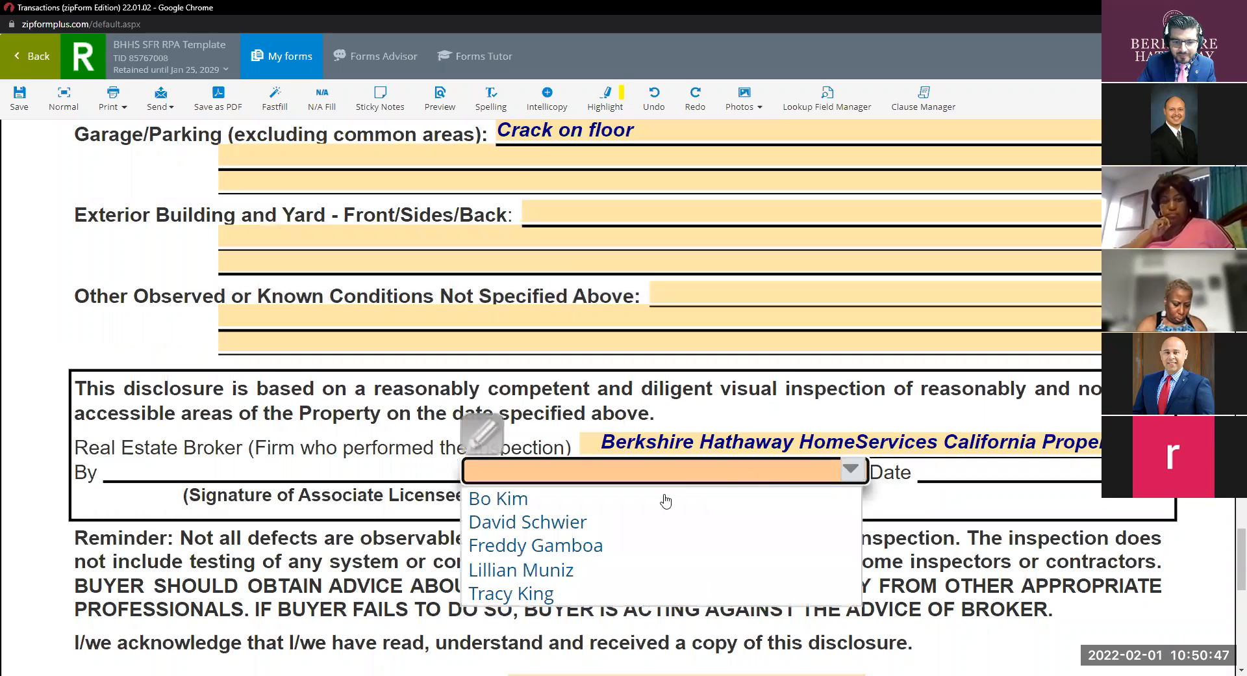
click(588, 544)
Set the seller's broker to Berkshire Hathaway HomeServices California Properties and choose the seller's agent.
scroll(544, 487, down, 1)
scroll(545, 489, down, 4)
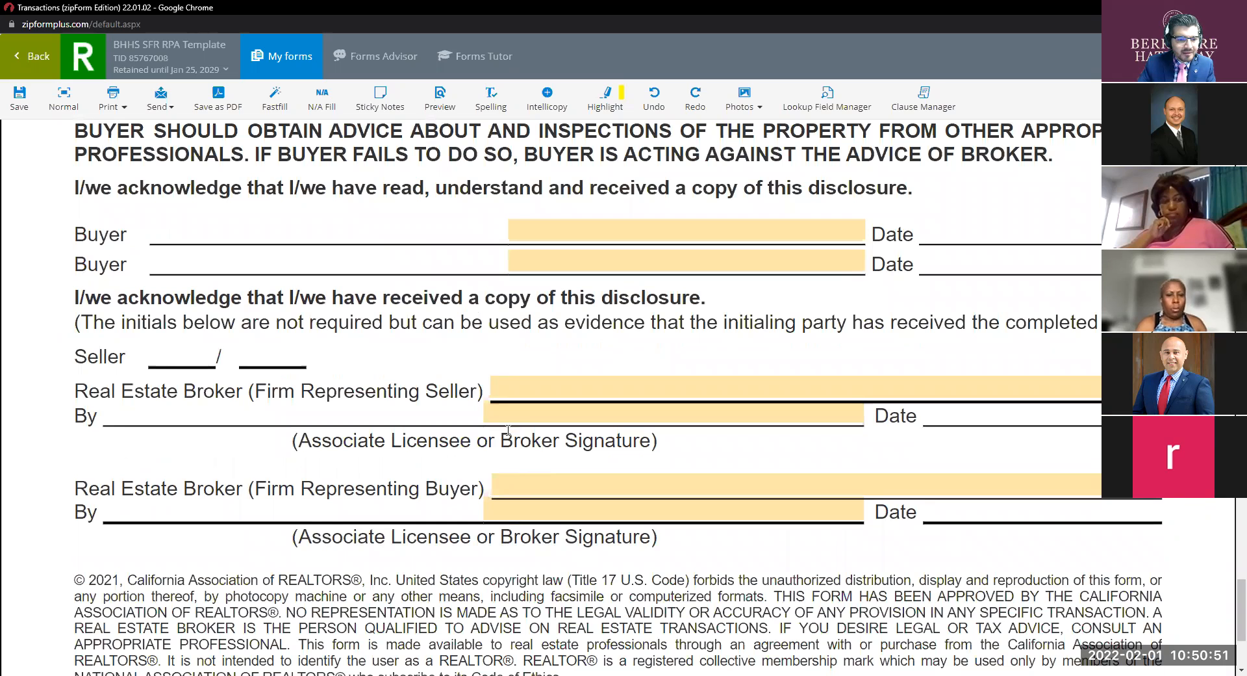
click(806, 400)
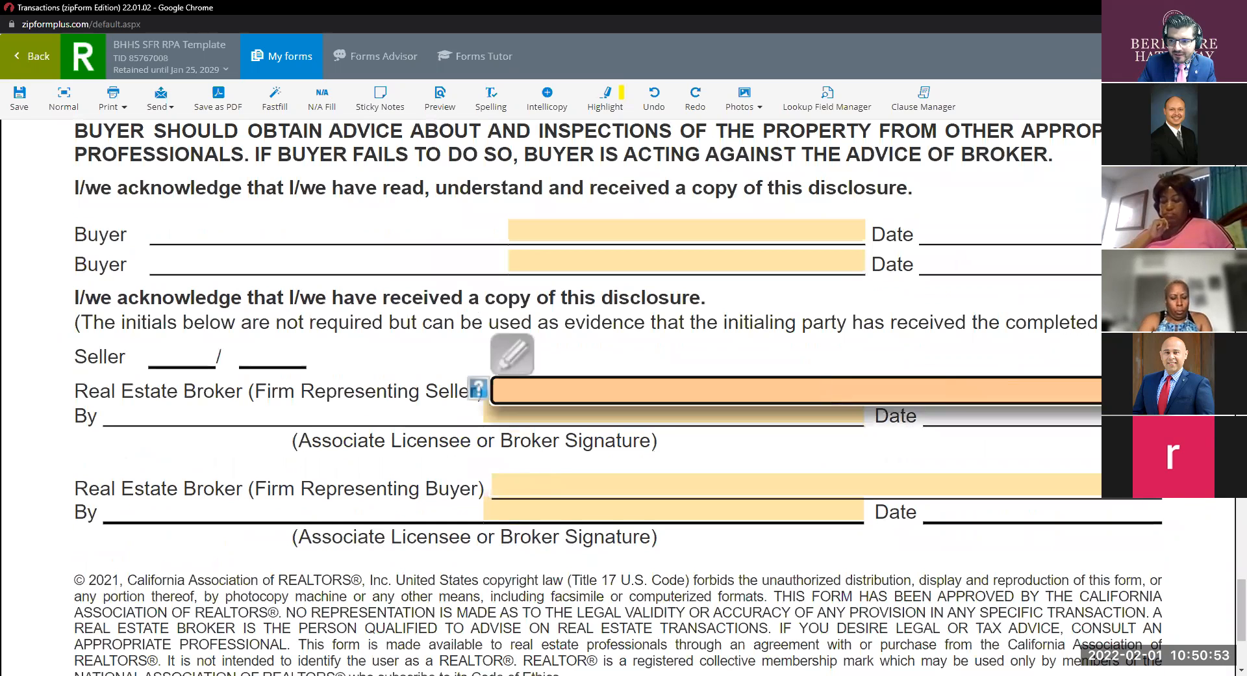
click(799, 475)
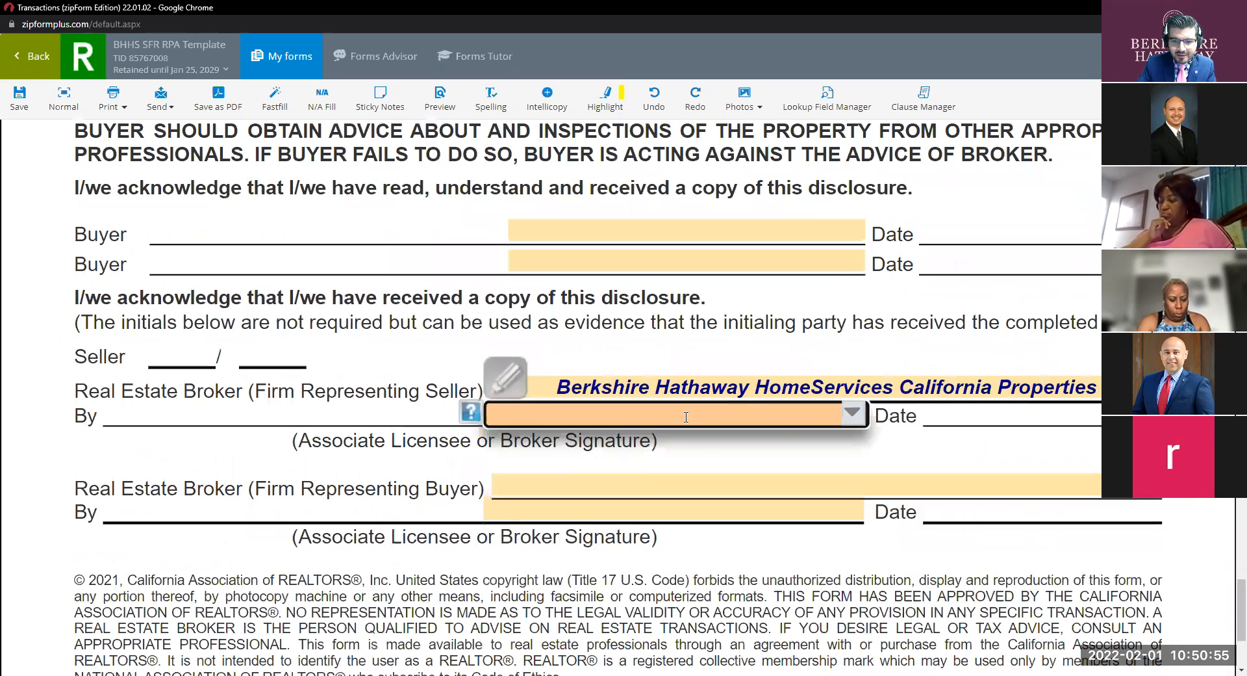
click(649, 490)
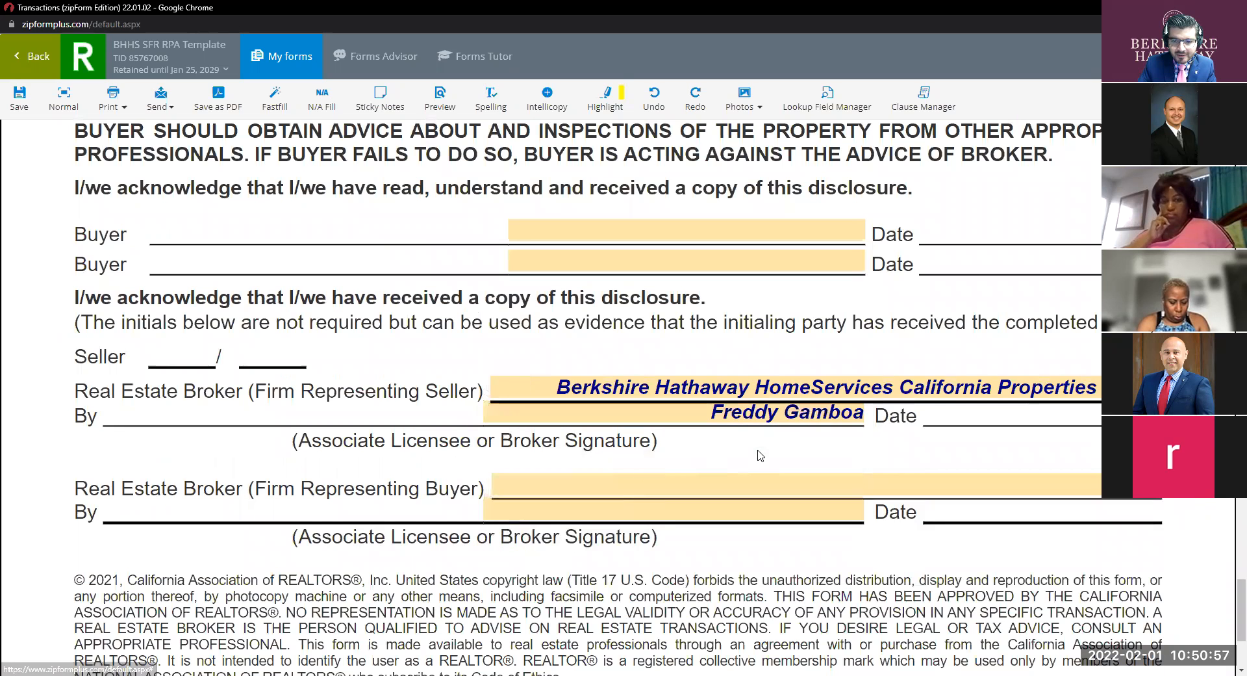
scroll(758, 453, up, 4)
scroll(759, 453, up, 2)
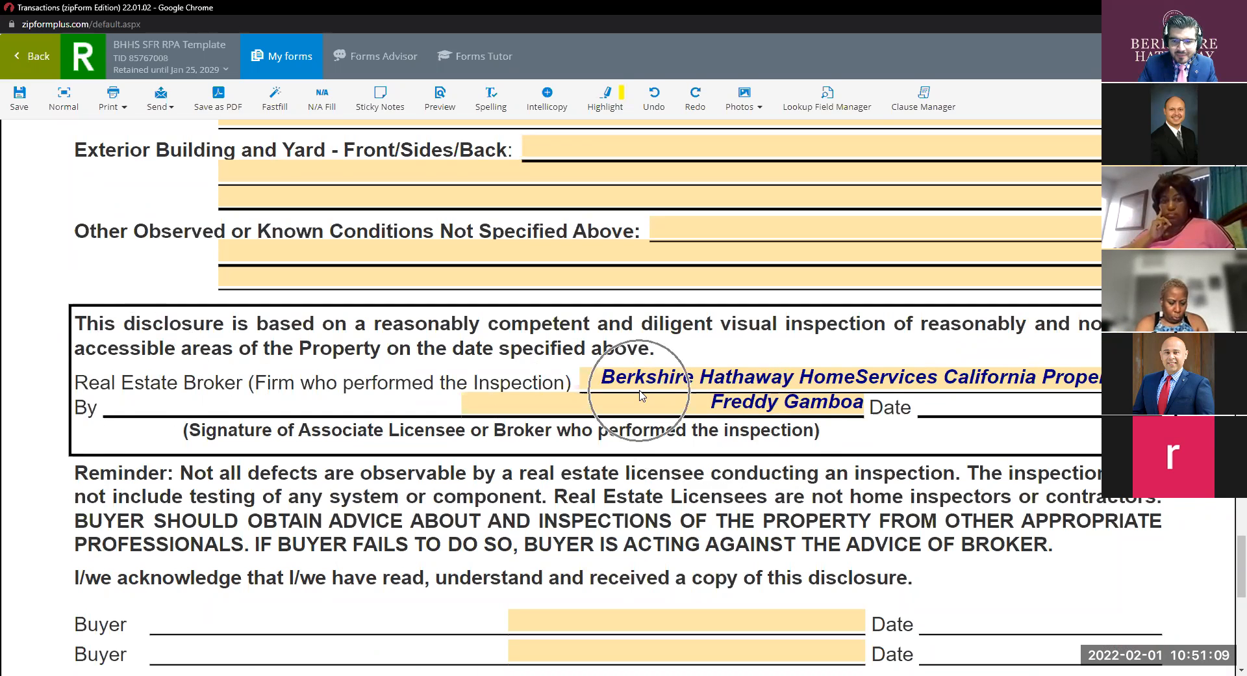
scroll(641, 394, down, 5)
scroll(642, 394, down, 4)
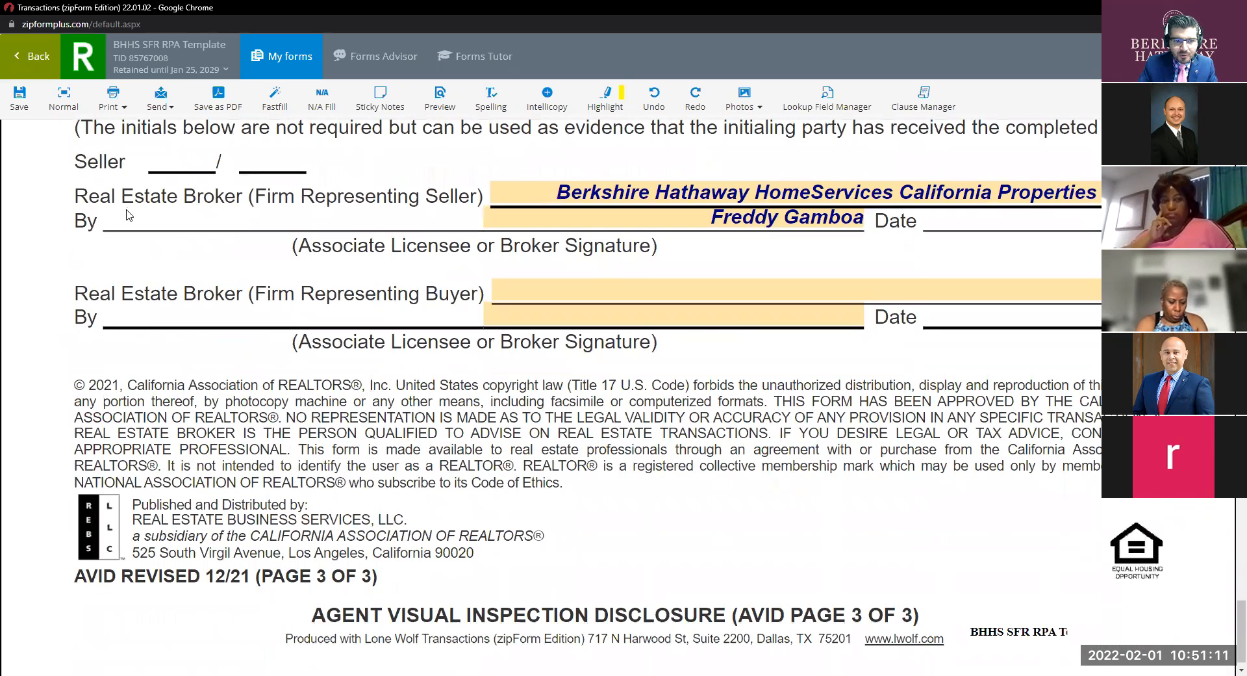
scroll(461, 363, down, 1)
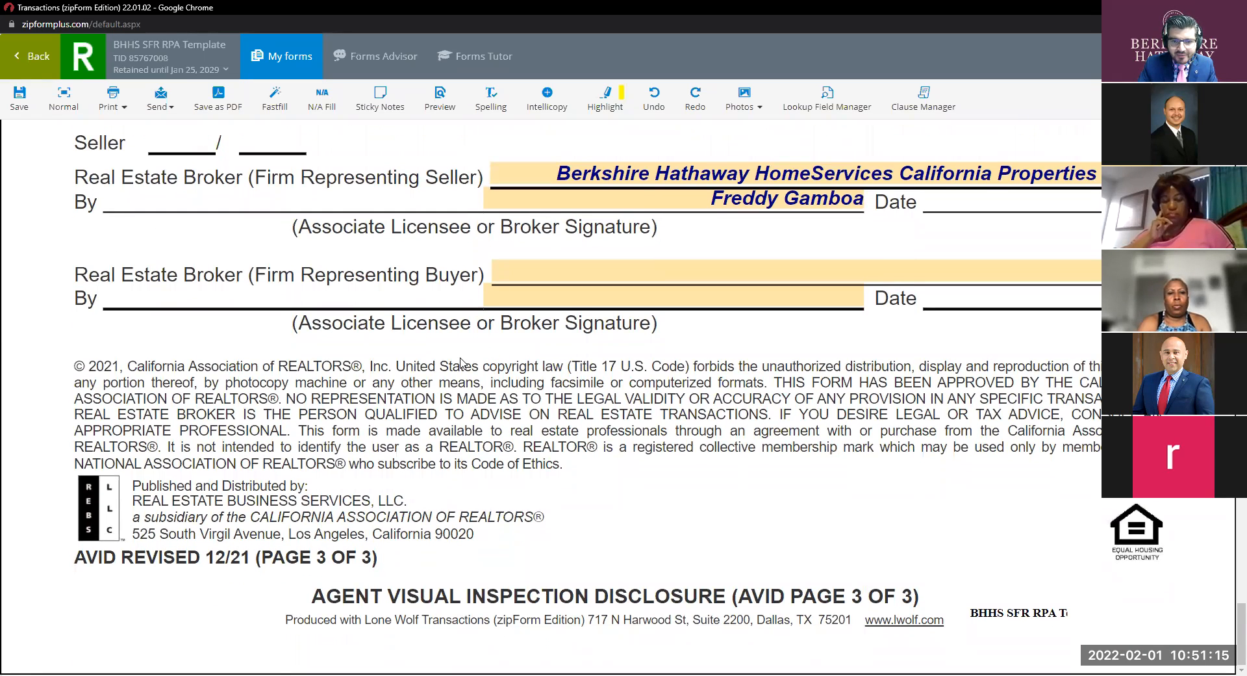
scroll(461, 362, up, 20)
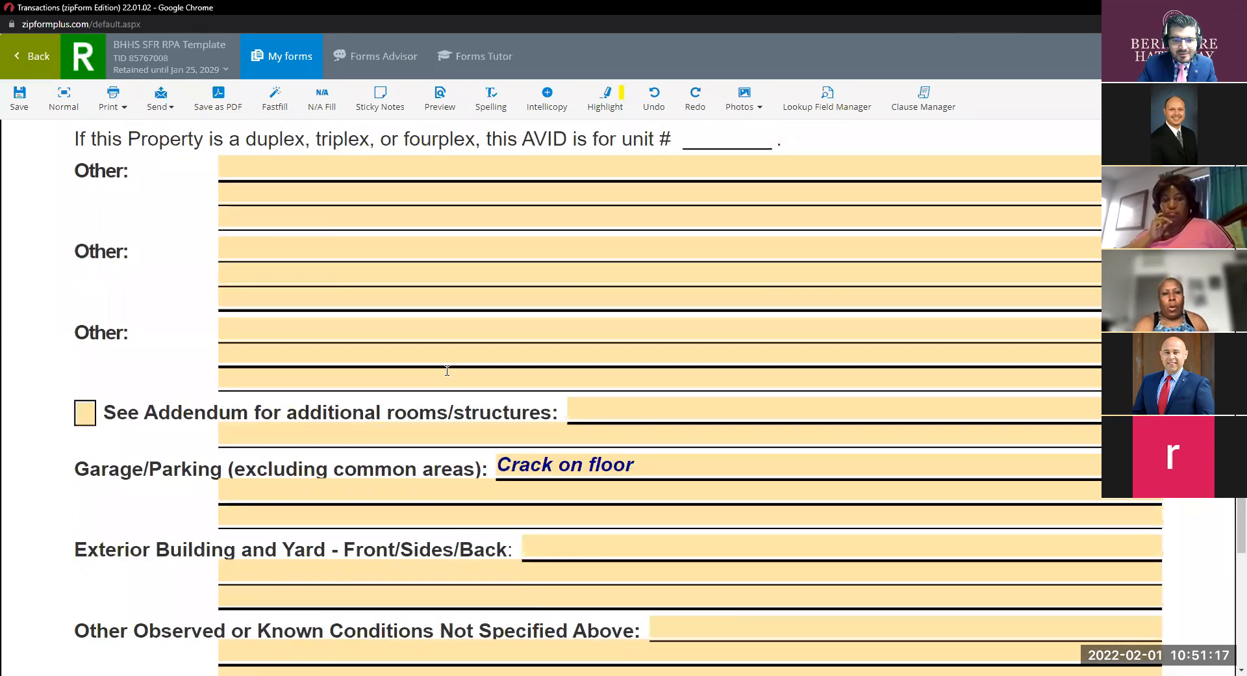
scroll(447, 371, up, 6)
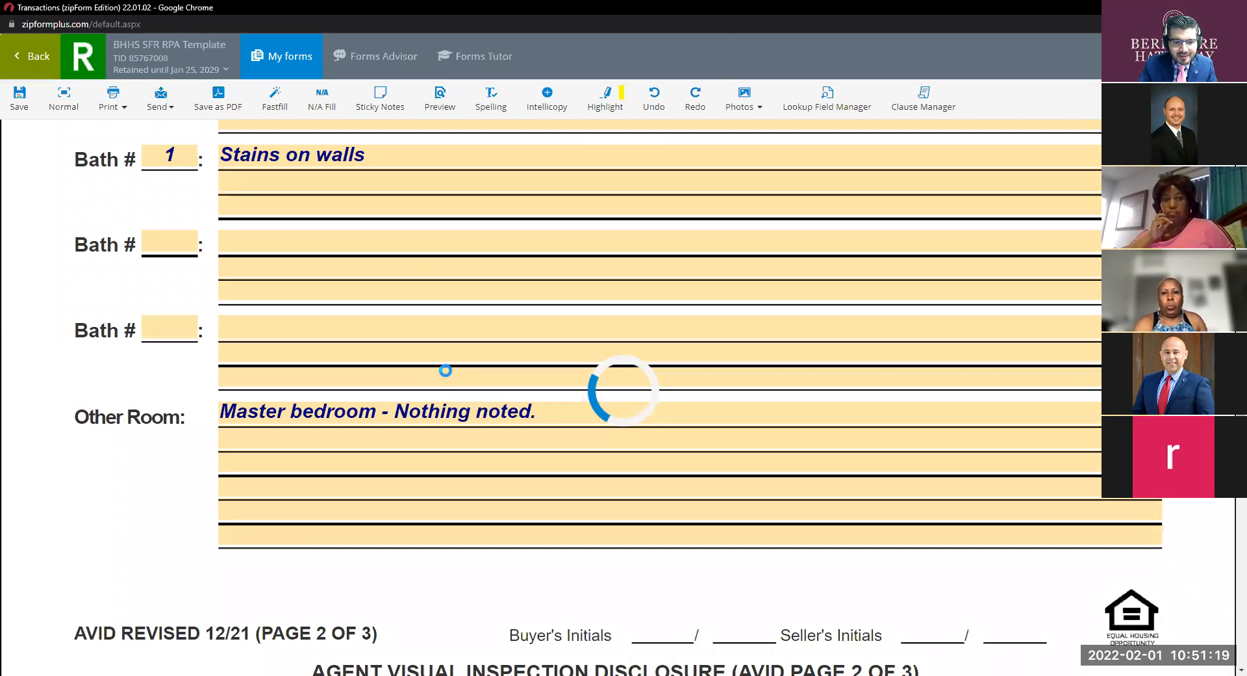
scroll(447, 370, up, 4)
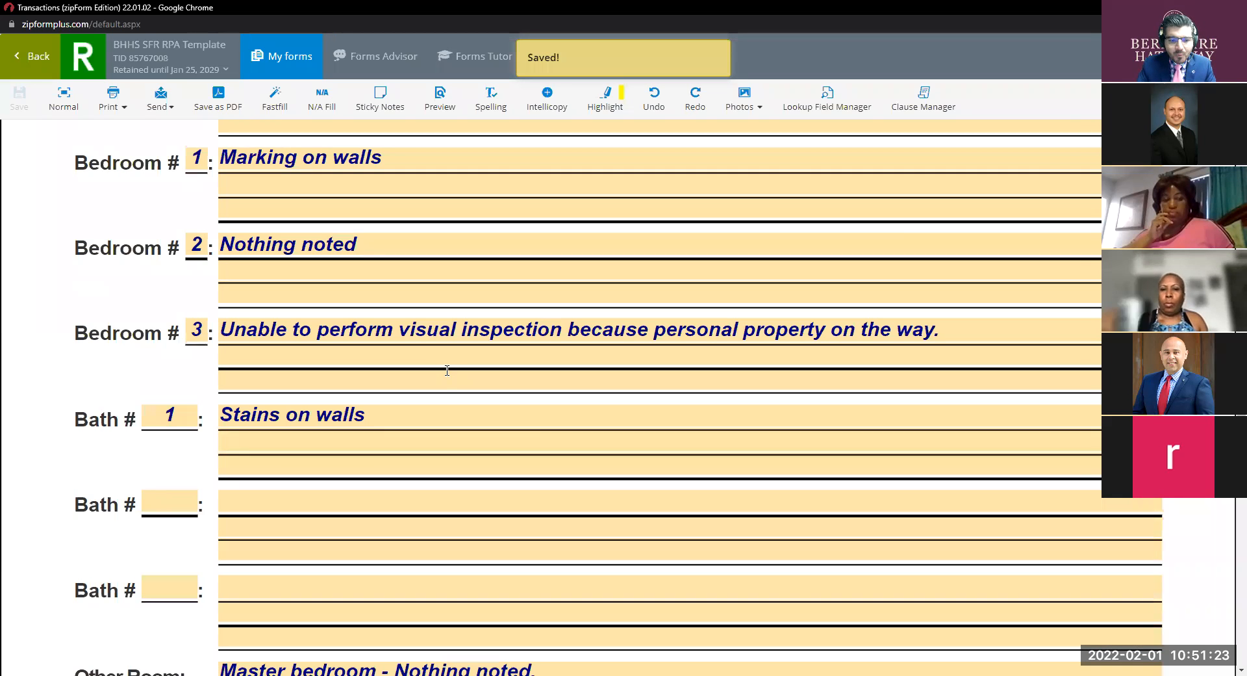
scroll(436, 419, up, 3)
scroll(437, 419, up, 14)
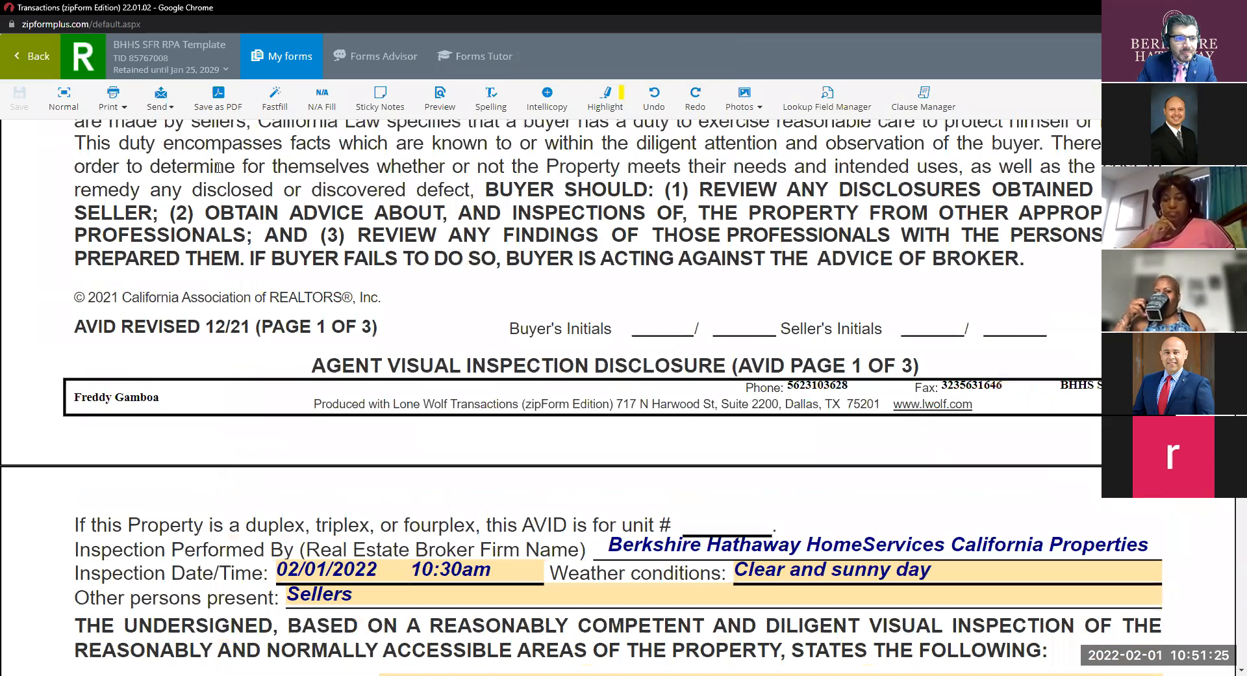
Open Buyer Counter Offer No. 1 from the template's documents at full width.
click(29, 59)
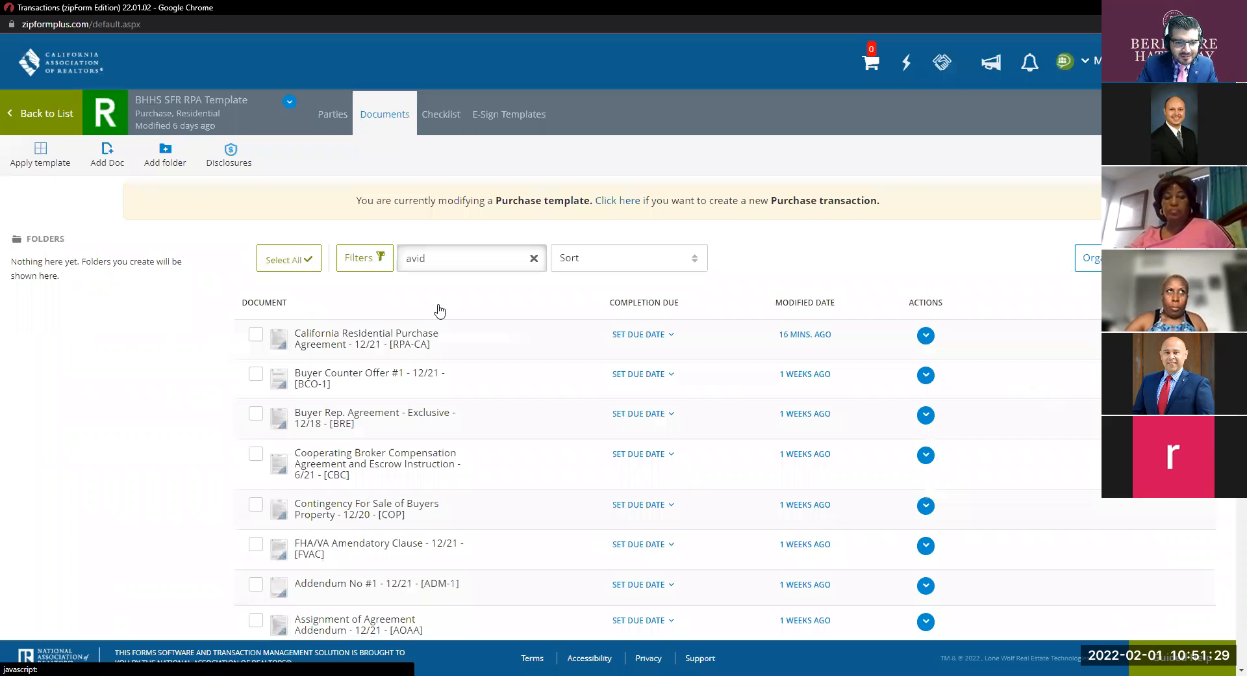
click(397, 372)
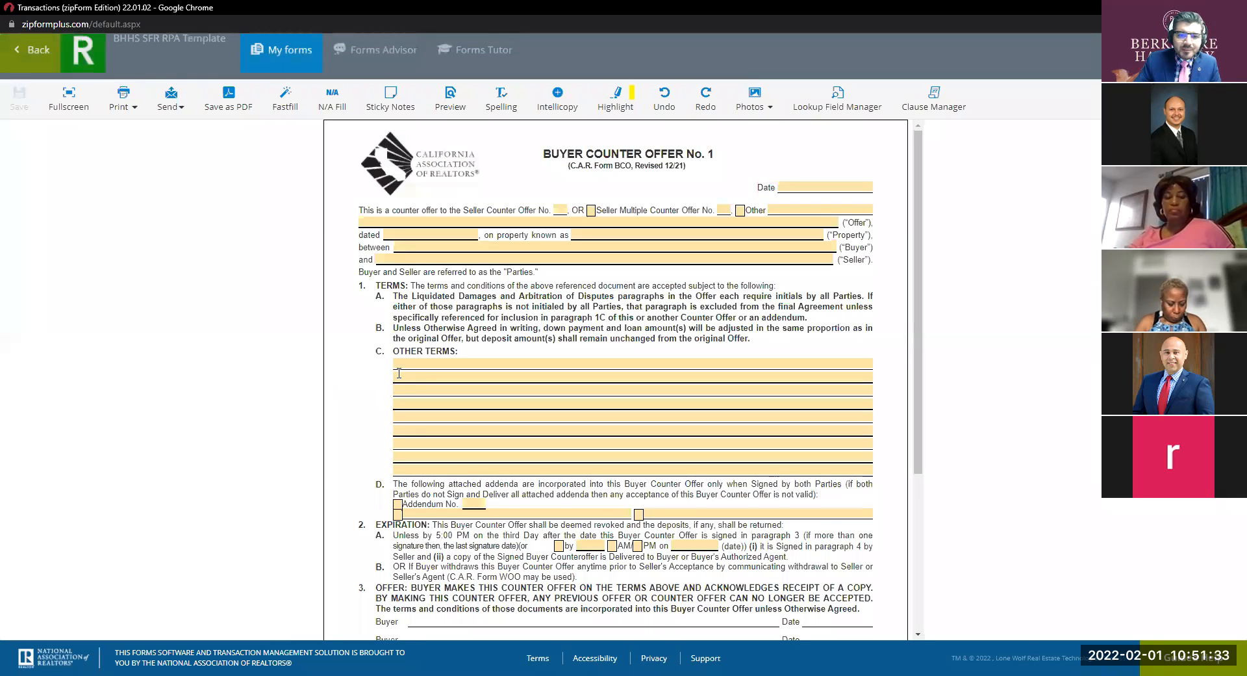
click(72, 96)
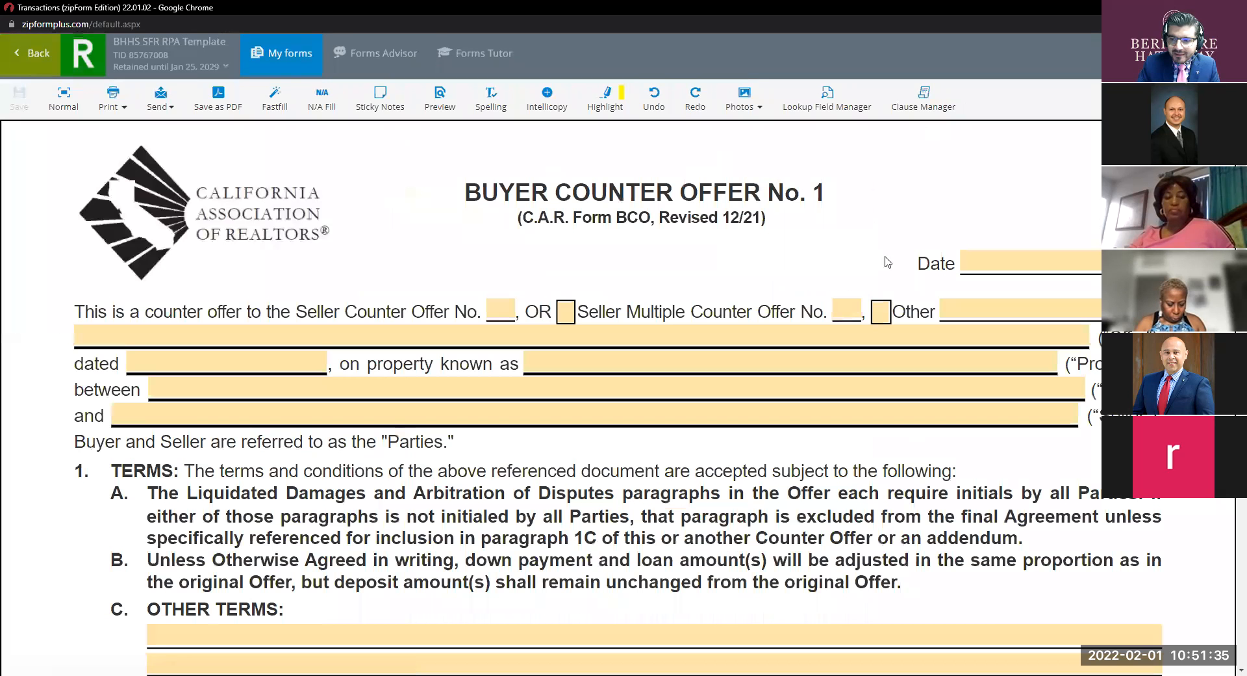
Date the counter offer February 1, 2022, leaving the Other box unticked.
click(973, 259)
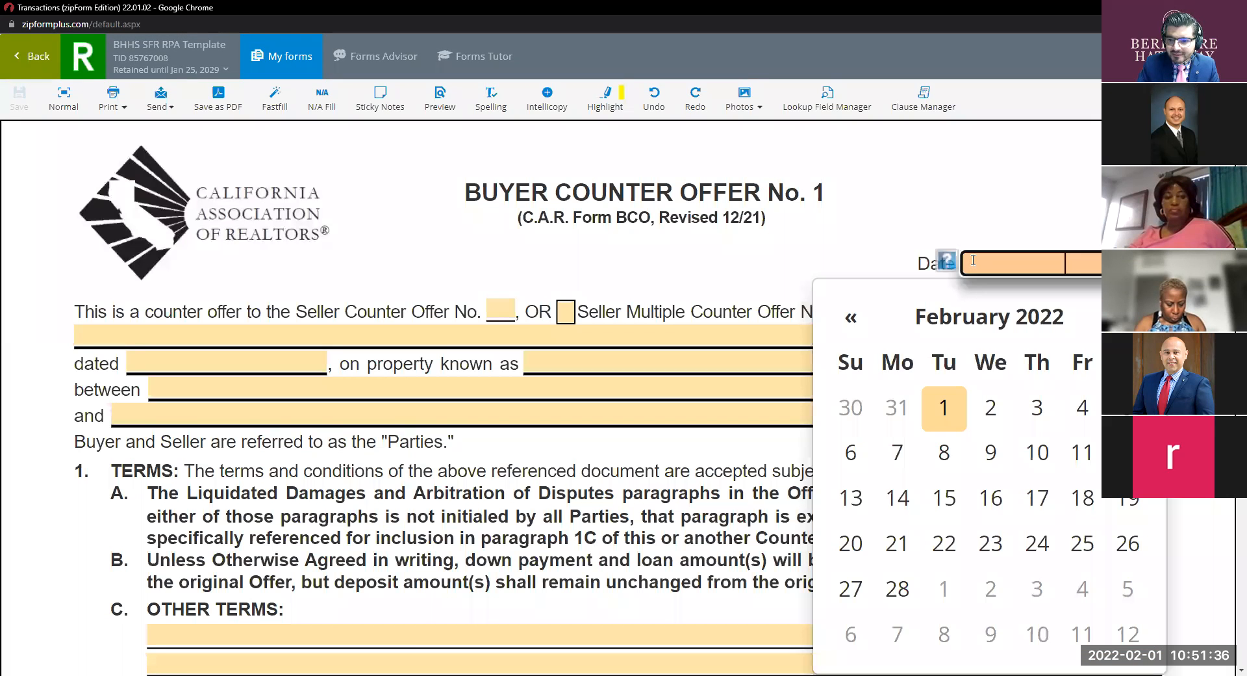
click(946, 407)
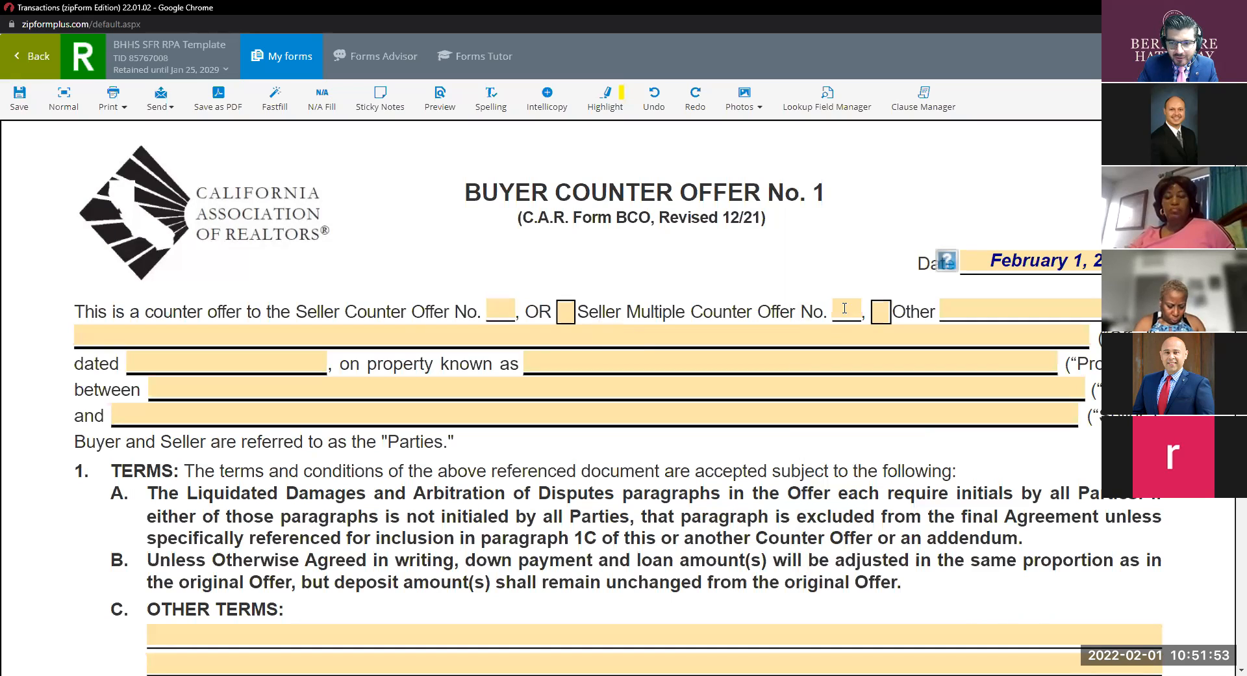
click(881, 312)
click(881, 314)
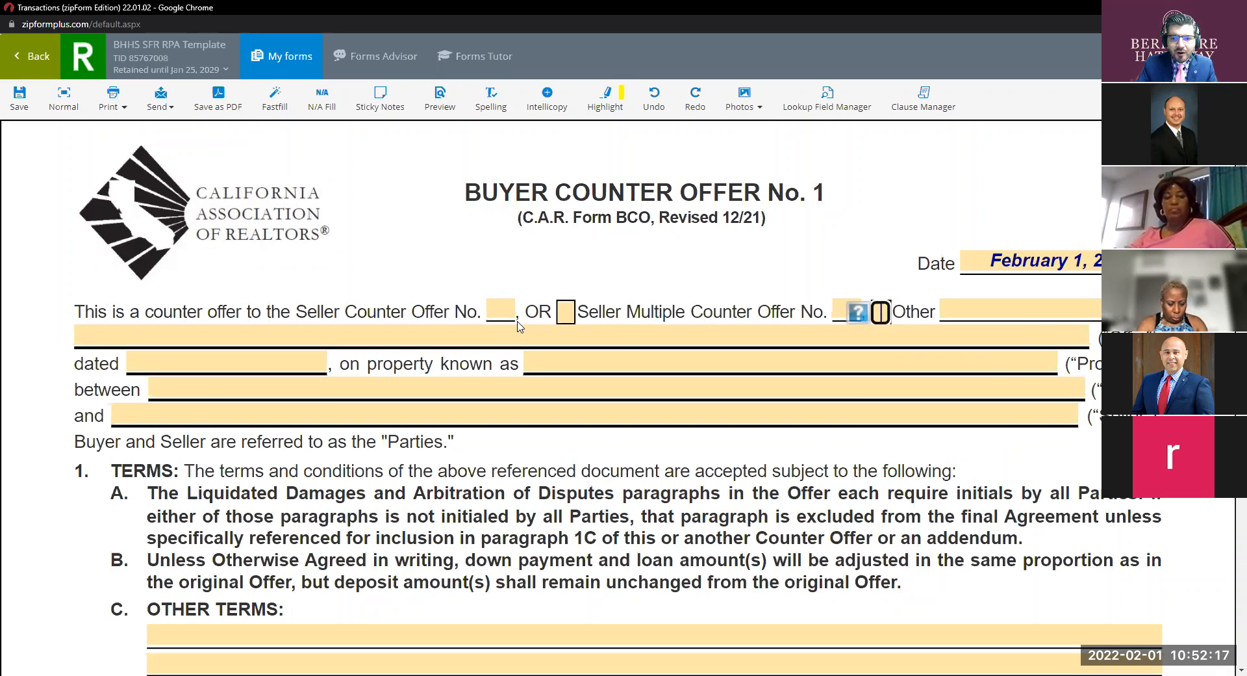
Tick the Seller Multiple Counter Offer box and enter 1 as its number.
click(565, 316)
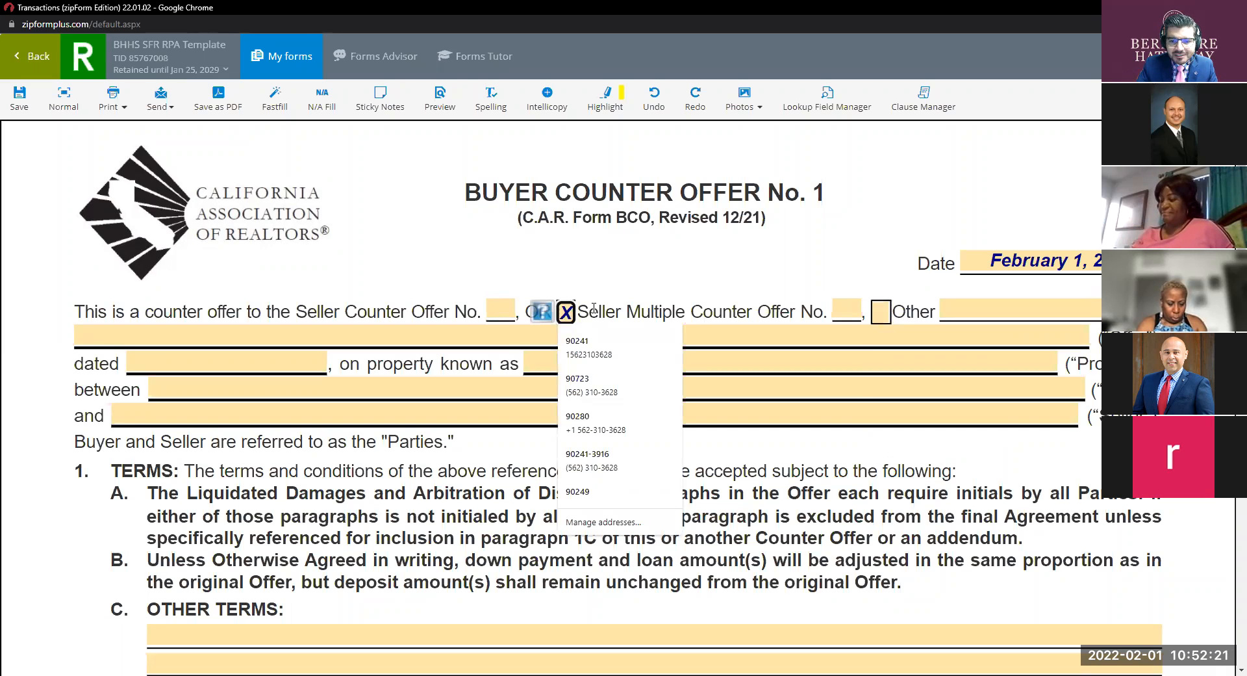
click(848, 312)
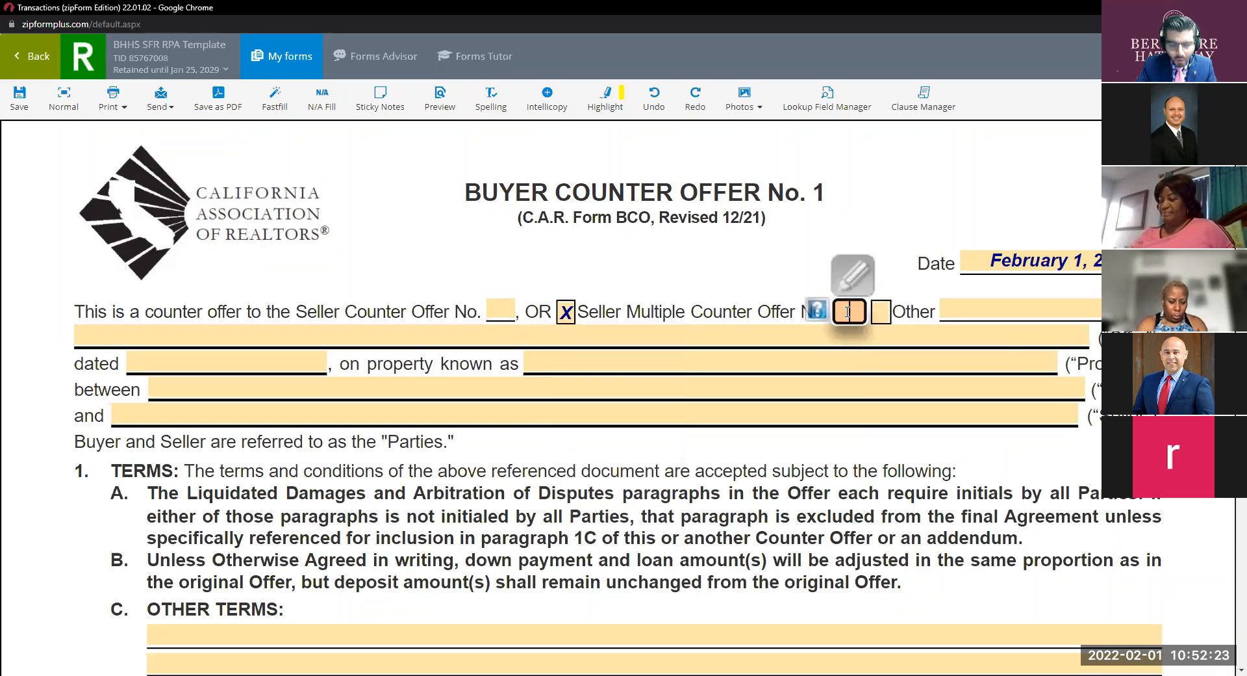
text(1)
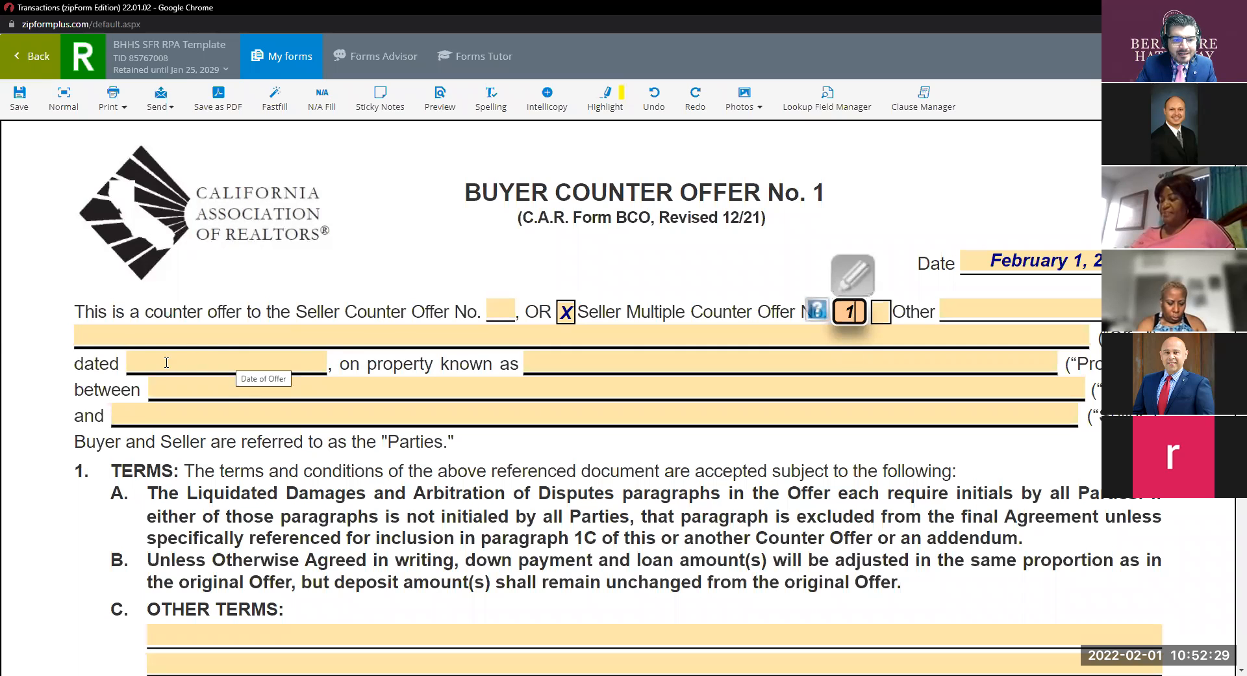
drag(121, 364, 68, 367)
click(108, 362)
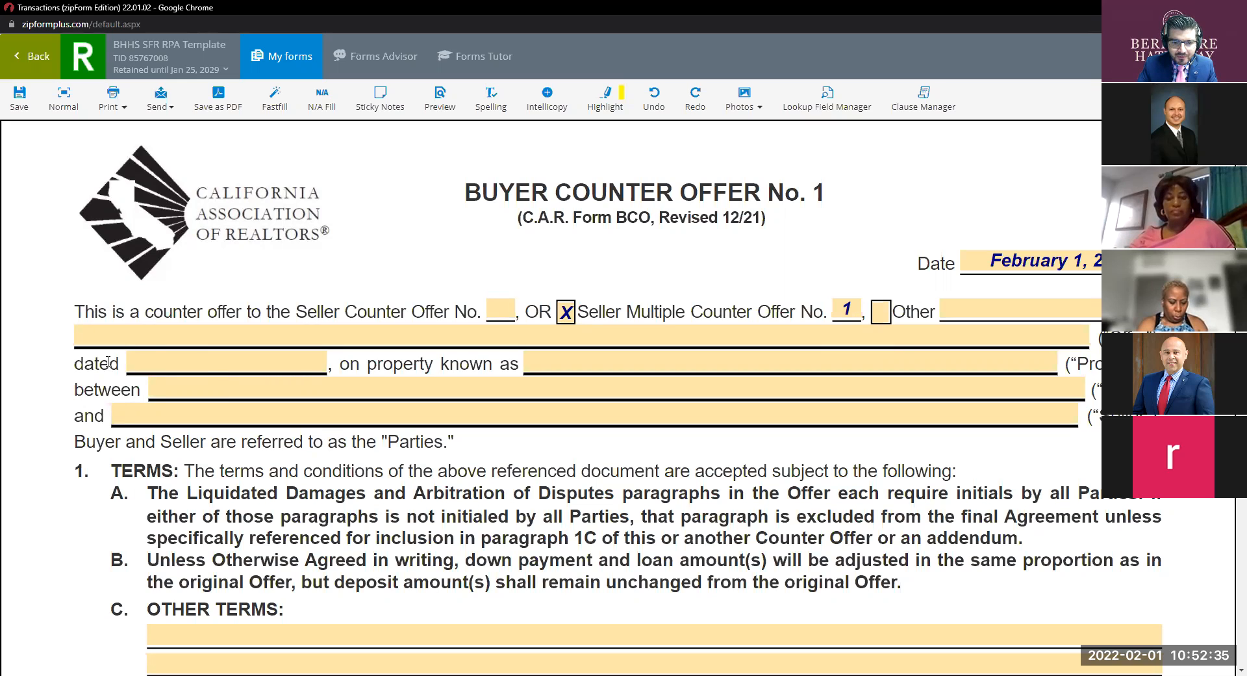
drag(118, 364, 107, 366)
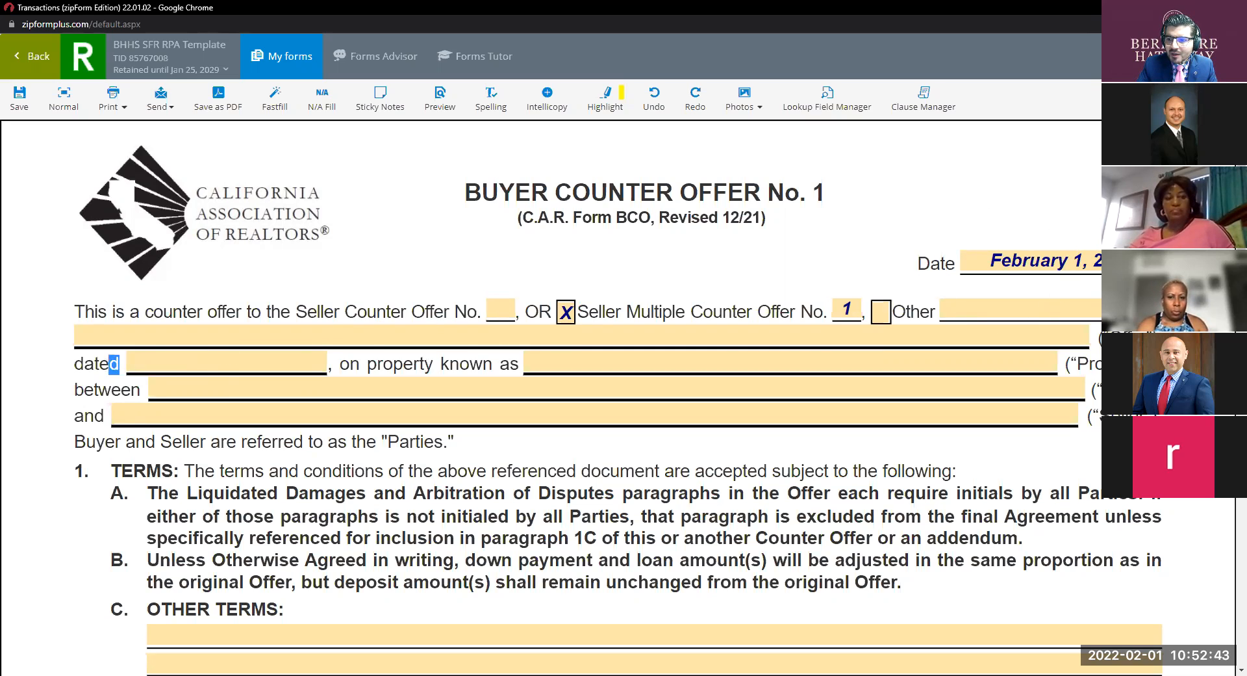
drag(1115, 262, 1018, 255)
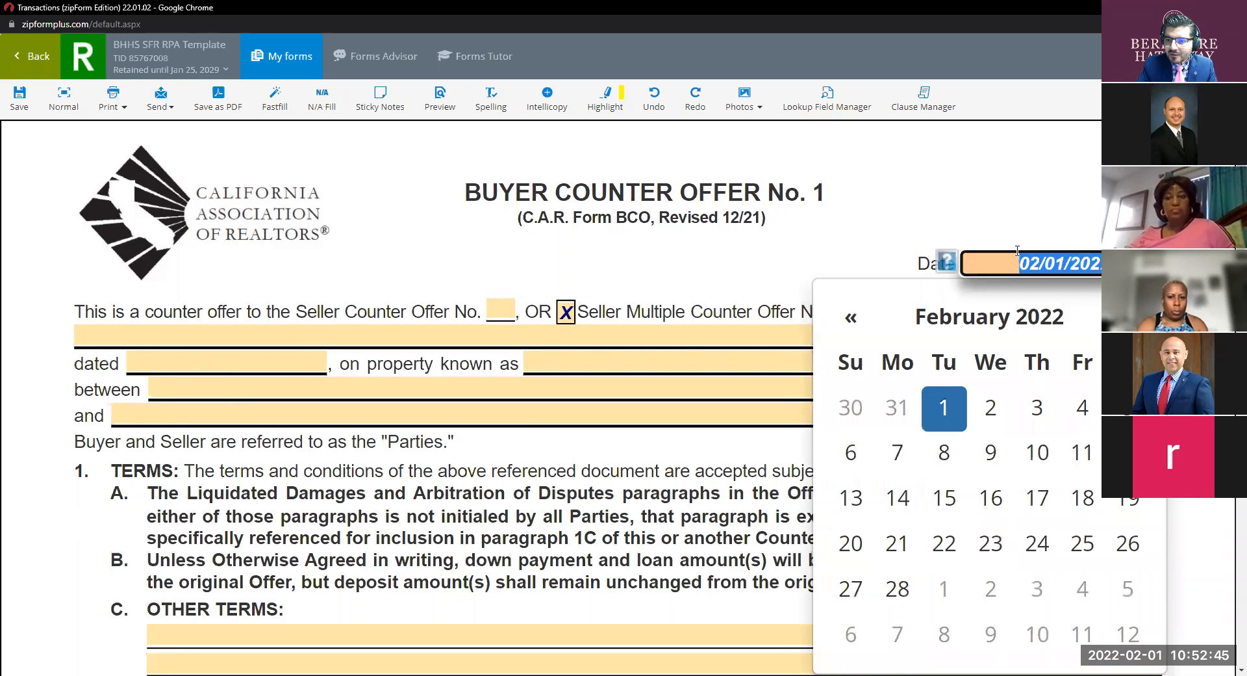
click(1019, 225)
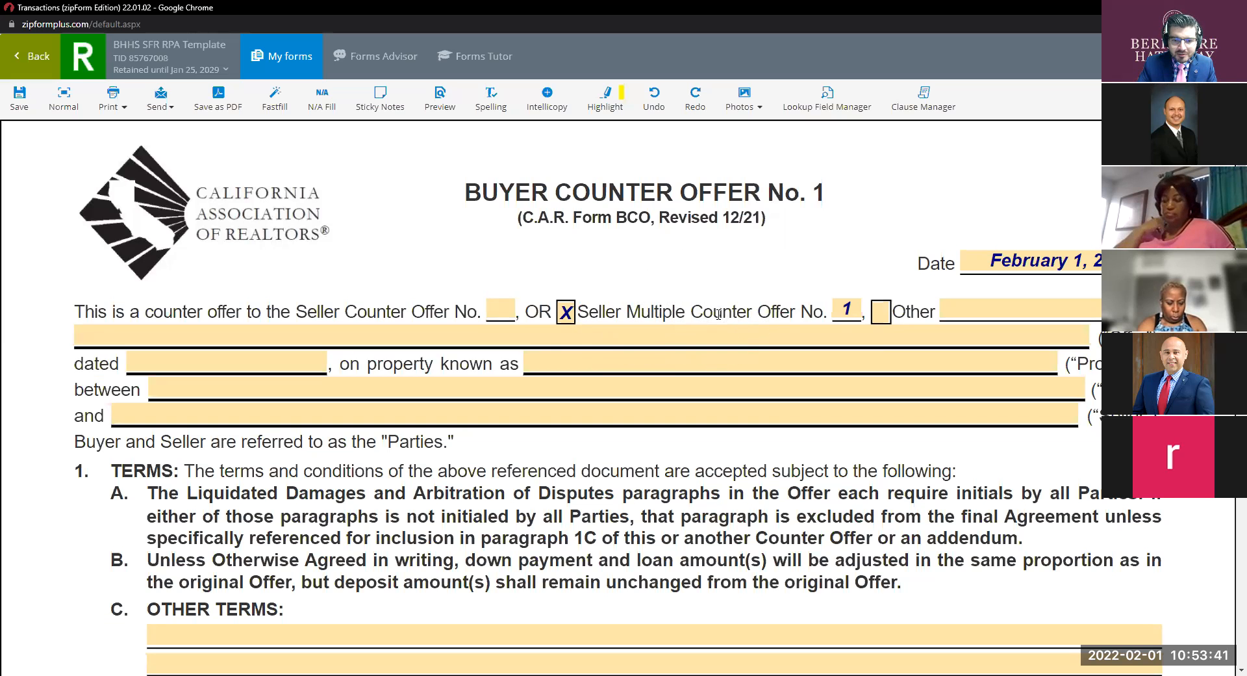
Type other term '1. Sales price to be $ 500,000' in paragraph 1C.
scroll(718, 314, down, 4)
click(198, 374)
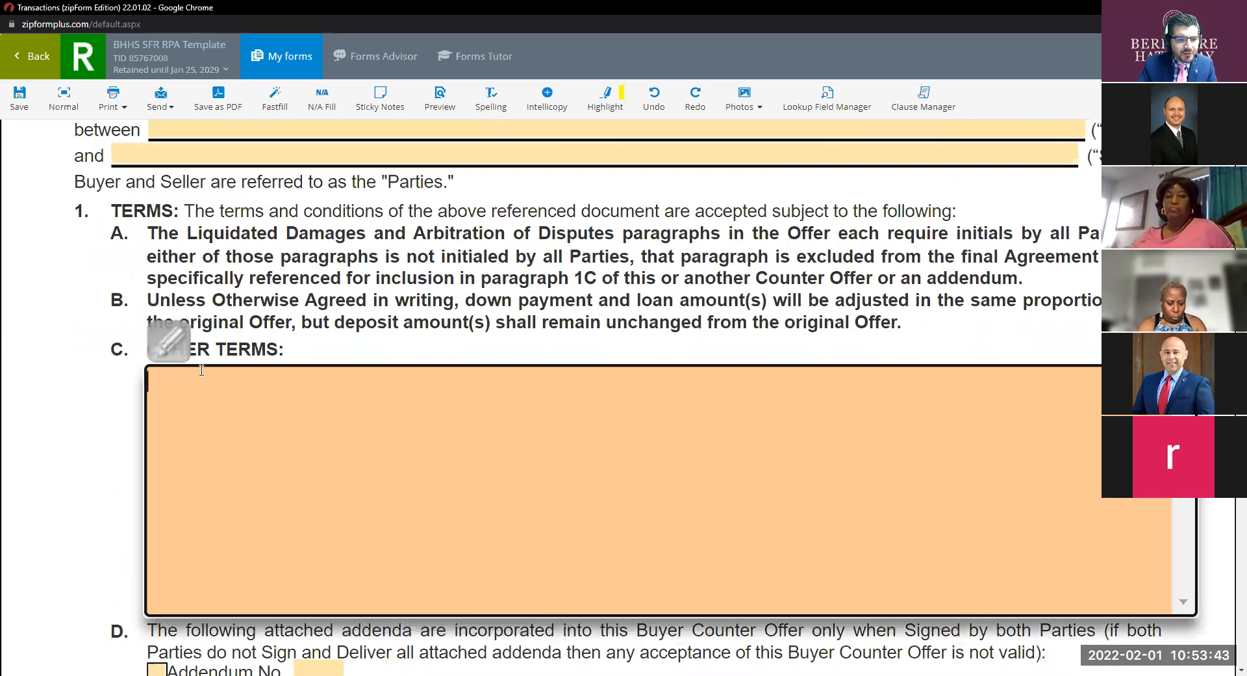
text(1.)
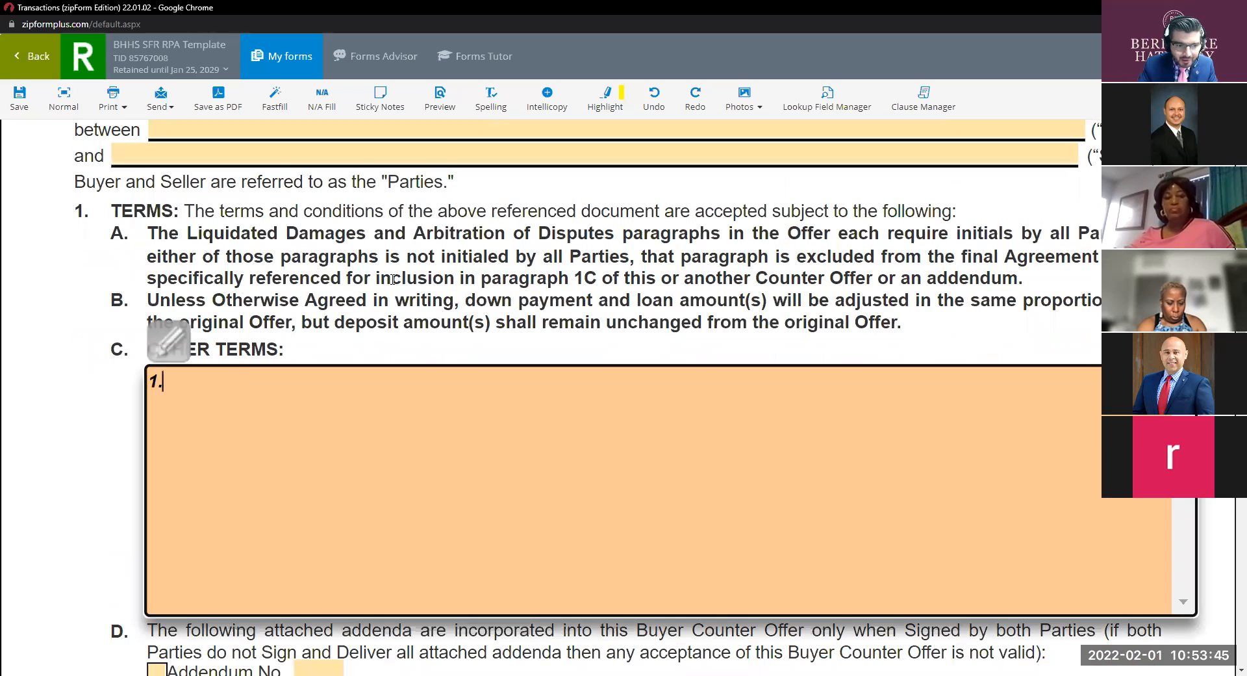
text(SA)
key(BackSpace)
key(BackSpace)
text(Sales princ)
key(BackSpace)
key(BackSpace)
text(ce to be $)
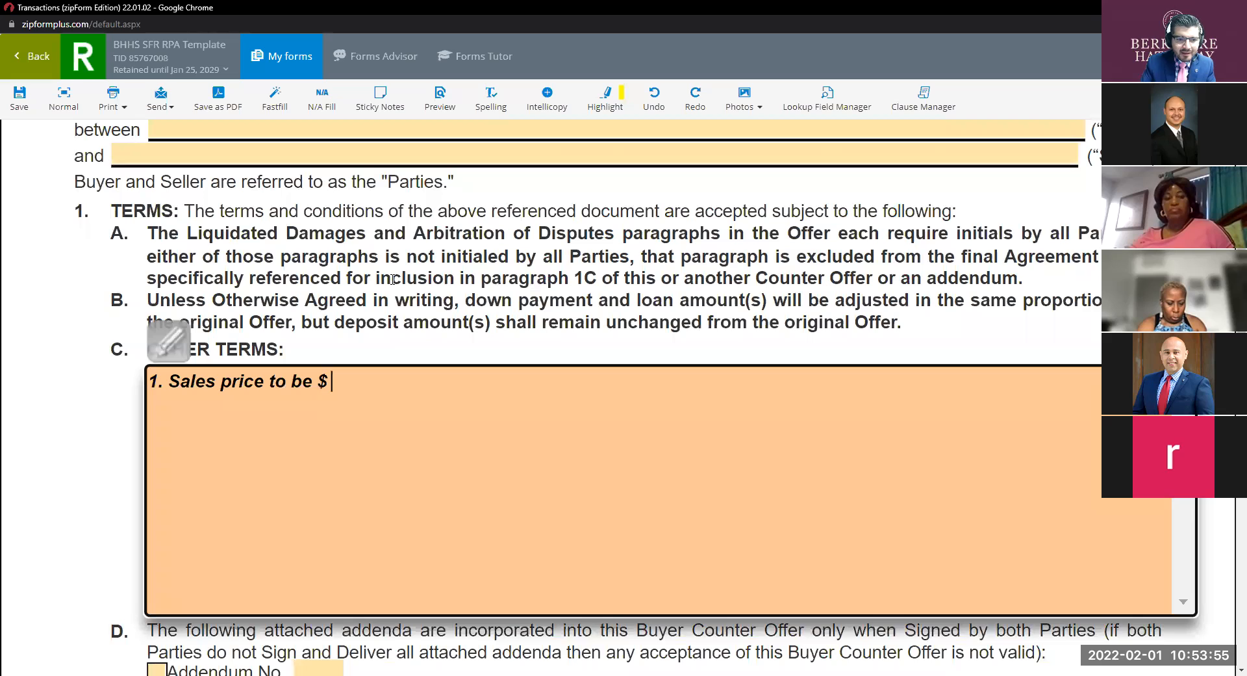
text( 5000)
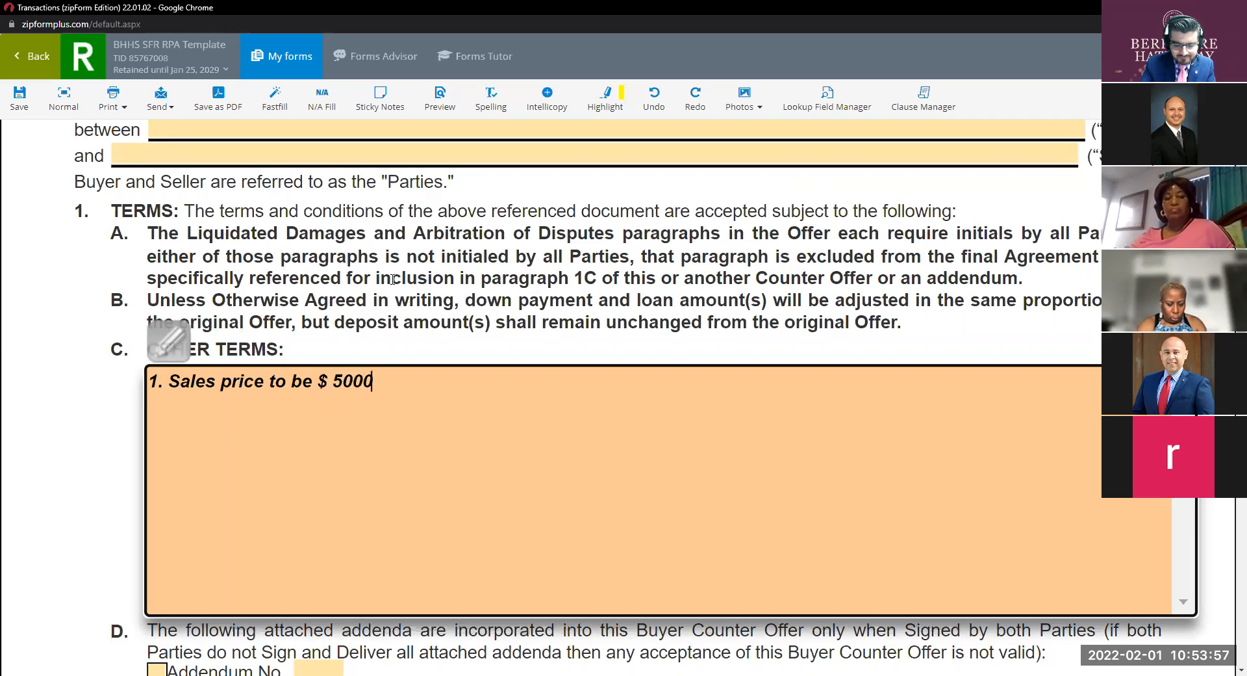
key(BackSpace)
key(BackSpace)
text(0,000 )
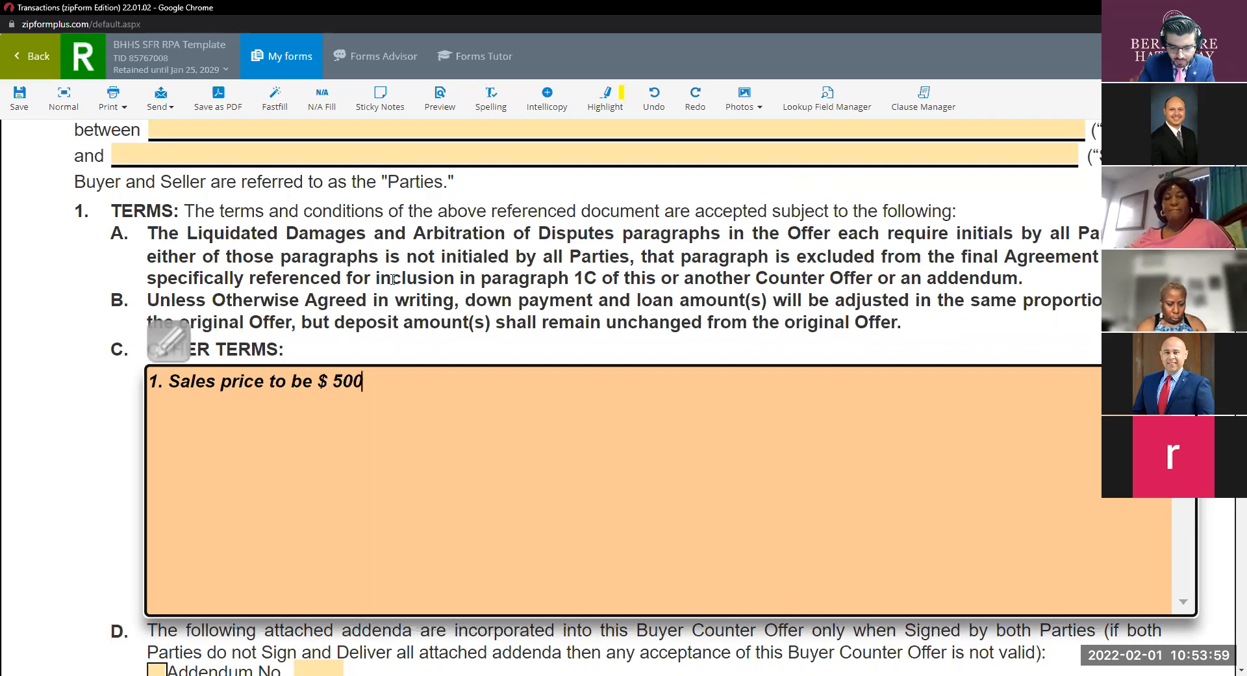
text(2.)
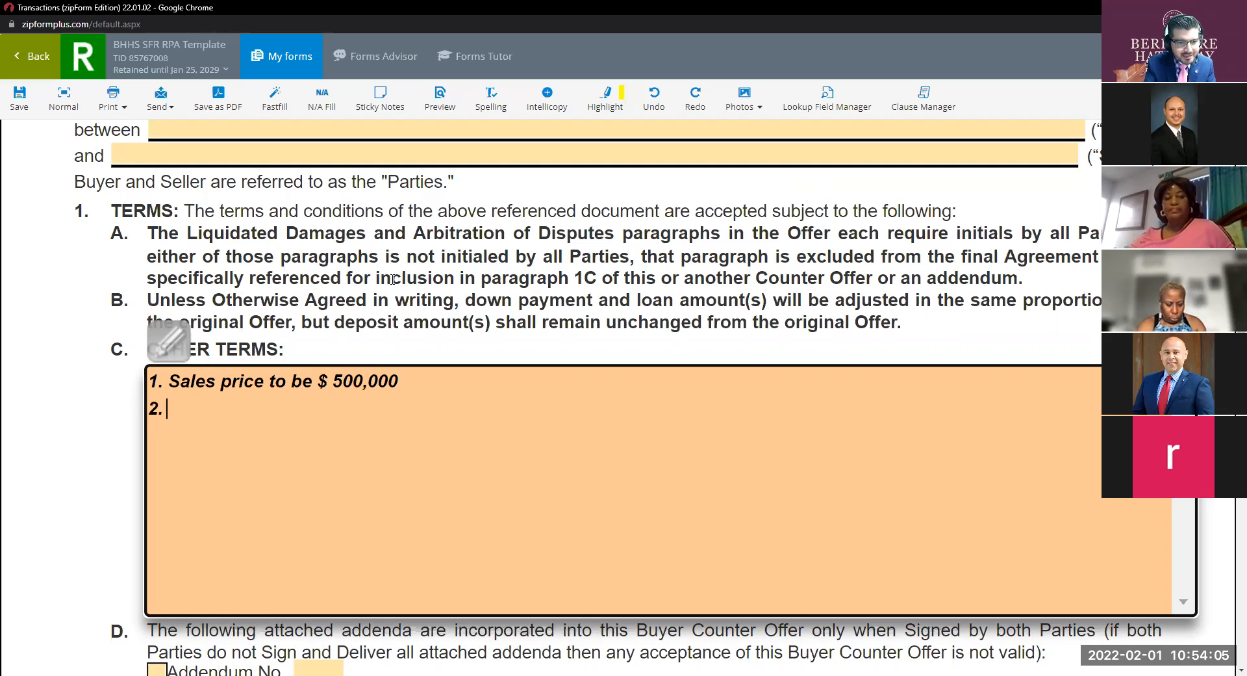
Add term 2: 'Contingencies shall be removed 14 days after acceptance.'.
text(Co)
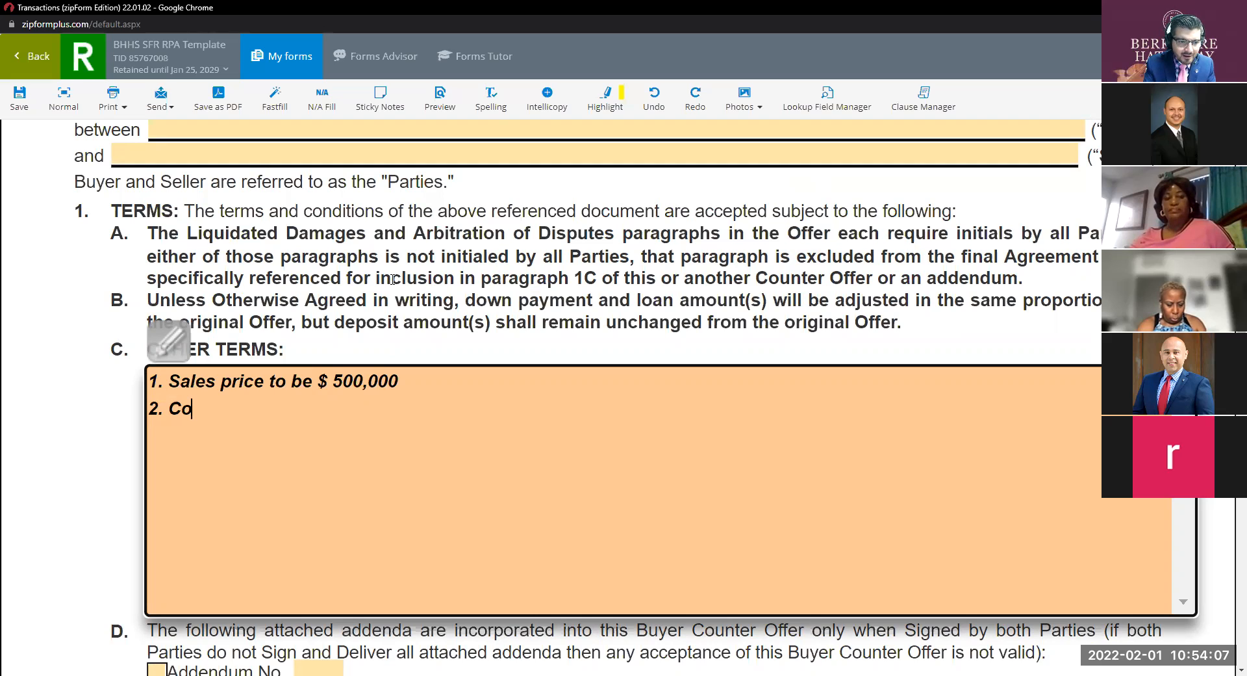
key(BackSpace)
key(BackSpace)
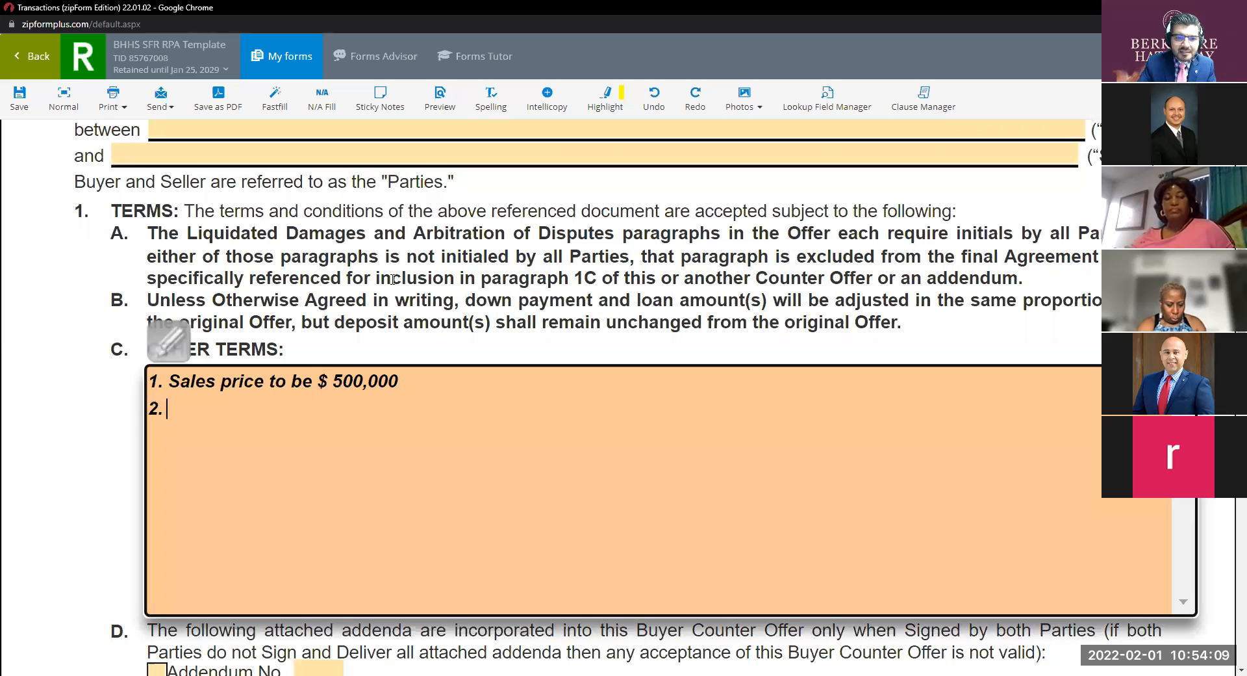
text(Continge)
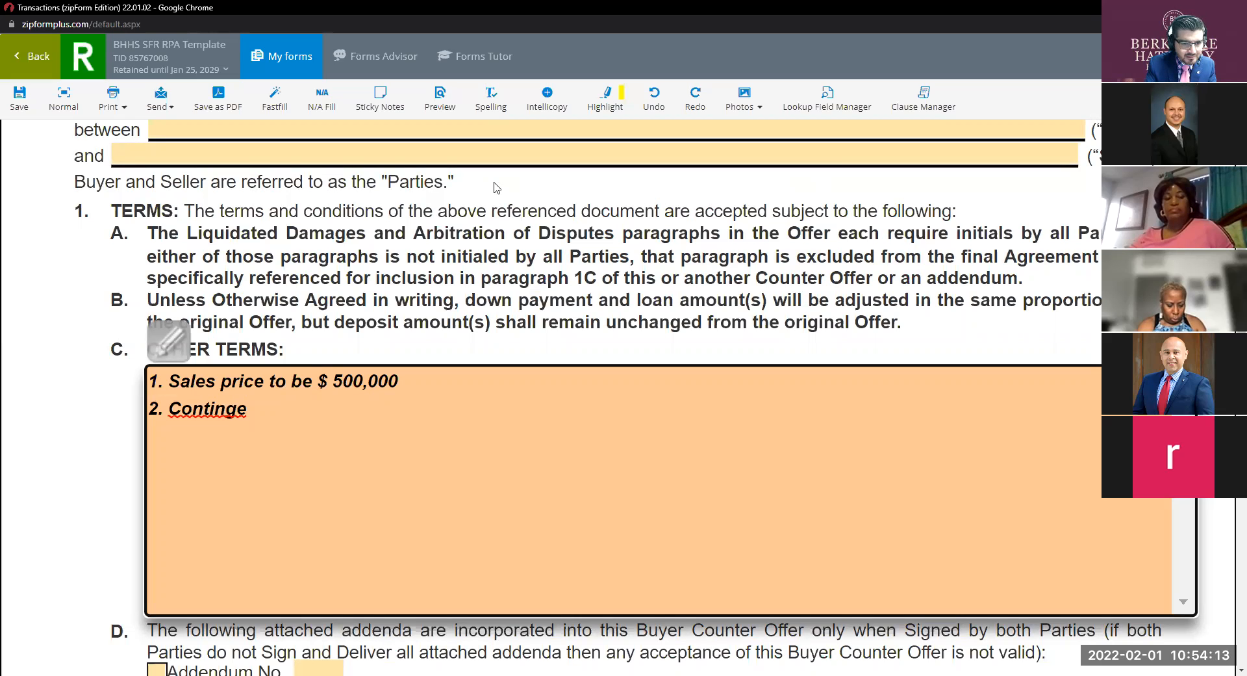
text(ncies to be)
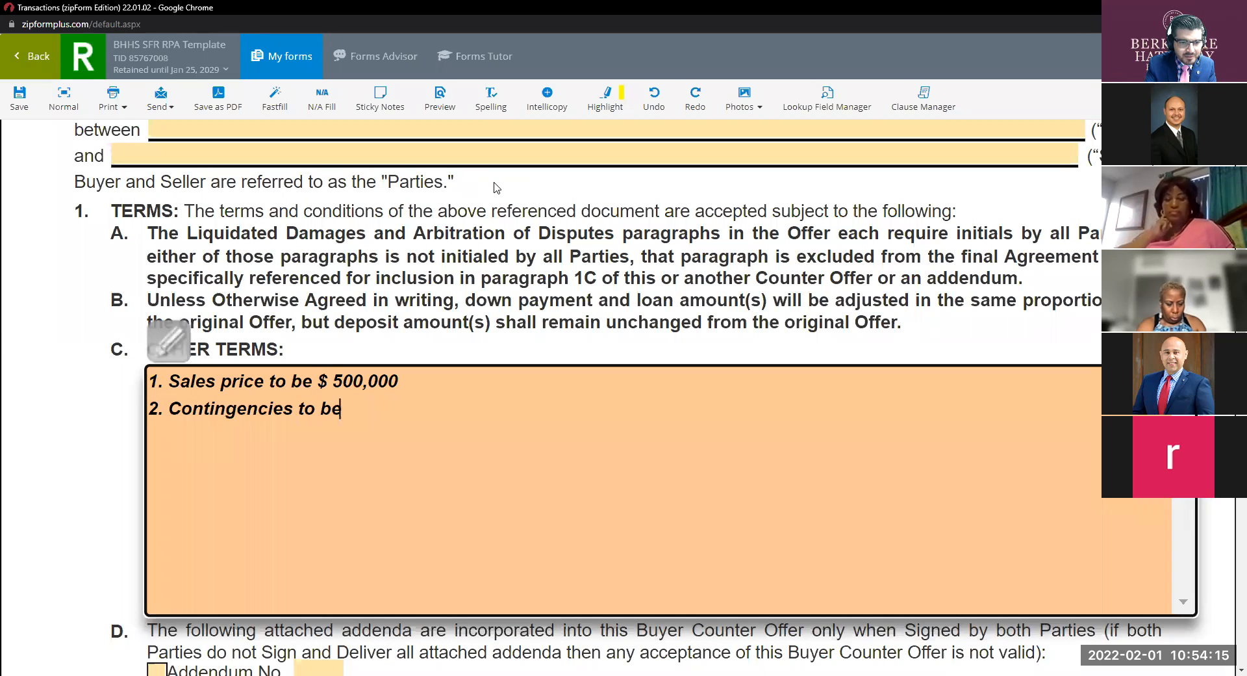
key(BackSpace)
key(BackSpace)
key(BackSpace)
key(BackSpace)
text(sha)
key(BackSpace)
text(hall be removed 14)
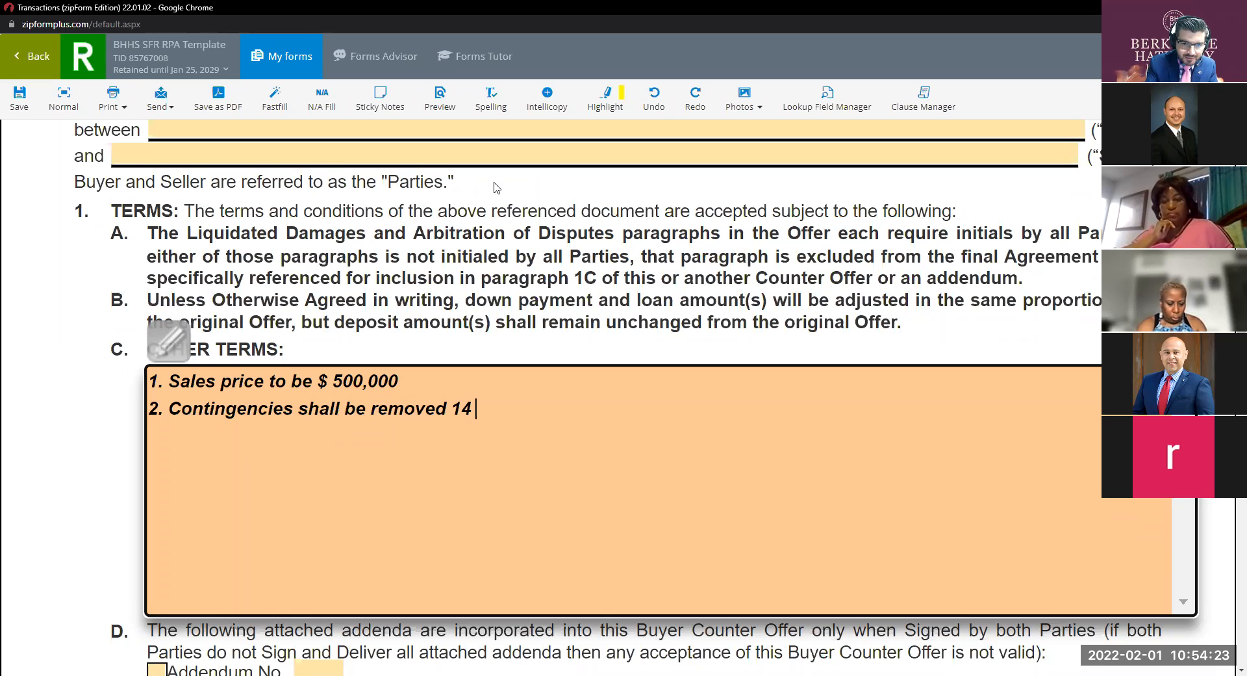
text( days afte)
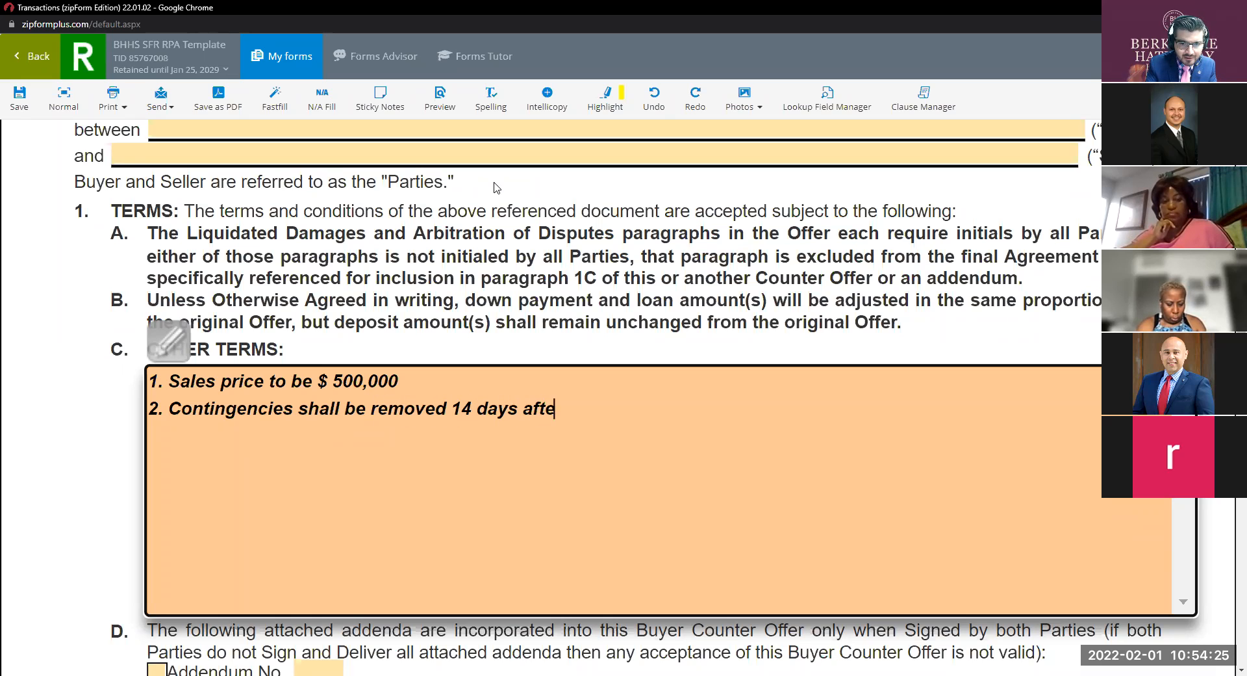
text(r acceptances)
key(BackSpace)
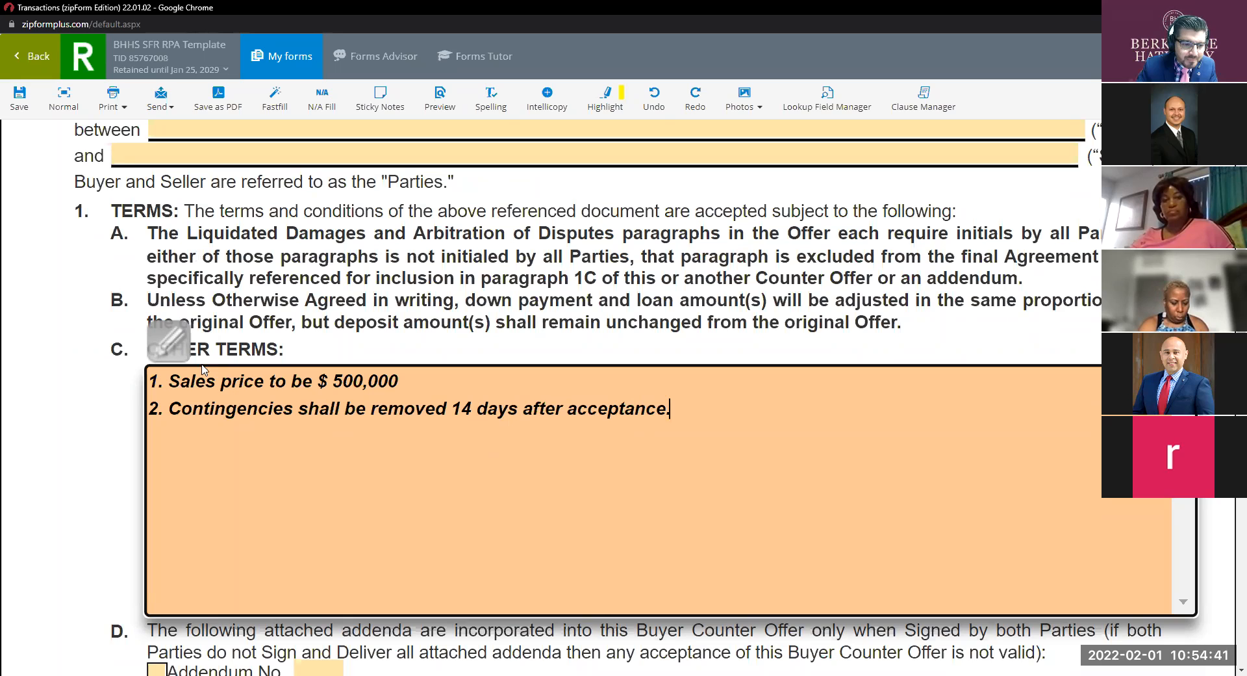
Change term 2 to begin 'All other contingencies'.
click(207, 409)
text(All)
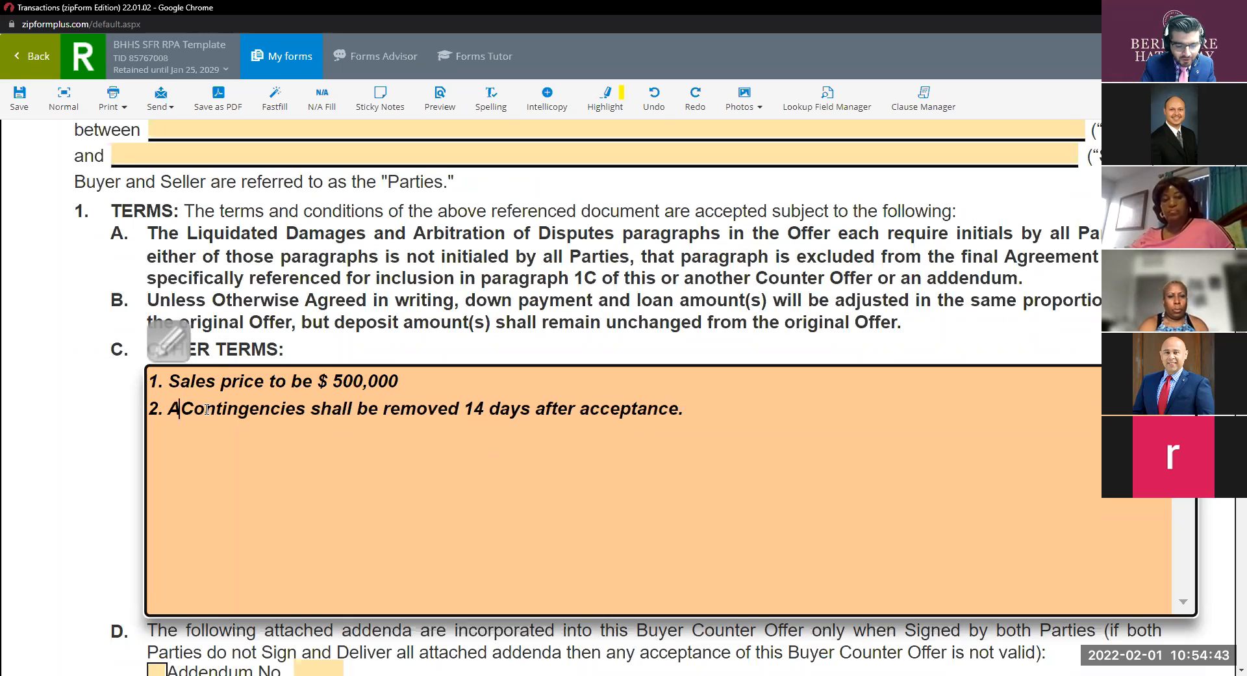
key(Delete)
text(c)
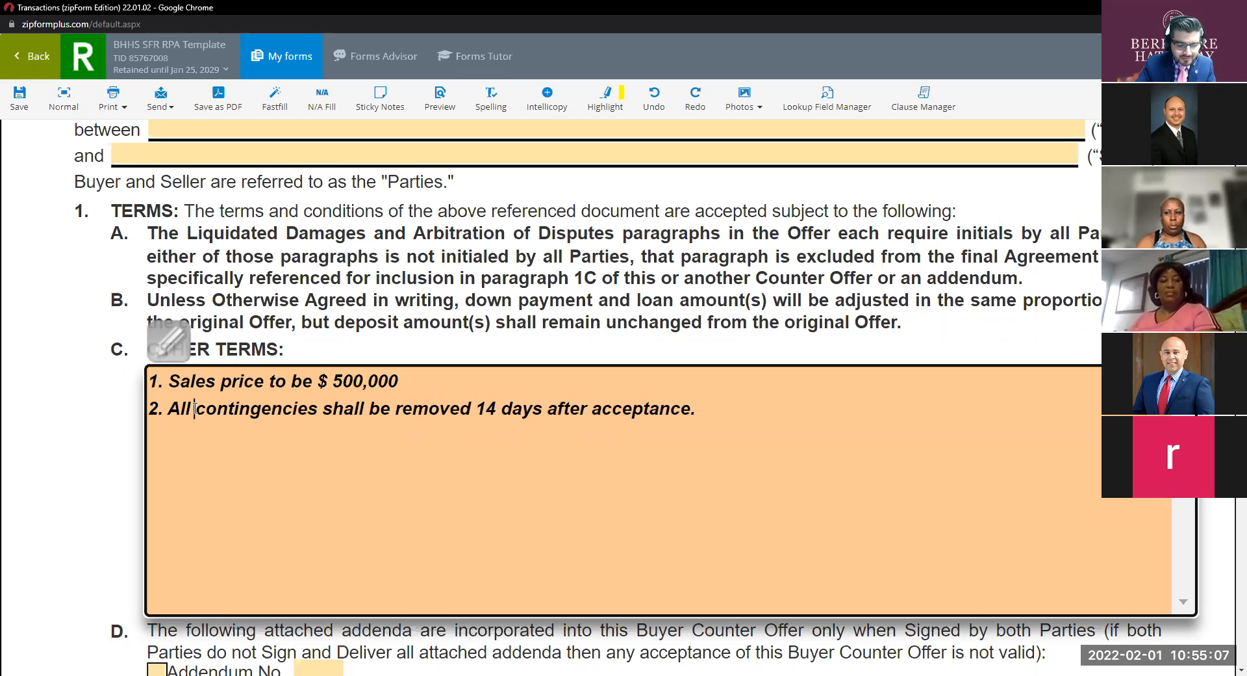
text(oth)
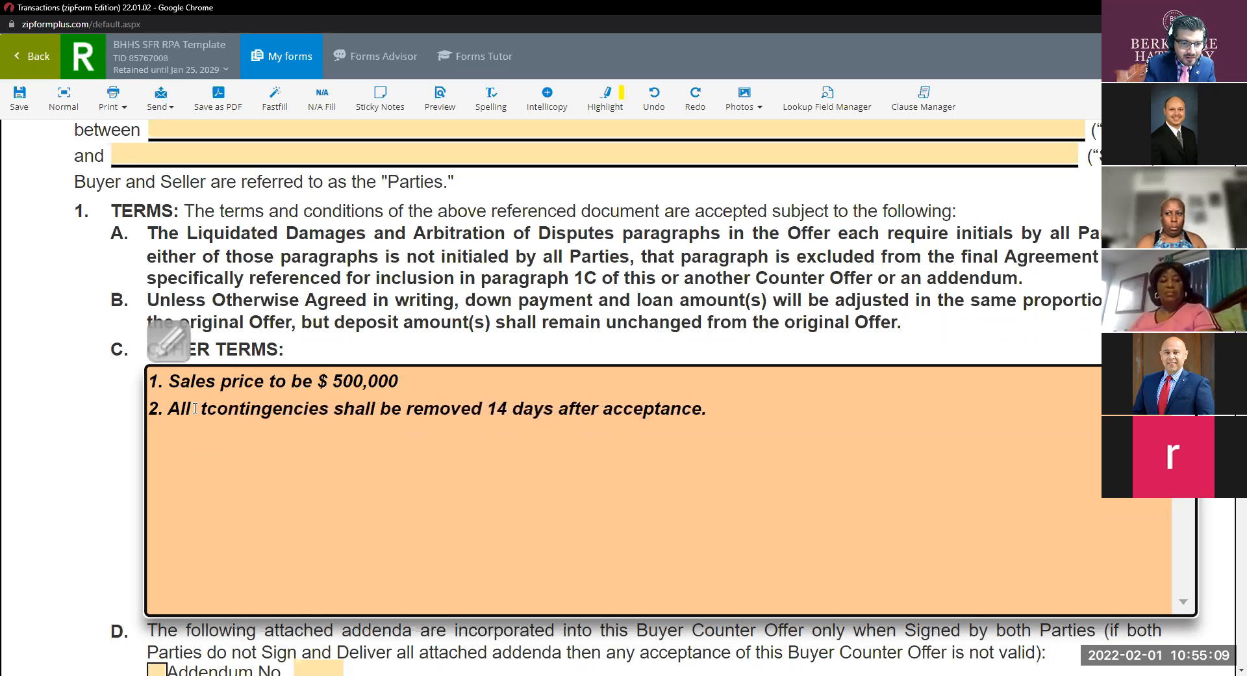
text(er)
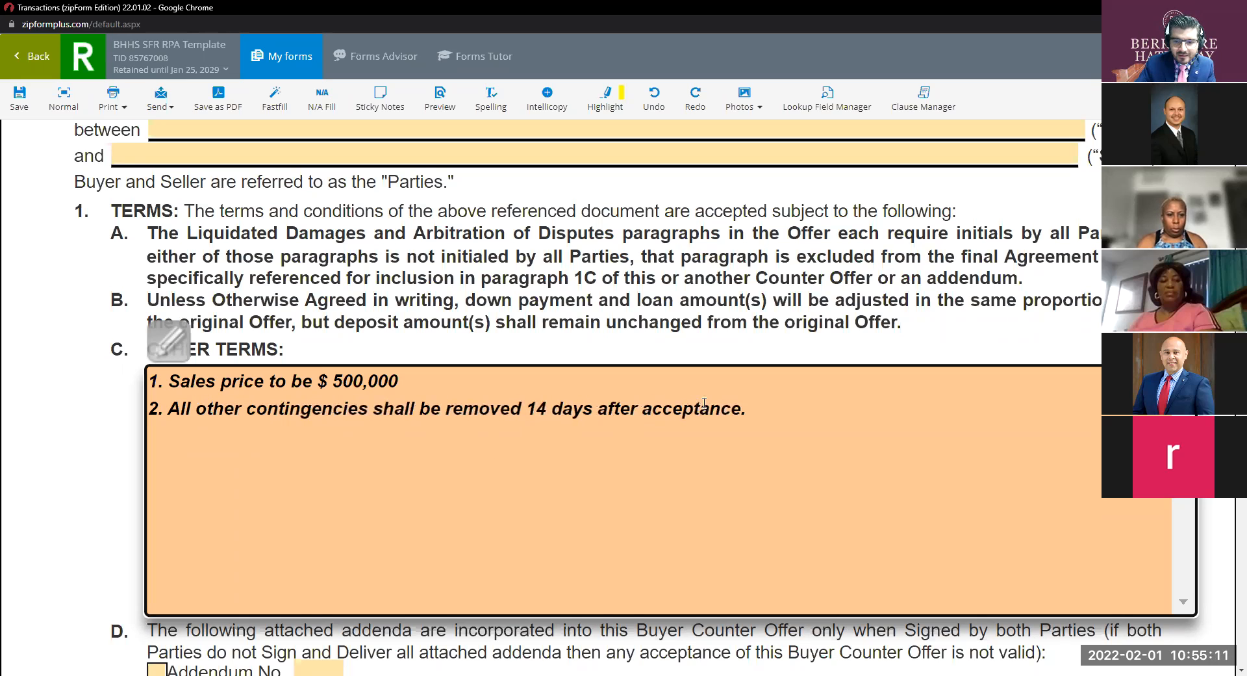
Add term 3: 'Loan contingency shall be removed 12 days after acceptance'.
click(746, 408)
key(Return)
text(3. Loan )
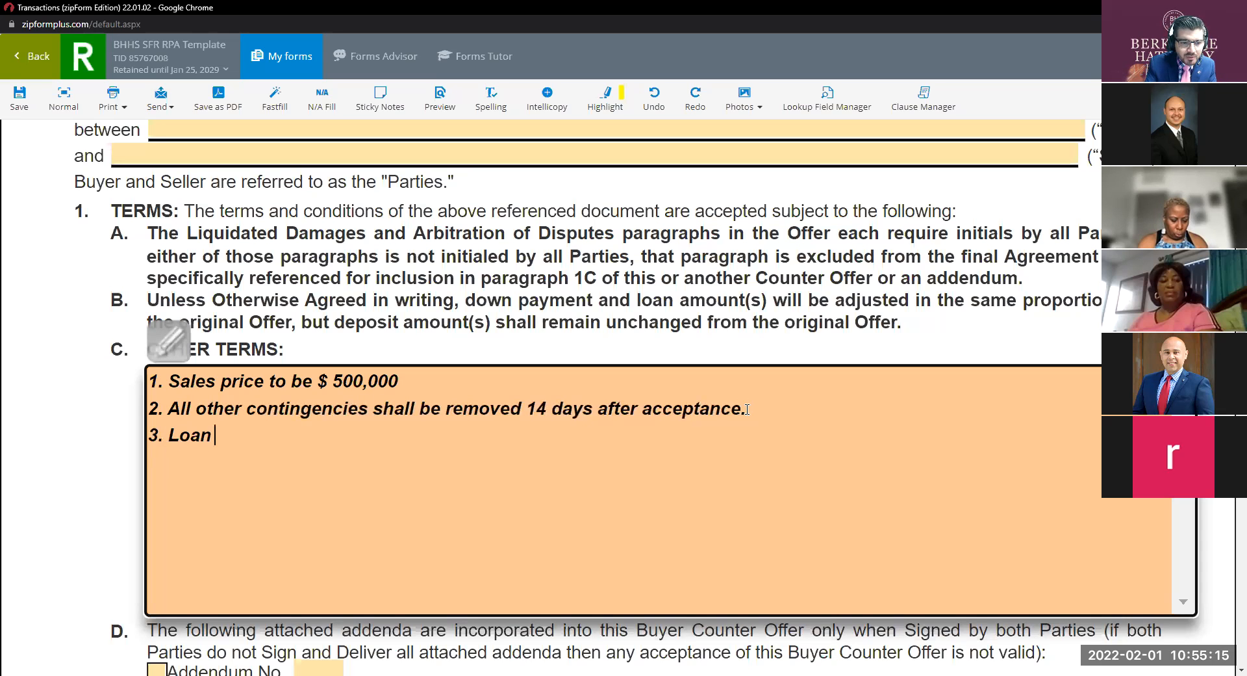
text(conting)
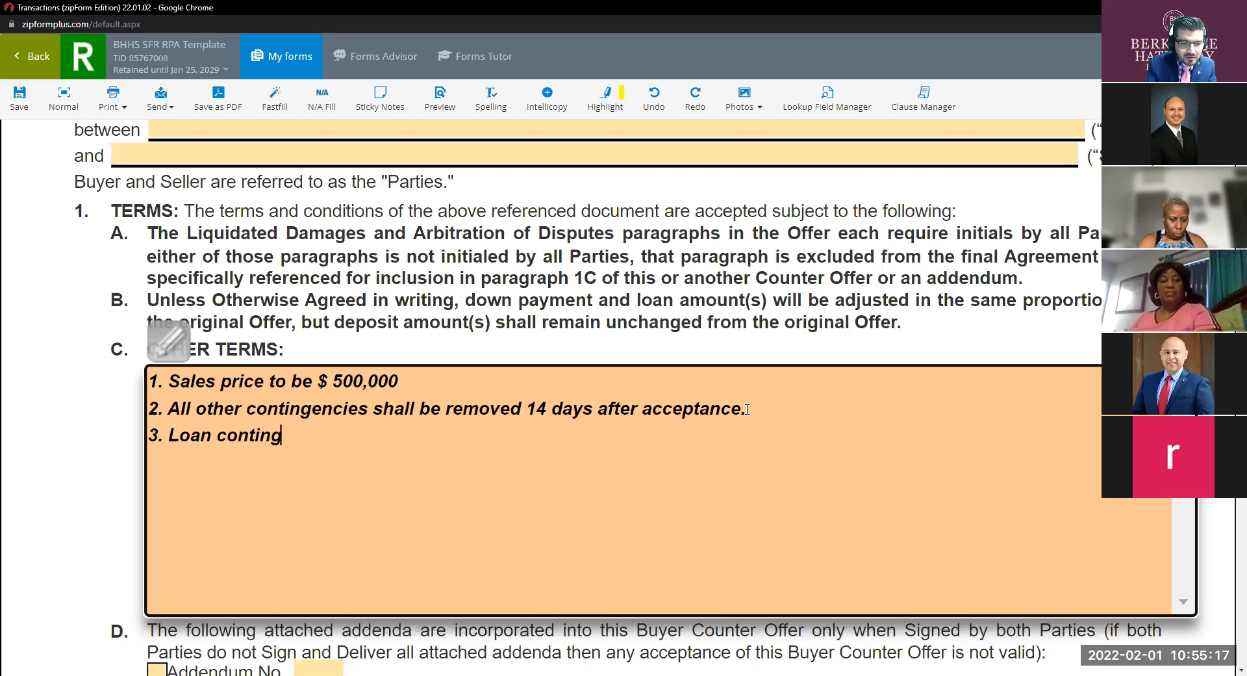
text(ency)
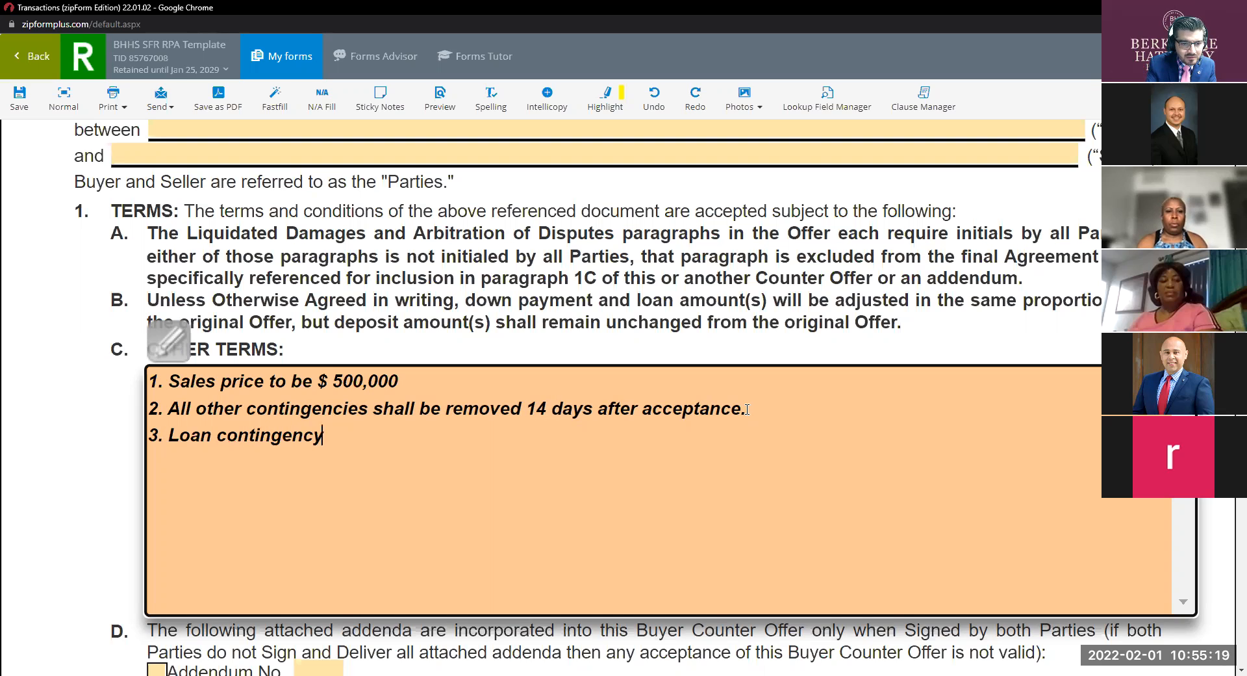
text( shall be removed )
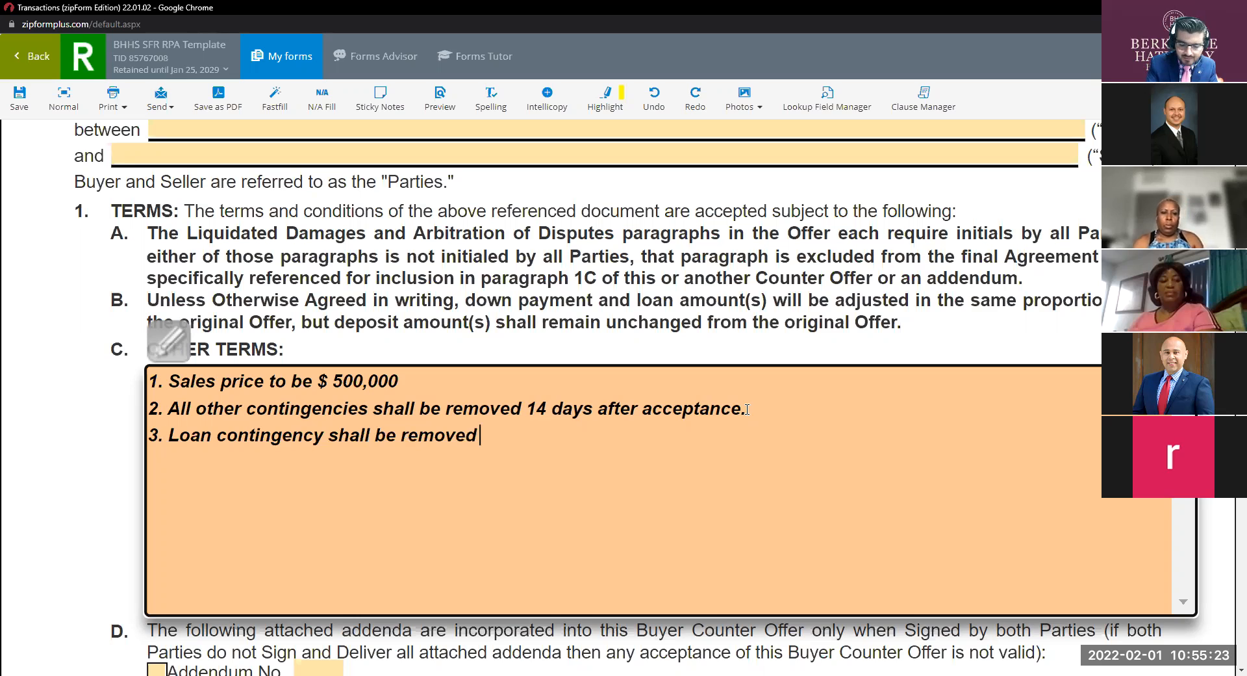
text(12 days f)
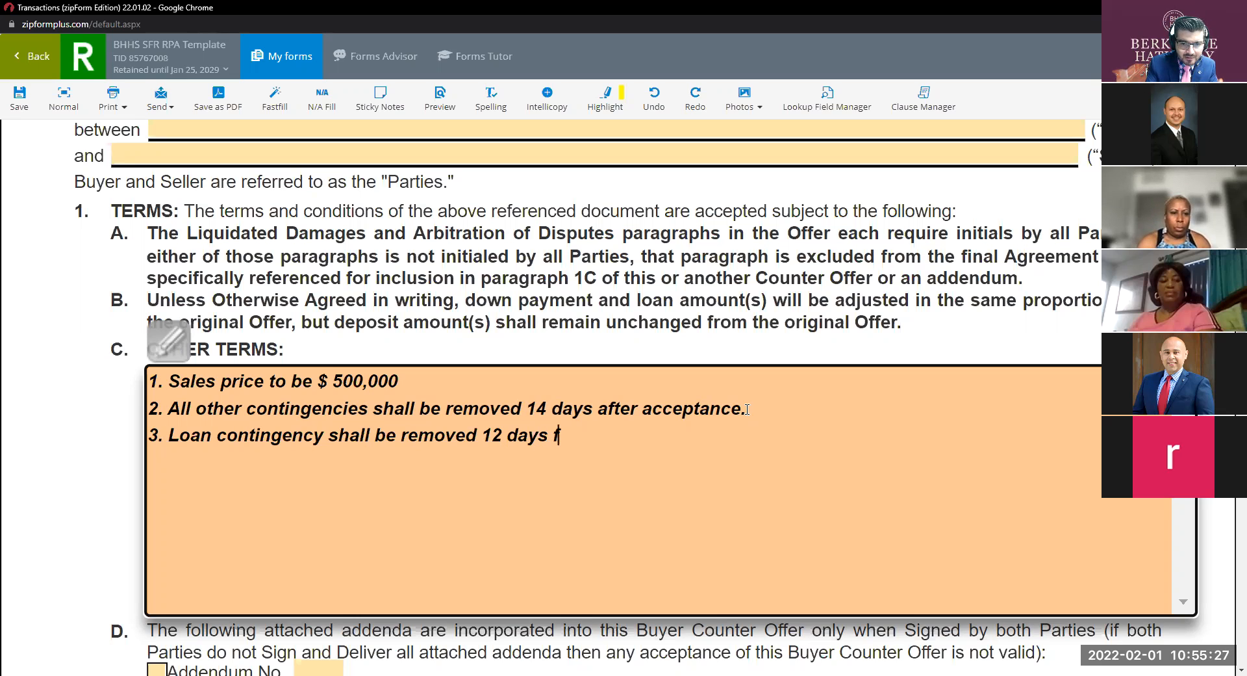
key(BackSpace)
text(after accetpn)
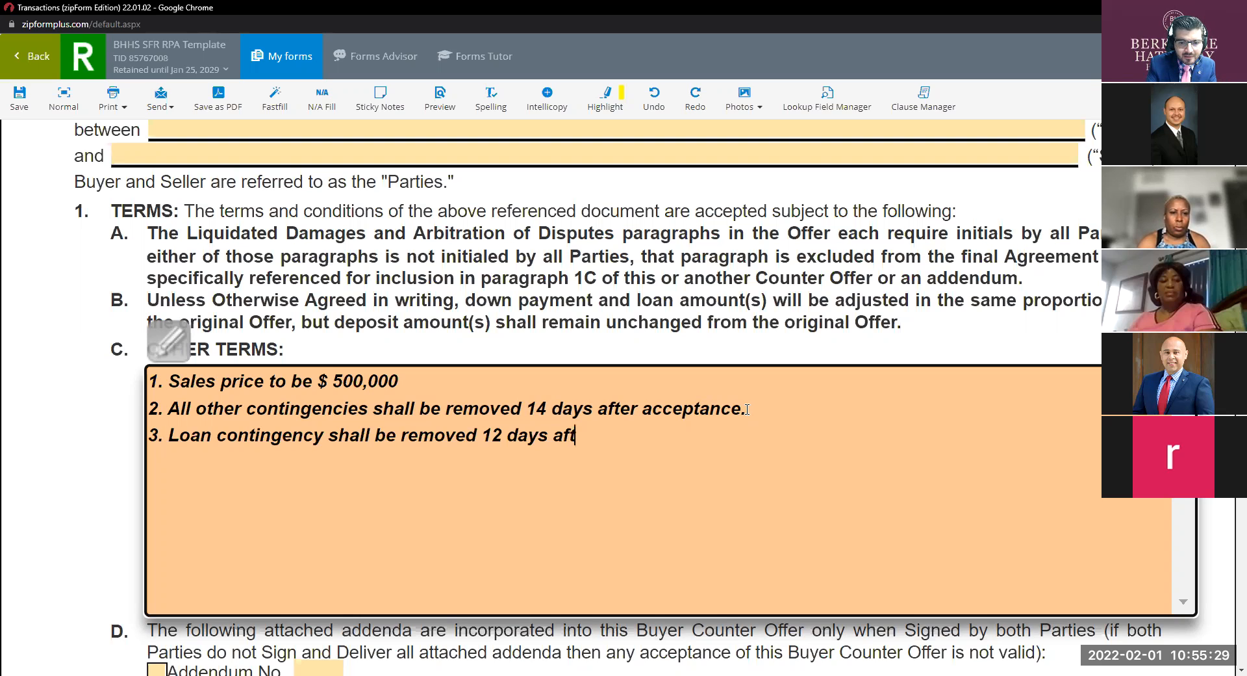
key(BackSpace)
key(BackSpace)
text(ance)
key(BackSpace)
key(BackSpace)
key(BackSpace)
text(ptance.)
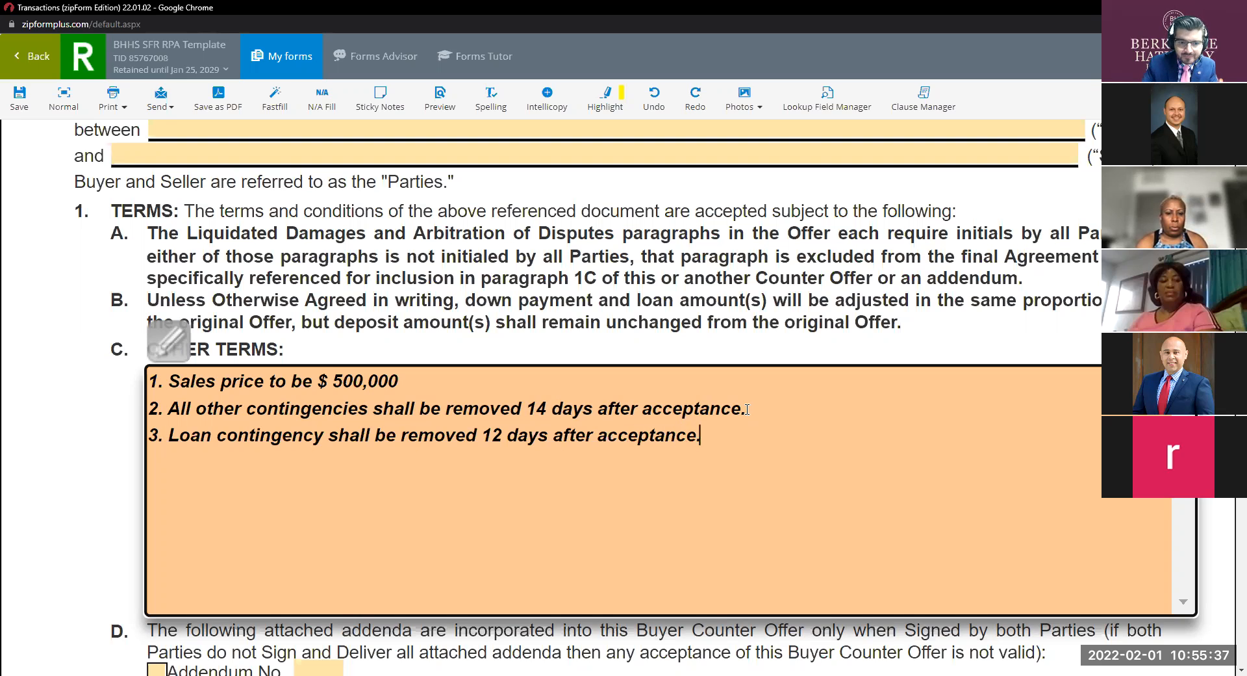
Swap the day counts so term 2 says 12 days and term 3 says 14 days.
click(544, 409)
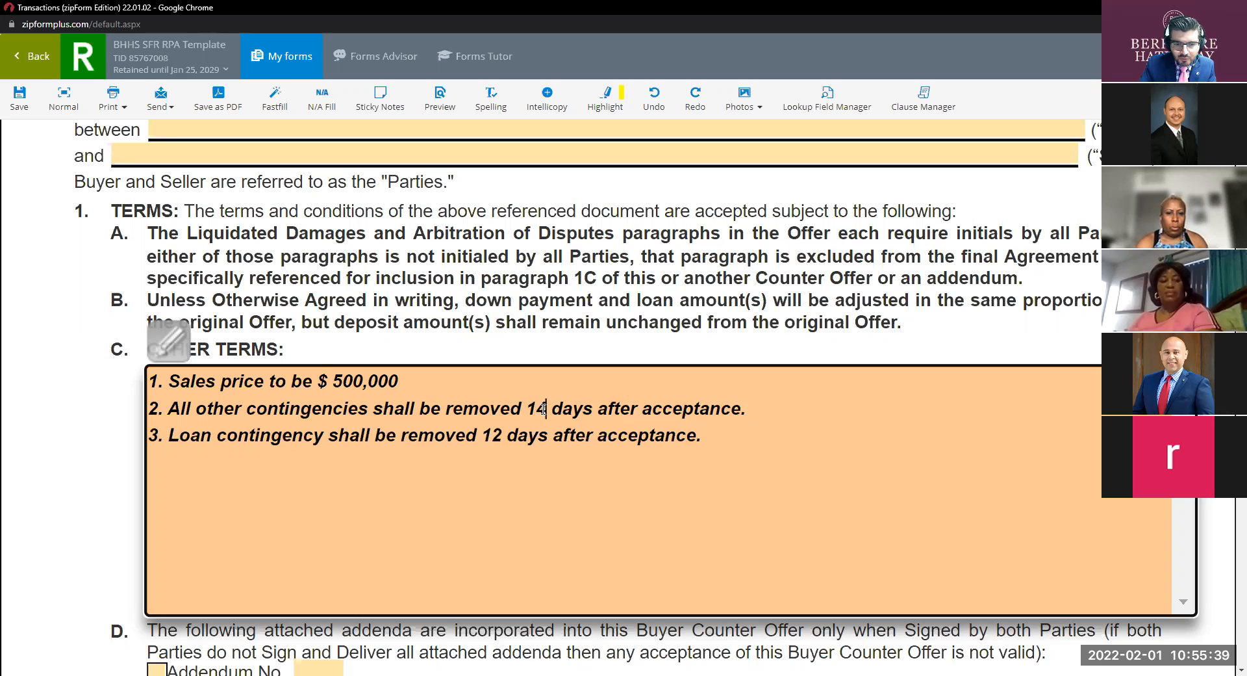
key(BackSpace)
text(2)
click(498, 436)
key(BackSpace)
text(4)
Begin a fourth other term with '4.'.
click(601, 64)
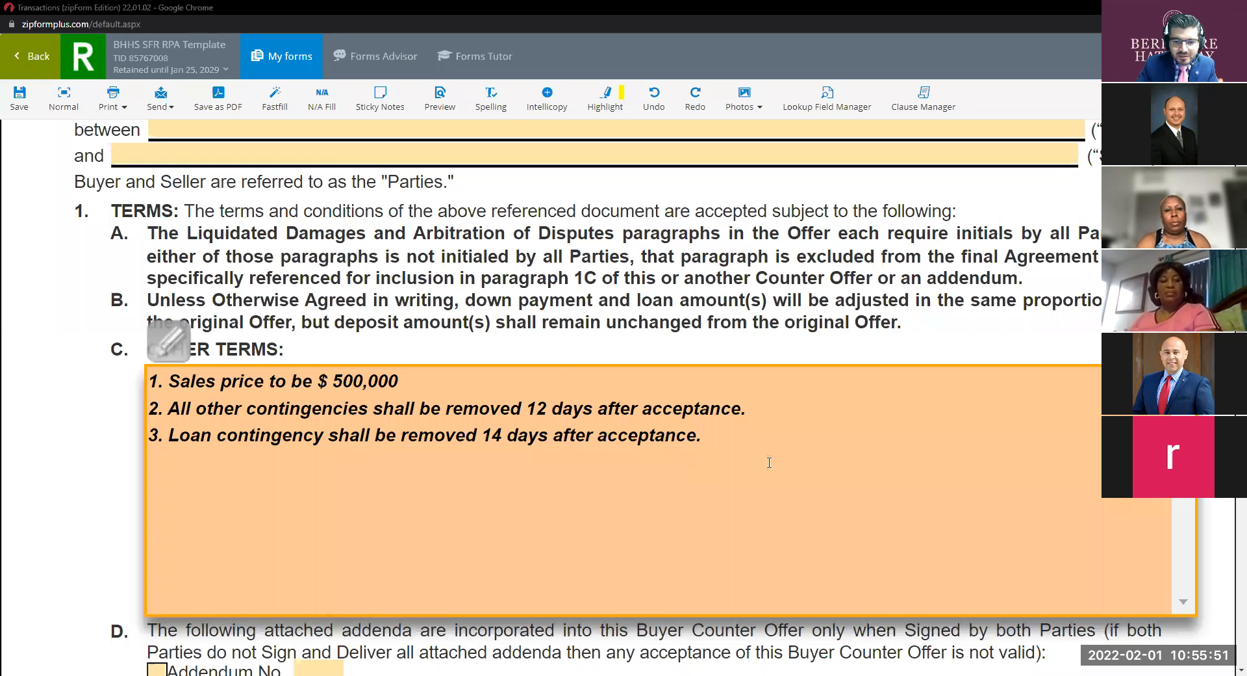
click(710, 439)
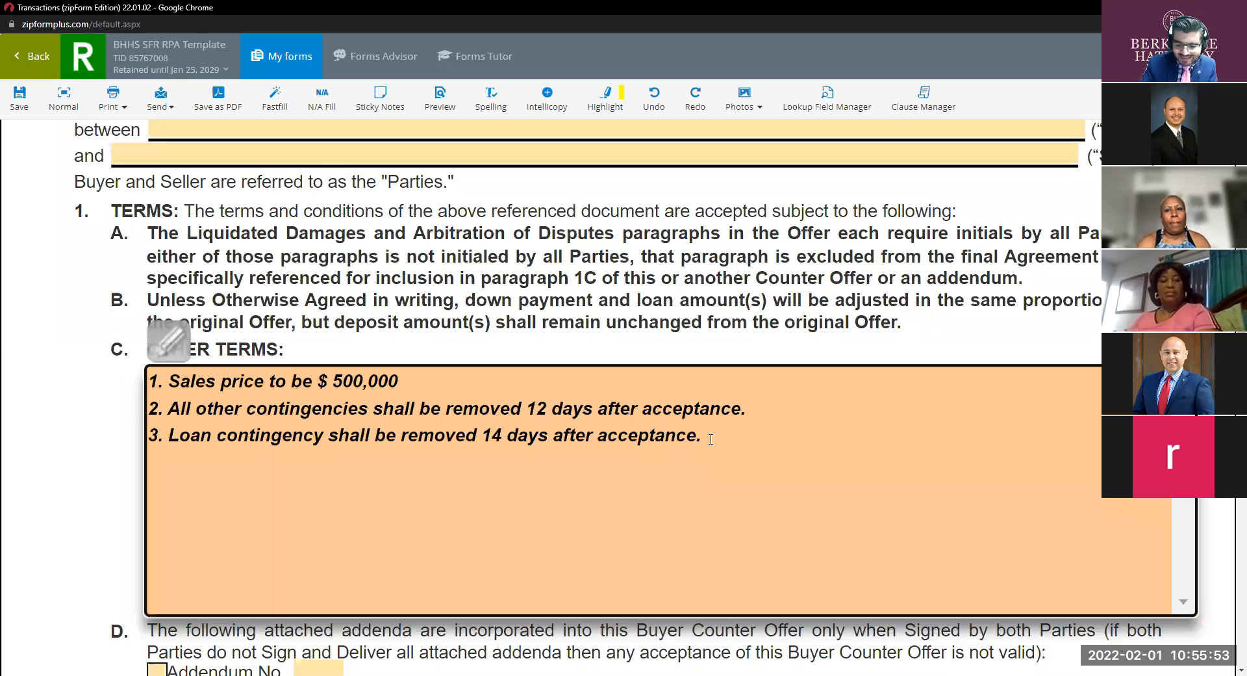
text(4.)
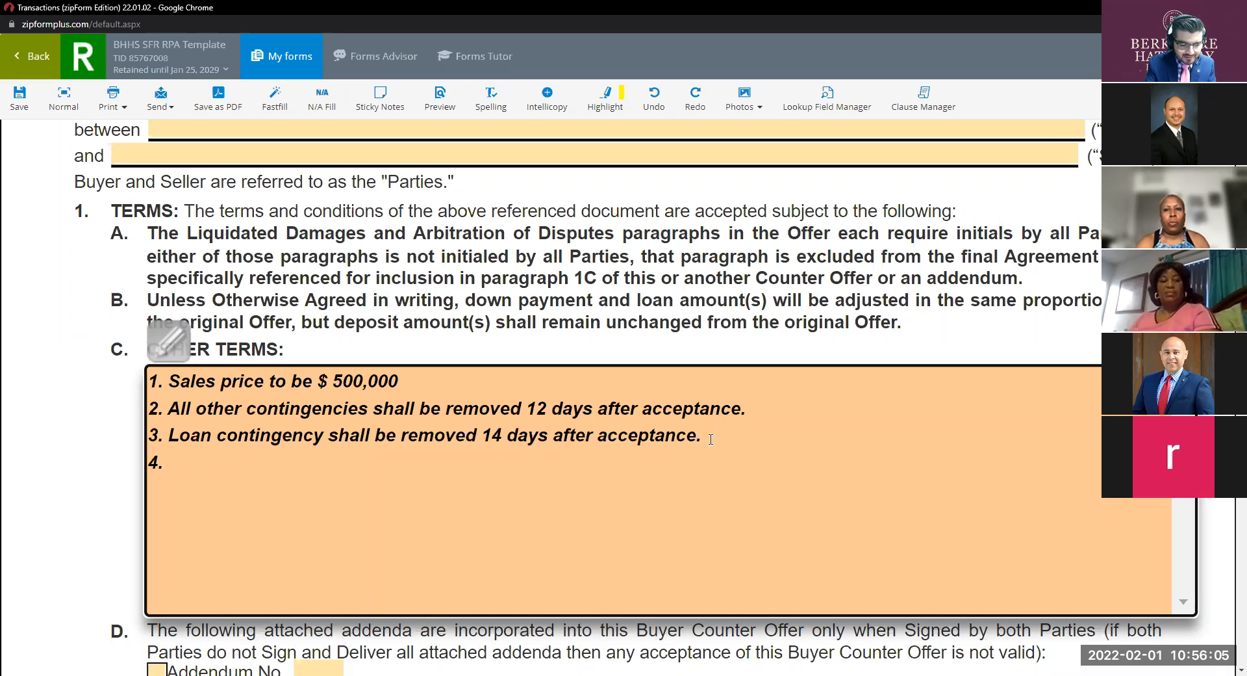
Type term 4 as 'No per diem shall be charge upon the buyer if escrow does not close on time'.
text(Pe)
key(BackSpace)
key(BackSpace)
text(No per)
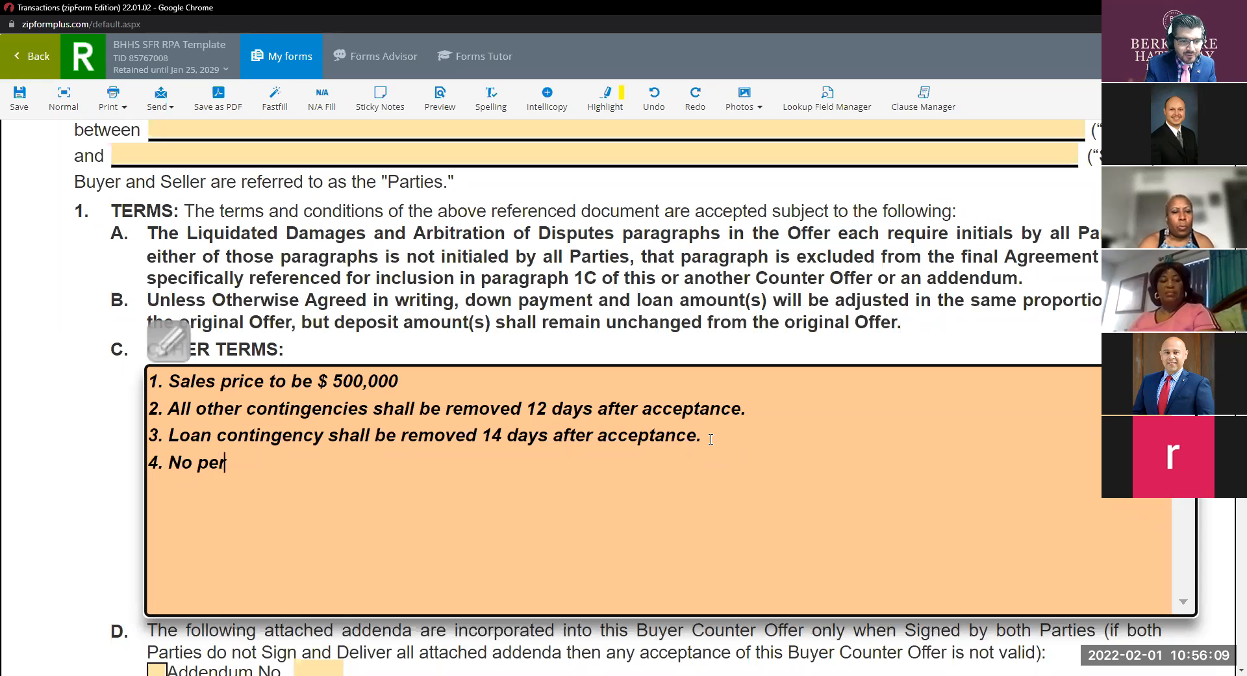
text( diem sha)
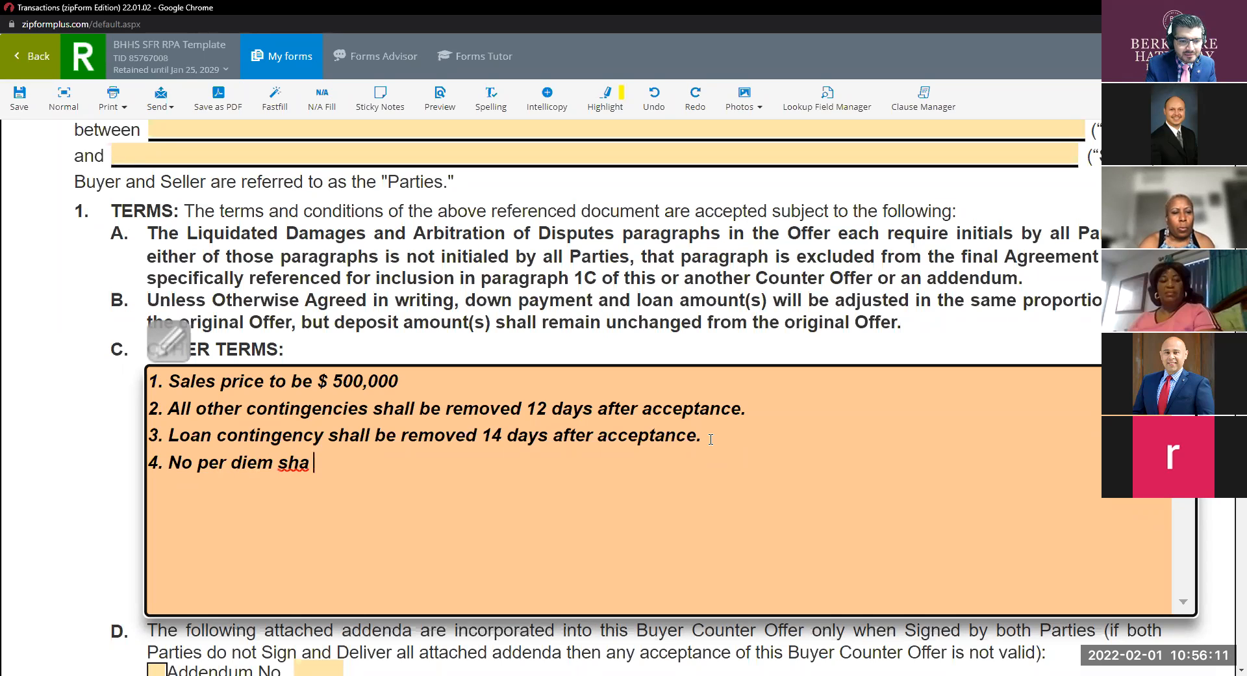
text(ll be c)
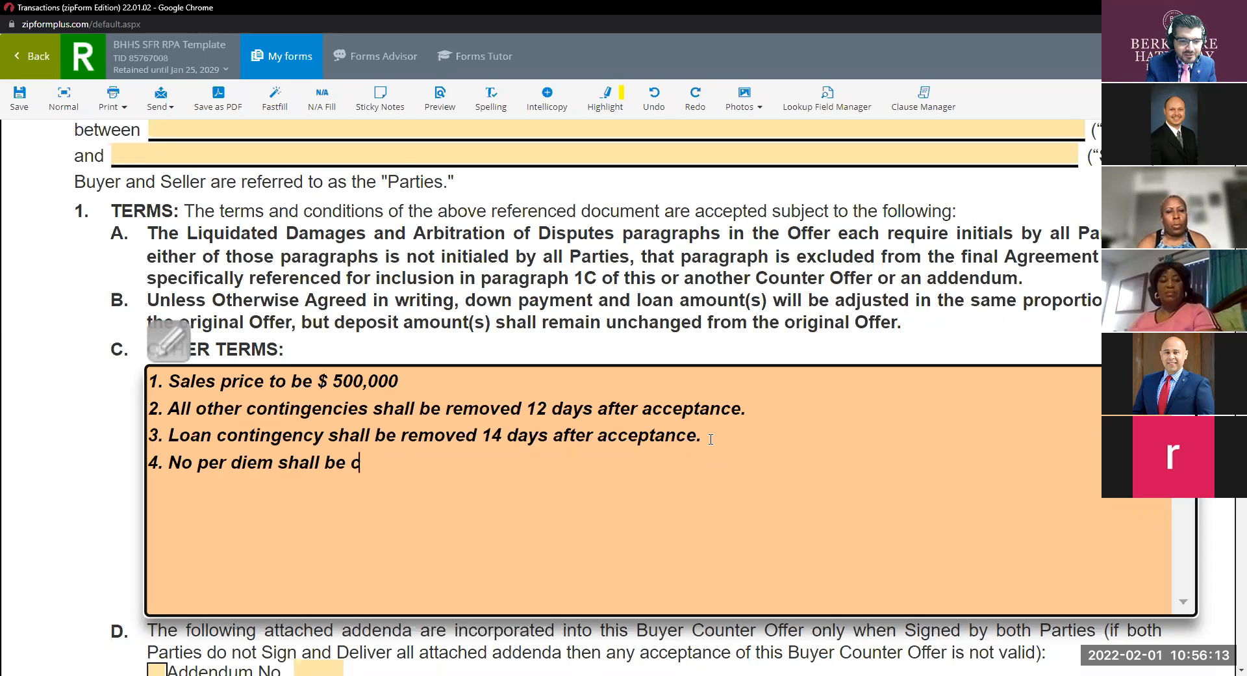
text(harge upo)
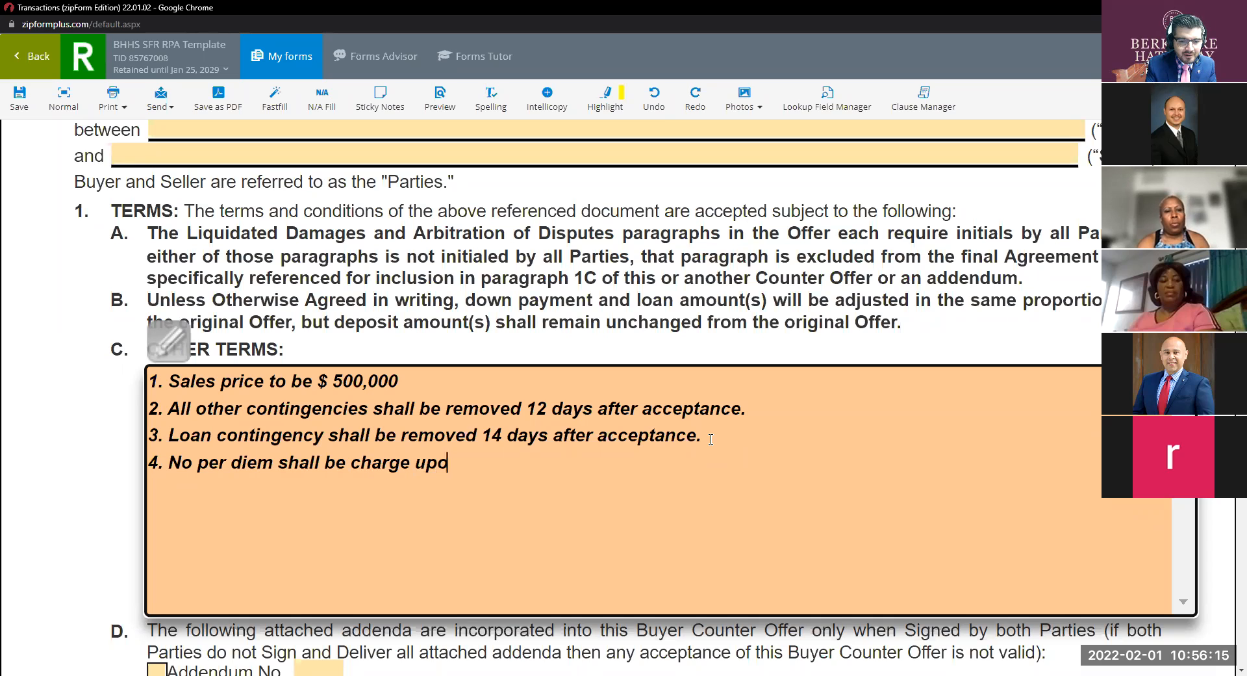
text(n the biuyer is)
key(BackSpace)
text(f scr)
key(BackSpace)
key(BackSpace)
key(BackSpace)
text(escrow does not close on time.)
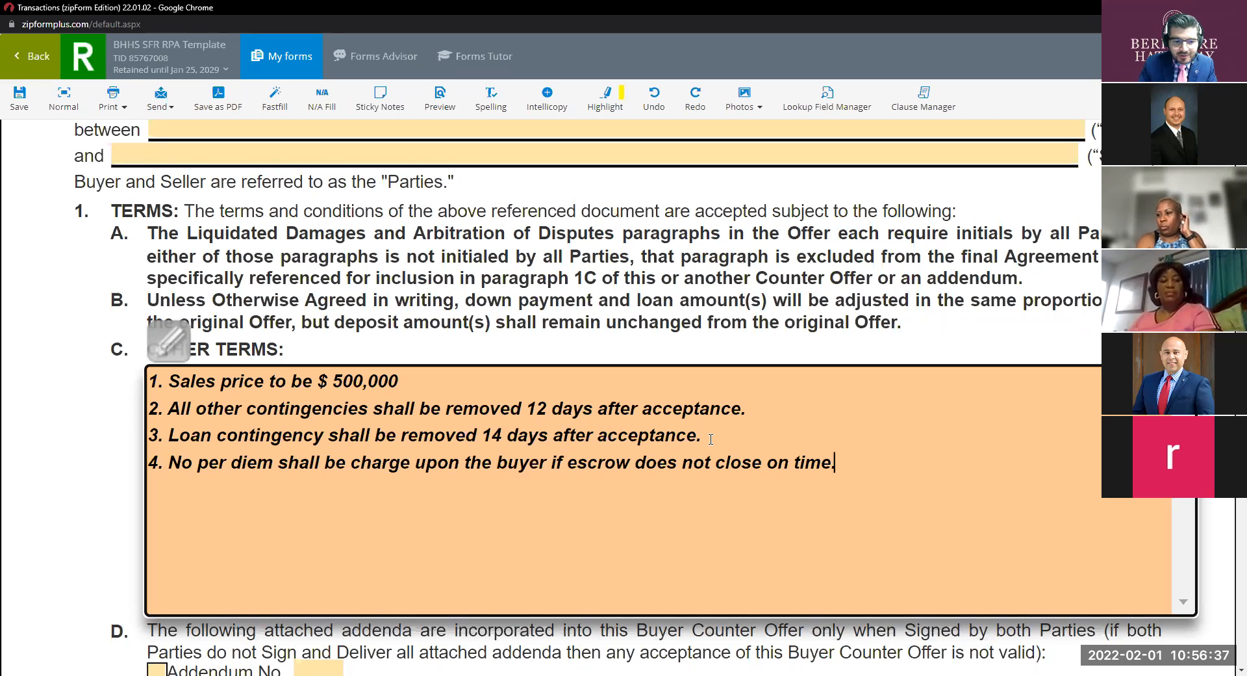
Reword term 4 to 'No per diem charge upon the buyer…' and begin item 5.
click(231, 463)
key(BackSpace)
key(BackSpace)
key(BackSpace)
key(BackSpace)
key(BackSpace)
key(BackSpace)
text(o c)
key(BackSpace)
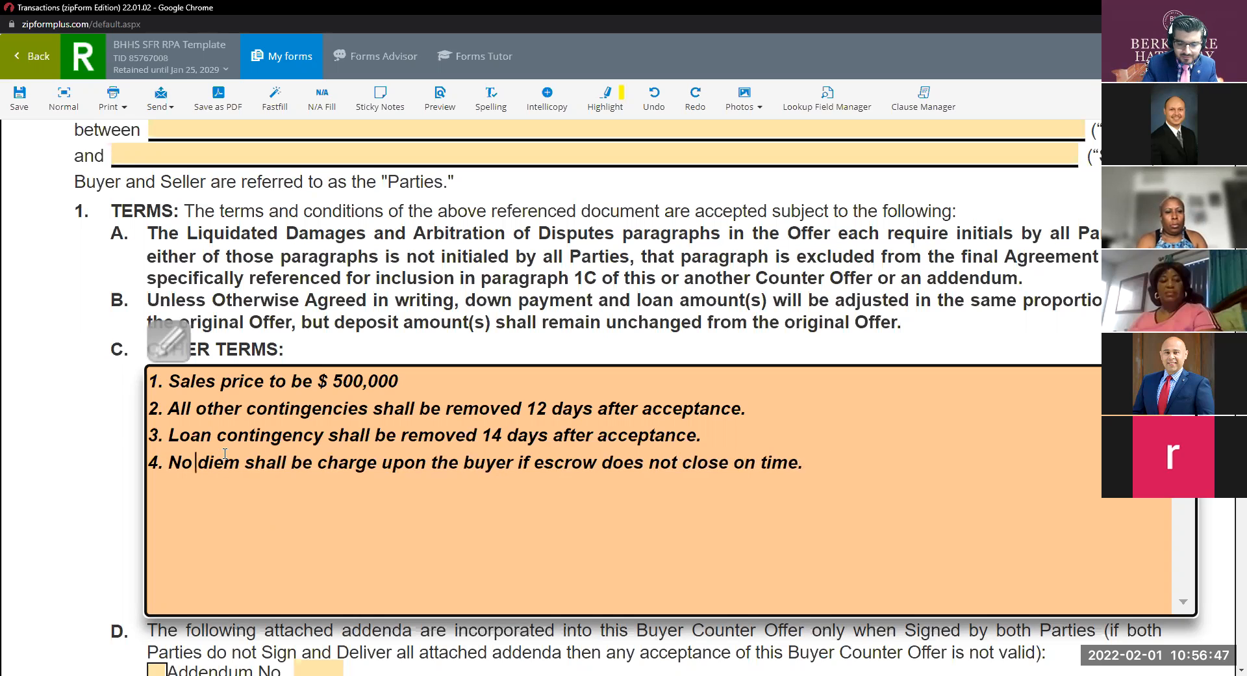
key(BackSpace)
key(BackSpace)
key(BackSpace)
text(No per)
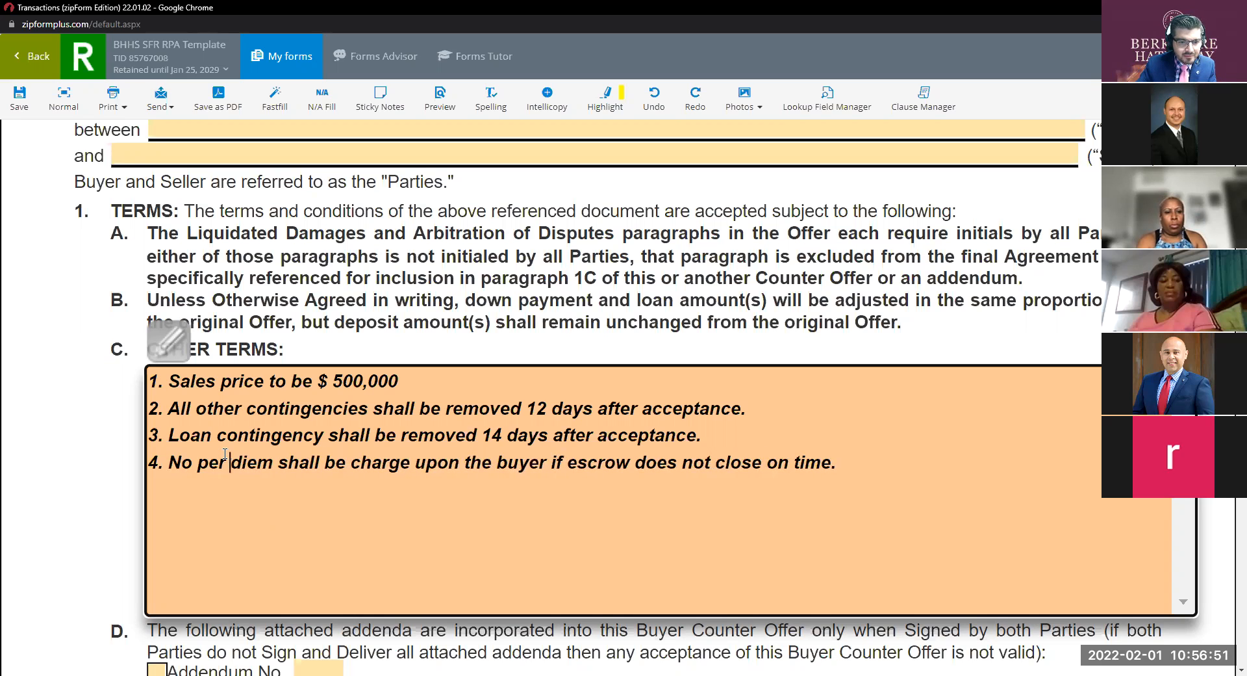
click(317, 476)
key(BackSpace)
key(BackSpace)
key(BackSpace)
key(BackSpace)
key(BackSpace)
key(BackSpace)
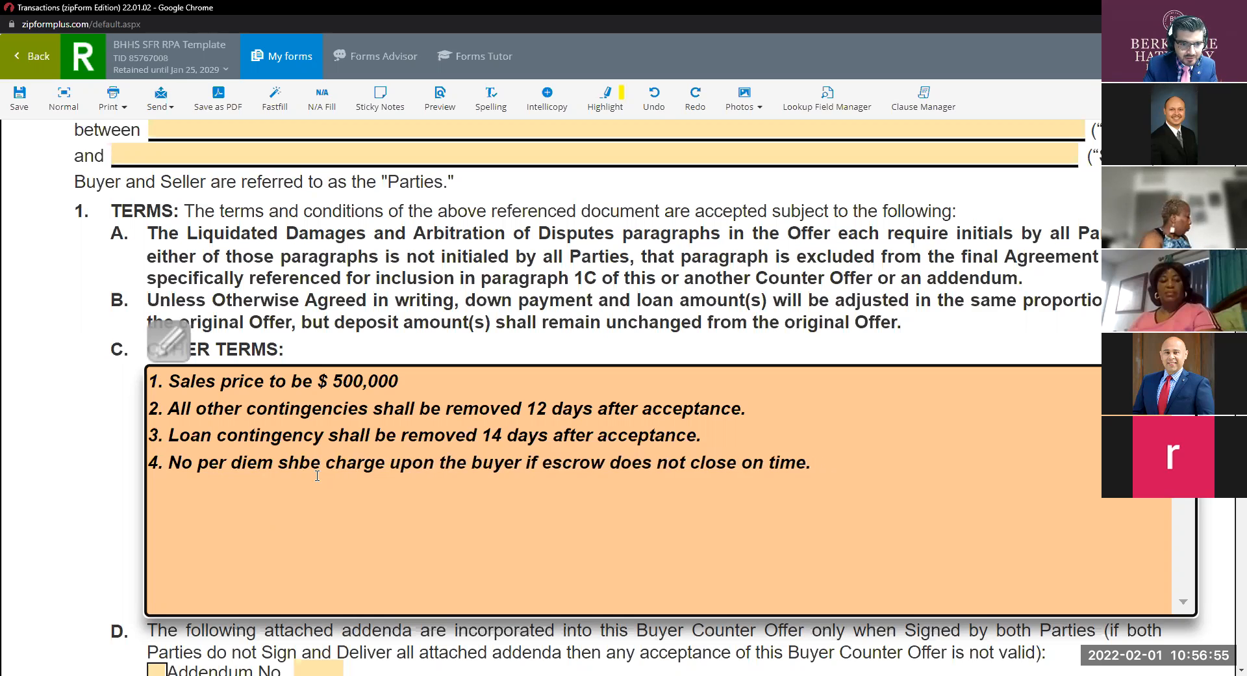
key(Delete)
key(Delete)
key(Delete)
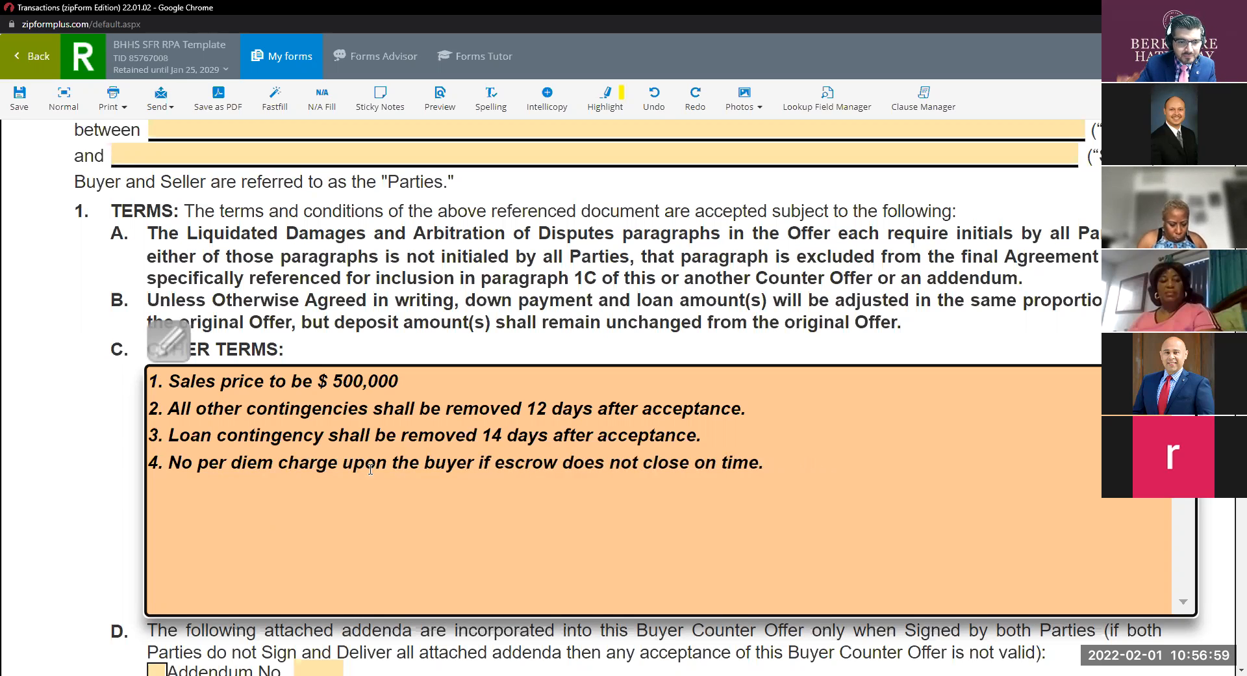
key(Return)
text(5.)
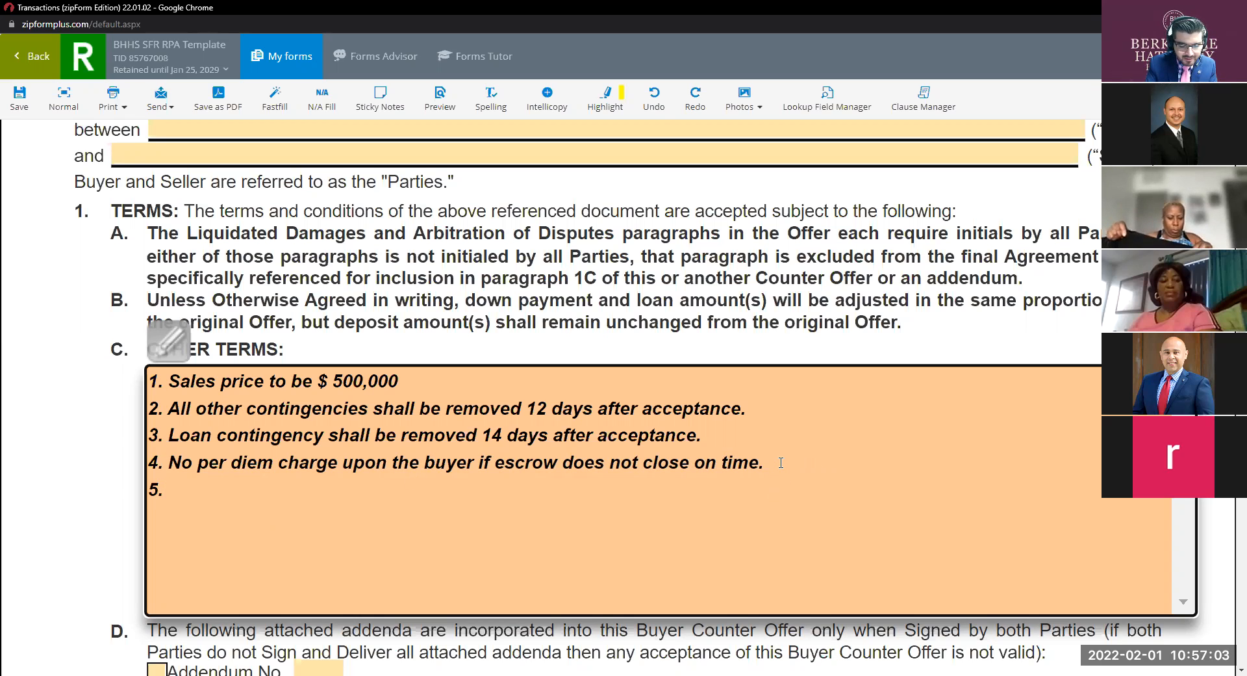
text( P)
Begin term 5 with 'A per diem of $50 charge to the buyer'.
key(BackSpace)
text(A)
key(BackSpace)
text(A)
key(BackSpace)
text(A Per die)
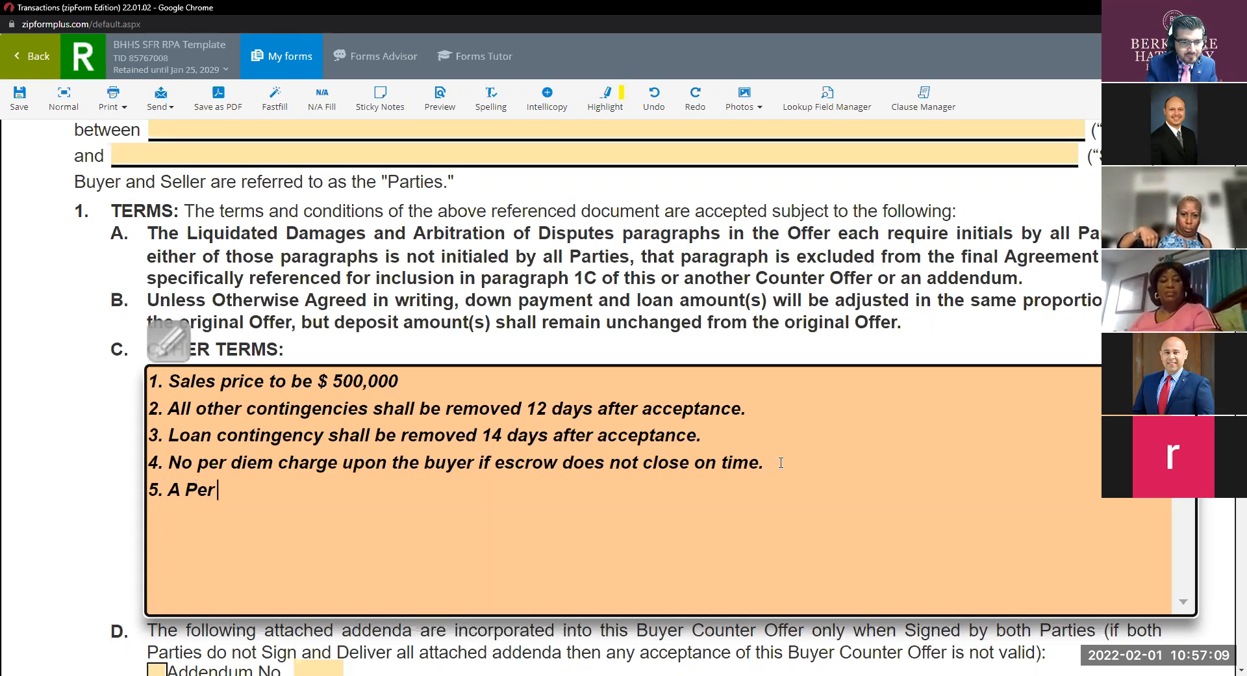
key(BackSpace)
key(BackSpace)
key(BackSpace)
key(BackSpace)
key(BackSpace)
key(BackSpace)
key(BackSpace)
text(per)
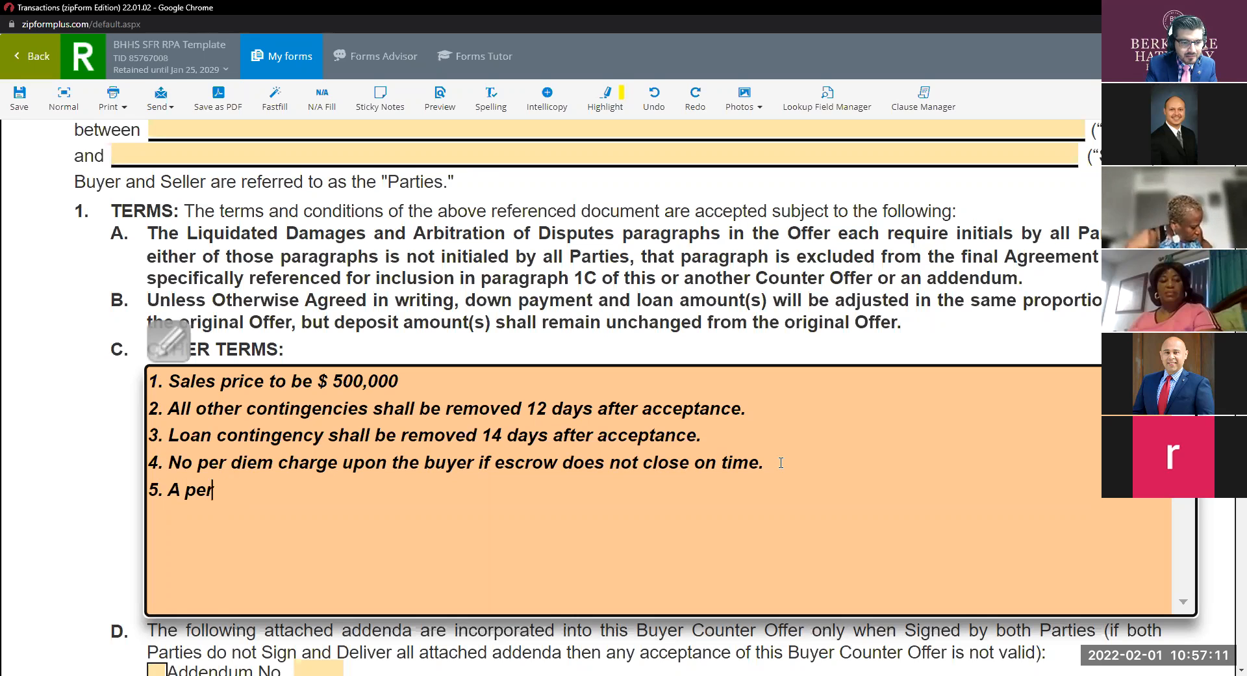
text( diem of 50)
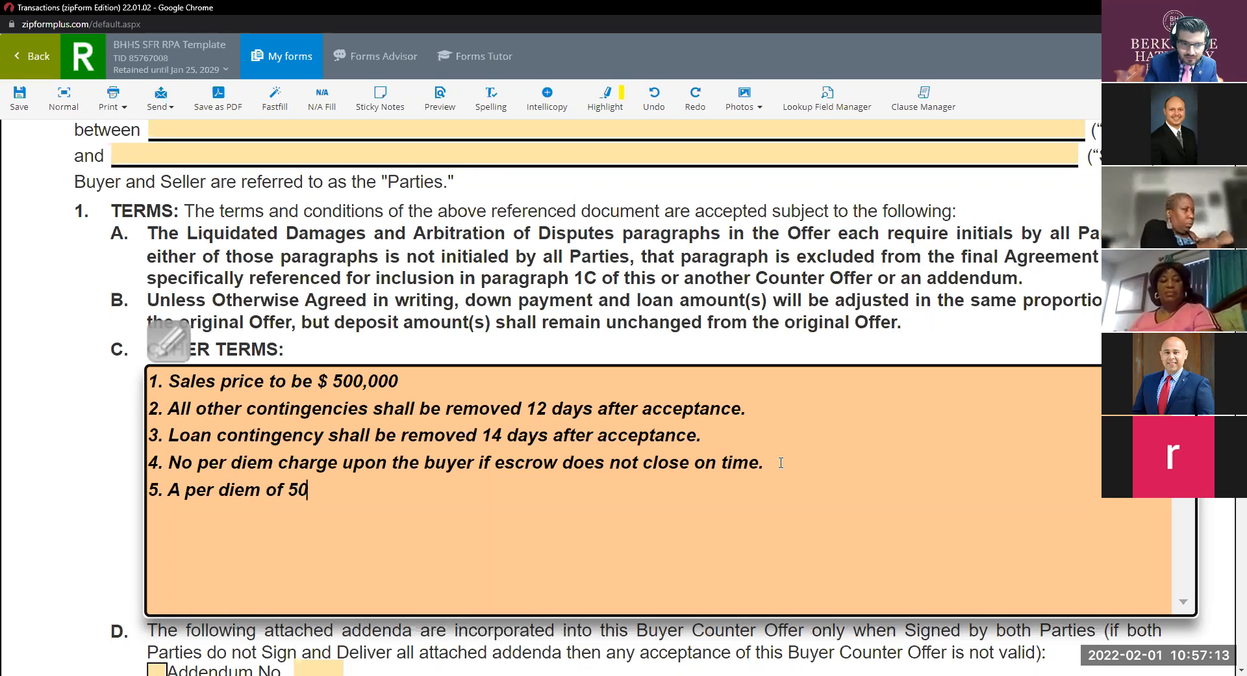
key(BackSpace)
key(BackSpace)
text($)
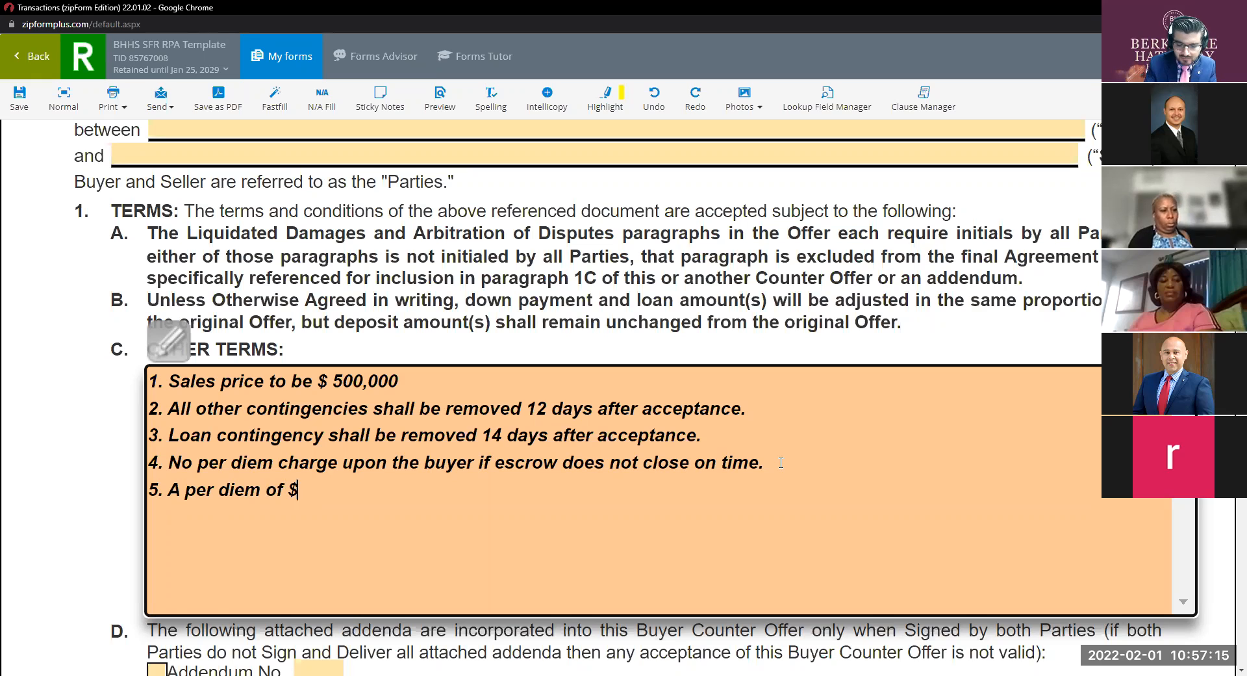
text(50 c)
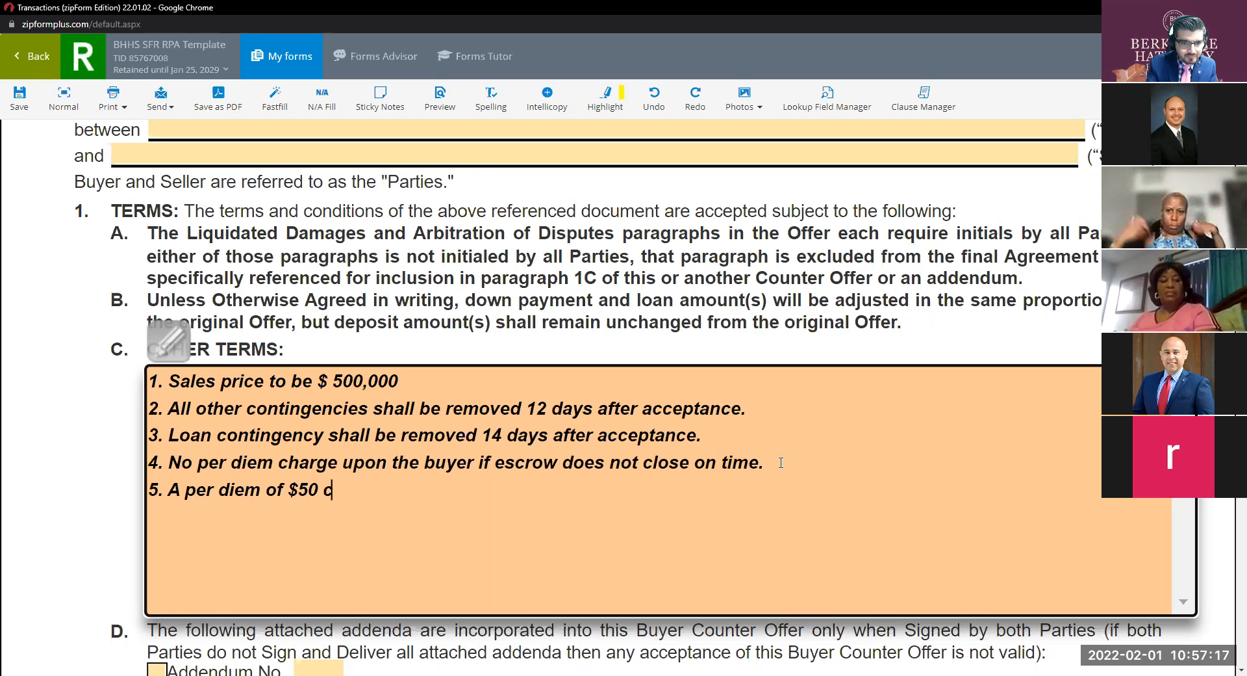
text(harge to the biuye)
Finish term 5 with 'for every day that goes beyond the COE.' and start item 6.
key(BackSpace)
key(BackSpace)
key(BackSpace)
key(BackSpace)
text(uyer)
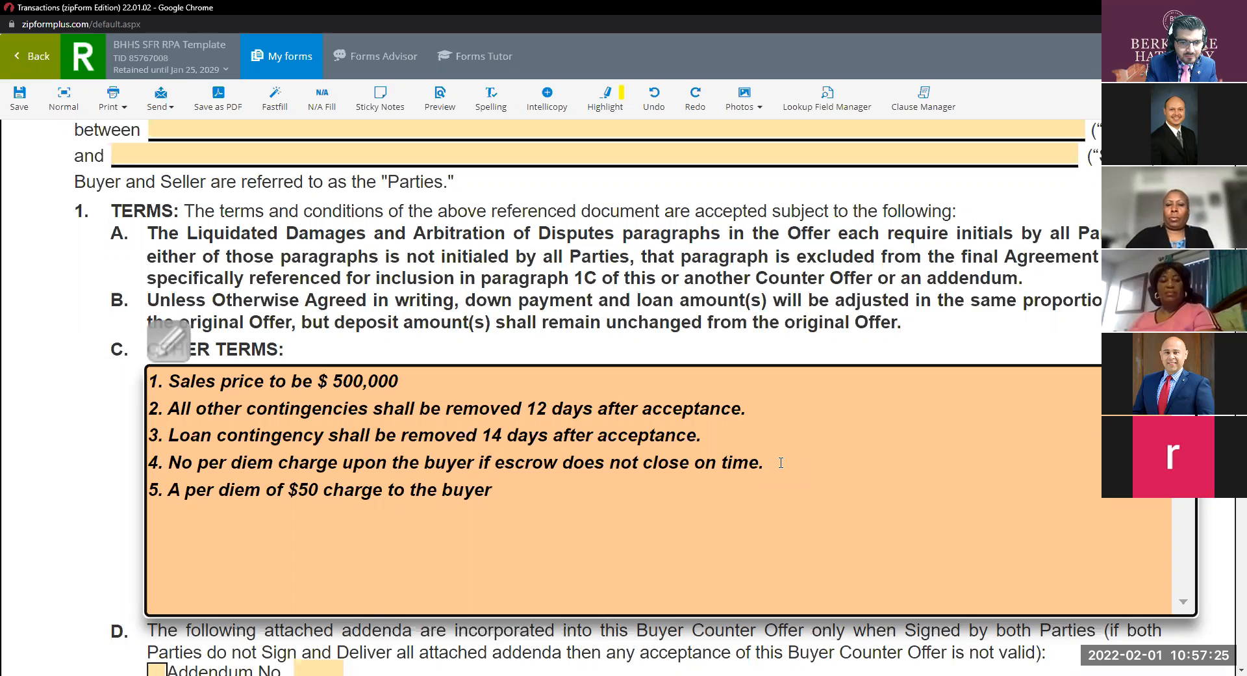
text(a)
key(BackSpace)
text(for every da)
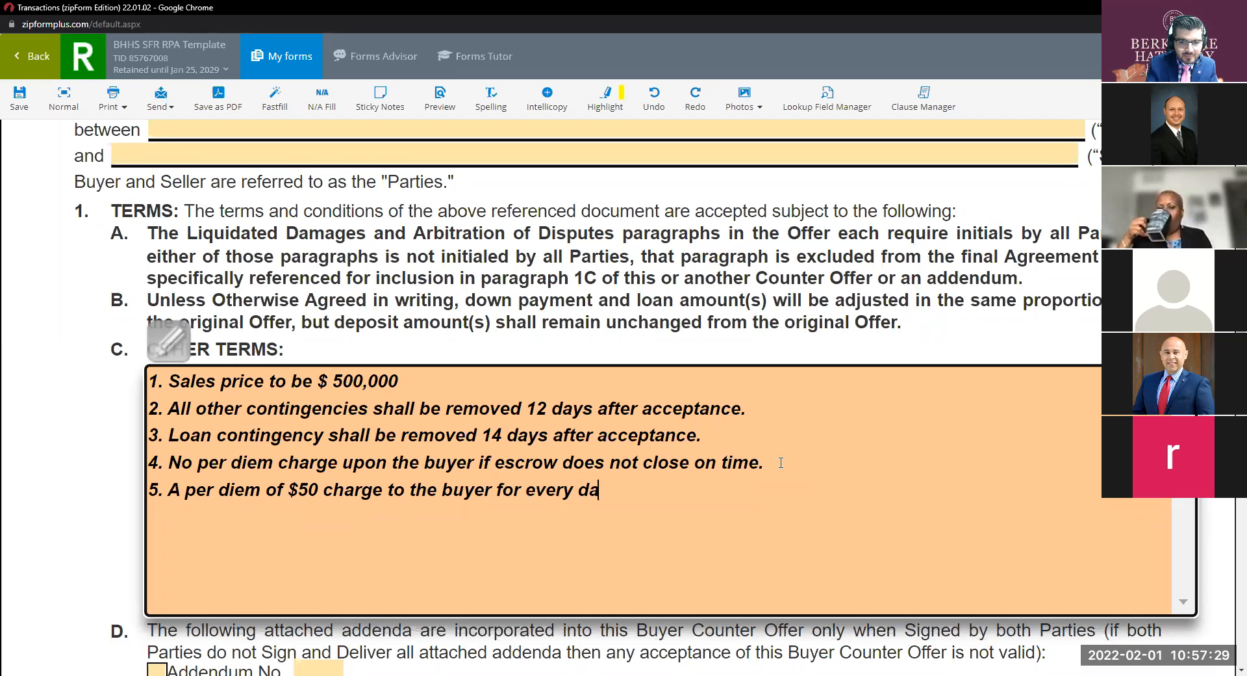
text(y that goe)
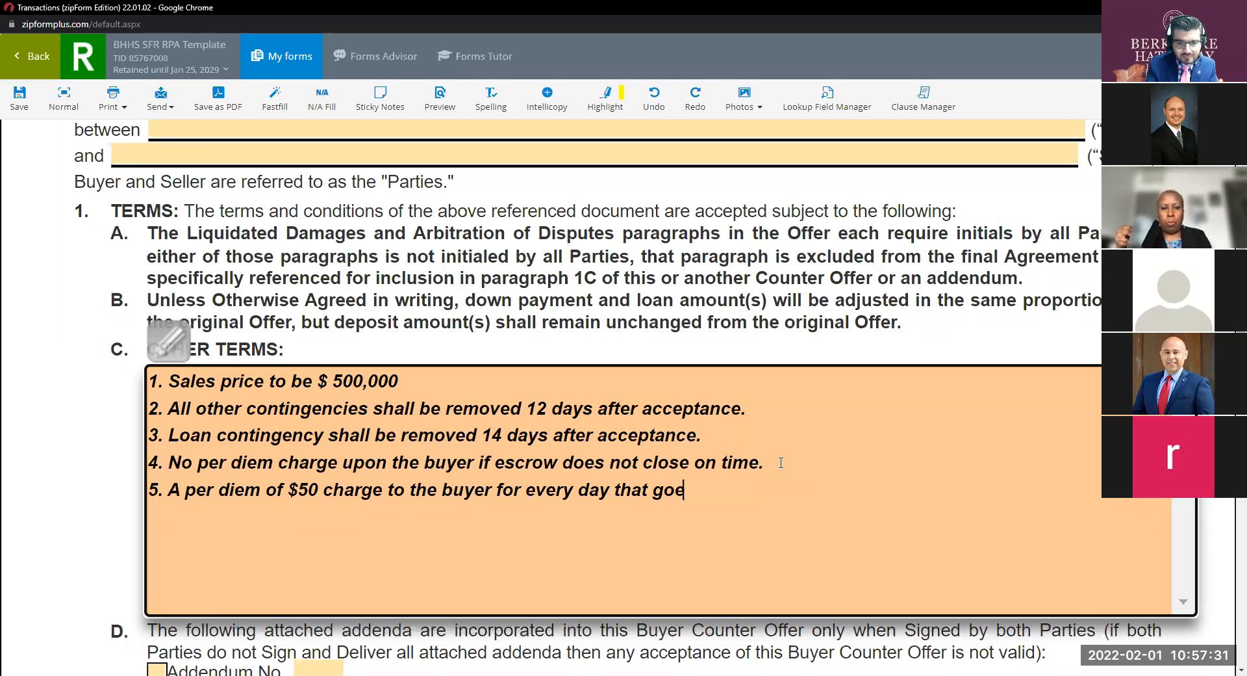
text(s beyond th)
key(BackSpace)
key(BackSpace)
key(BackSpace)
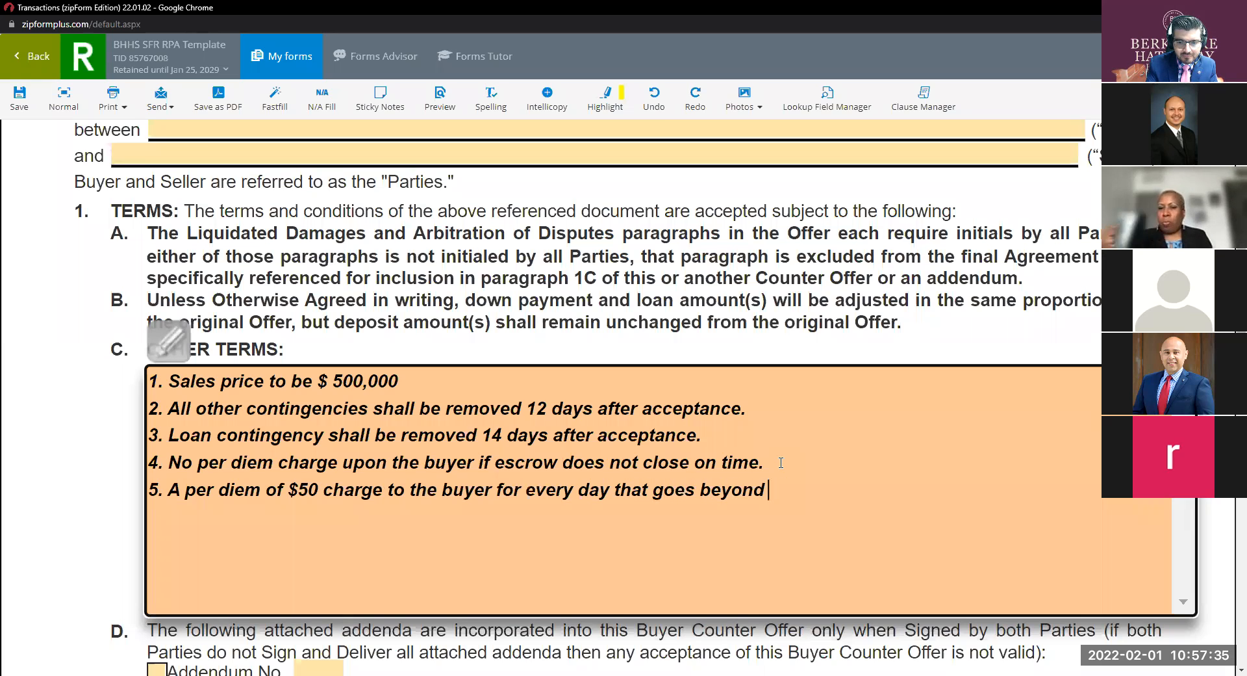
text(the COE.)
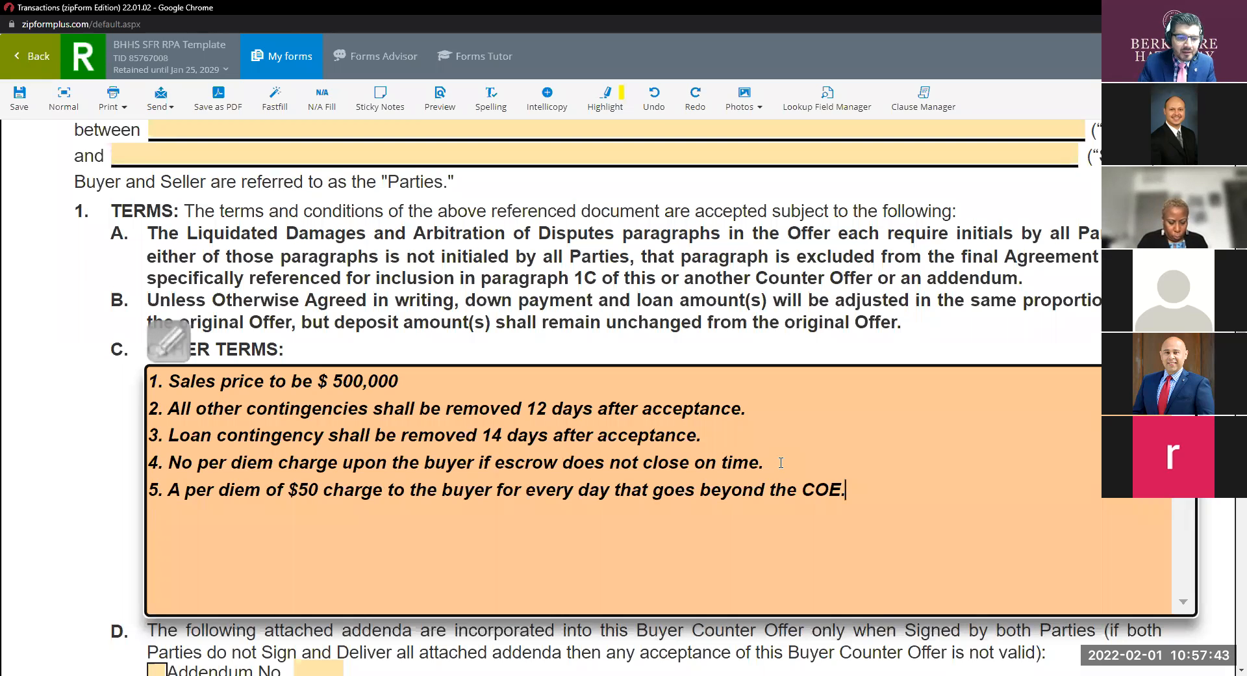
key(Return)
text(6.)
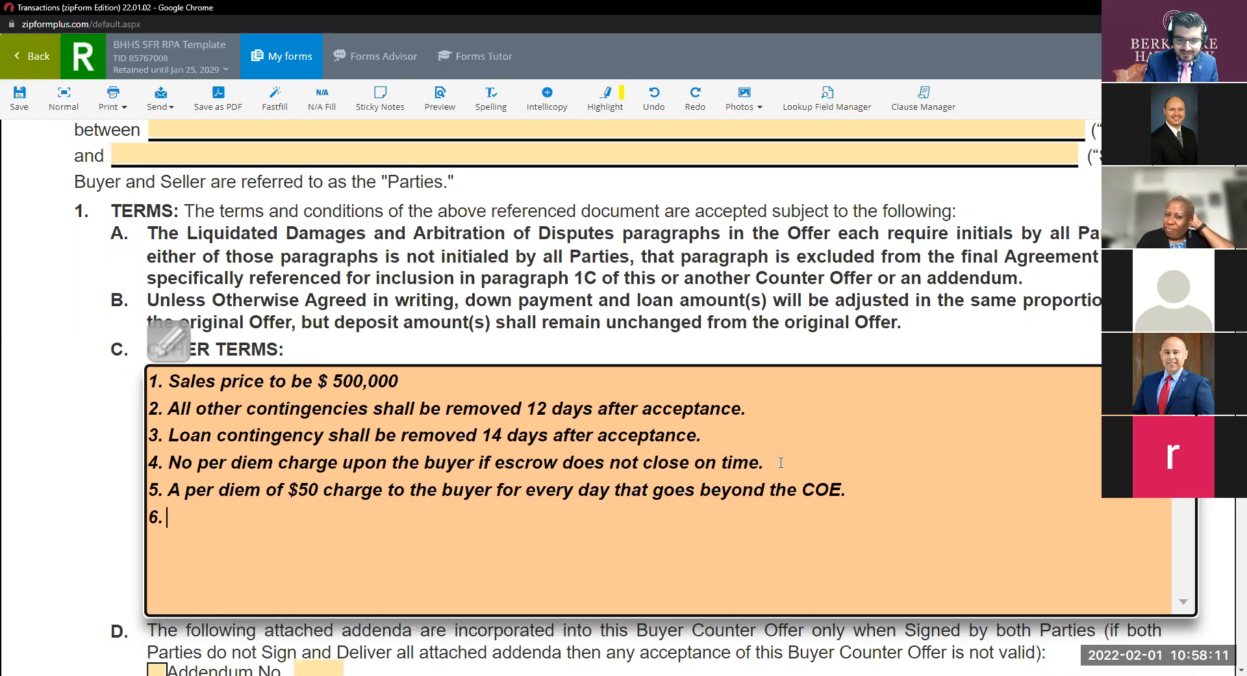
After '6.', type 'Seller to remain in possession 10 days after close'.
scroll(758, 315, up, 1)
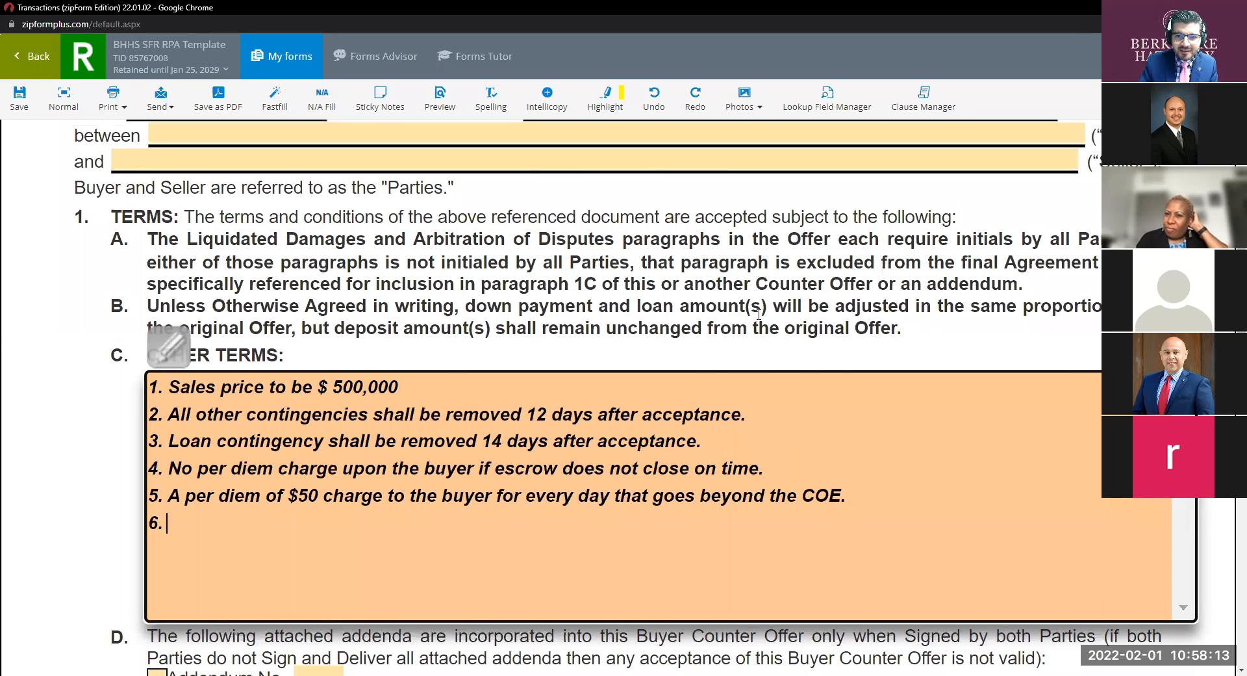
scroll(759, 314, up, 4)
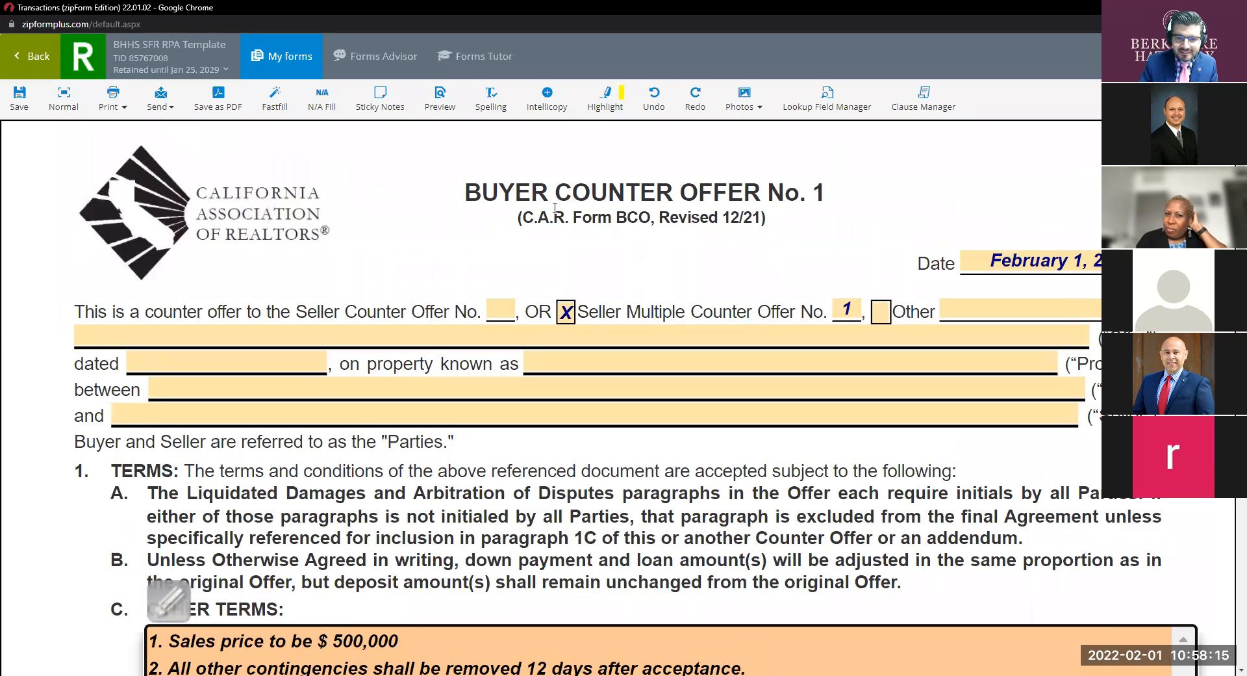
scroll(555, 207, down, 3)
scroll(555, 208, up, 3)
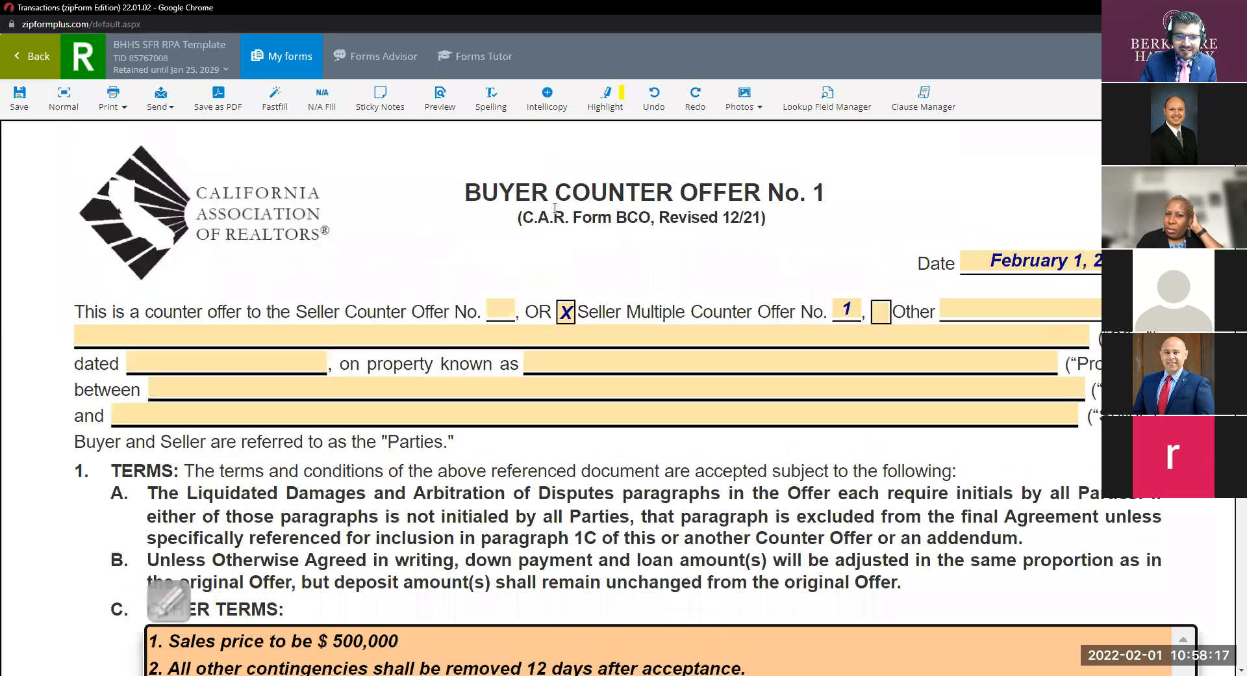
scroll(470, 184, down, 7)
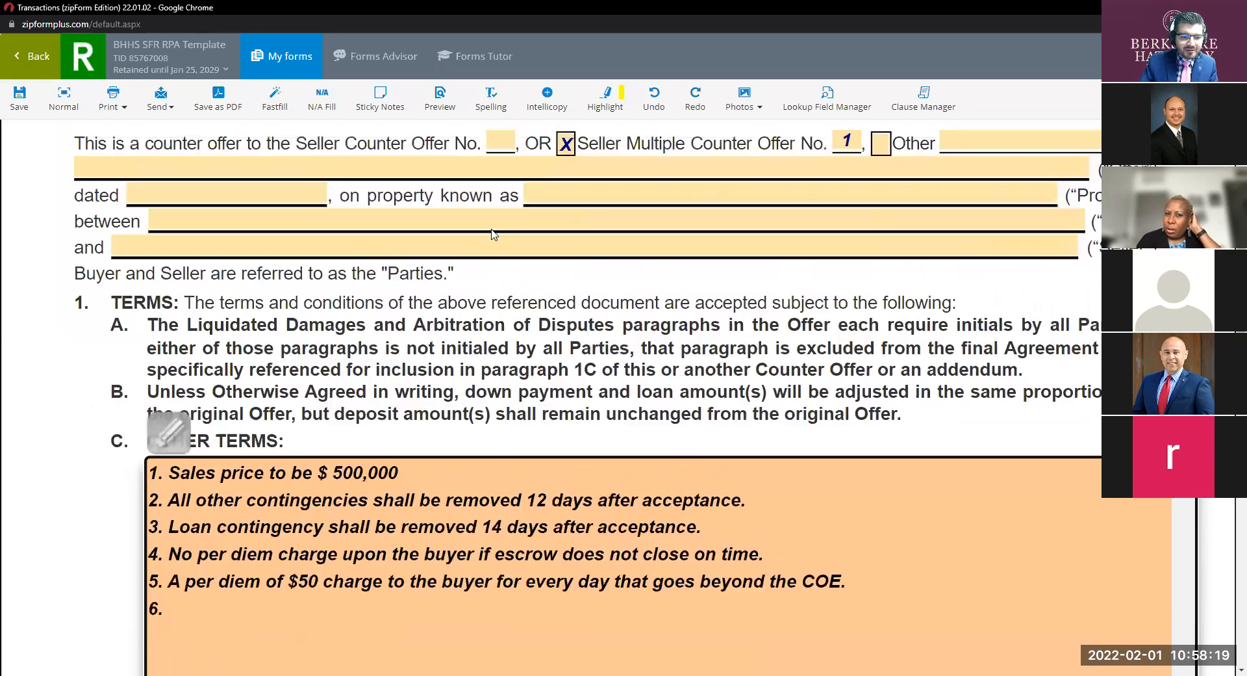
click(322, 358)
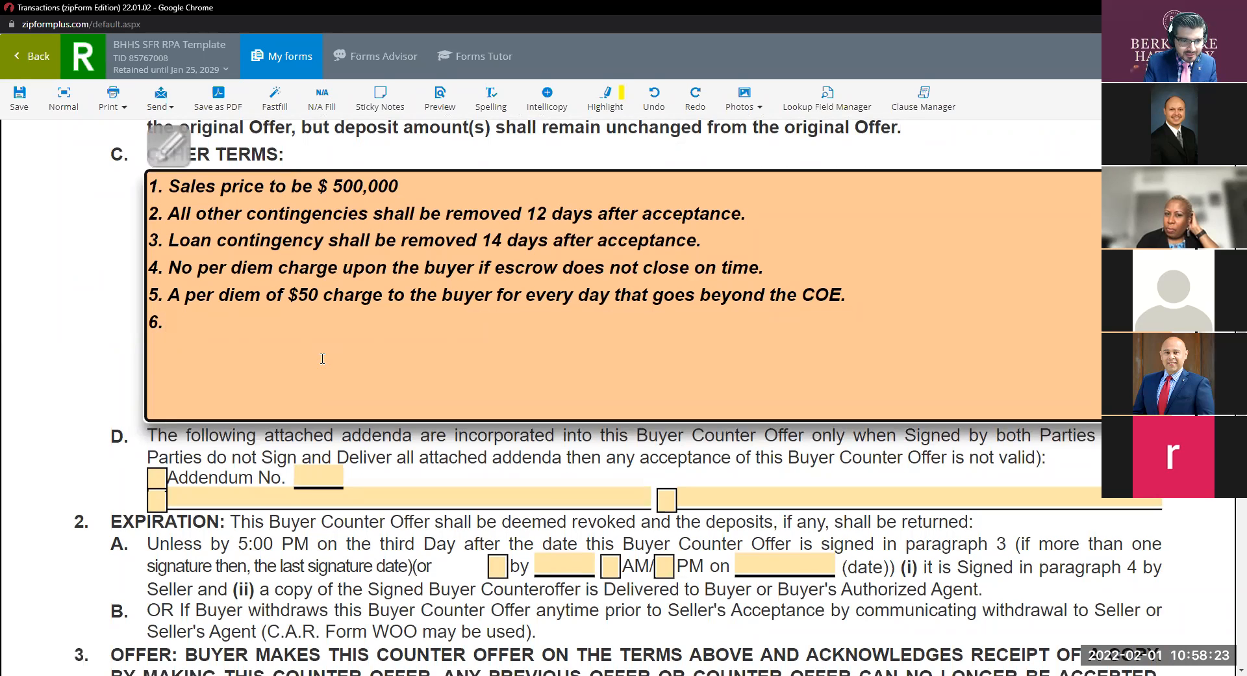
text(Seller to remain on)
key(BackSpace)
key(BackSpace)
key(BackSpace)
text(in pp)
key(BackSpace)
text(osse)
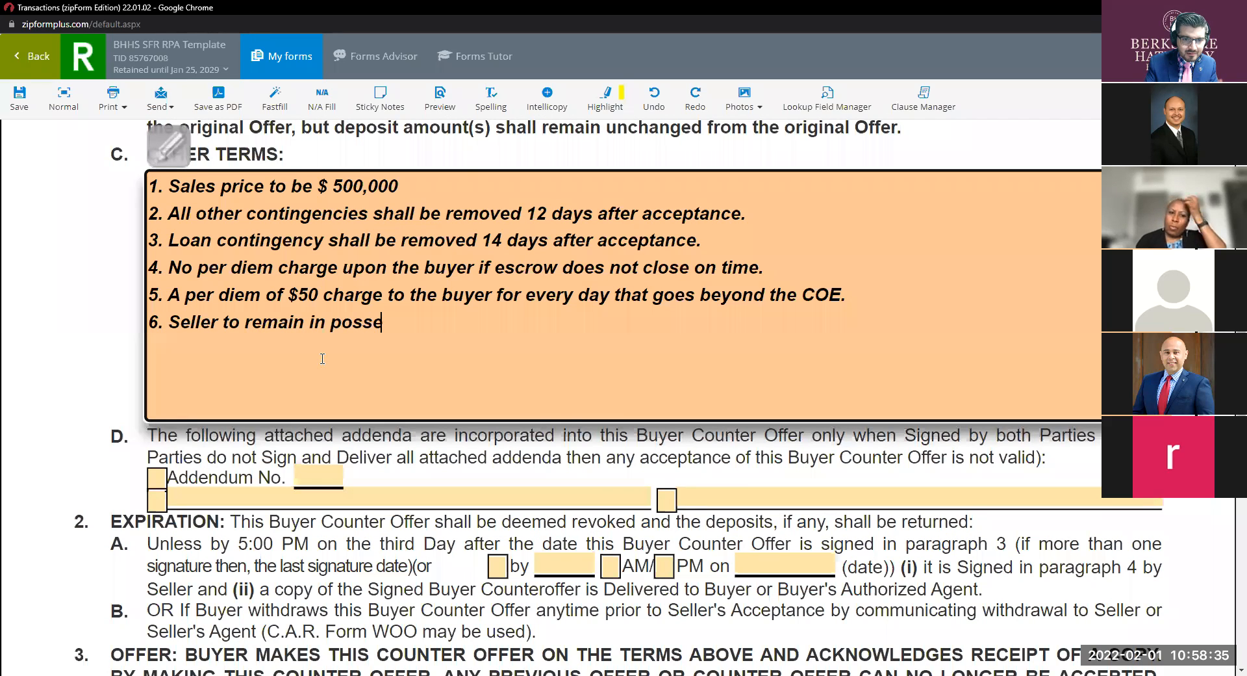
text(ssion 10)
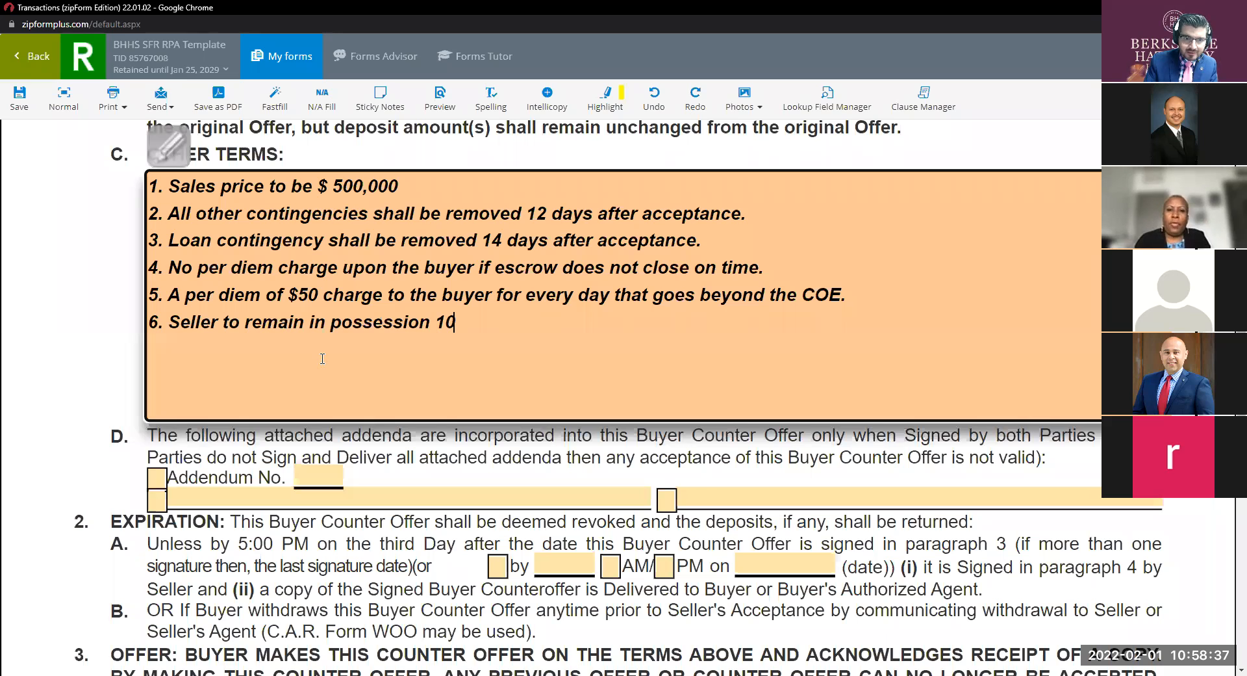
text( days aft)
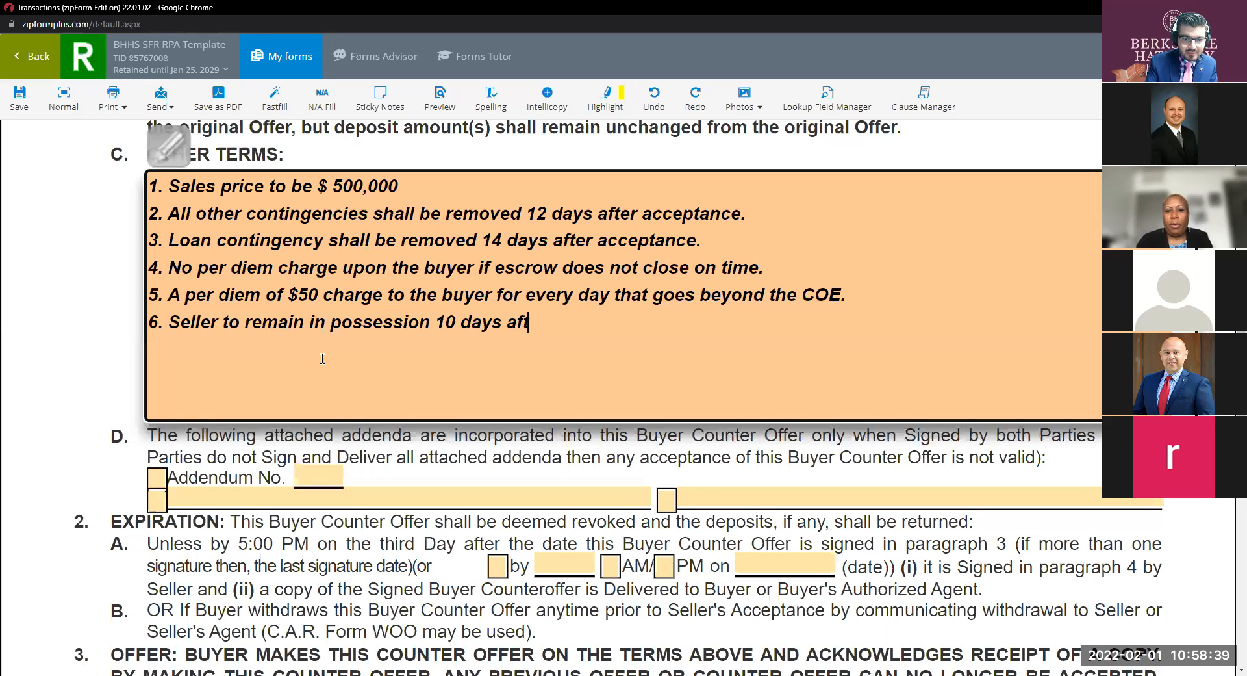
text(er close)
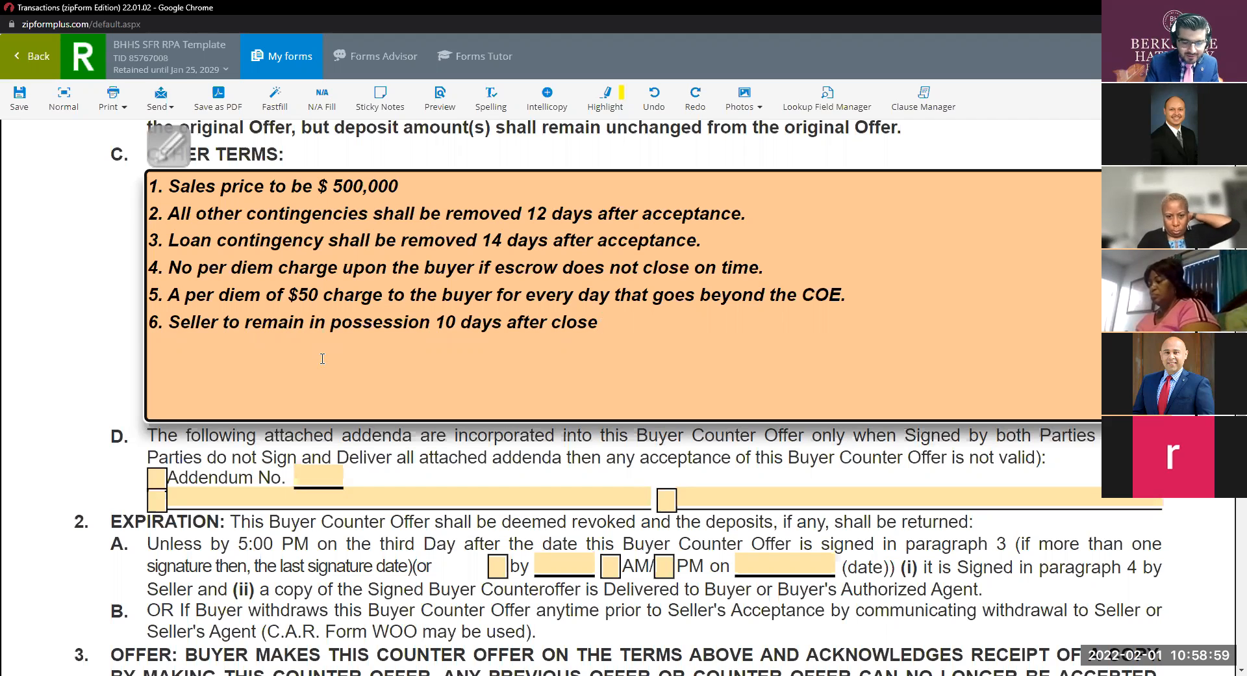
Complete term 6 with 'at buyers PITI.'.
text(af)
key(BackSpace)
text(t)
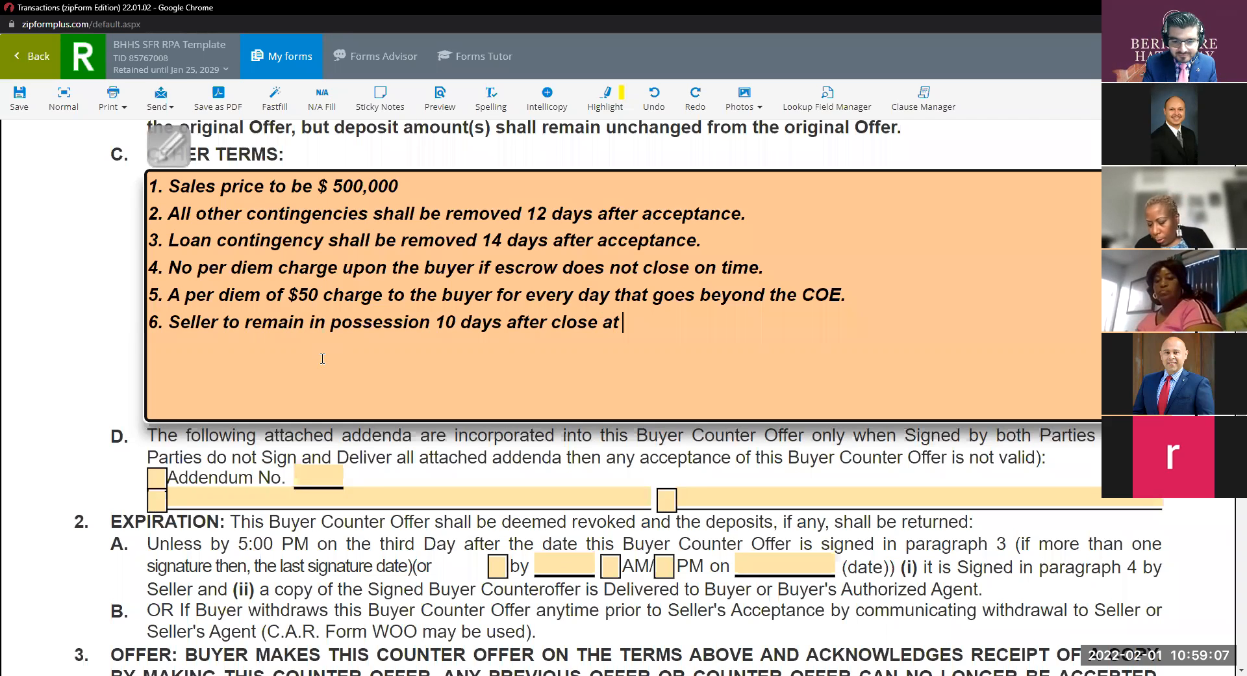
text(buyer)
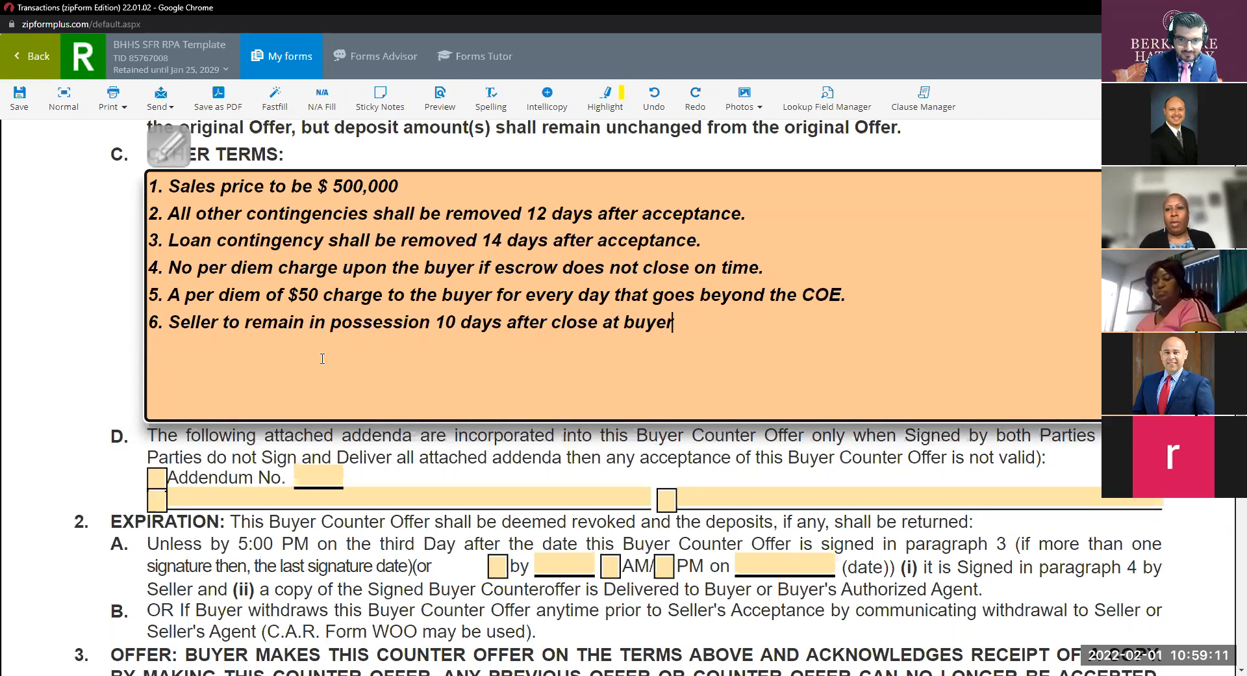
text(s PIT)
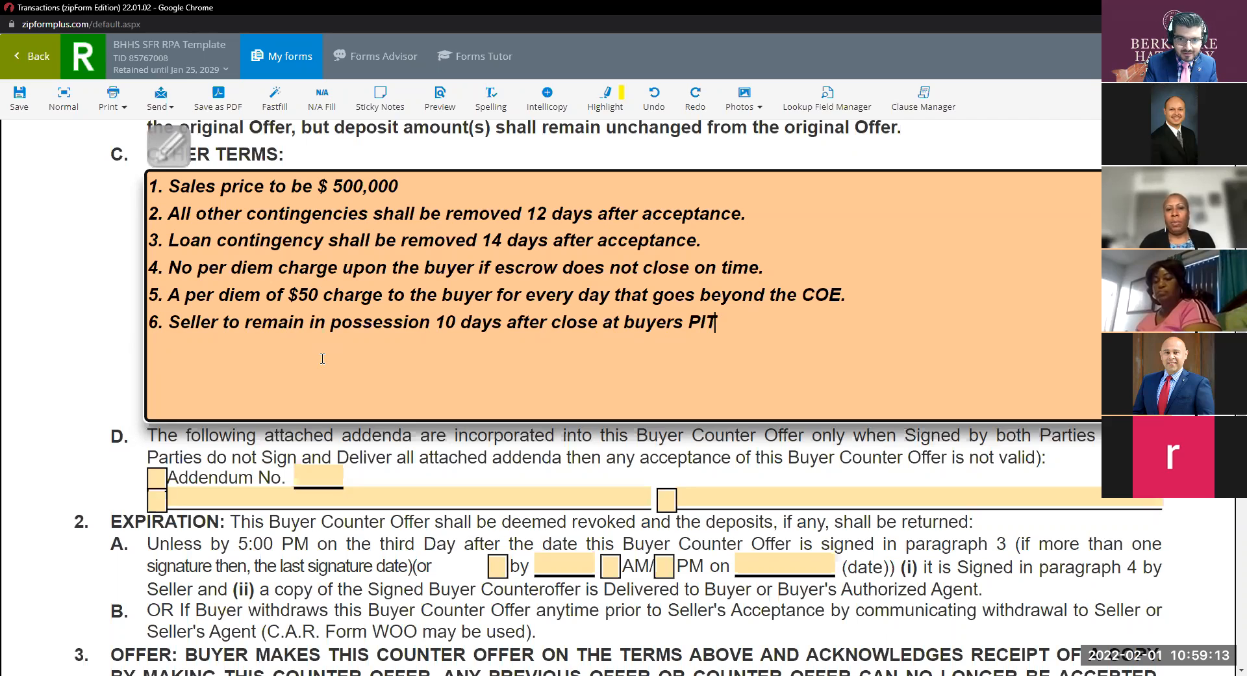
text(I.)
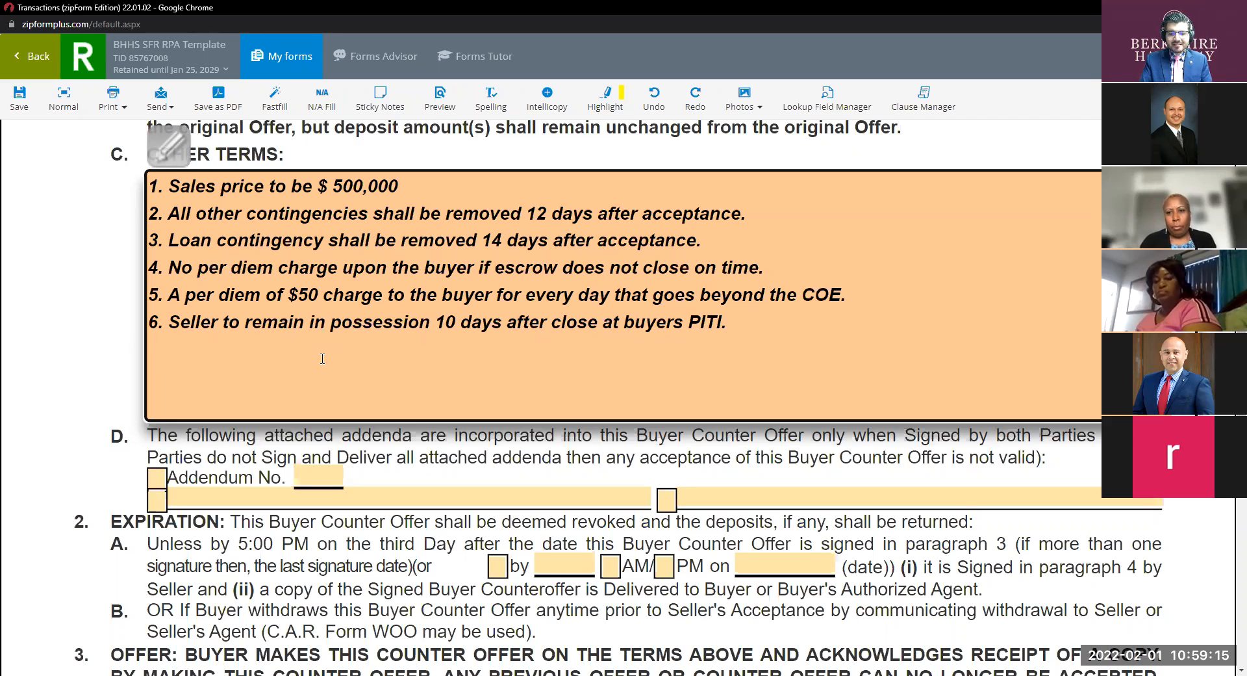
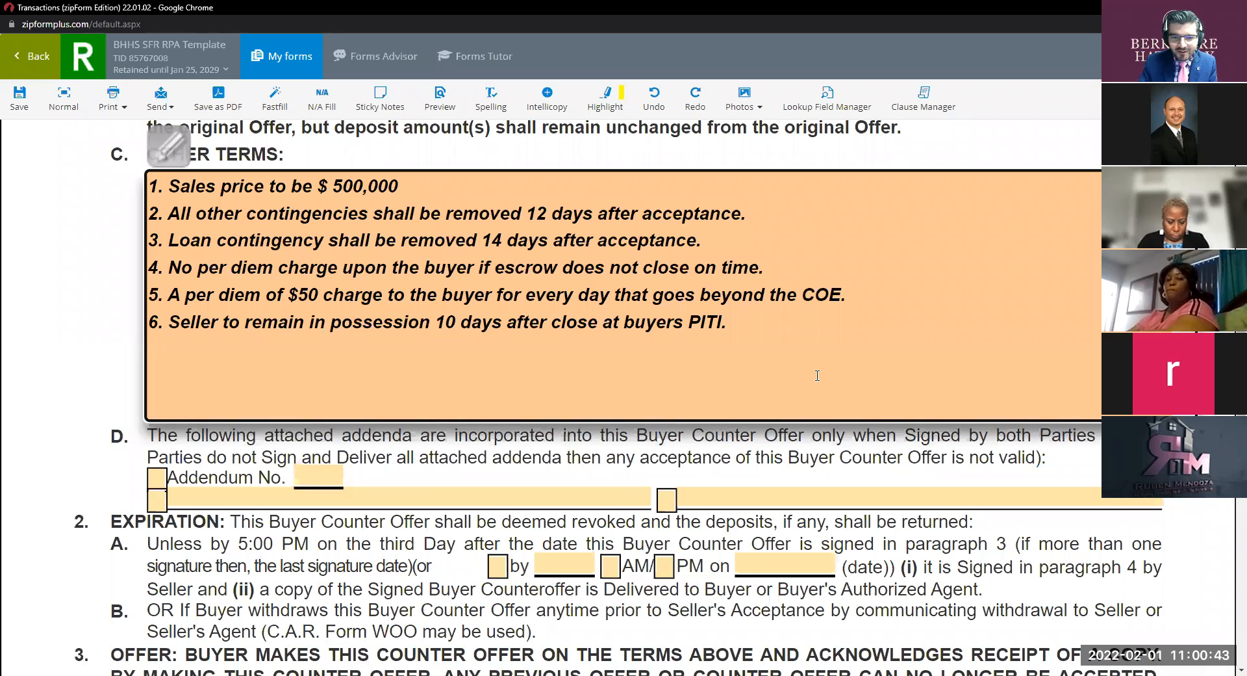
Add term 7: appraisal contingency remains in effect, removed 7 days after acceptance; begin '8.'.
click(797, 349)
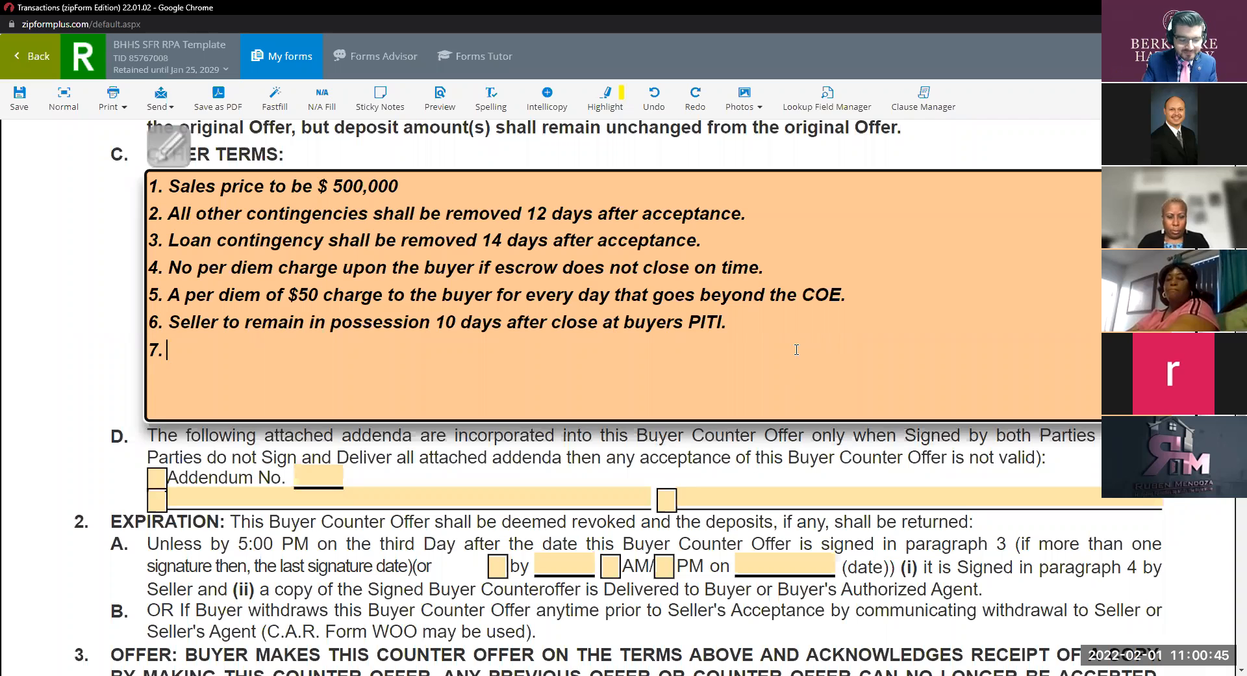
text(Appr)
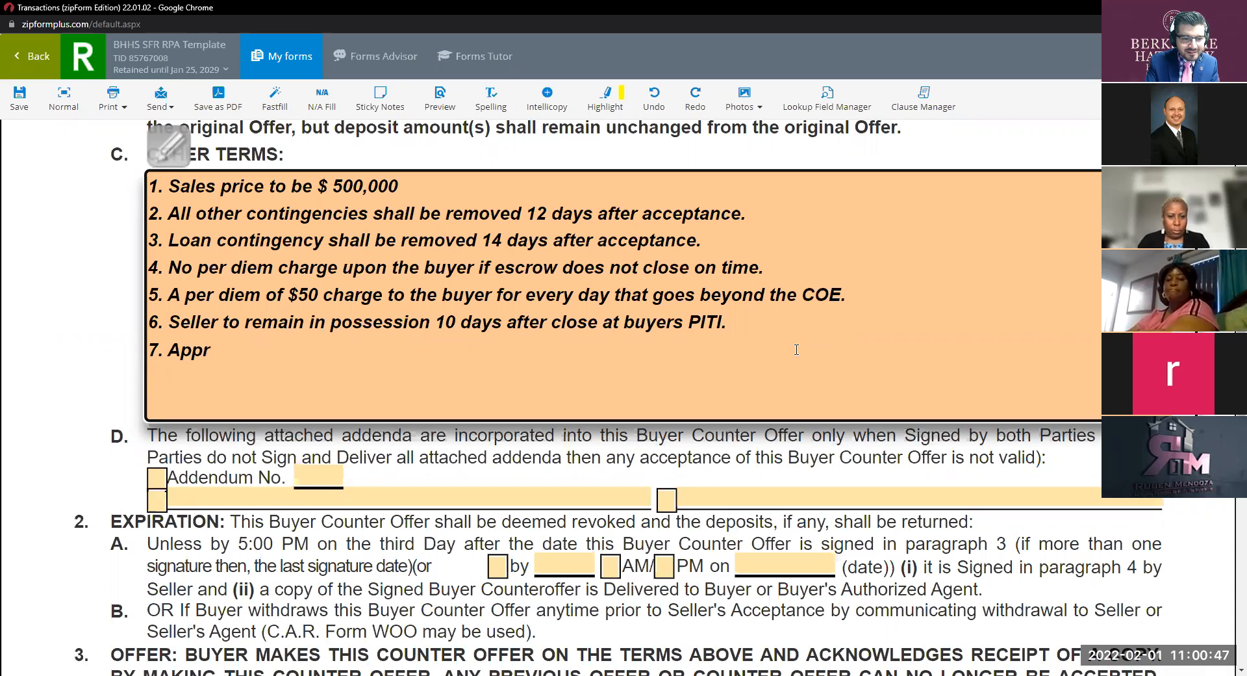
text(isal con)
key(BackSpace)
key(BackSpace)
key(BackSpace)
key(BackSpace)
key(BackSpace)
key(BackSpace)
key(BackSpace)
key(BackSpace)
text(aisal co)
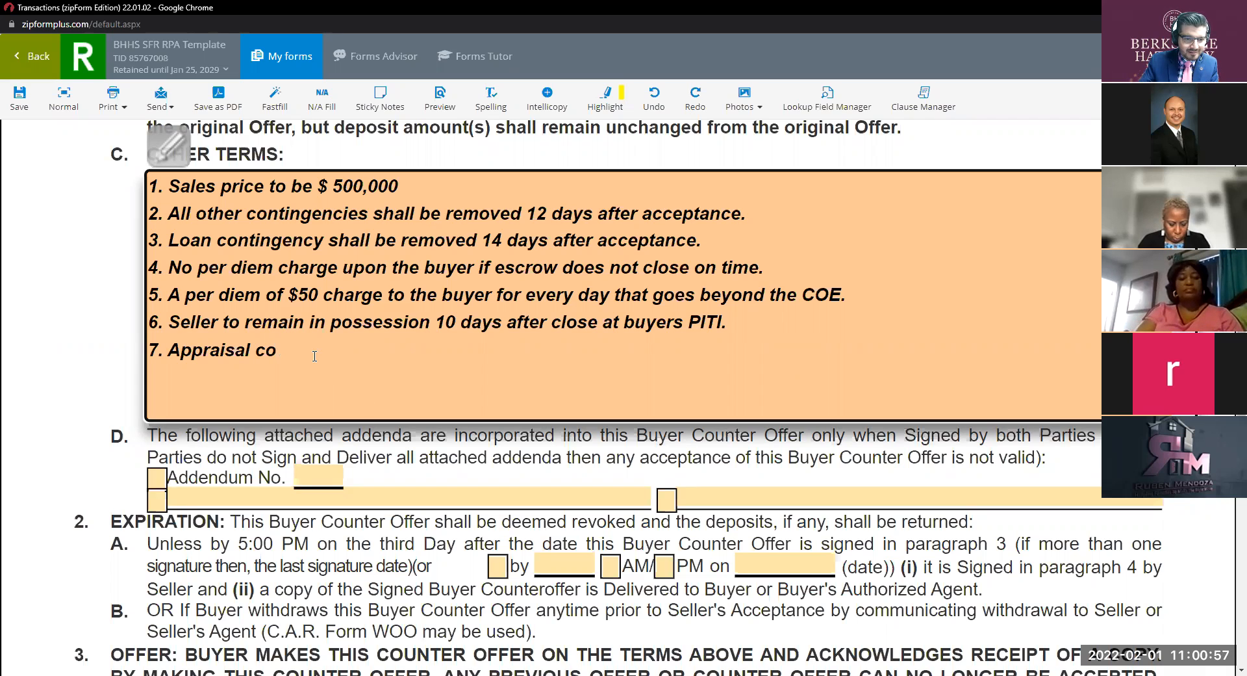
text(nti)
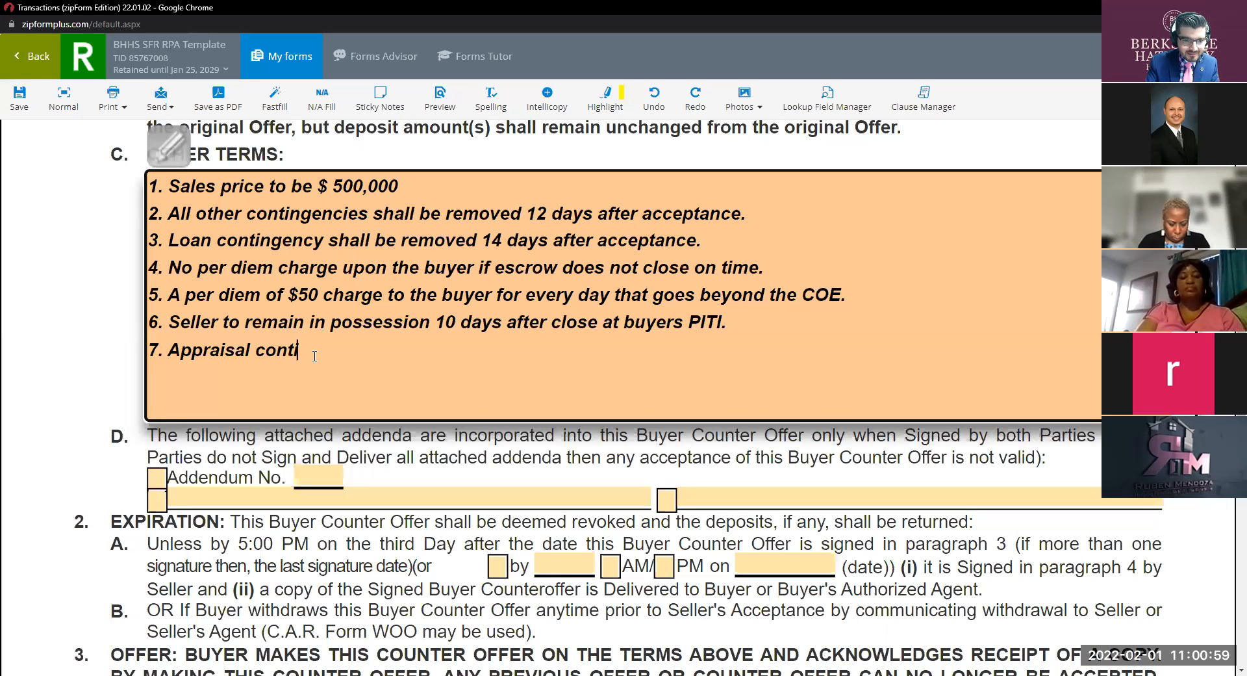
text(gency sha)
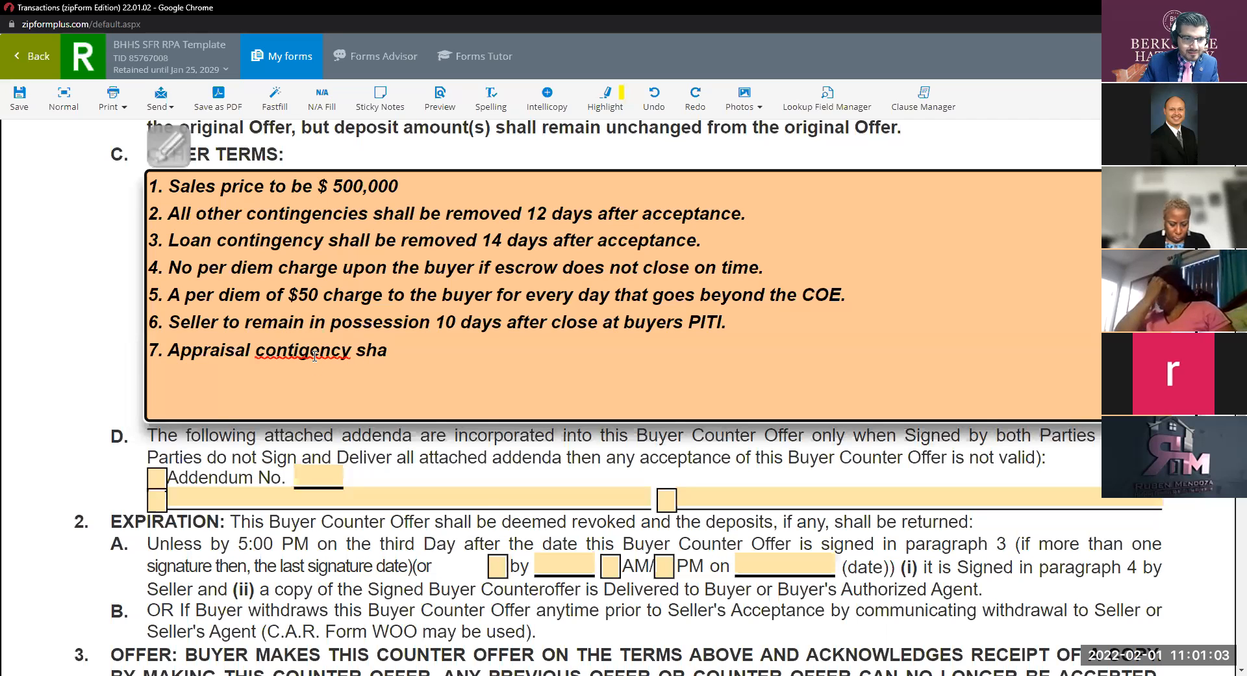
right_click(315, 355)
click(350, 368)
text(ll remai)
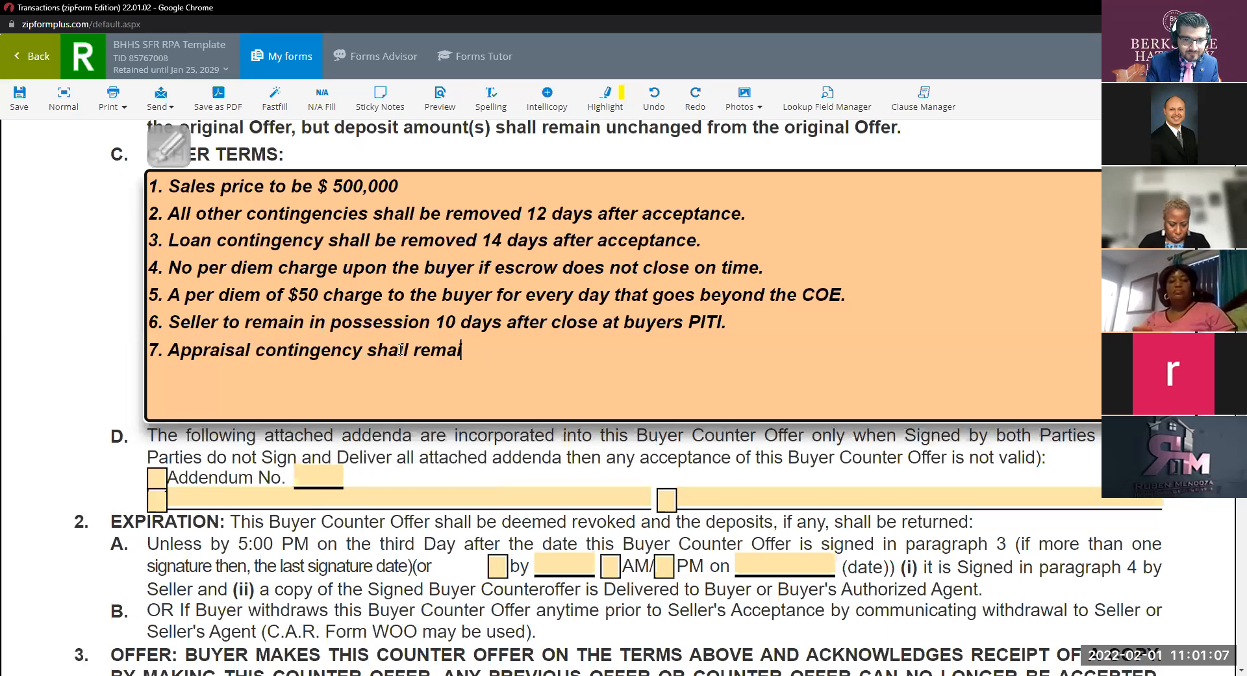
text(n in ef)
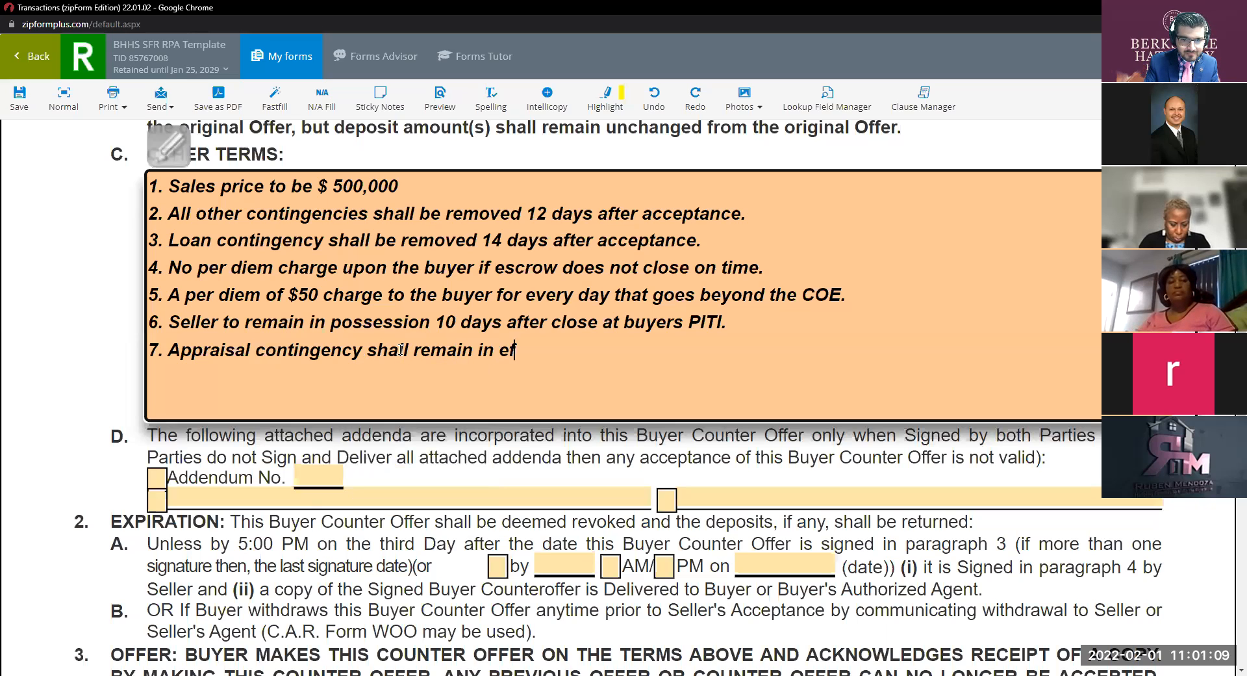
text(fect and )
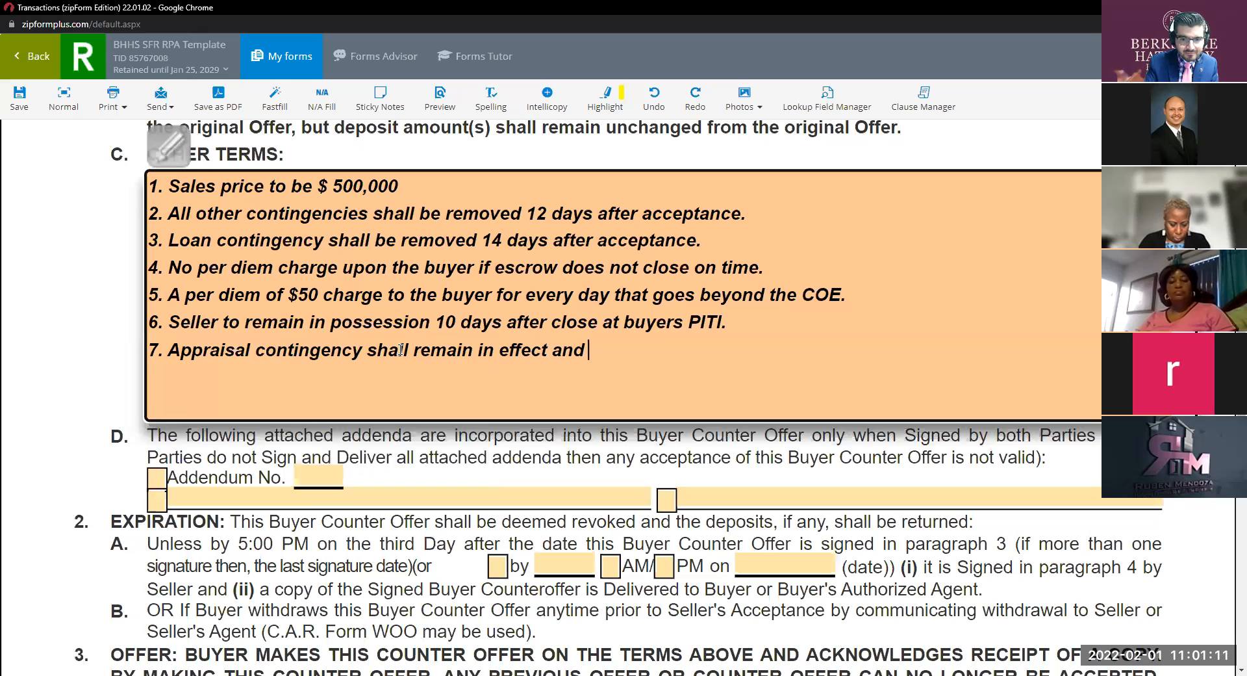
text(shal)
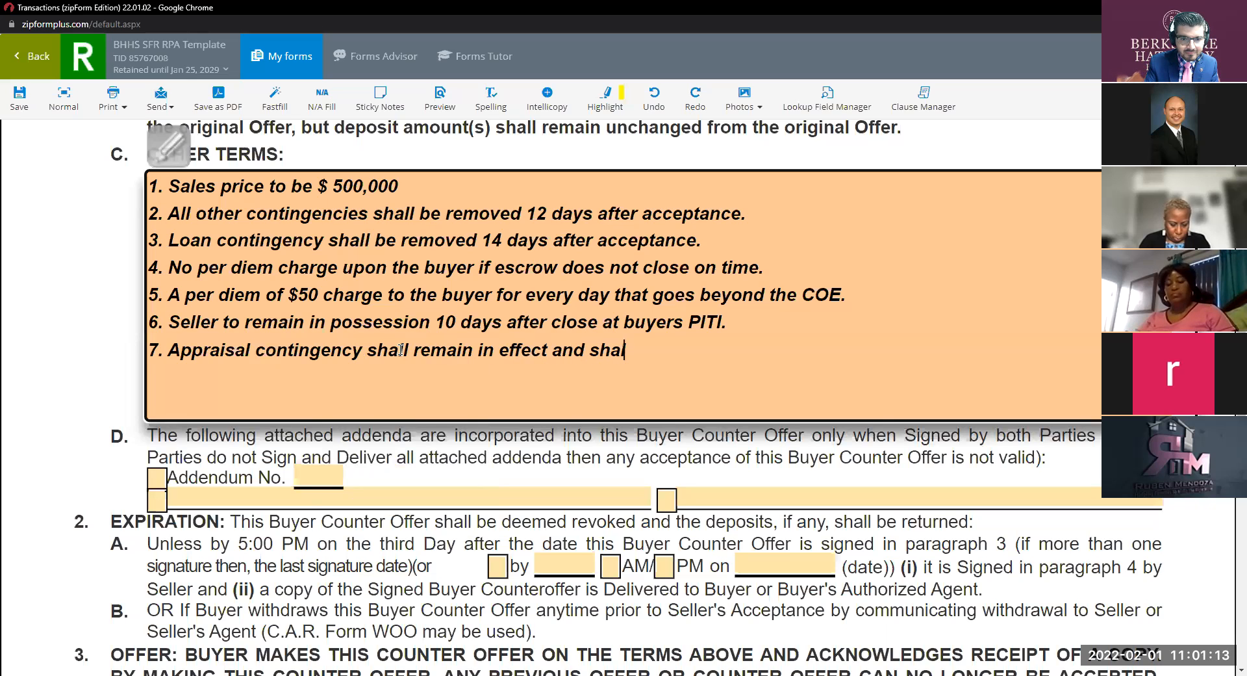
text(l be removed )
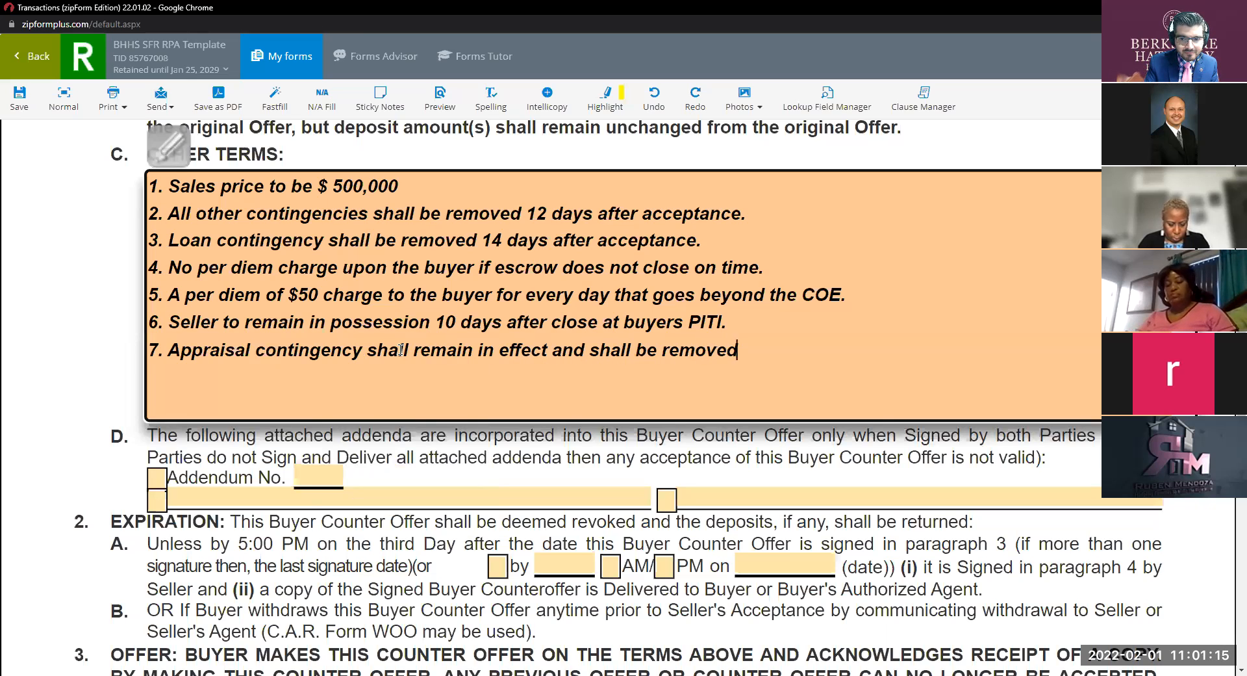
text(7 da)
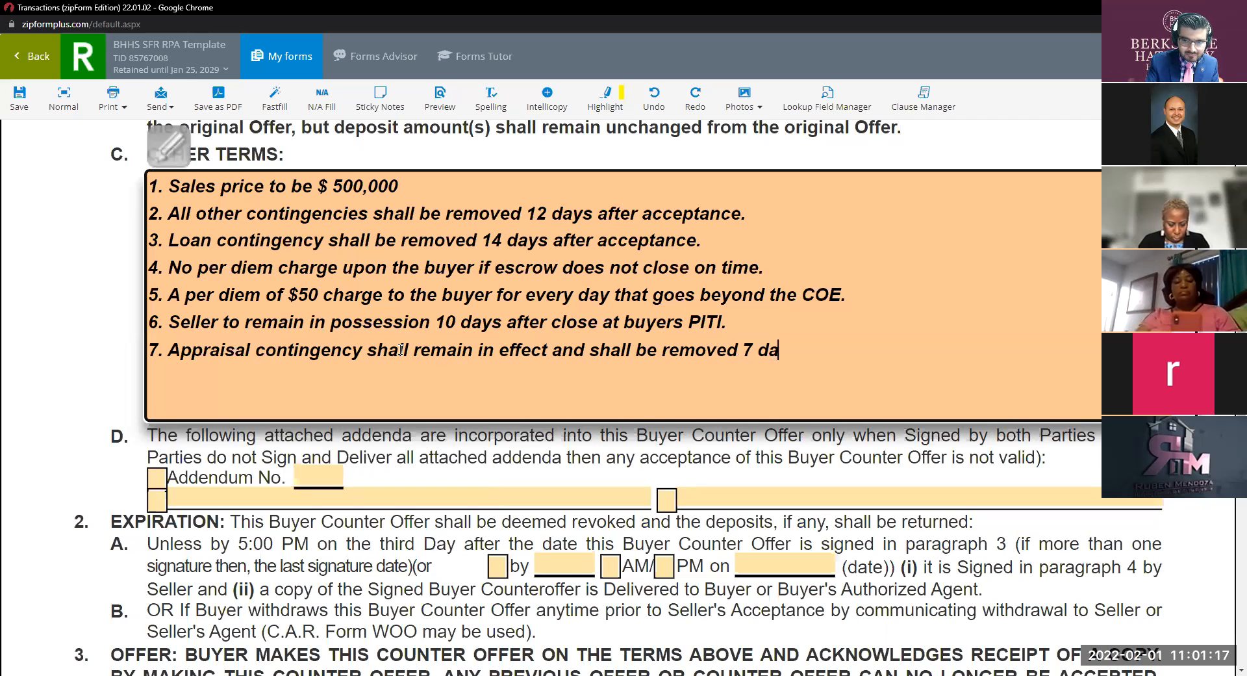
text(ys after a)
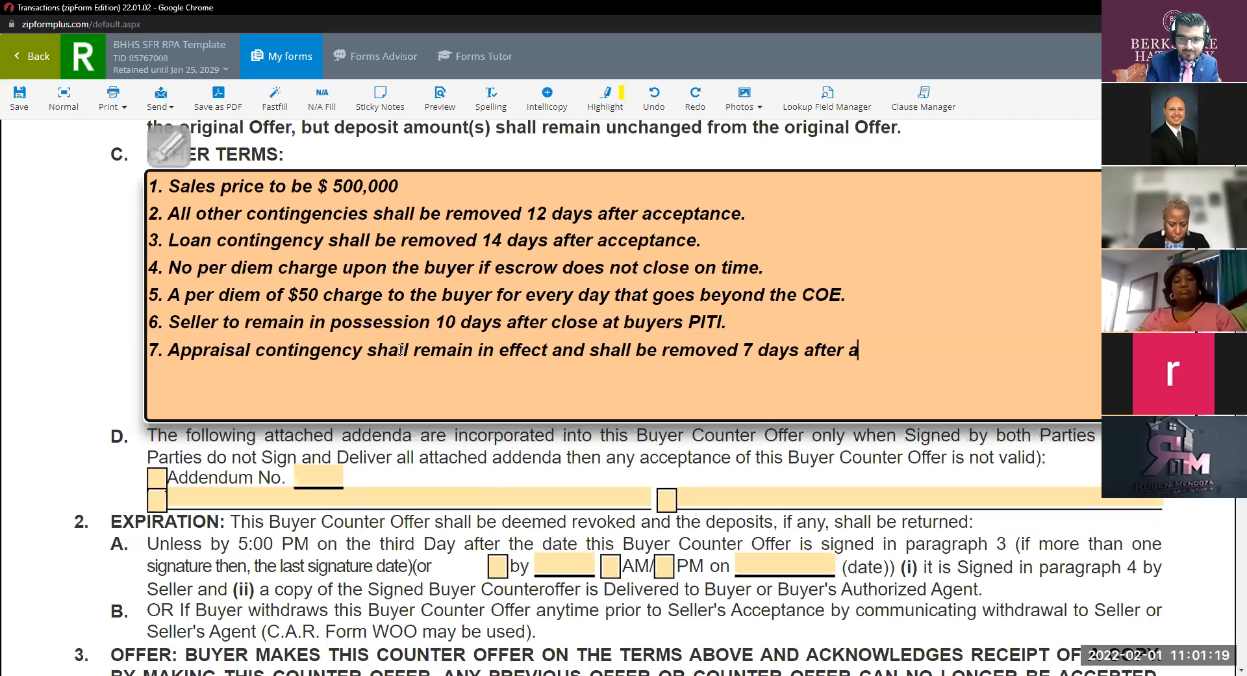
text(cceptance.)
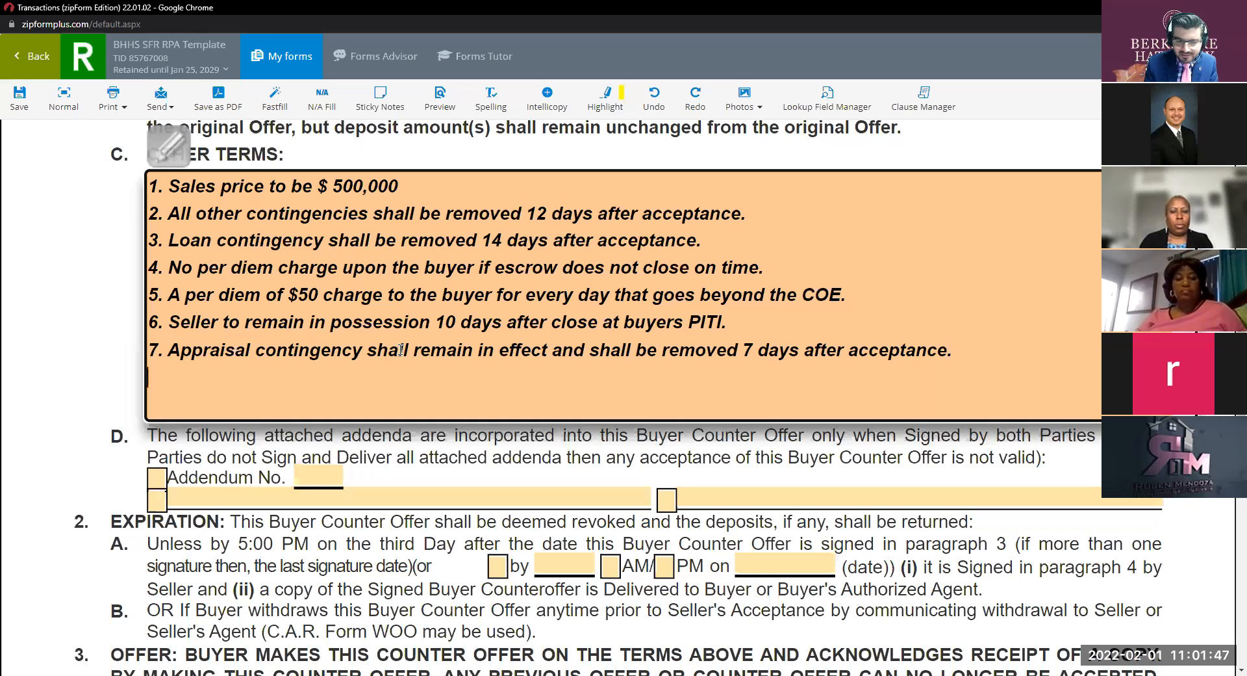
key(Return)
text(8.)
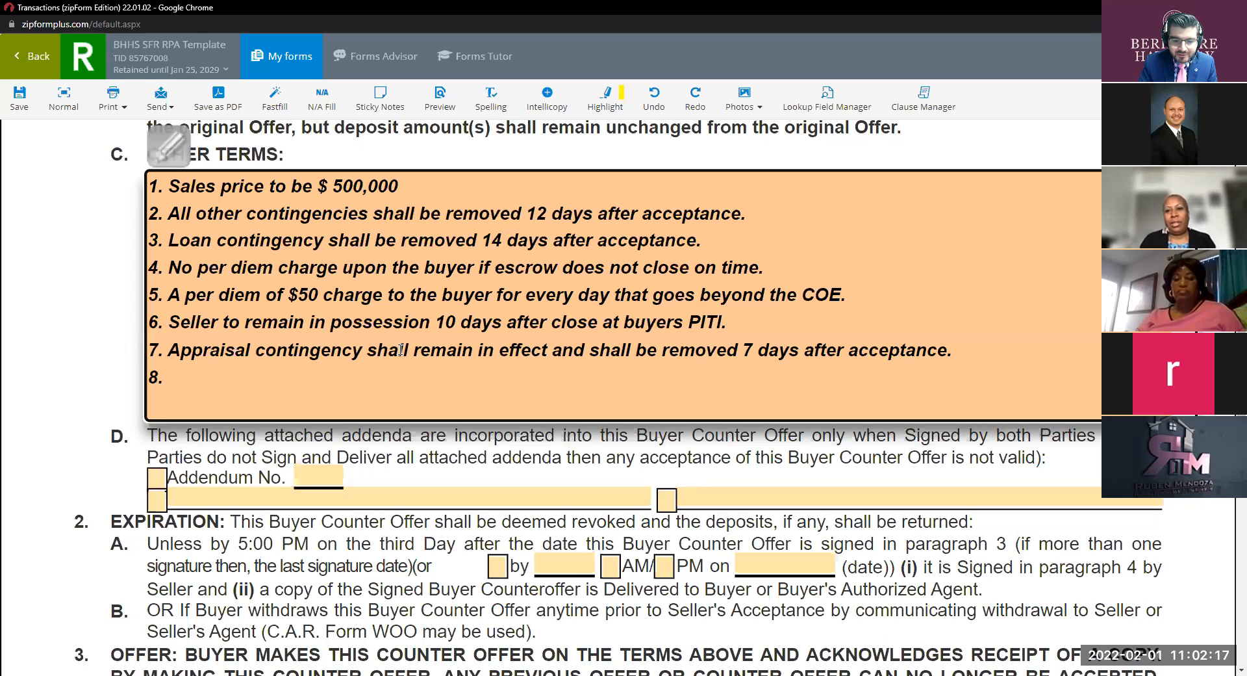
Type term 8 as 'Property to be vacant 10 after the COE'.
text(Pr)
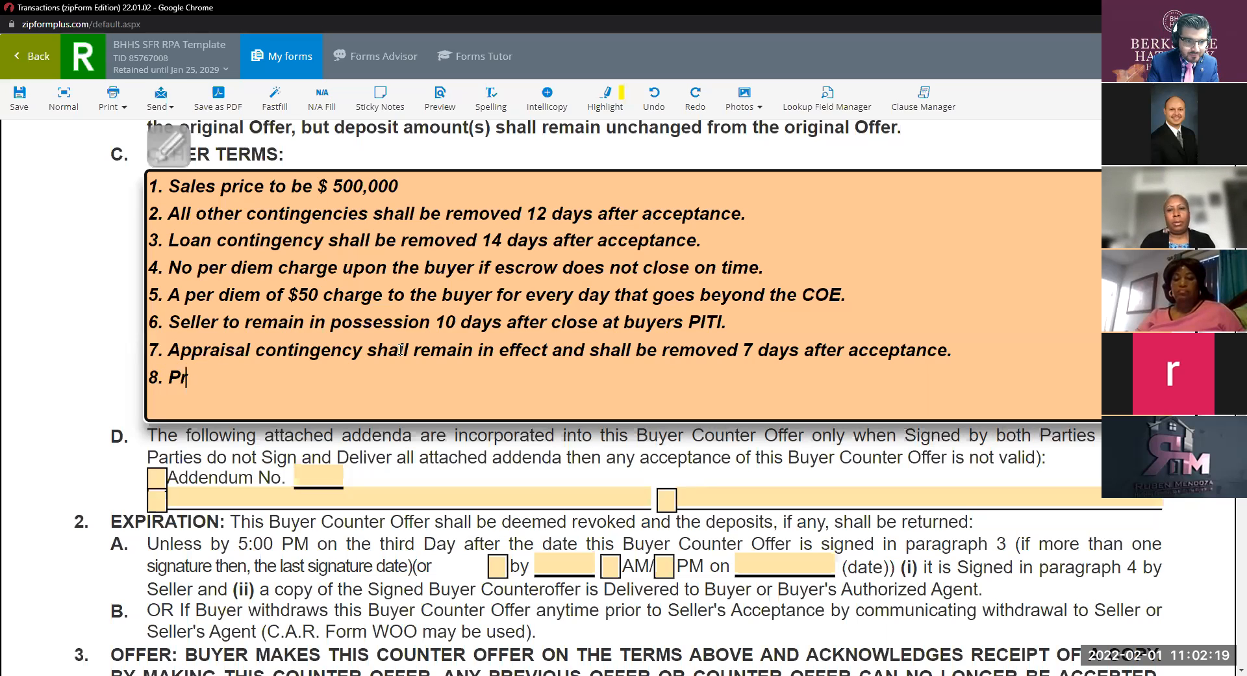
text(ope)
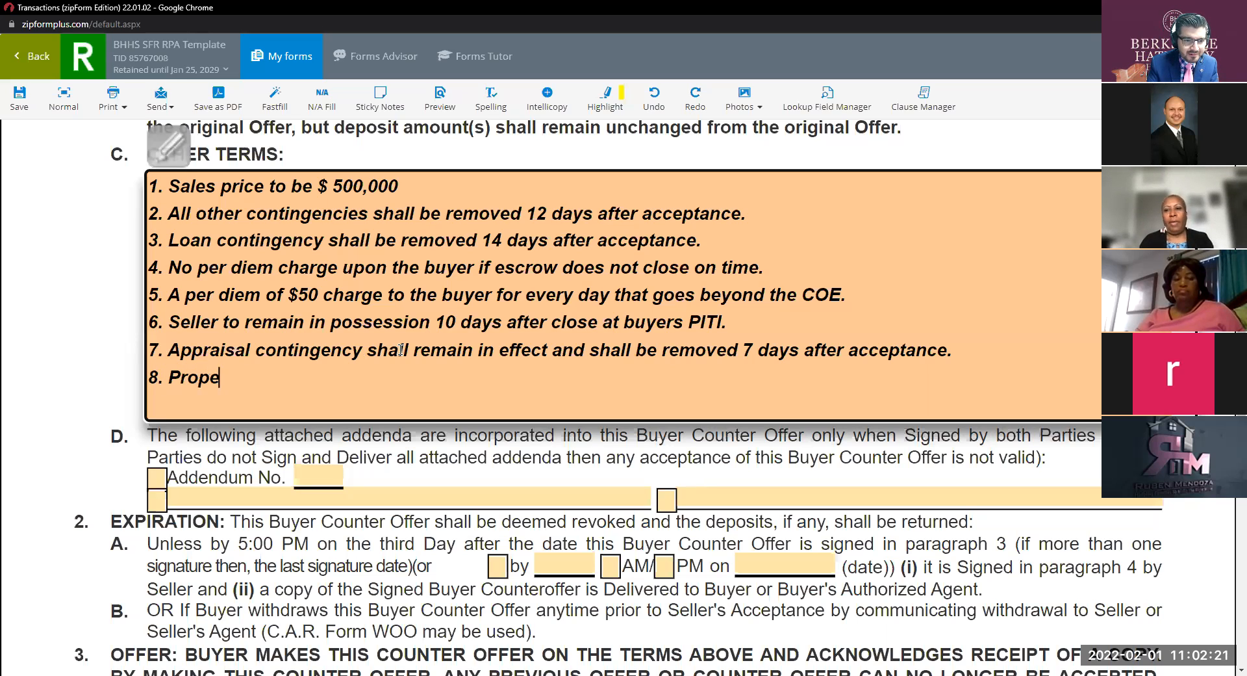
text(rty )
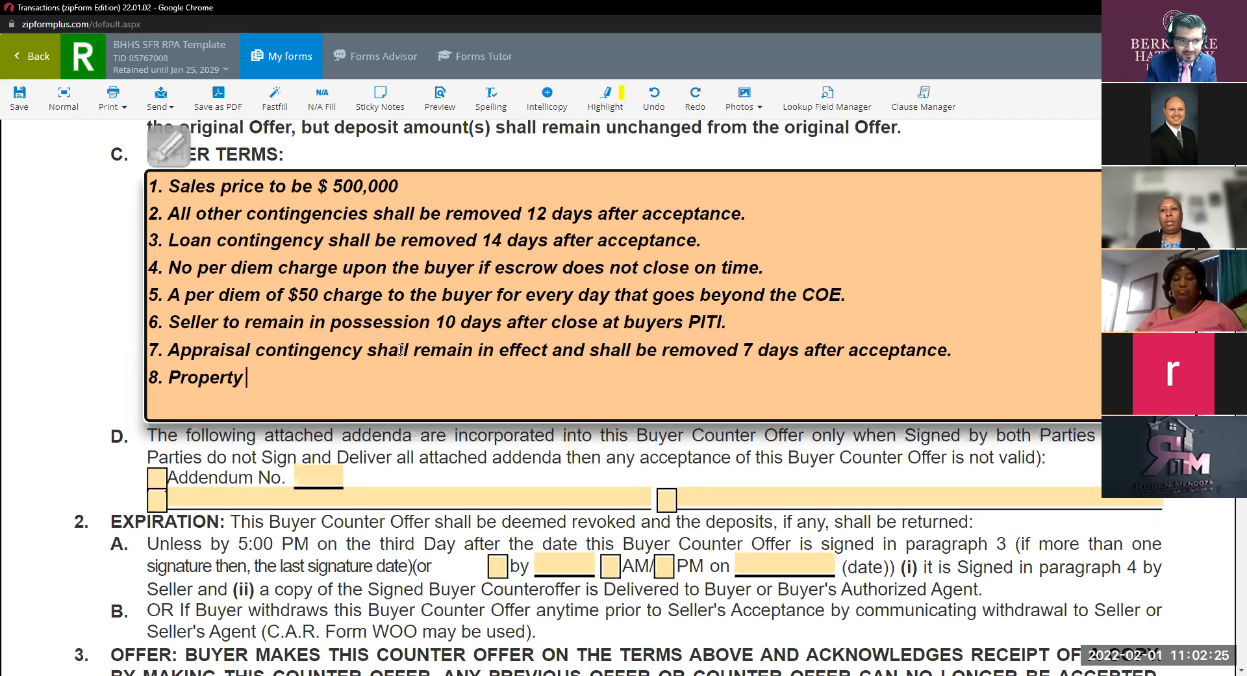
text(to be vacant 40)
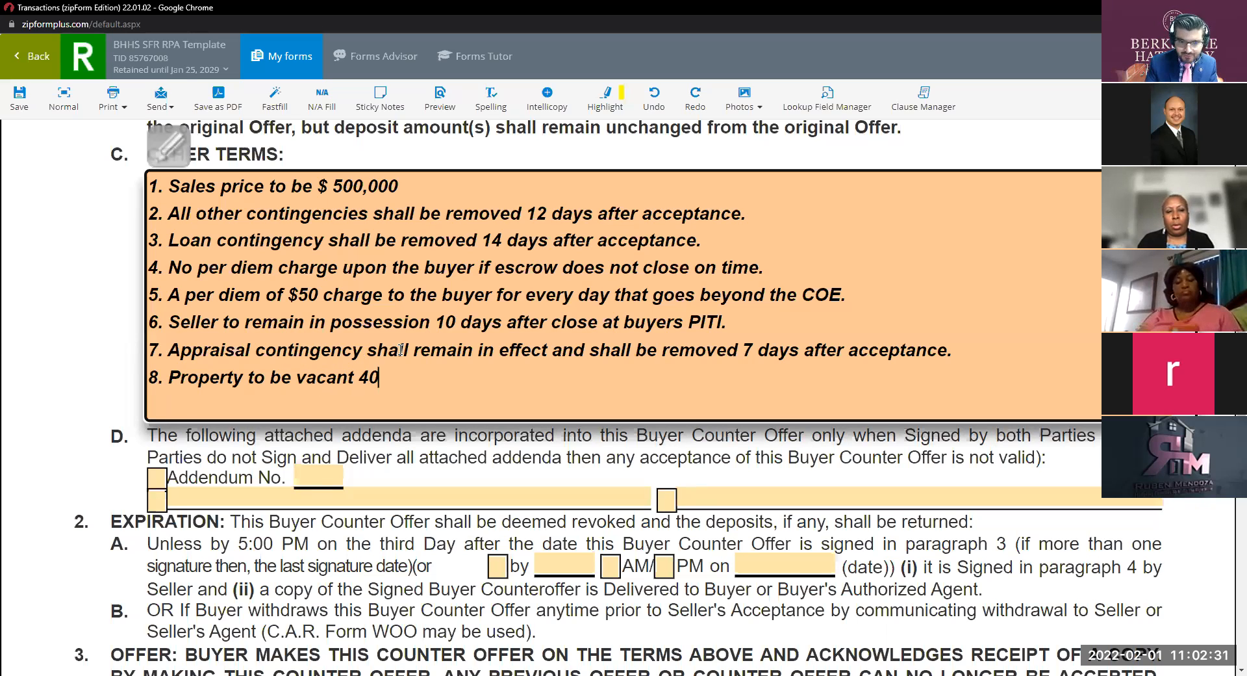
key(BackSpace)
key(BackSpace)
text(010)
key(BackSpace)
key(BackSpace)
key(BackSpace)
text(10 after)
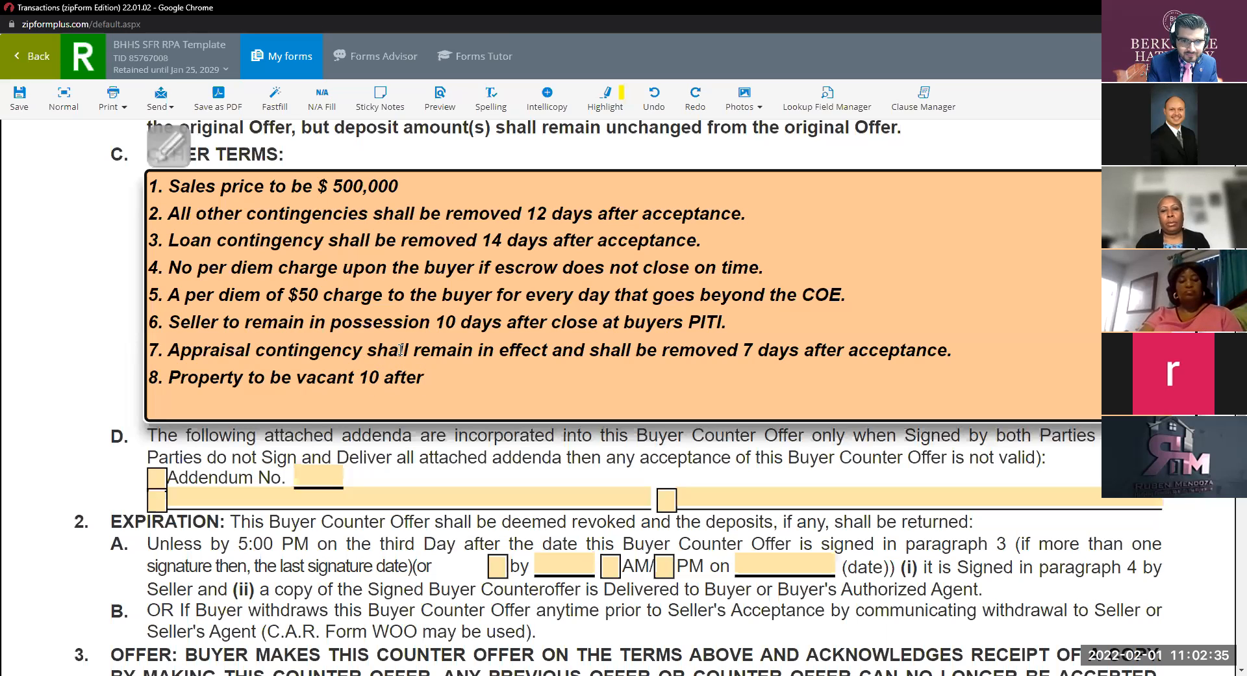
text( the c)
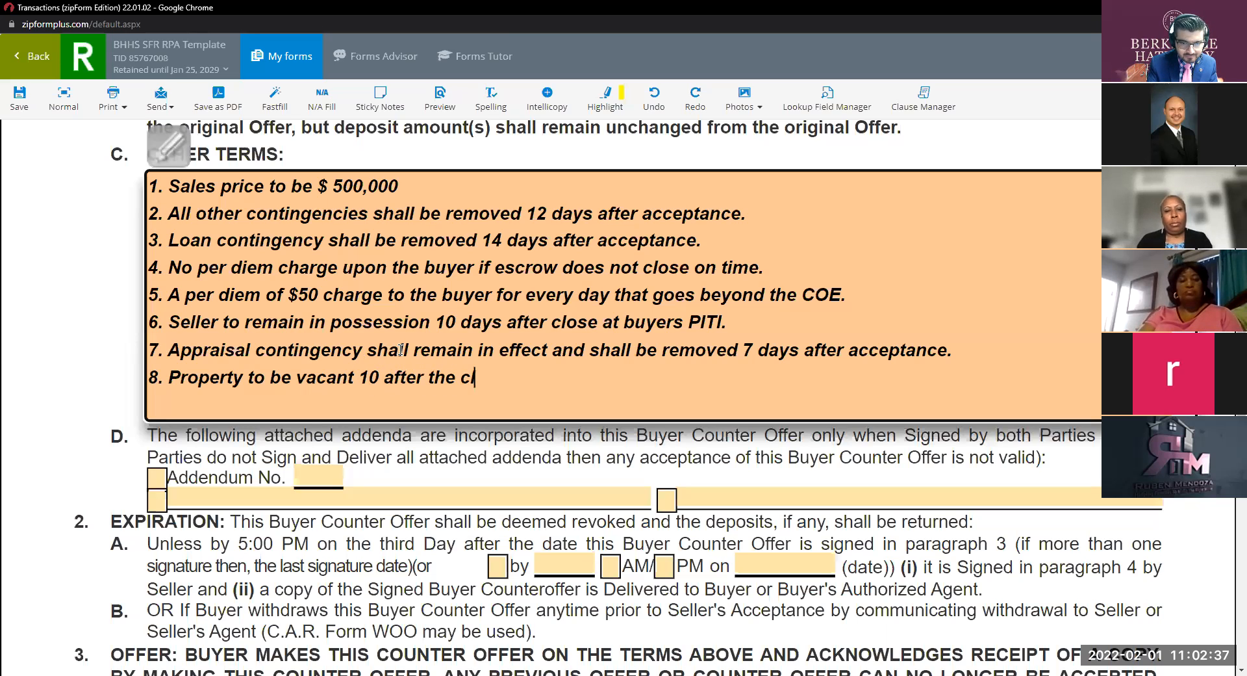
text(o)
key(BackSpace)
key(BackSpace)
text(COE and)
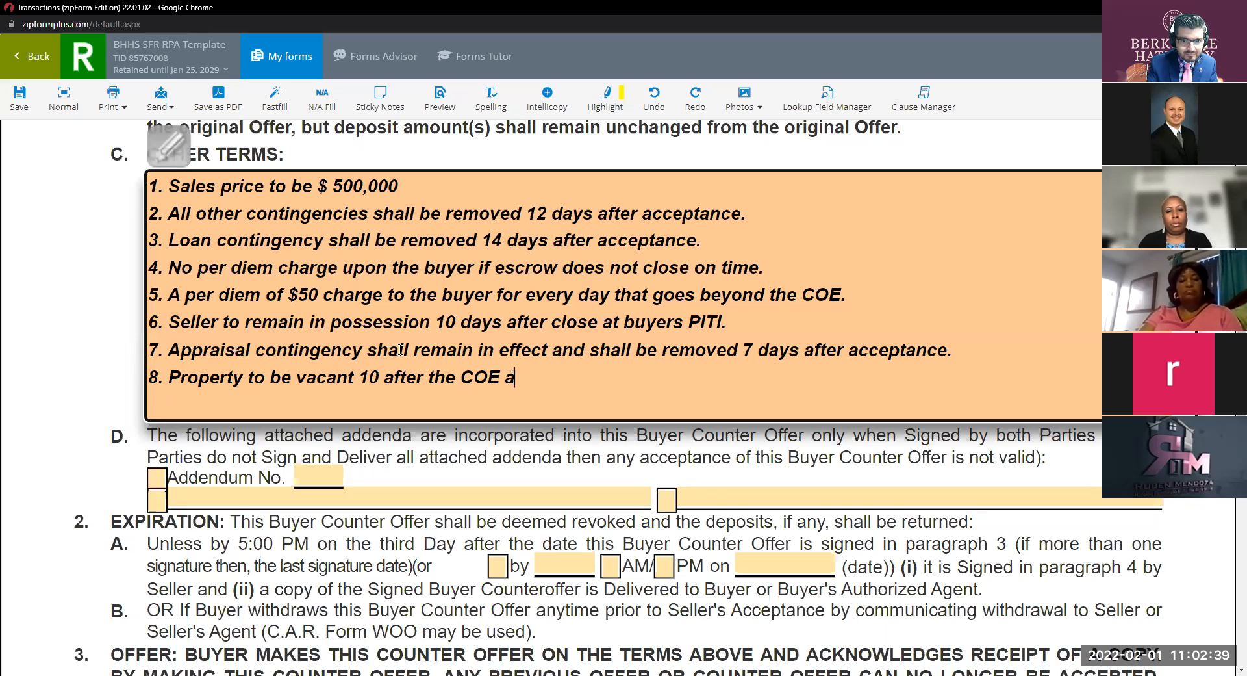
key(BackSpace)
key(BackSpace)
key(BackSpace)
key(BackSpace)
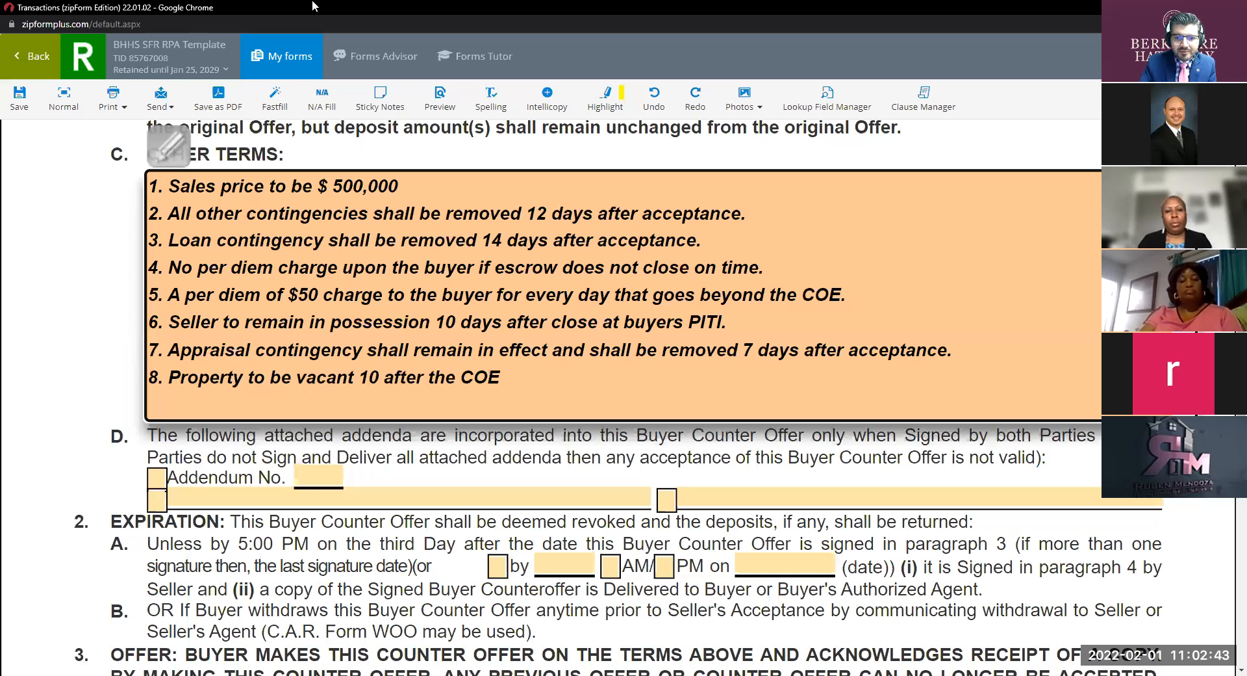
Finish editing Other Terms and place the caret on the blank line after item 8.
click(716, 228)
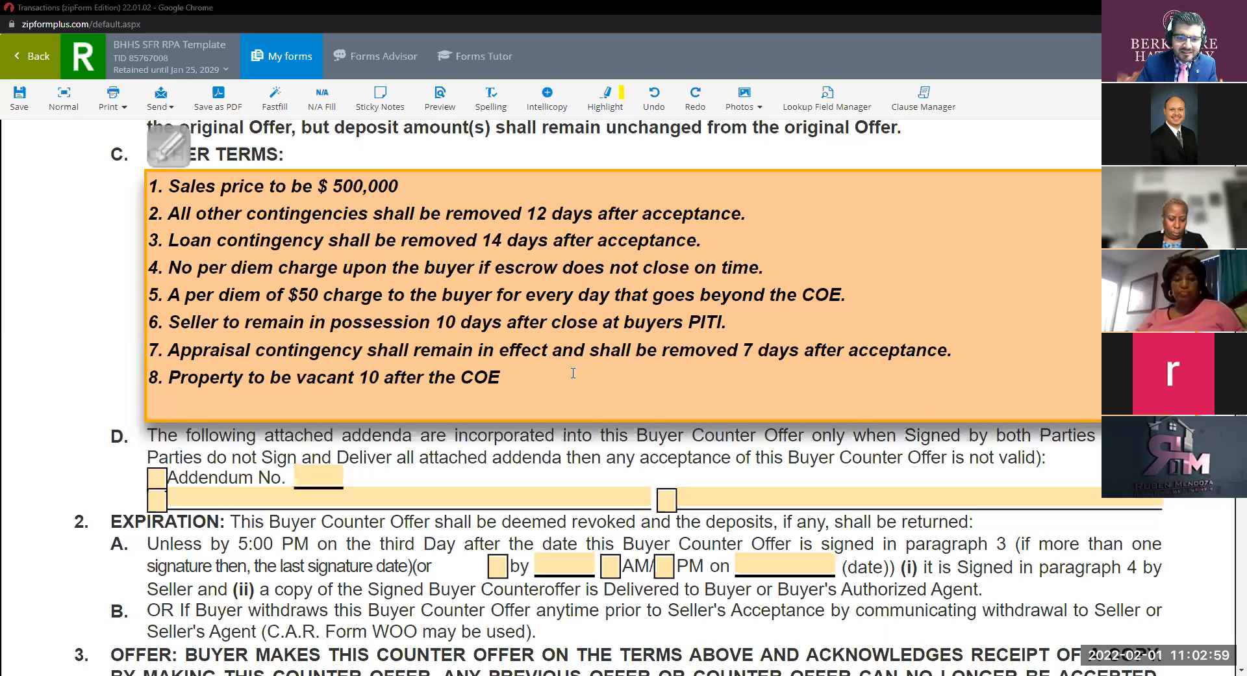
click(539, 375)
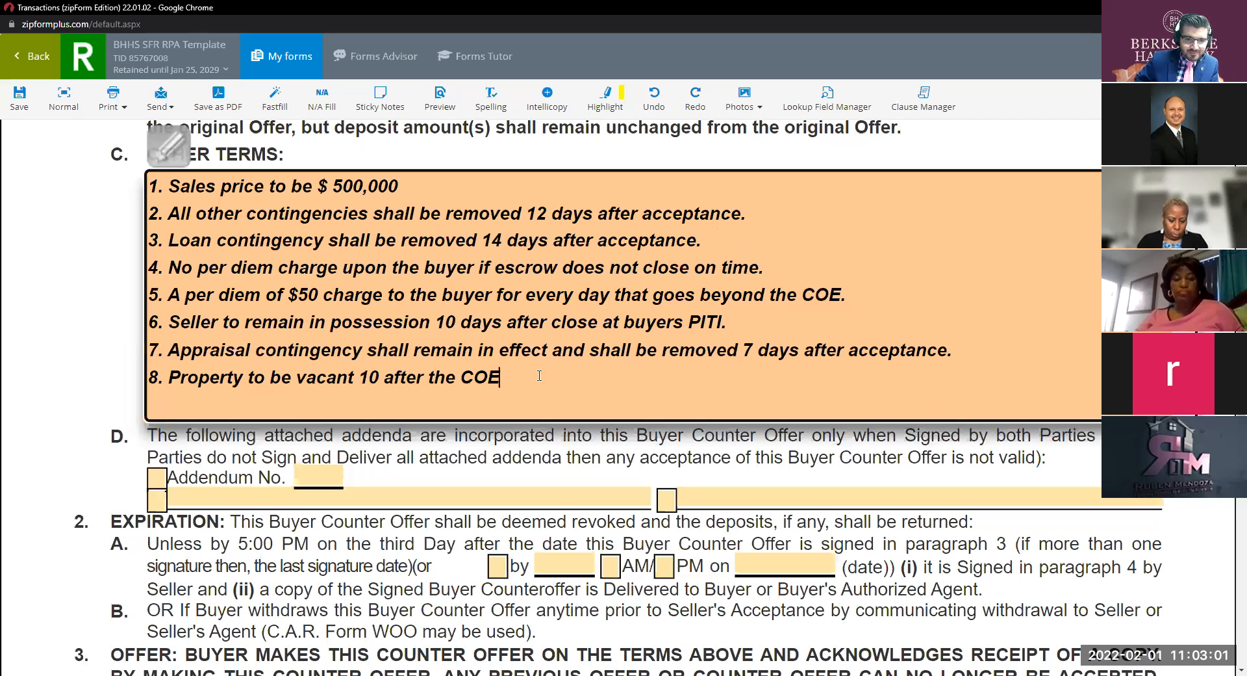
click(593, 73)
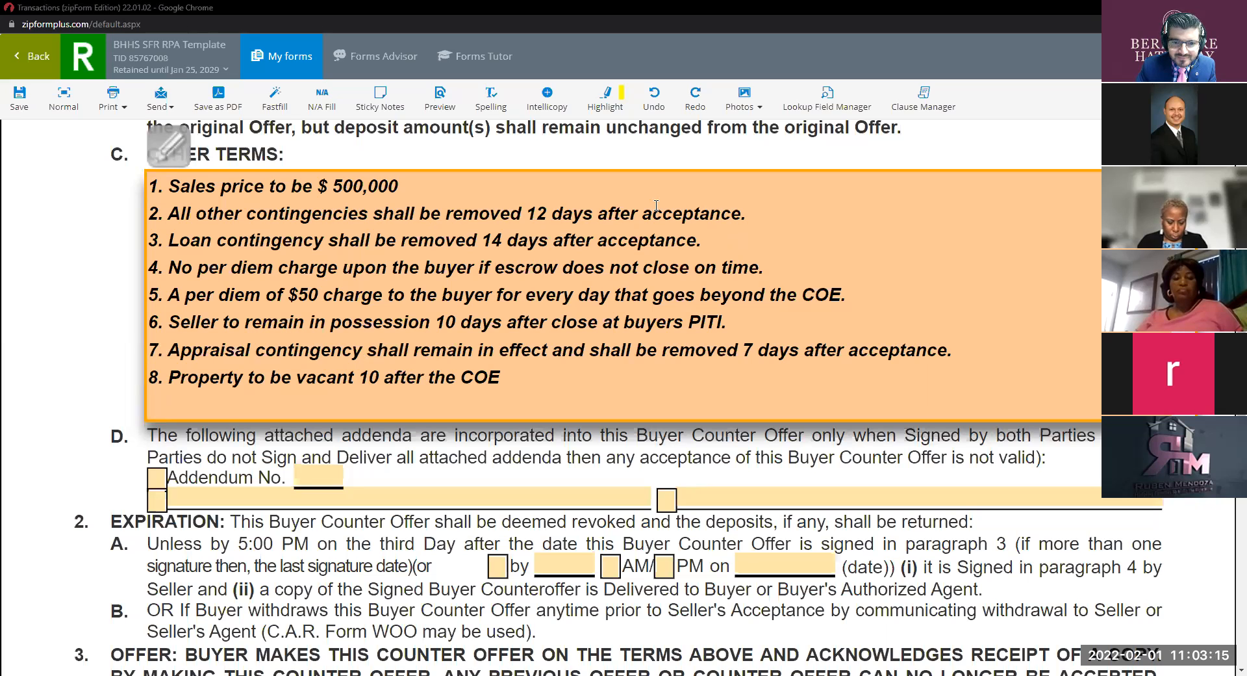
click(541, 371)
Add term 9 with the pasted cross-qualify lender clause and term 10: COE 45 days or sooner after acceptance.
text(9.)
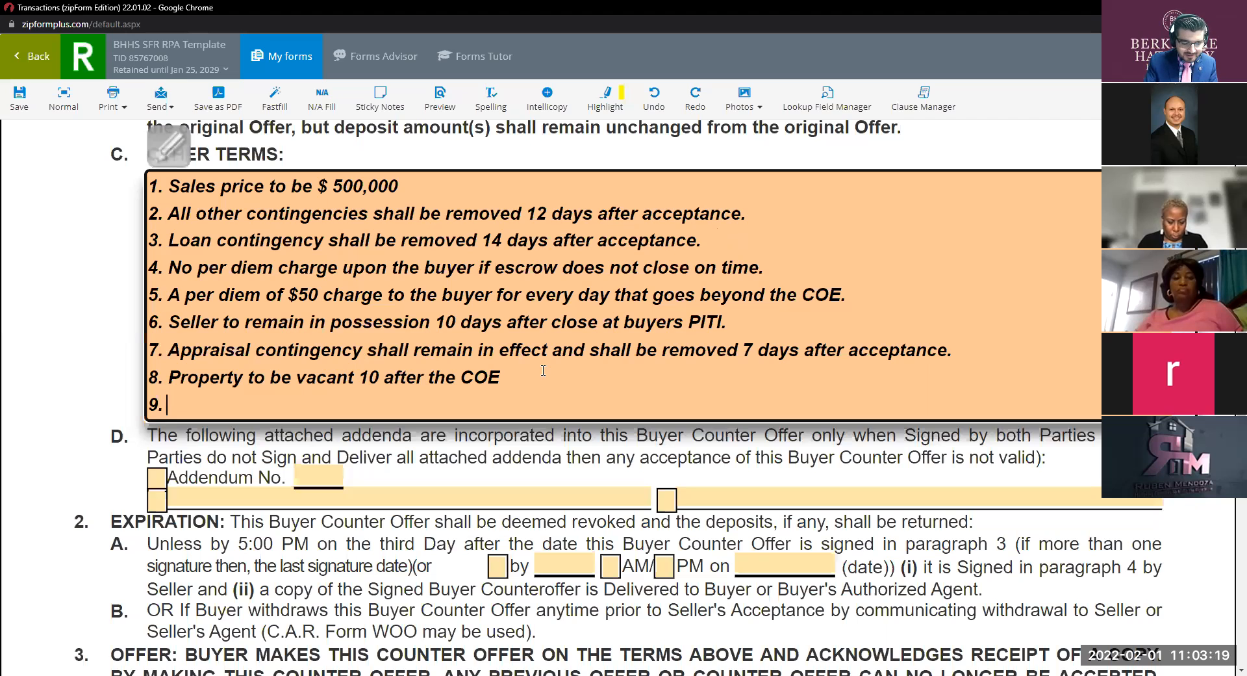
text(Buyer agrees to cross qualify with the sellers preferred lender to show ability to obtain financing?)
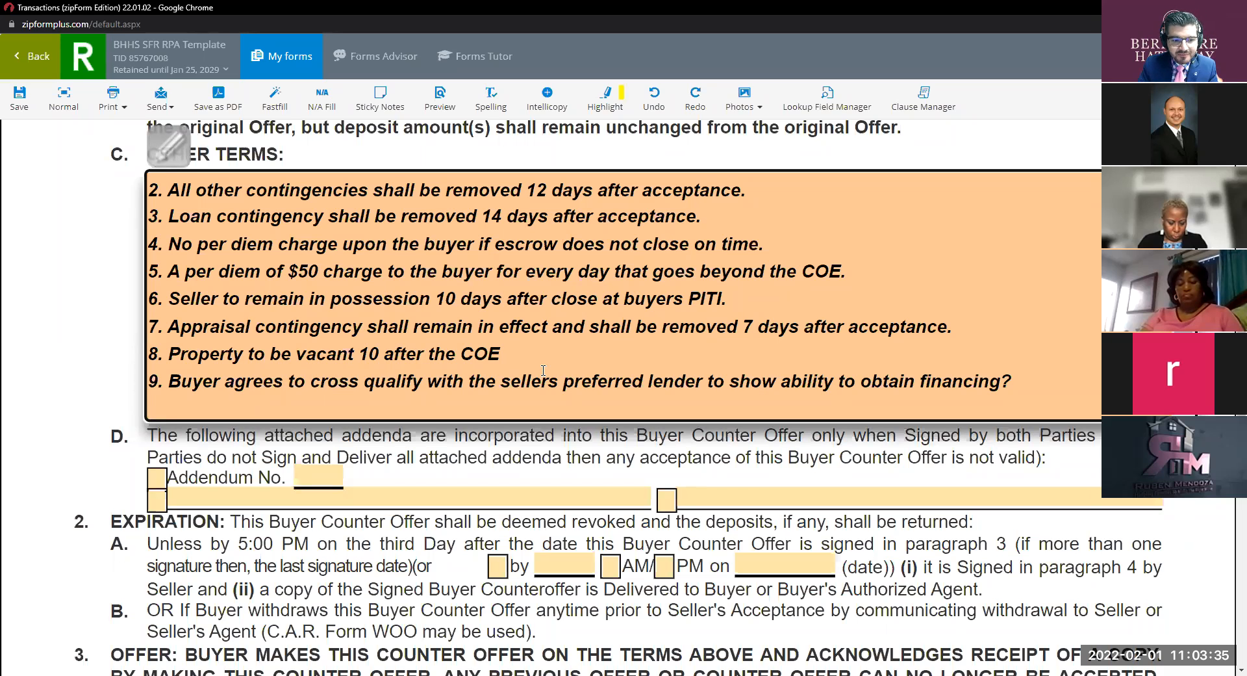
text(10.)
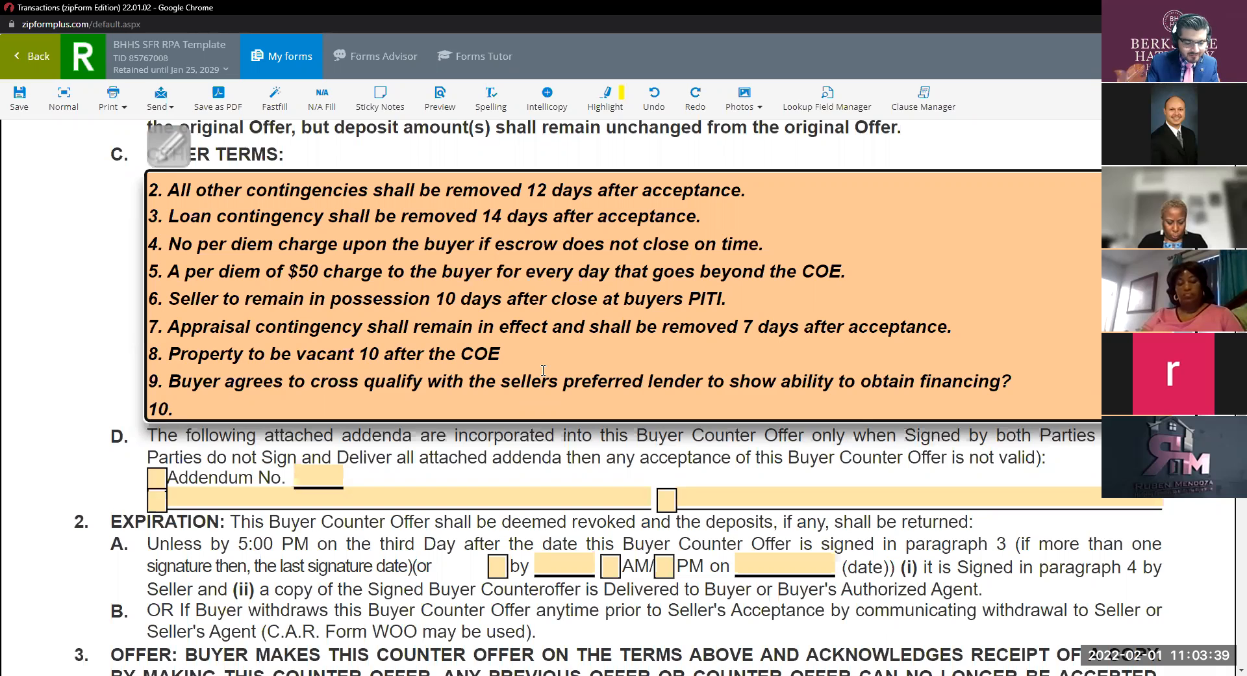
text( COE shall be 30)
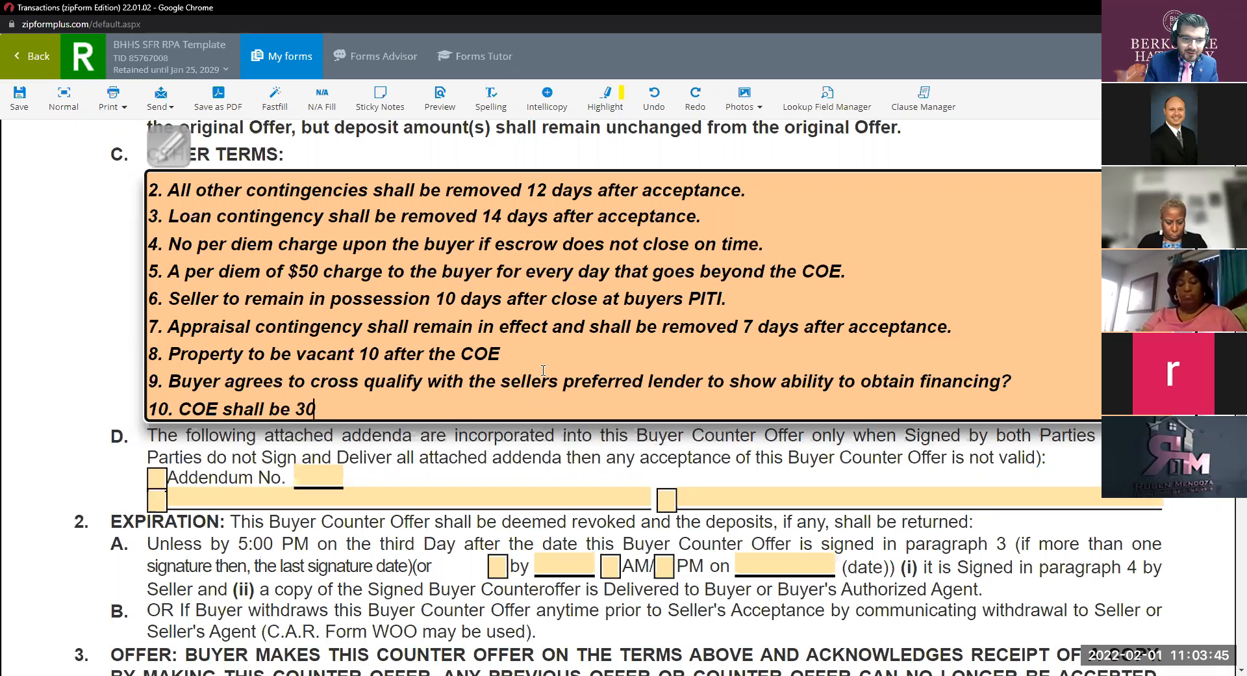
key(BackSpace)
key(BackSpace)
text(45 days after a)
key(BackSpace)
key(BackSpace)
key(BackSpace)
key(BackSpace)
key(BackSpace)
key(BackSpace)
key(BackSpace)
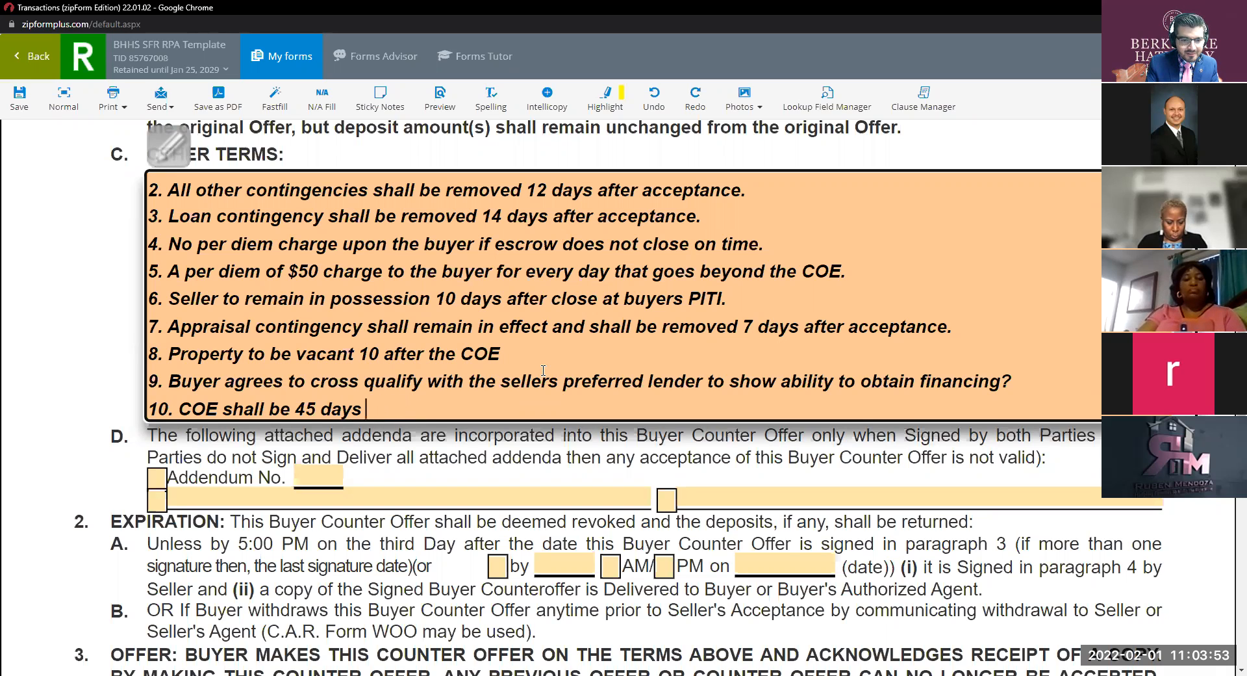
text(after accept)
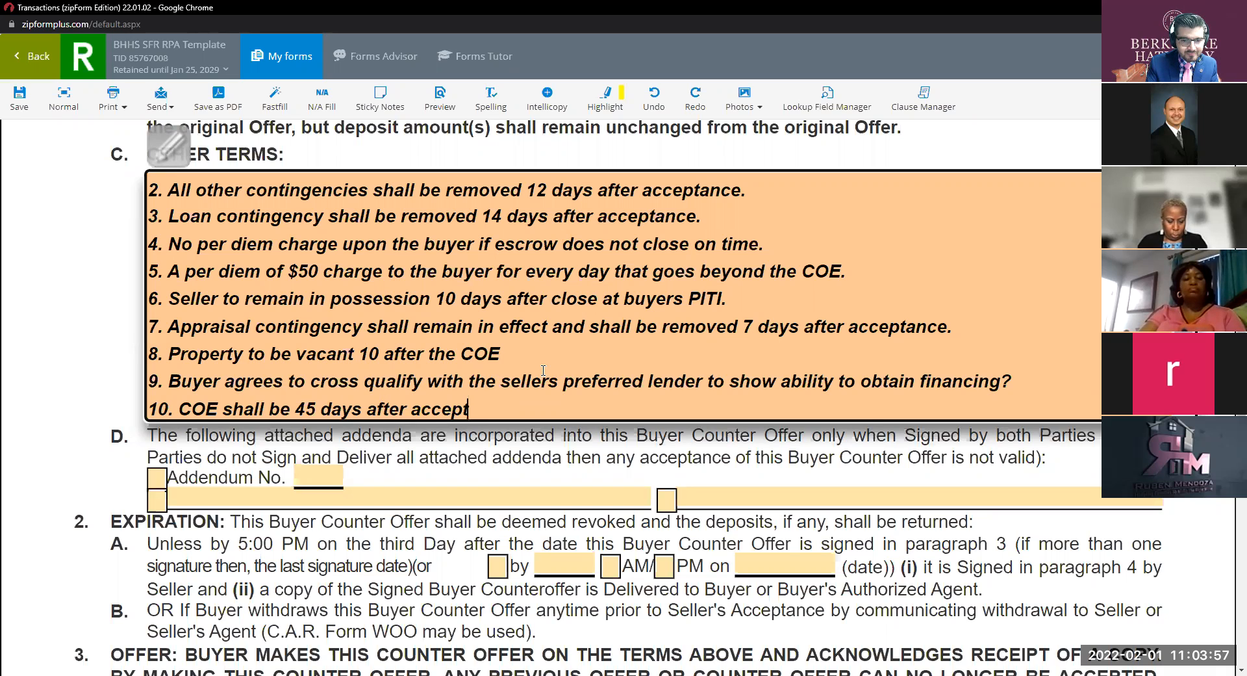
text(ance.)
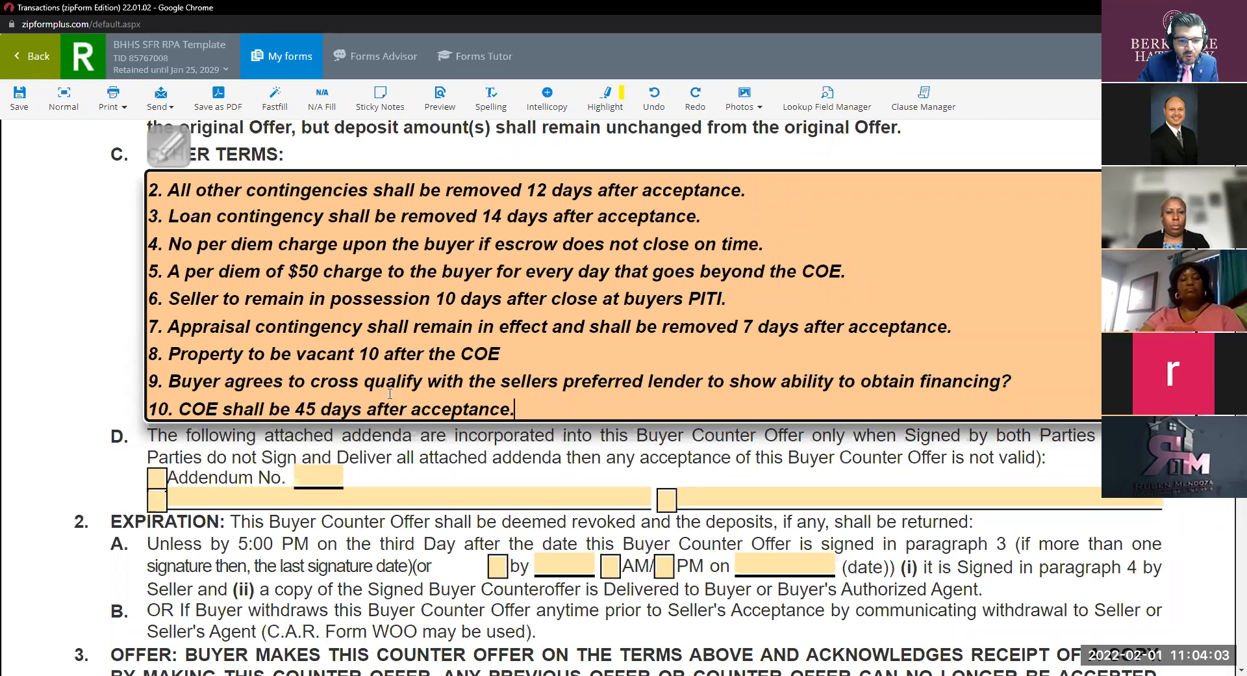
text(or sooner)
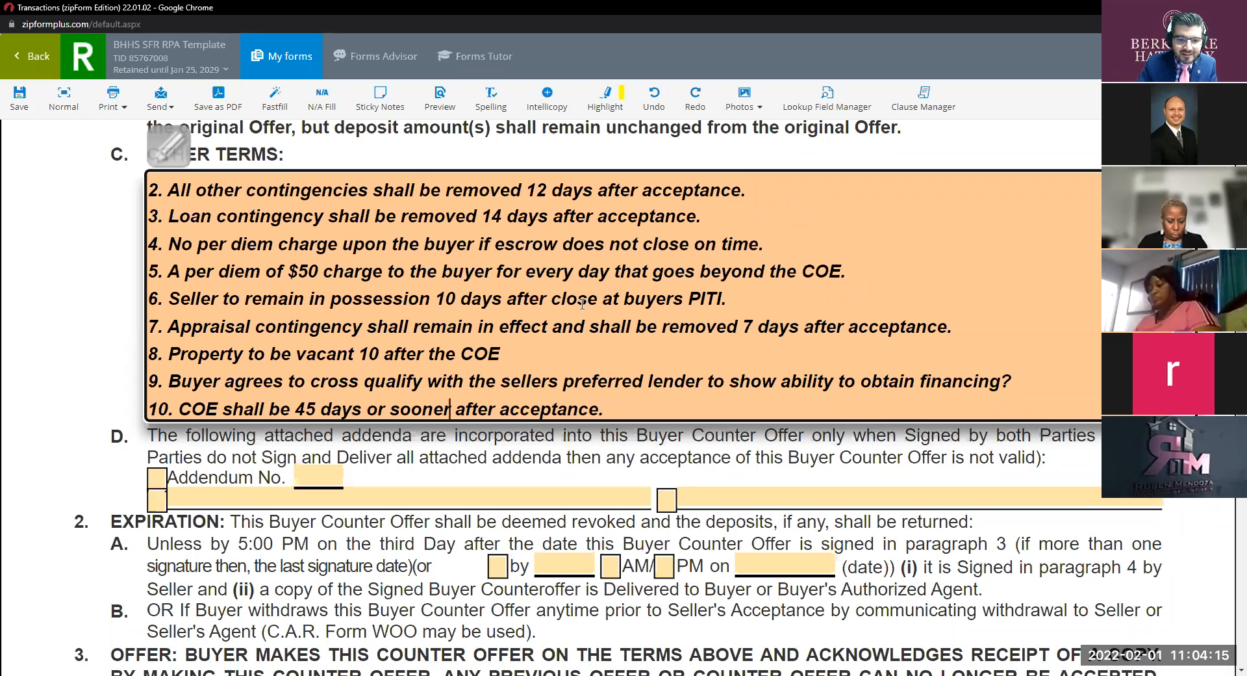
scroll(624, 297, up, 1)
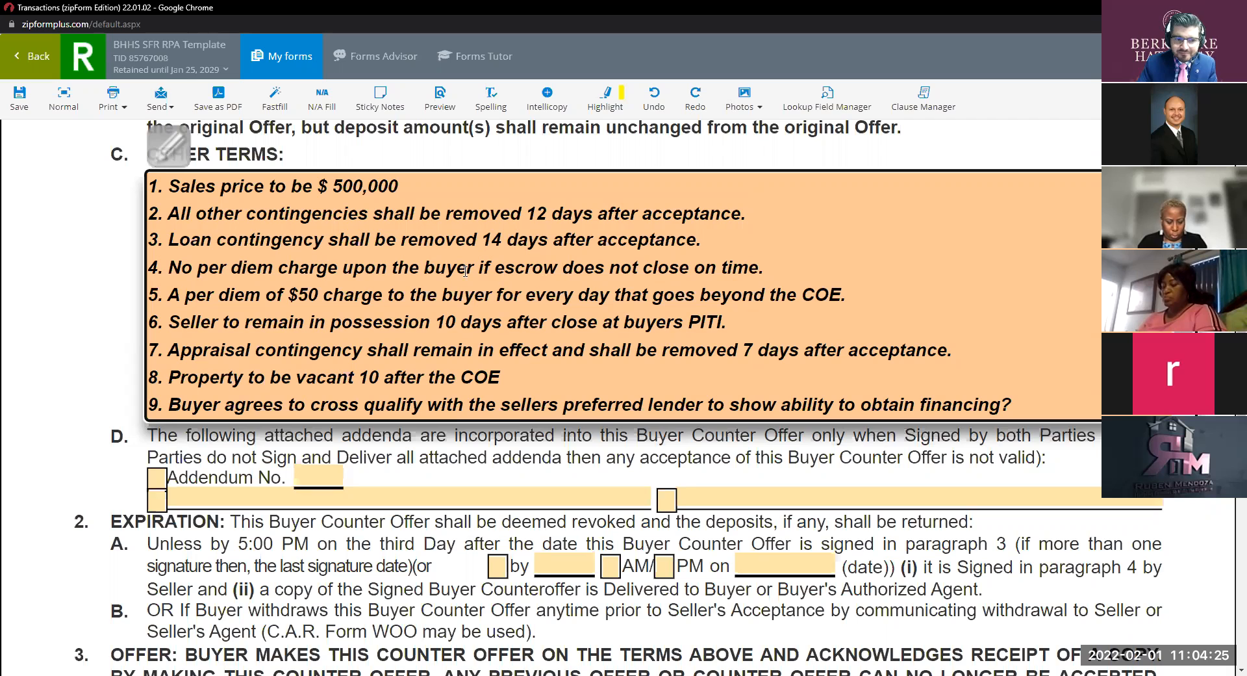
click(806, 458)
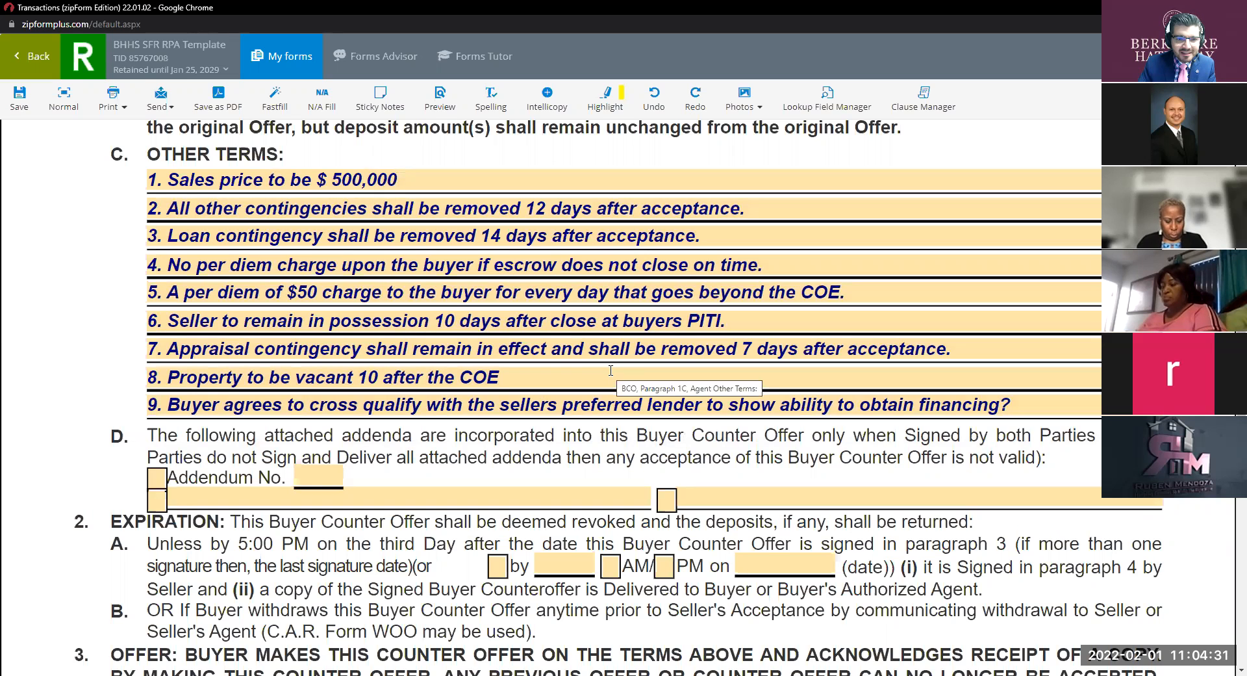
click(407, 180)
click(631, 450)
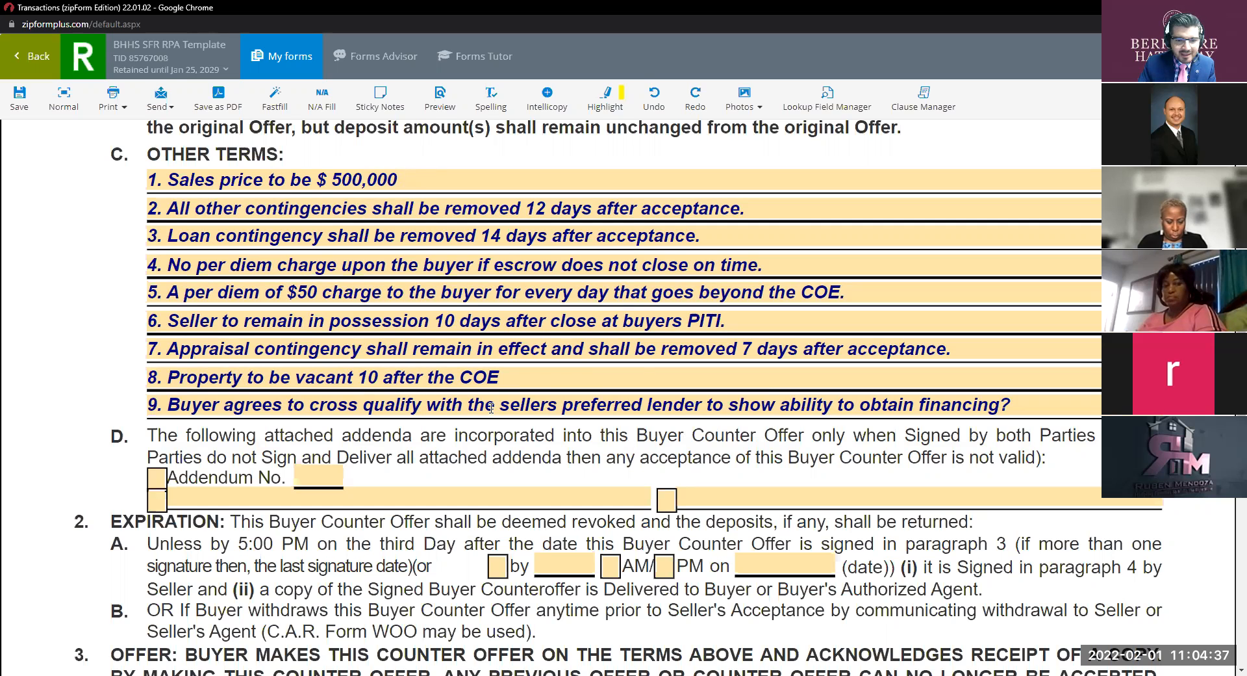
click(505, 376)
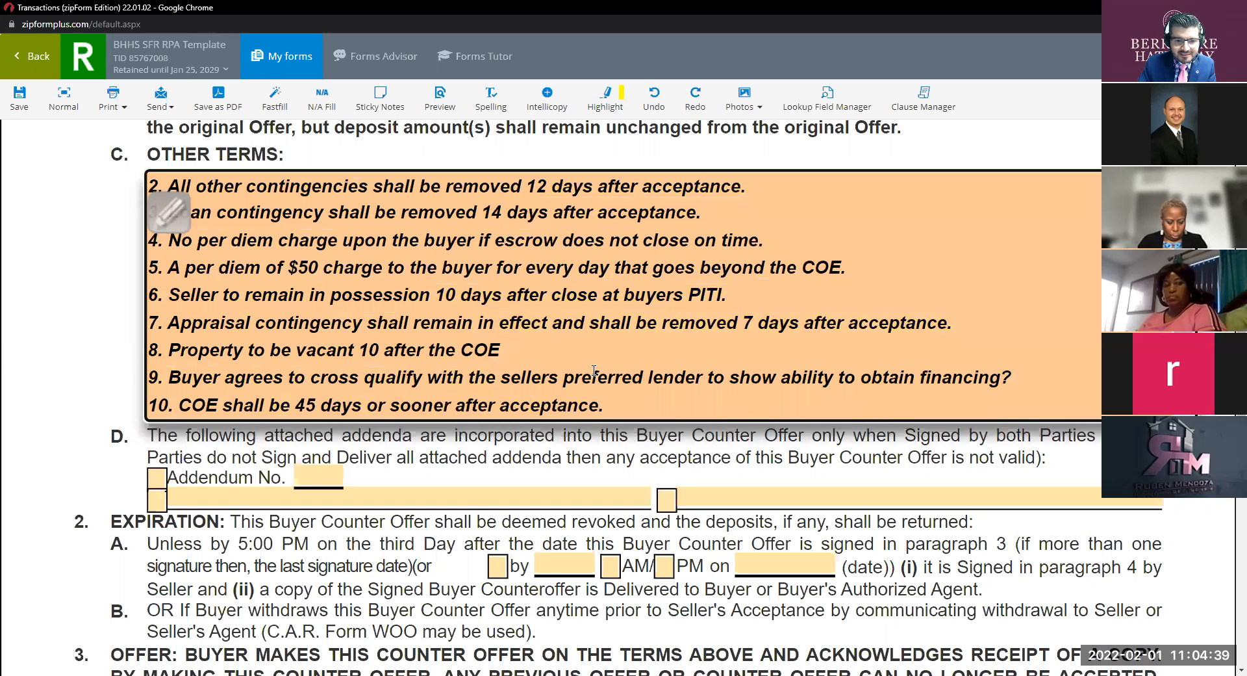
click(655, 443)
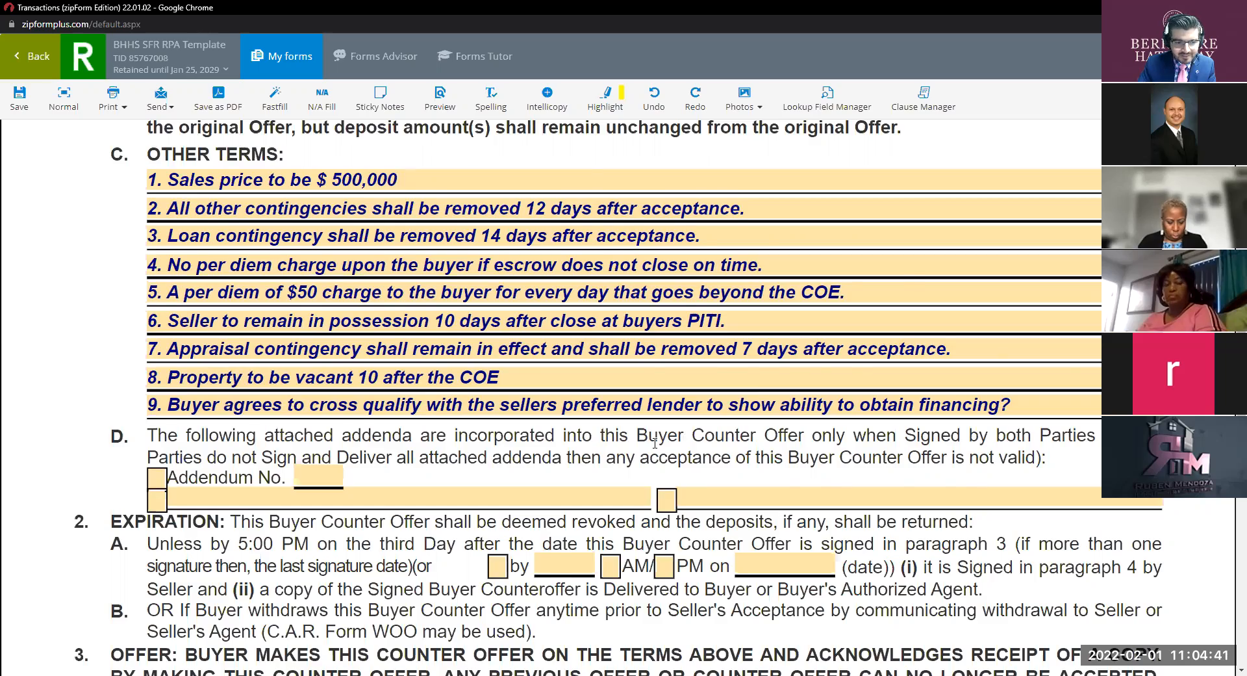
scroll(655, 442, down, 2)
scroll(656, 448, down, 3)
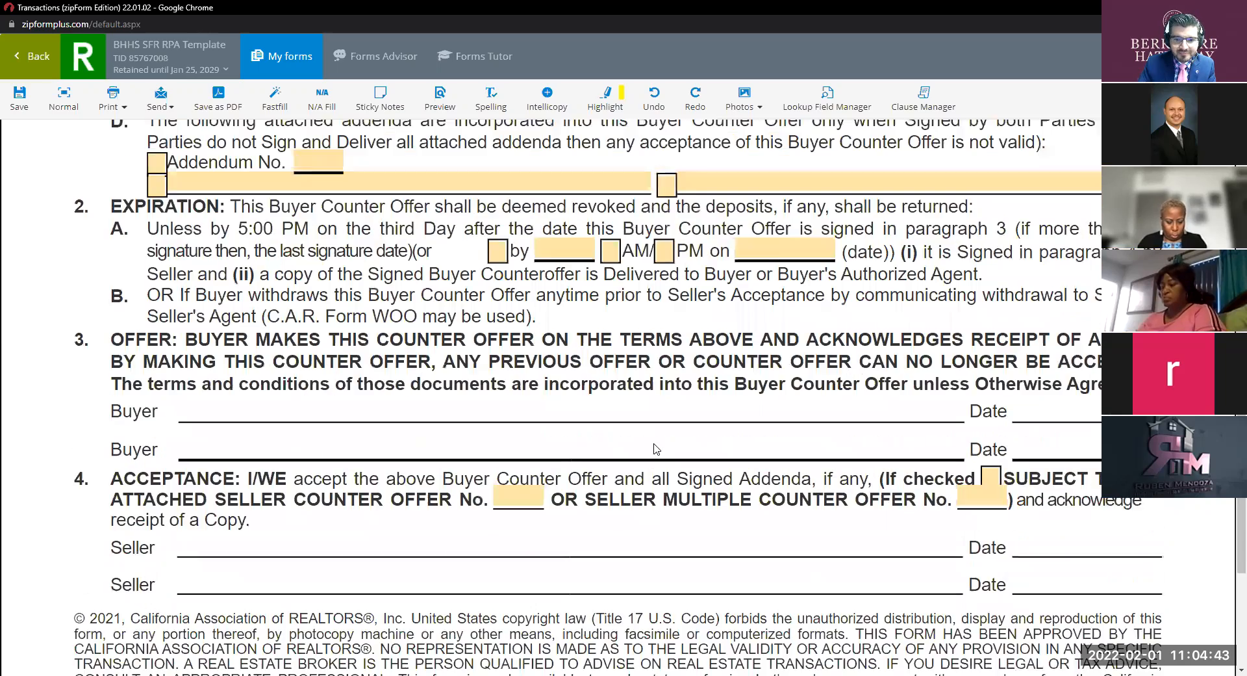
scroll(656, 448, up, 5)
scroll(657, 430, up, 2)
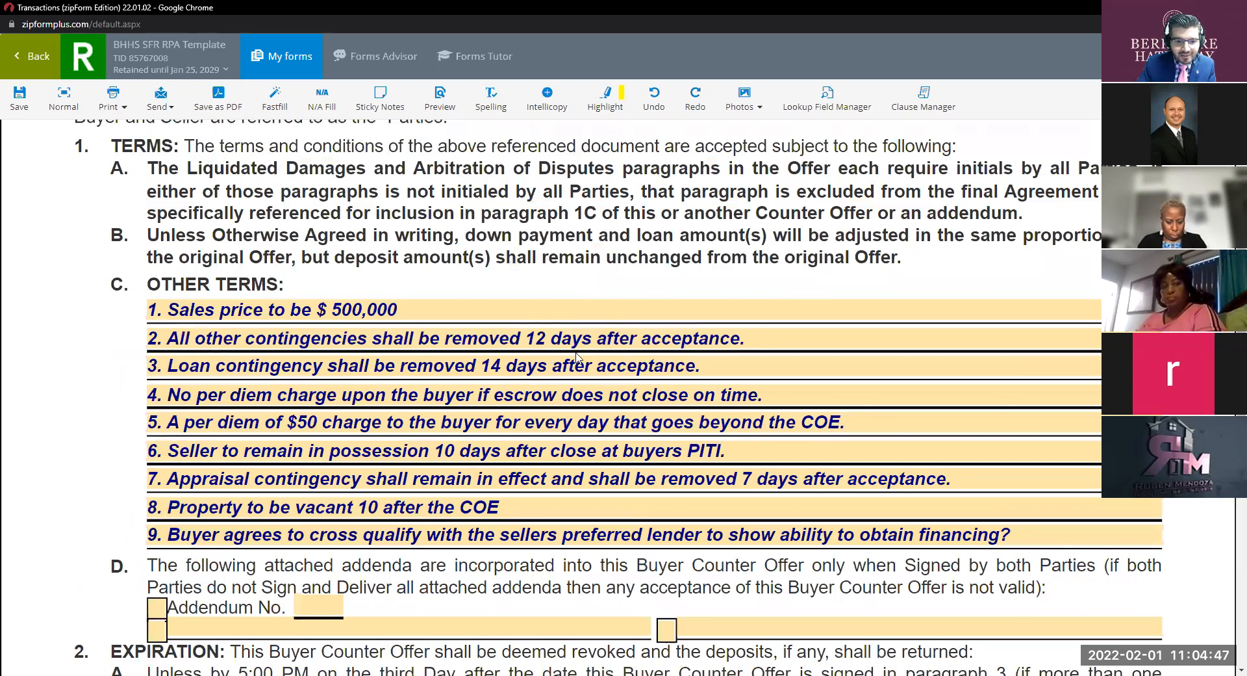
scroll(576, 356, down, 2)
click(1002, 399)
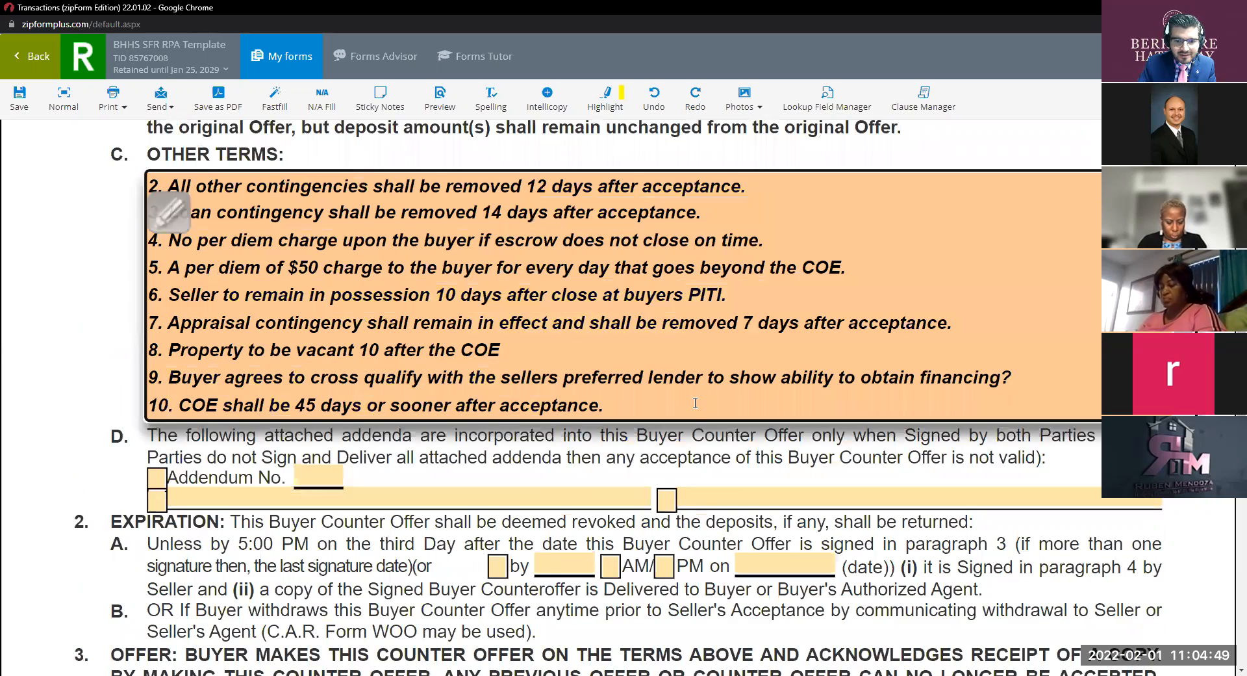
scroll(695, 403, down, 4)
scroll(951, 307, up, 4)
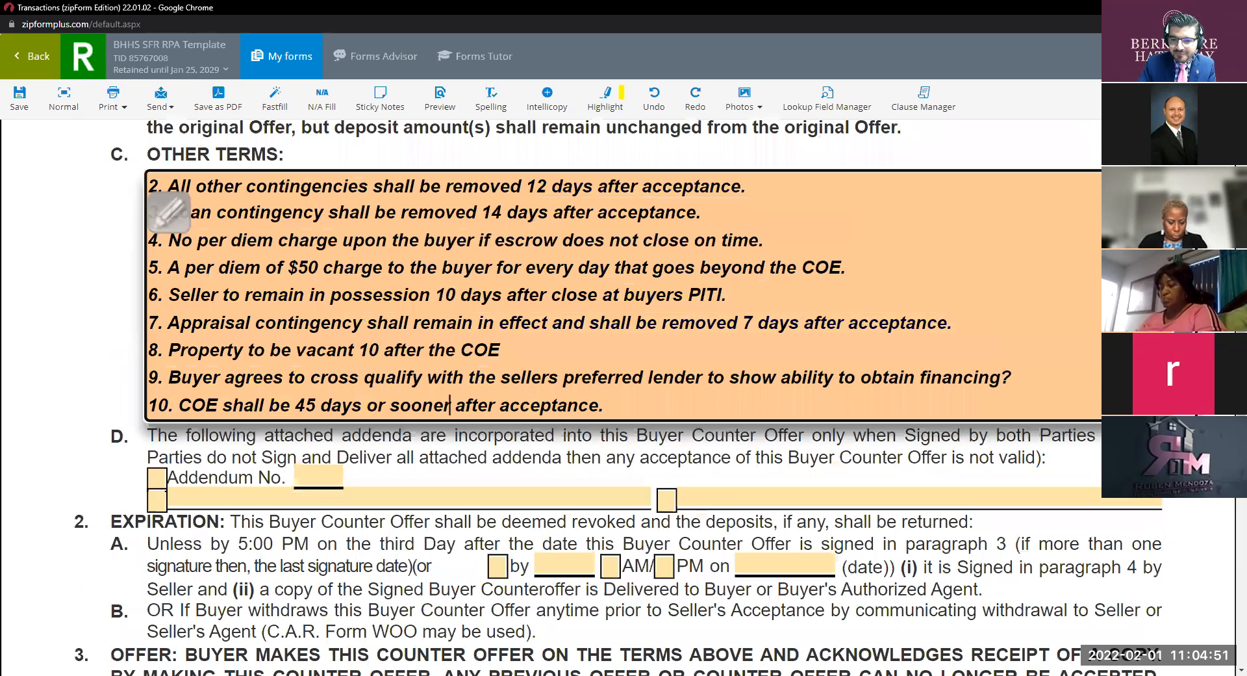
Cut all Other Terms text and replace it with 'See attached Addendum #1'.
triple_click(630, 407)
key(ctrl+a)
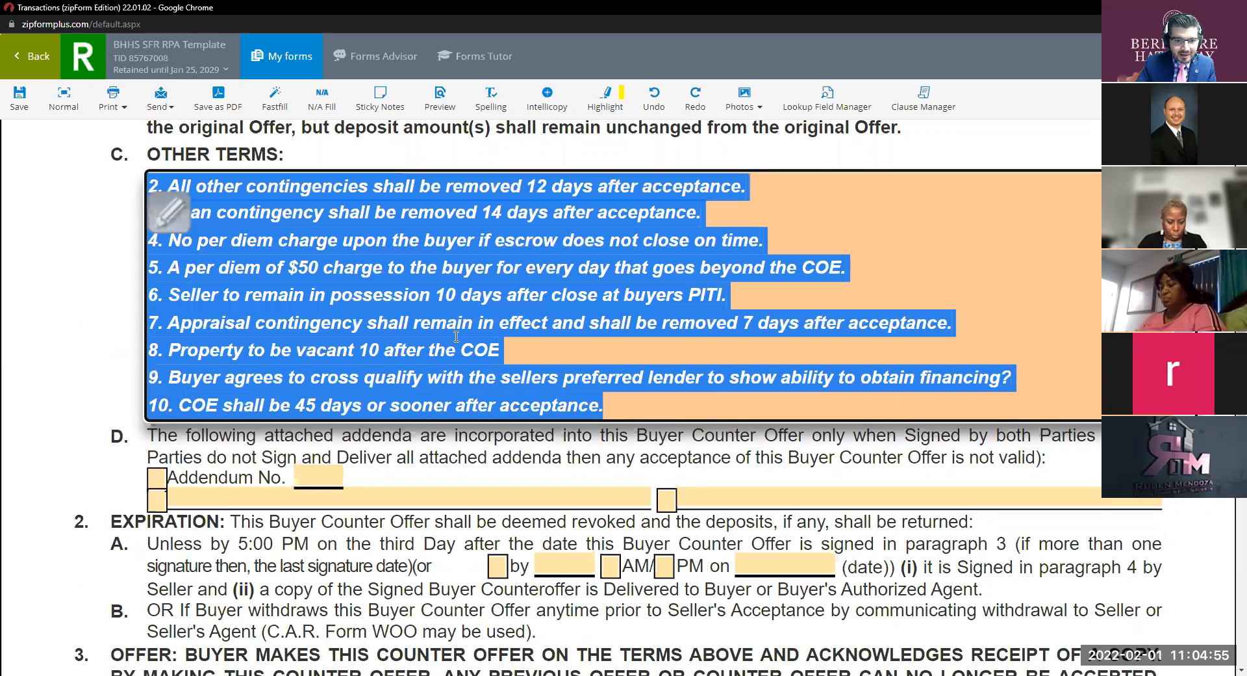
right_click(422, 324)
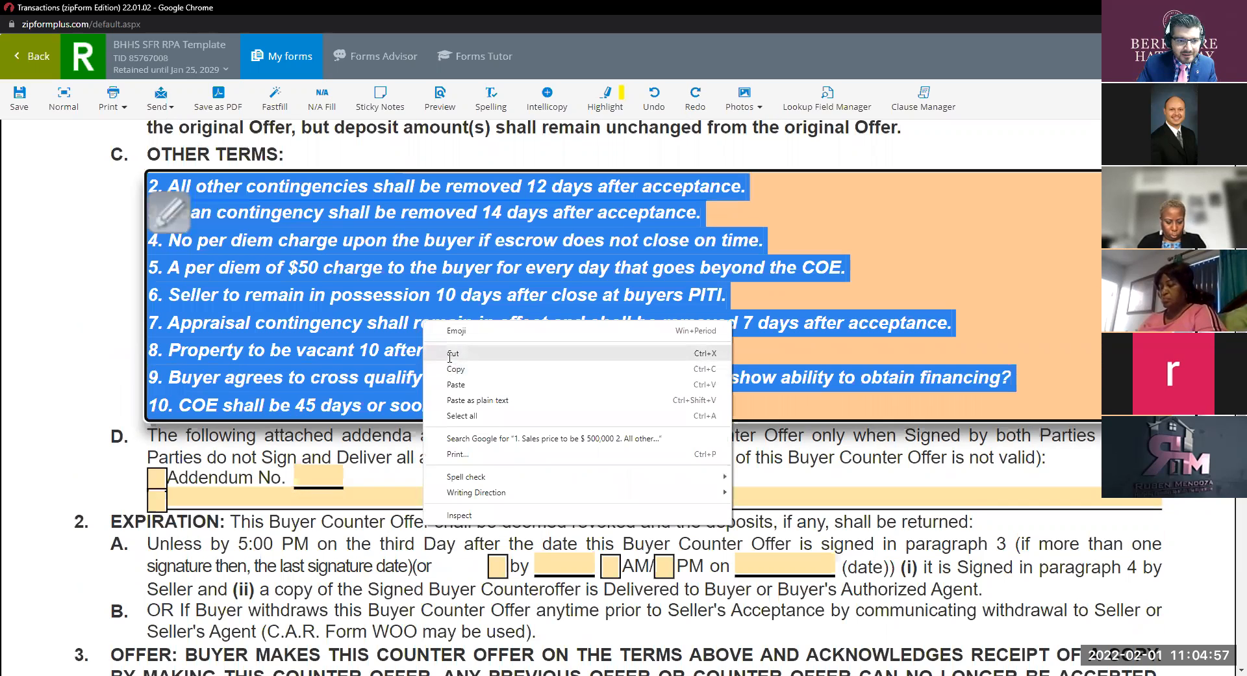
click(452, 354)
text(See attc)
key(BackSpace)
text(ached A)
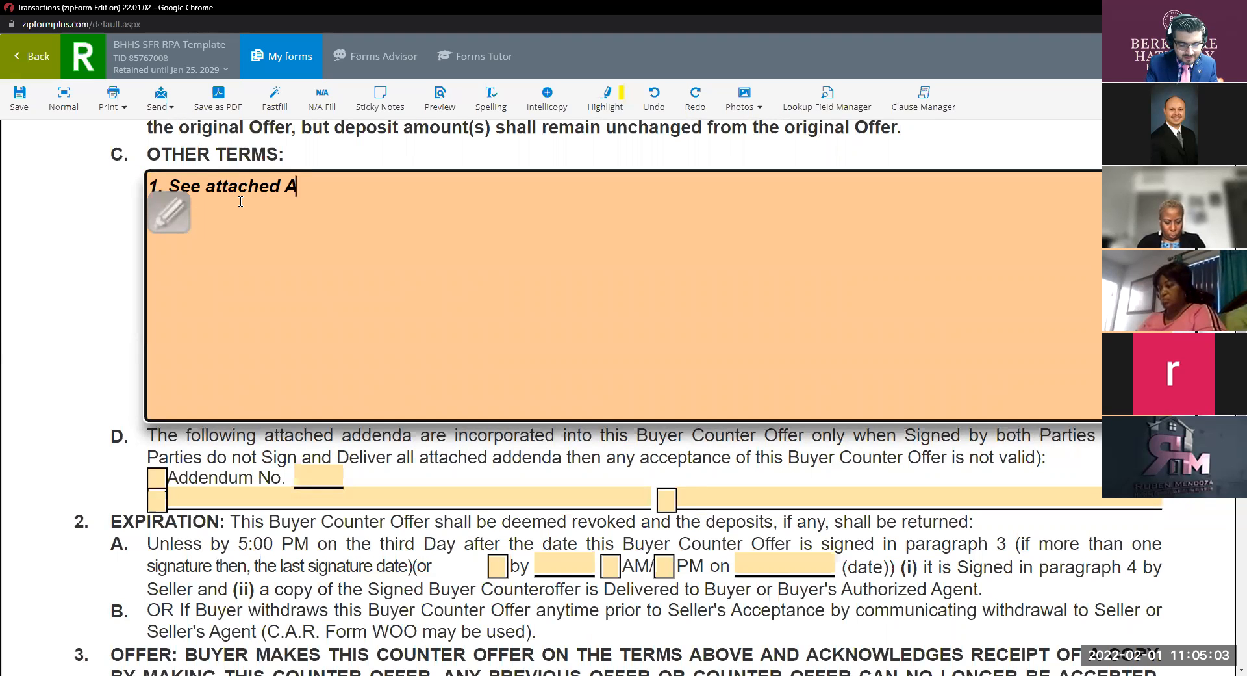
text(dden)
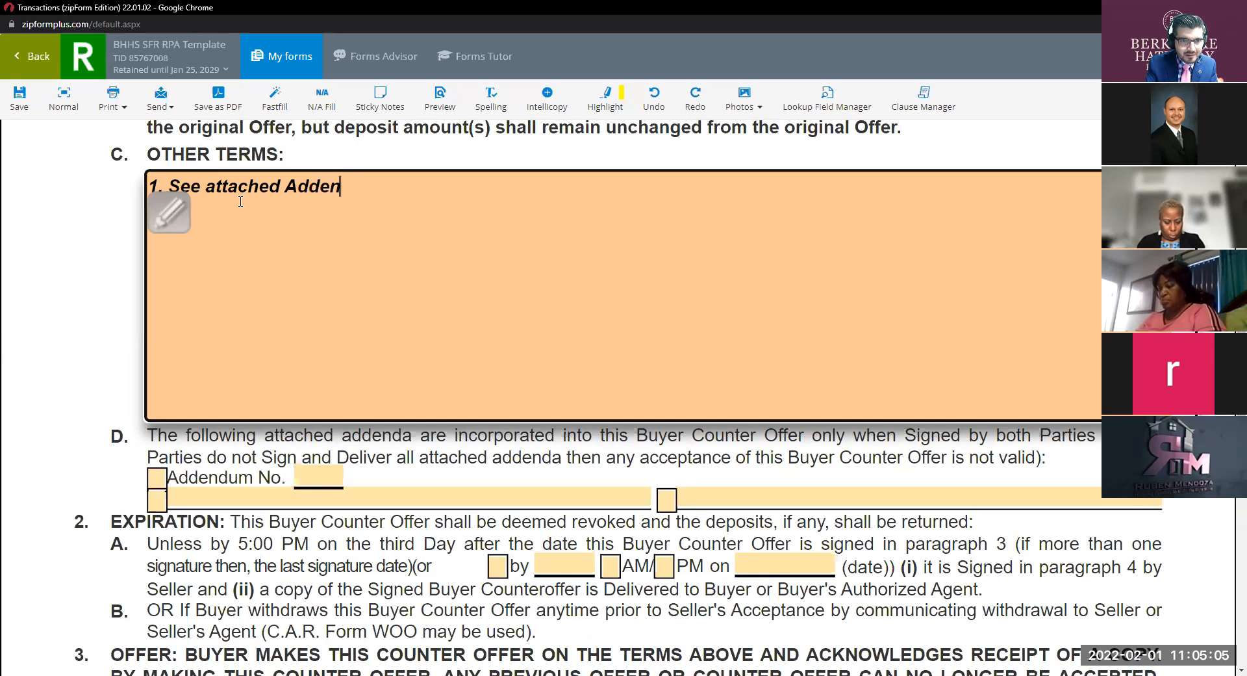
text(dum #1)
Tick the Addendum No. checkbox and enter addendum number 1.
click(156, 478)
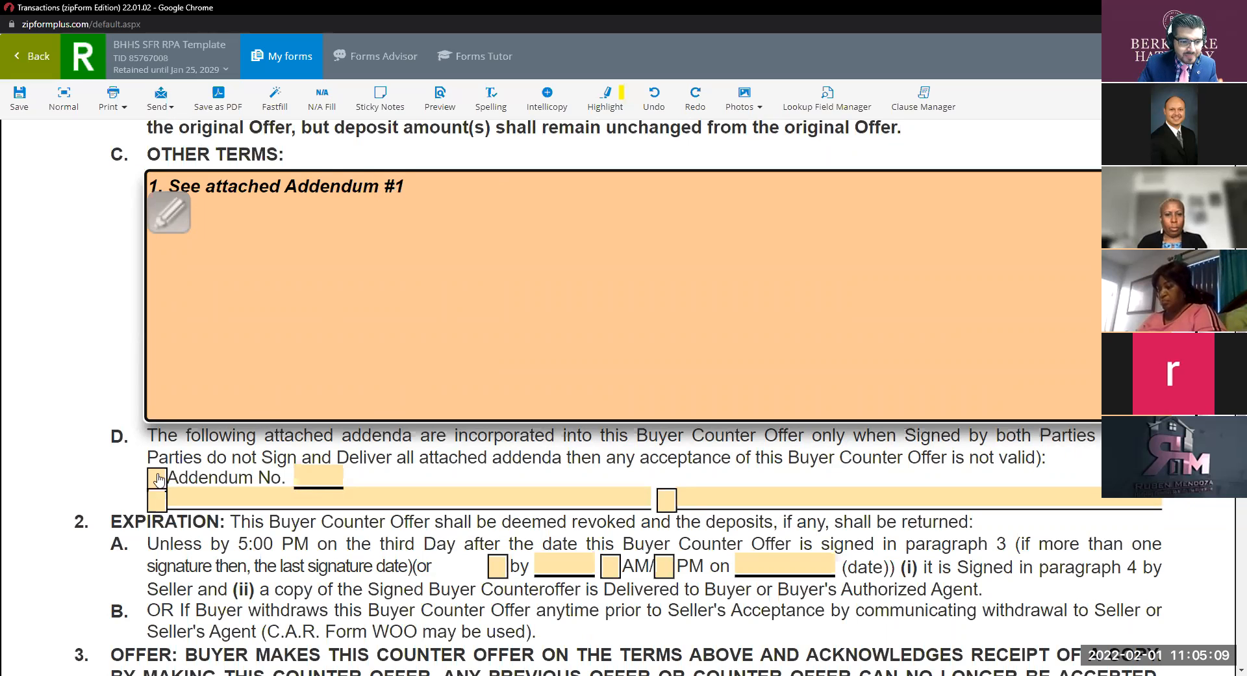
click(311, 477)
text(1)
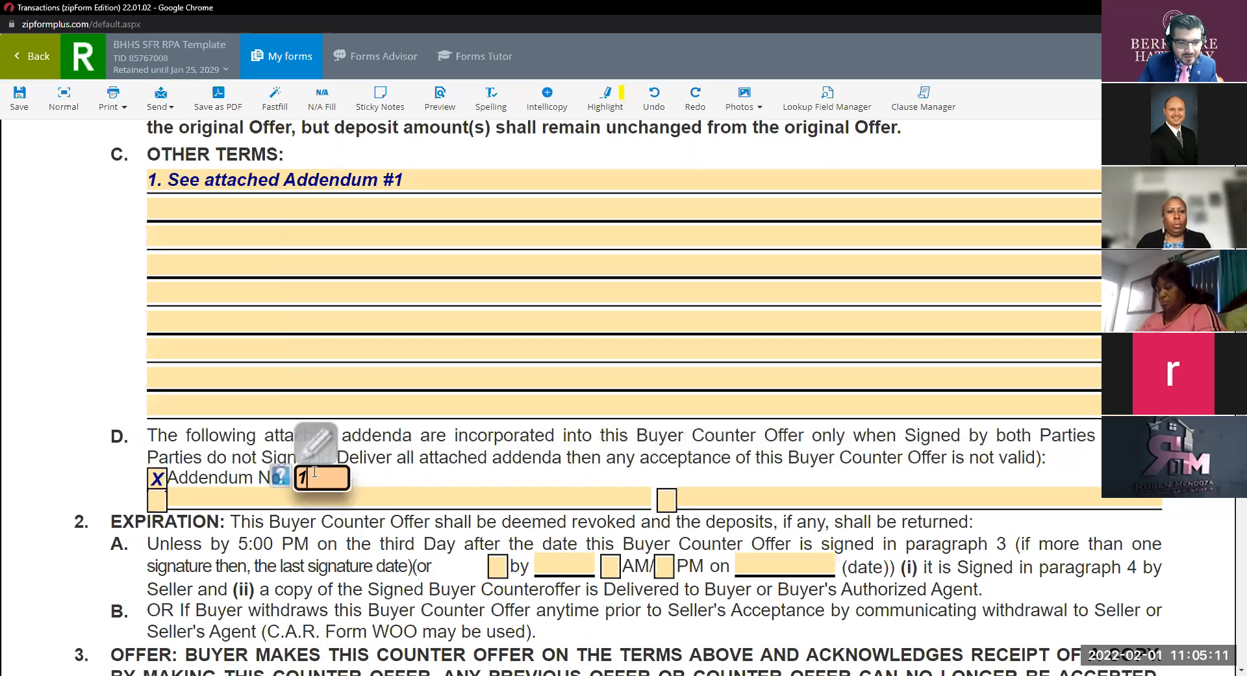
click(379, 526)
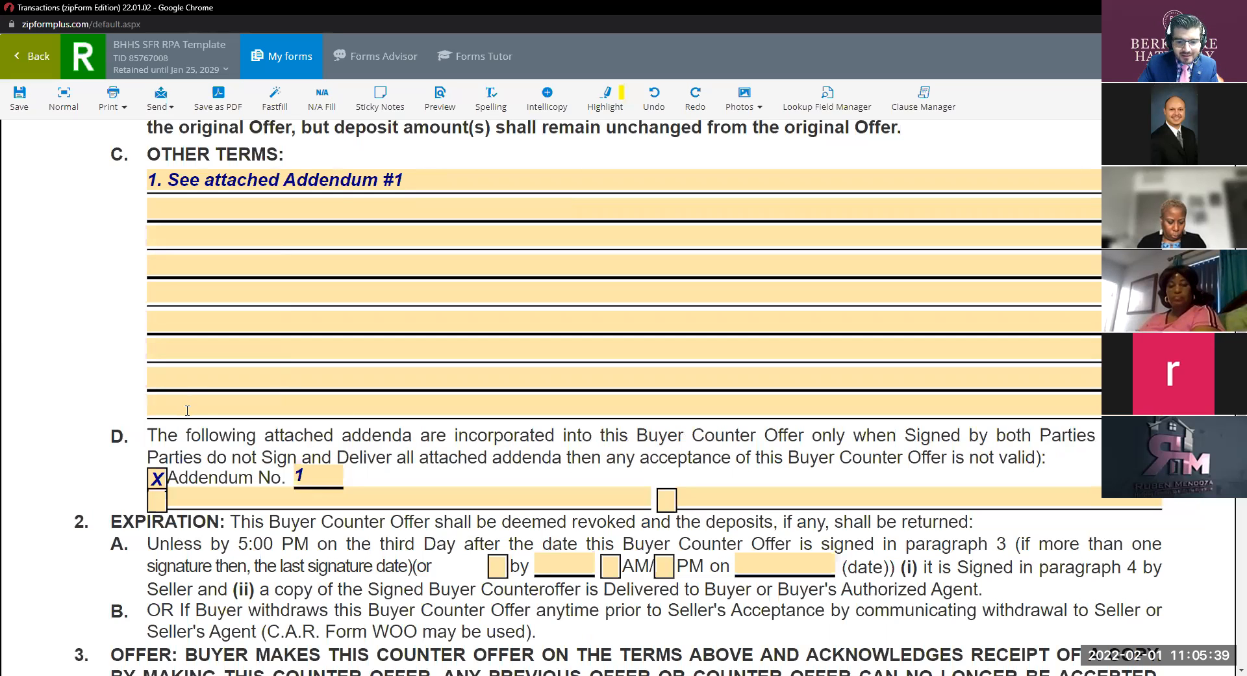
scroll(784, 564, up, 4)
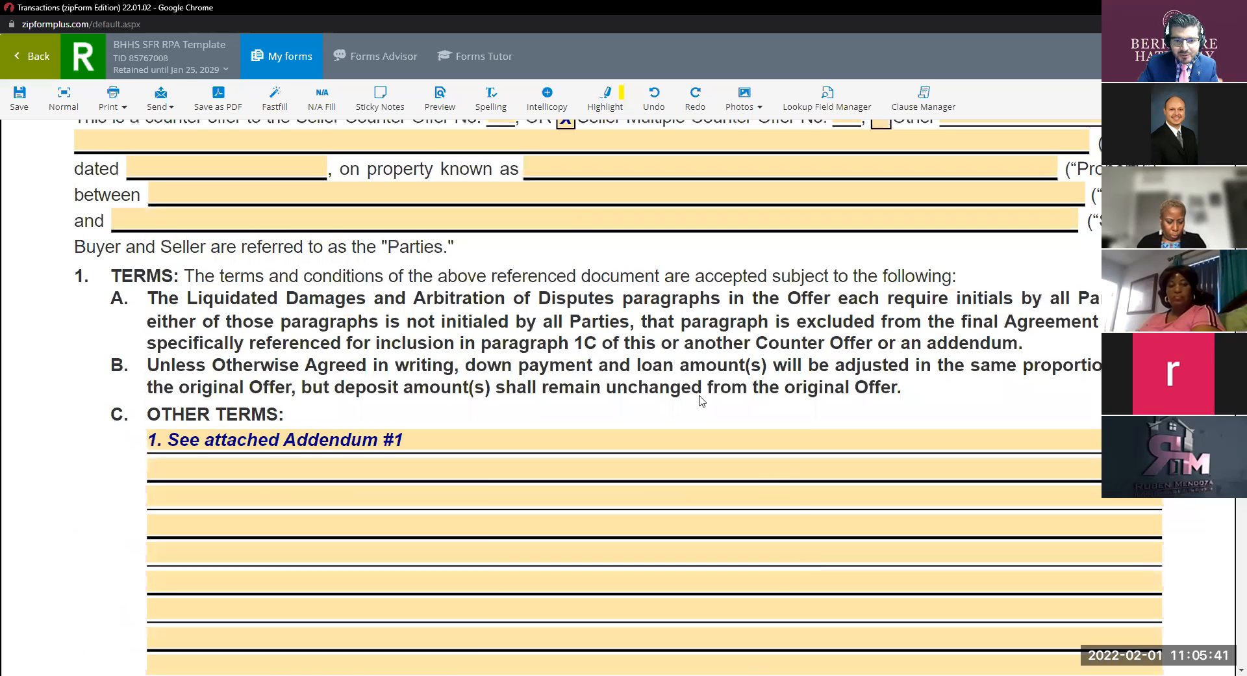
scroll(699, 398, up, 3)
scroll(673, 460, down, 5)
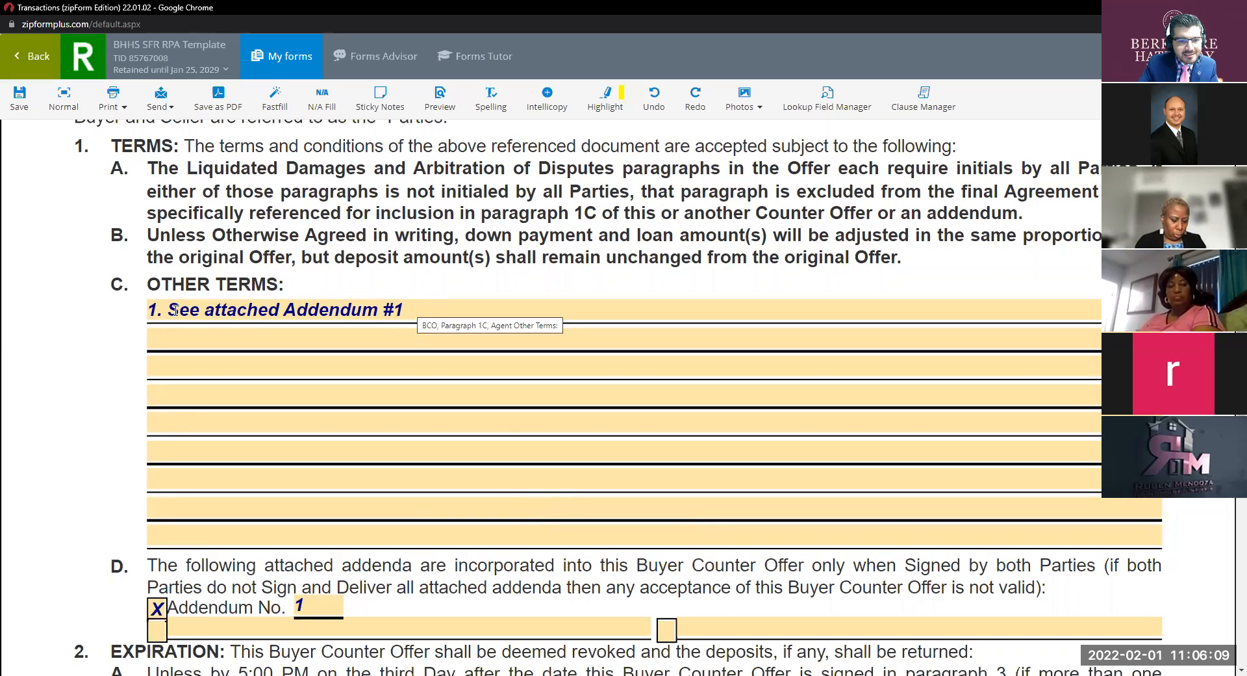
scroll(433, 305, down, 2)
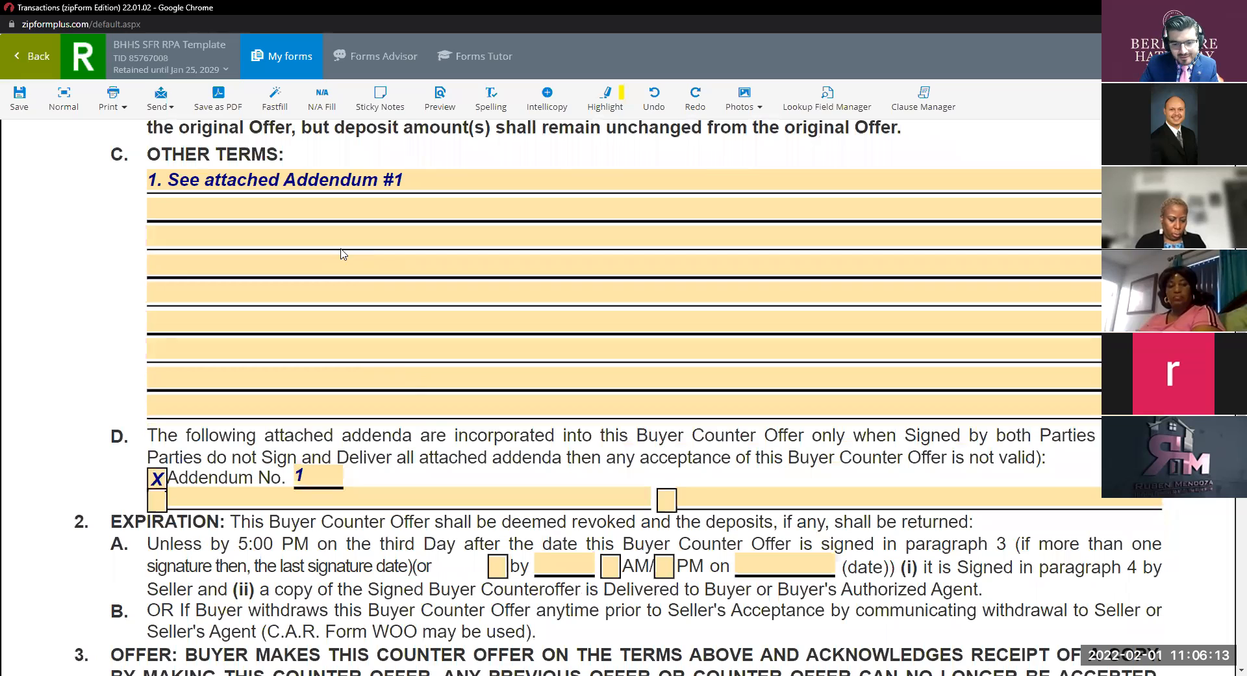
scroll(441, 204, up, 7)
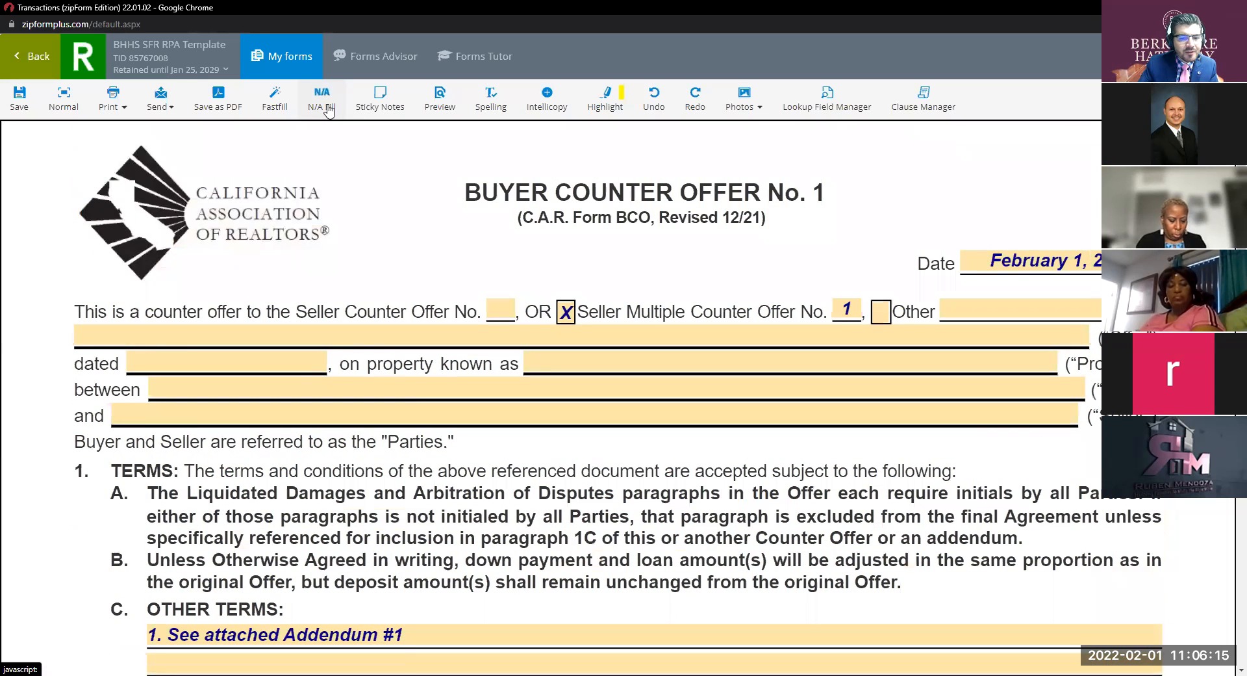
Switch to the Addendum form and set its number to 1.
click(286, 57)
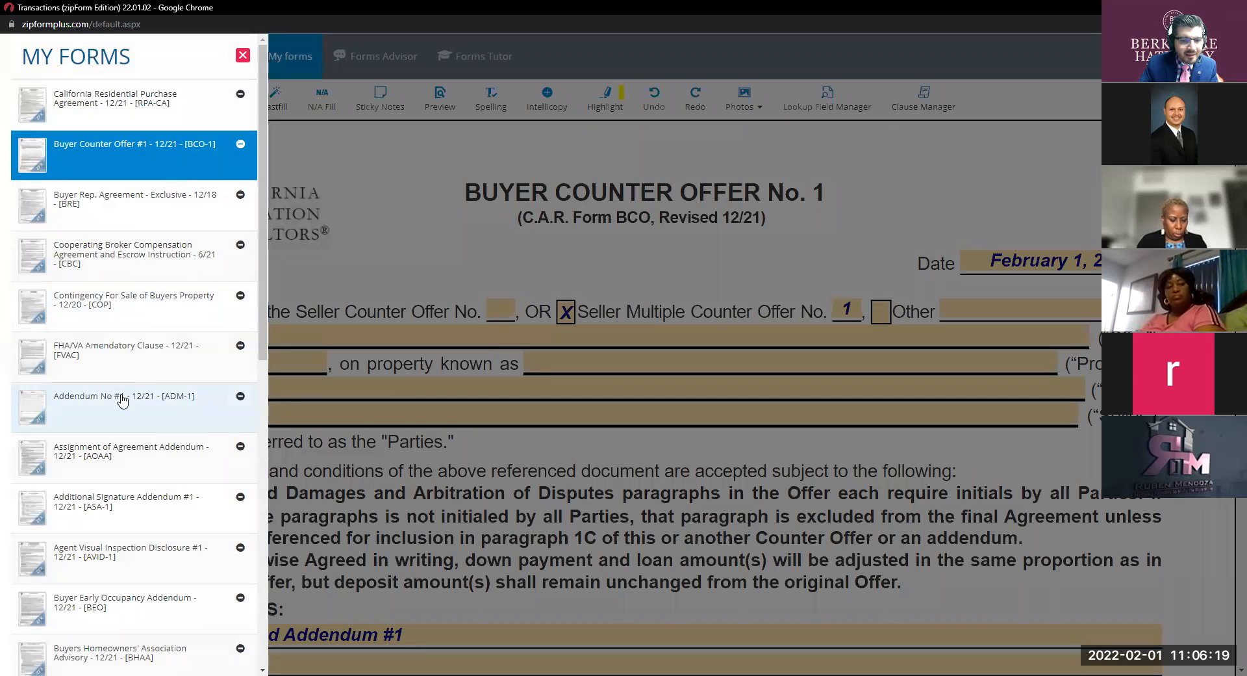
click(117, 393)
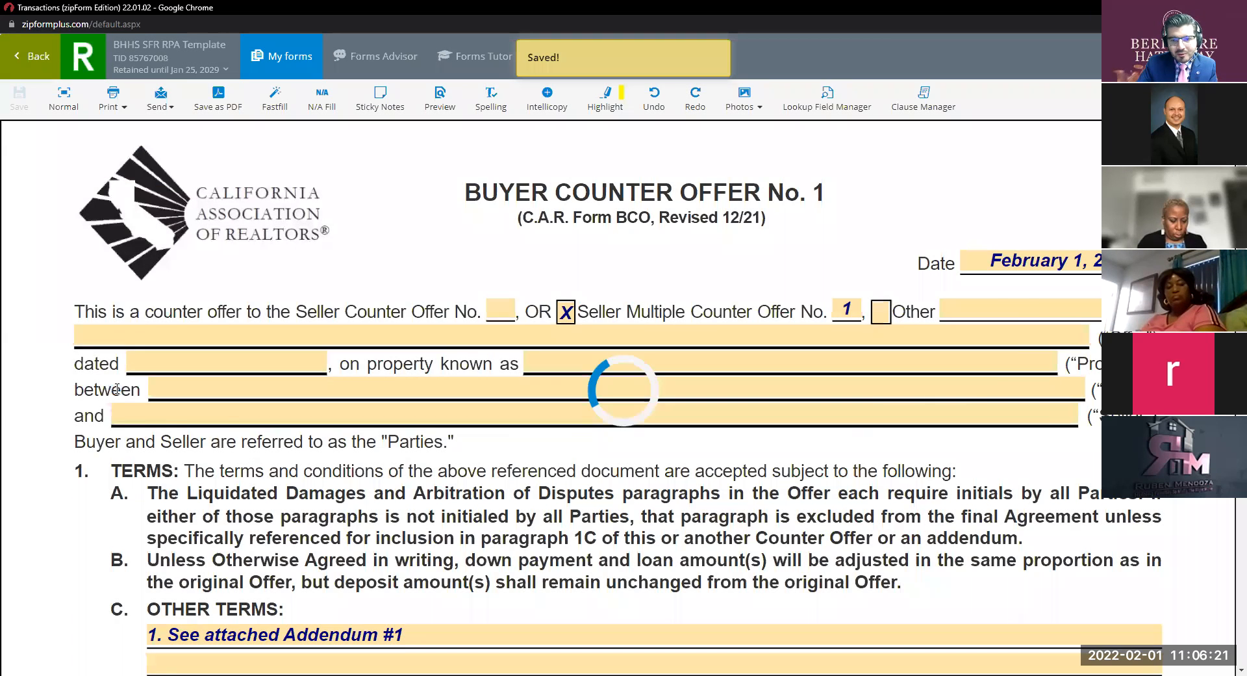
click(756, 198)
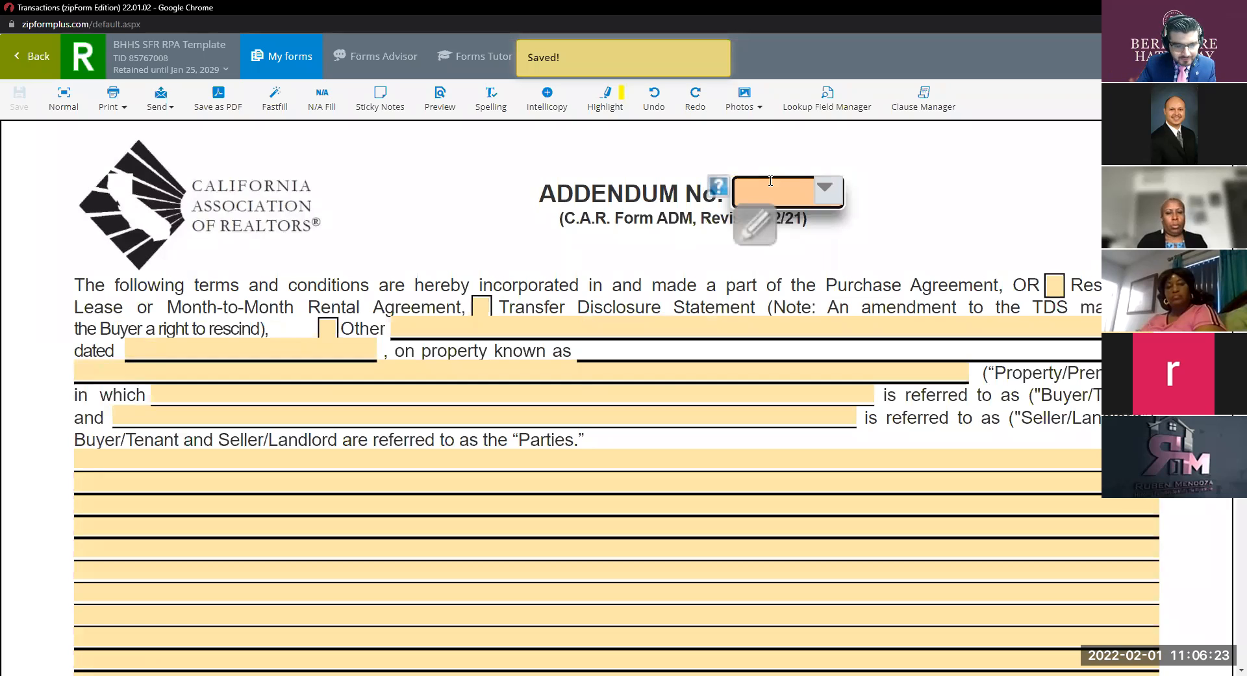
text(1)
Mark the addendum as applying to Other: Buyer Counter Offer #1, dated February 1, 2022.
click(328, 328)
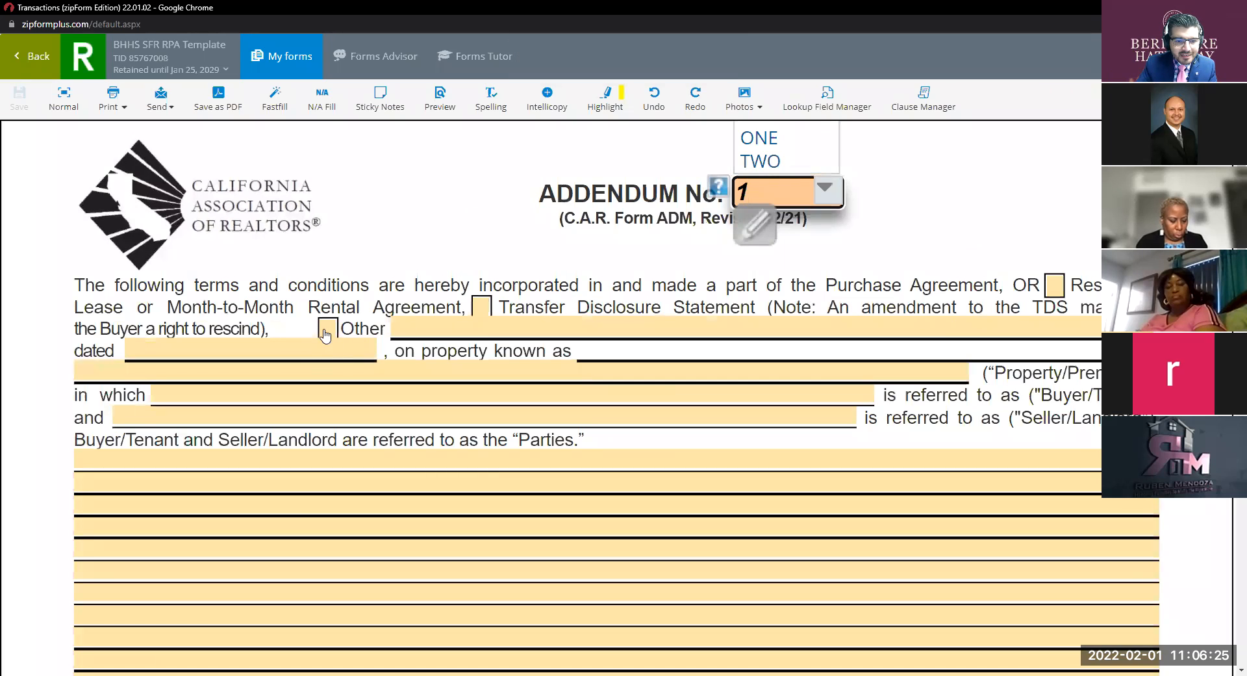
click(439, 333)
text(B)
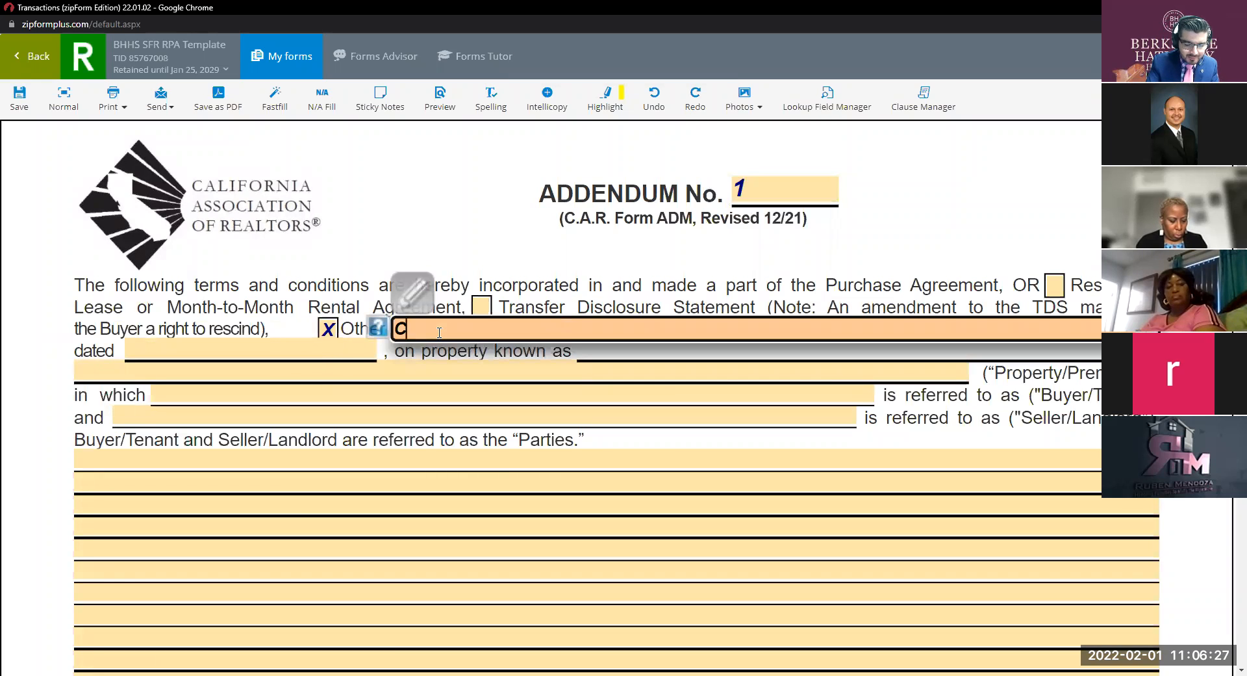
text(uyer co)
key(BackSpace)
key(BackSpace)
key(BackSpace)
text(Counter Offer $)
key(BackSpace)
text(#1)
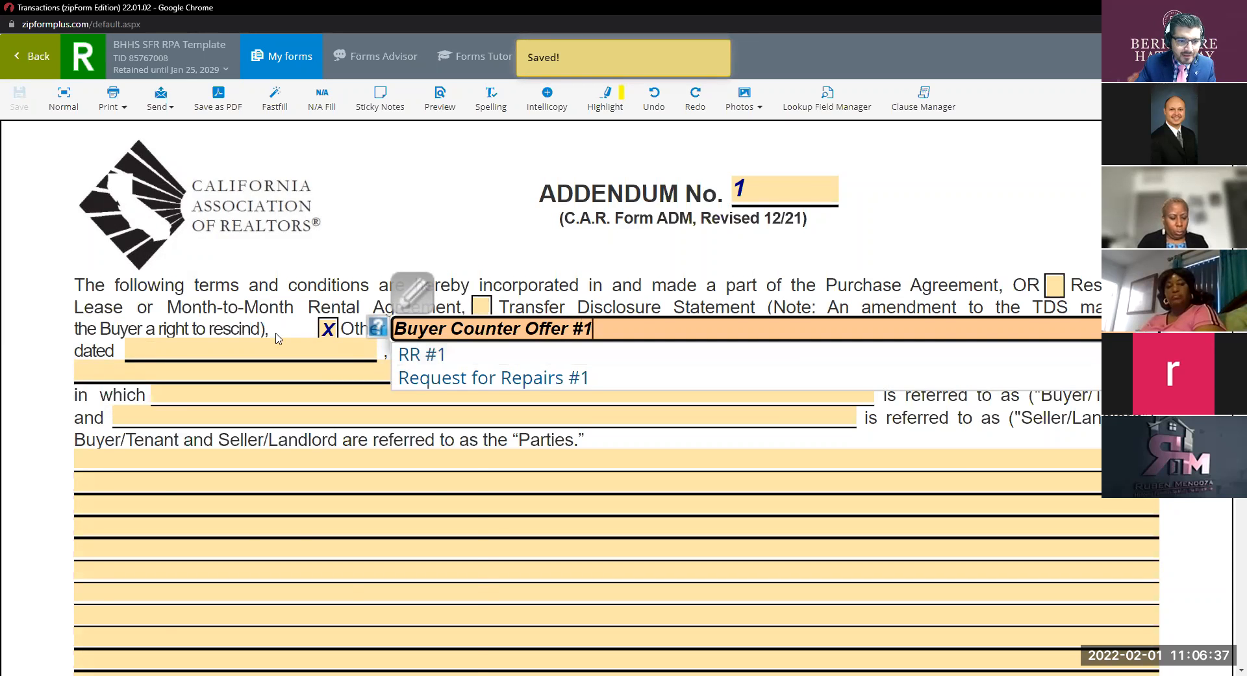
click(279, 344)
click(253, 493)
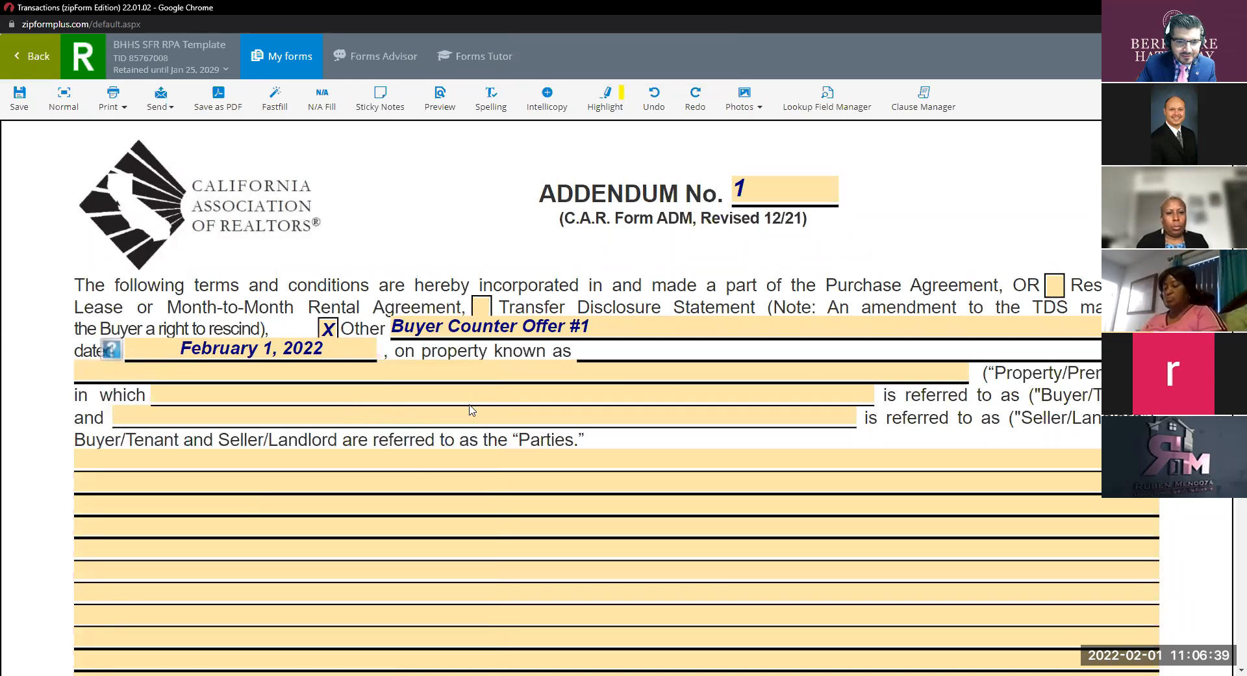
Paste the ten counter-offer terms into the addendum's terms box and review them.
click(139, 454)
text(1. Sales price to be $ 500,000 2. All other contingencies shall be removed 12 days after acceptance. 3. Loan contingency shall be removed 14 days after acceptance. 4. No per diem charge upon the buyer if escrow does not close on time. 5. A per diem of $50 charge to the buyer for every day that goes beyond the COE. 6. Seller to remain in possession 10 days after close at buyers PITI. 7. Appraisal contingency shall remain in effect and shall be removed 7 days after acceptance. 8. Property to be vacant 10 after the COE 9. Buyer agrees to cross qualify with the sellers preferred lender to show ability to obtain financing? 10. COE shall be 45 days or sooner after acceptance.)
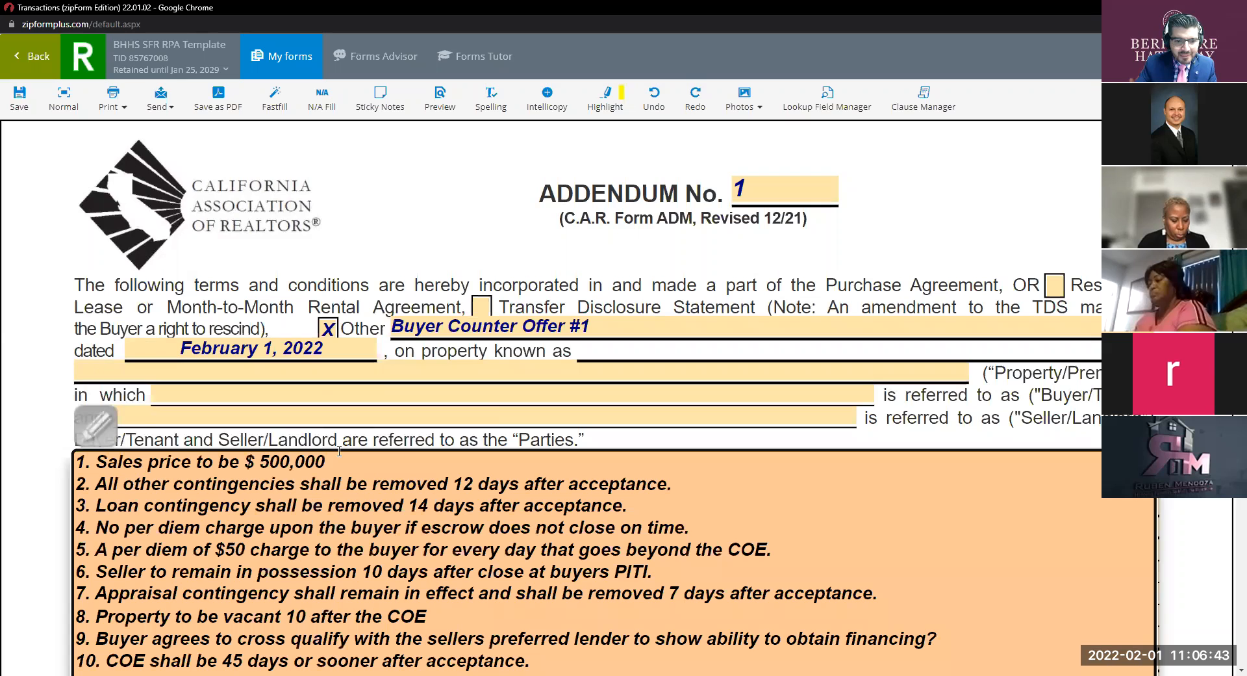
click(1127, 440)
scroll(924, 473, down, 4)
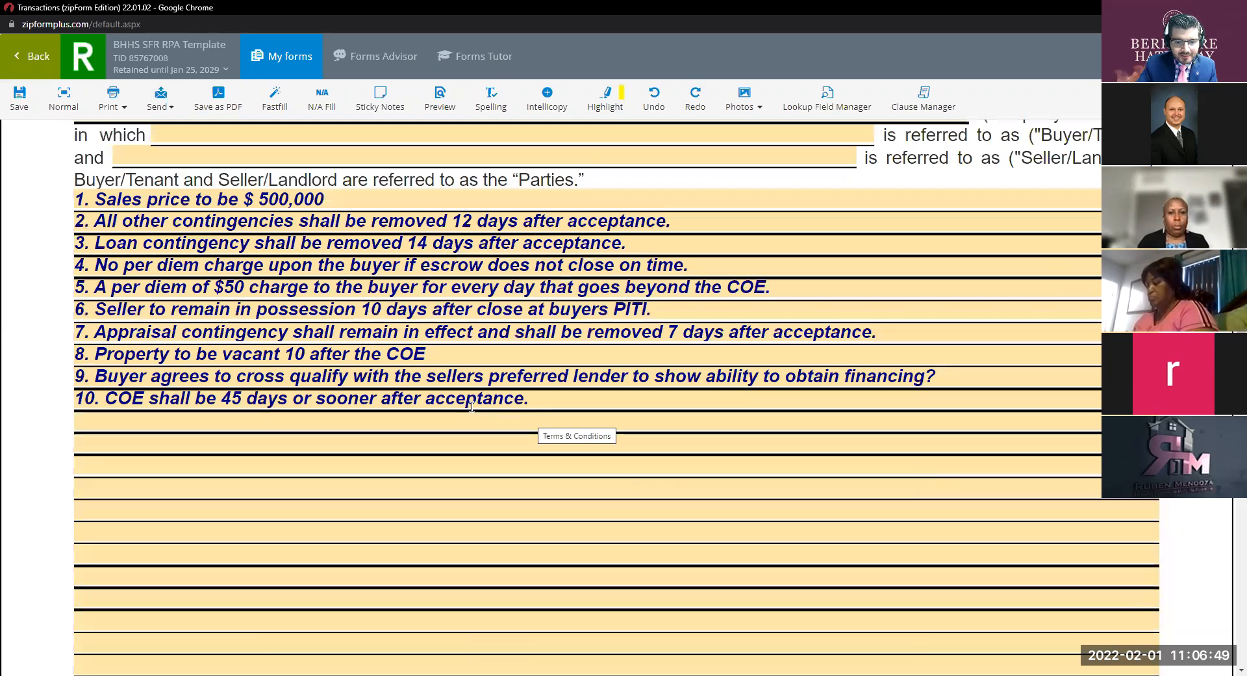
scroll(530, 443, up, 4)
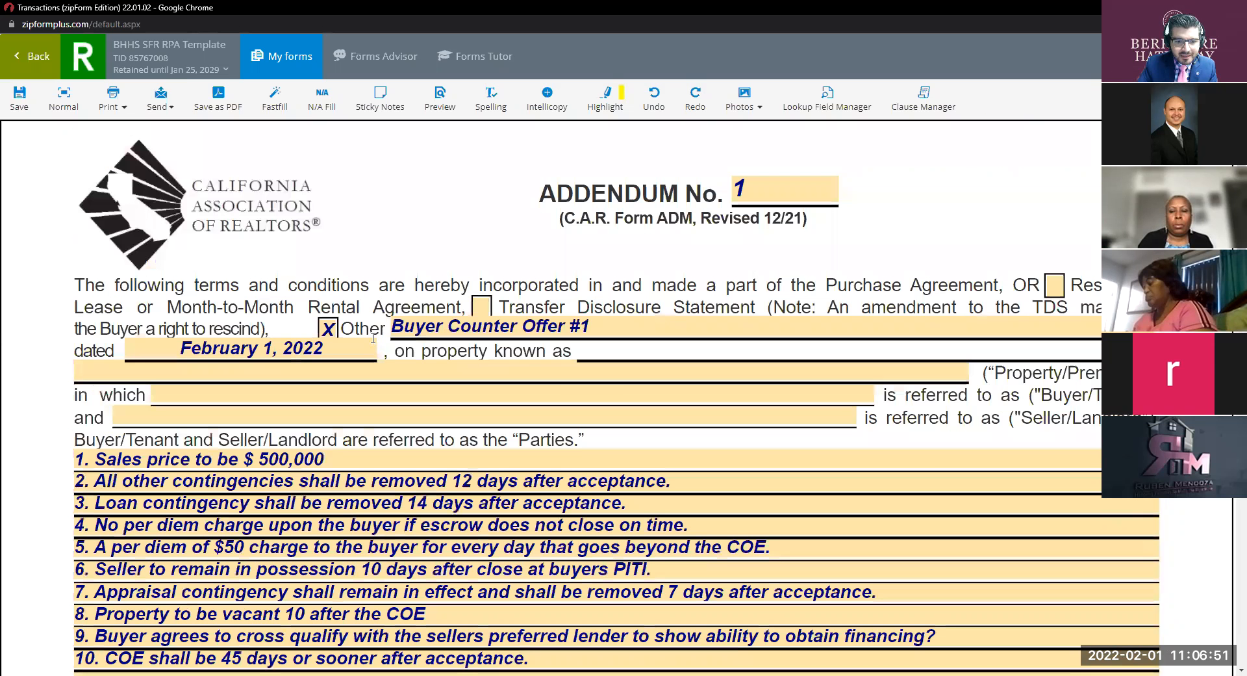
click(384, 328)
key(ctrl)
key(ctrl)
key(ctrl)
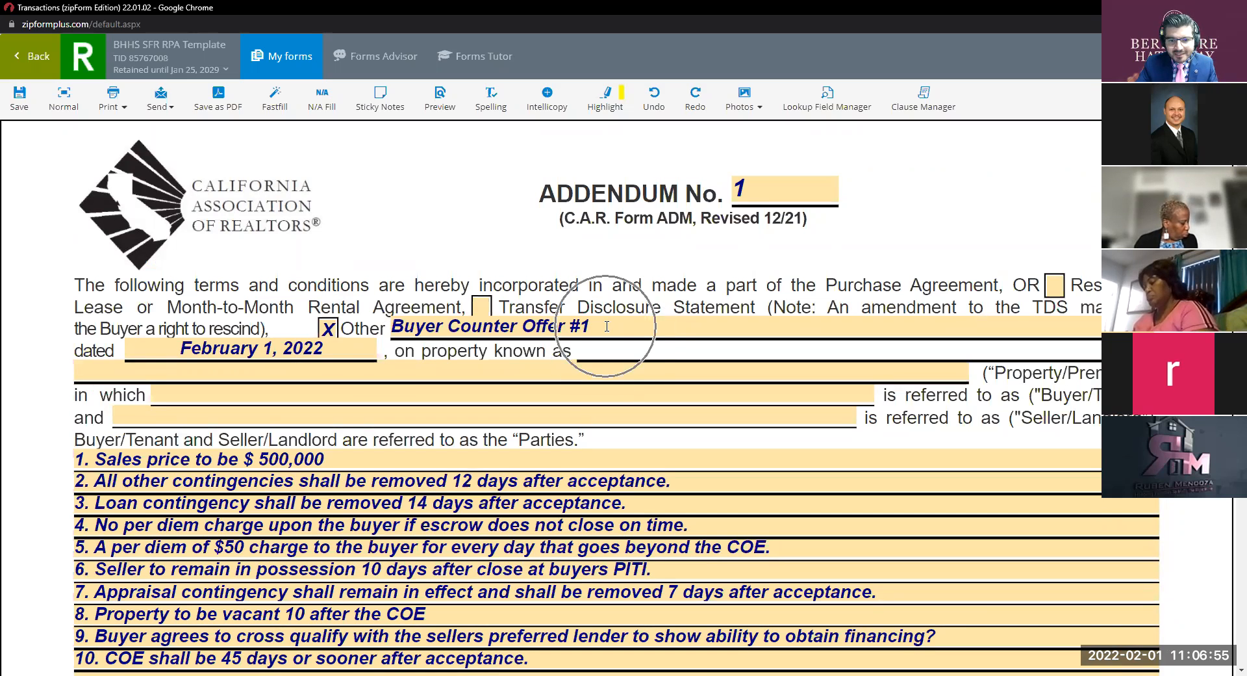
key(ctrl)
key(ctrl)
key(ctrl)
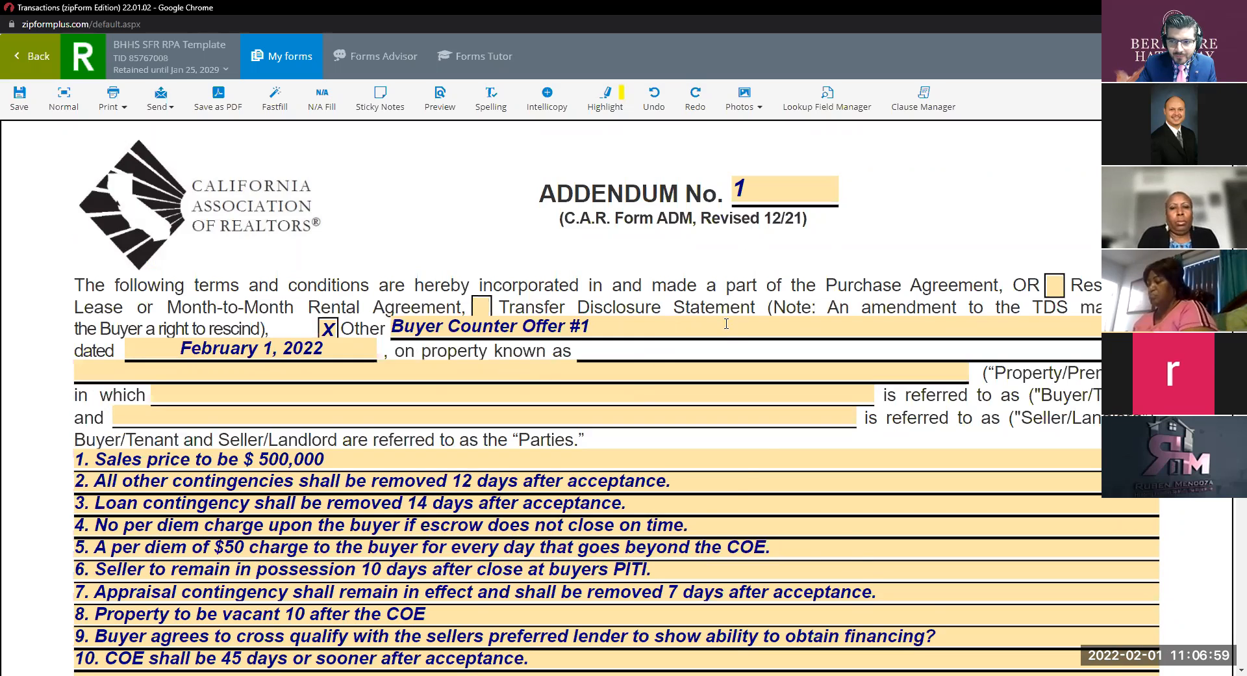
scroll(725, 321, down, 10)
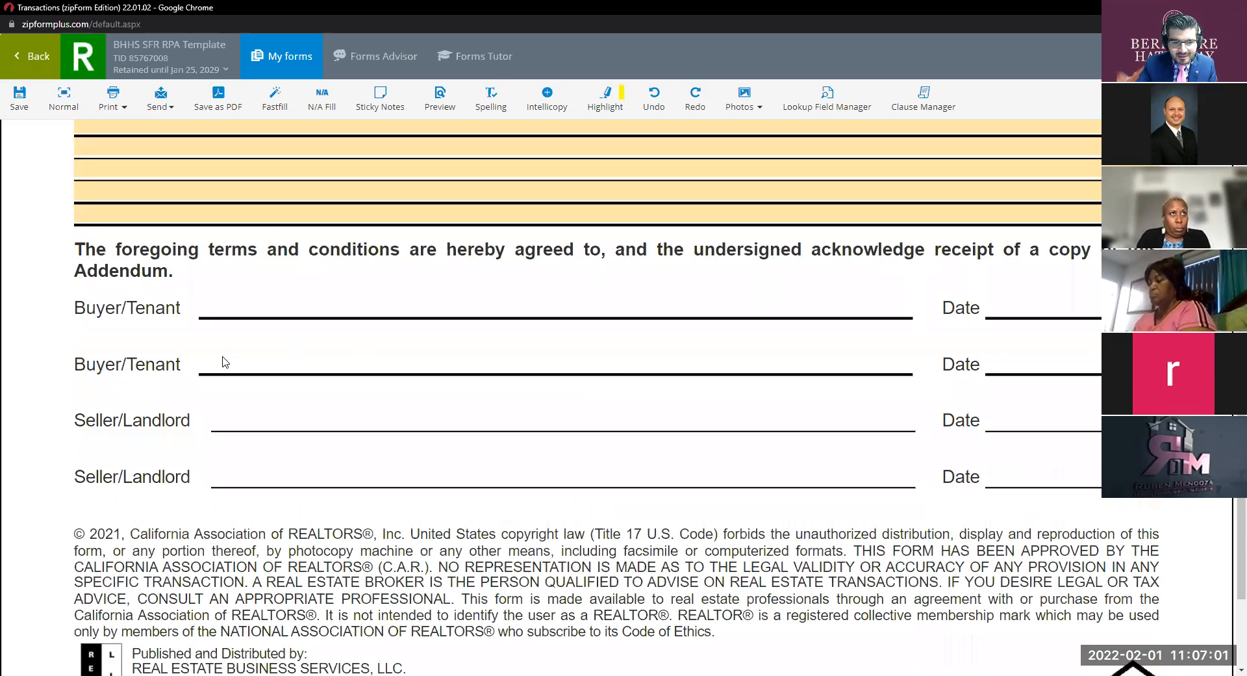
scroll(292, 343, up, 5)
scroll(291, 343, up, 4)
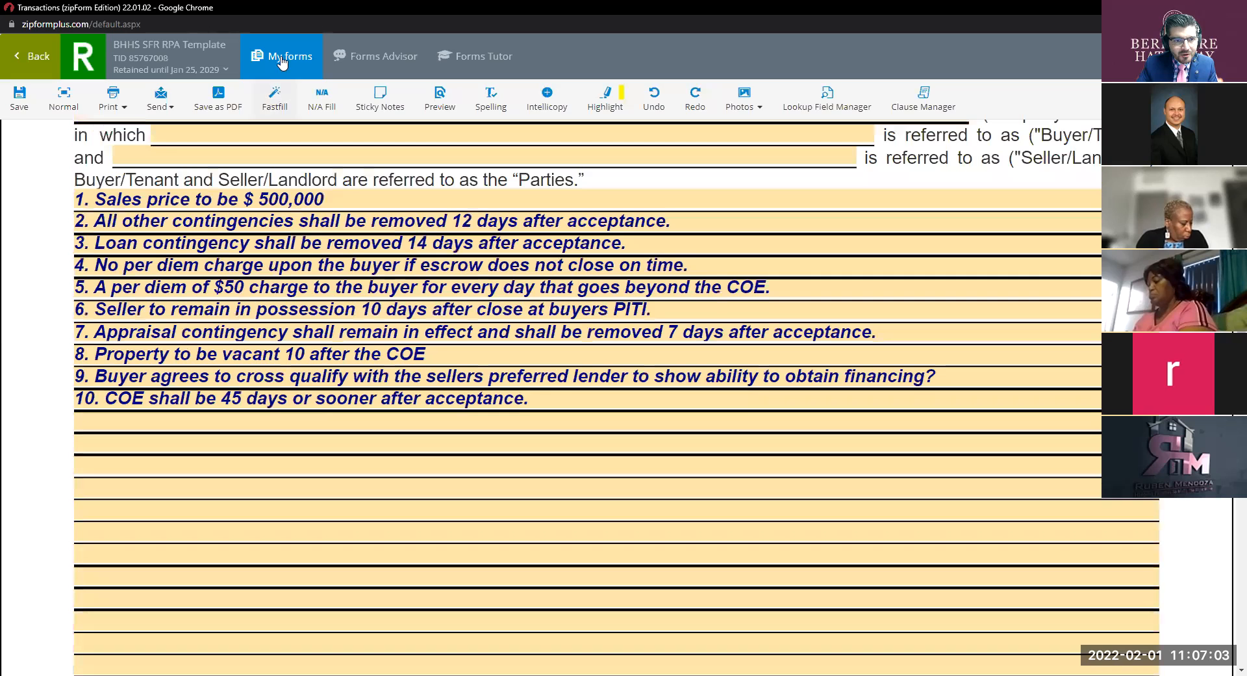
Return to Buyer Counter Offer #1, check its Other Terms cite Addendum #1, then reopen My forms.
click(281, 55)
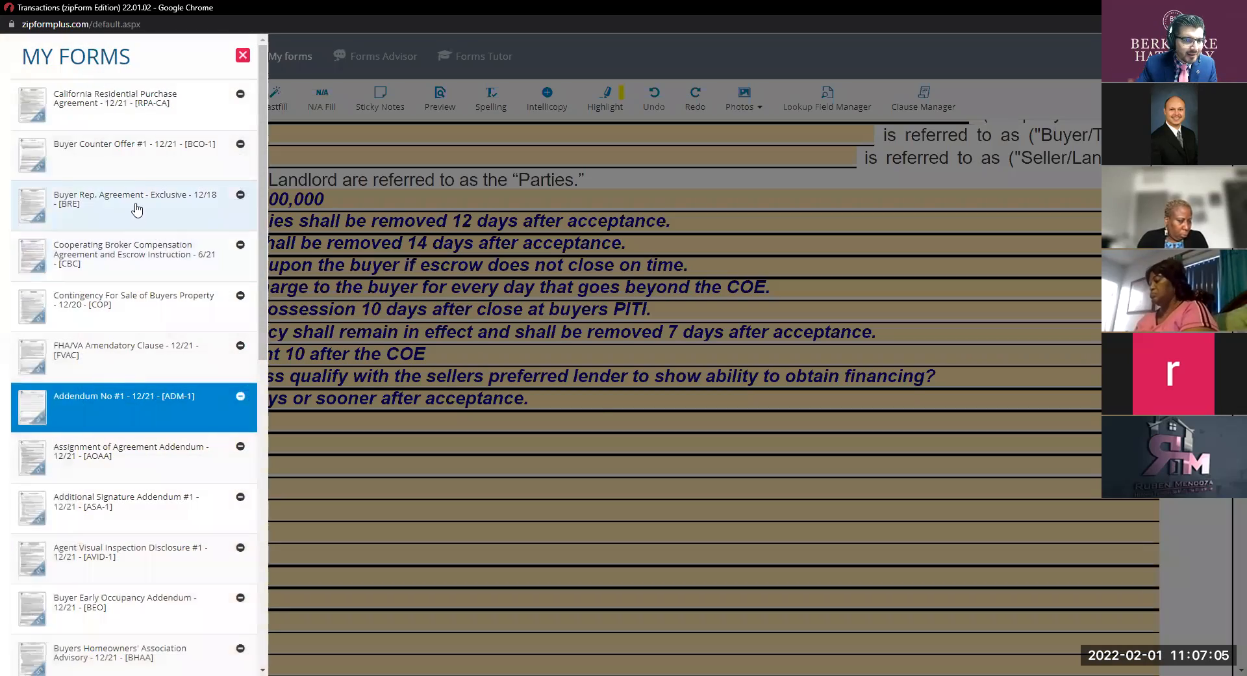
click(124, 161)
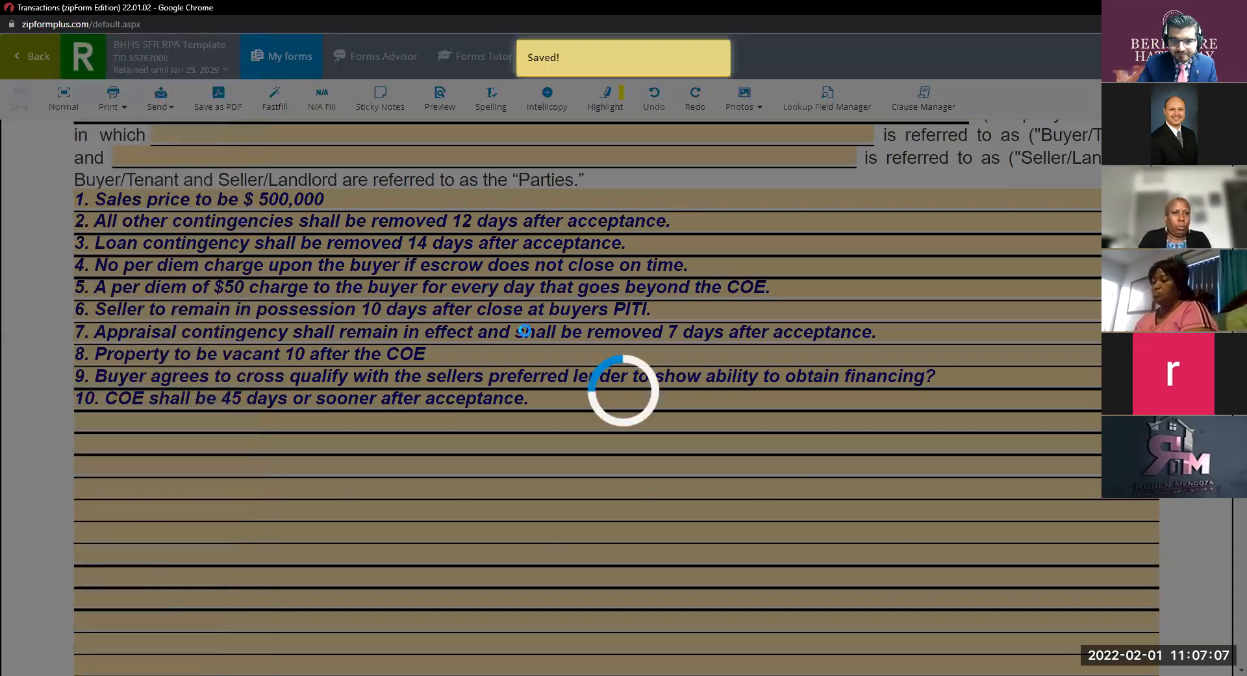
scroll(571, 393, down, 10)
scroll(572, 393, down, 2)
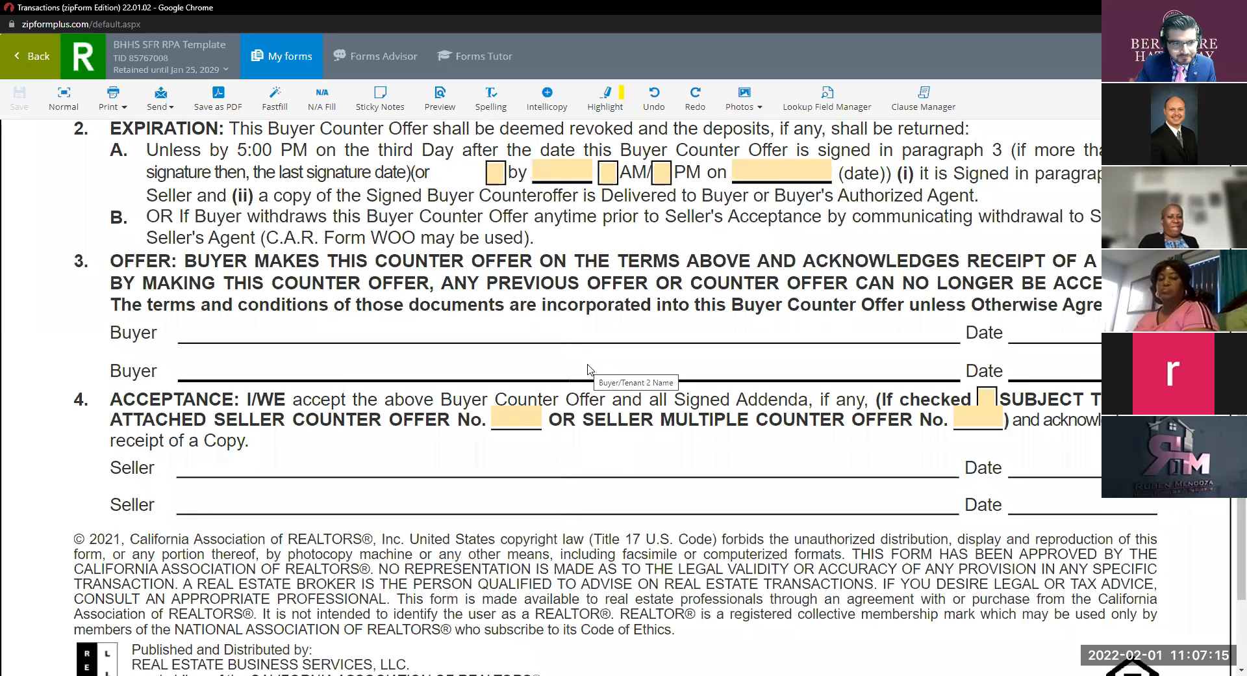
scroll(590, 369, up, 8)
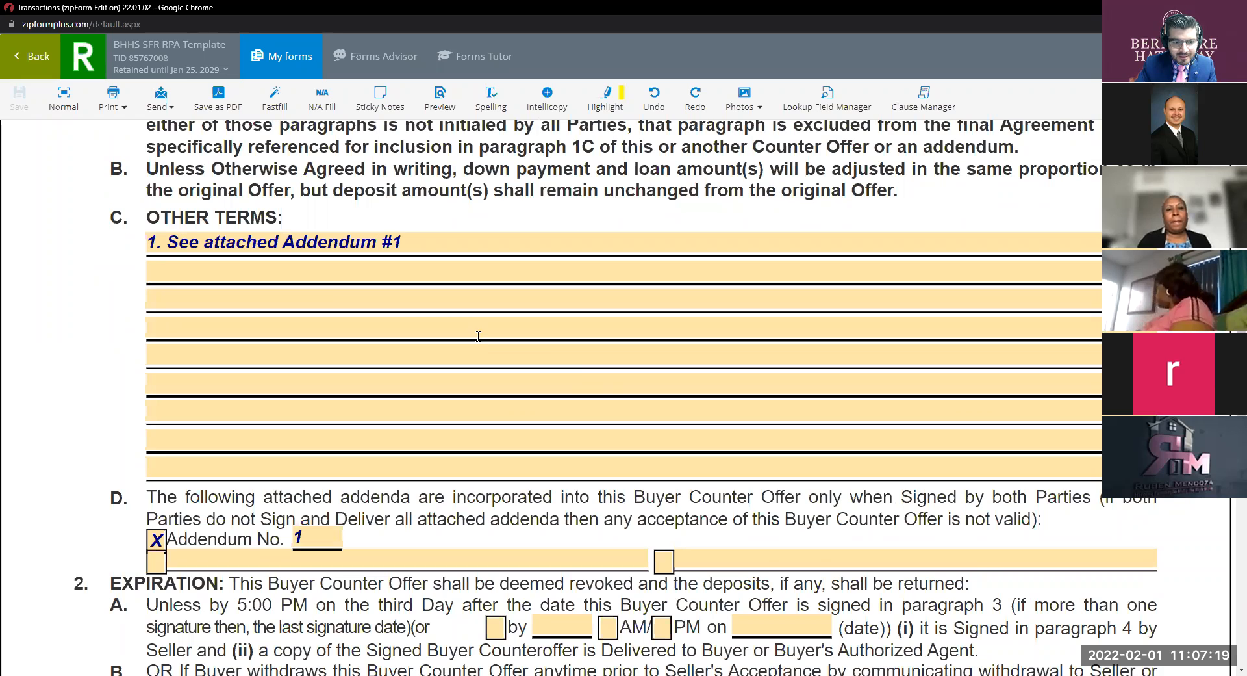
scroll(448, 249, up, 3)
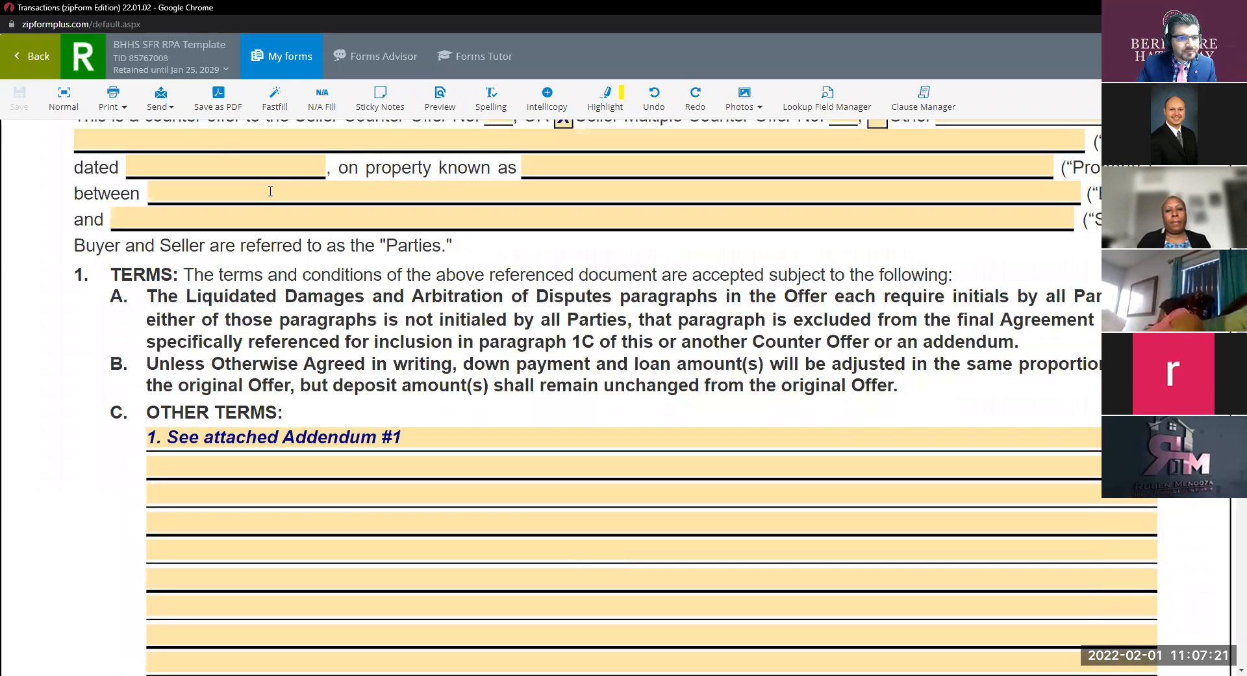
click(275, 60)
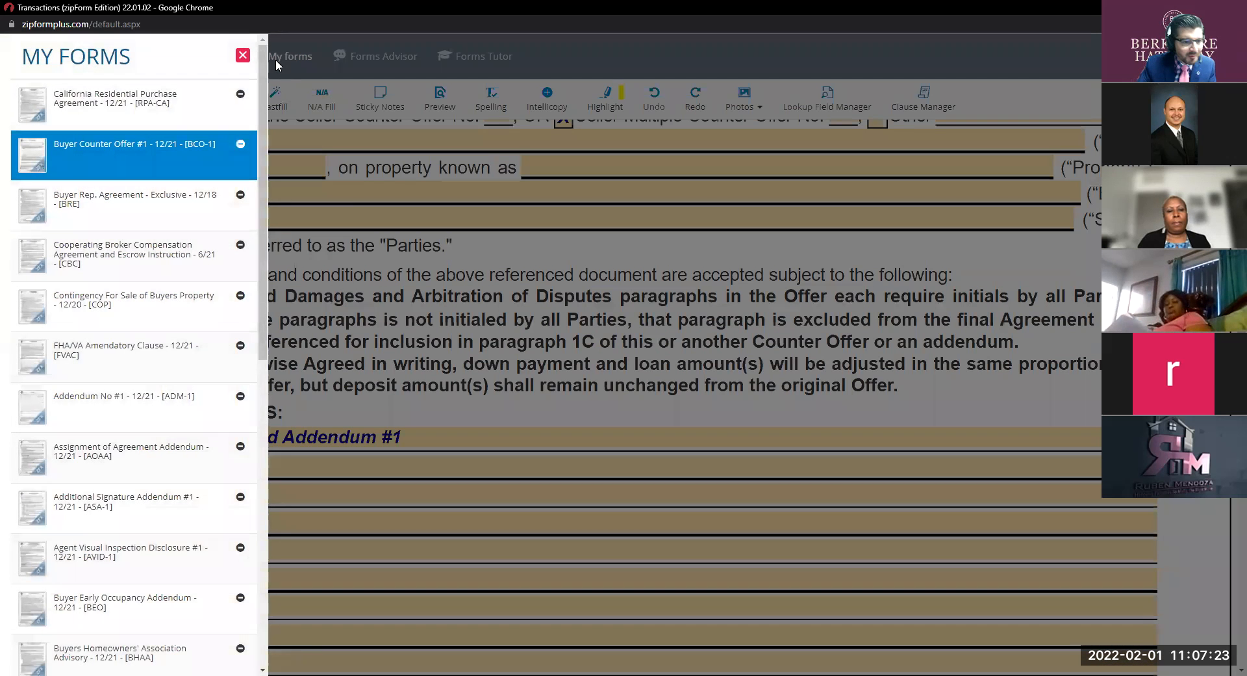
click(135, 240)
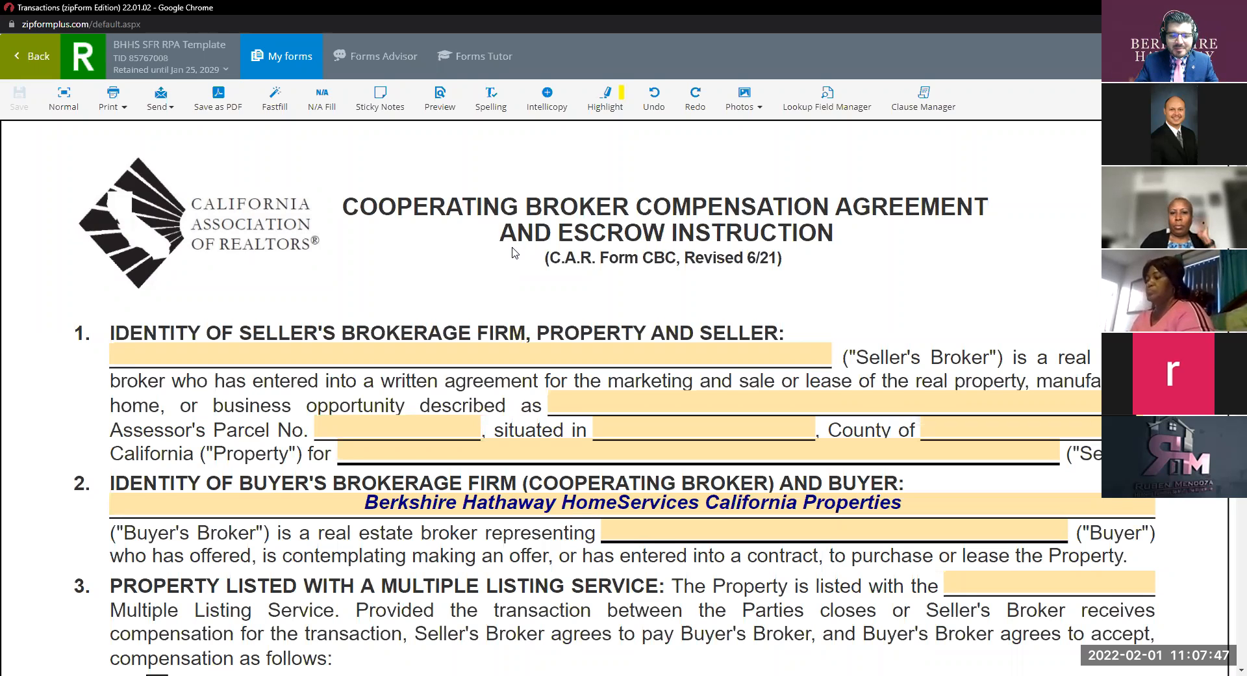
scroll(516, 256, down, 1)
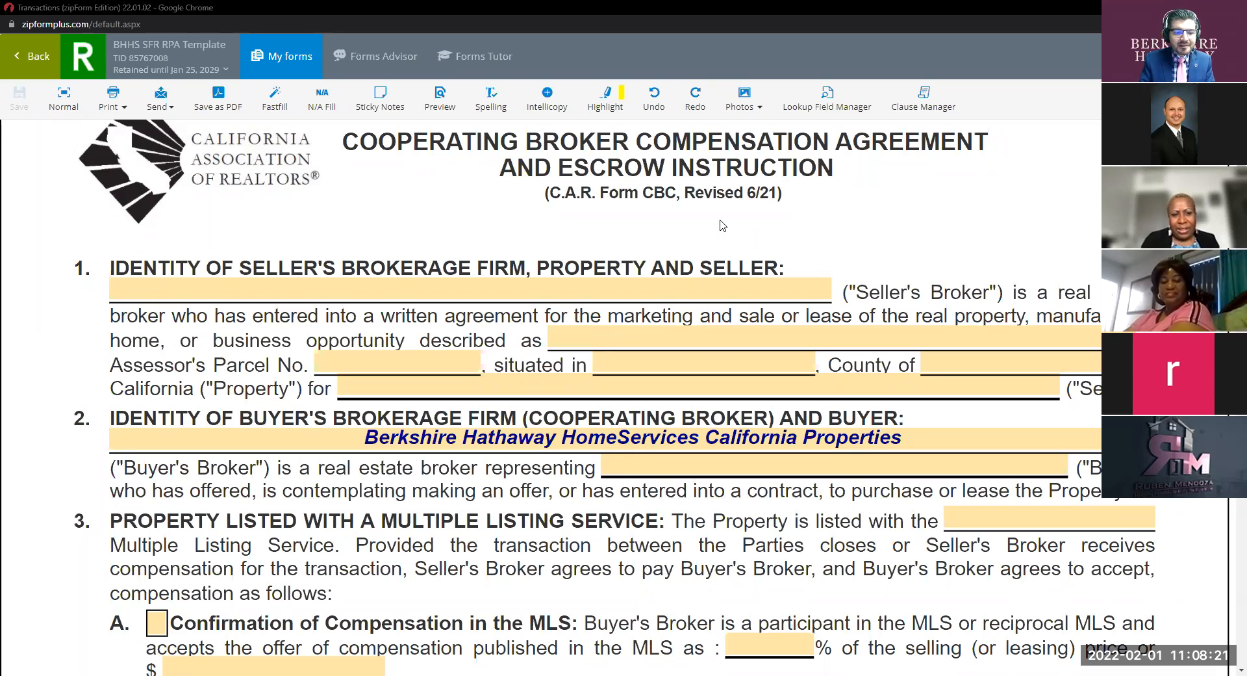
scroll(648, 259, down, 3)
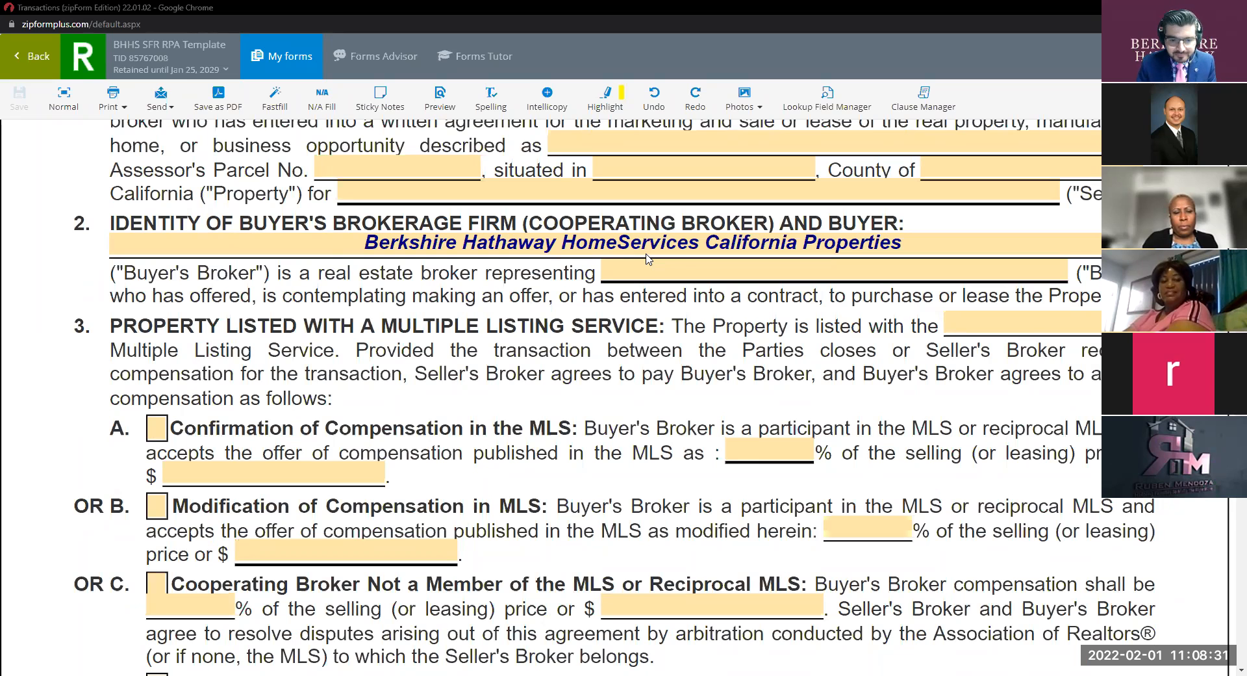
scroll(646, 258, up, 3)
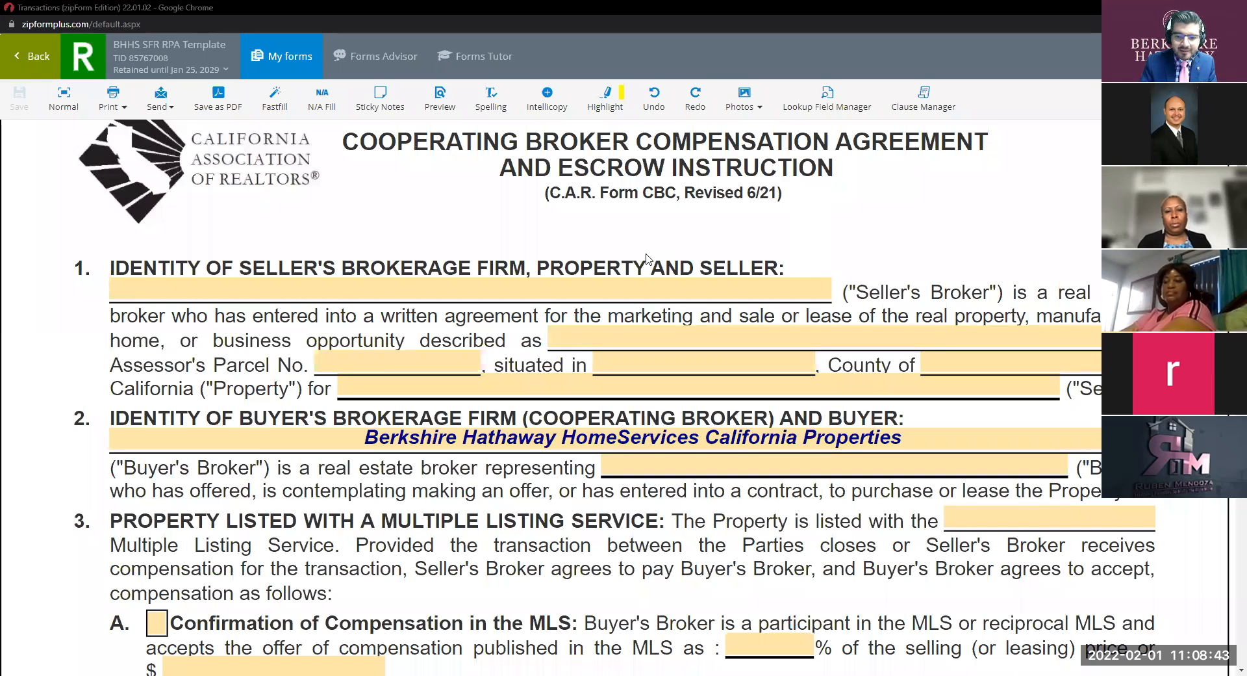
scroll(569, 389, down, 2)
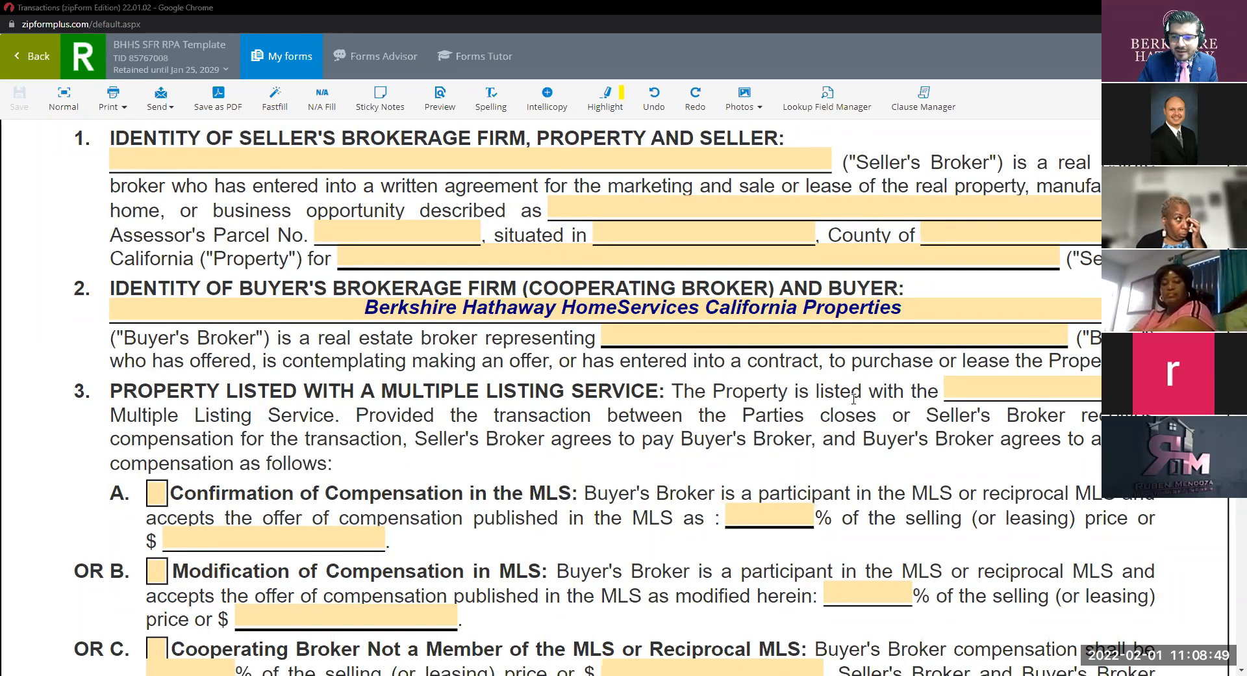
Enter CRMLS in paragraph 3's MLS name field, picking it from the autocomplete list.
click(955, 388)
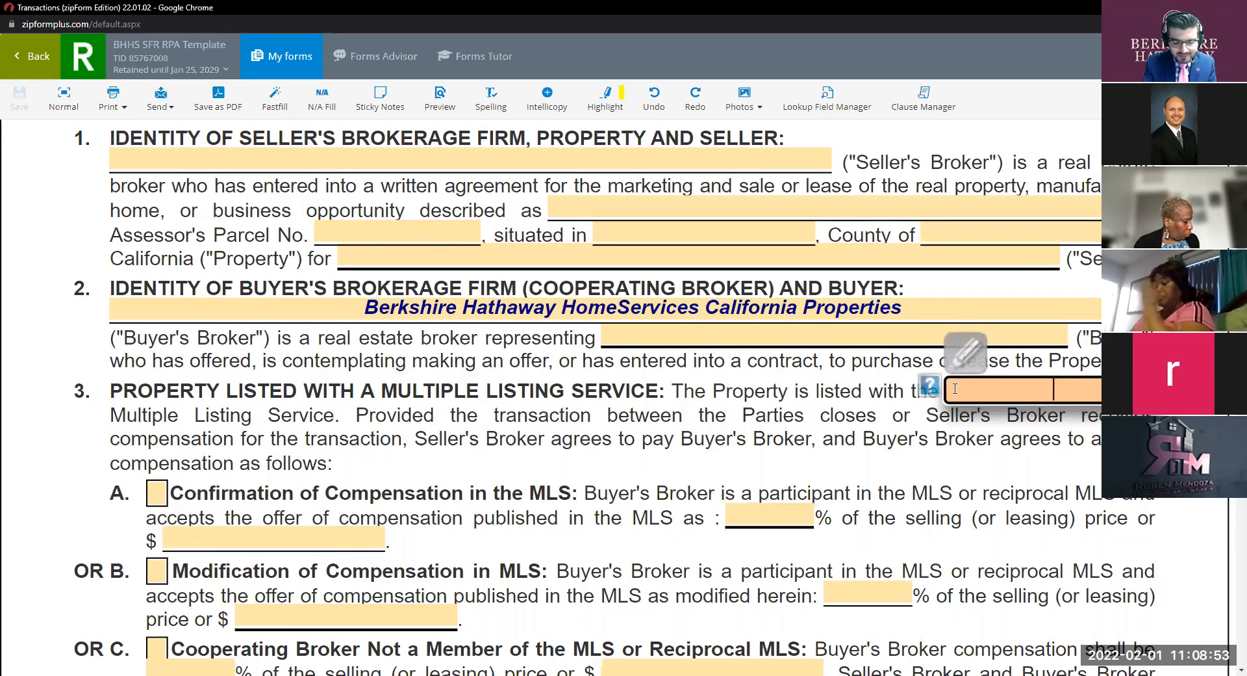
text(CRMLS)
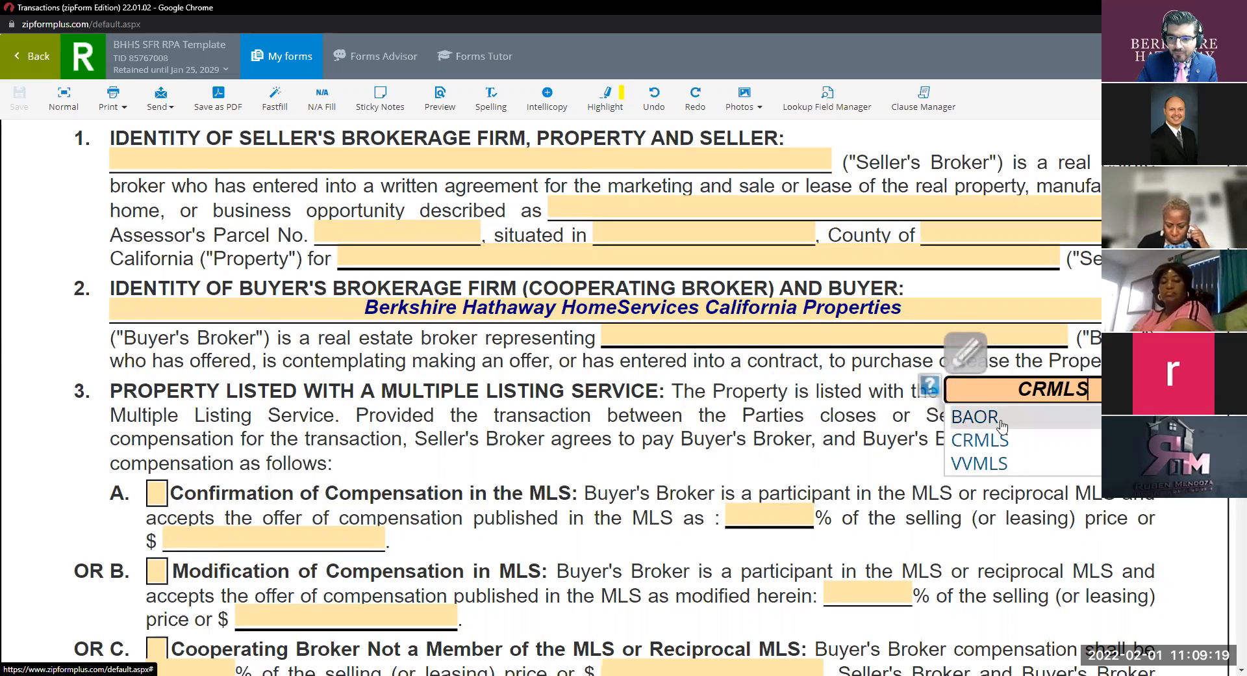
click(865, 447)
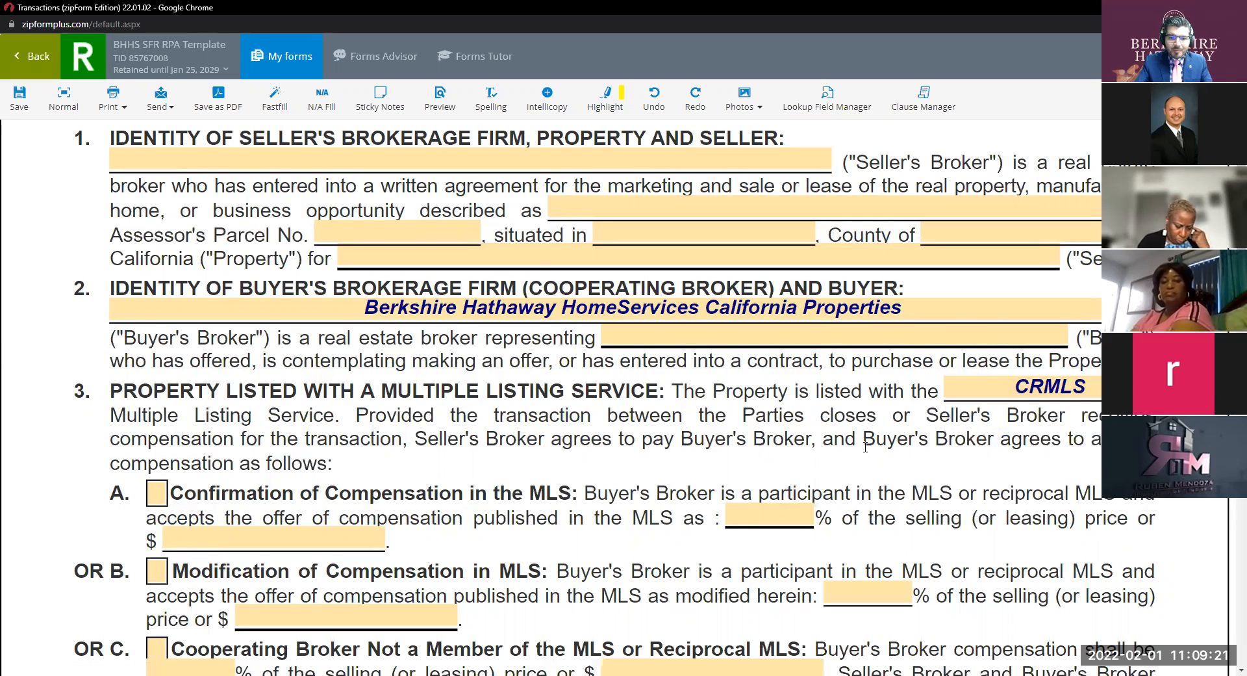
scroll(230, 329, down, 2)
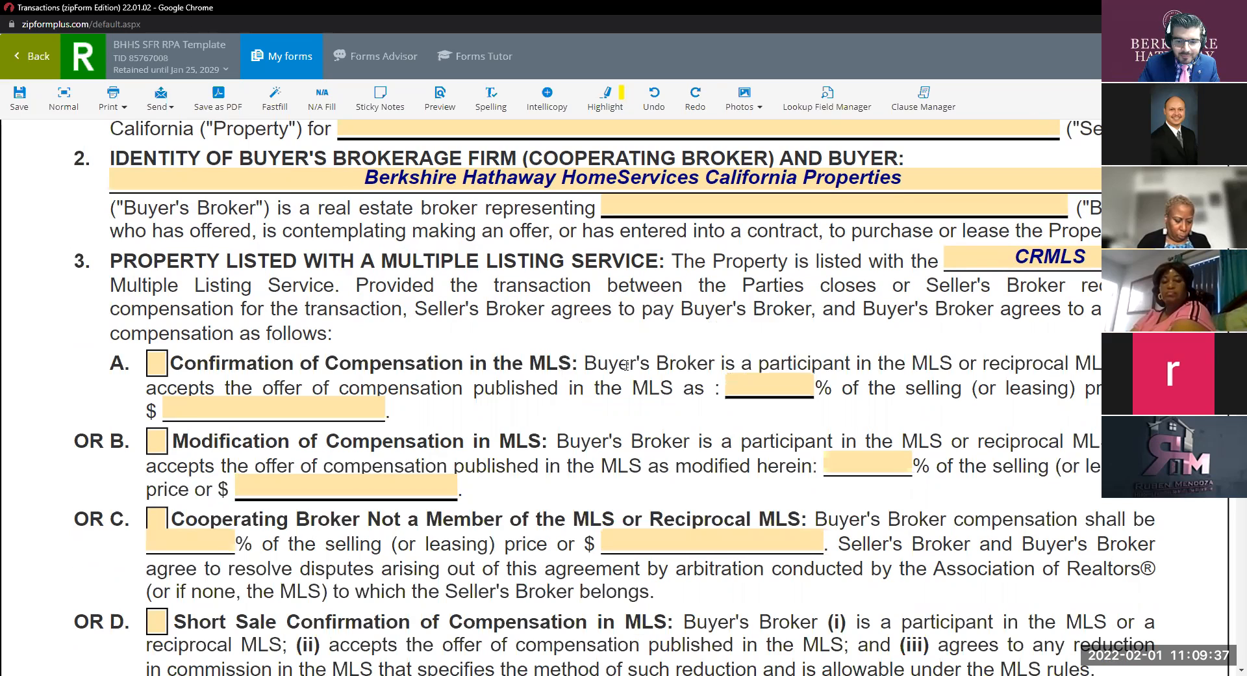
Check option 3A, Confirmation of Compensation in the MLS, and enter 3 as its percentage.
click(746, 389)
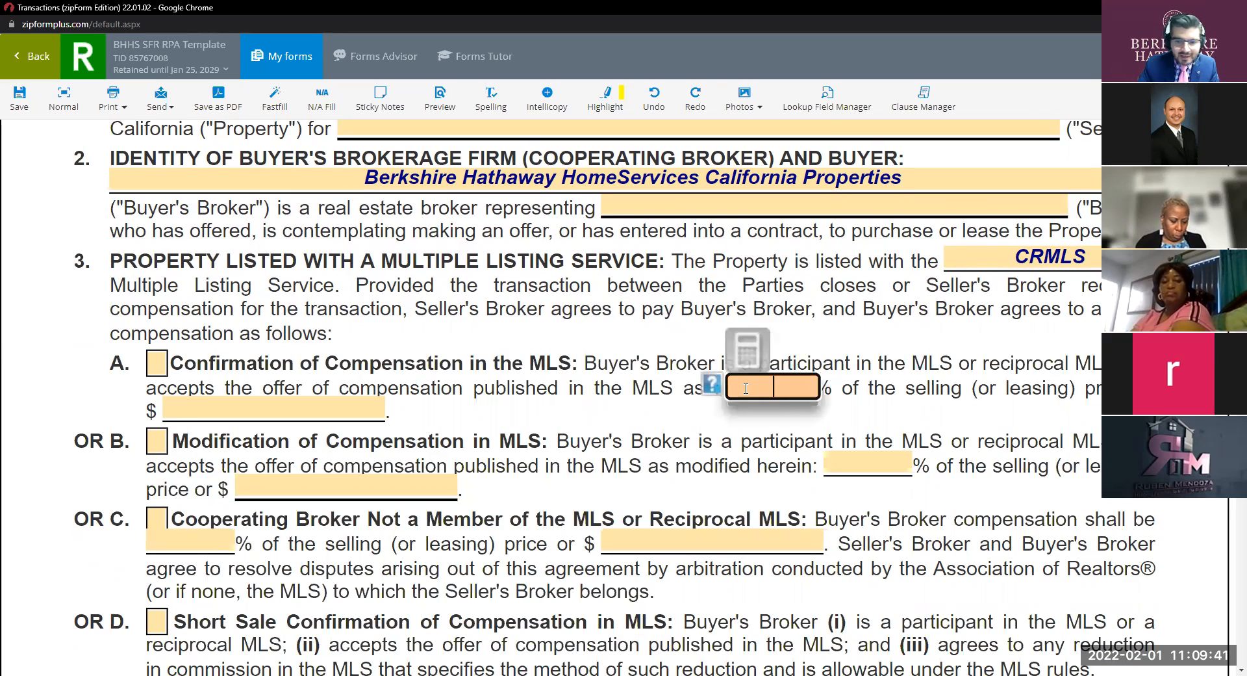
click(157, 363)
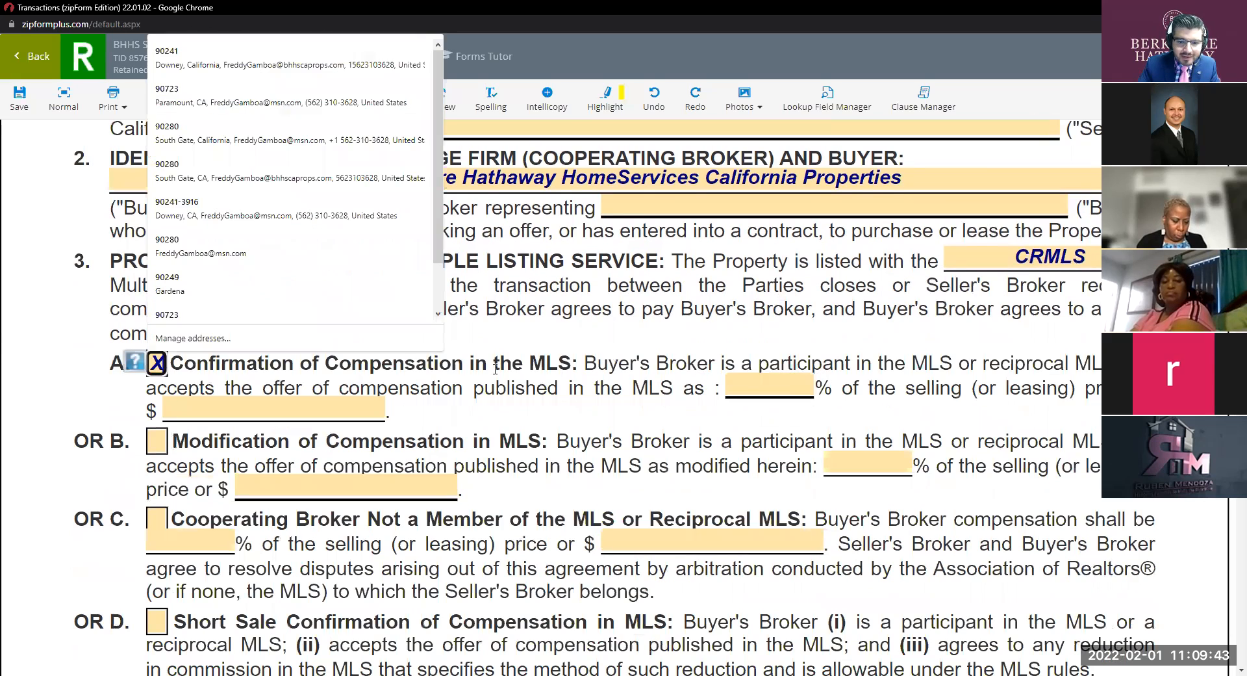
click(747, 386)
text(2)
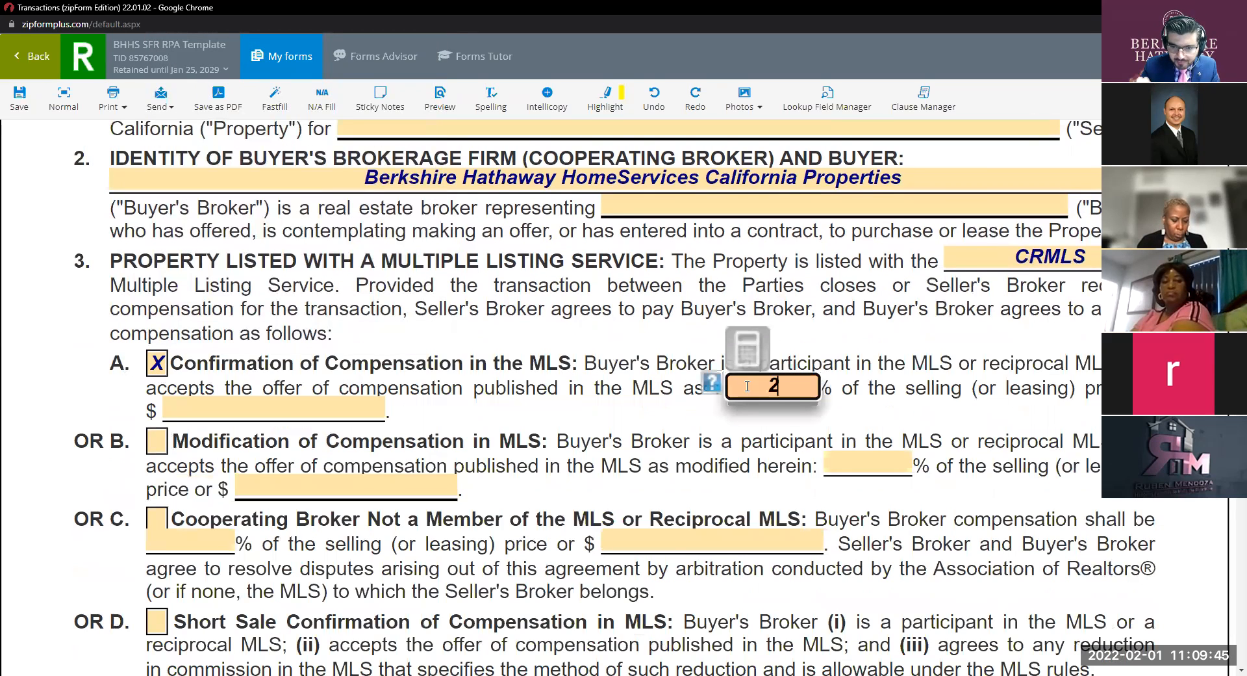
key(BackSpace)
text(3)
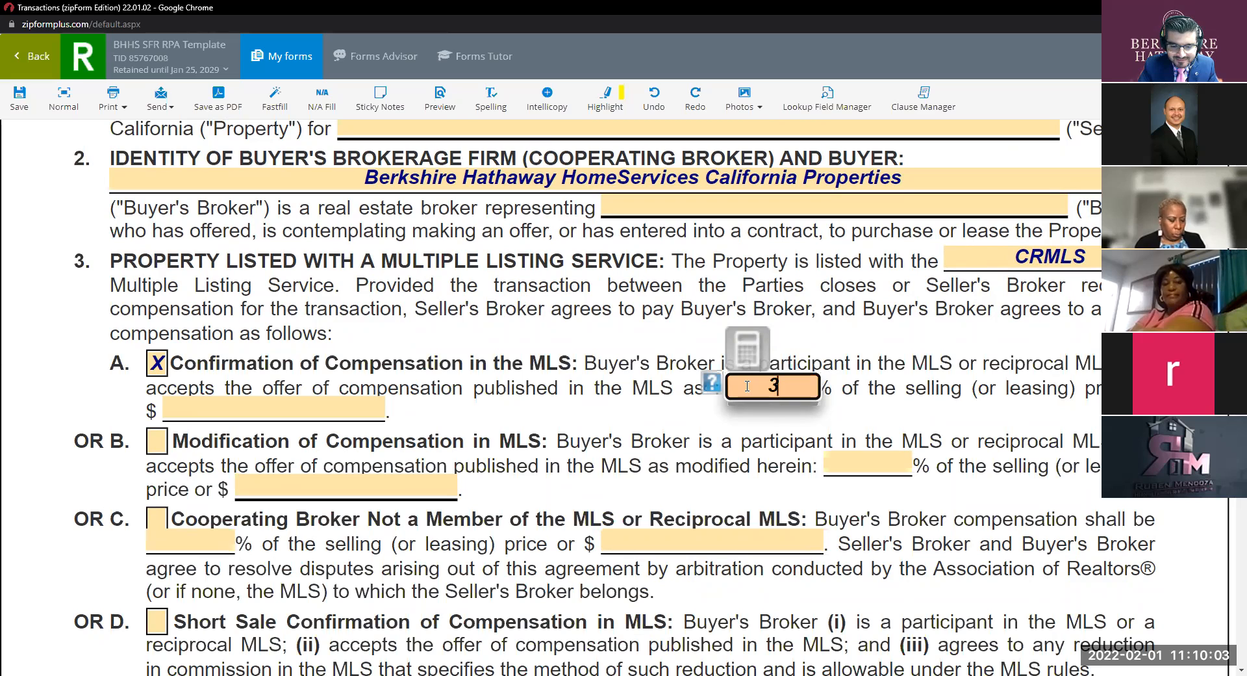
Scroll down to the signature section and back up to review the agreement.
click(671, 80)
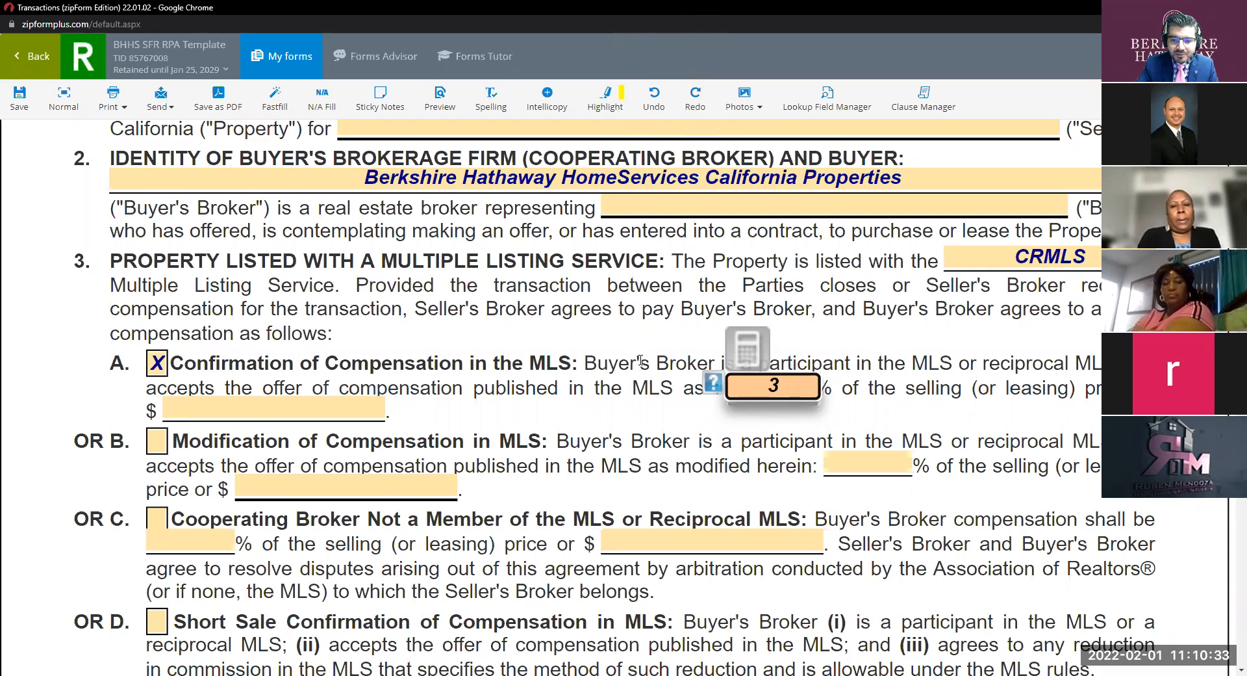
scroll(635, 357, down, 8)
scroll(634, 350, down, 10)
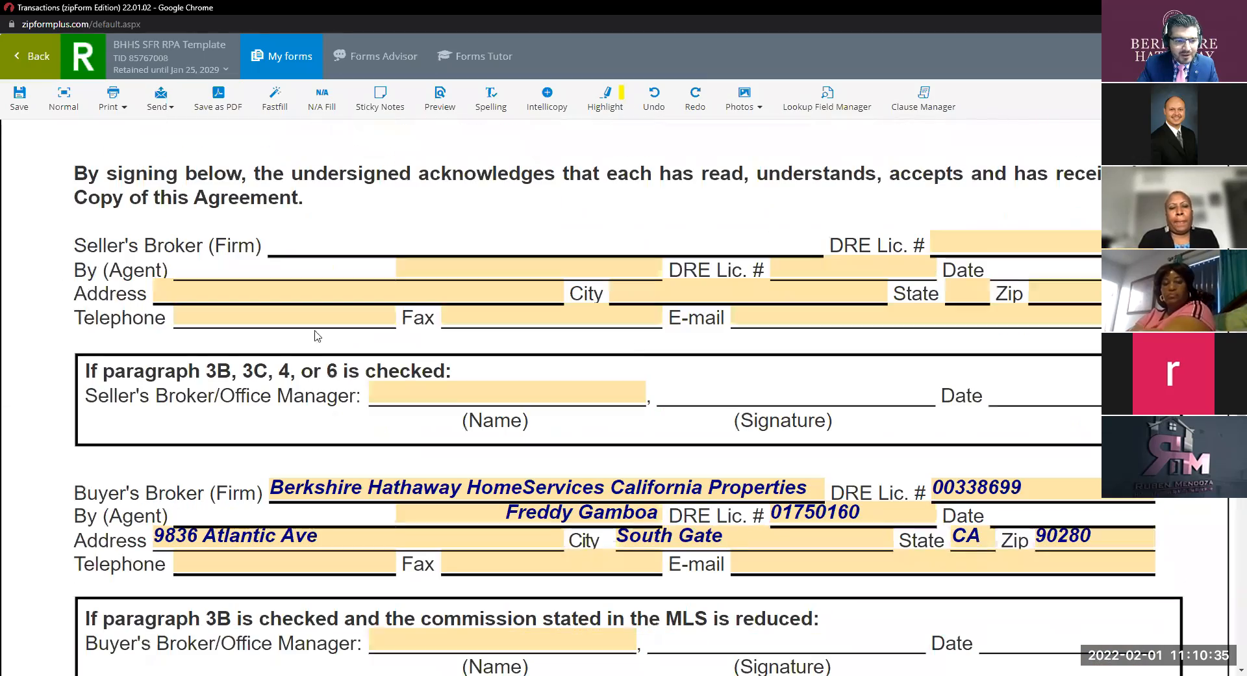
scroll(411, 451, down, 3)
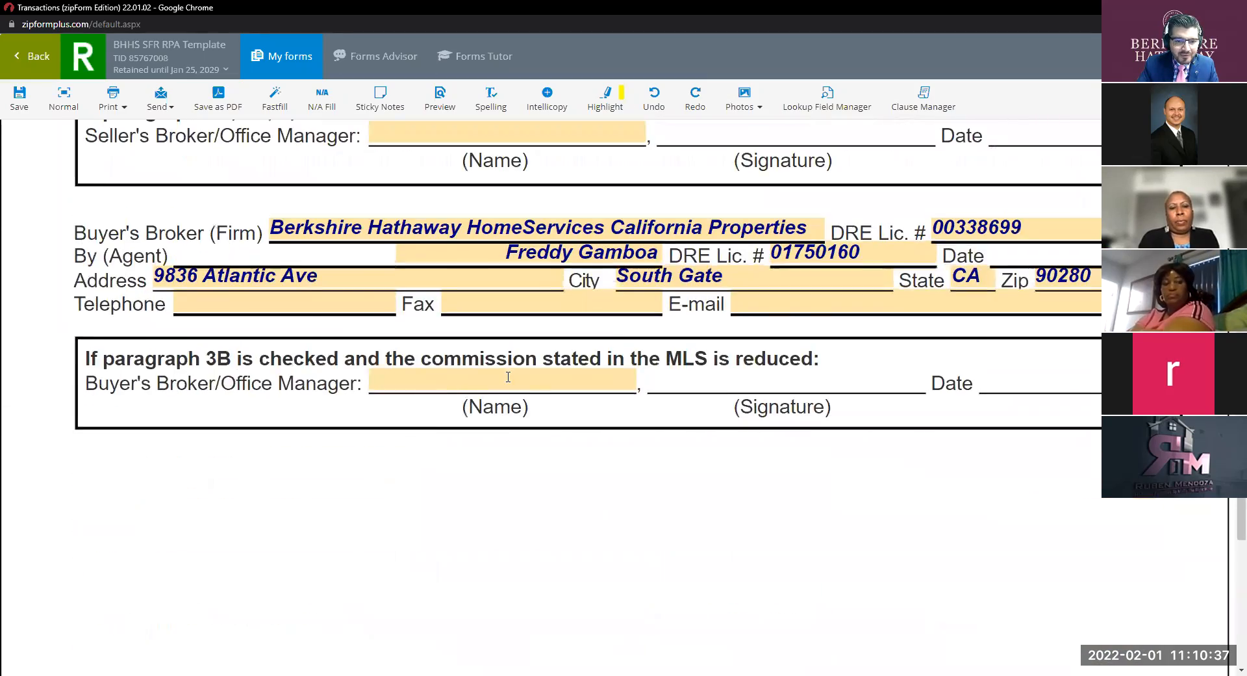
scroll(510, 375, up, 10)
scroll(512, 376, up, 7)
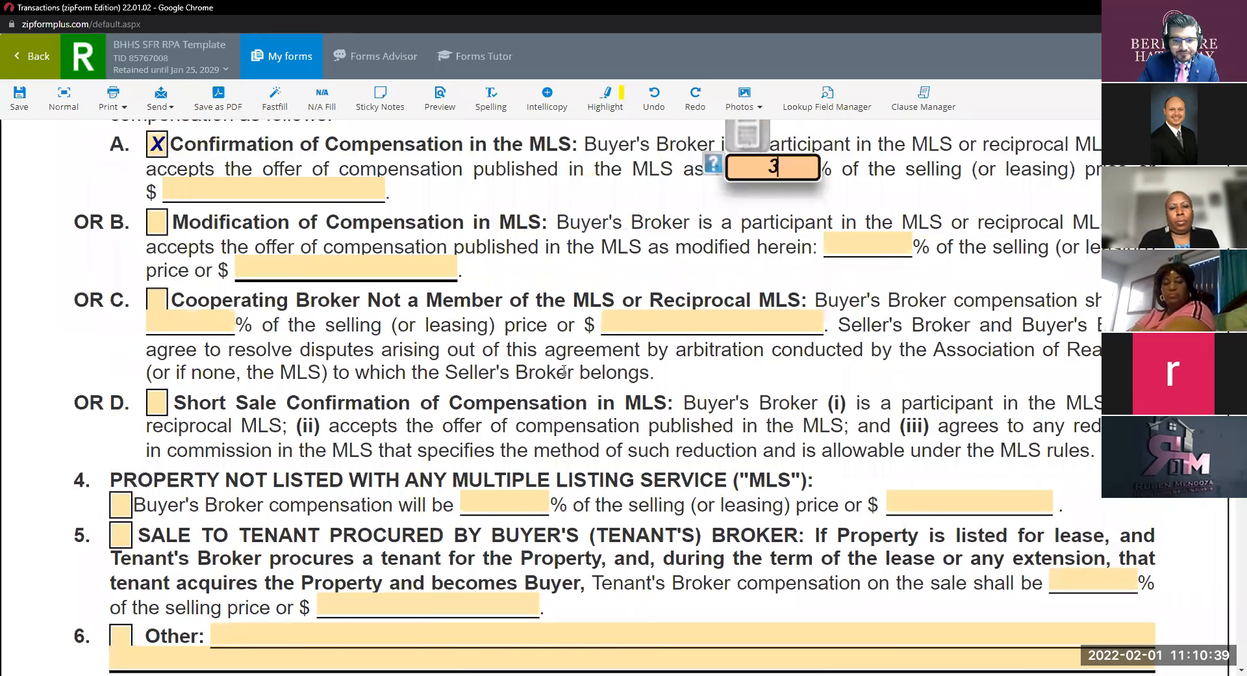
Clear and untick 3A, then tick 3B and set its modified compensation to 2.5 percent.
key(BackSpace)
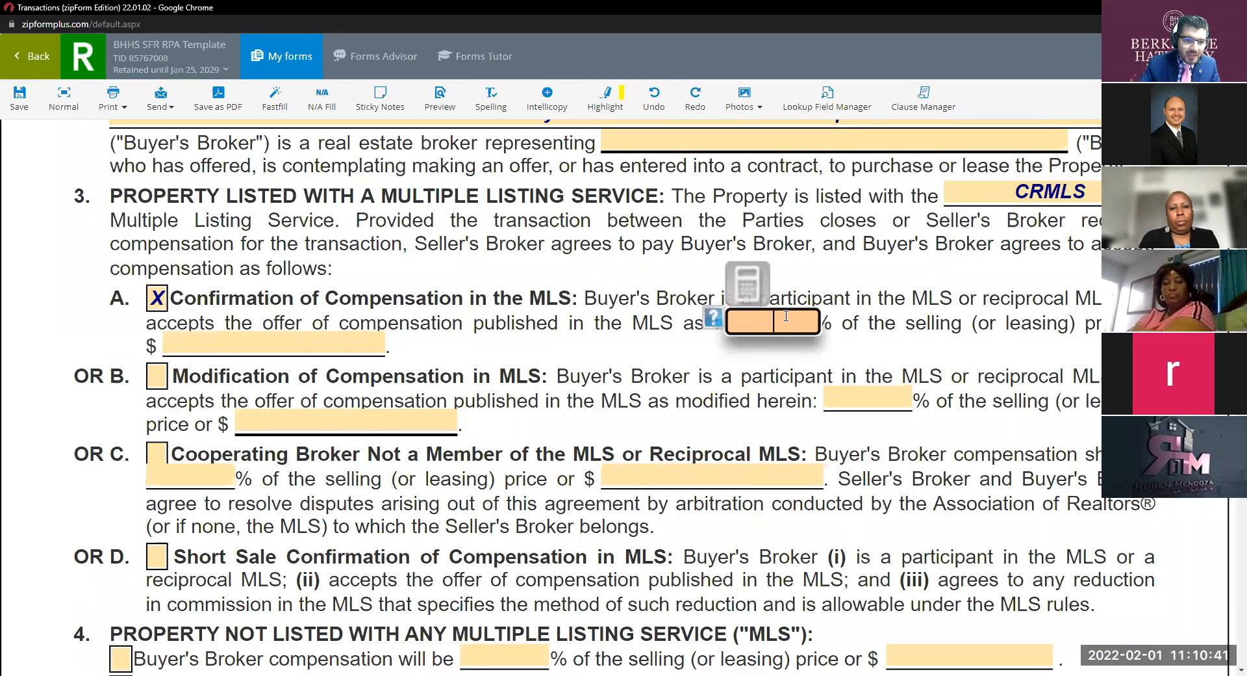
click(162, 298)
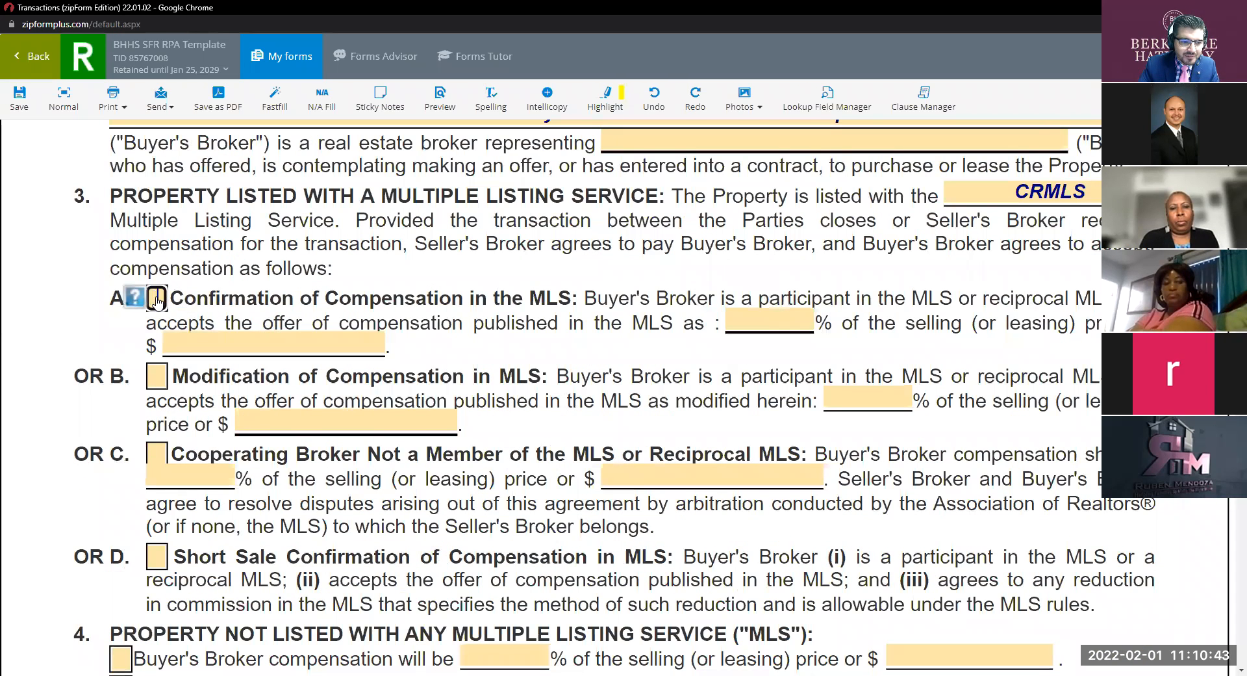
click(156, 375)
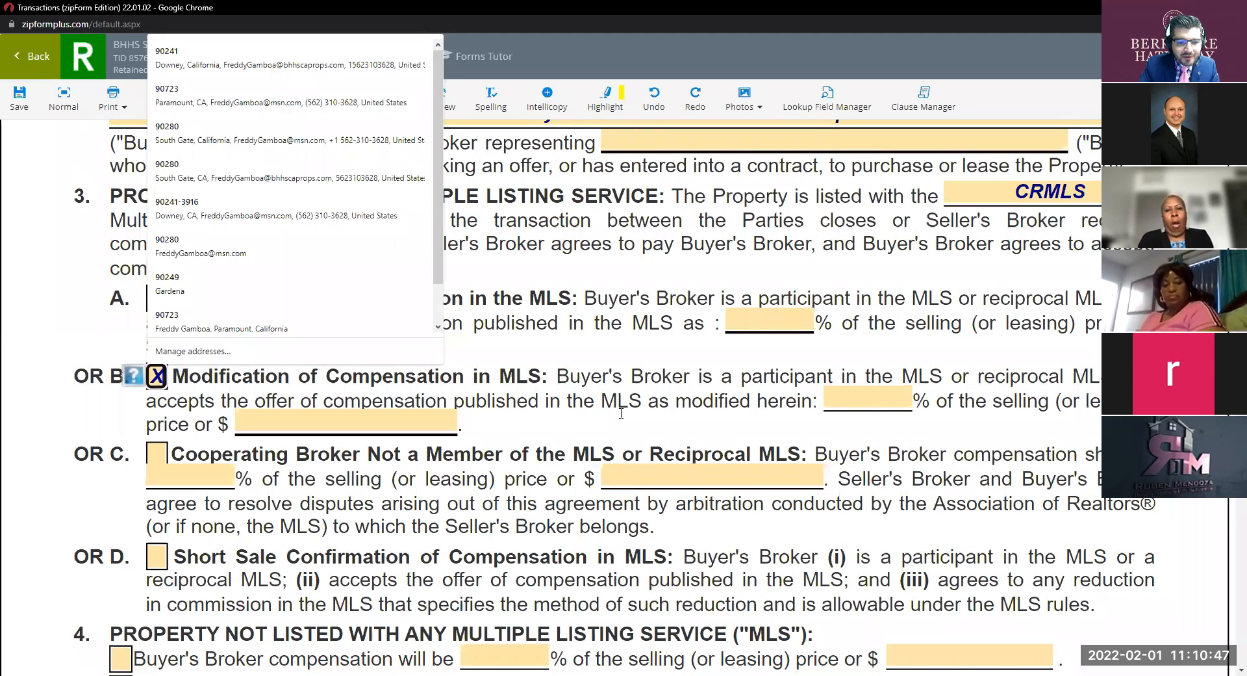
click(871, 400)
text(2.5)
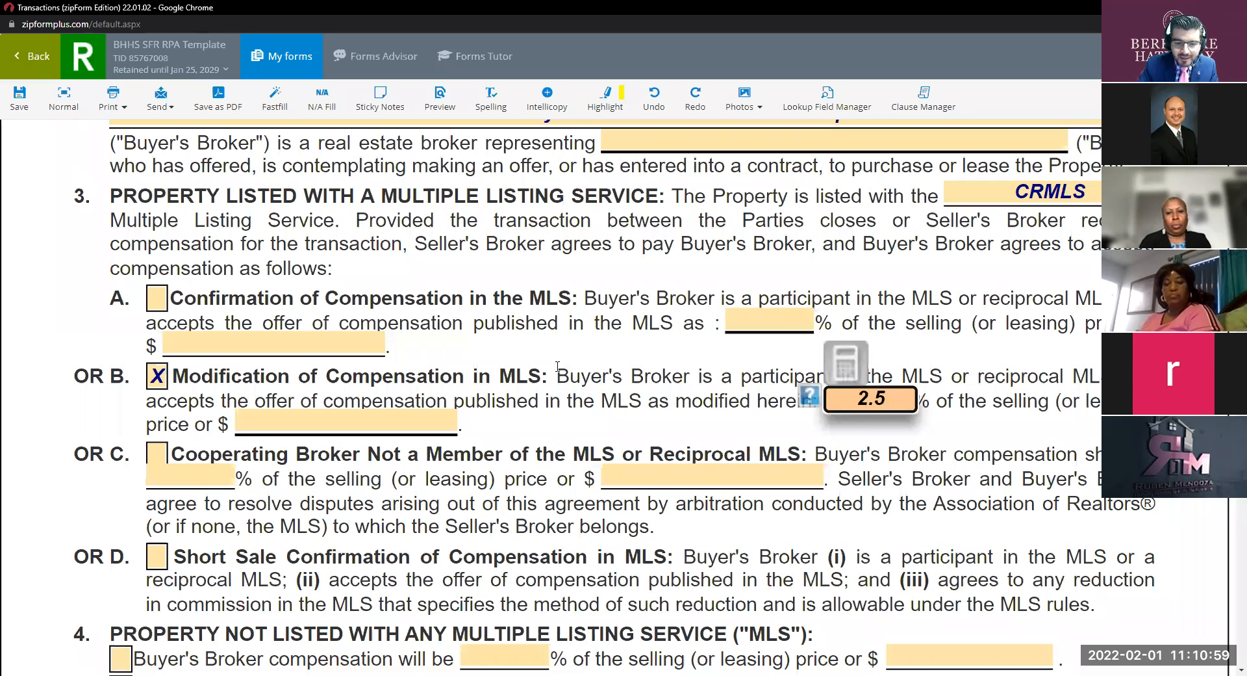
click(759, 324)
text(3)
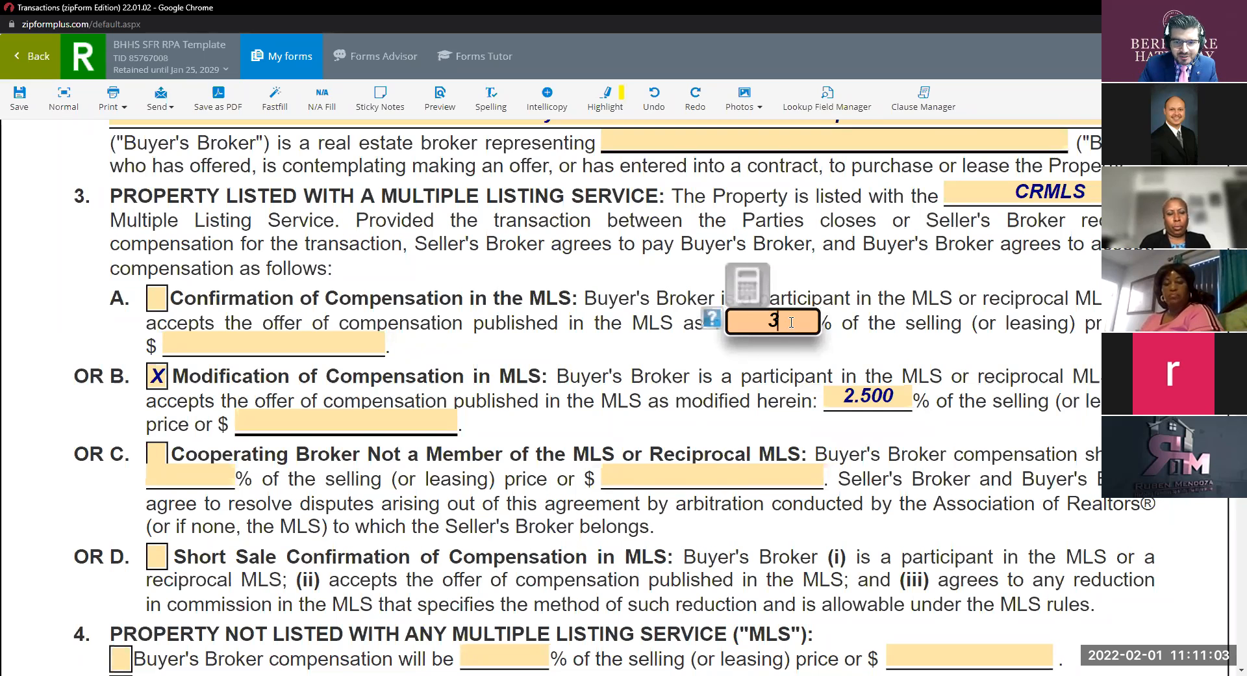
key(BackSpace)
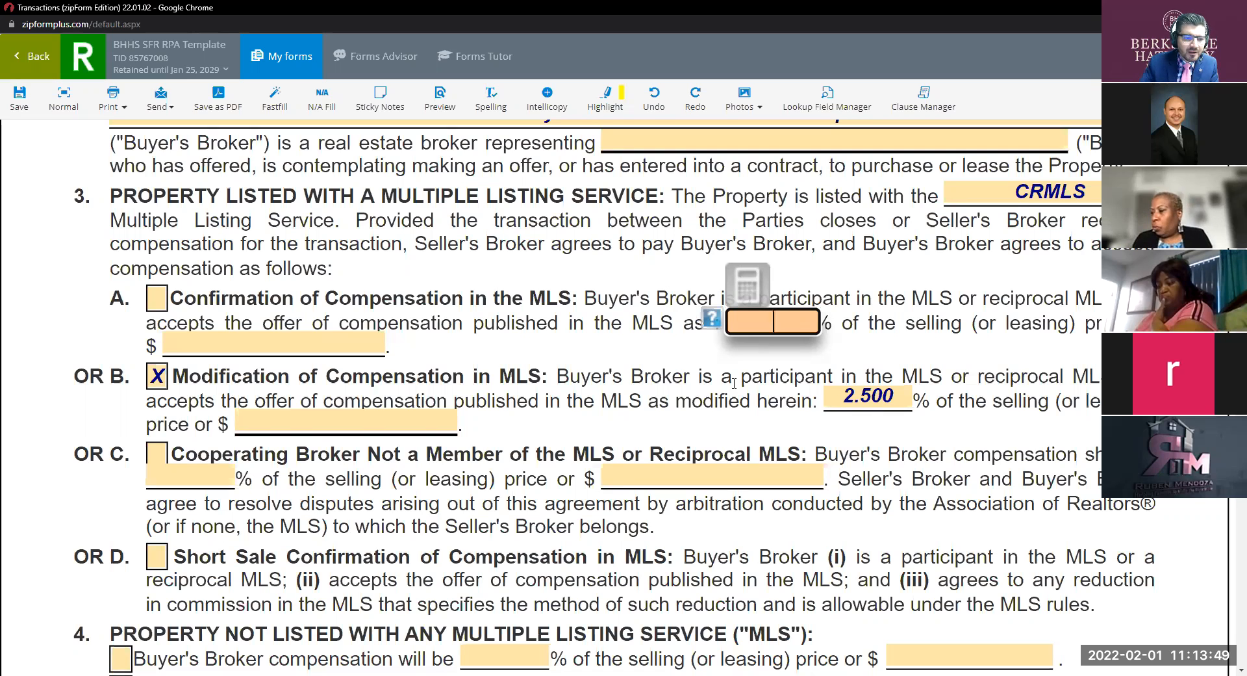
Untick option 3B and erase its 2.500 percentage, leaving options A–D blank.
click(156, 375)
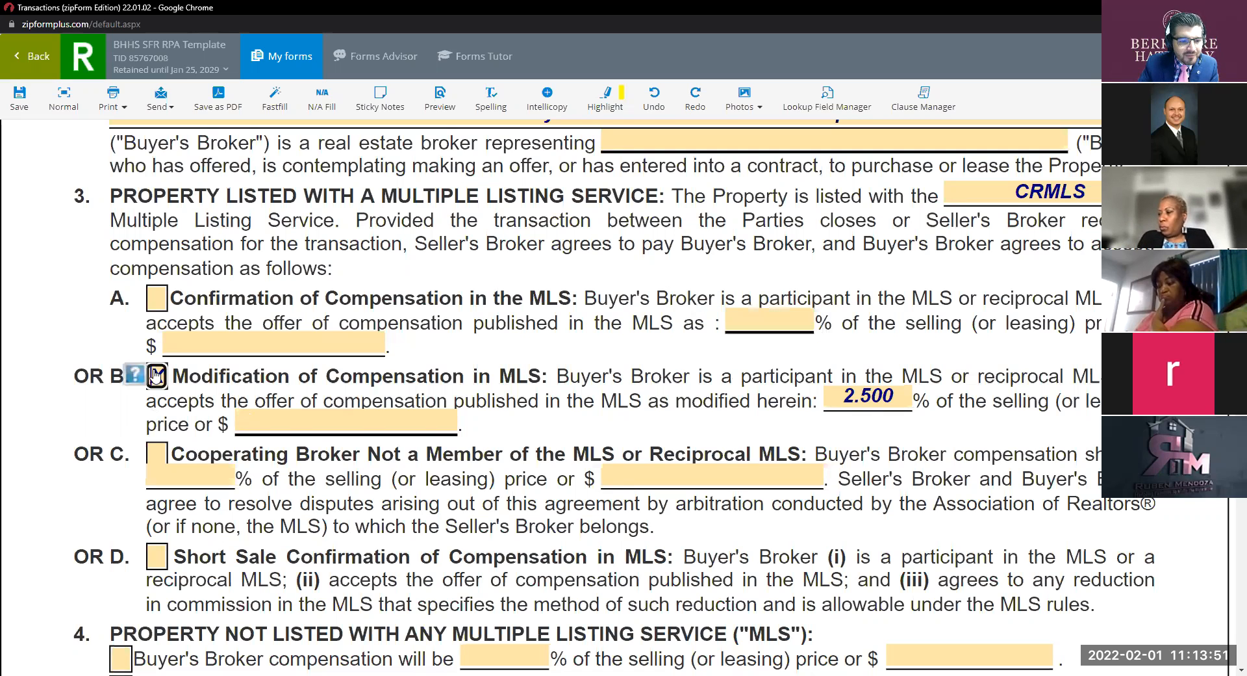
click(908, 391)
key(BackSpace)
scroll(508, 493, down, 2)
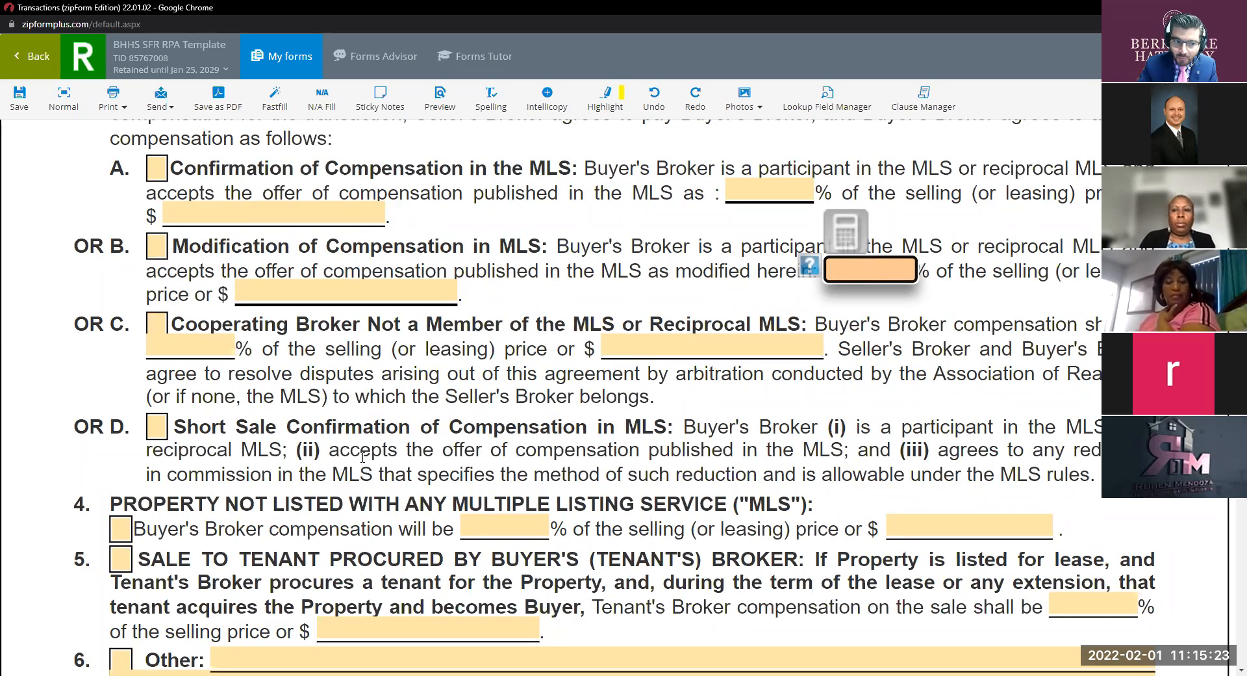
click(150, 328)
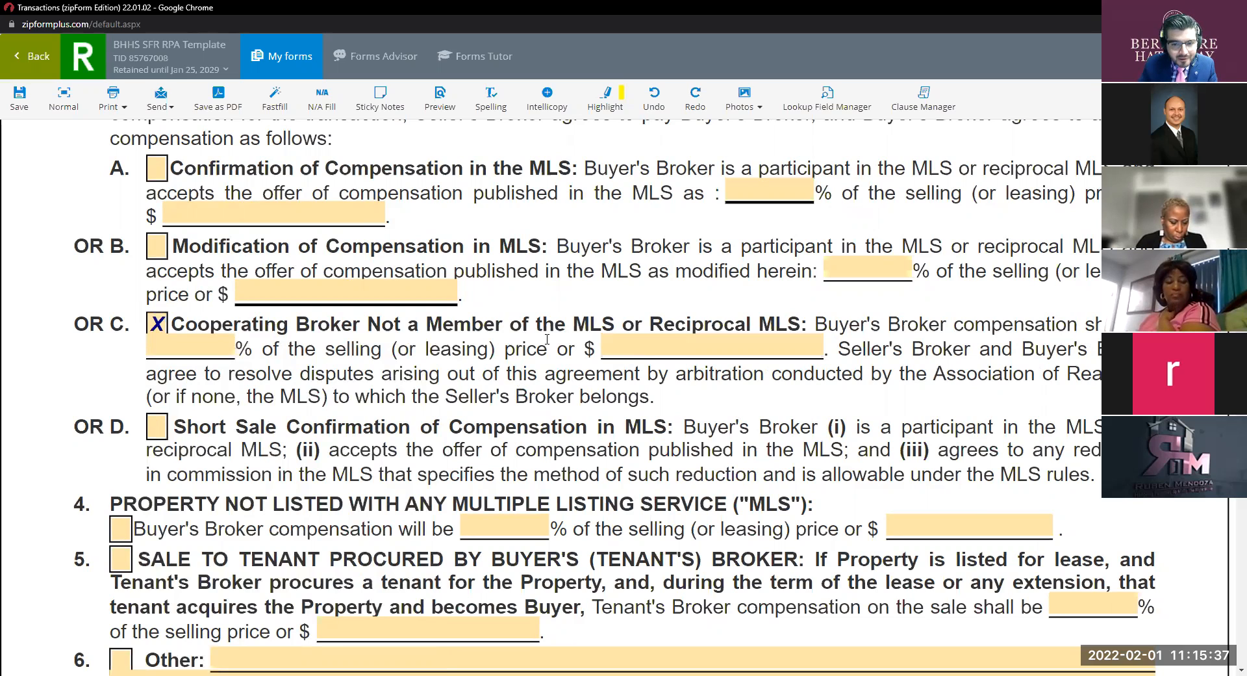
click(196, 346)
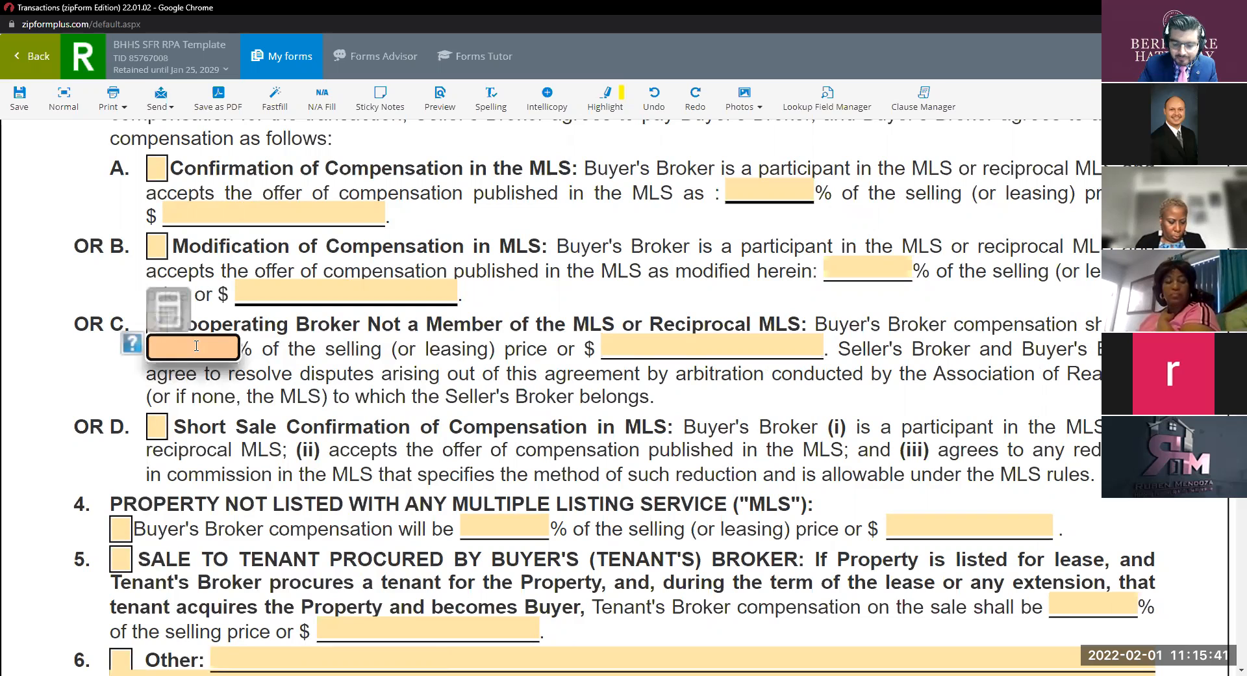
text(2)
key(BackSpace)
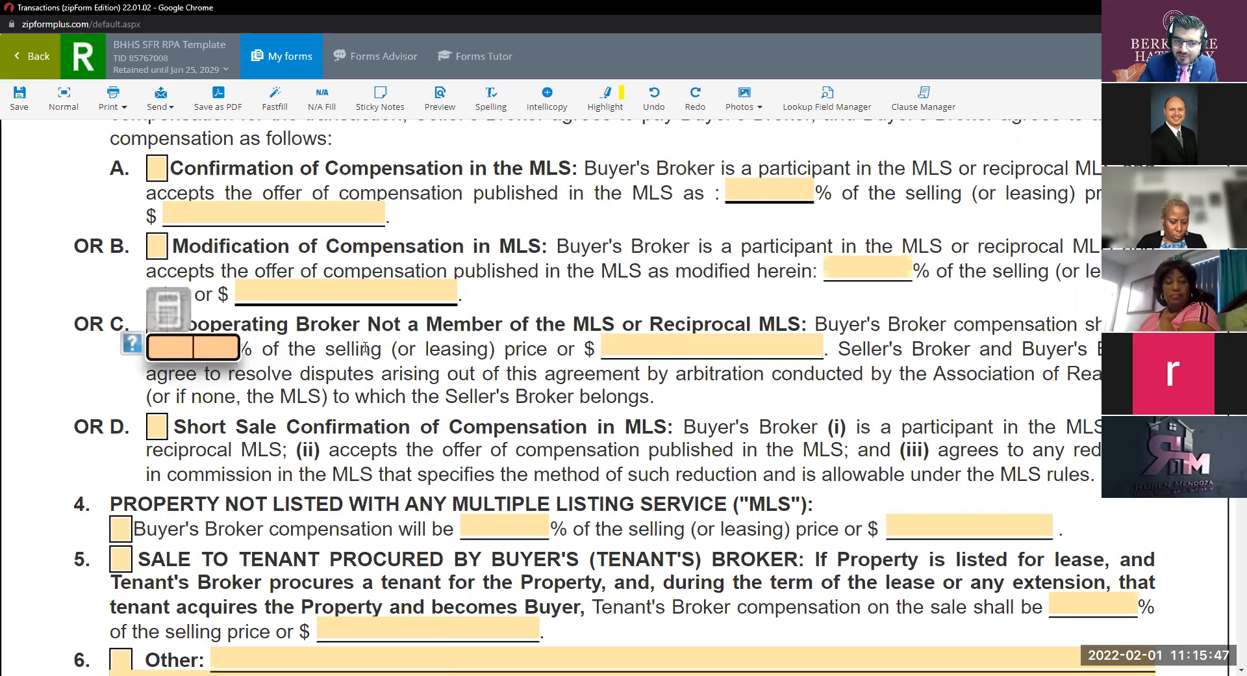
click(156, 323)
click(155, 325)
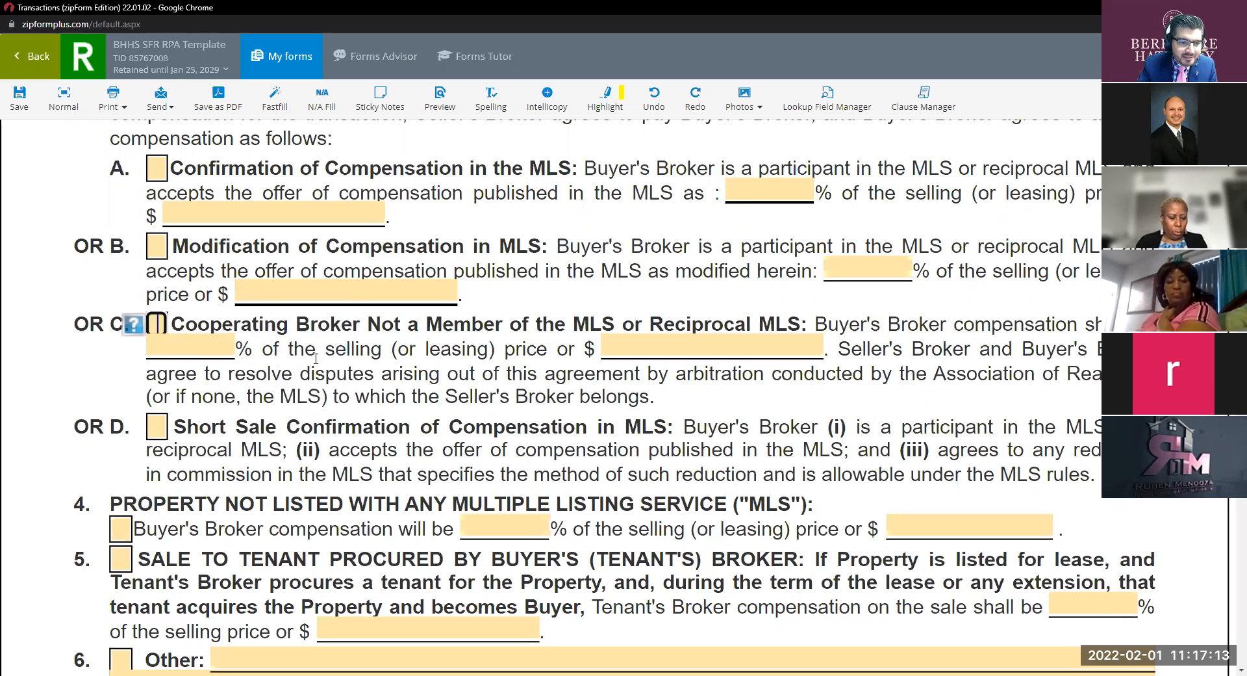
key(ctrl)
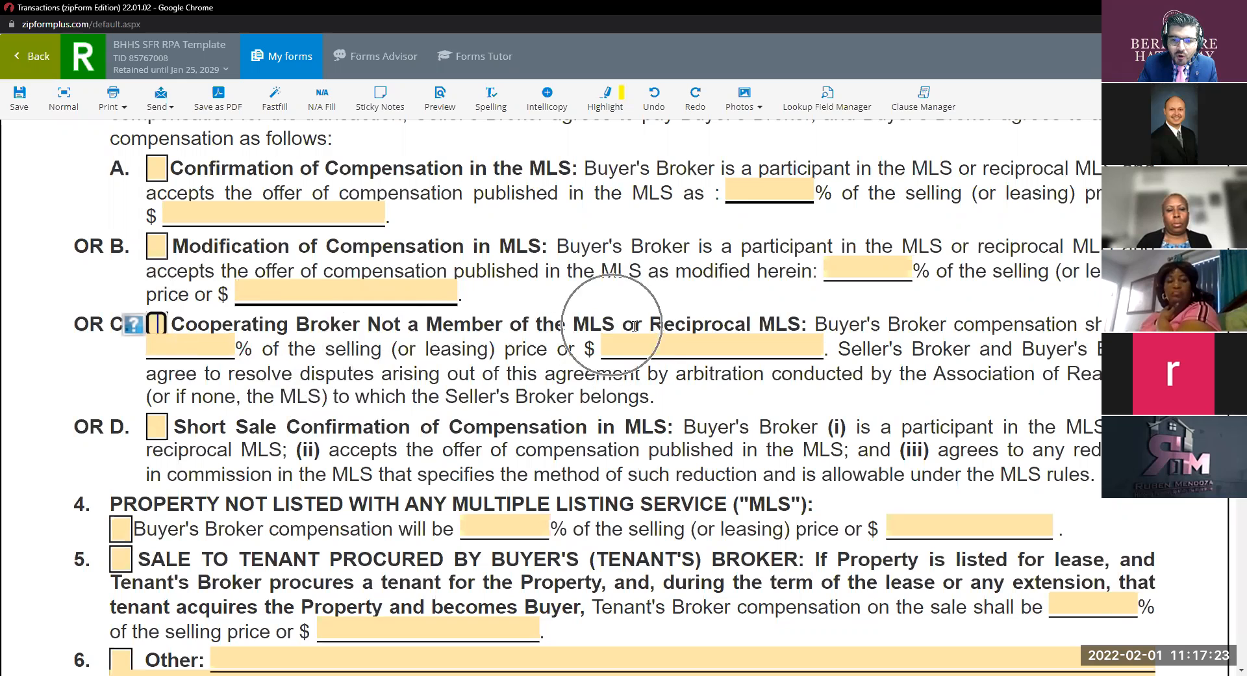
drag(765, 325, 640, 321)
click(655, 448)
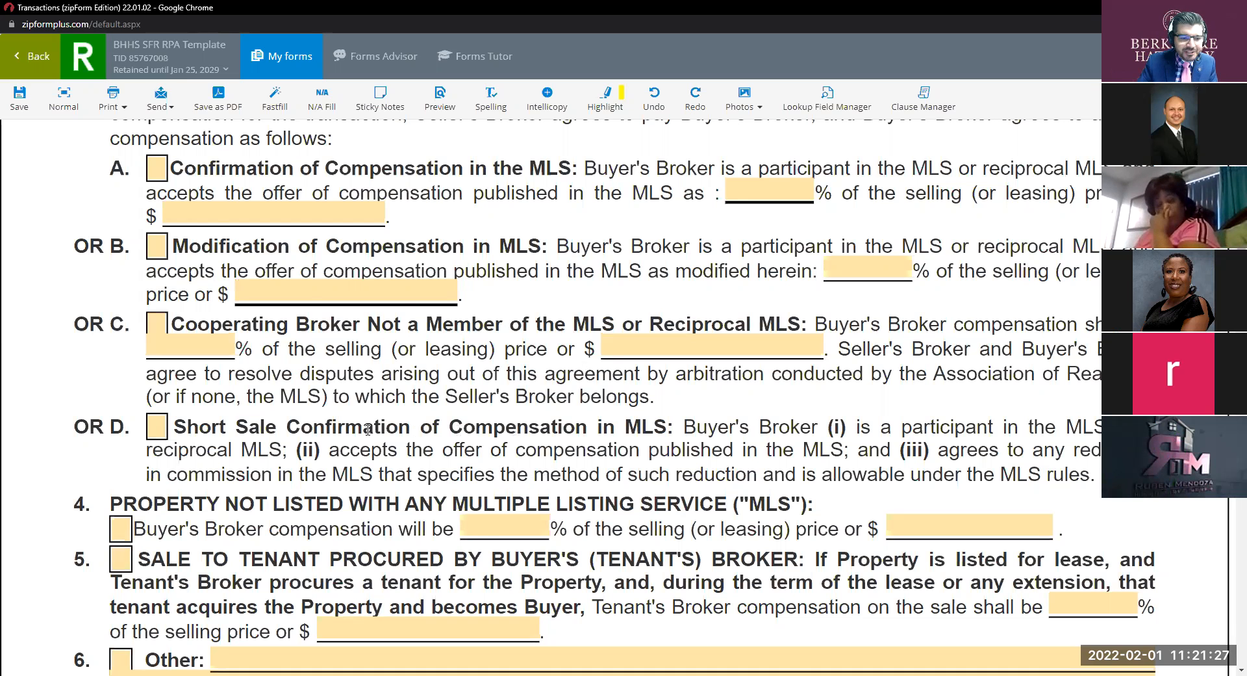
scroll(367, 430, down, 2)
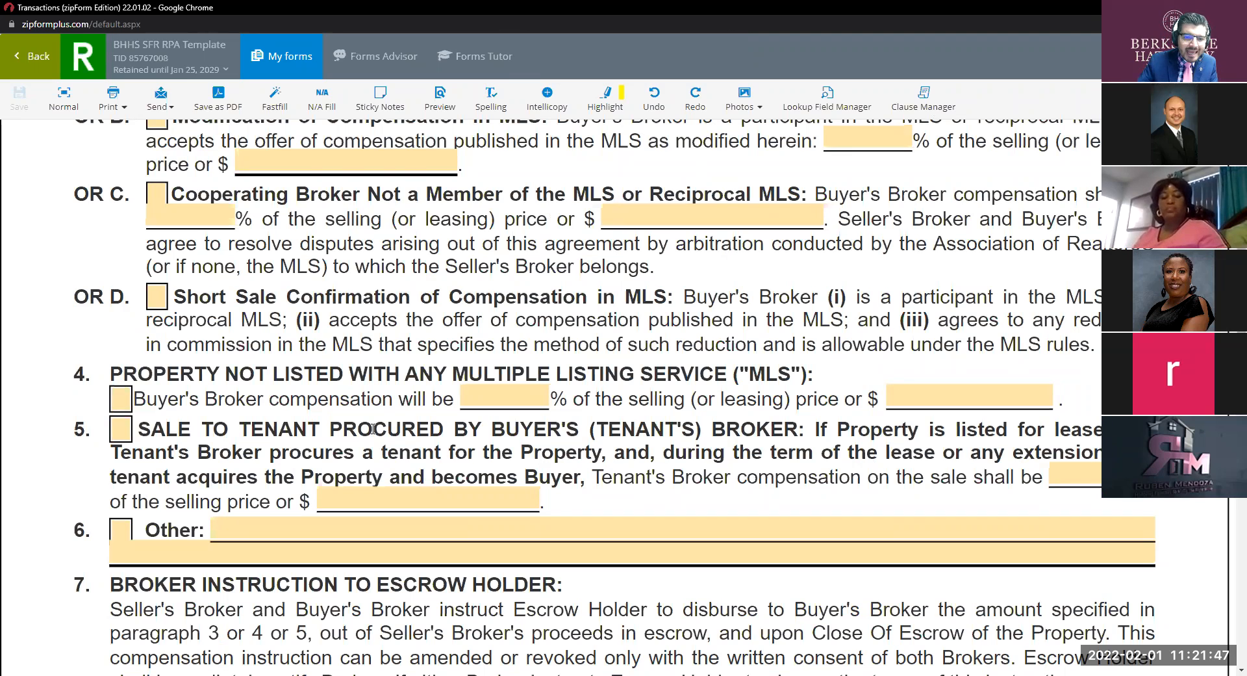
click(166, 299)
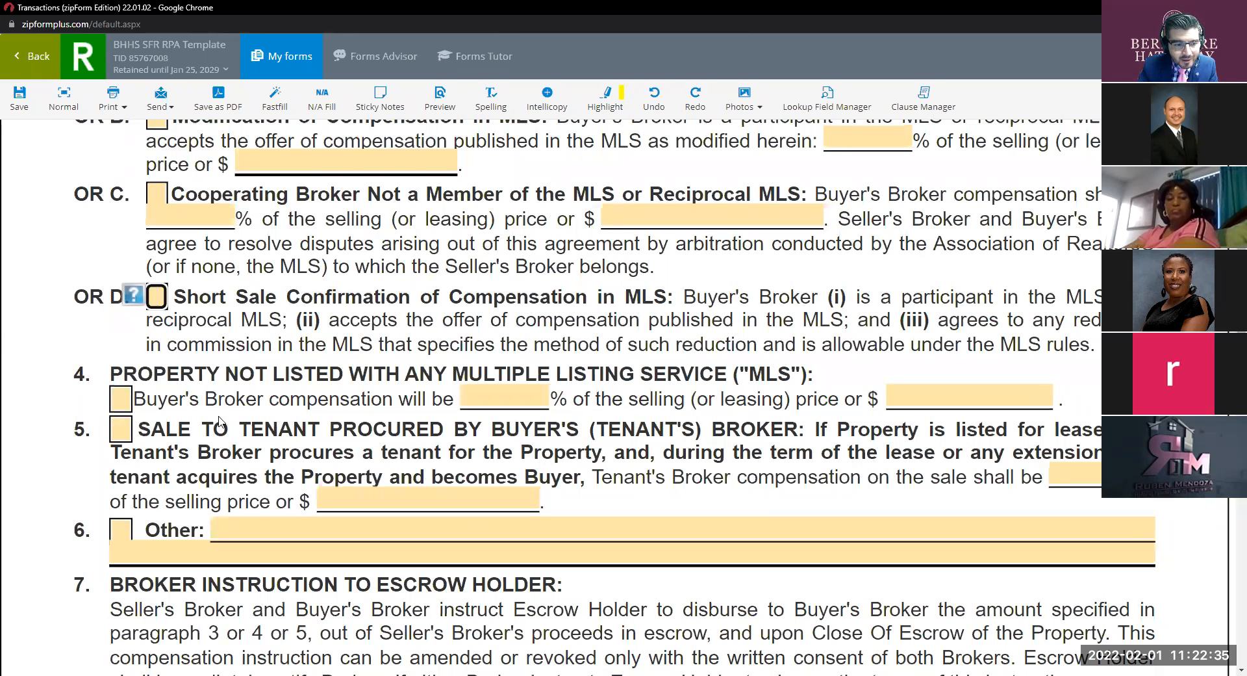
Check paragraph 4, Property Not Listed With Any MLS, then review paragraphs 7 and 8.
click(121, 399)
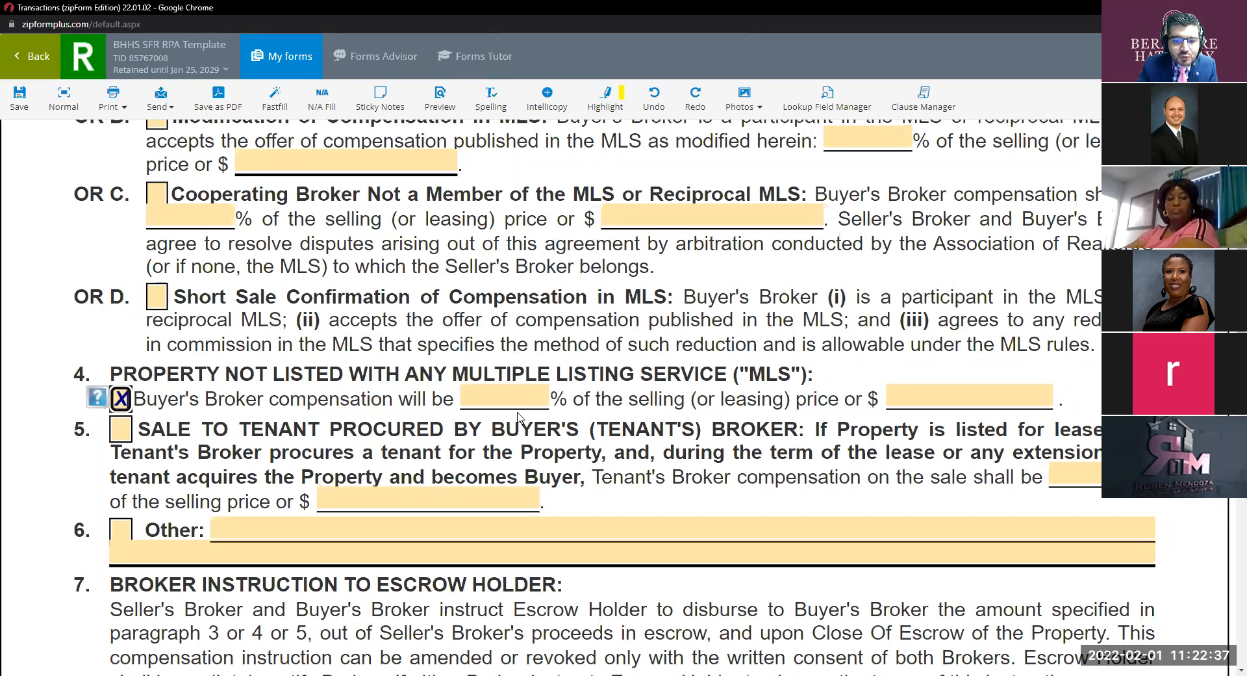
click(708, 423)
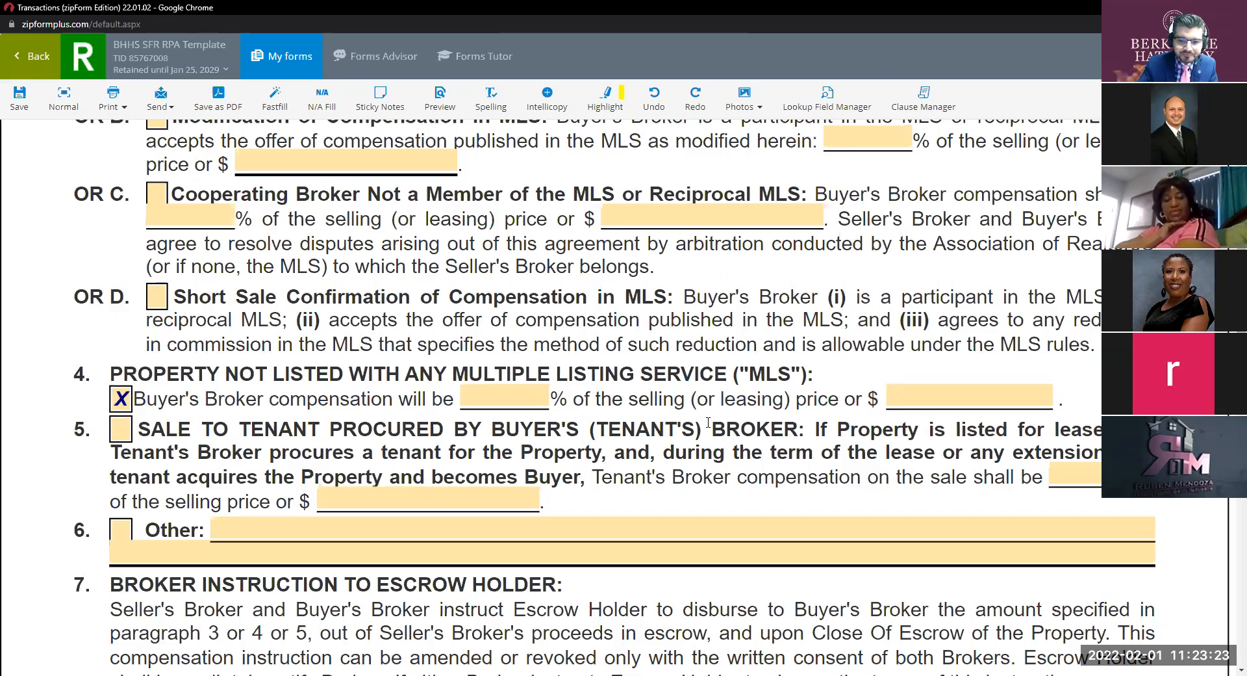
scroll(708, 423, down, 5)
scroll(451, 339, up, 5)
Clear paragraph 4 and the briefly checked 3B Modification of Compensation option.
click(121, 528)
scroll(171, 528, up, 3)
click(158, 510)
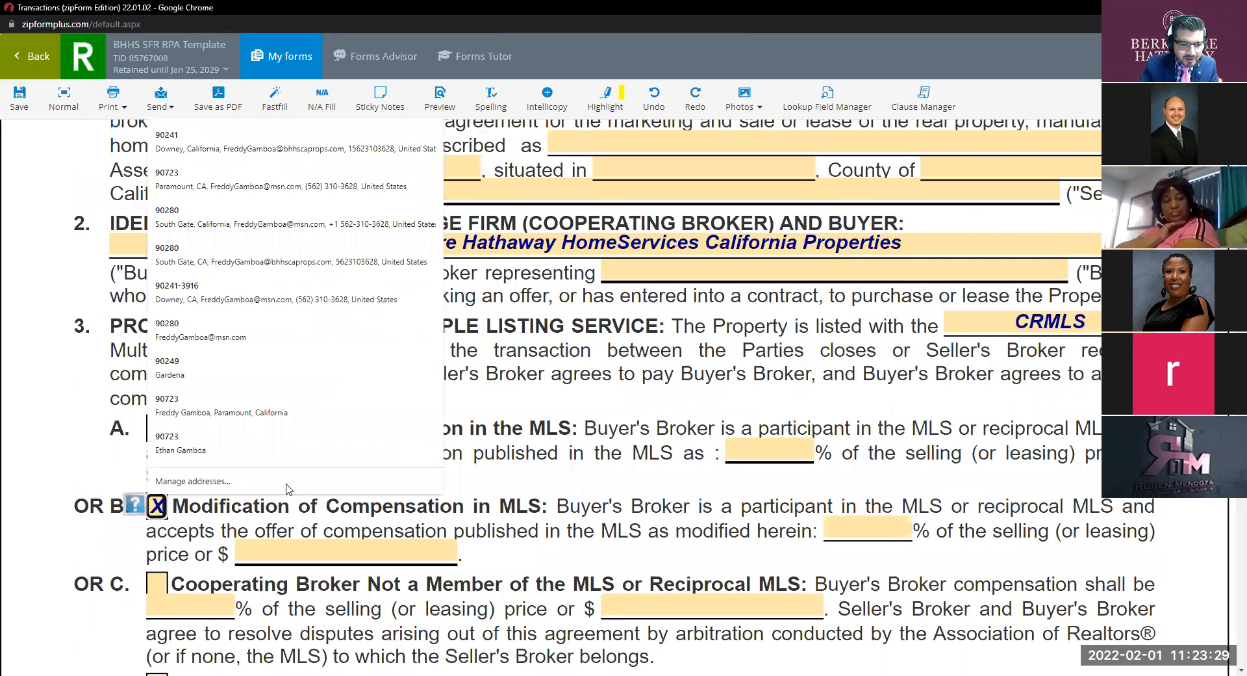
click(178, 496)
click(156, 510)
Check 3A Confirmation of Compensation in the MLS and set it to 3.000%.
click(158, 428)
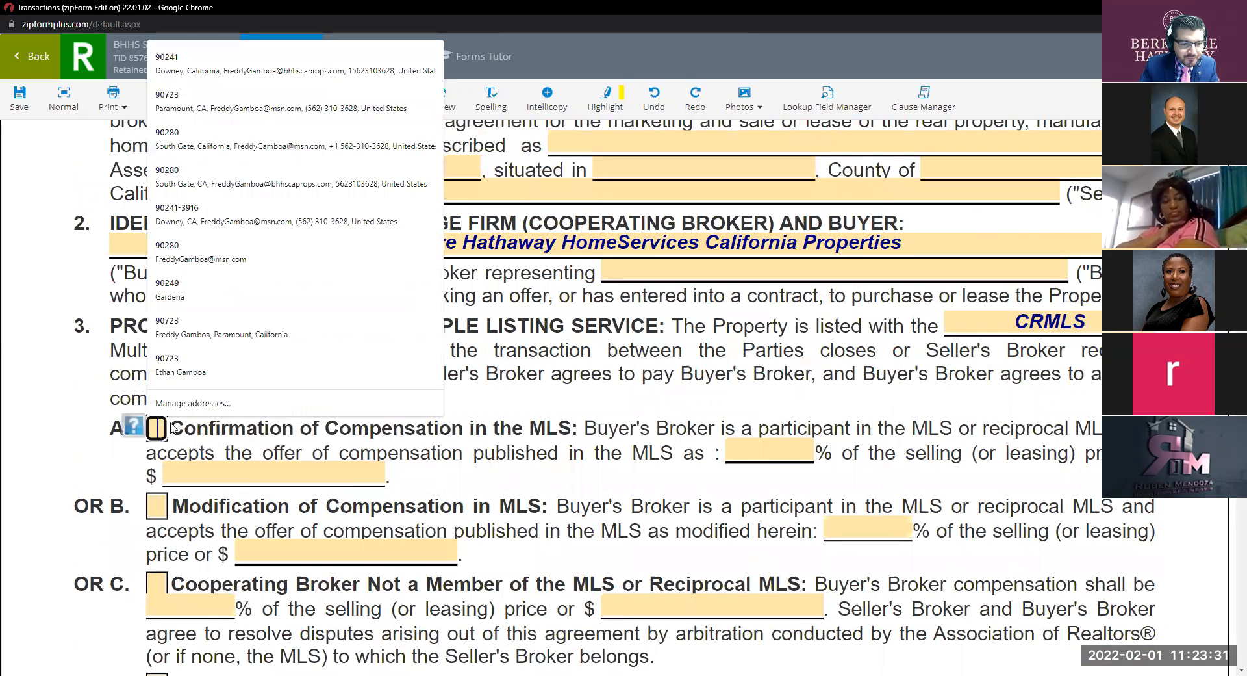
click(773, 452)
text(2)
key(BackSpace)
text(3)
click(620, 476)
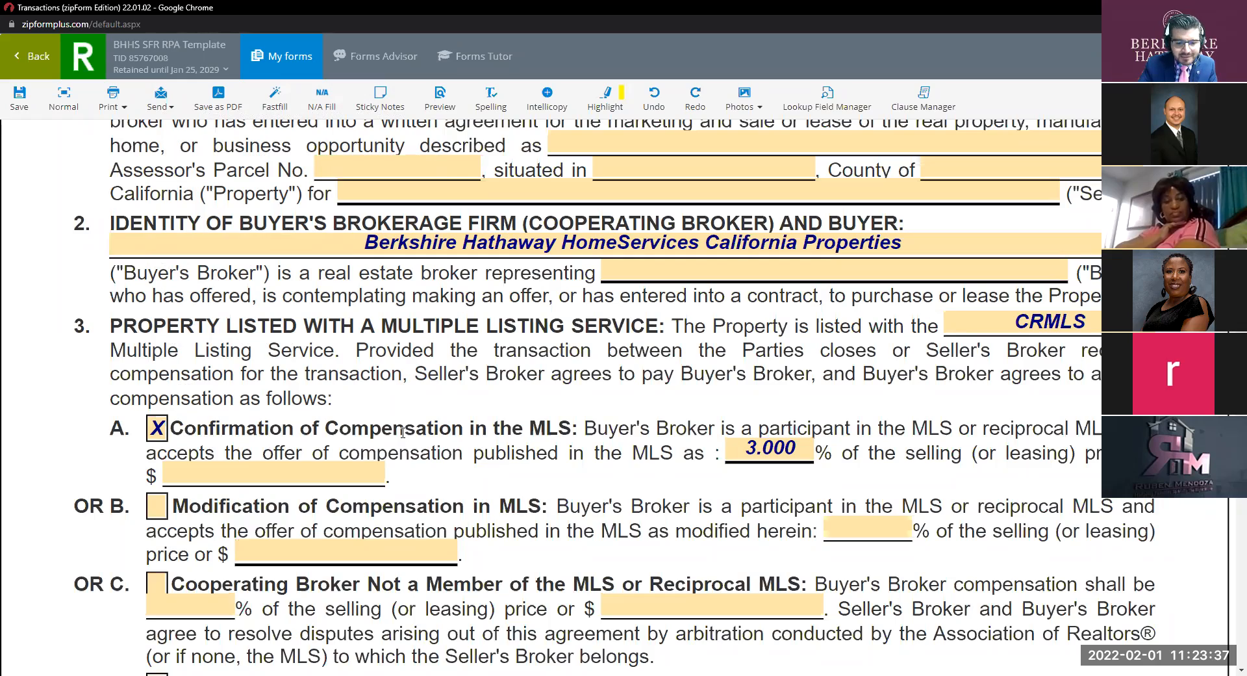
scroll(566, 457, down, 12)
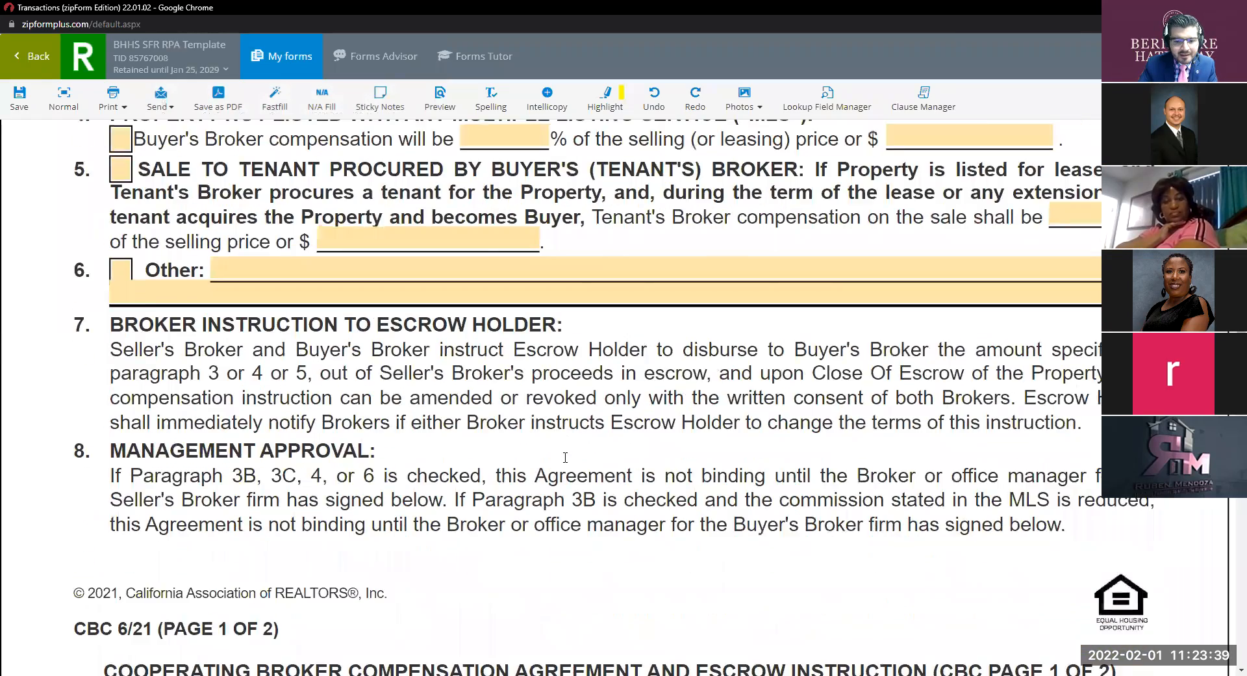
scroll(565, 457, down, 6)
scroll(565, 457, down, 3)
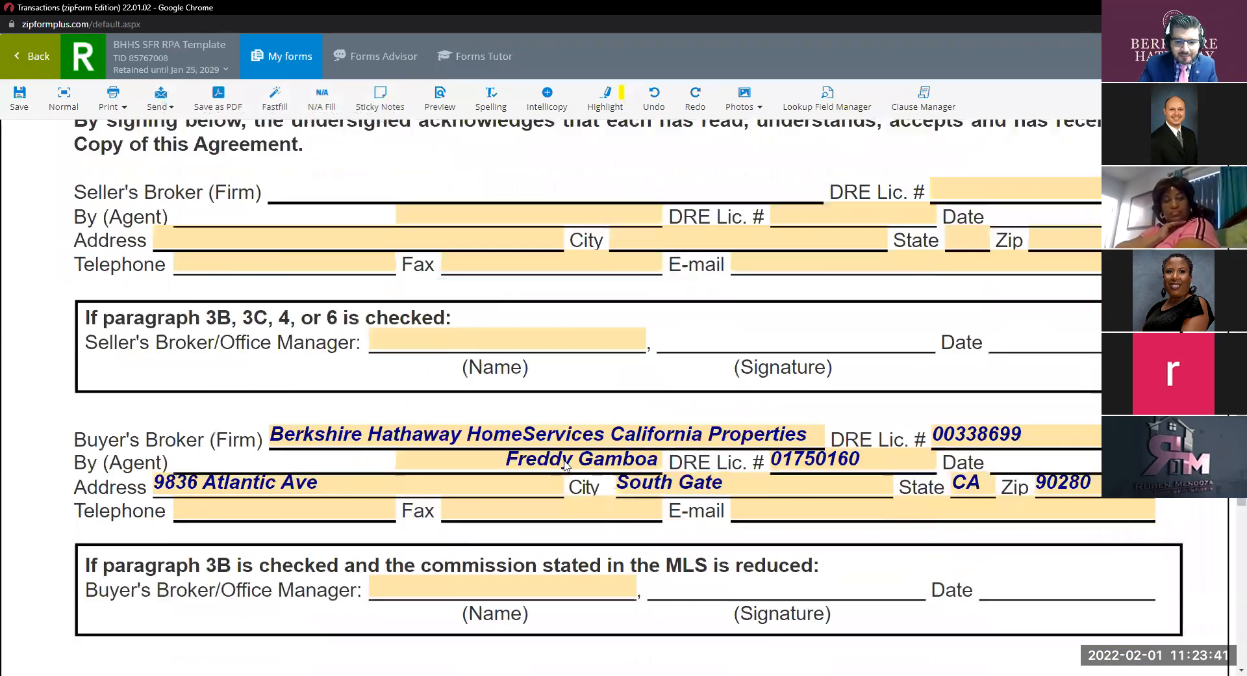
key(ctrl)
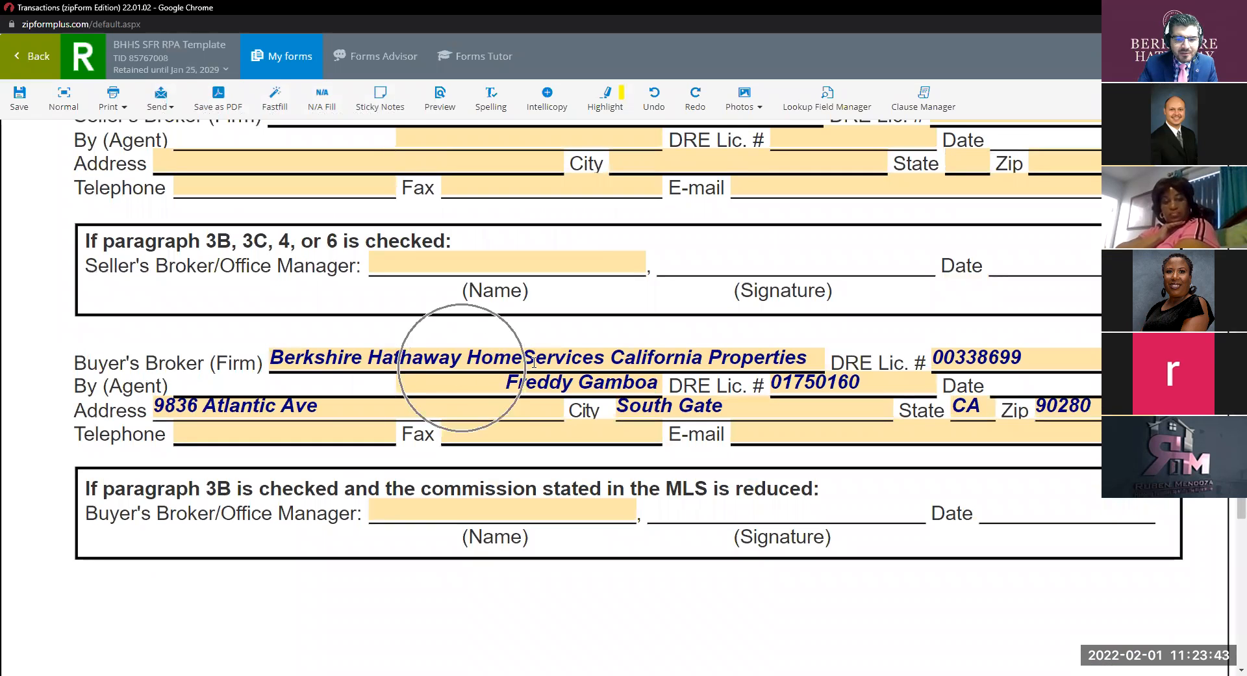
click(292, 432)
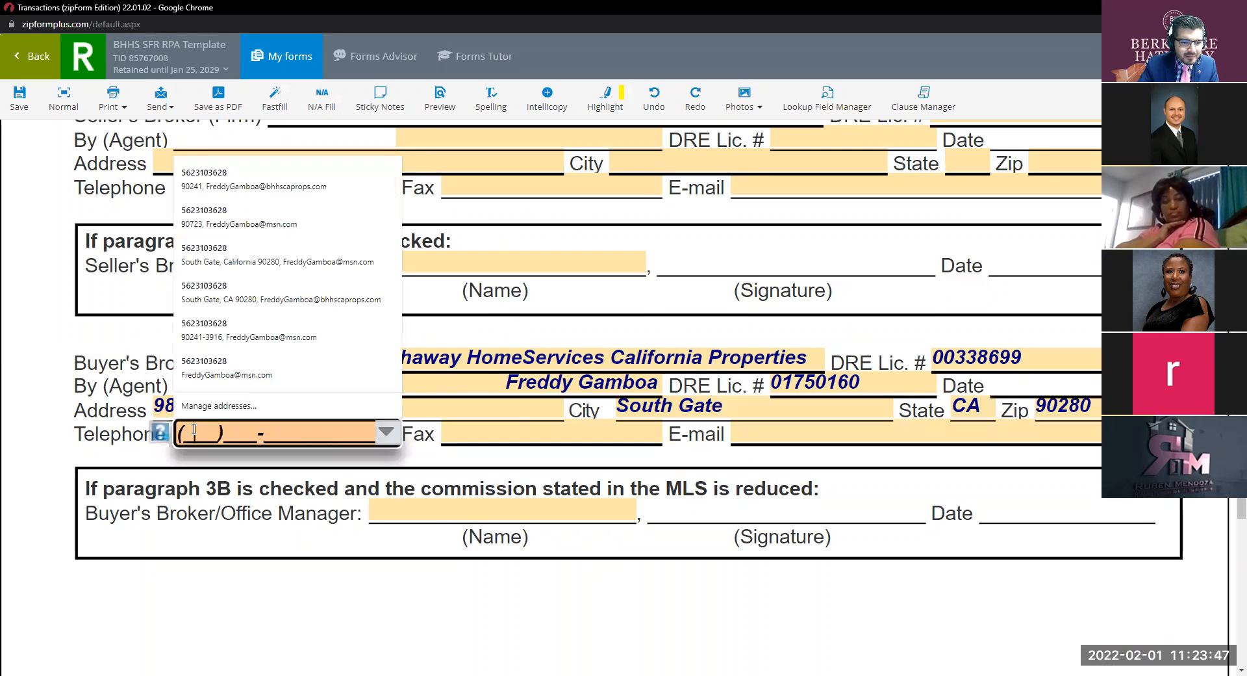
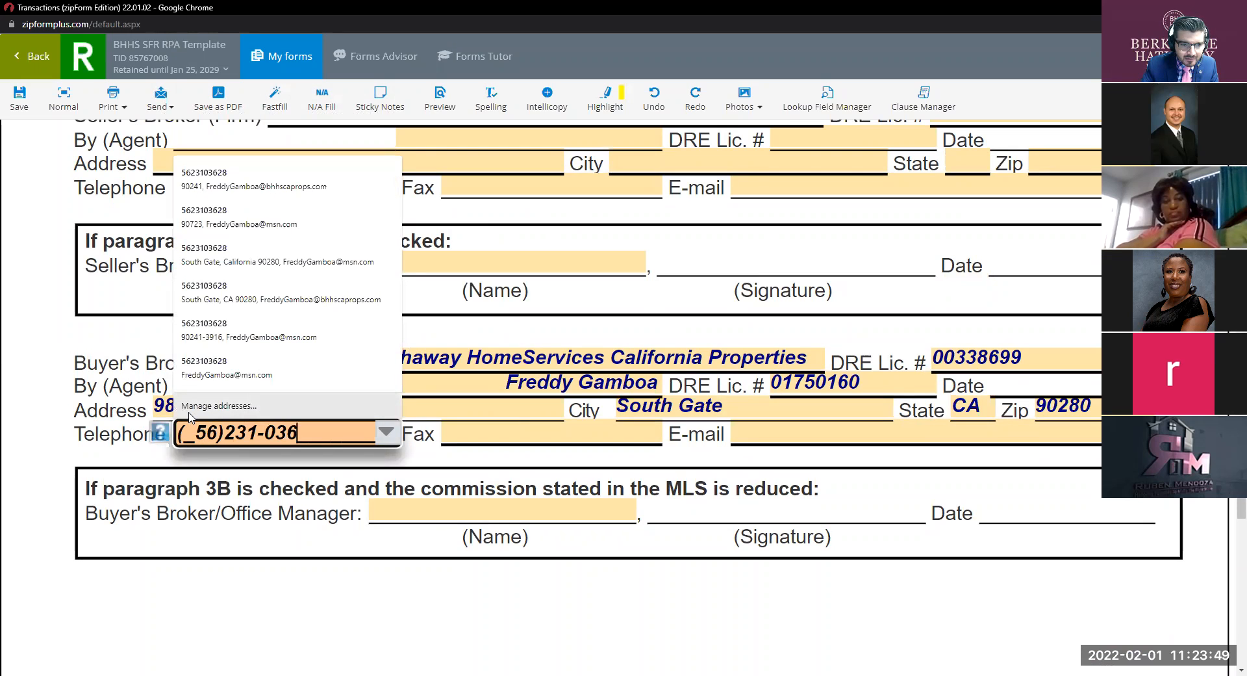
click(451, 480)
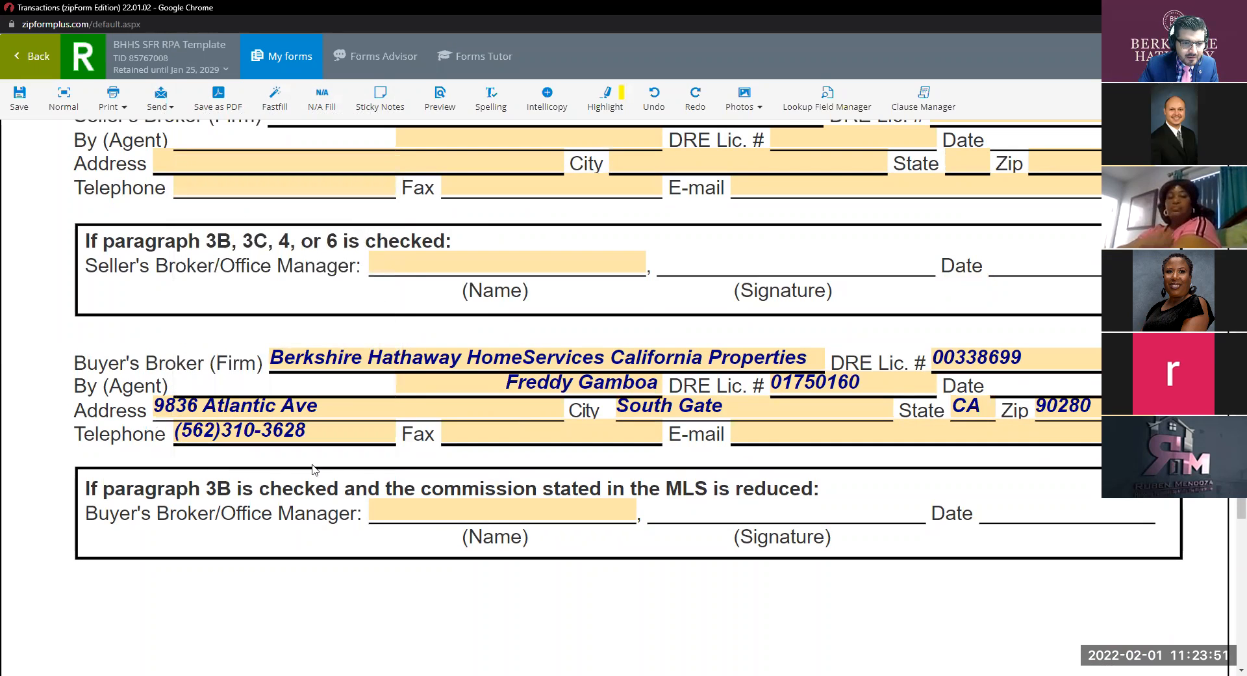
click(504, 431)
text(562)
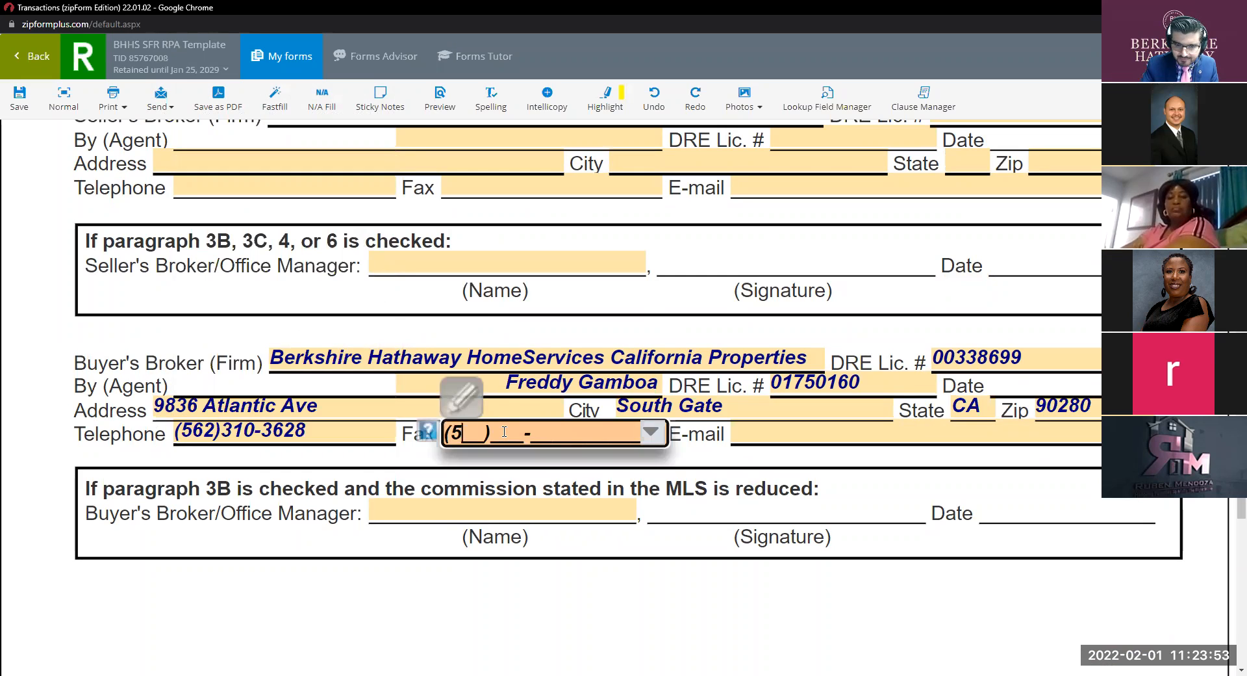
key(BackSpace)
key(BackSpace)
key(BackSpace)
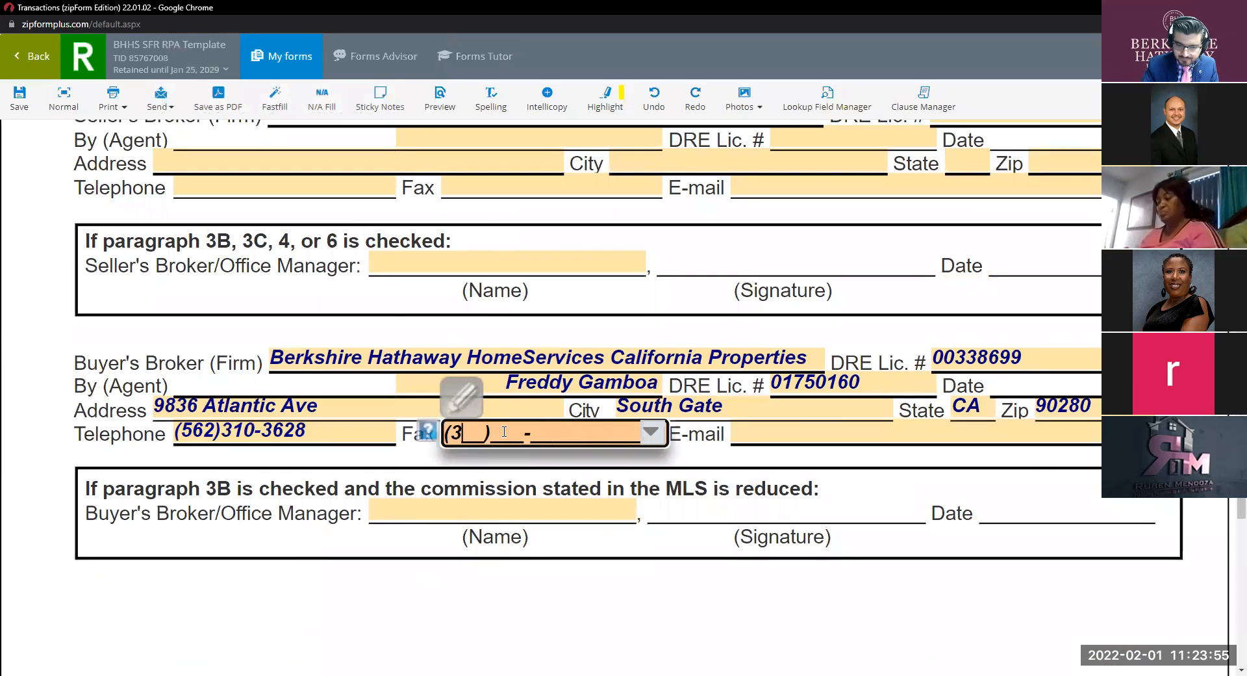
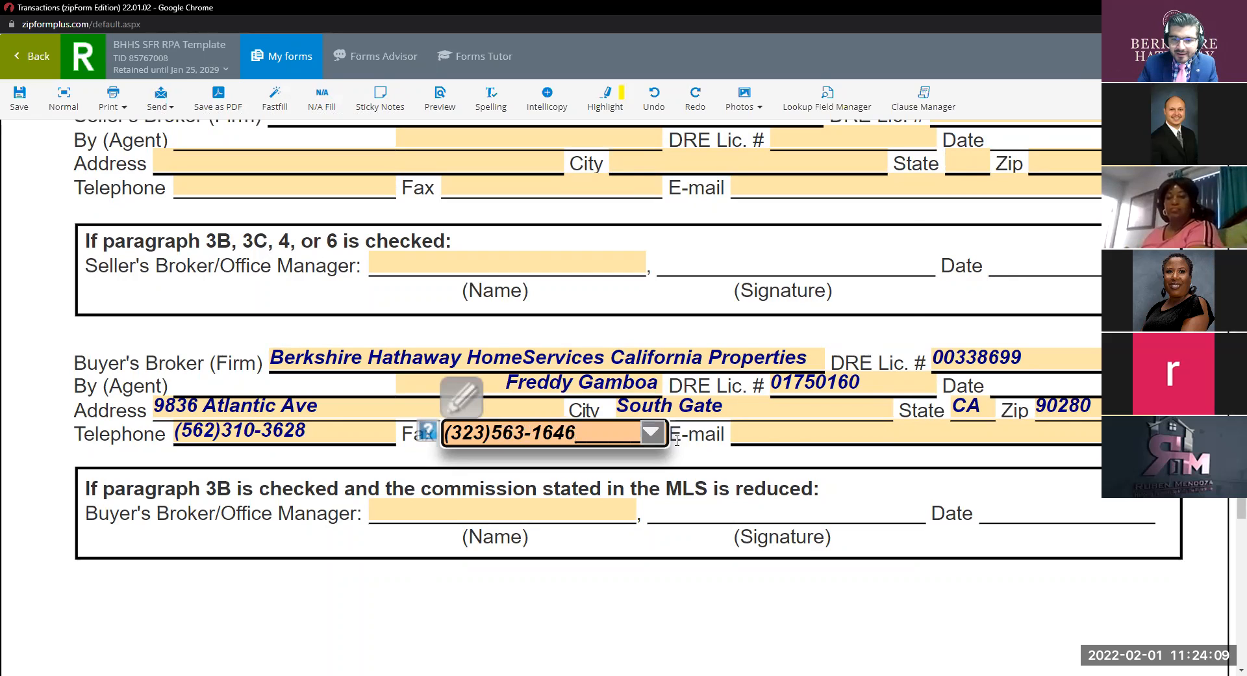
click(773, 434)
text(Fredd)
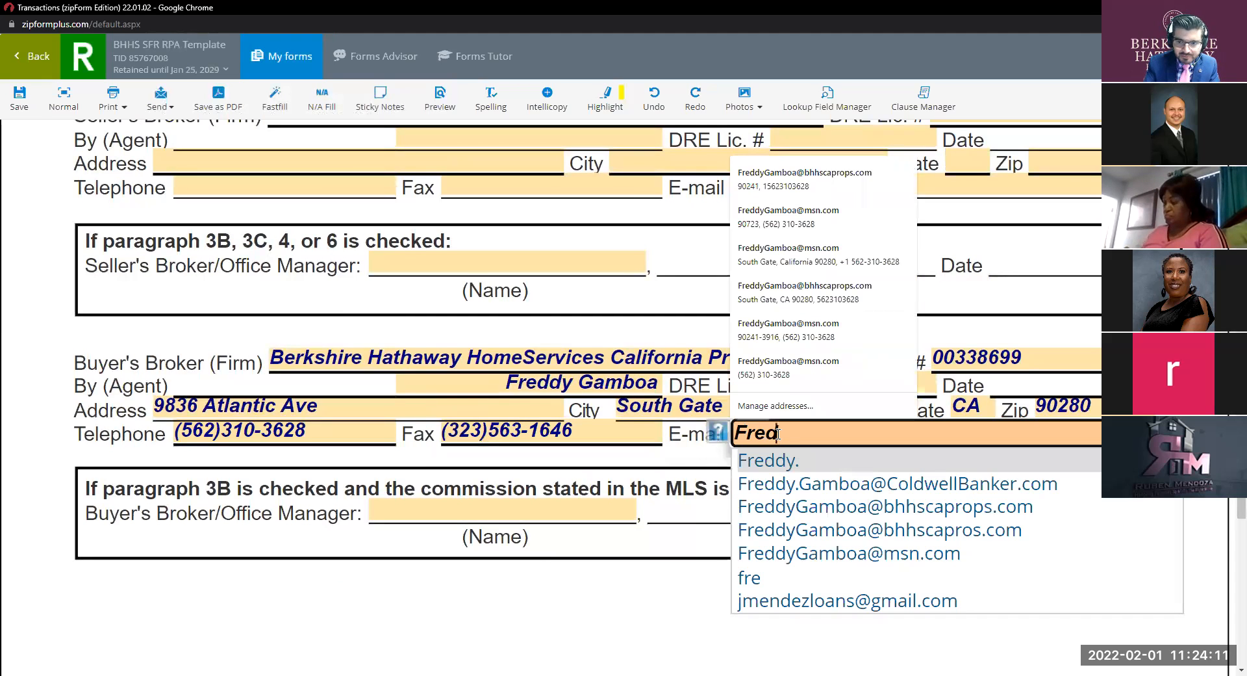
click(817, 507)
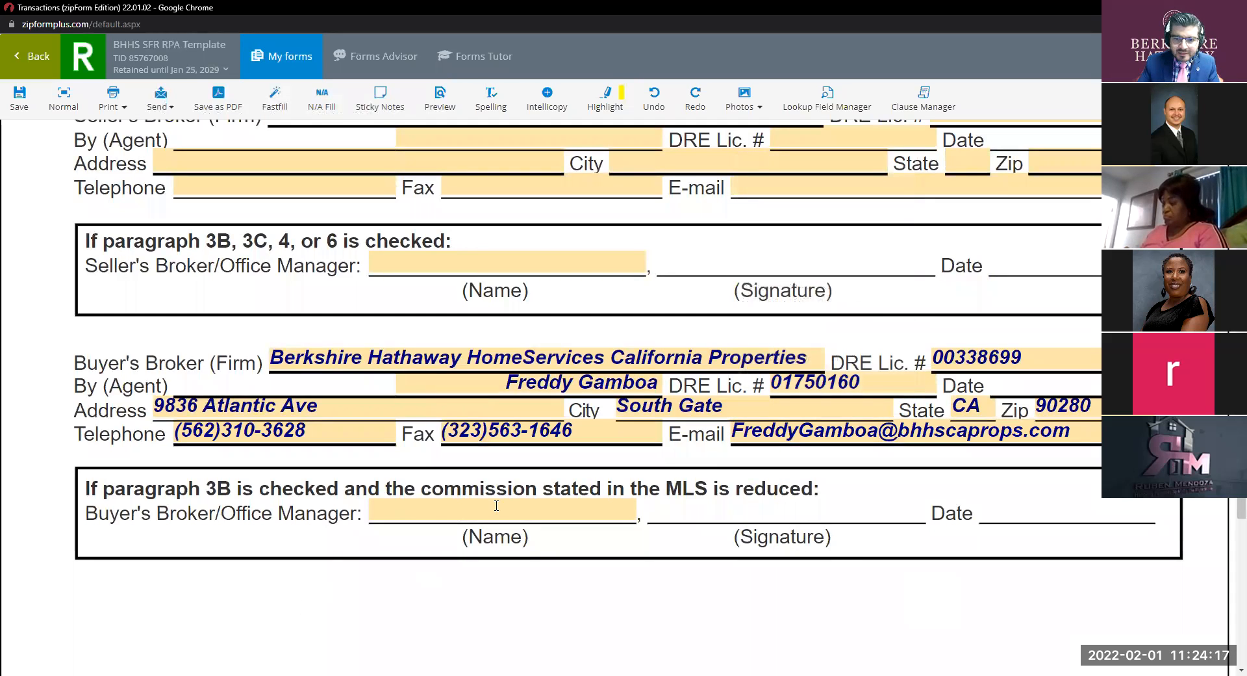
scroll(800, 492, down, 1)
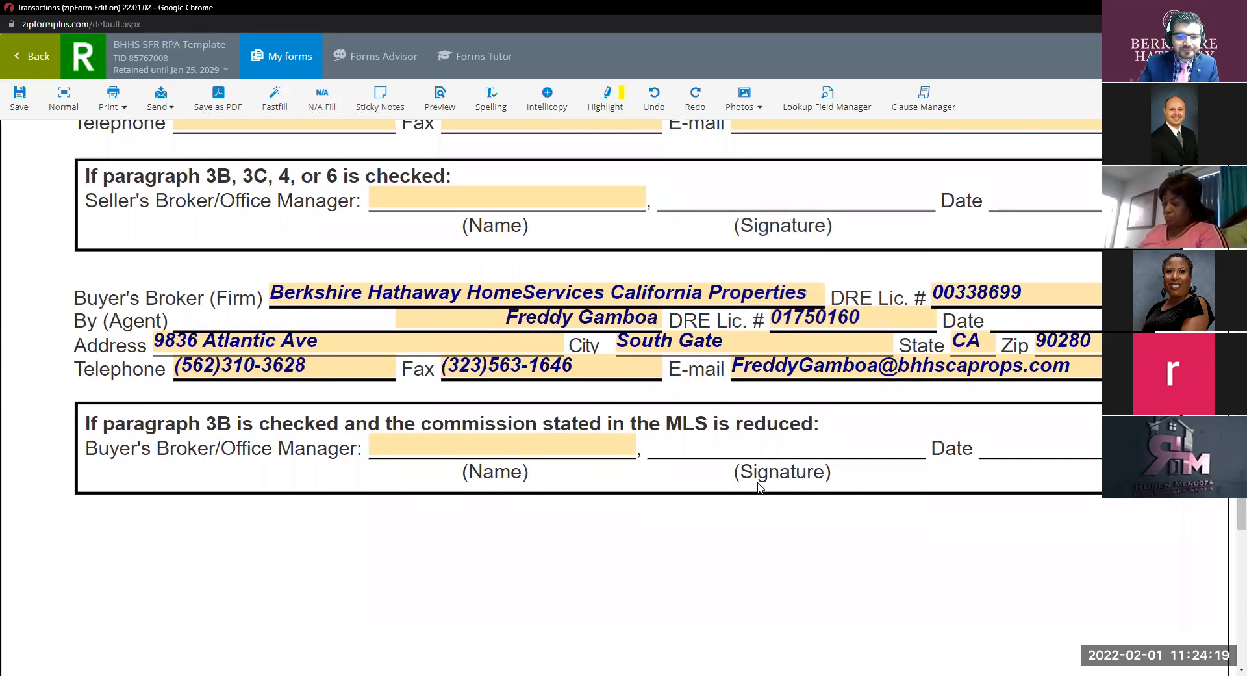
scroll(761, 488, down, 2)
scroll(760, 488, down, 2)
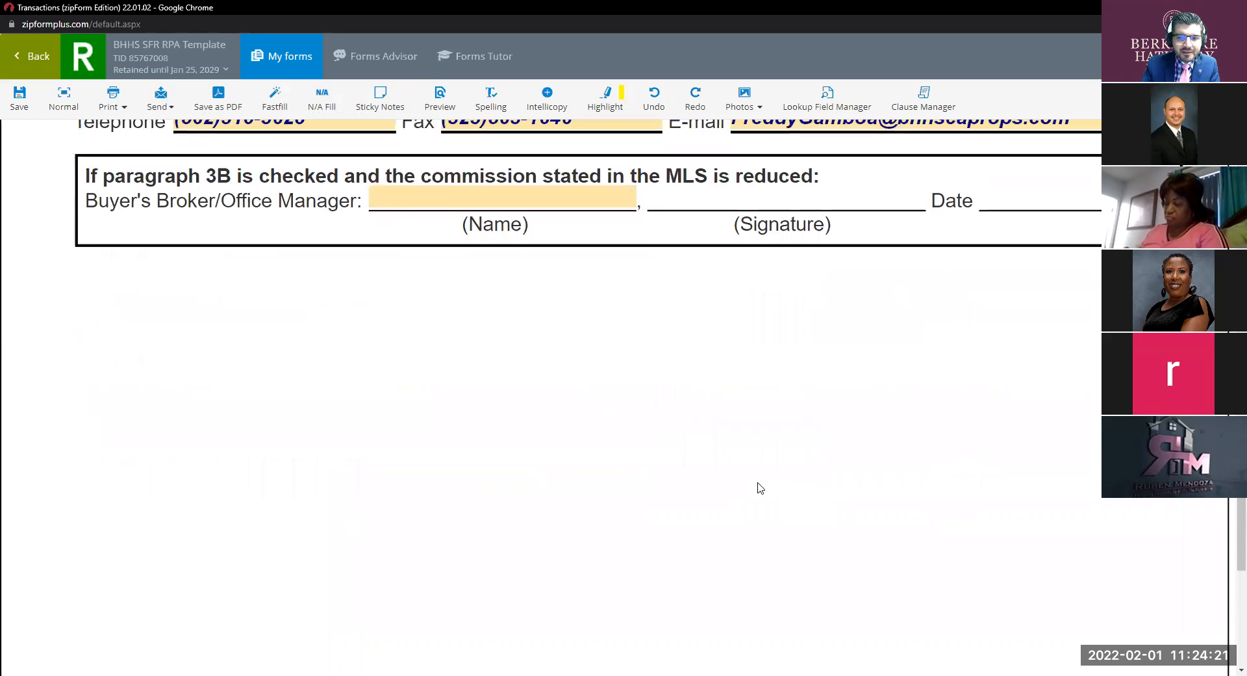
scroll(761, 488, up, 3)
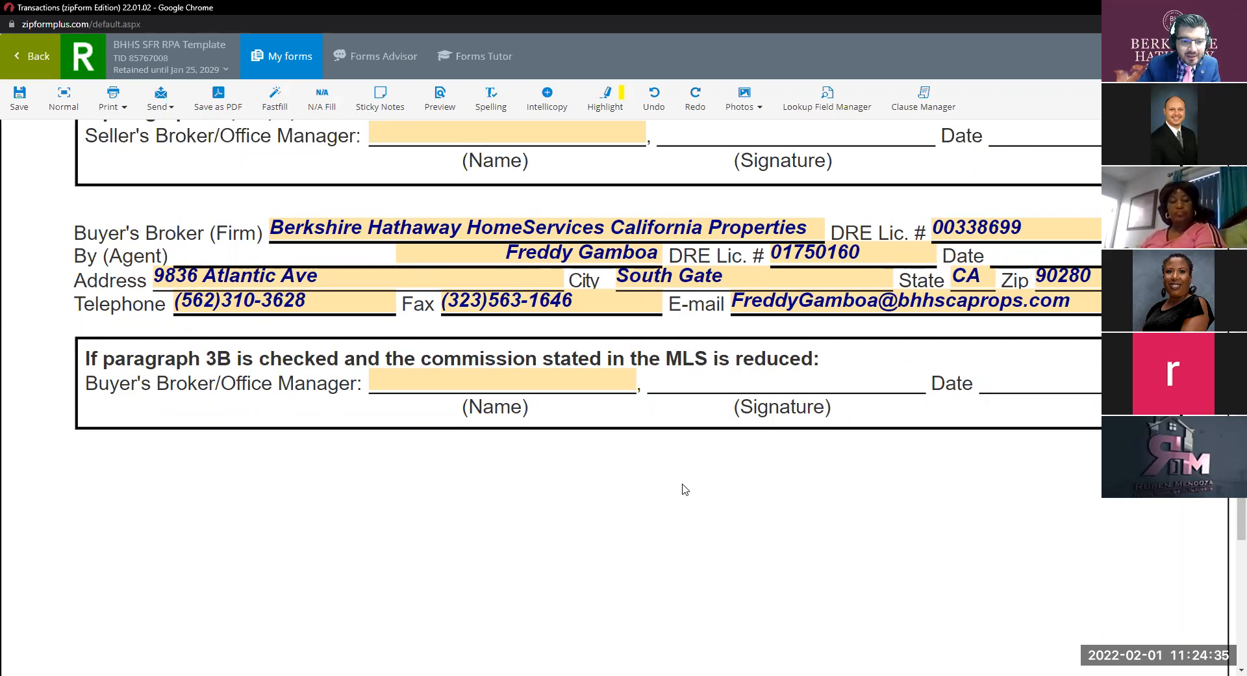
scroll(566, 419, up, 4)
scroll(566, 416, up, 4)
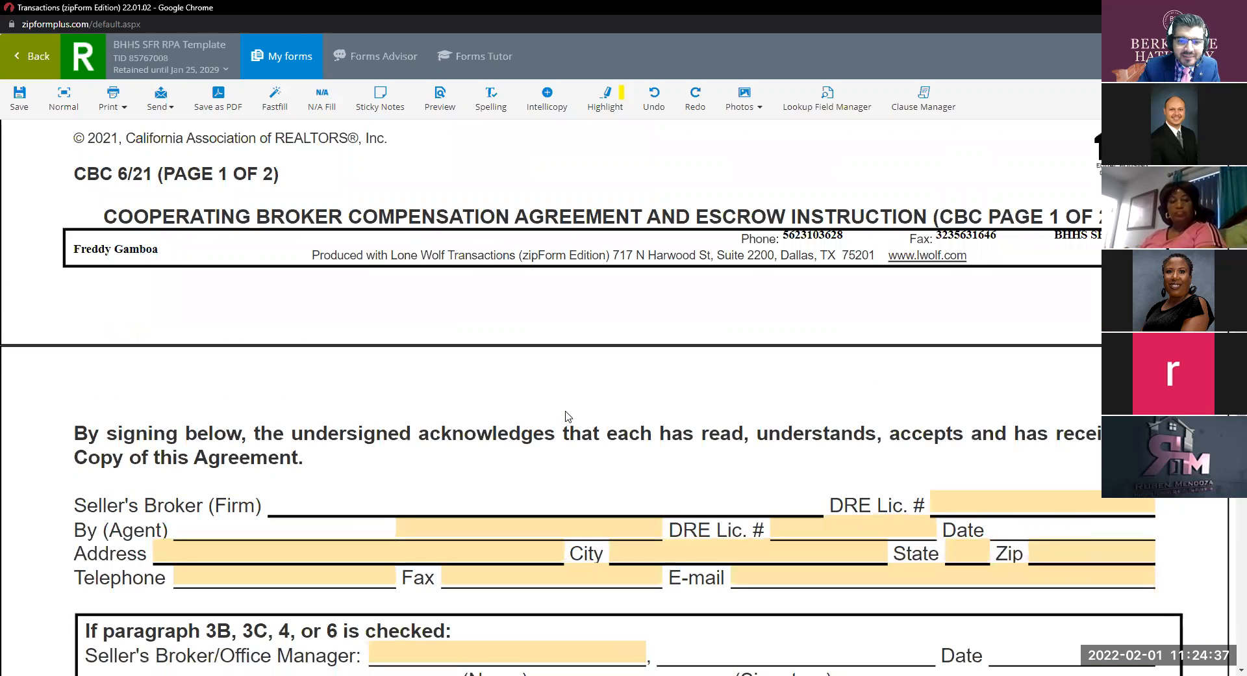
scroll(566, 416, up, 15)
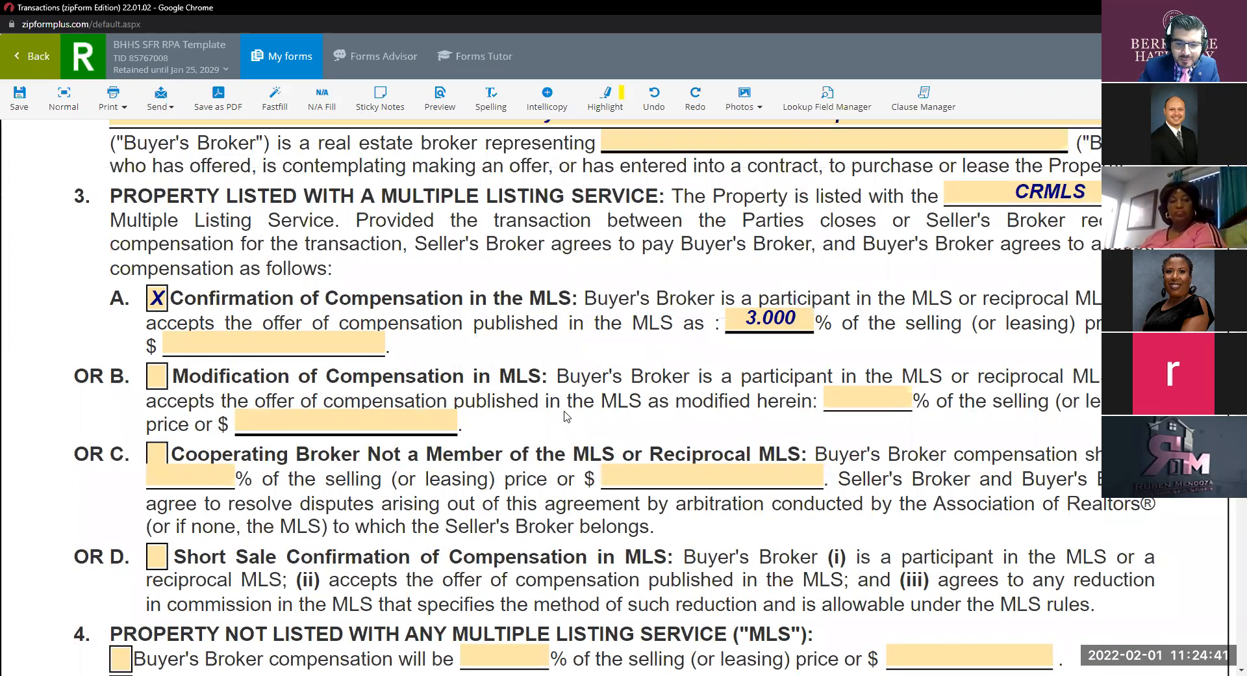
Leave both options 3A and 3B unchecked and go to the Buyer's Broker/Office Manager name field.
click(159, 382)
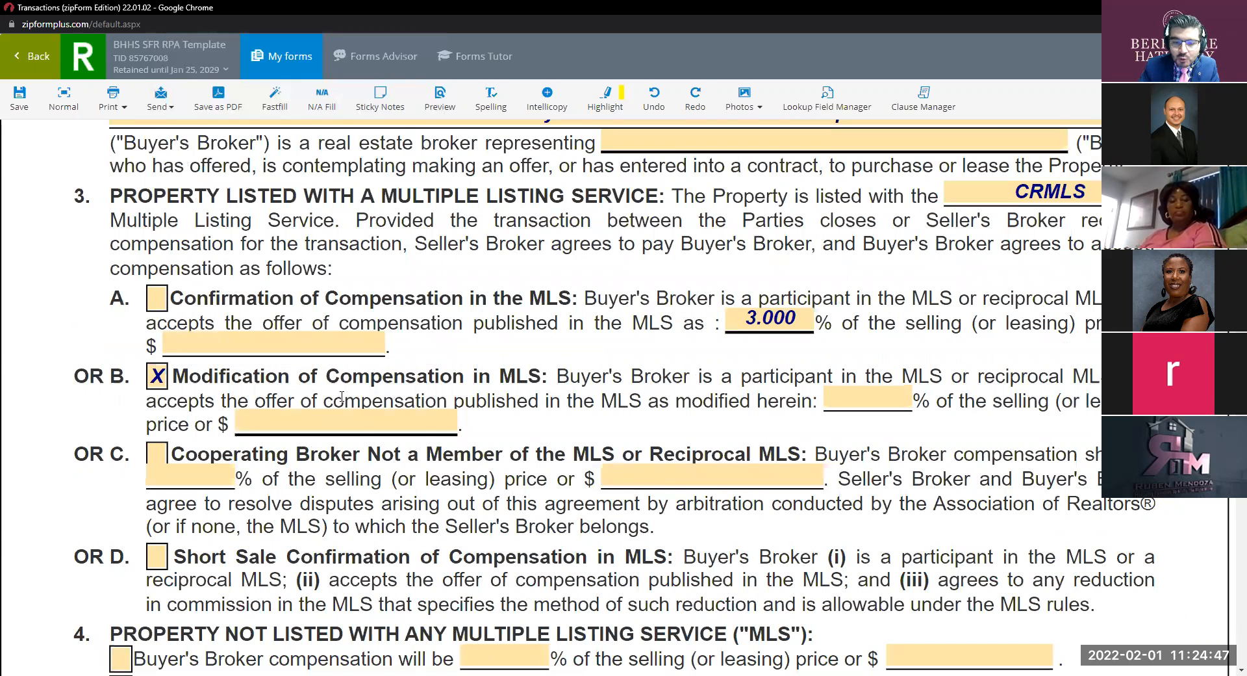
click(156, 377)
scroll(434, 400, down, 3)
scroll(434, 399, down, 20)
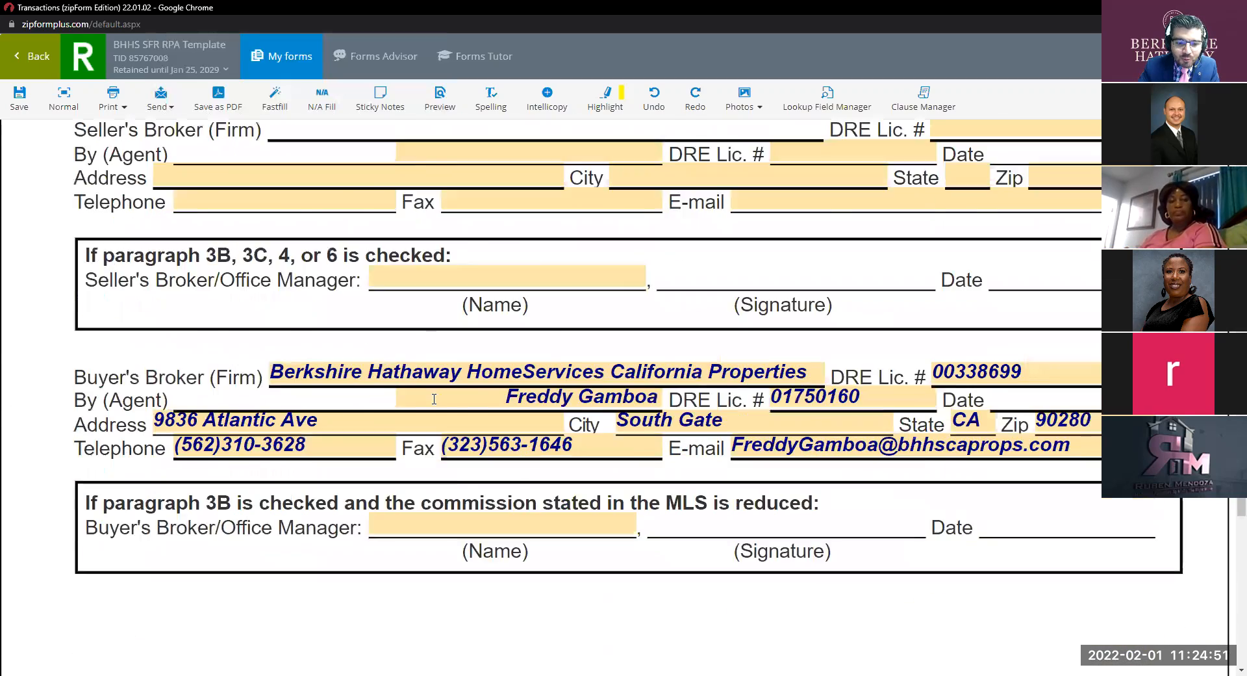
scroll(434, 398, down, 1)
click(476, 452)
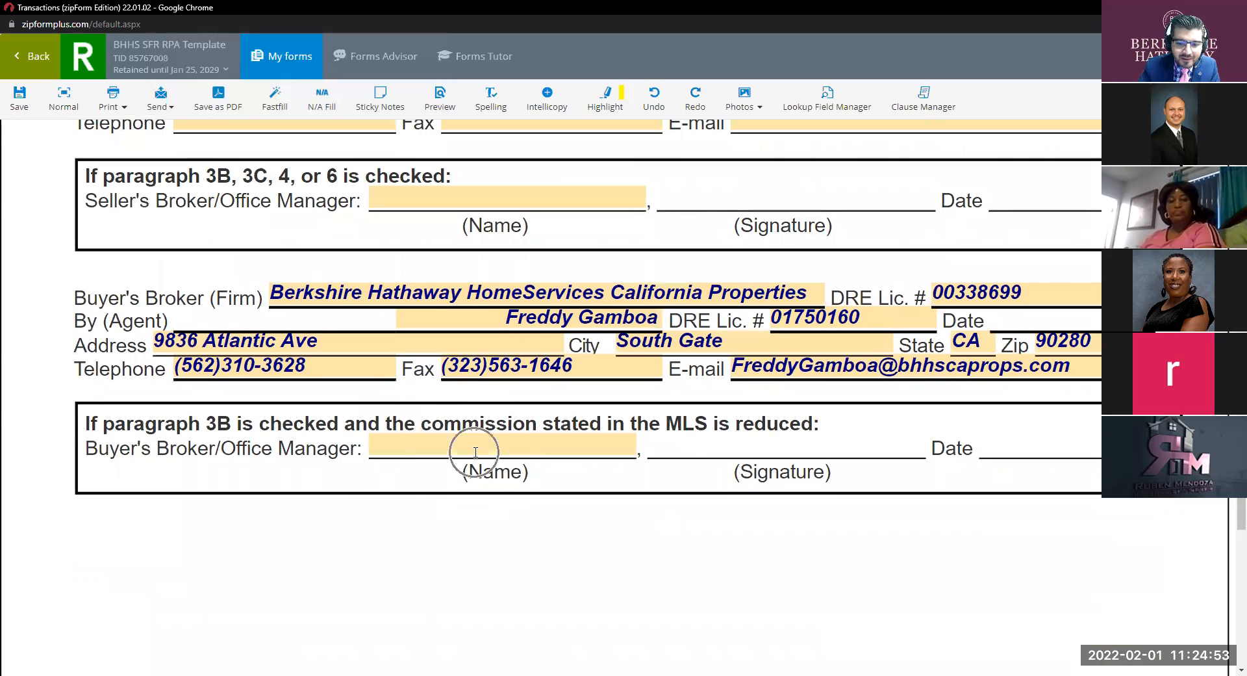
key(ctrl)
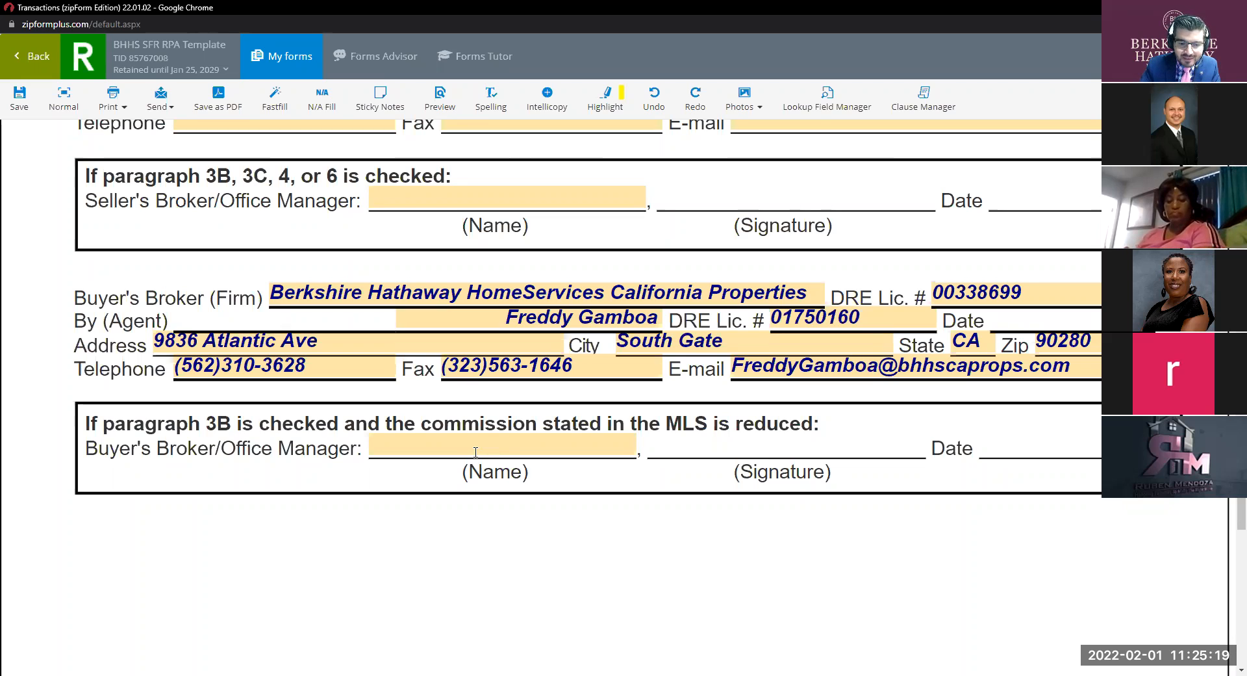
scroll(475, 452, up, 10)
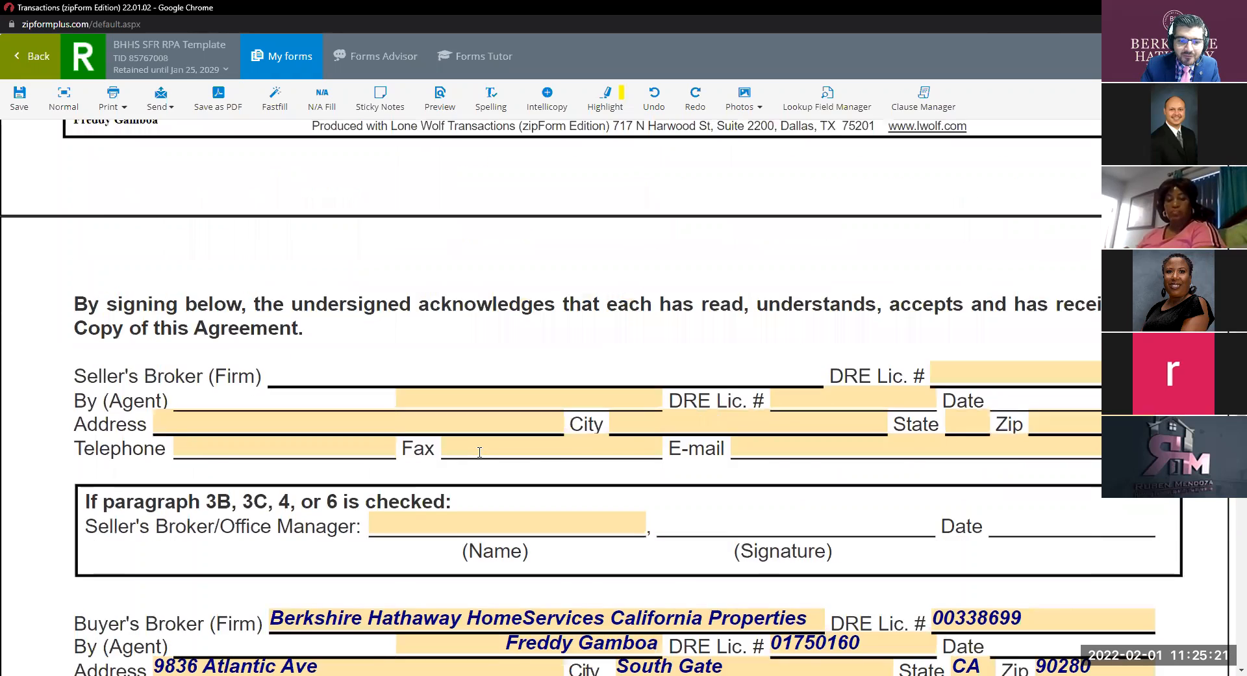
scroll(480, 452, up, 5)
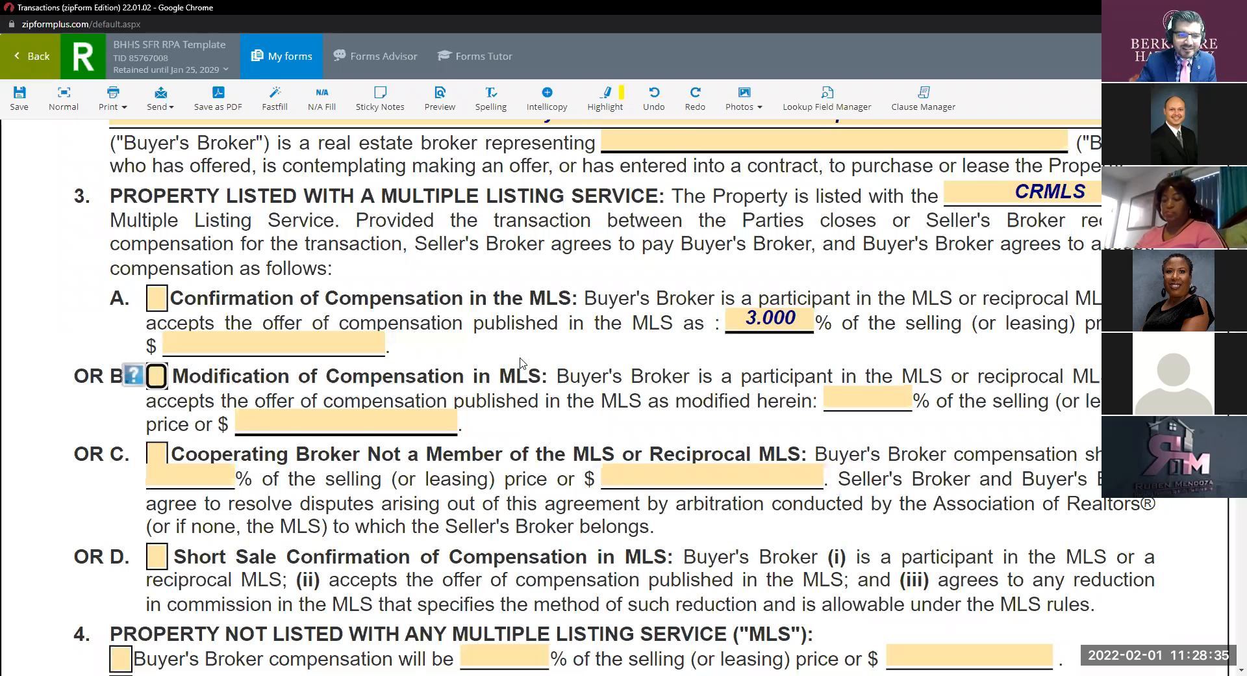
Return to the Documents list and open the Buyer Rep. Agreement forms in the editor.
scroll(397, 285, down, 5)
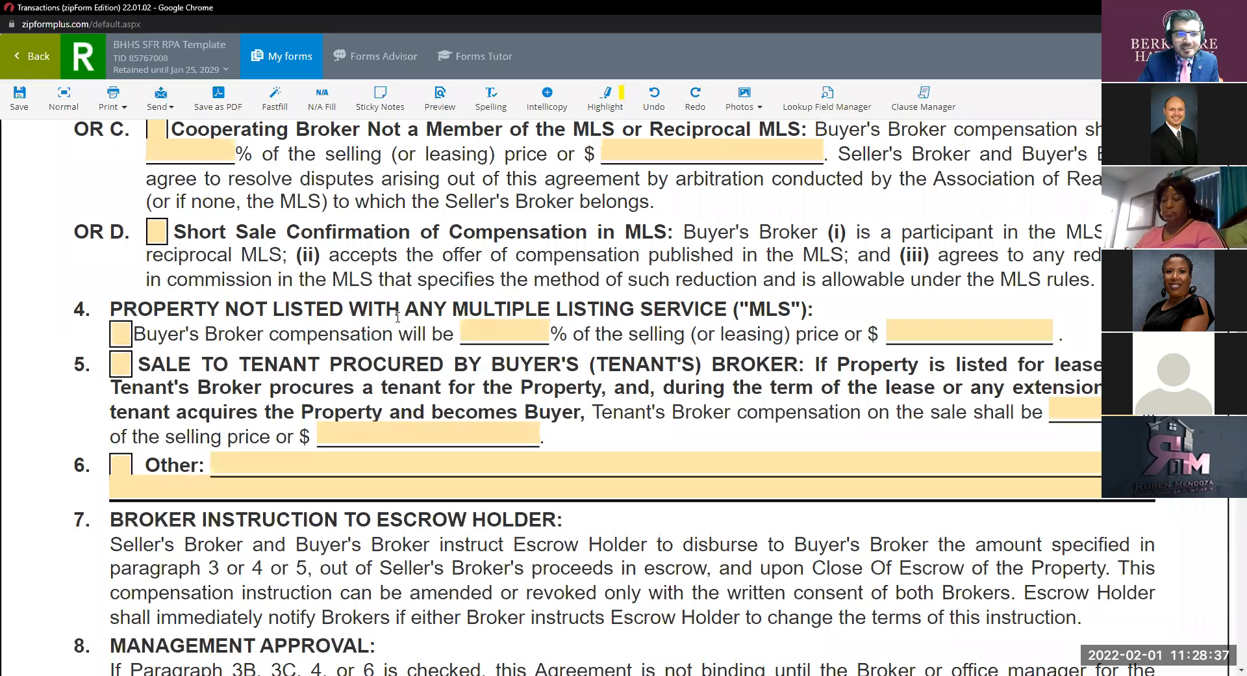
click(19, 71)
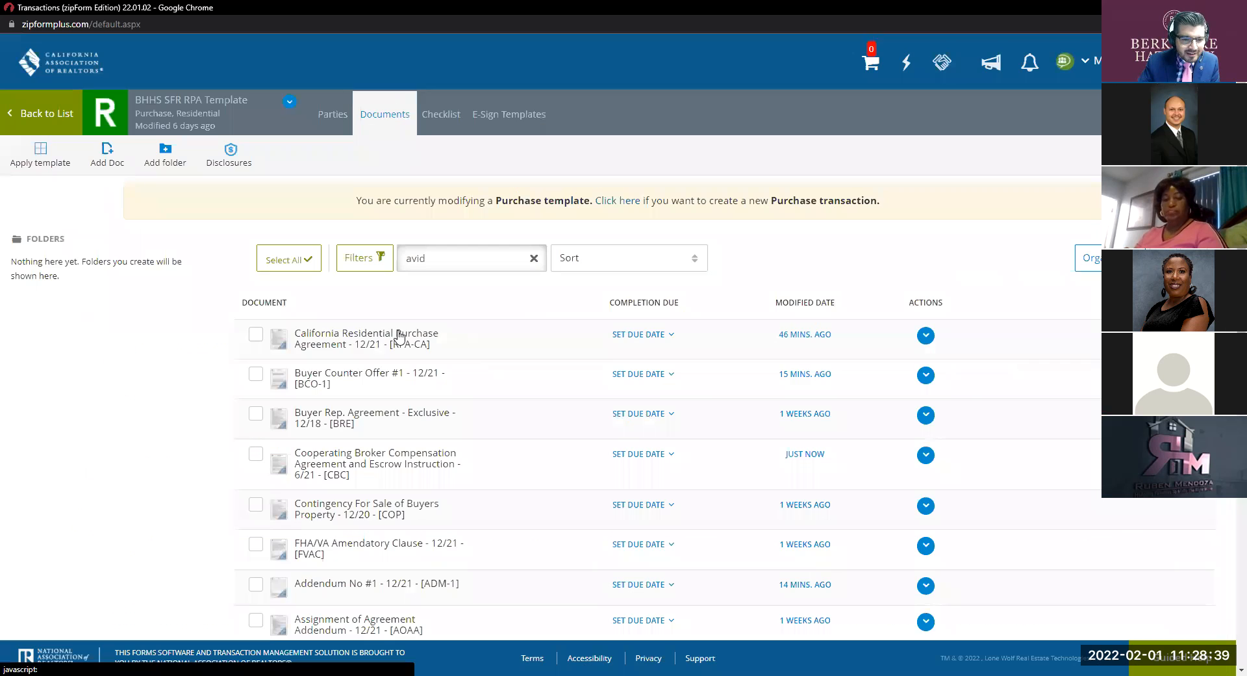
click(397, 419)
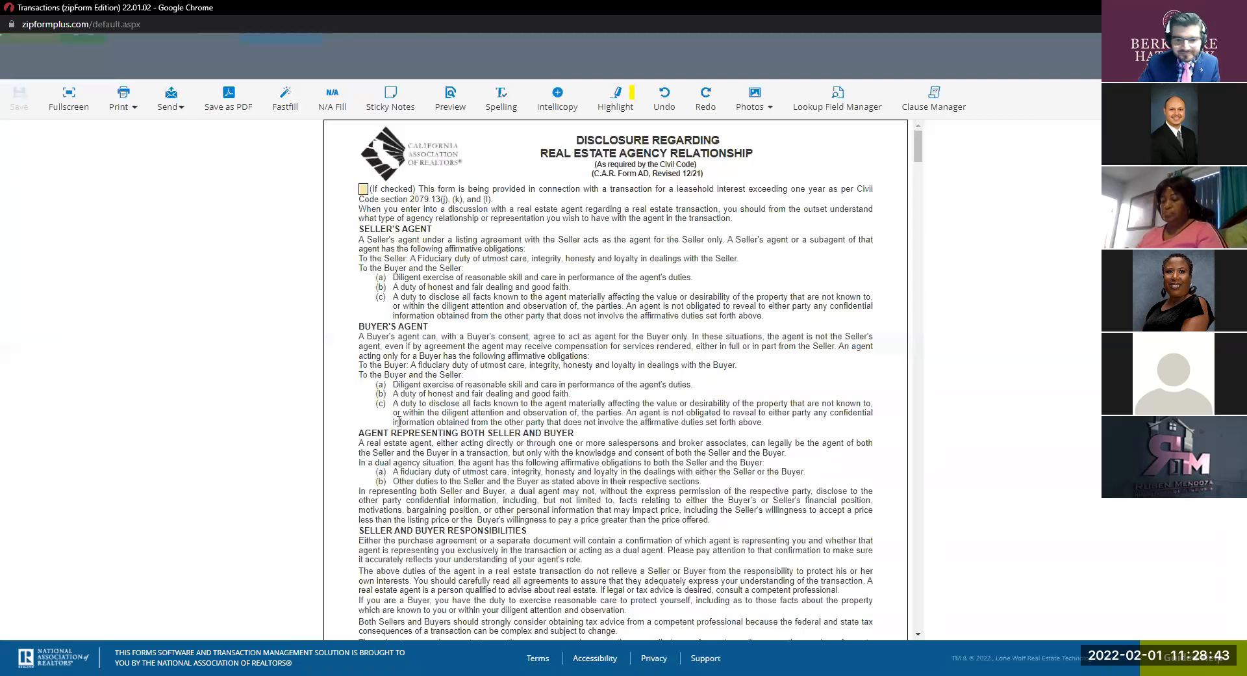
View the forms fullscreen and scroll through AD and FHDA to the top of the BRE form.
click(69, 98)
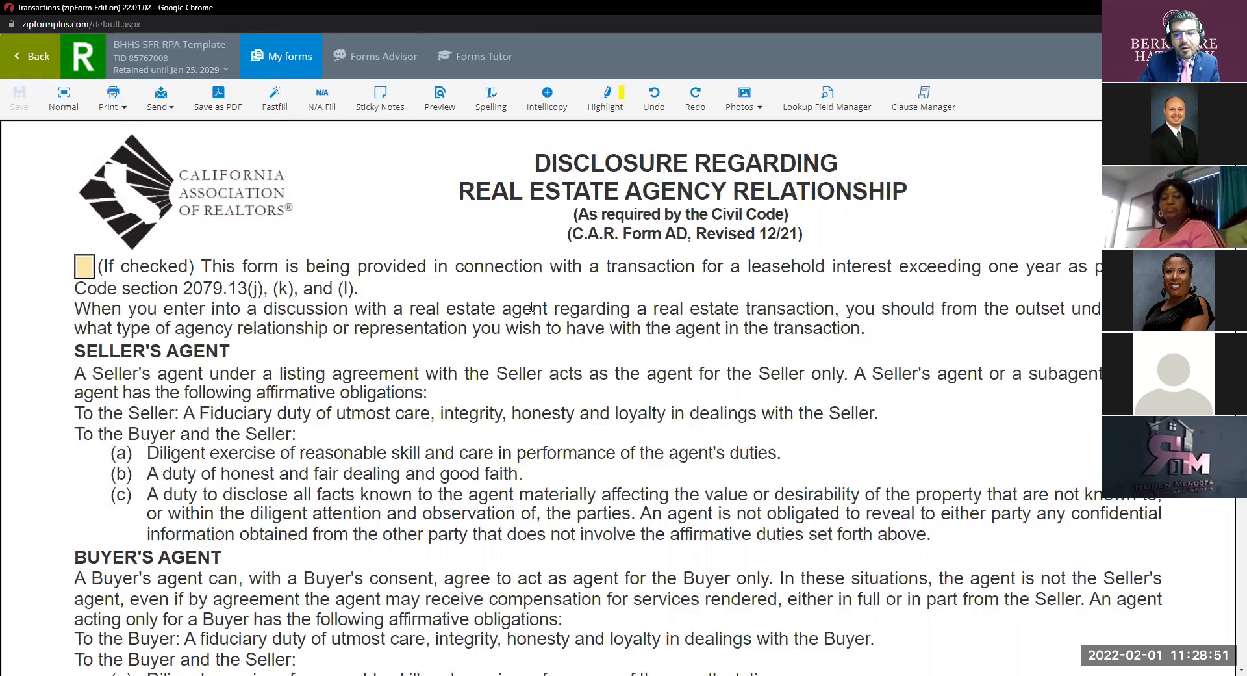
scroll(532, 306, down, 15)
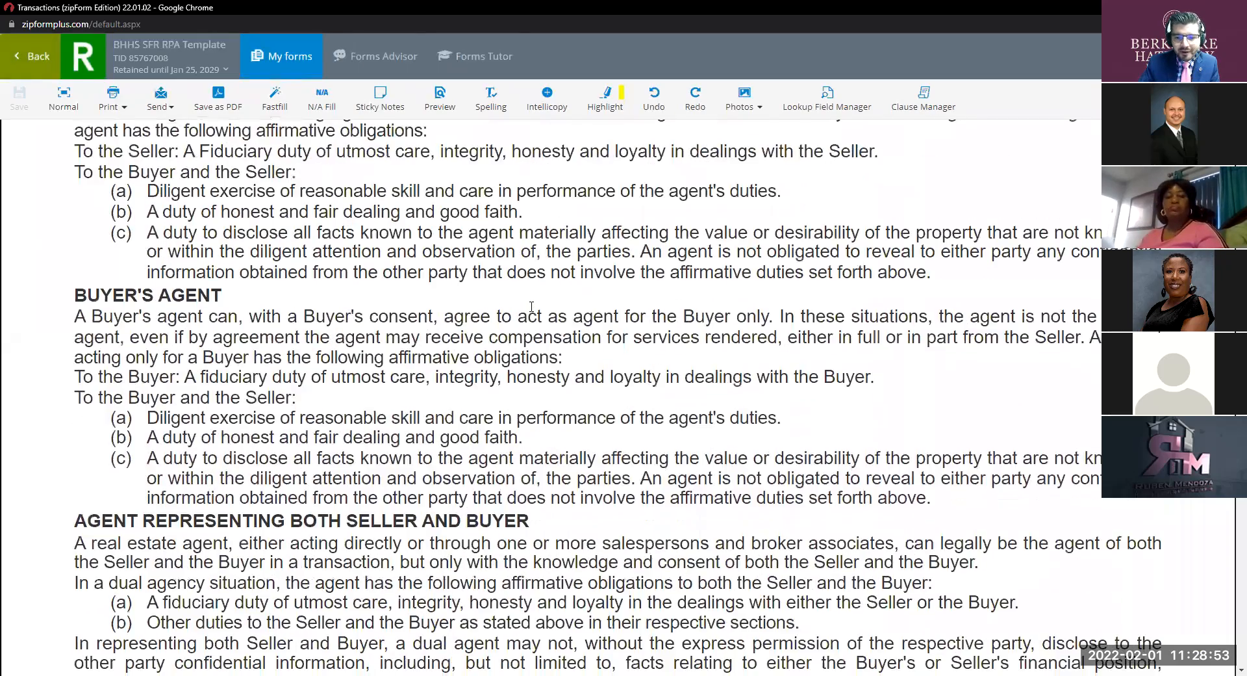
scroll(532, 306, down, 10)
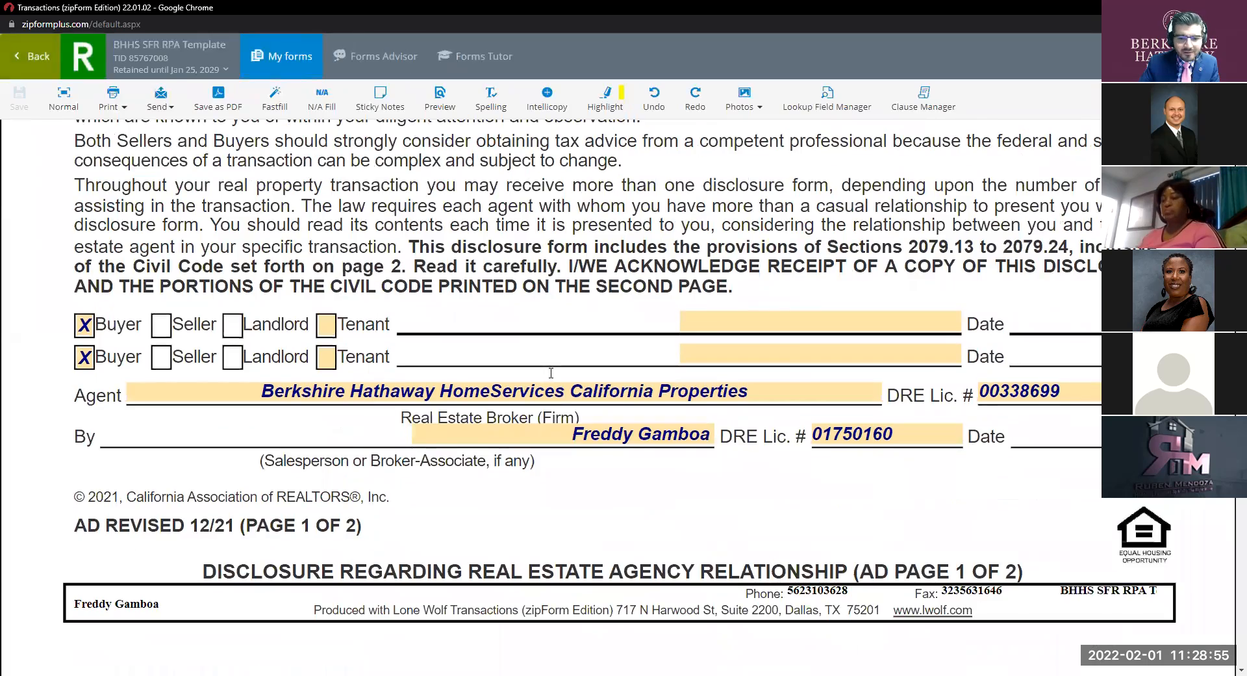
scroll(551, 373, down, 15)
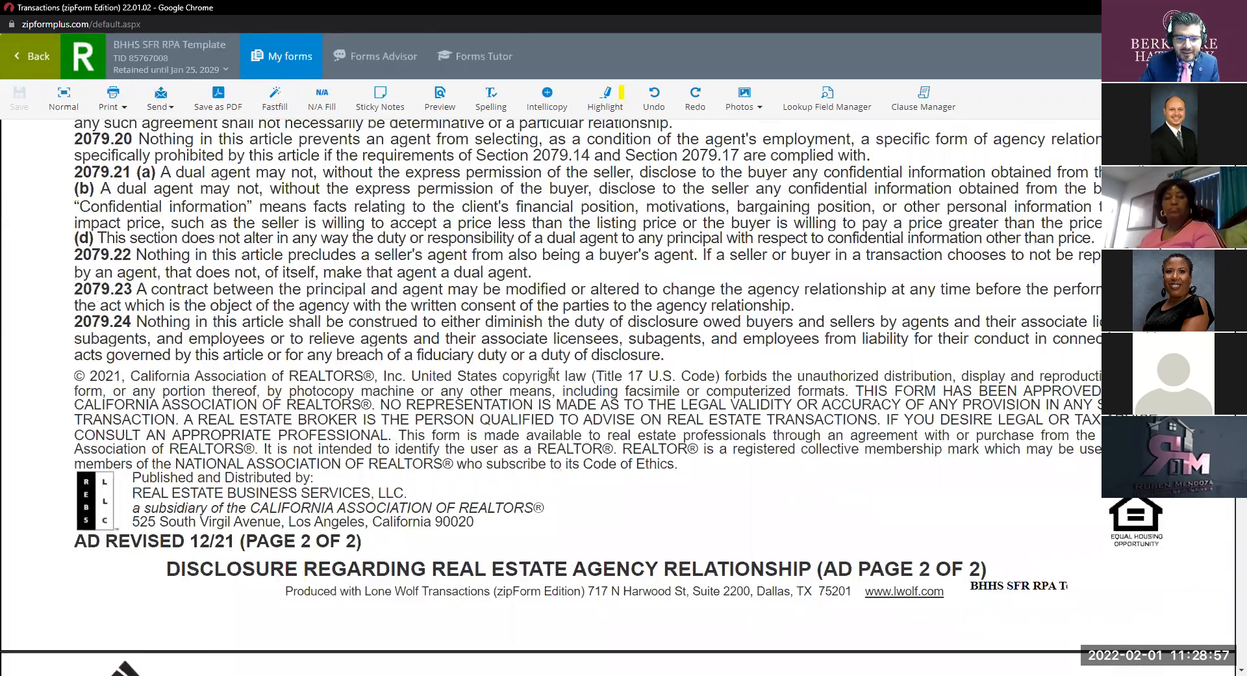
scroll(551, 373, down, 15)
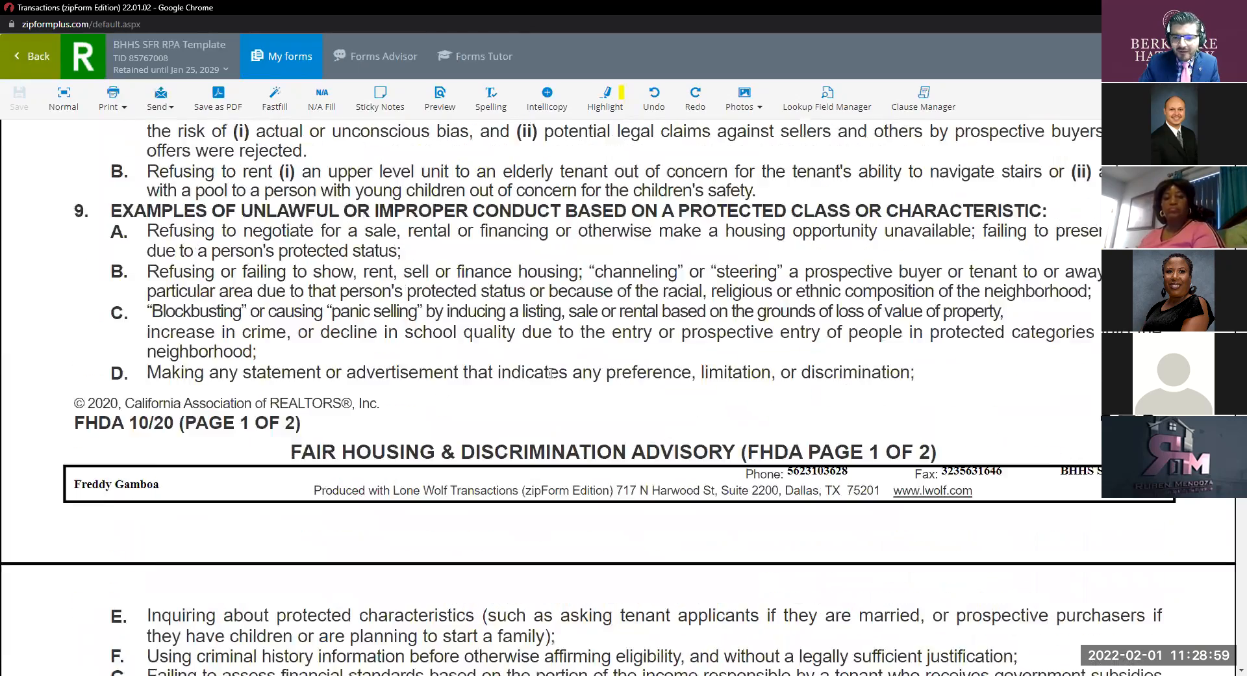
scroll(551, 372, down, 5)
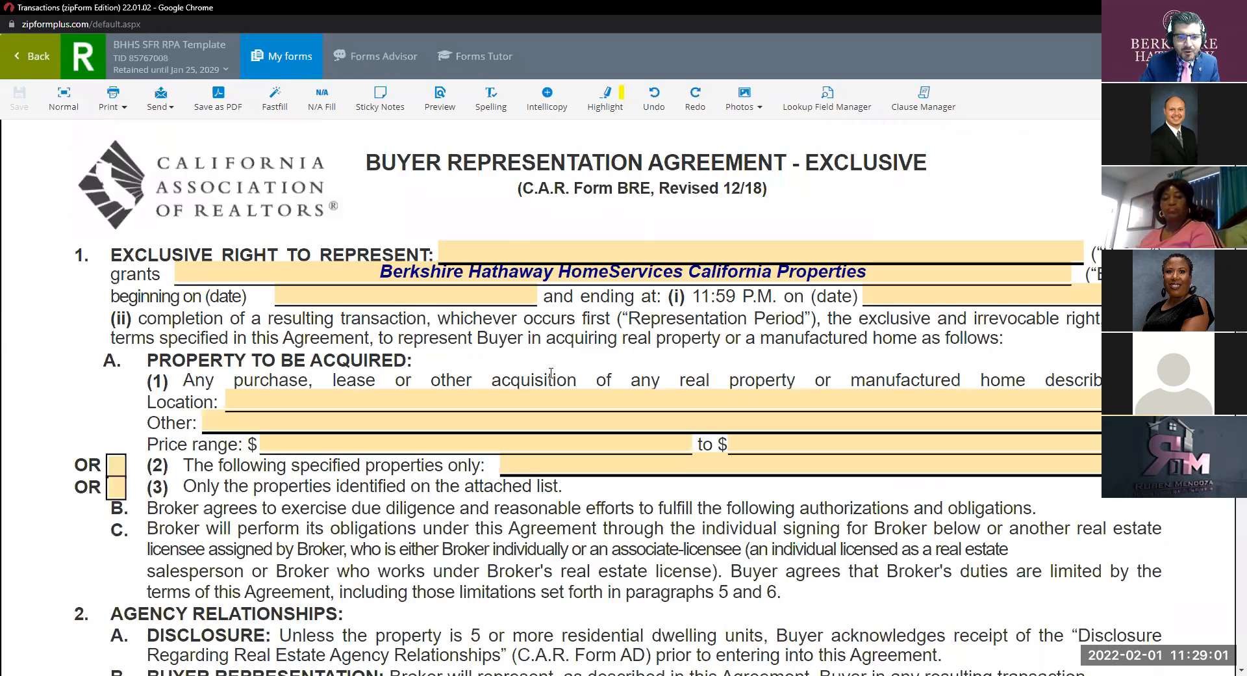
scroll(551, 374, up, 1)
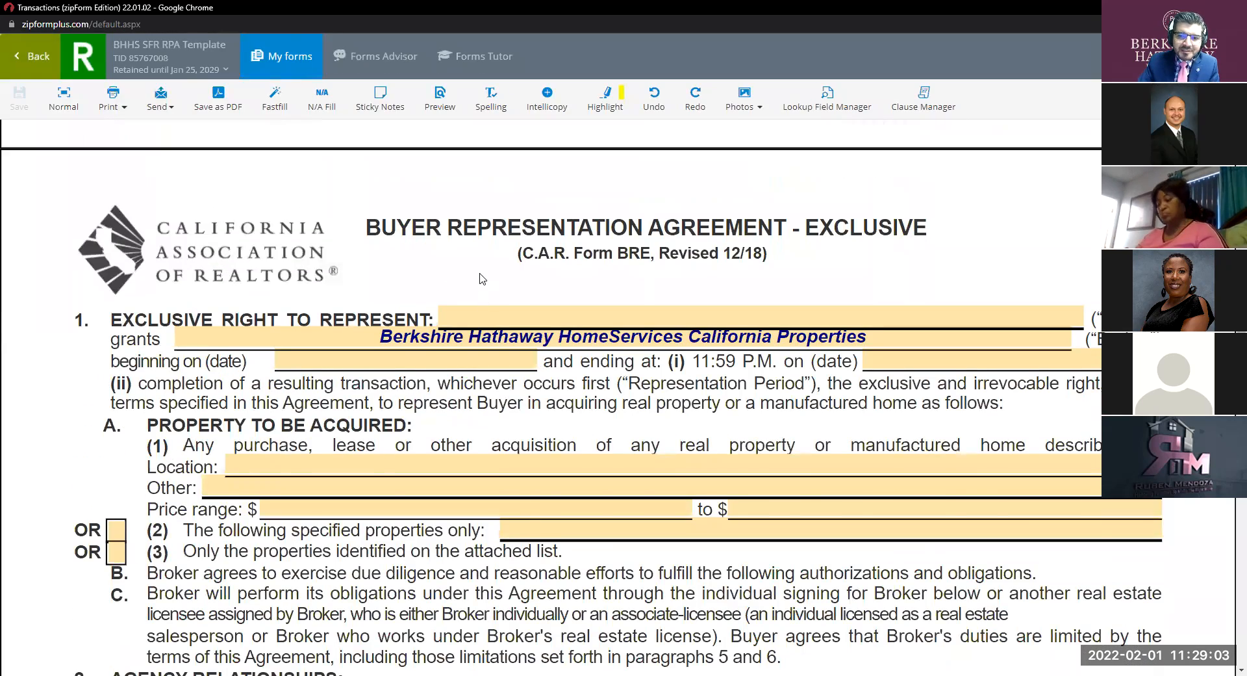
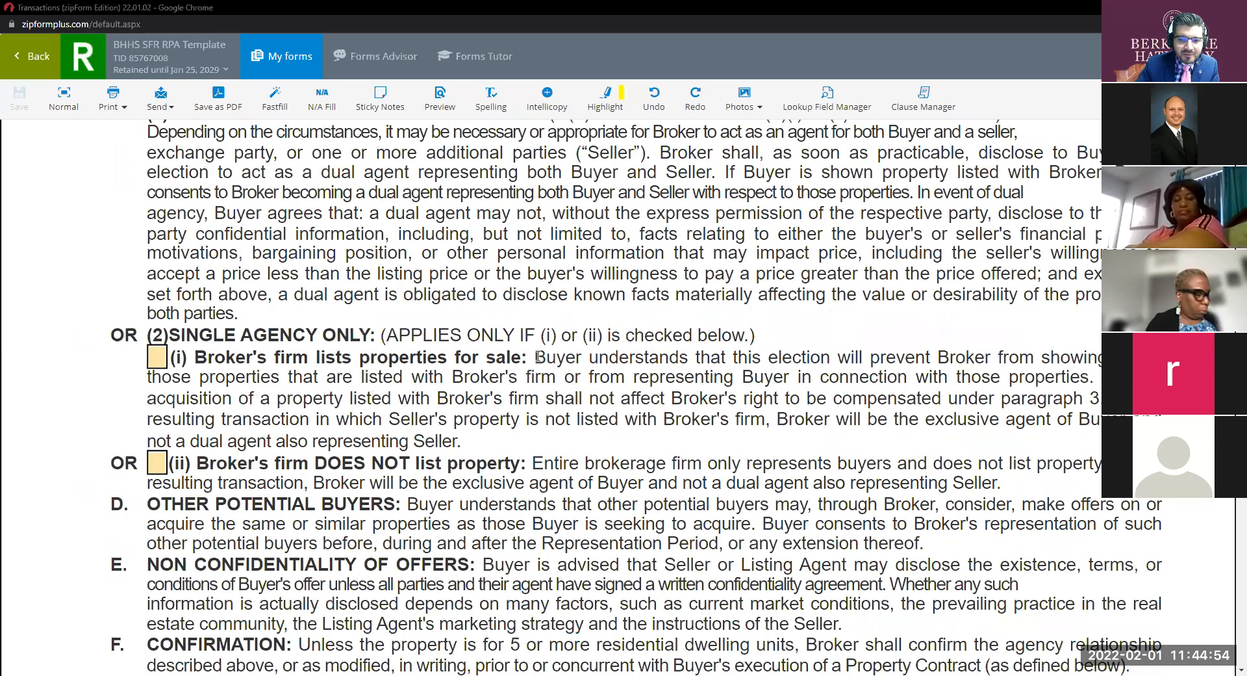
Scroll the BRE form down to section 3, Compensation to Broker, with checkboxes (1)–(3).
scroll(535, 383, down, 2)
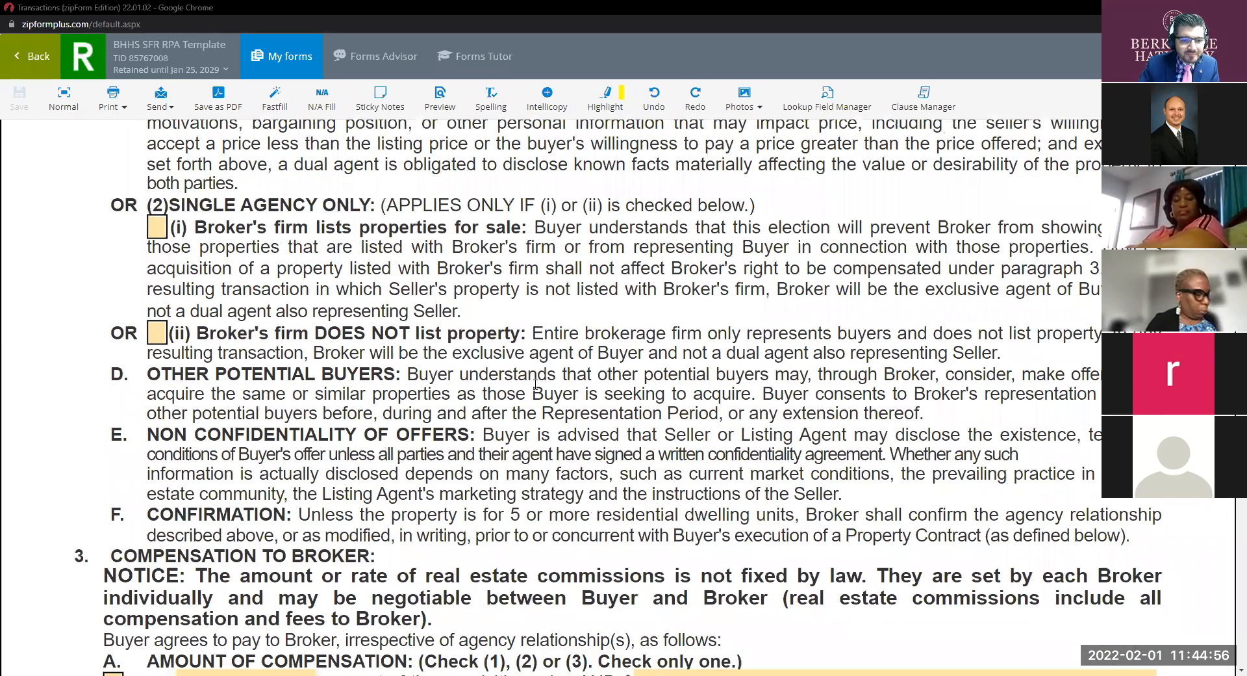
scroll(535, 384, down, 4)
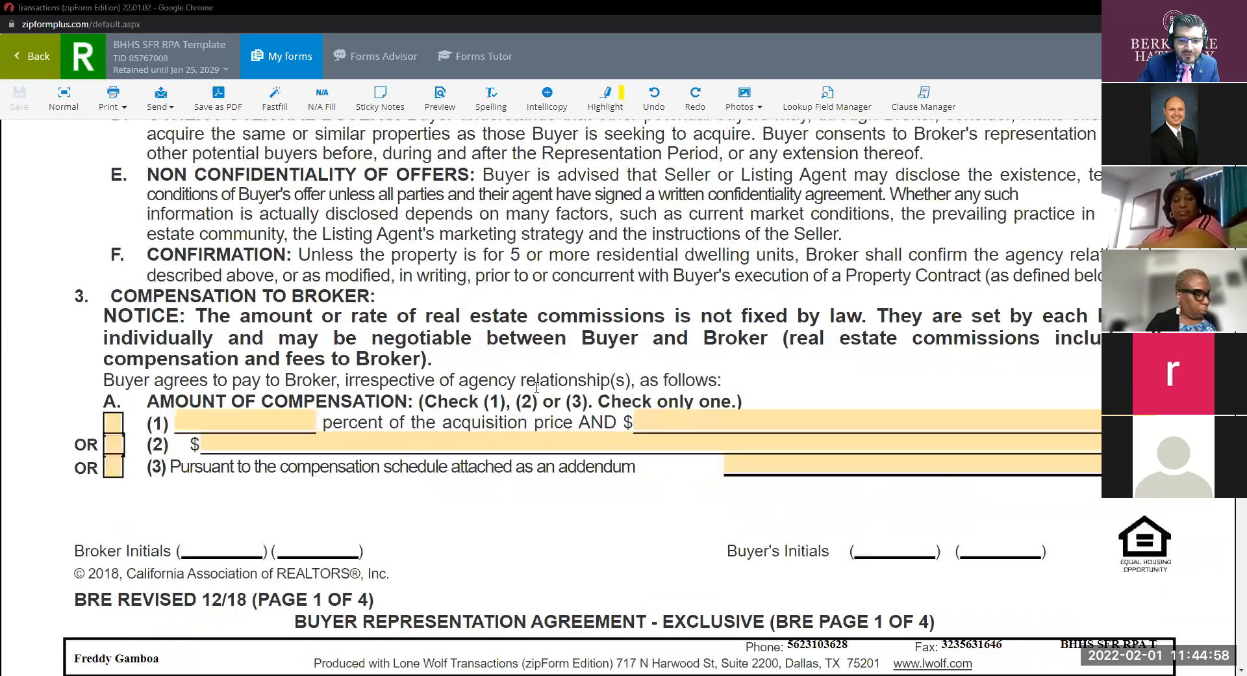
scroll(537, 386, down, 1)
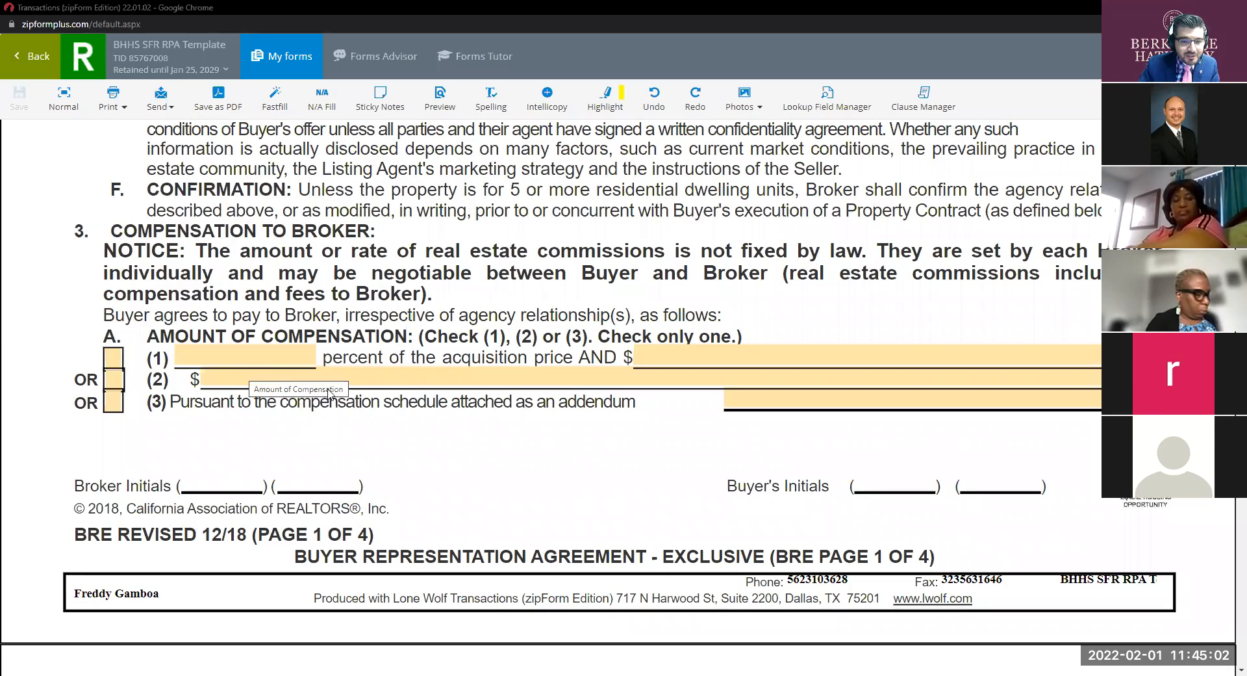
Check option (1) and enter 3 percent of the acquisition price as compensation.
click(113, 357)
click(238, 359)
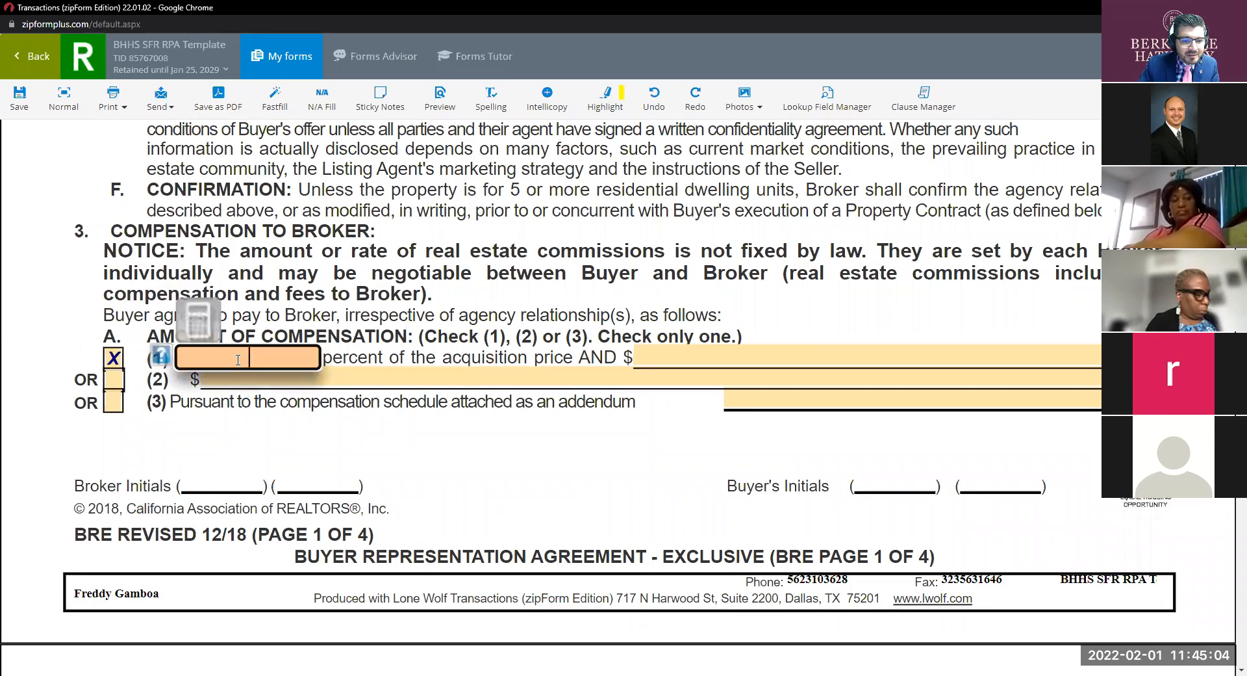
text(3)
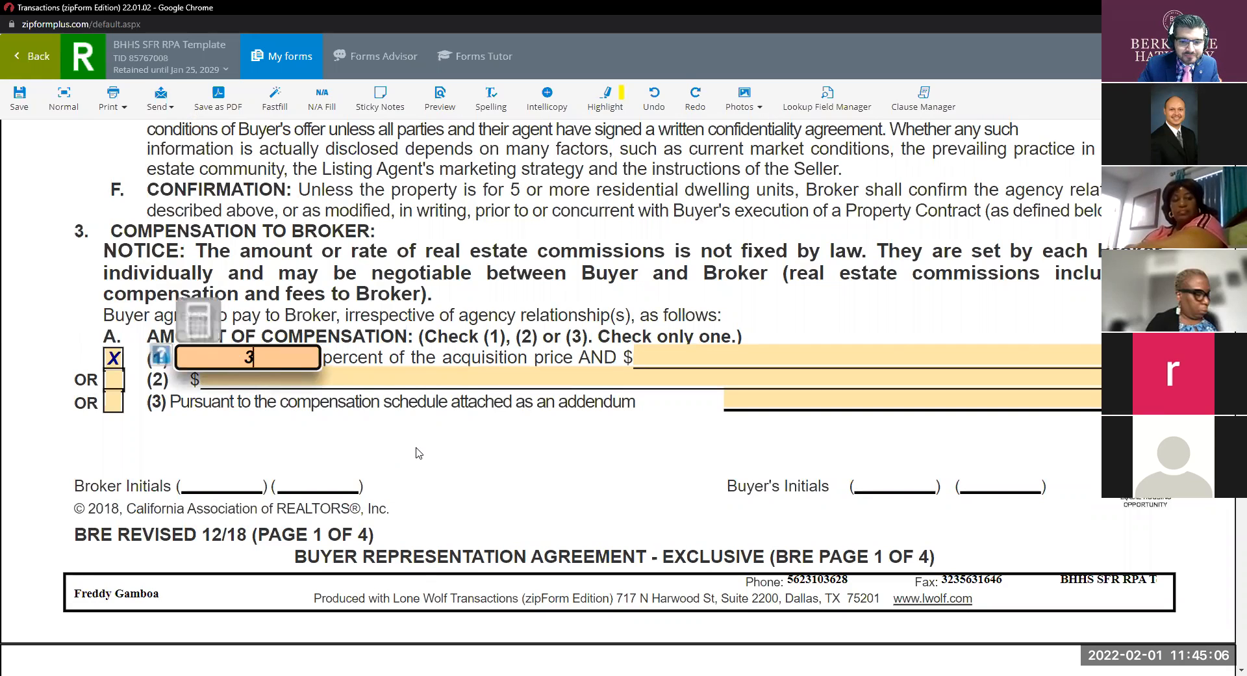
click(419, 452)
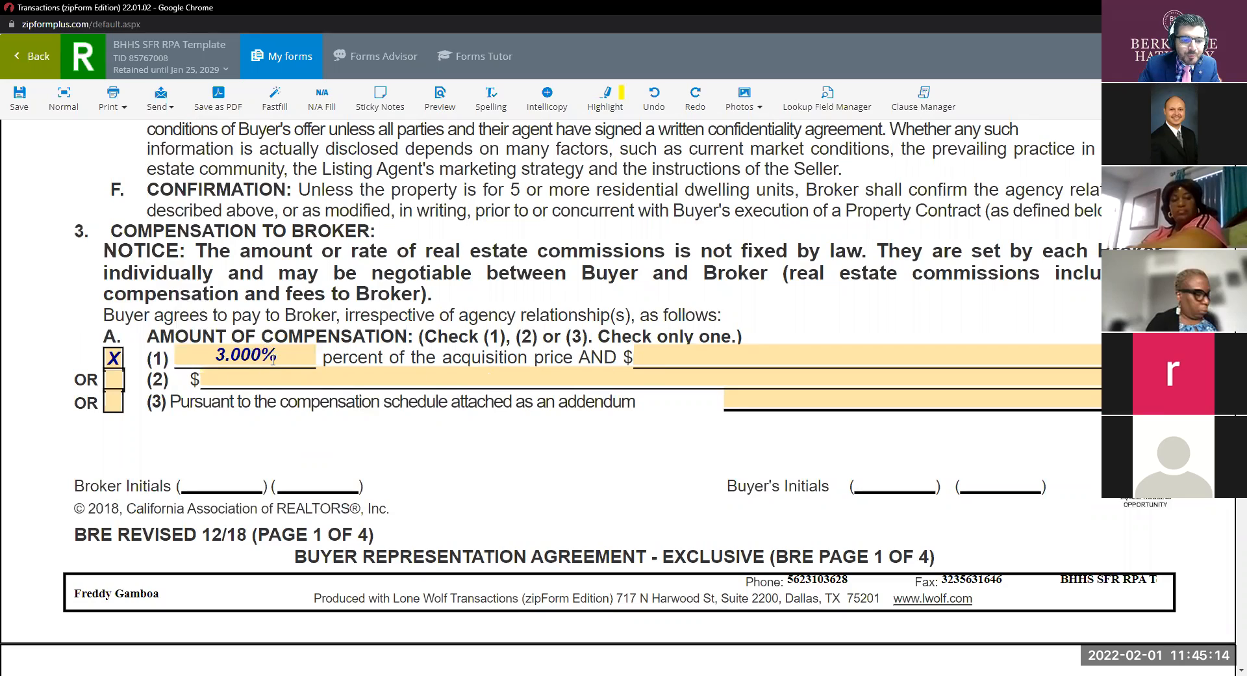
Scroll down to page 2, highlighting part of the word 'Broker' along the way.
scroll(434, 464, down, 7)
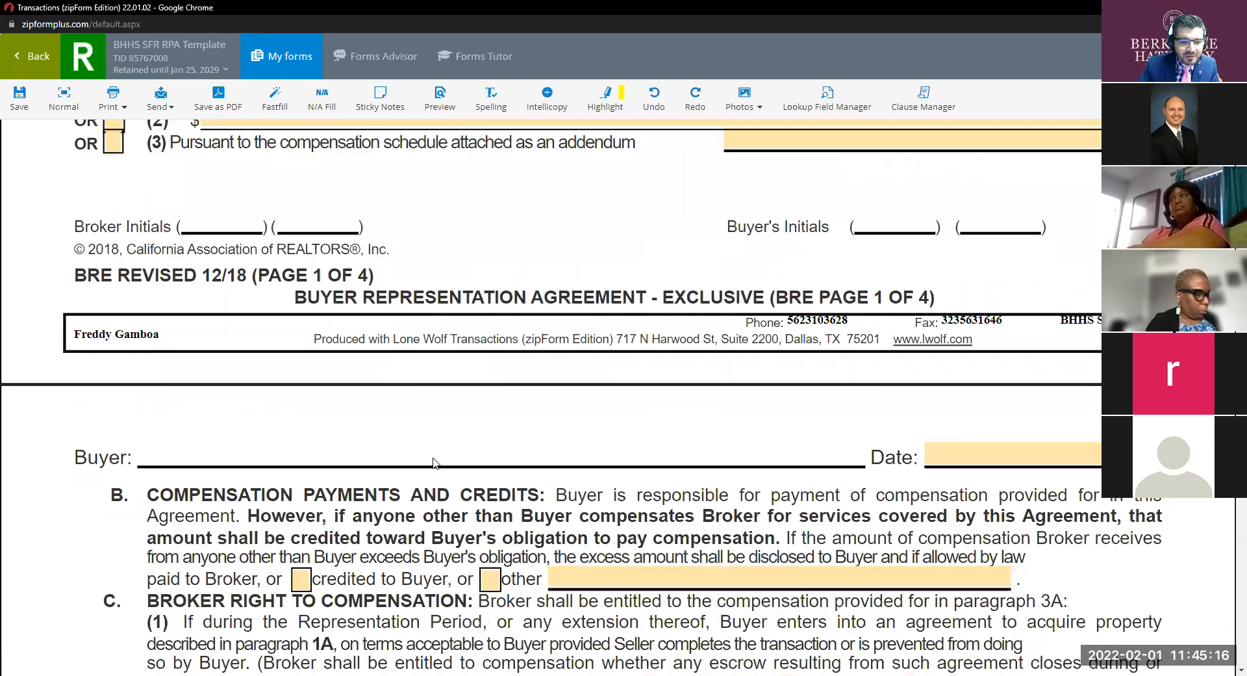
scroll(434, 457, down, 1)
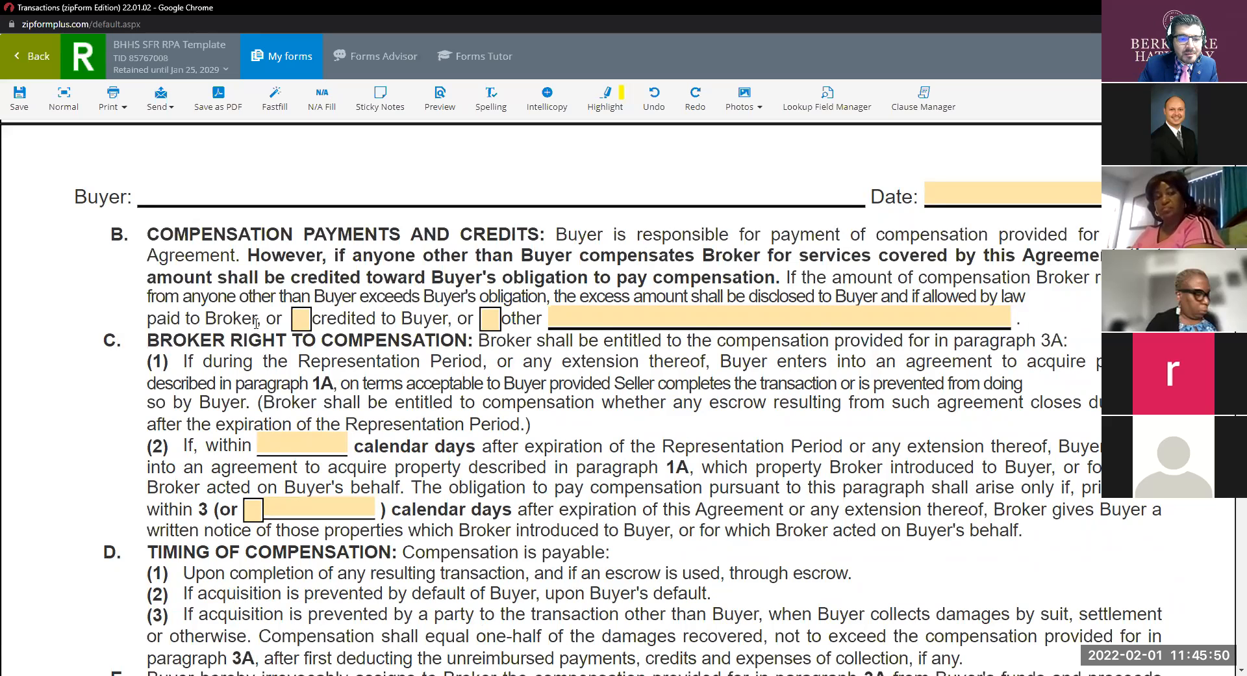
drag(256, 323, 217, 320)
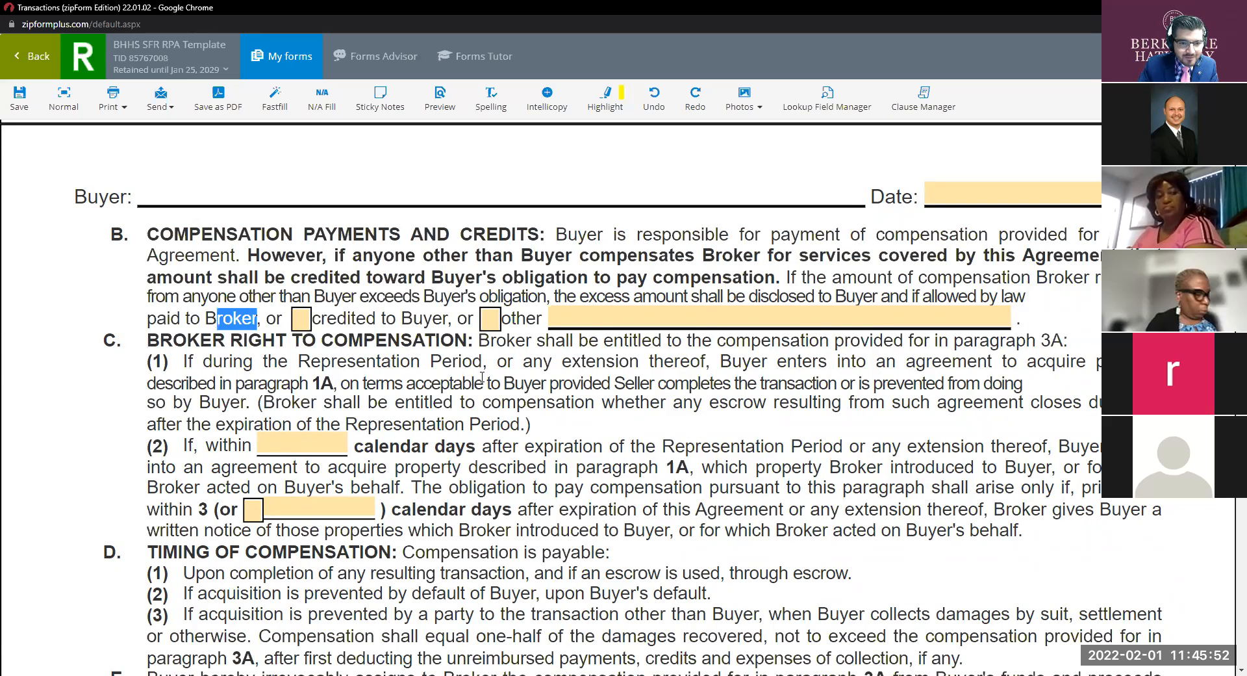
scroll(482, 376, down, 2)
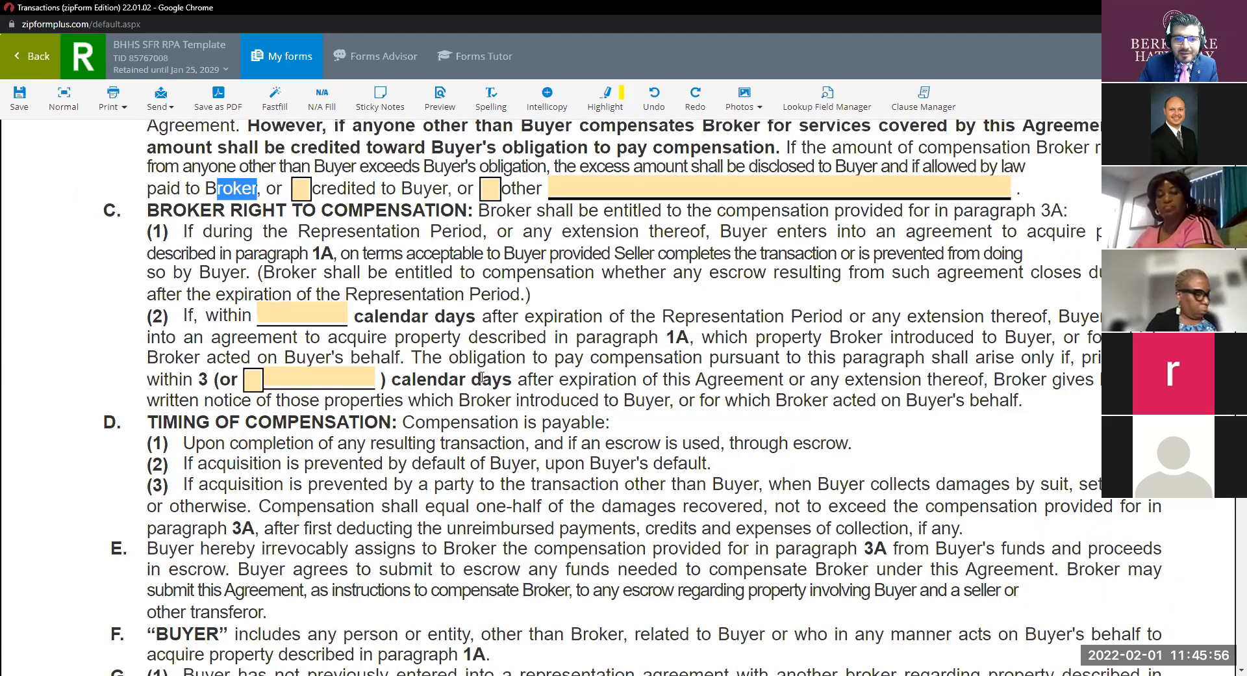
Enter 180 in the calendar-days field after '(2) If, within' under Broker Right to Compensation.
click(317, 310)
click(439, 360)
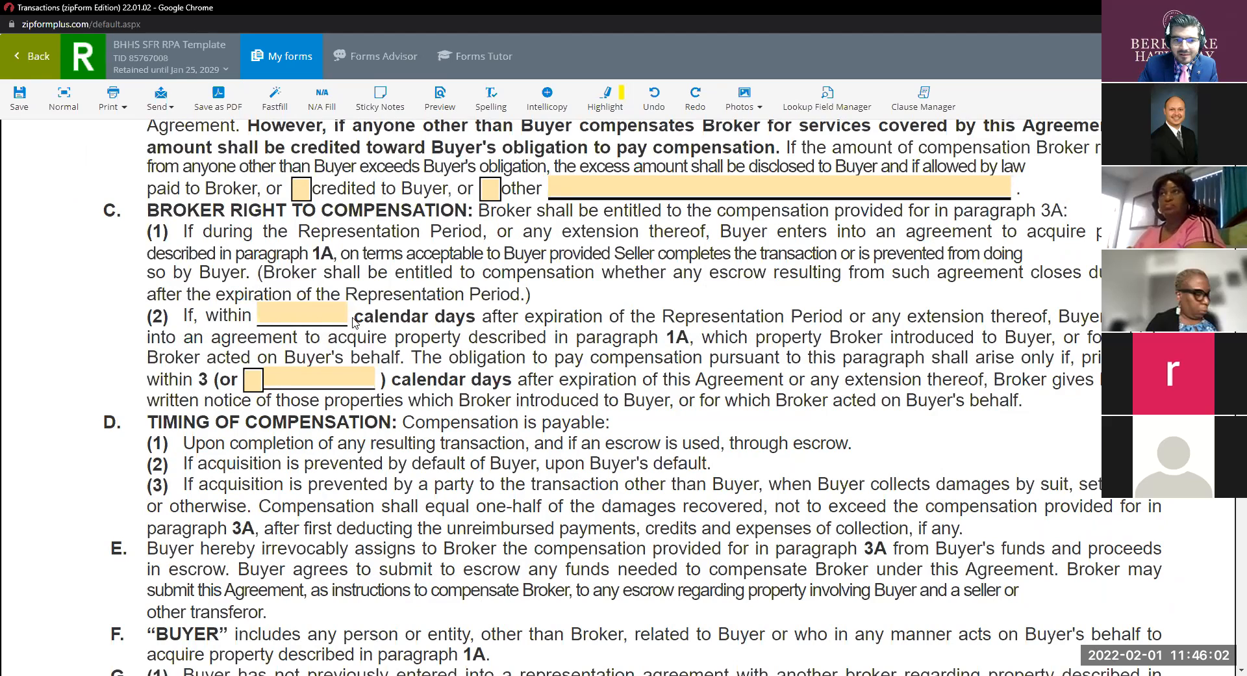
click(319, 315)
text(180)
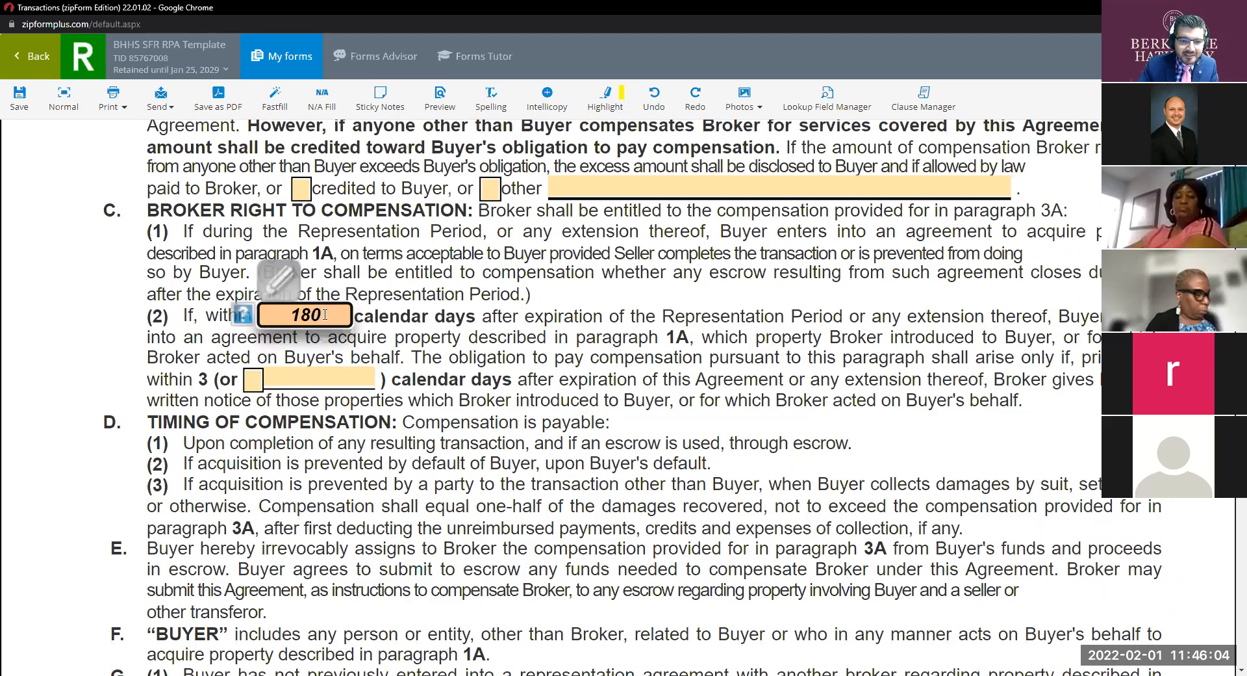
click(514, 403)
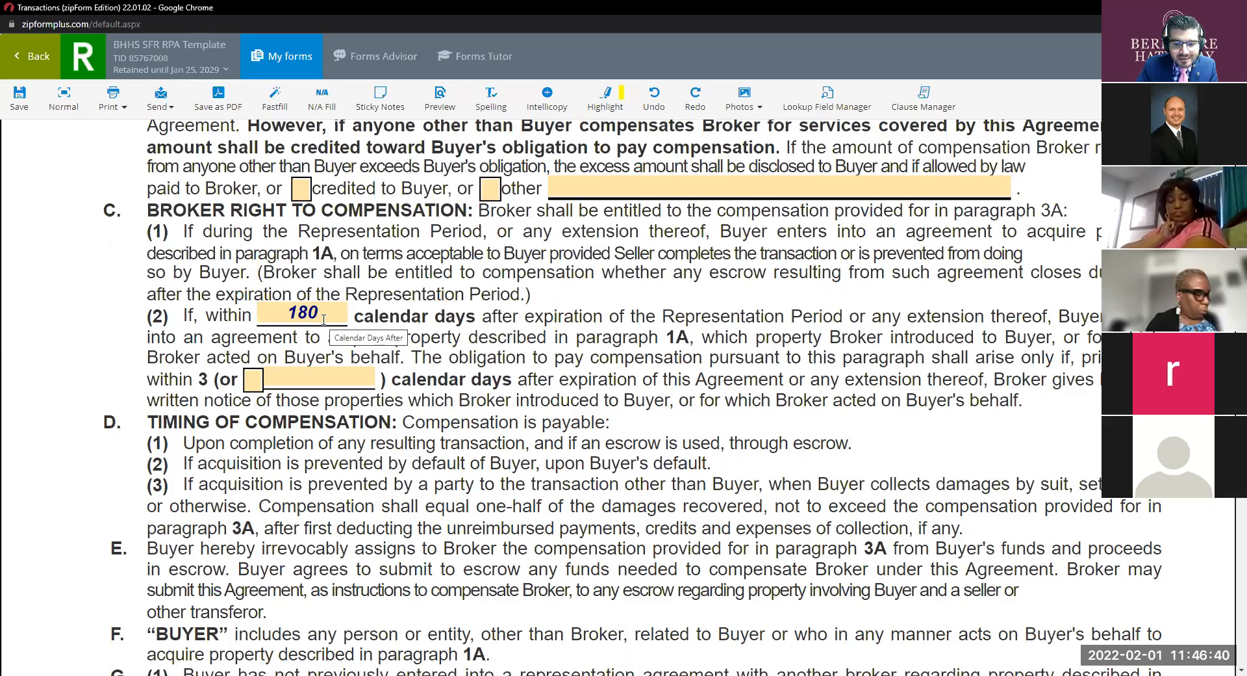
Scroll back to paragraph 1 and set the representation start date to February 1, 2022.
scroll(556, 353, up, 20)
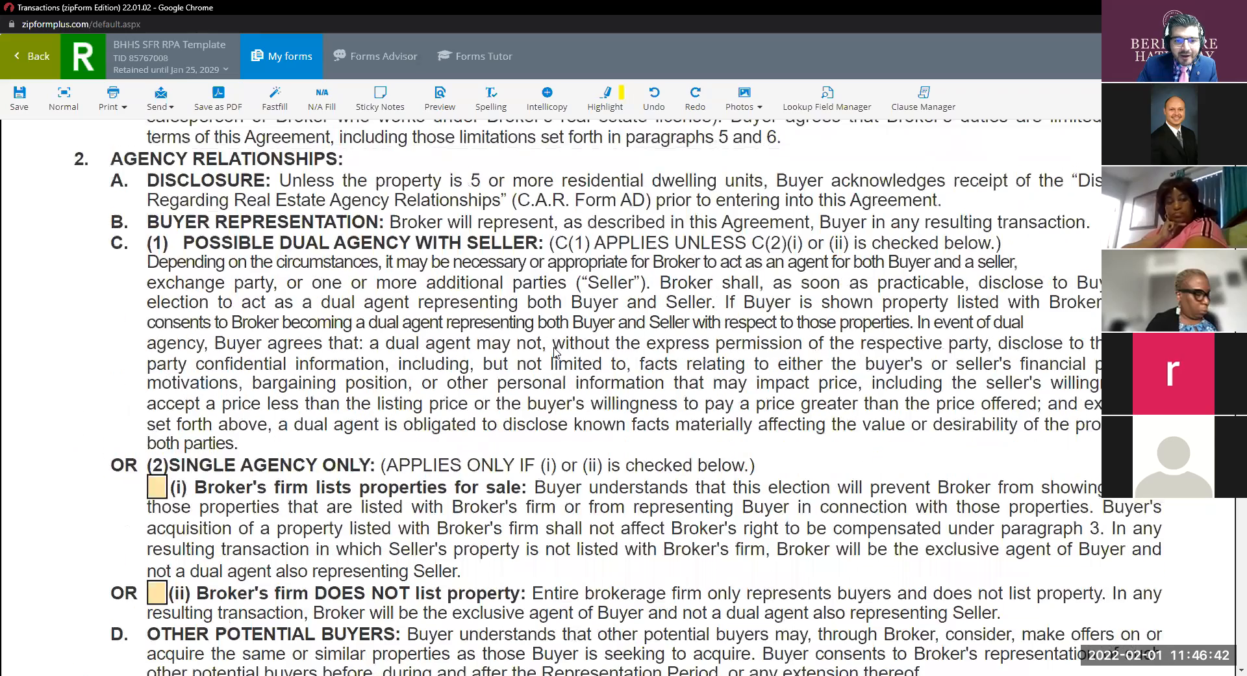
scroll(556, 352, up, 12)
scroll(555, 353, down, 6)
scroll(555, 352, up, 1)
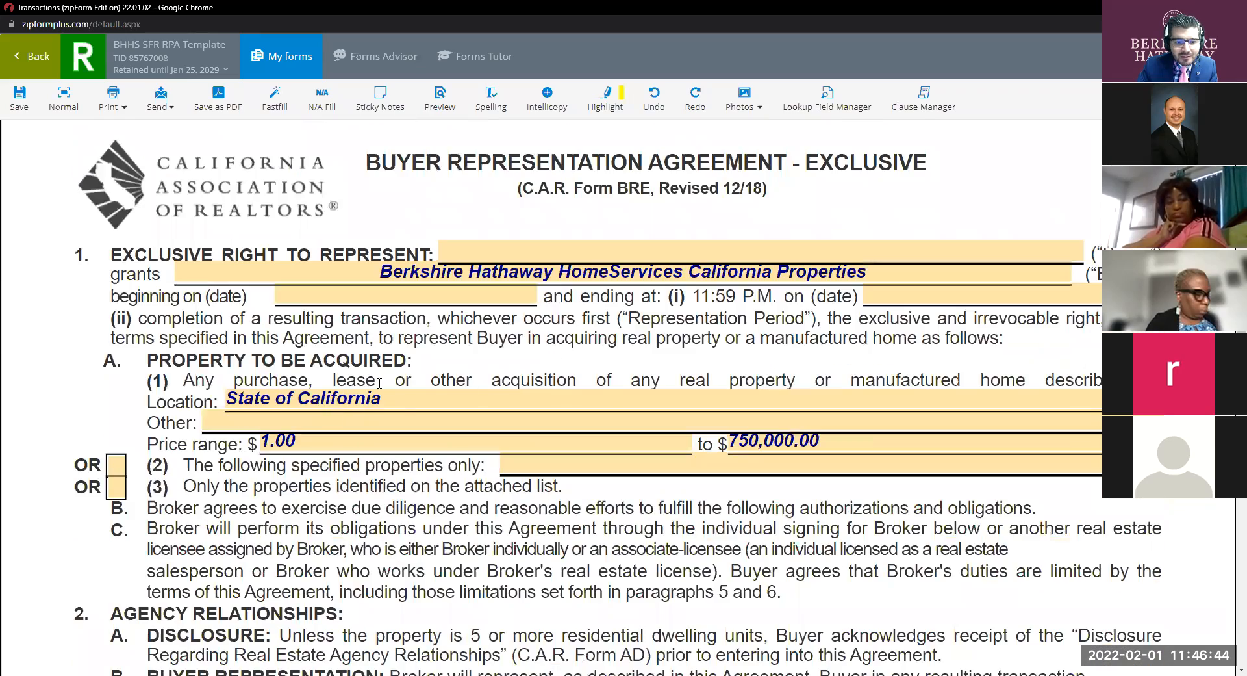
click(410, 296)
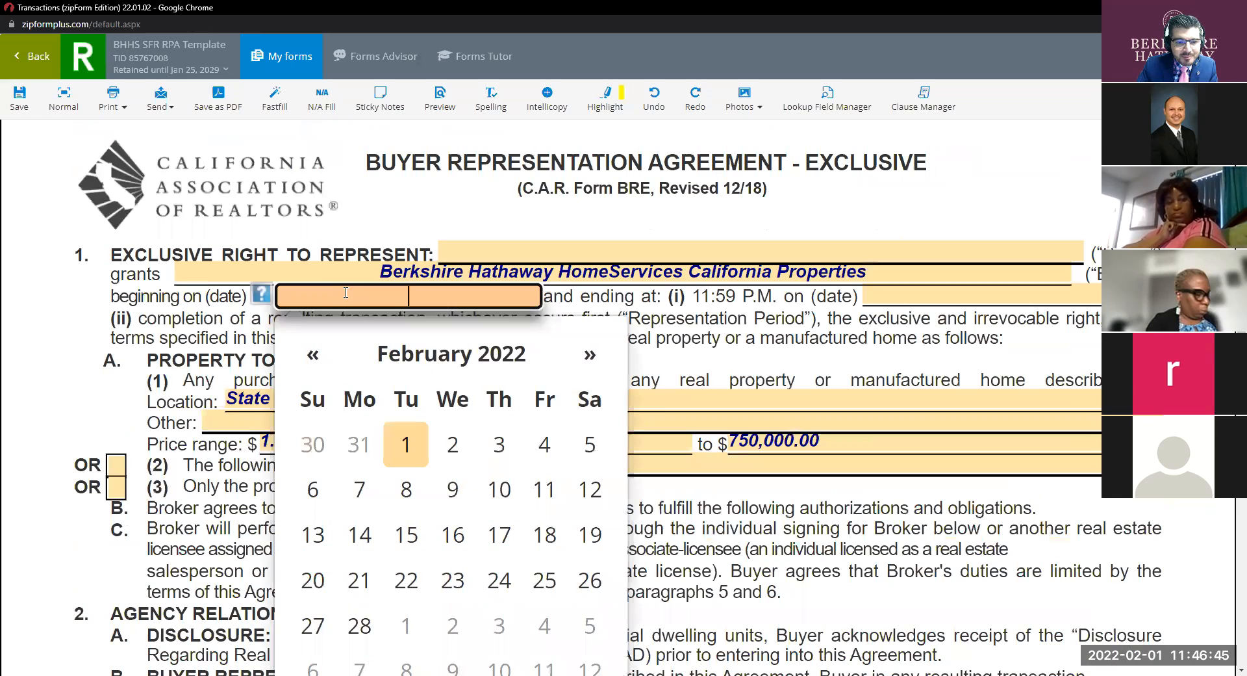
click(406, 442)
Set the representation ending date to August 1, 2022 using the date picker.
click(887, 296)
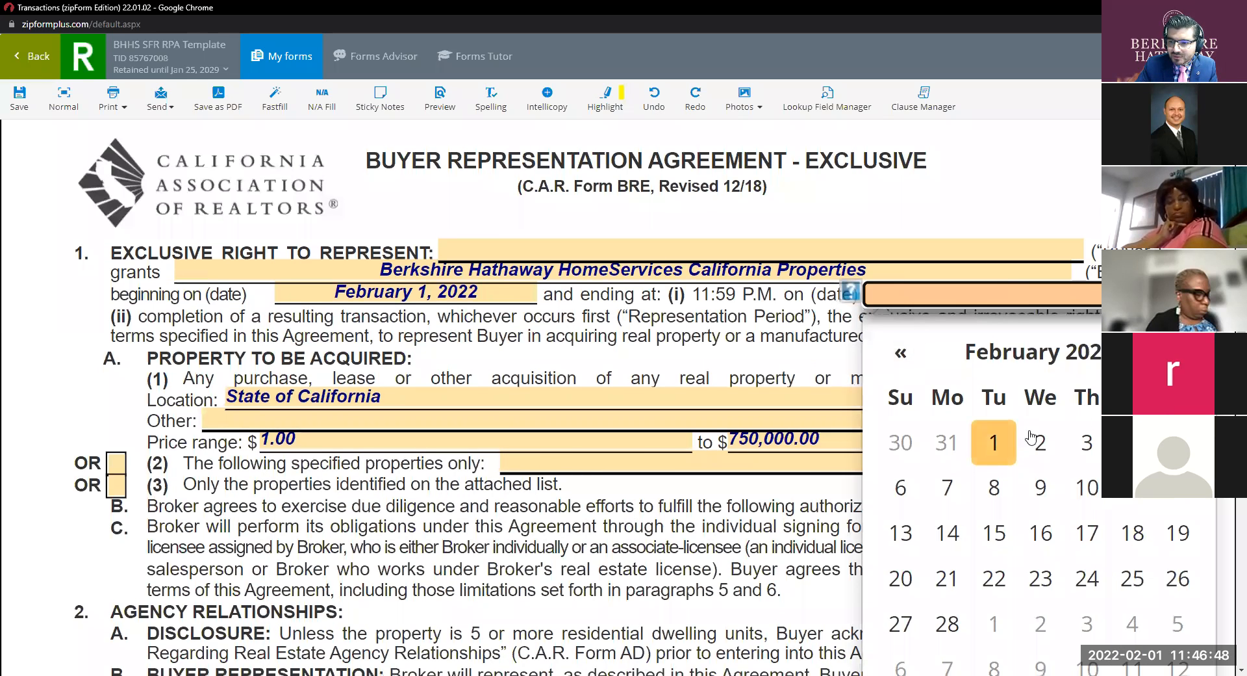
scroll(1033, 436, down, 1)
click(1177, 289)
click(1177, 289)
click(1178, 289)
click(1178, 289)
click(1177, 289)
click(1177, 289)
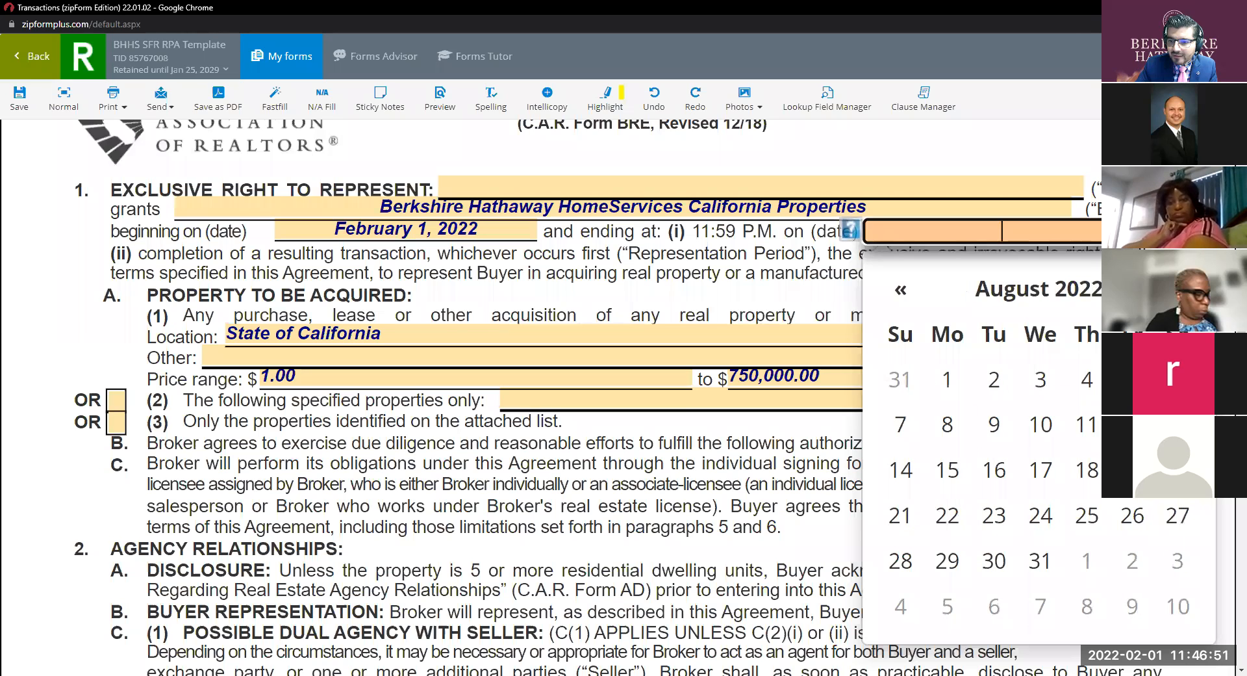
click(947, 379)
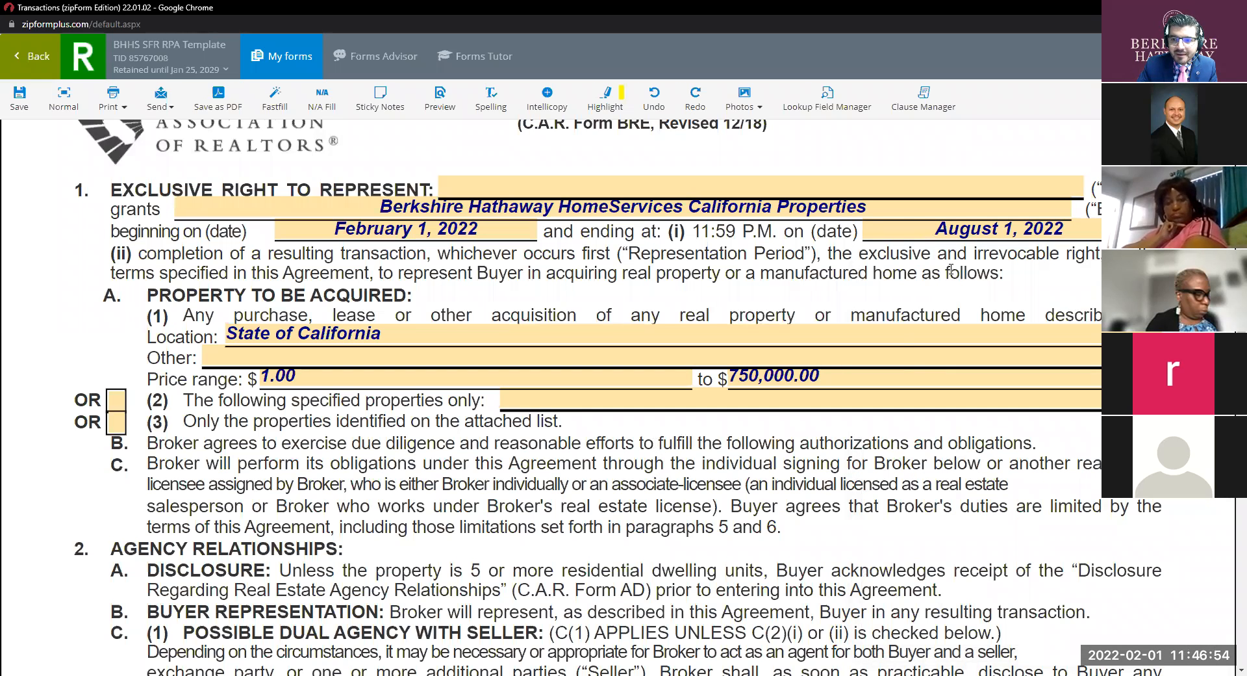
scroll(621, 354, down, 2)
scroll(621, 355, down, 1)
scroll(621, 355, up, 5)
scroll(621, 355, down, 9)
scroll(621, 357, down, 5)
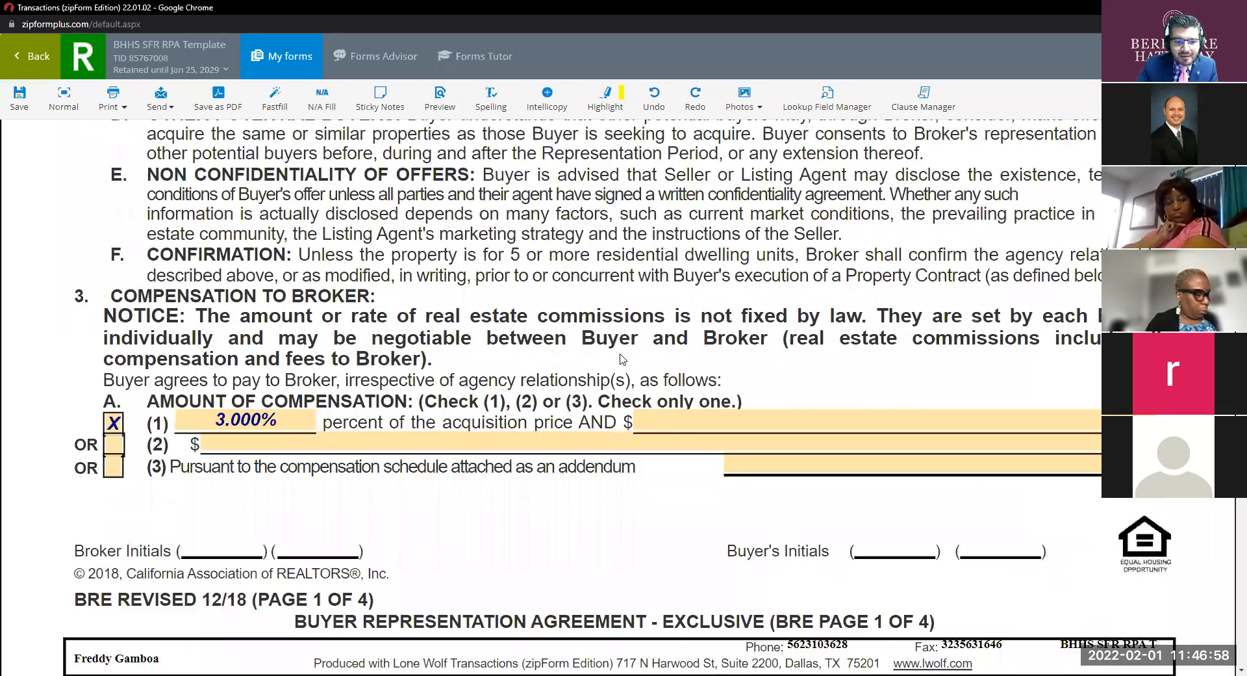
scroll(621, 357, up, 4)
scroll(621, 356, down, 11)
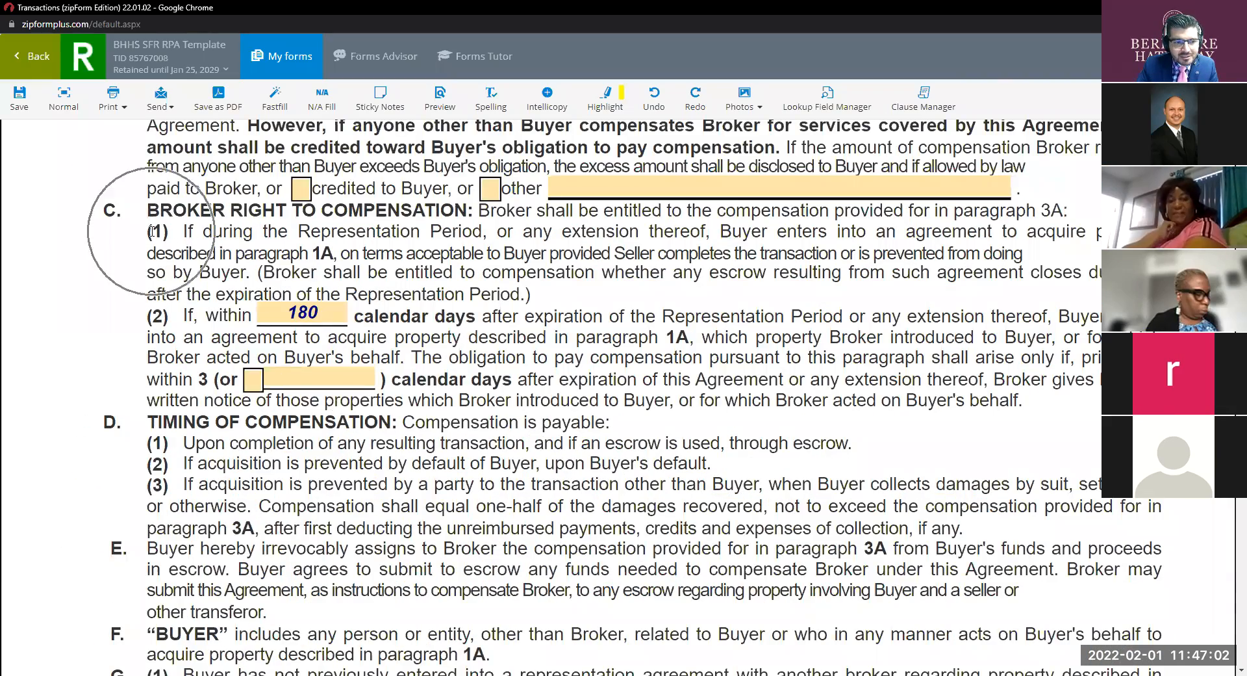
scroll(643, 369, up, 10)
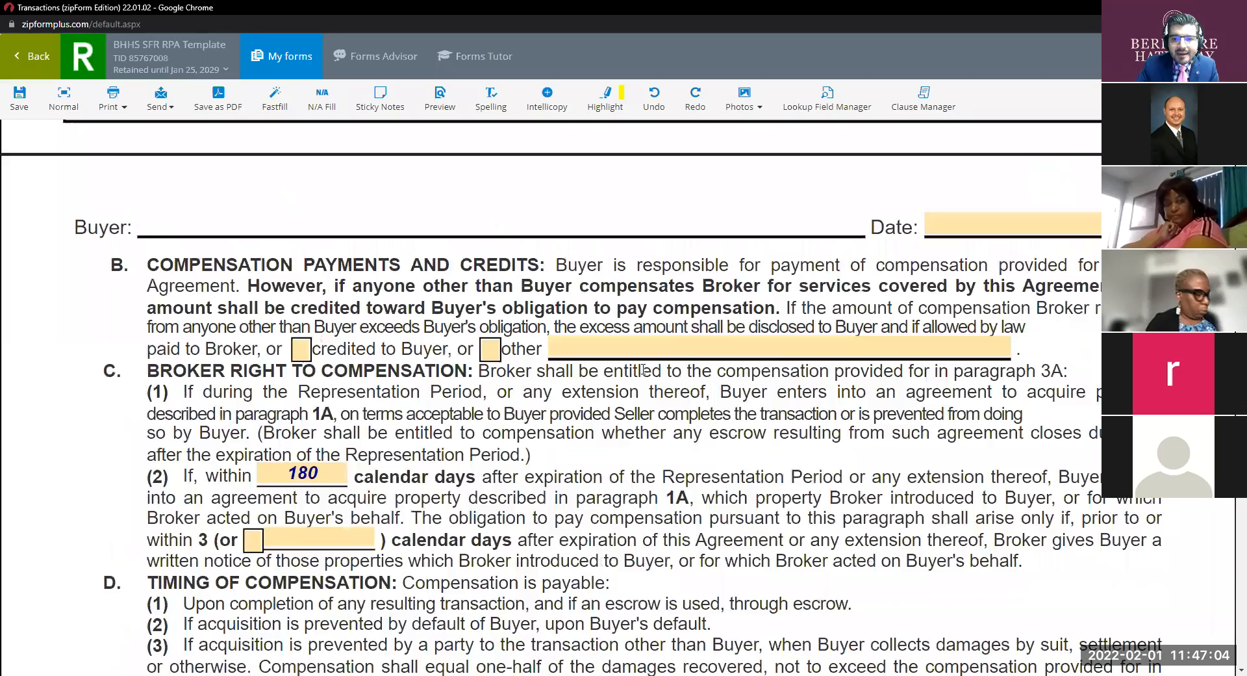
scroll(643, 369, up, 10)
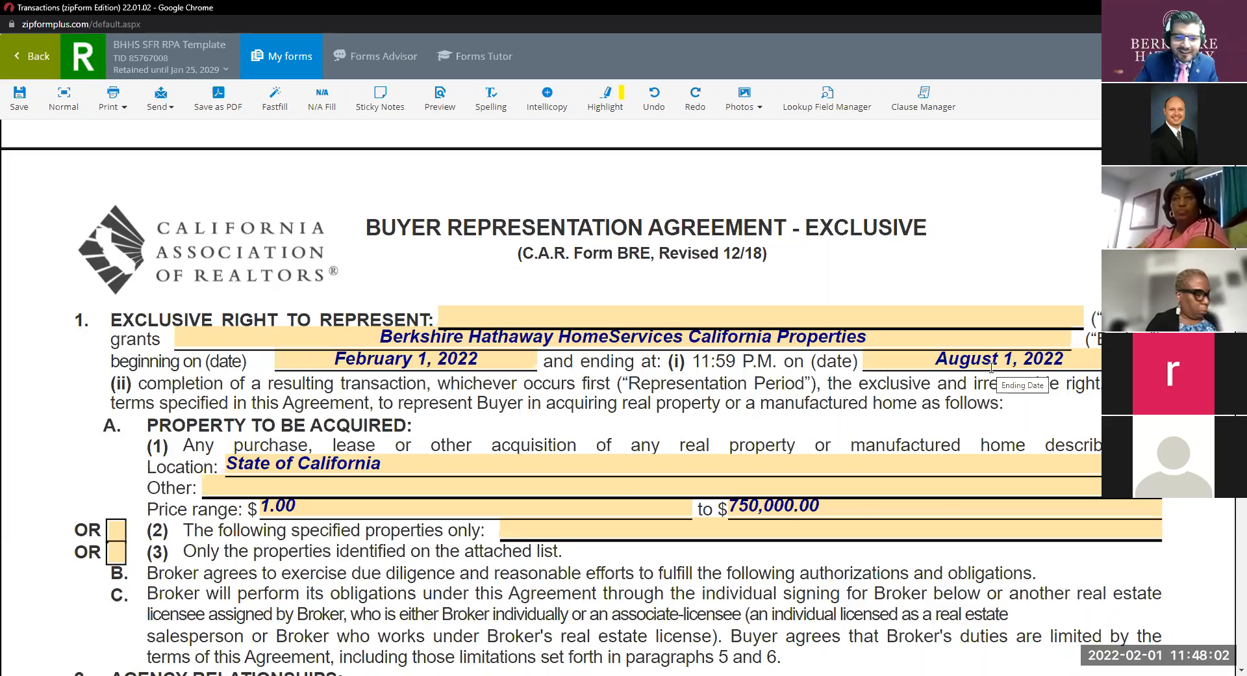
scroll(991, 364, down, 20)
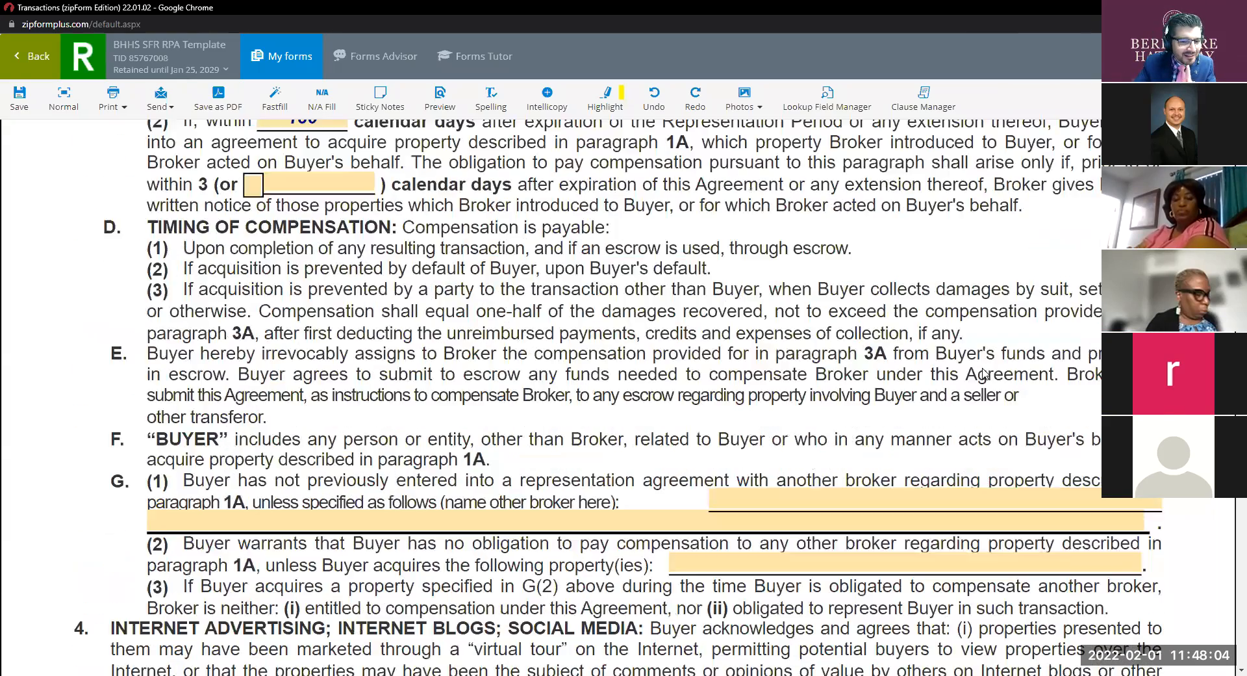
scroll(840, 415, up, 4)
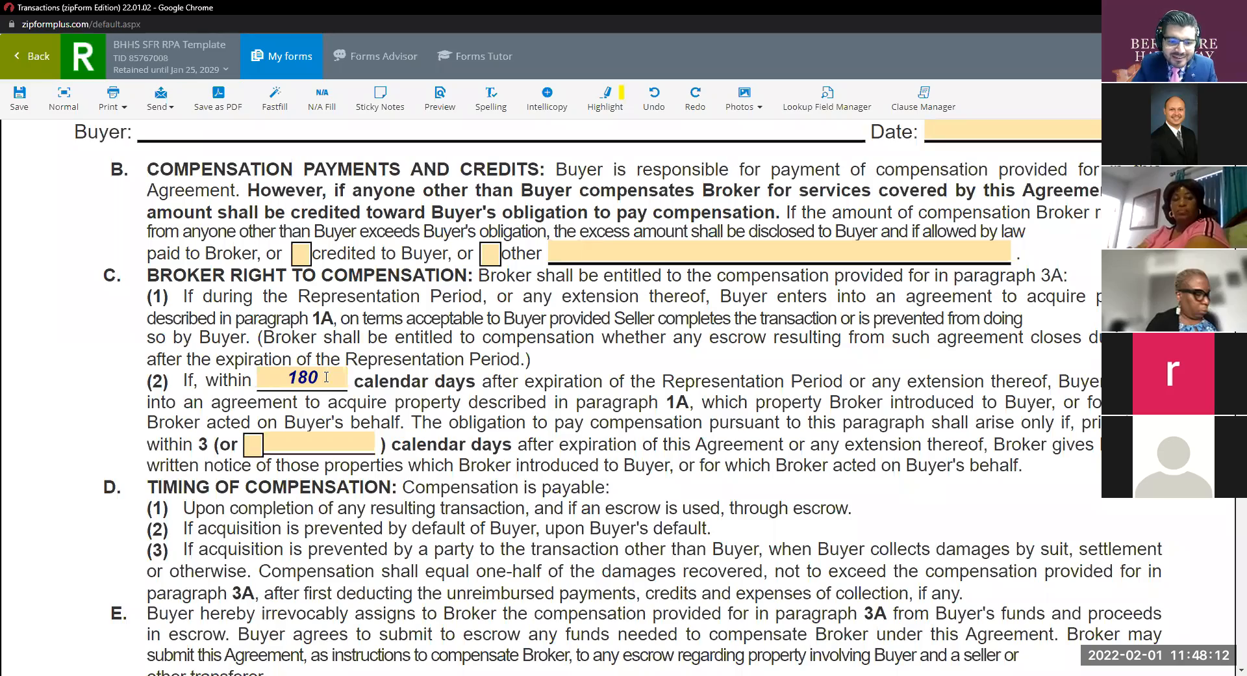
click(288, 375)
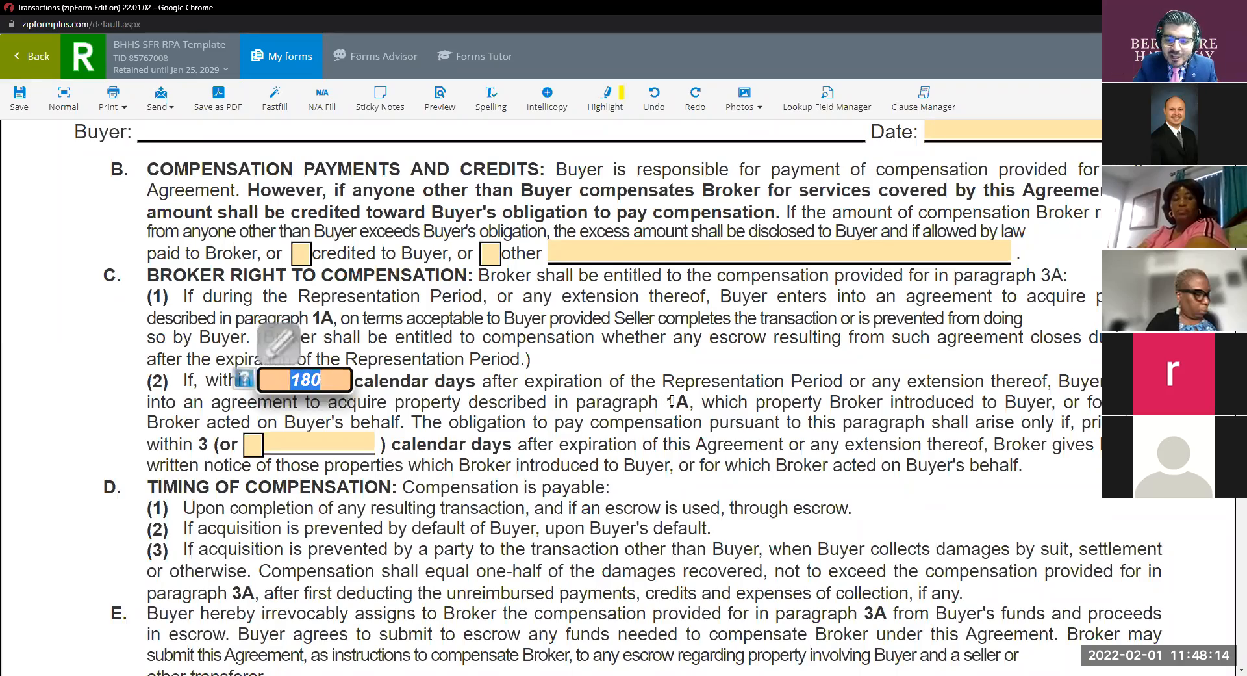
scroll(671, 401, up, 15)
scroll(671, 401, up, 10)
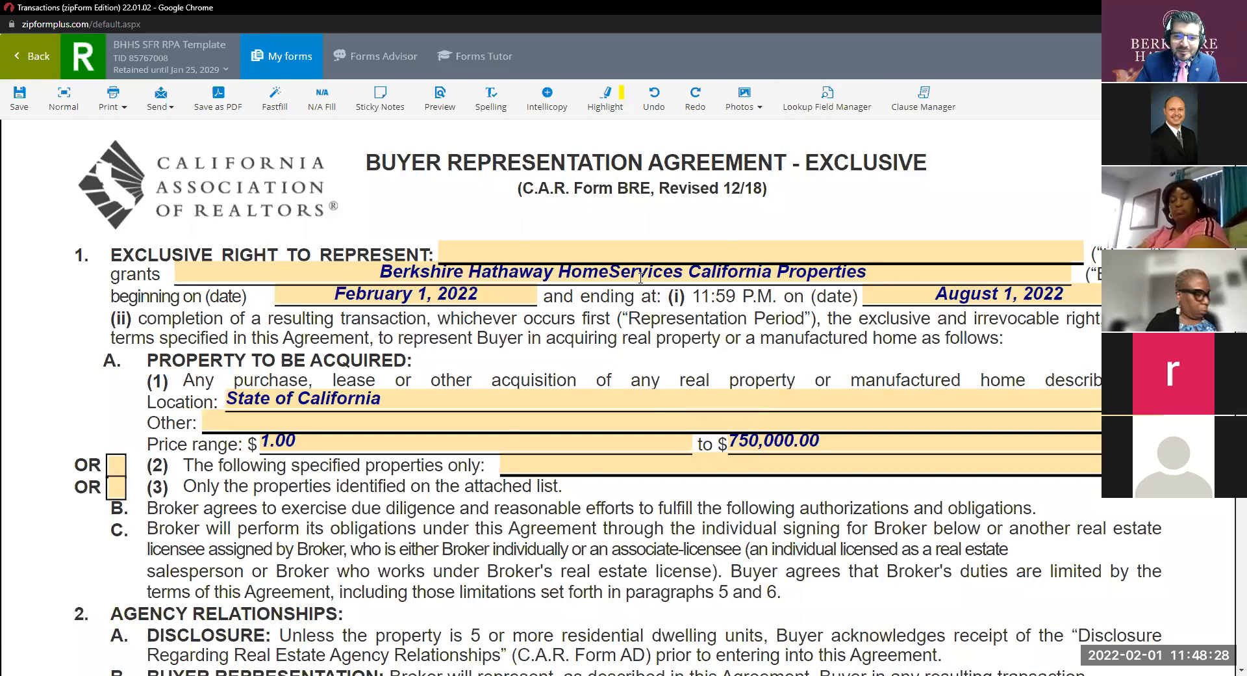
scroll(635, 284, down, 10)
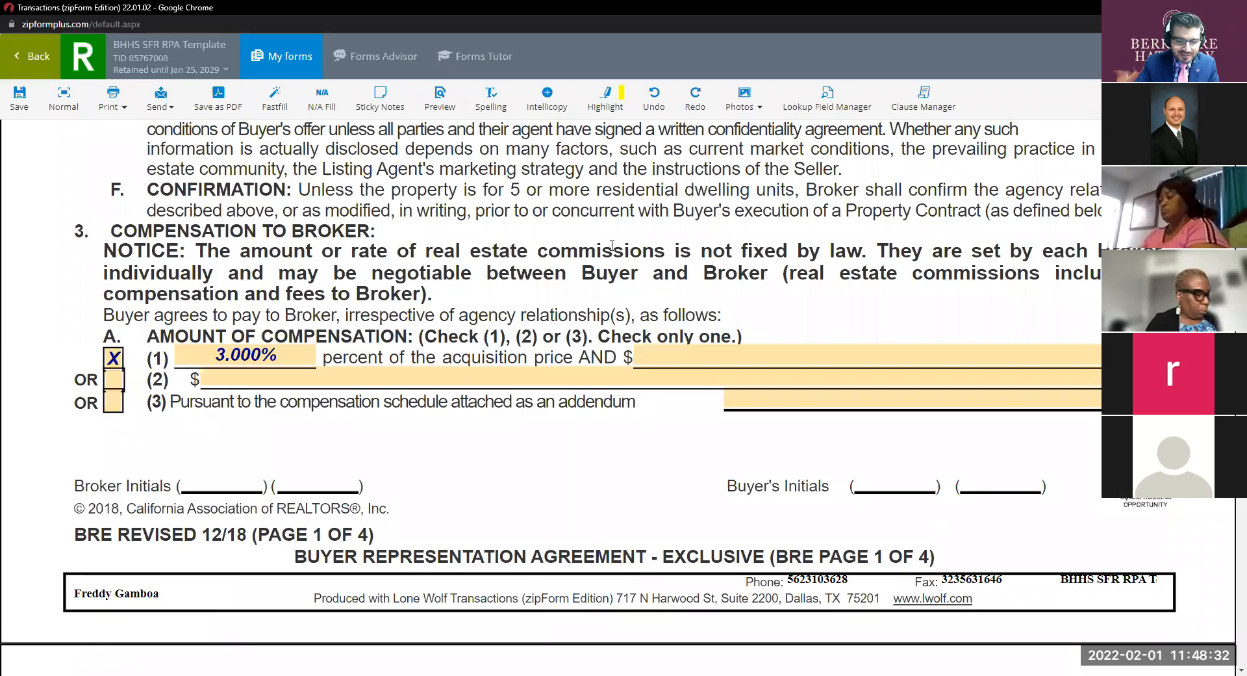
scroll(612, 245, down, 1)
scroll(601, 247, down, 15)
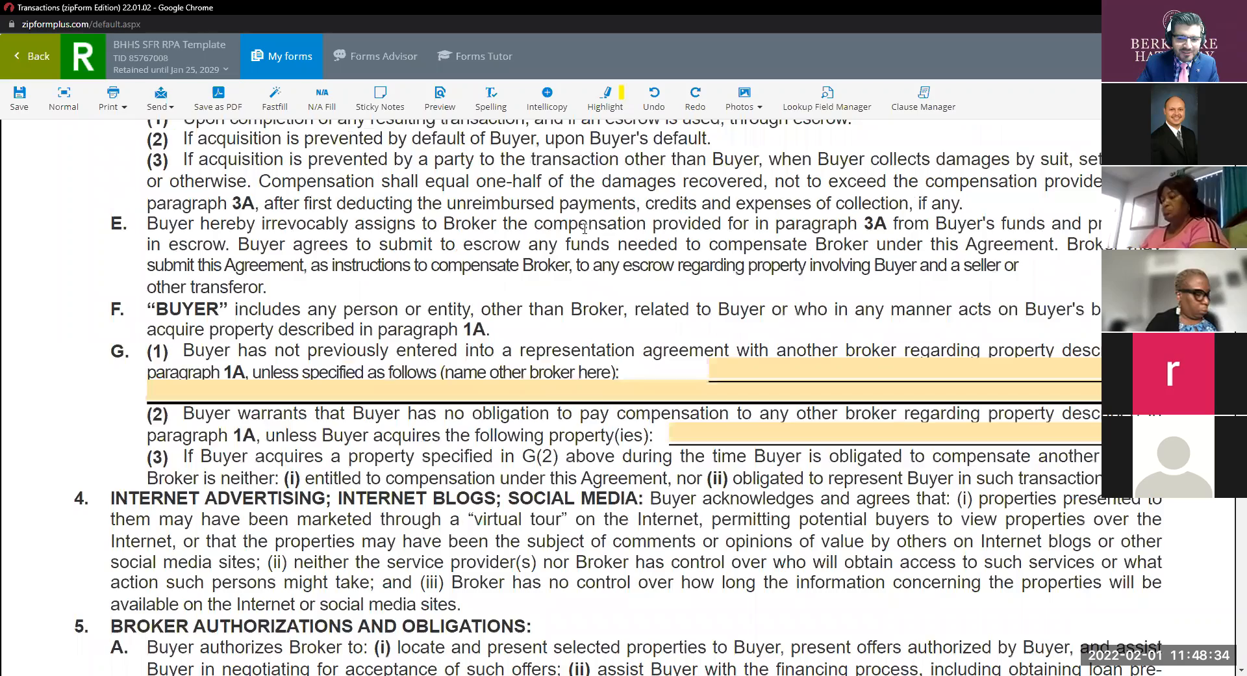
scroll(585, 229, down, 20)
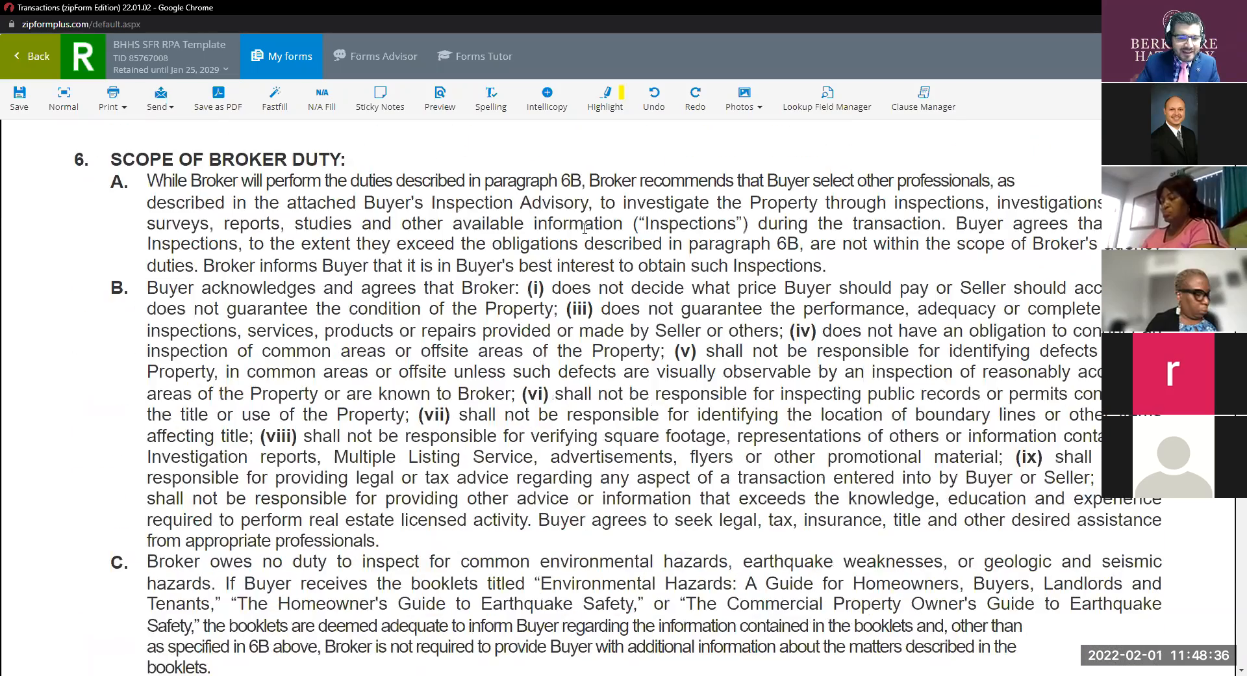
scroll(585, 229, down, 20)
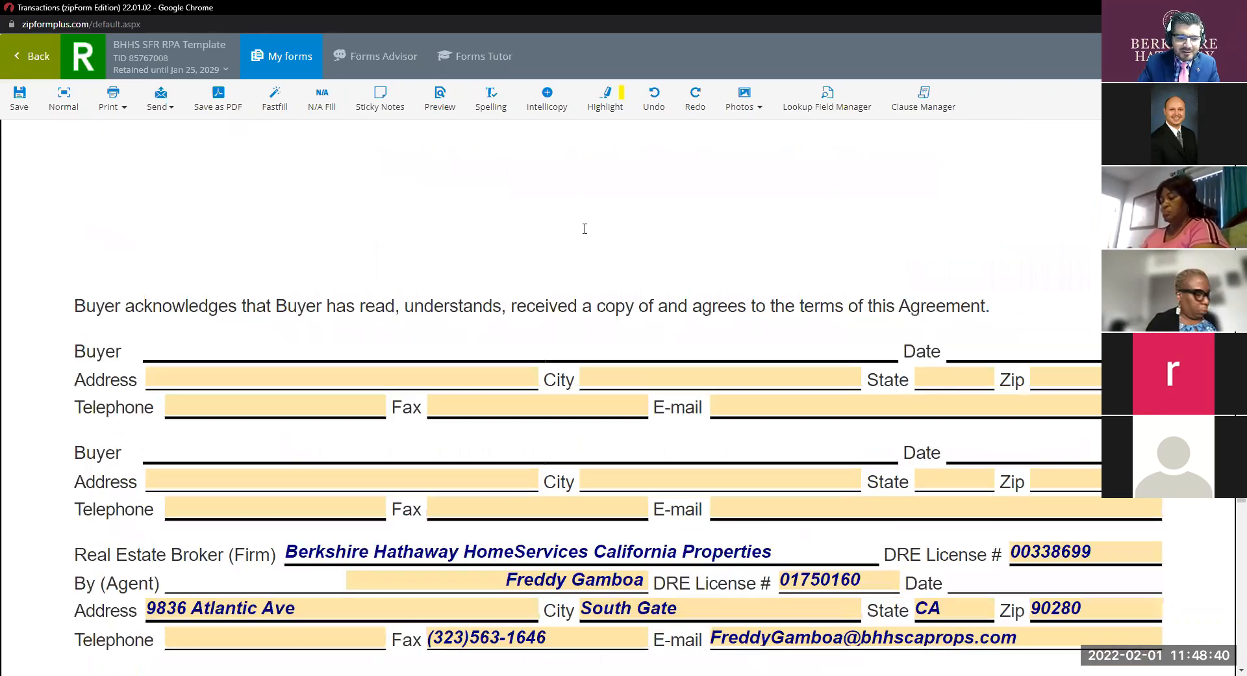
scroll(584, 229, down, 4)
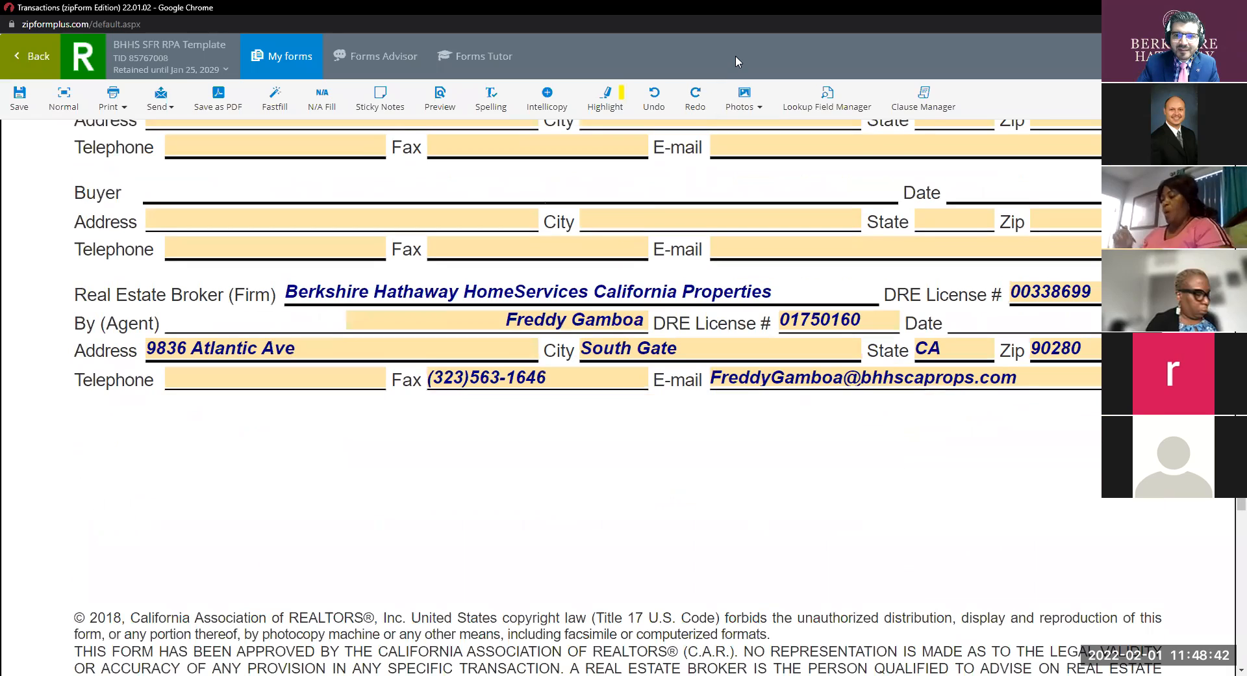